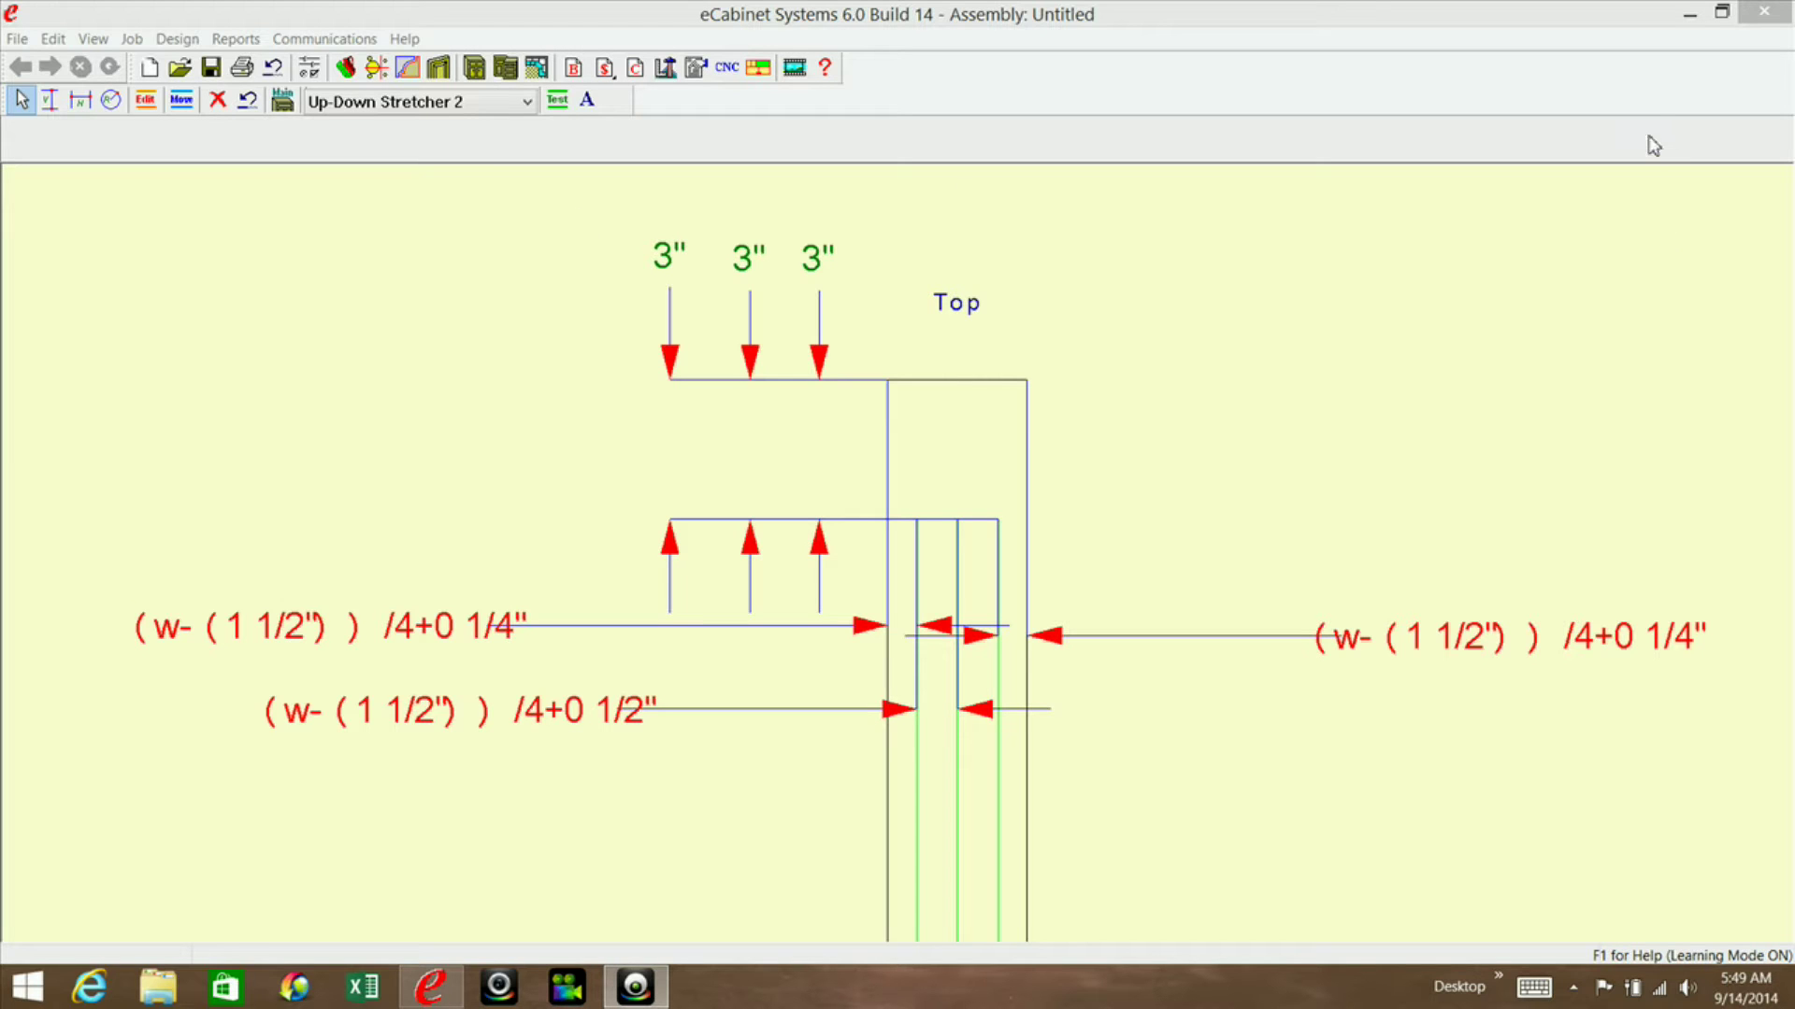
Switch to Excel by opening the Partition Calculator workbook from the desktop and show its Flute Calculator sheet
left_click(1692, 22)
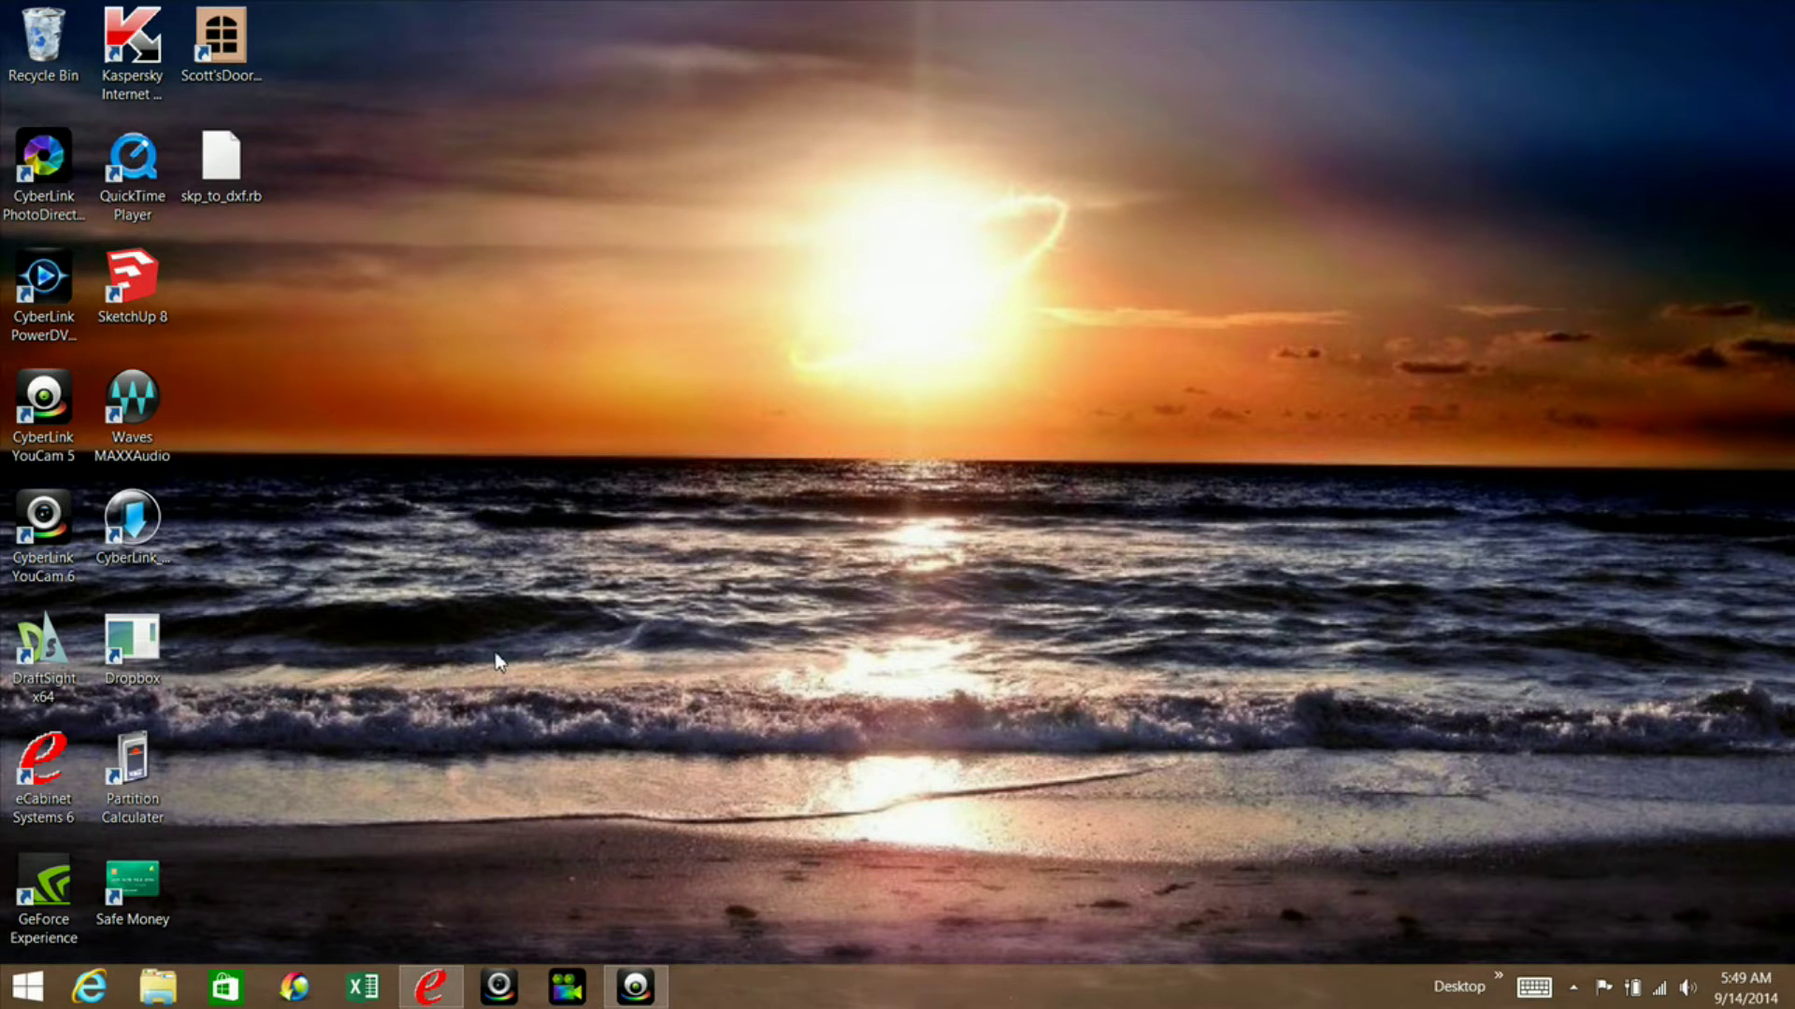
left_click(137, 774)
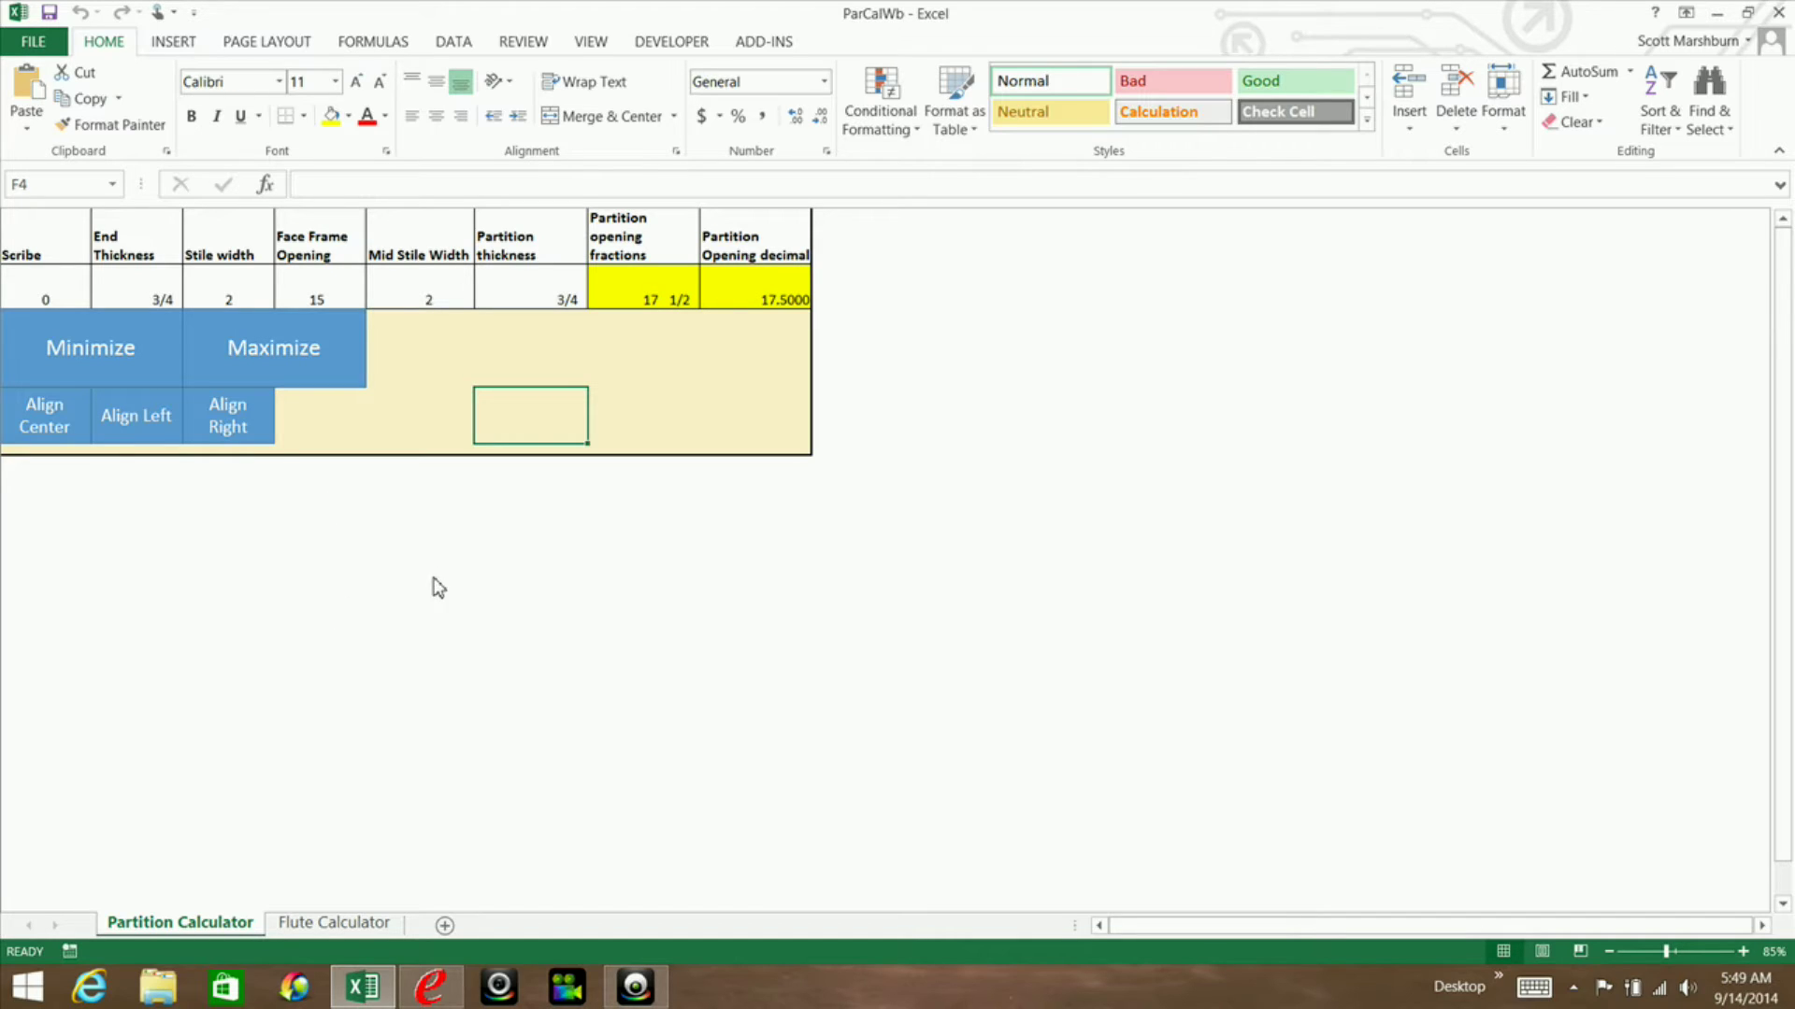
left_click(367, 925)
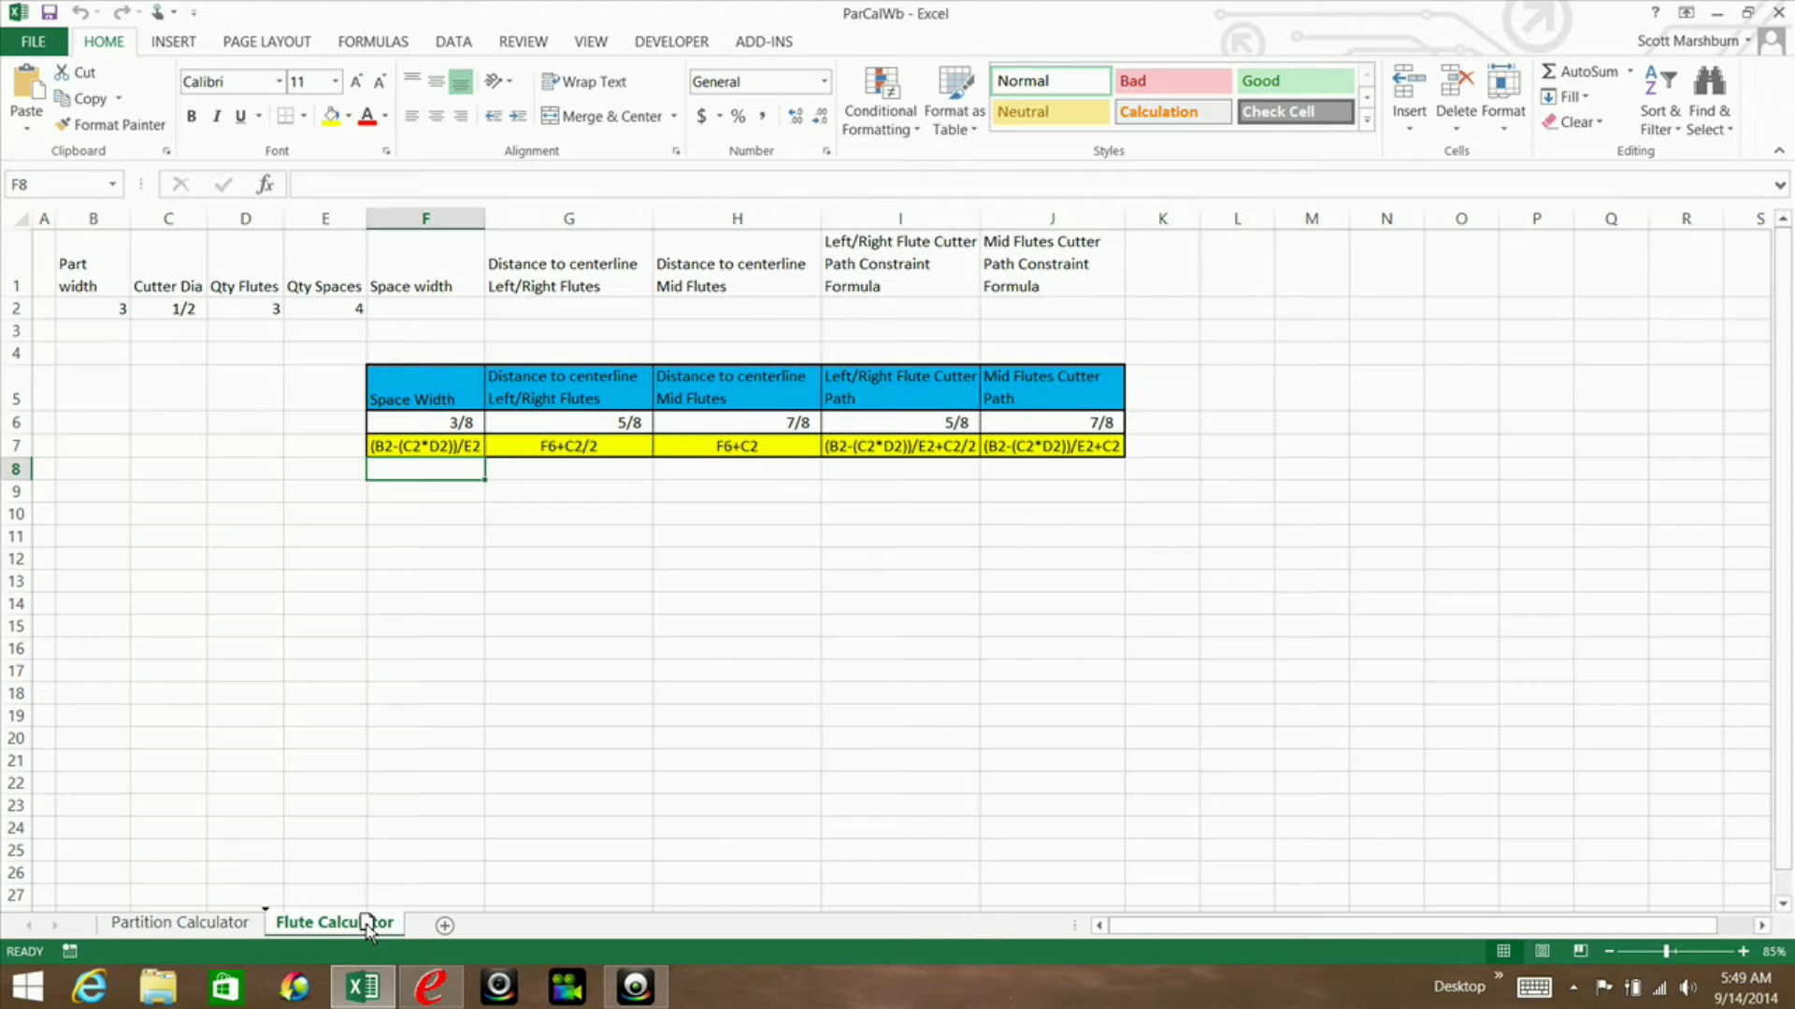
Examine the results table on the Flute Calculator sheet, especially the Space Width cells and their formula in column F
left_click(264, 616)
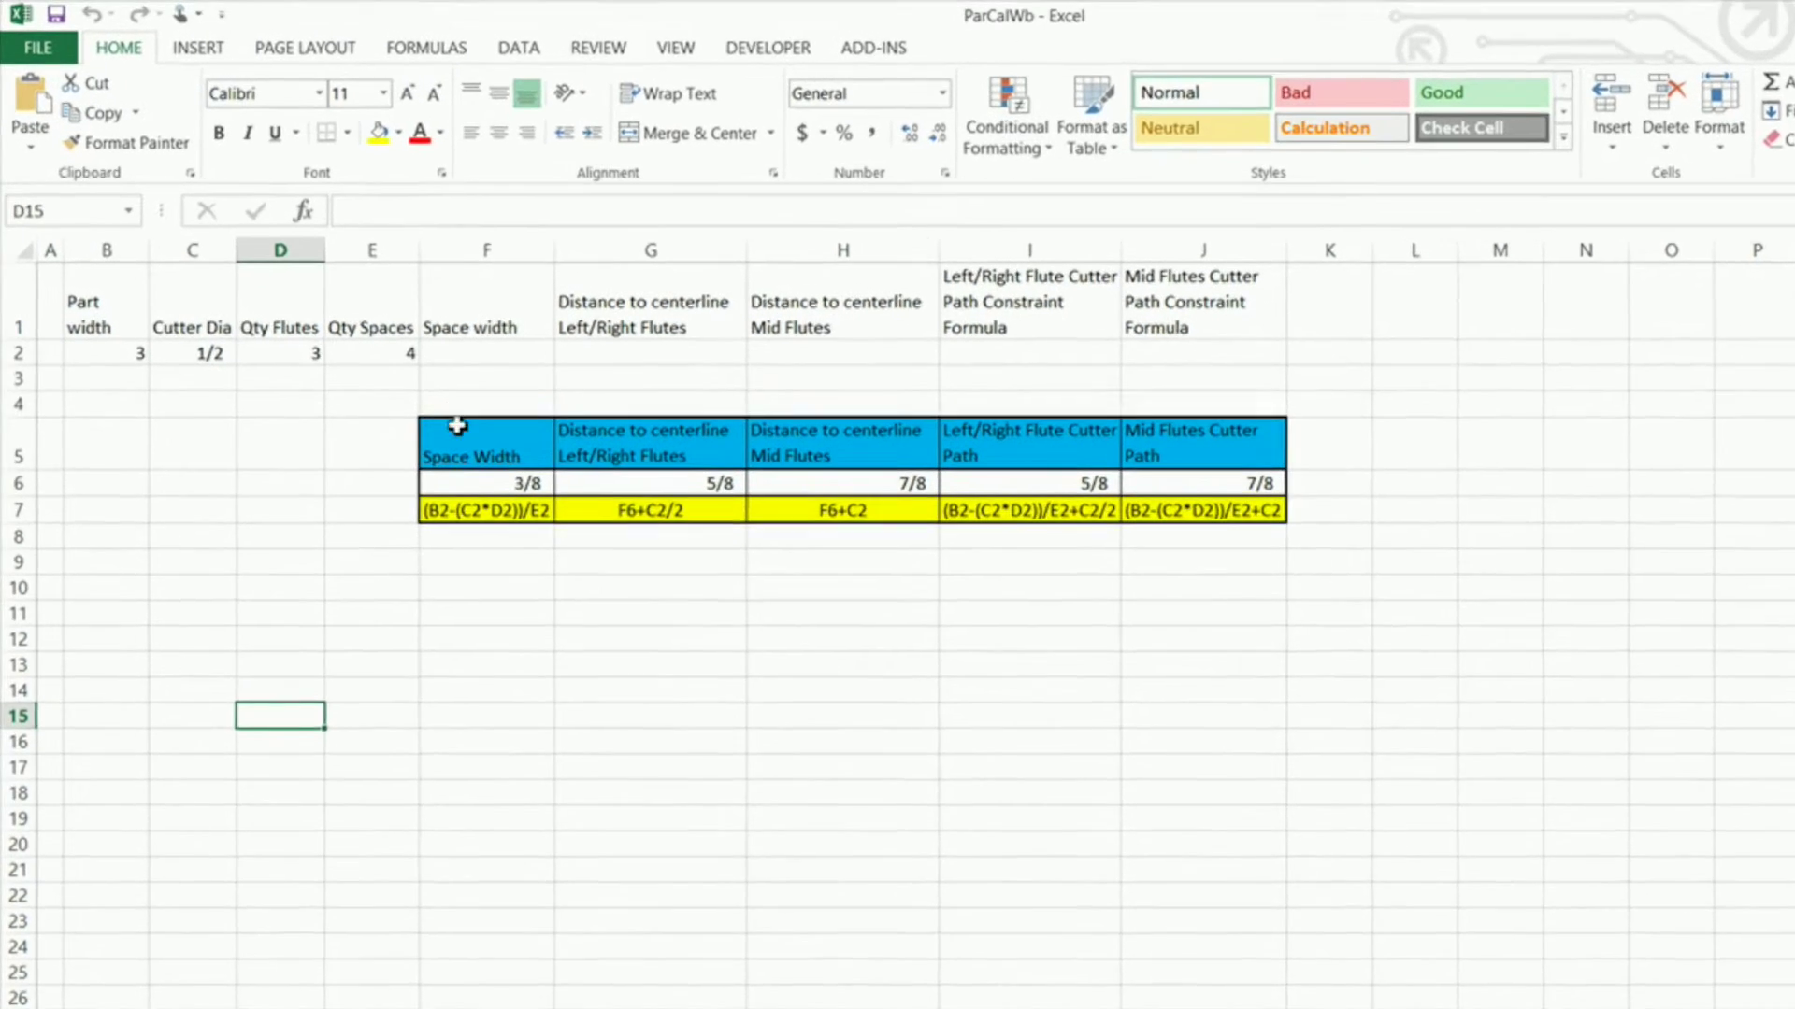
left_click_drag(478, 415, 1115, 450)
left_click_drag(1555, 627, 1524, 630)
left_click(1307, 843)
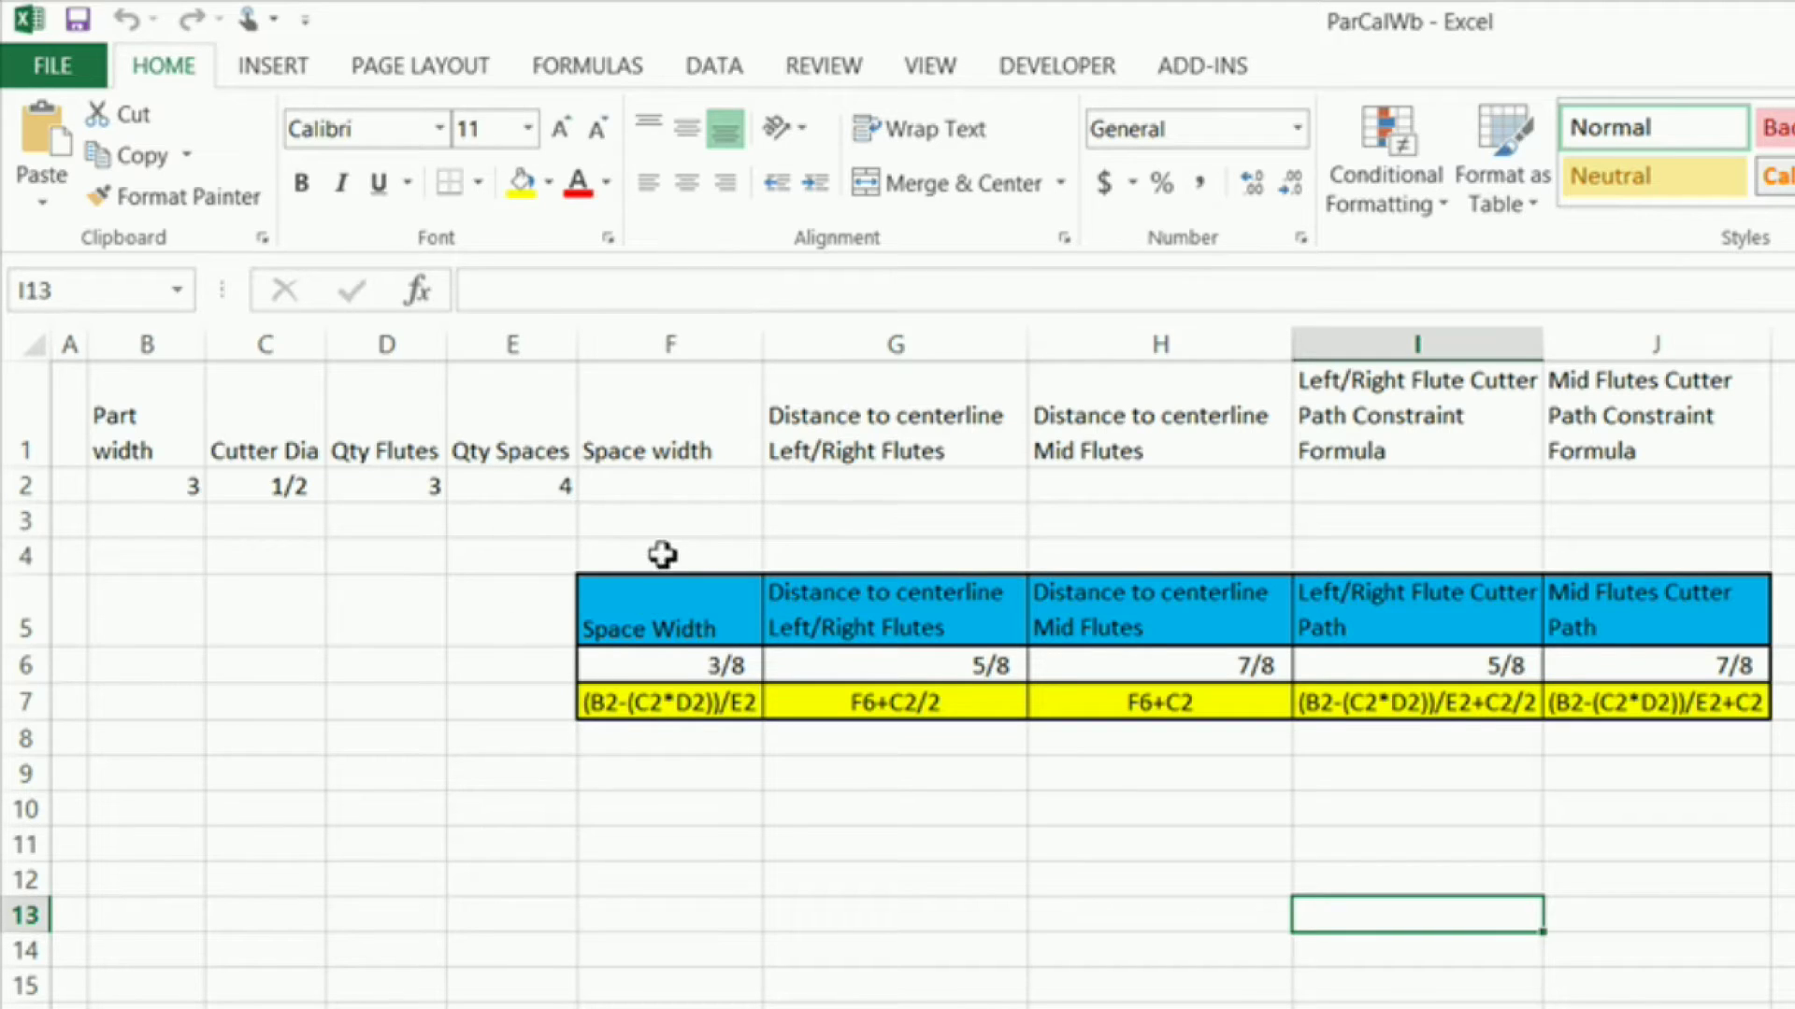
left_click(666, 439)
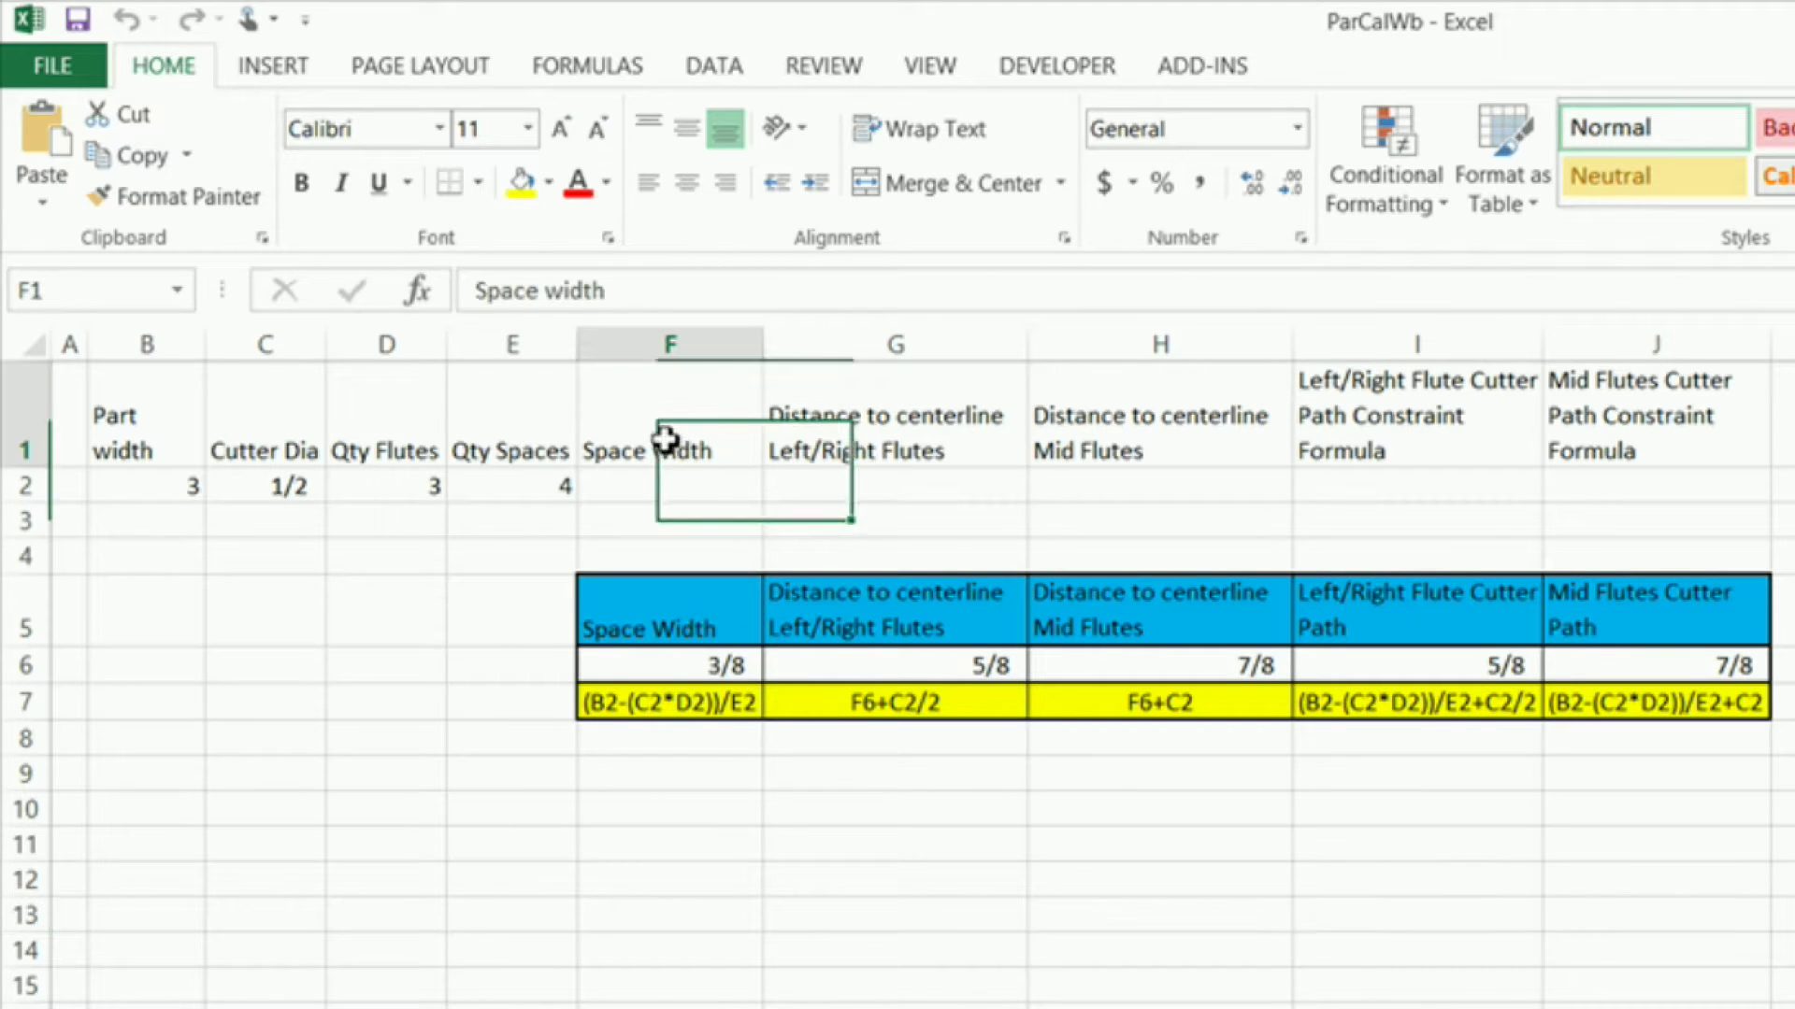
left_click(665, 490)
left_click(673, 664)
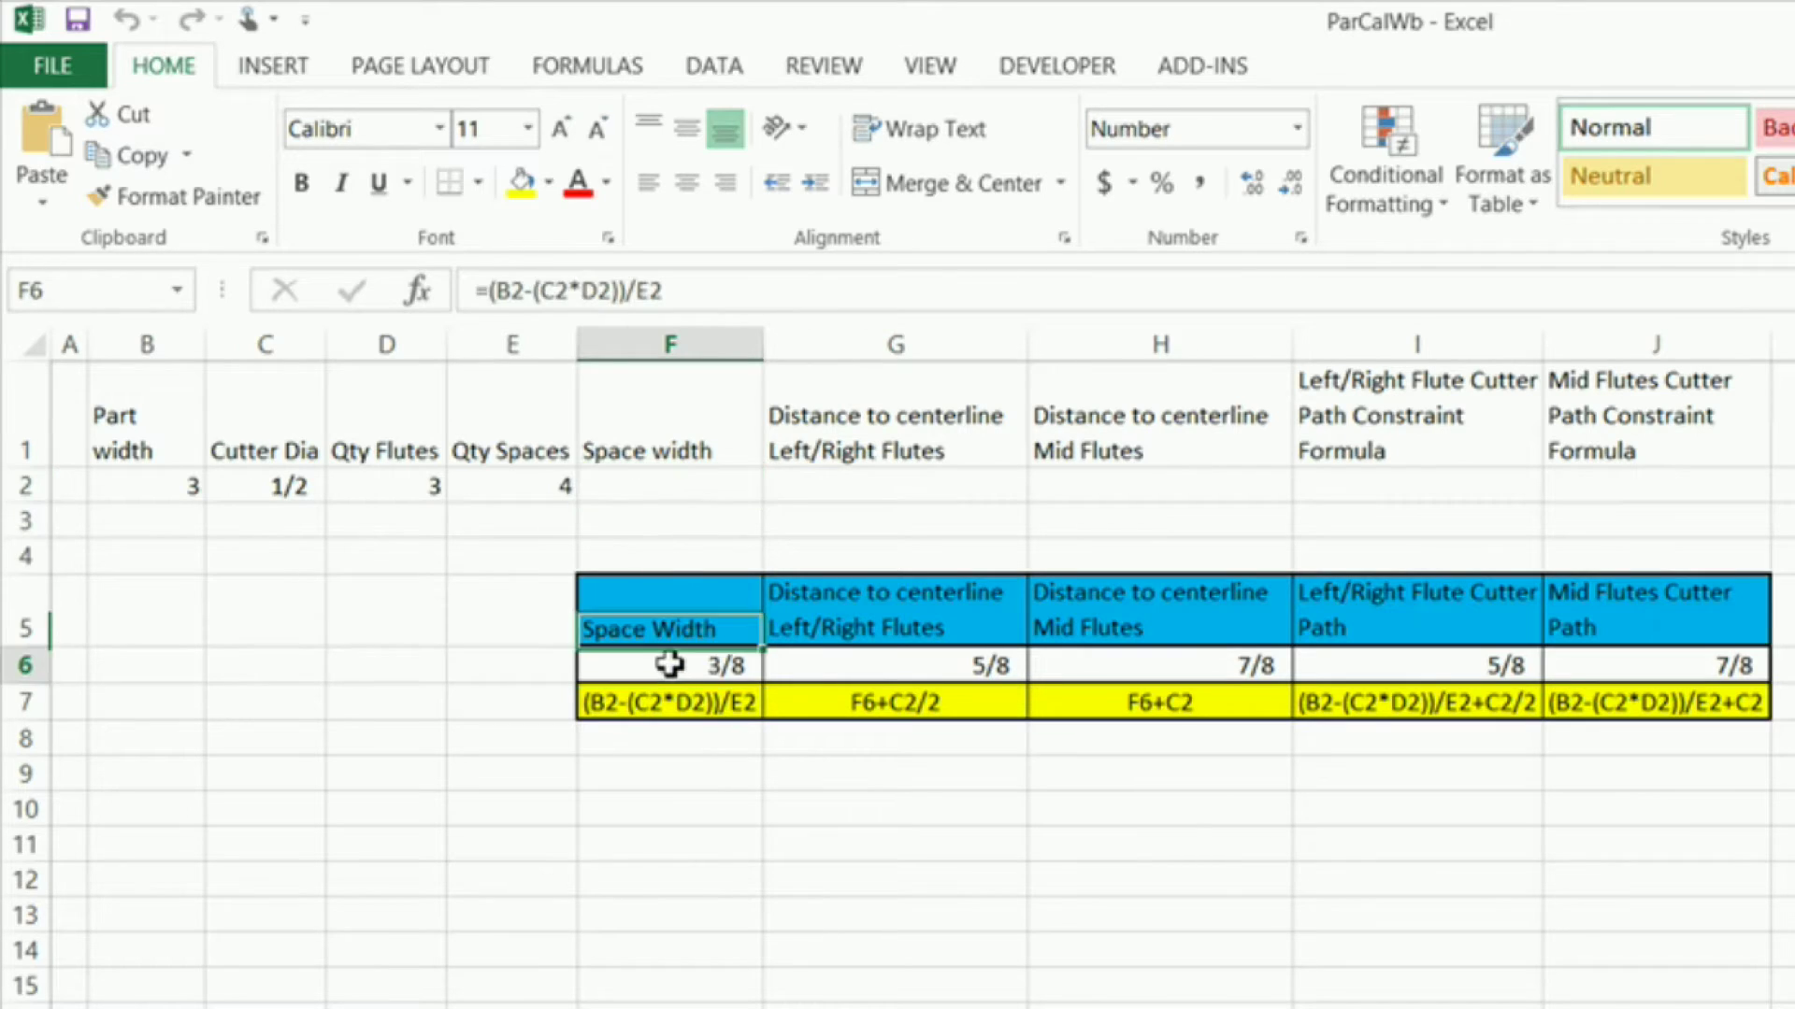
left_click(685, 483)
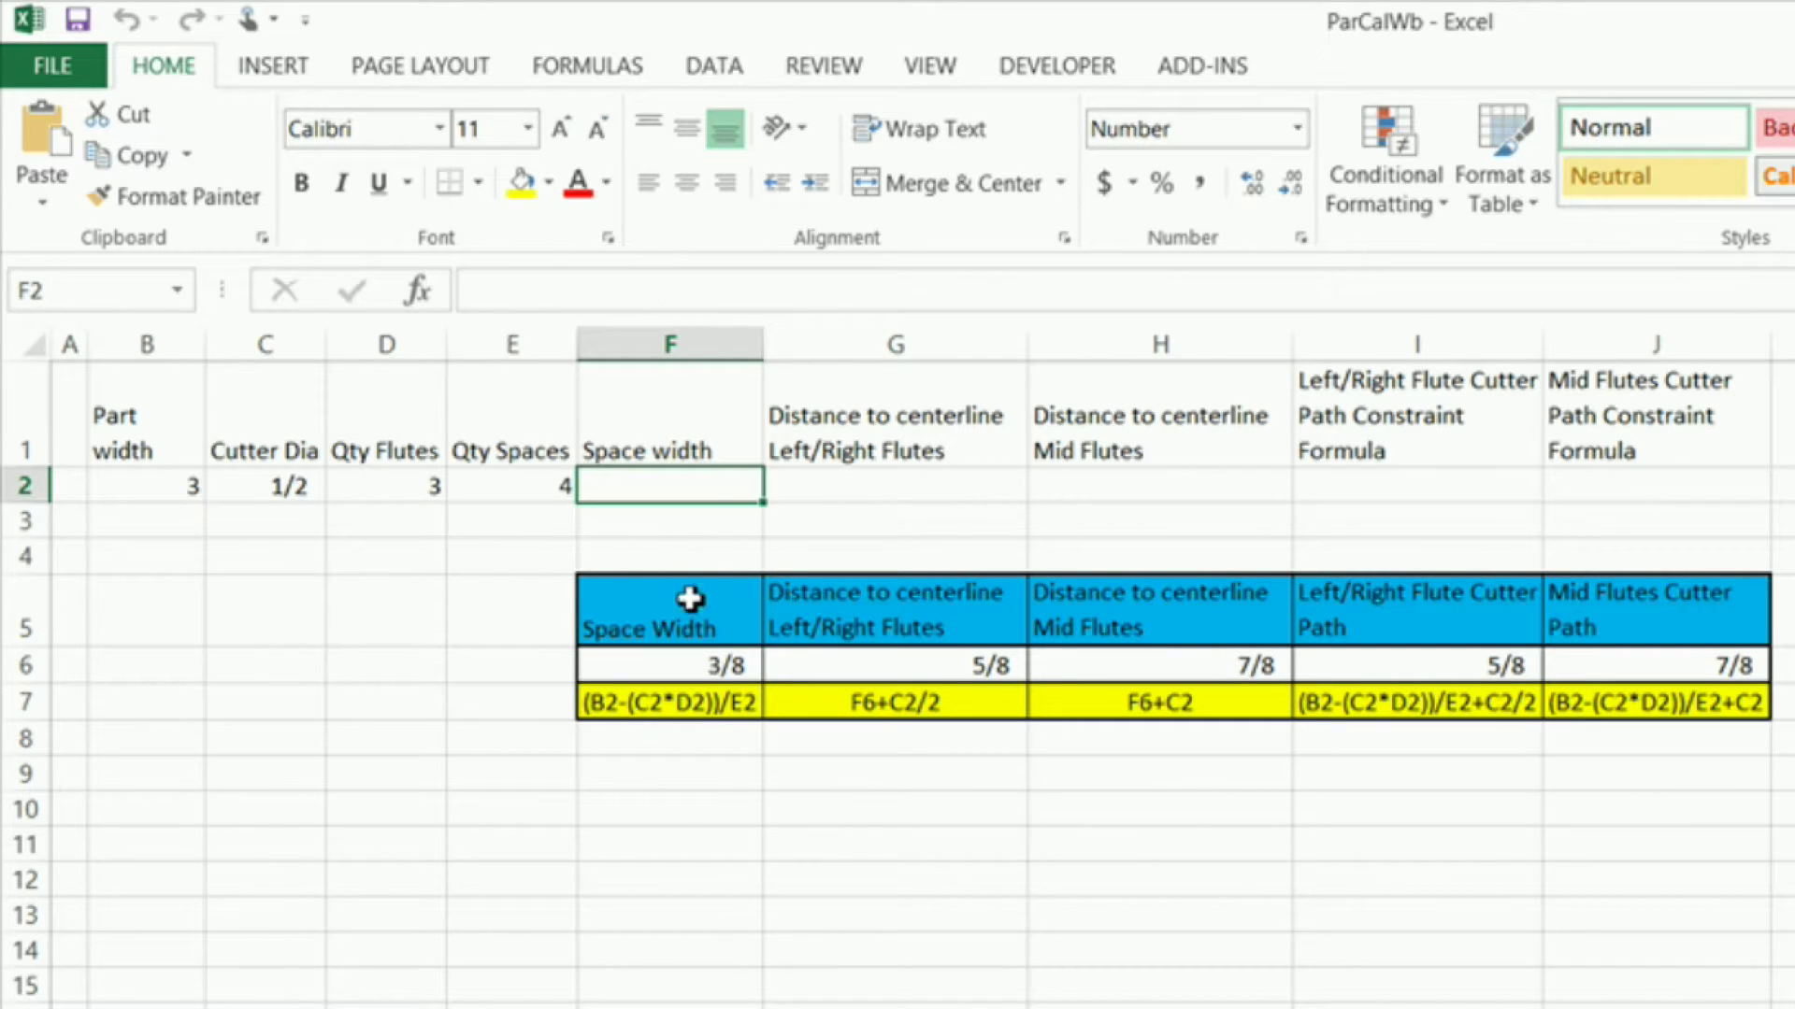
left_click(684, 710)
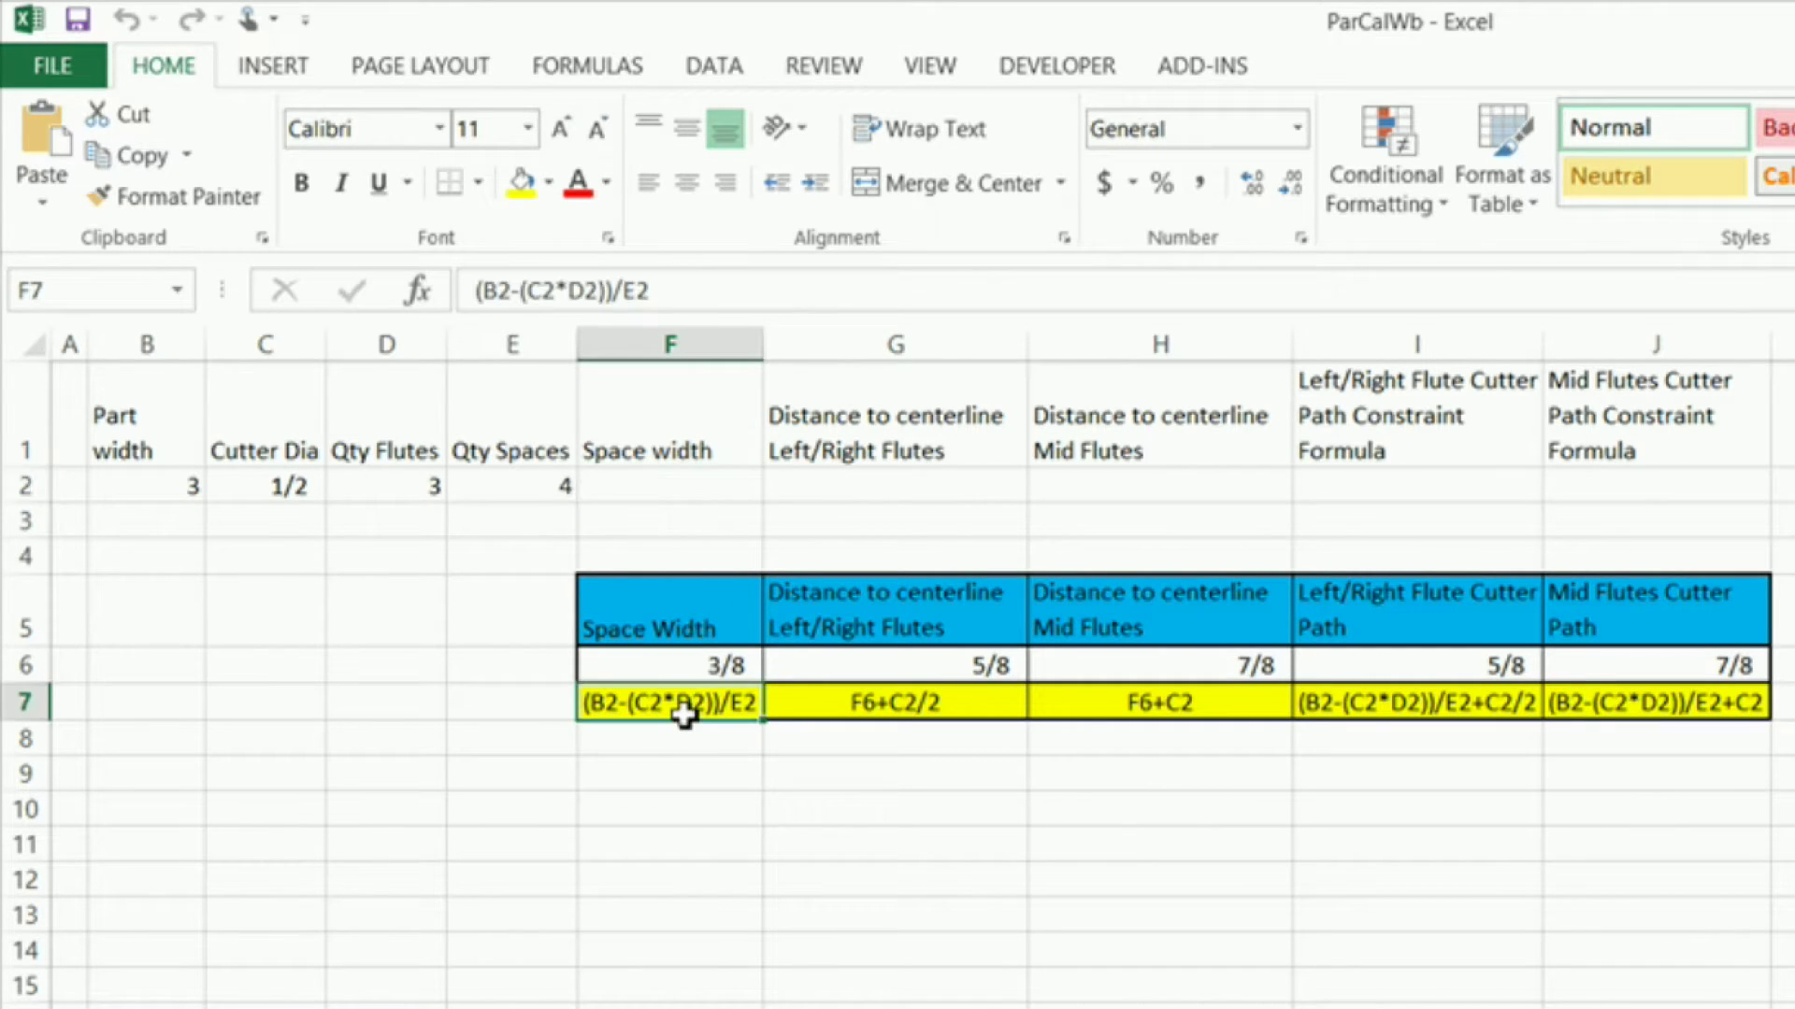
Review the centerline distance and cutter path formulas for the left/right and mid flutes in columns G to J
left_click(885, 452)
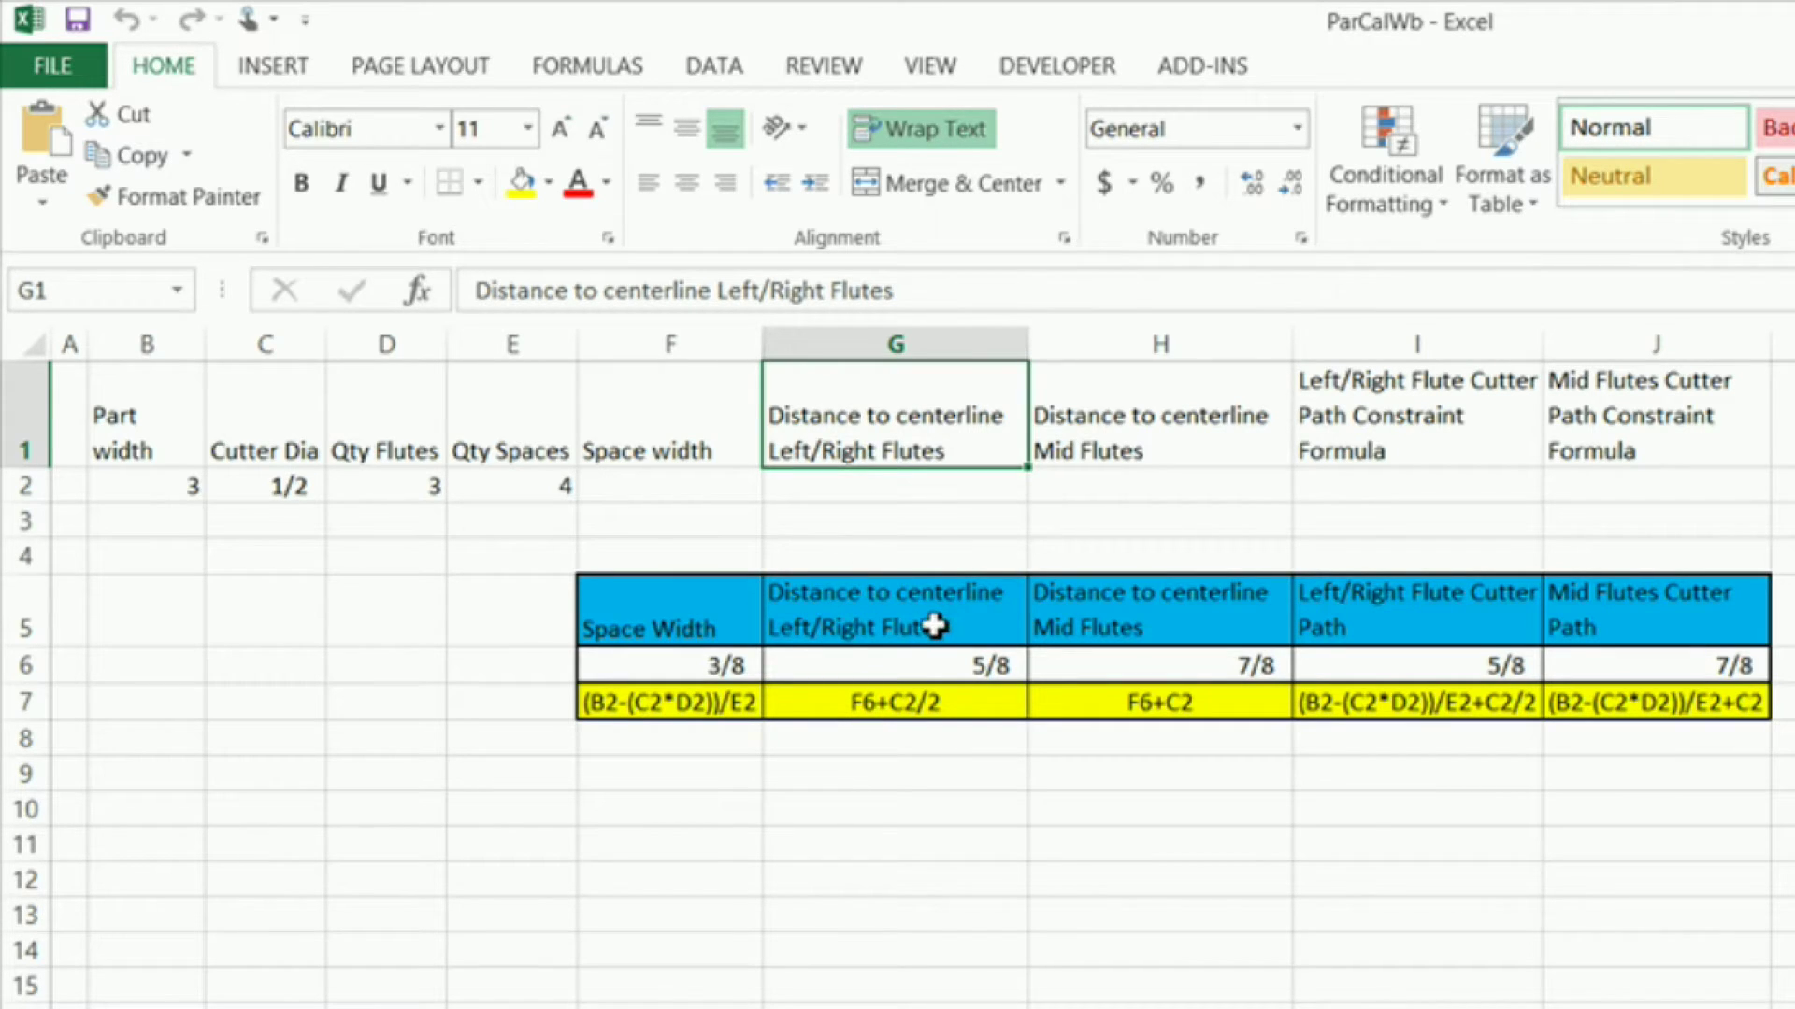
left_click(871, 705)
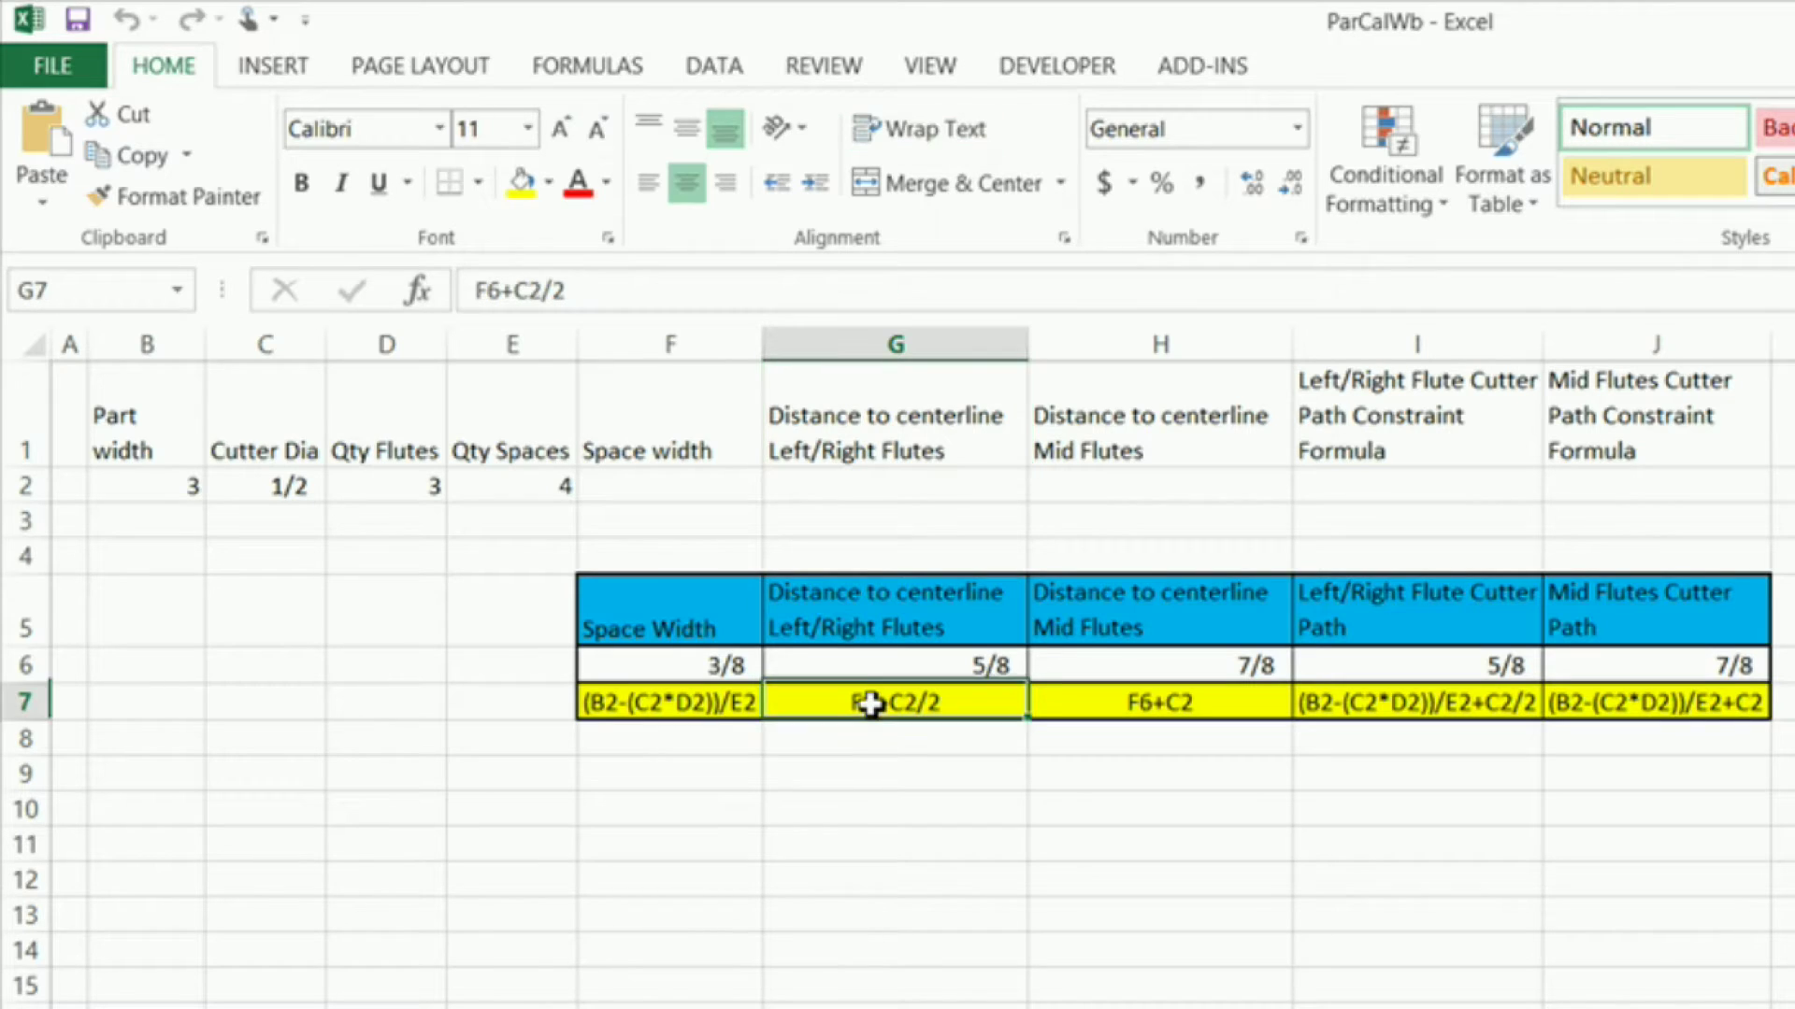
left_click(1110, 448)
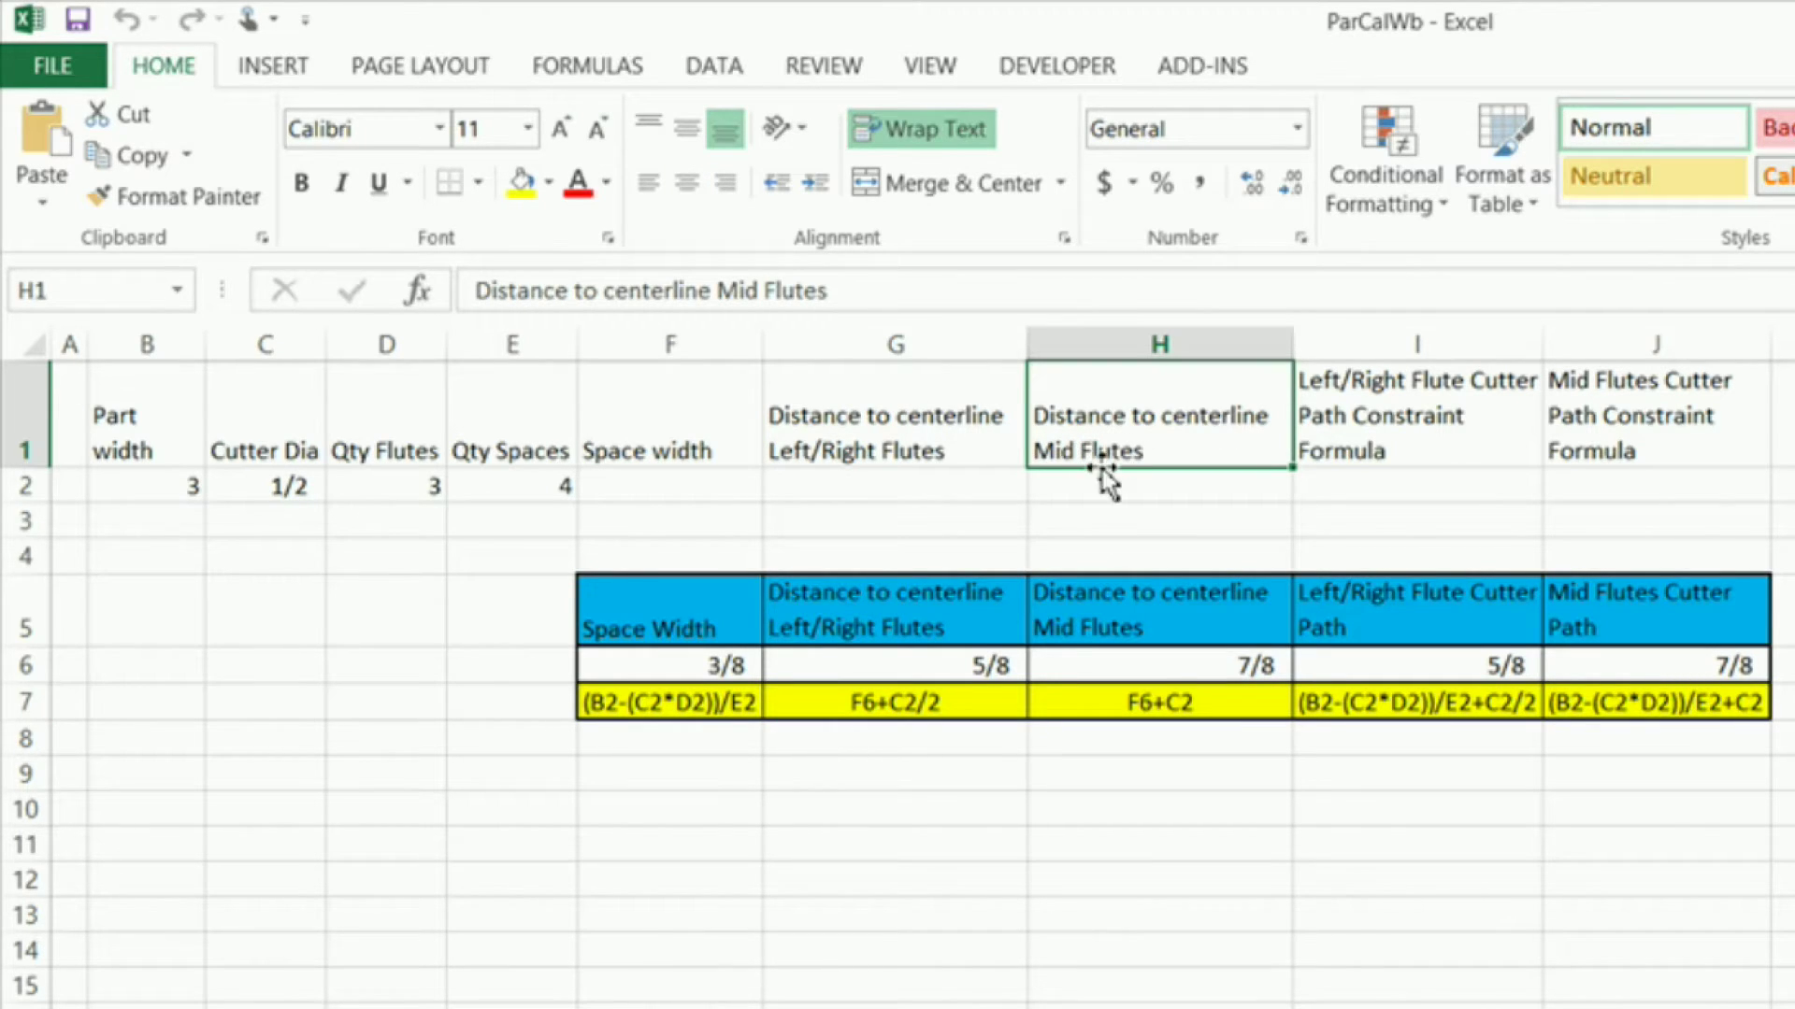
left_click(1159, 703)
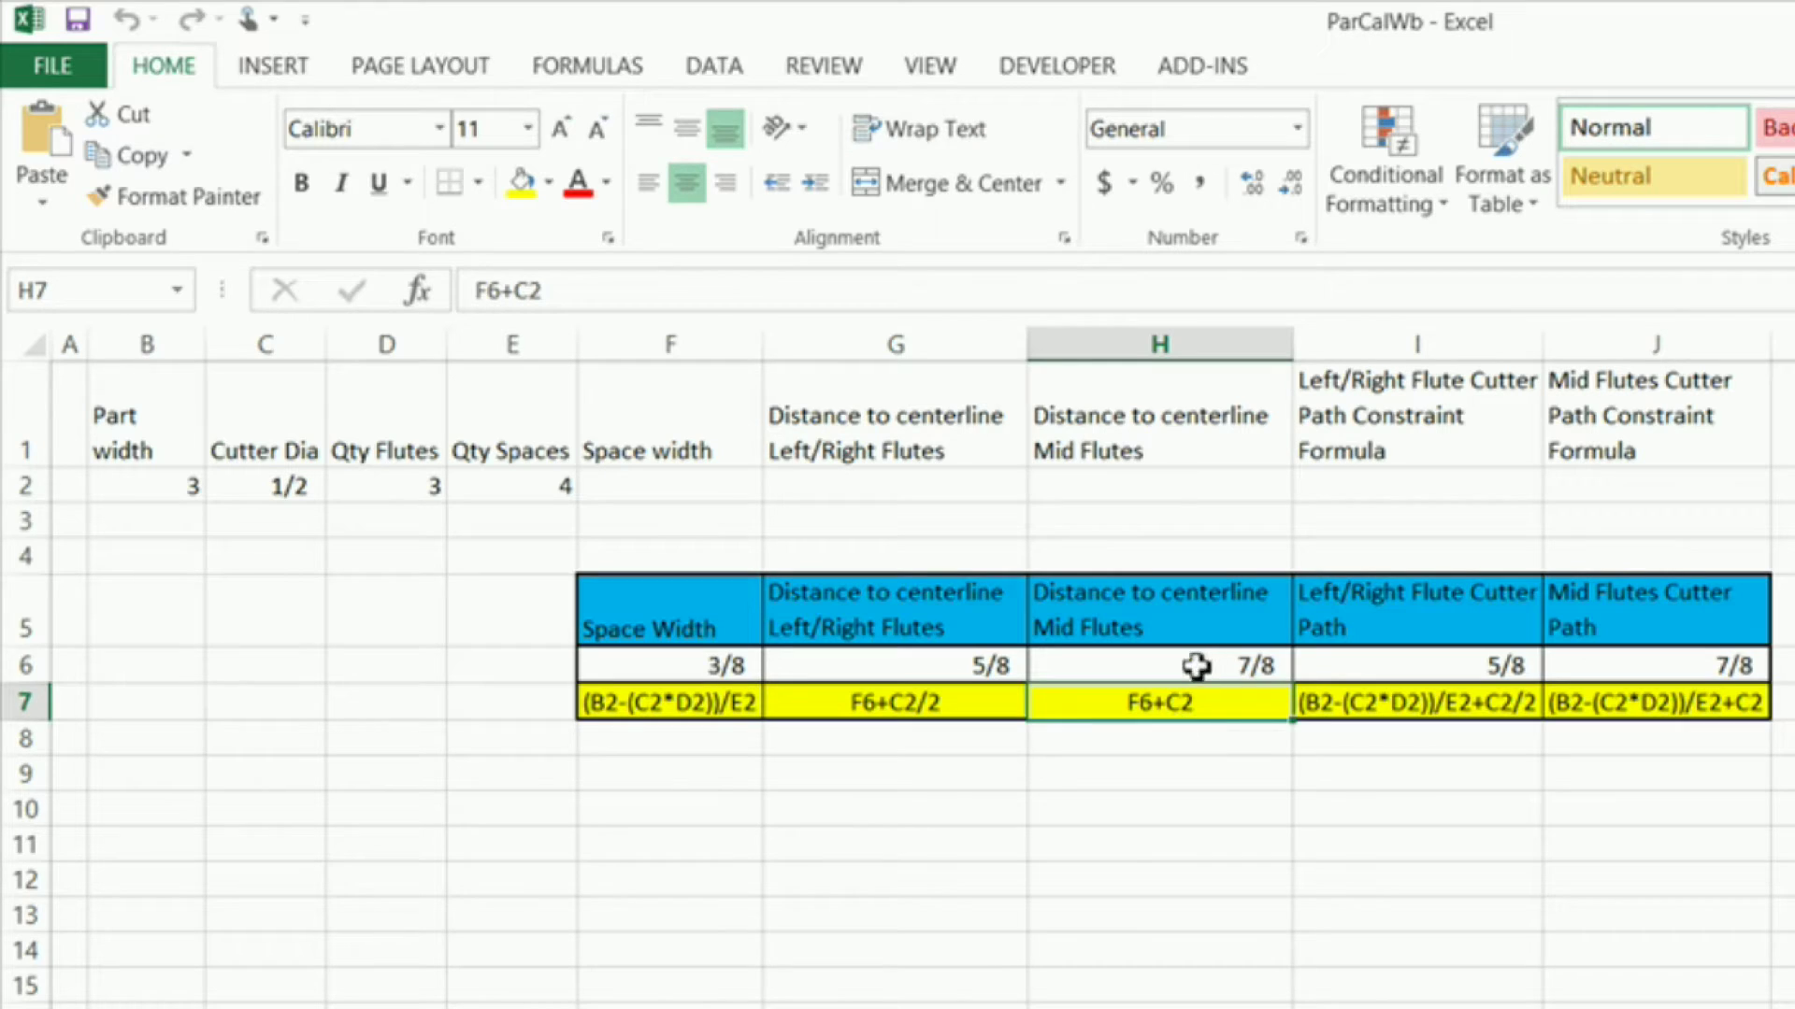
left_click(1155, 489)
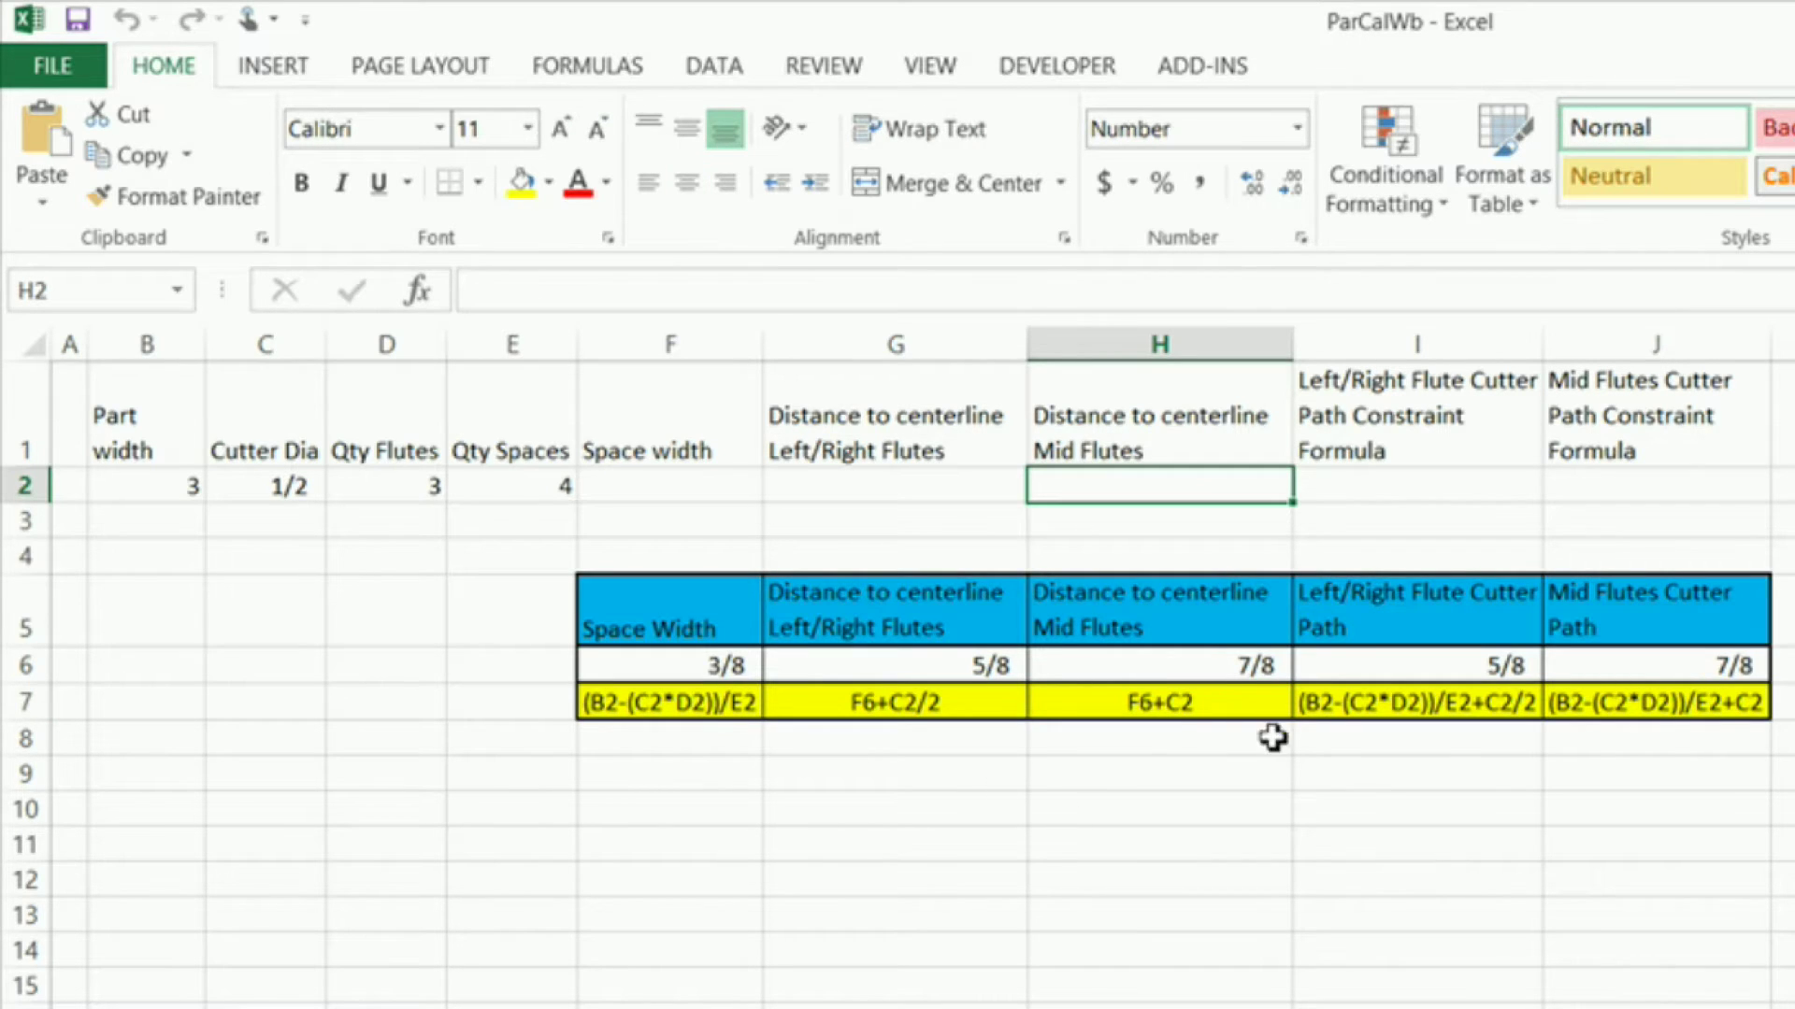
left_click(1374, 703)
left_click(1578, 709)
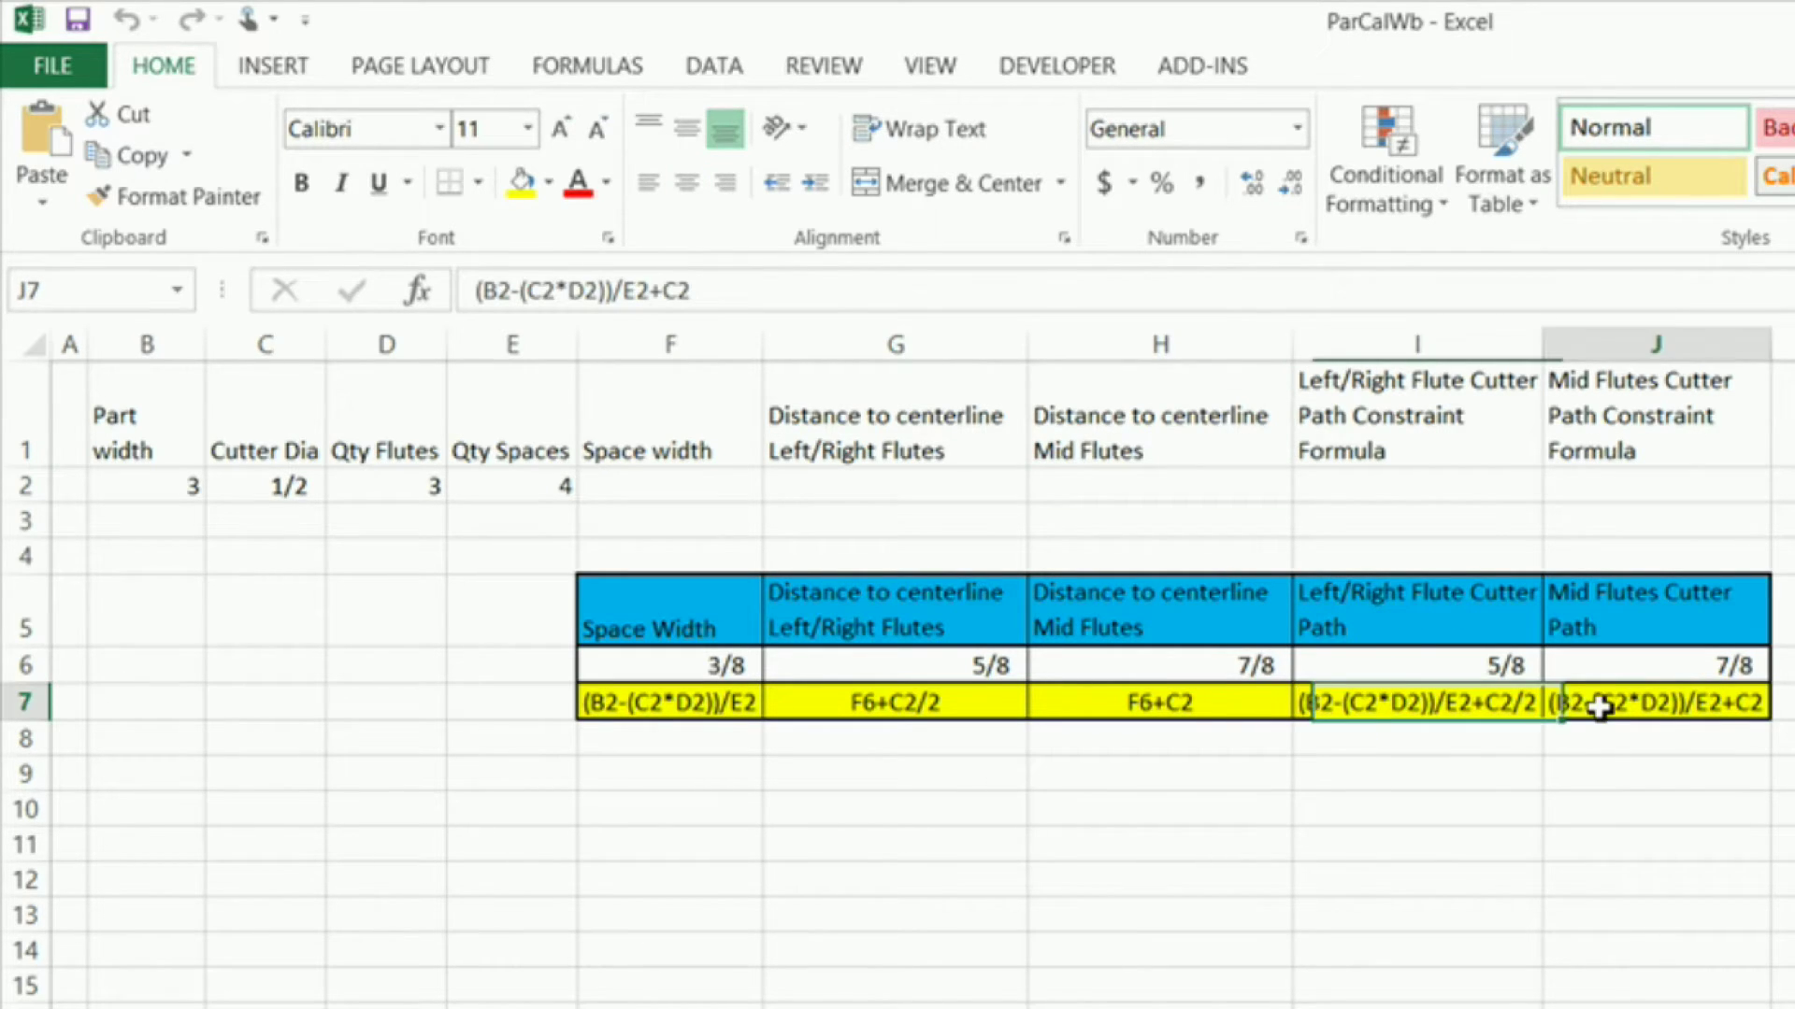
left_click(1407, 484)
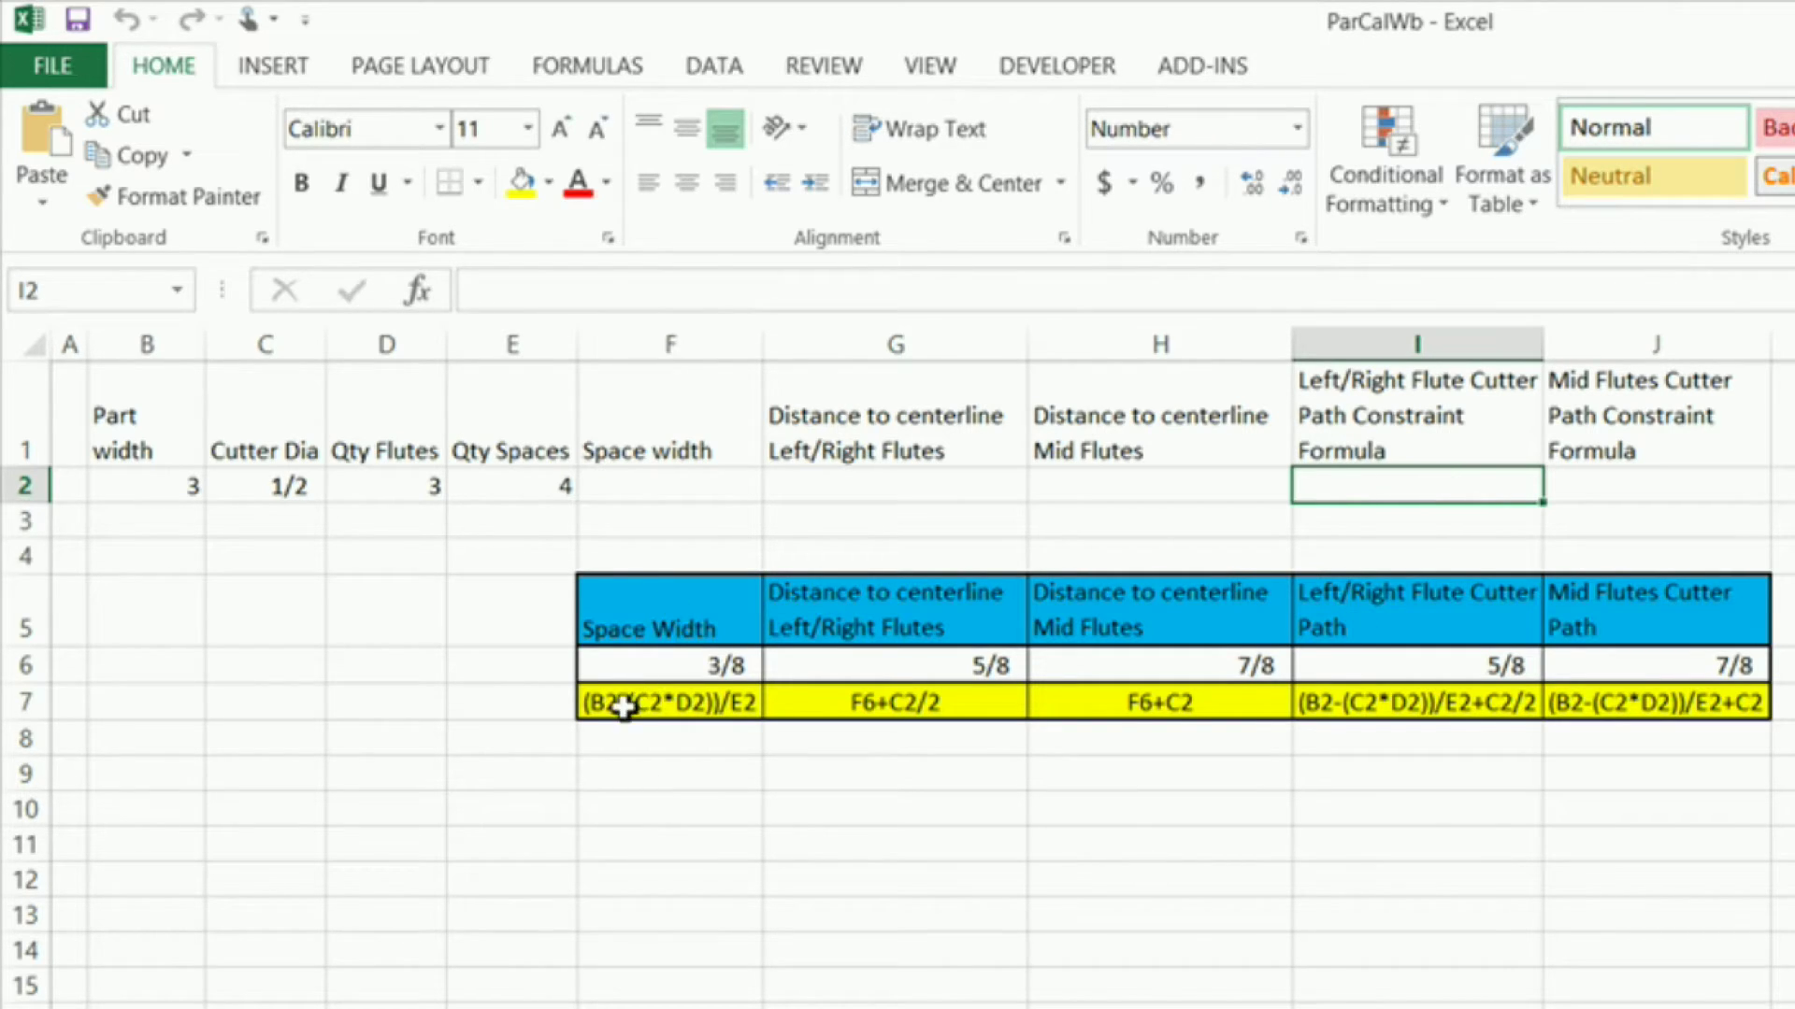
left_click(653, 624)
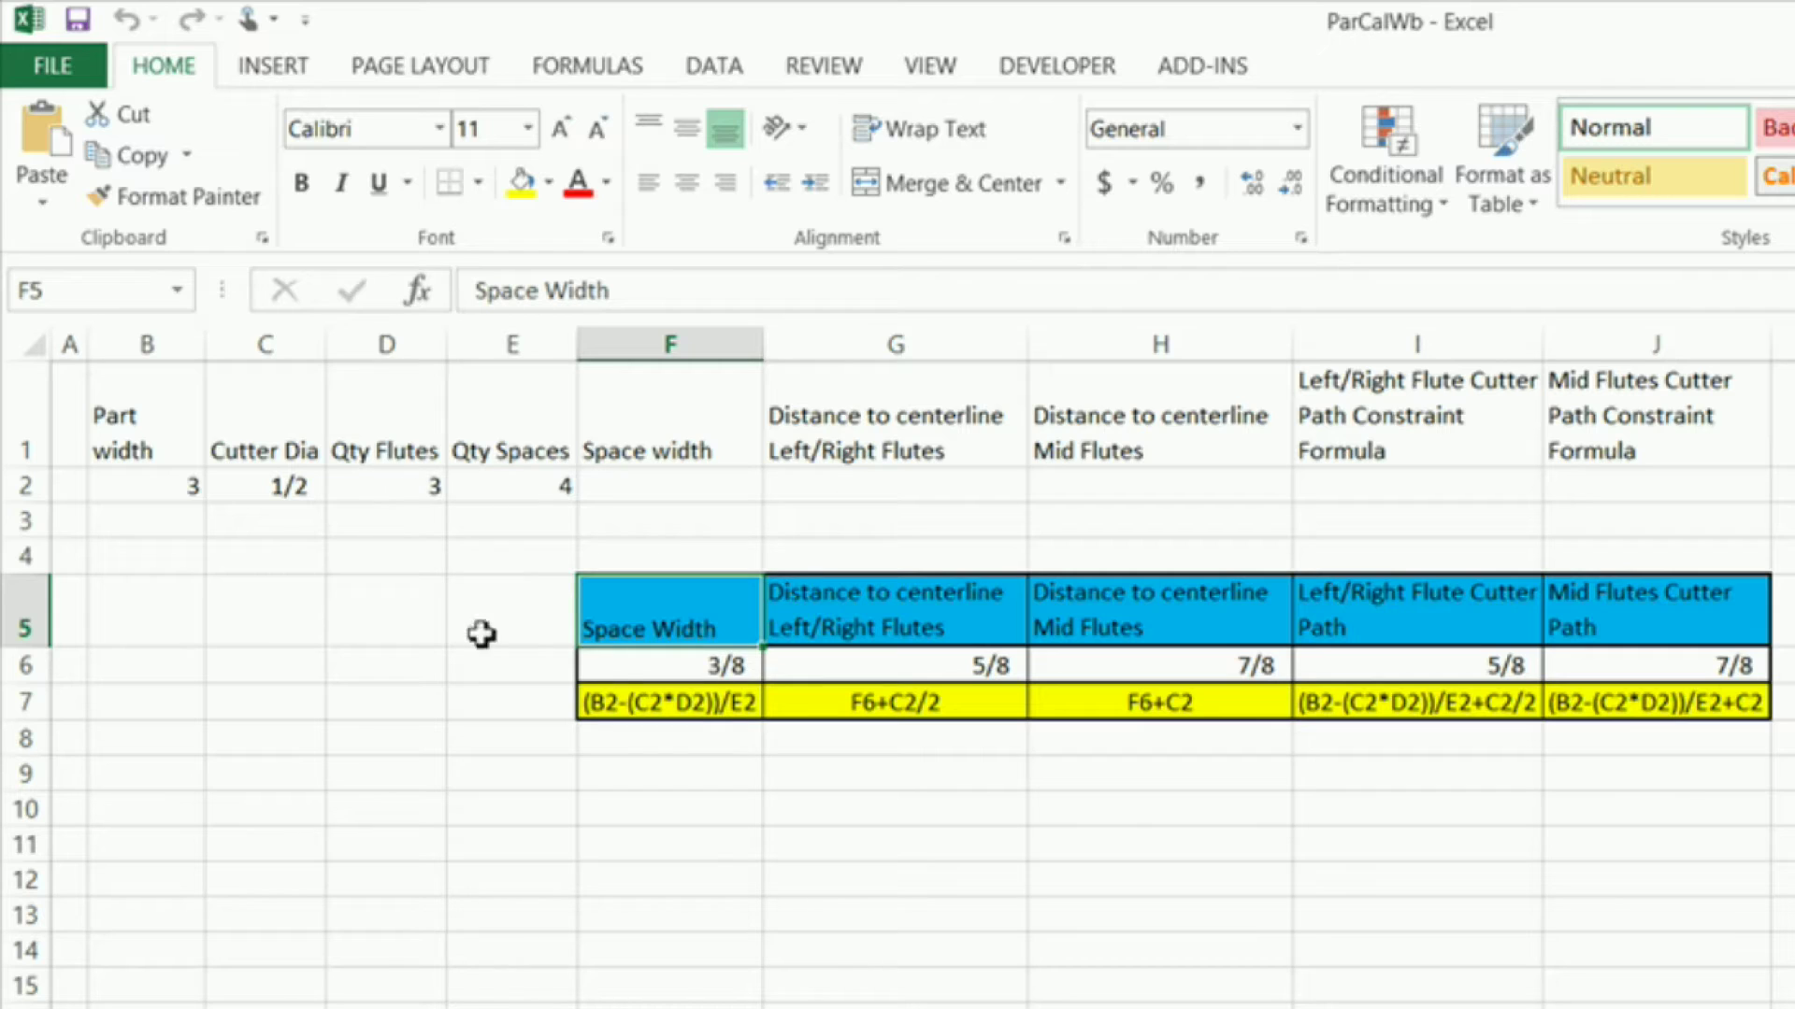
In F8, below the Space Width formula, multiply the cutter diameter by the number of flutes with =C2*D2
left_click(652, 745)
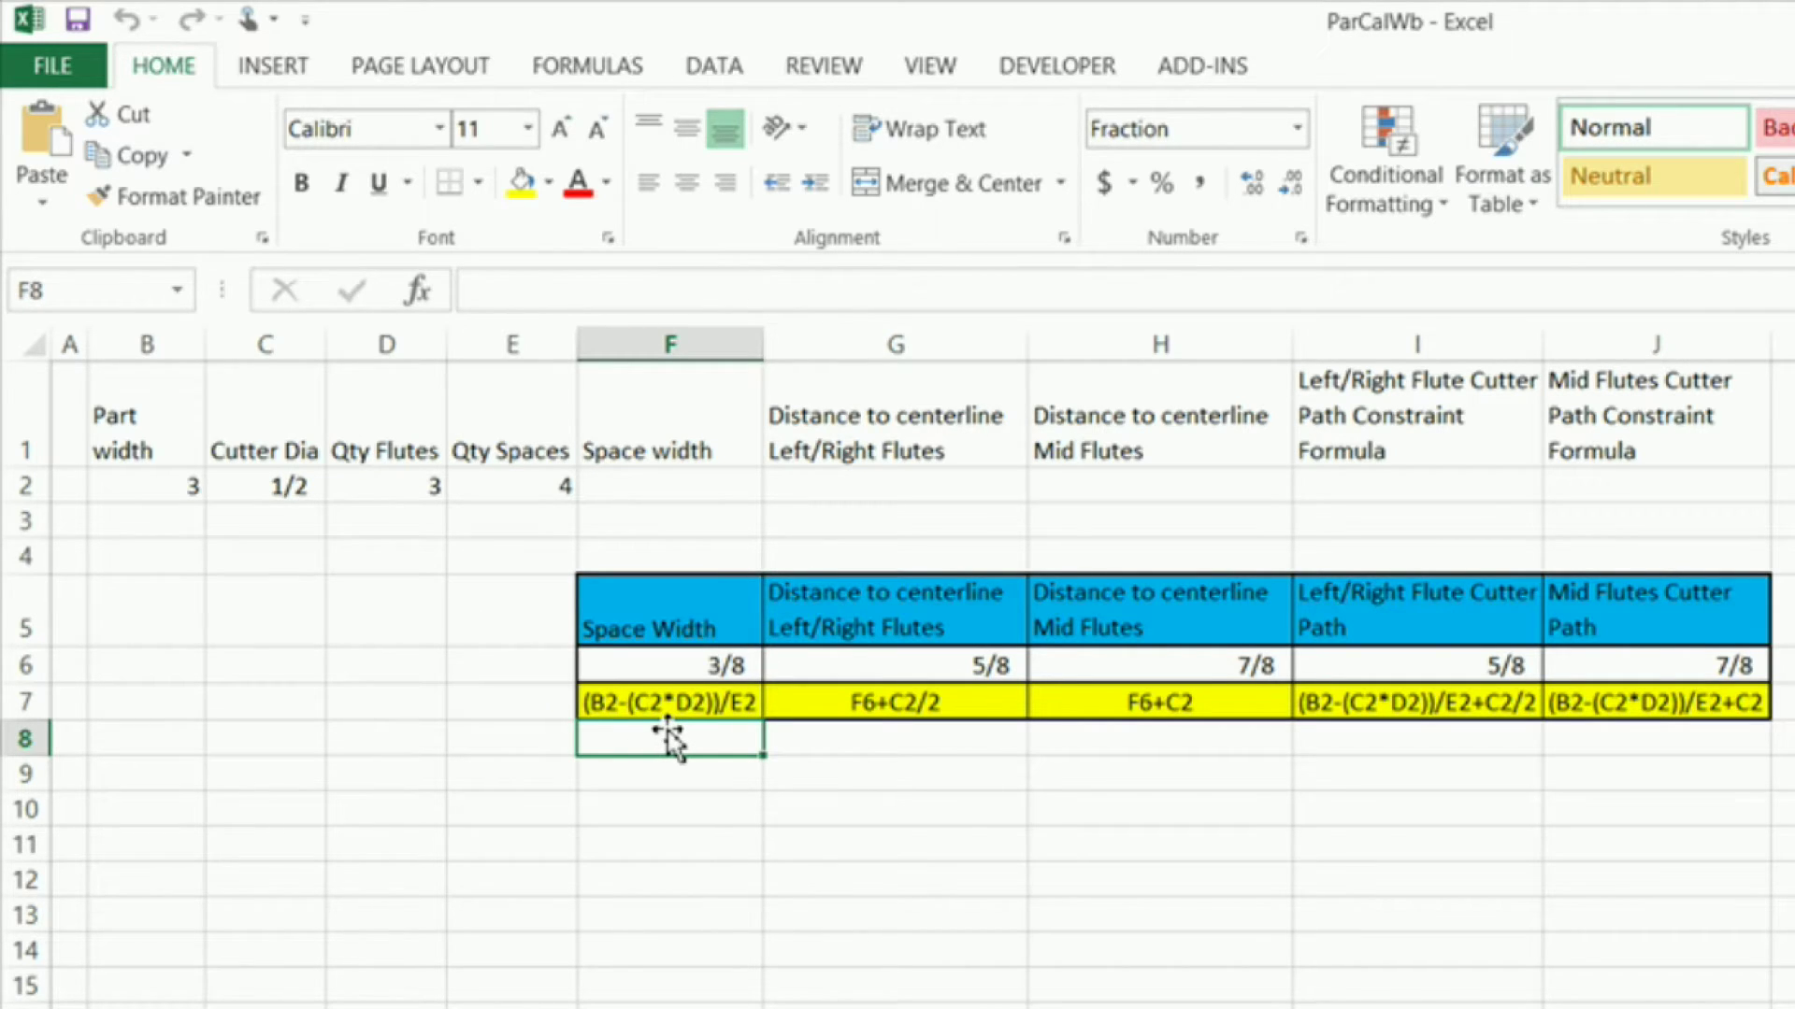
type("=")
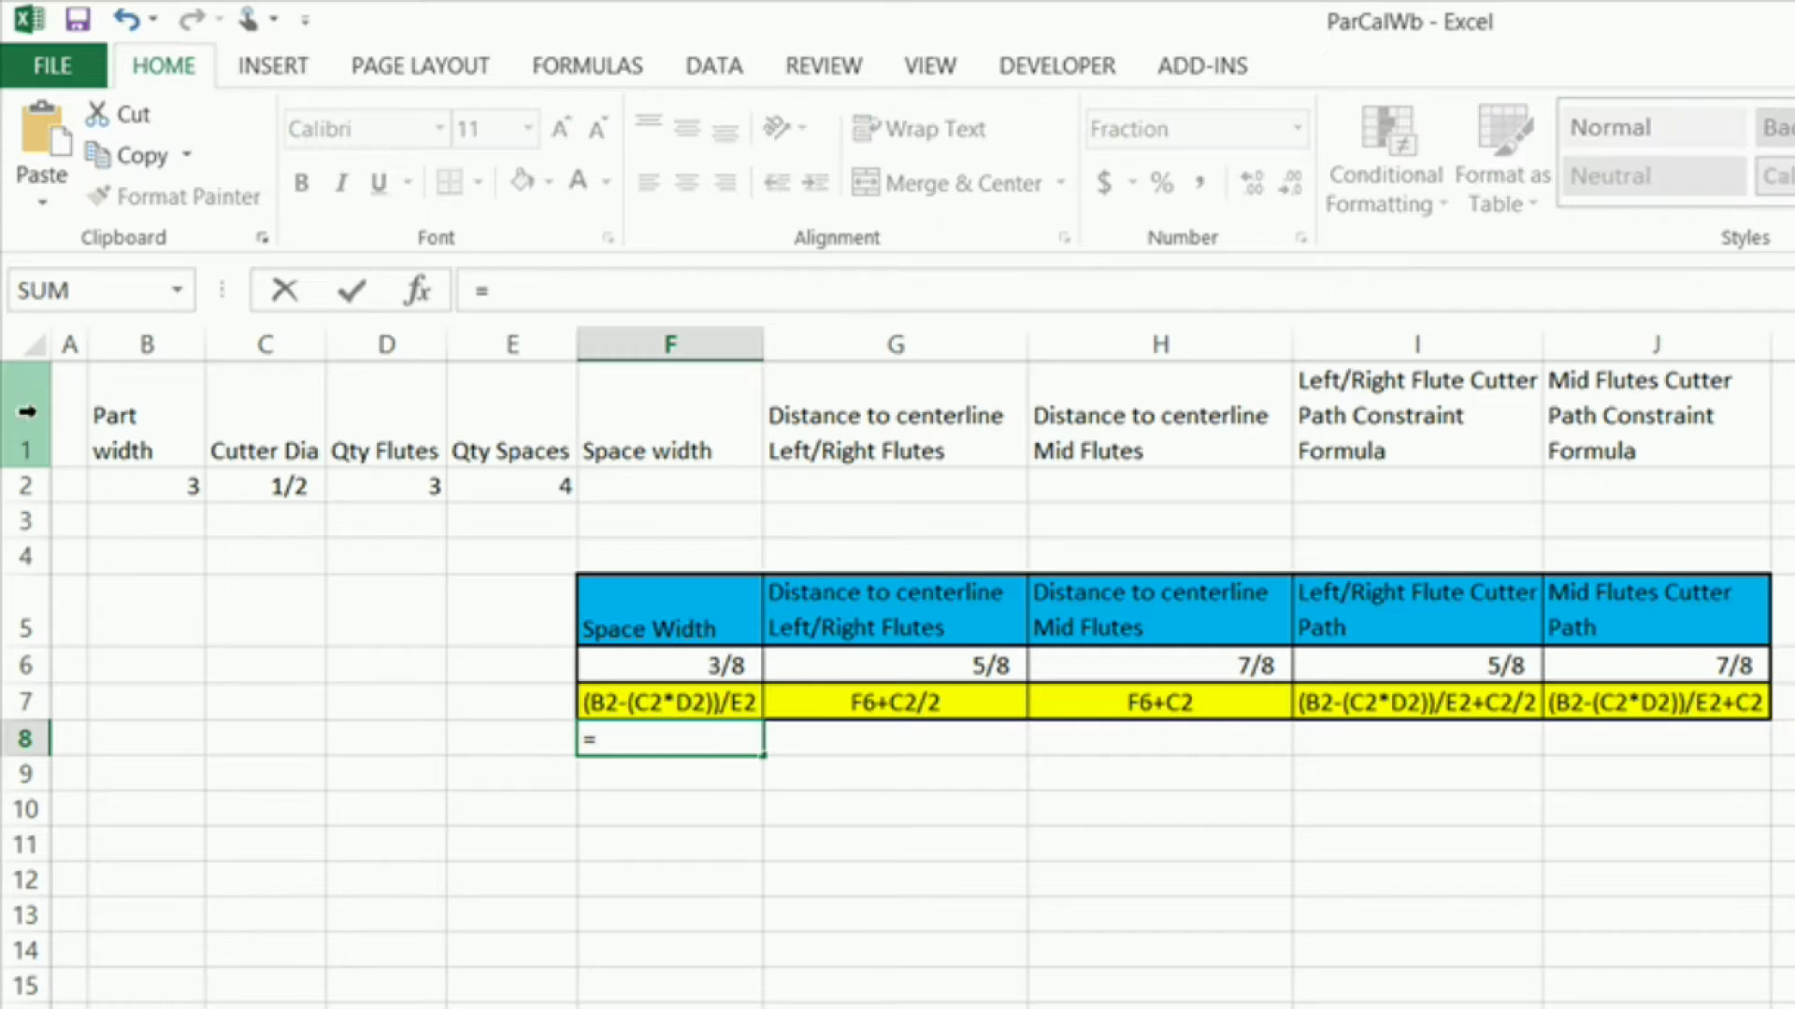
left_click(282, 489)
type("*")
left_click(402, 488)
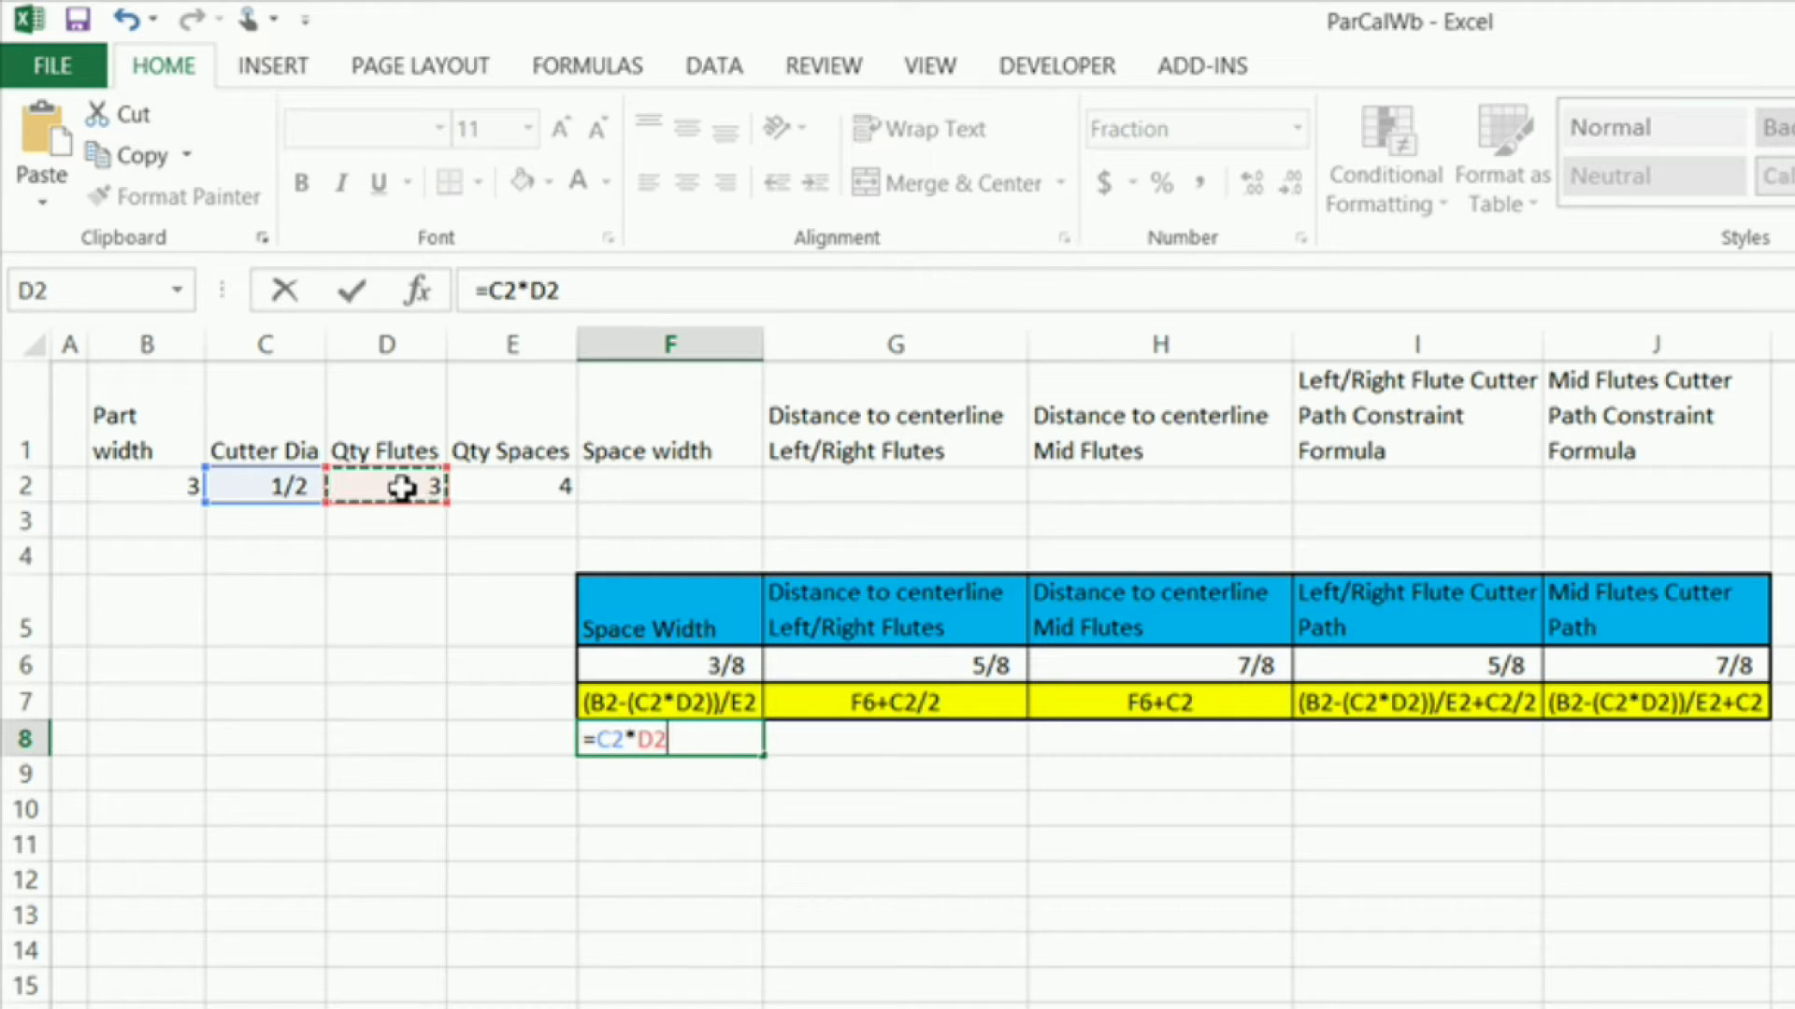
key("Return")
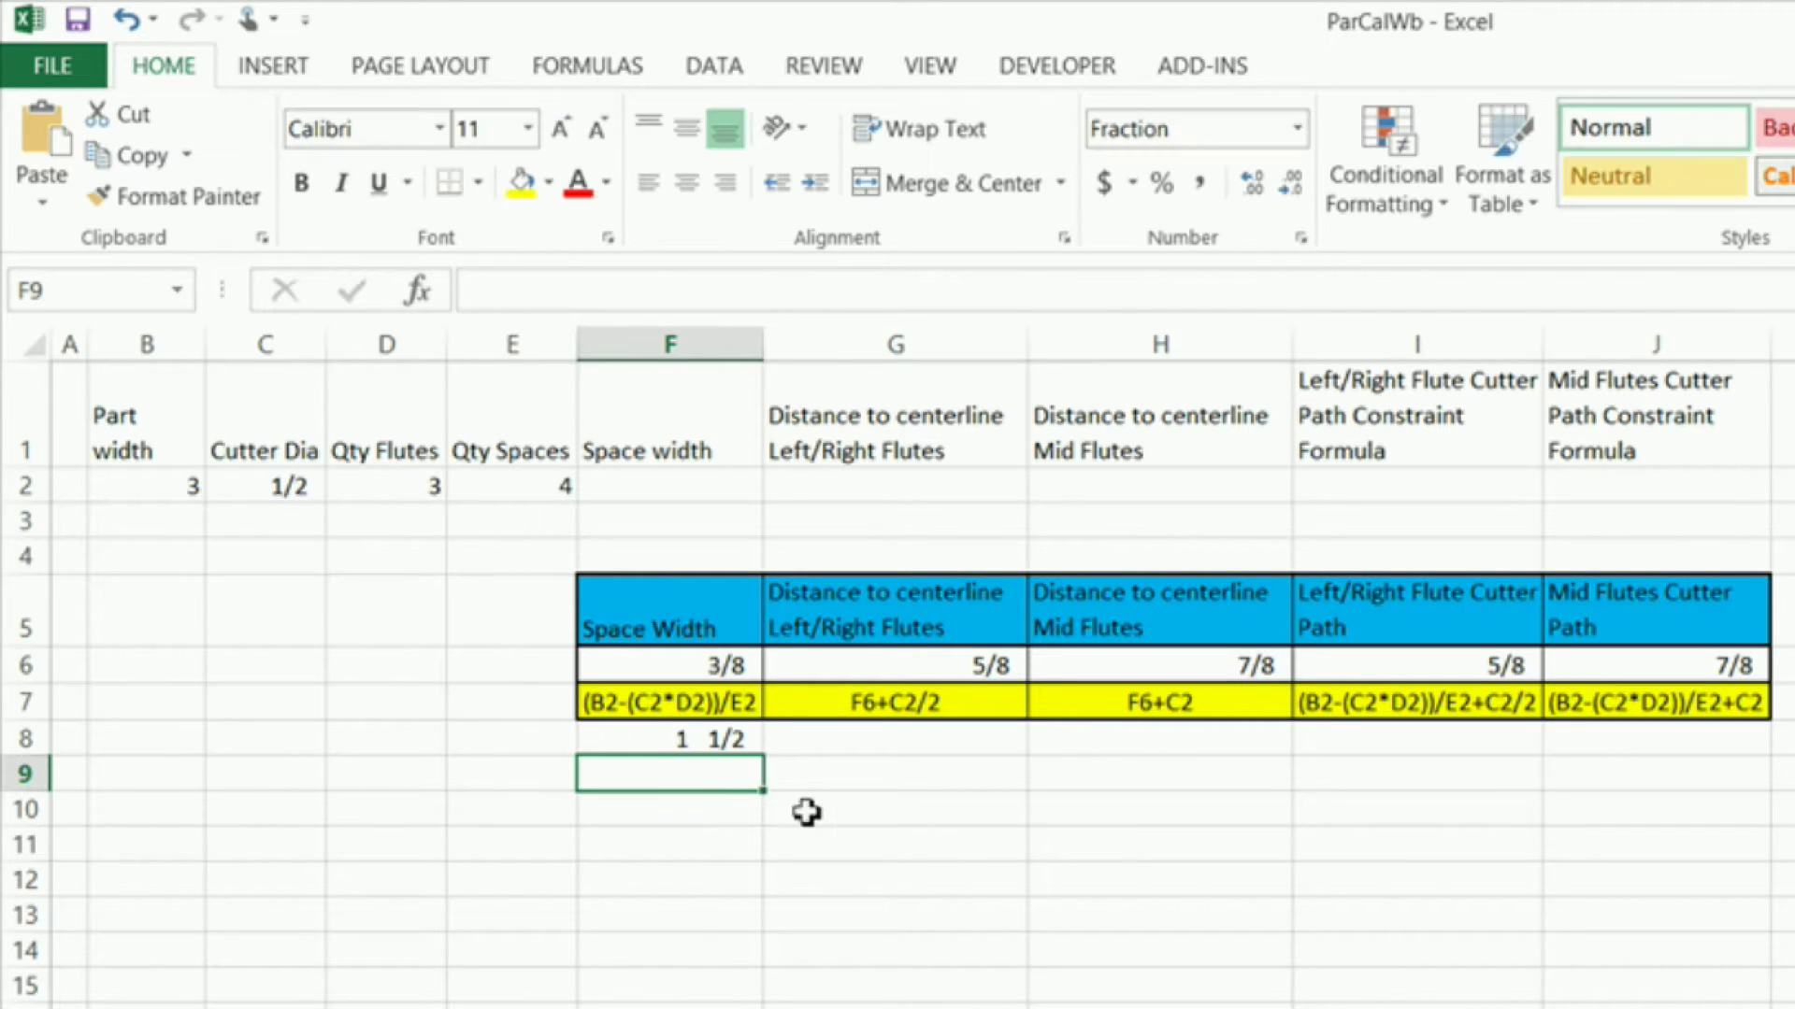
left_click(682, 737)
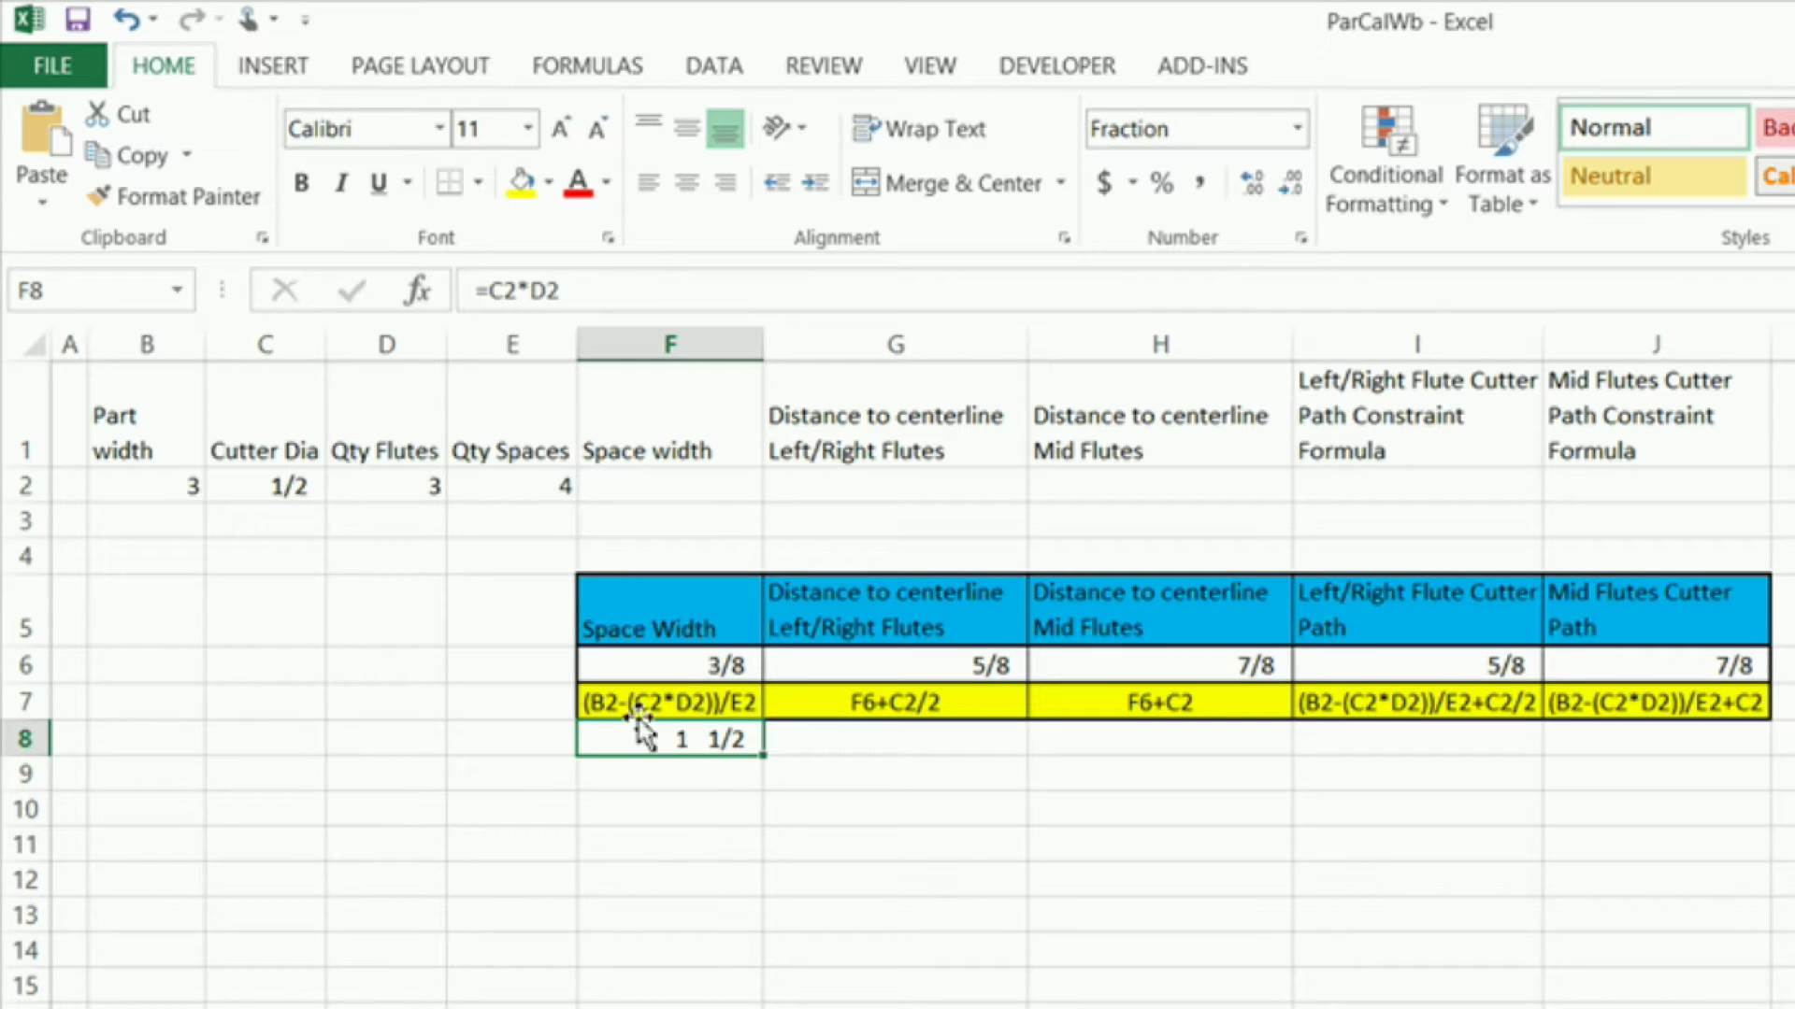
left_click(695, 778)
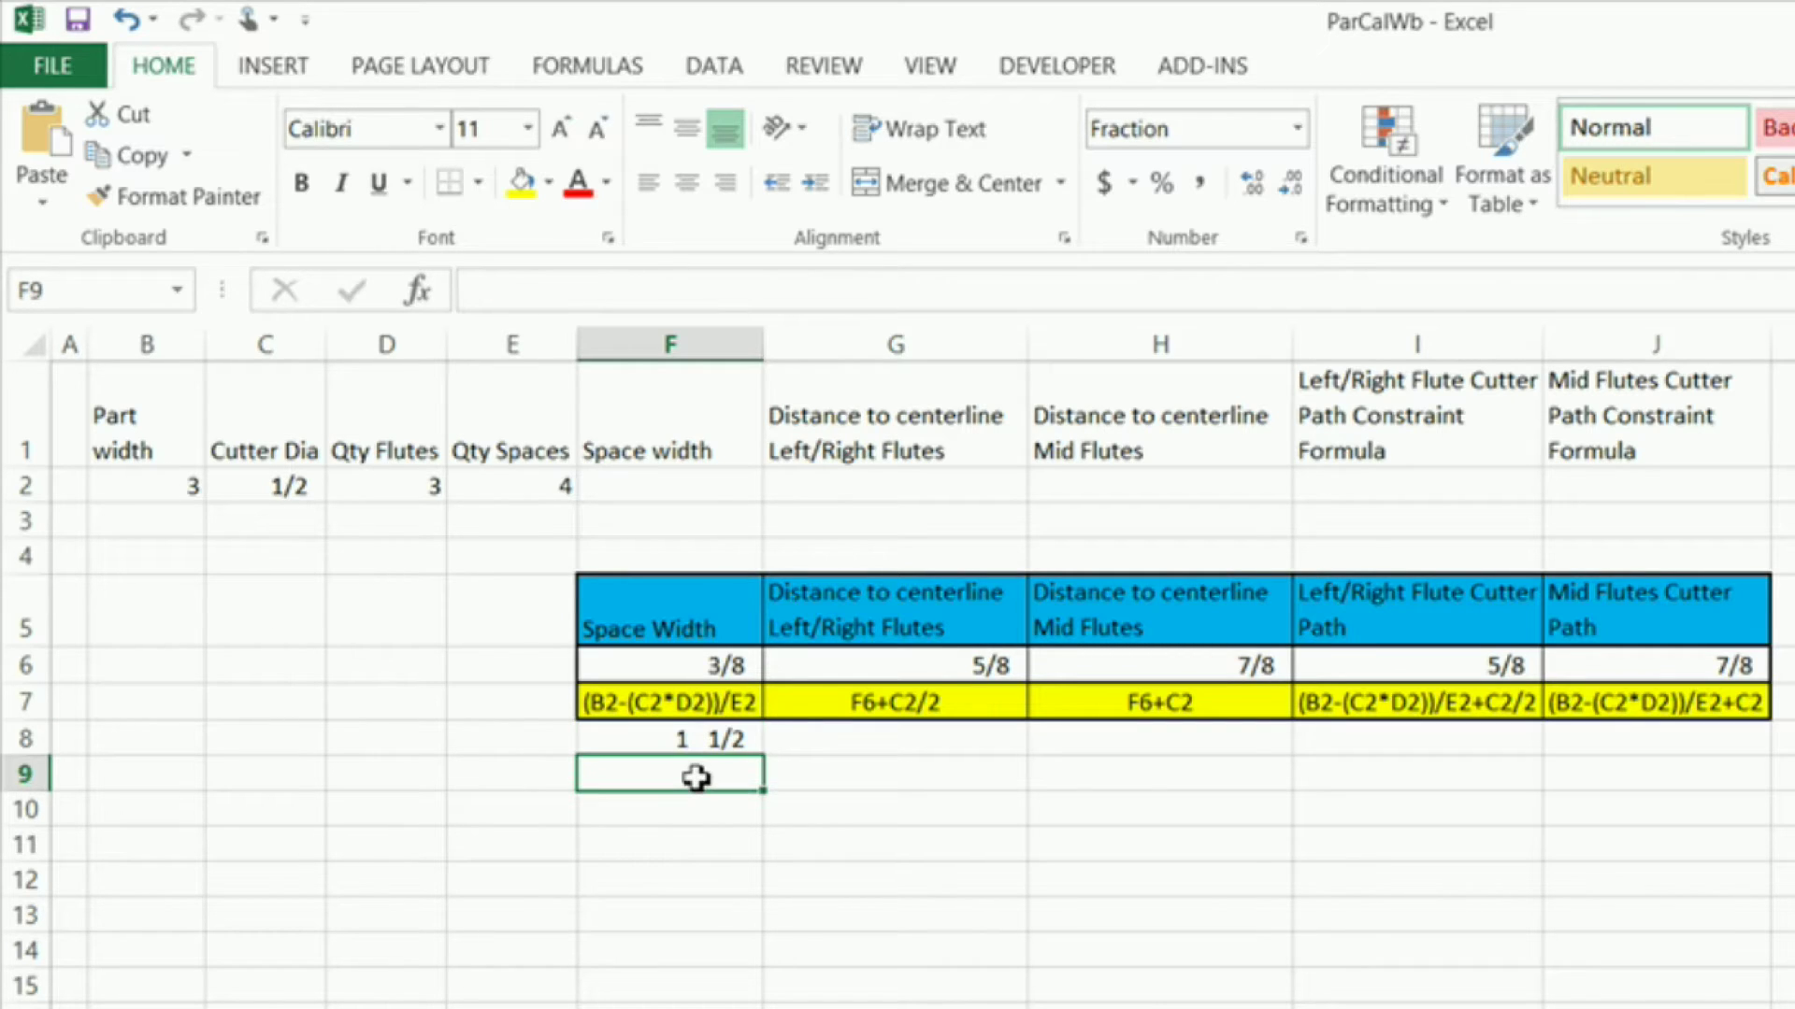
type("=")
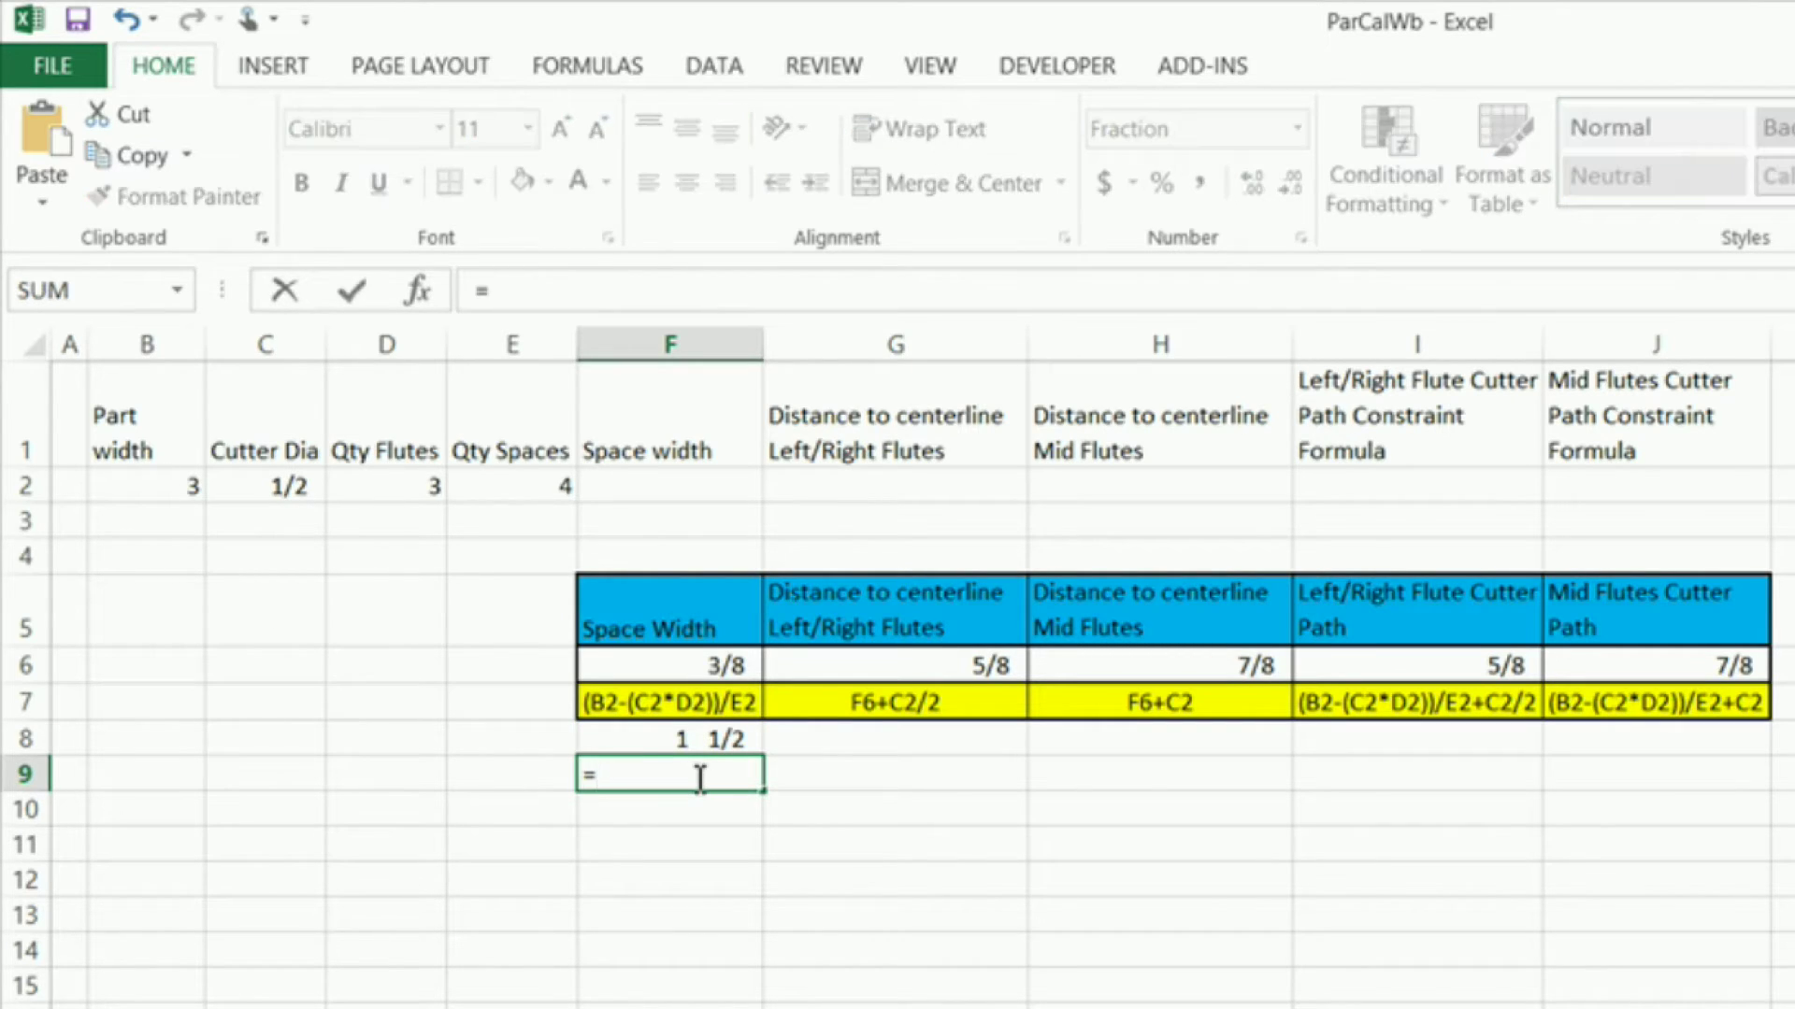
left_click(704, 740)
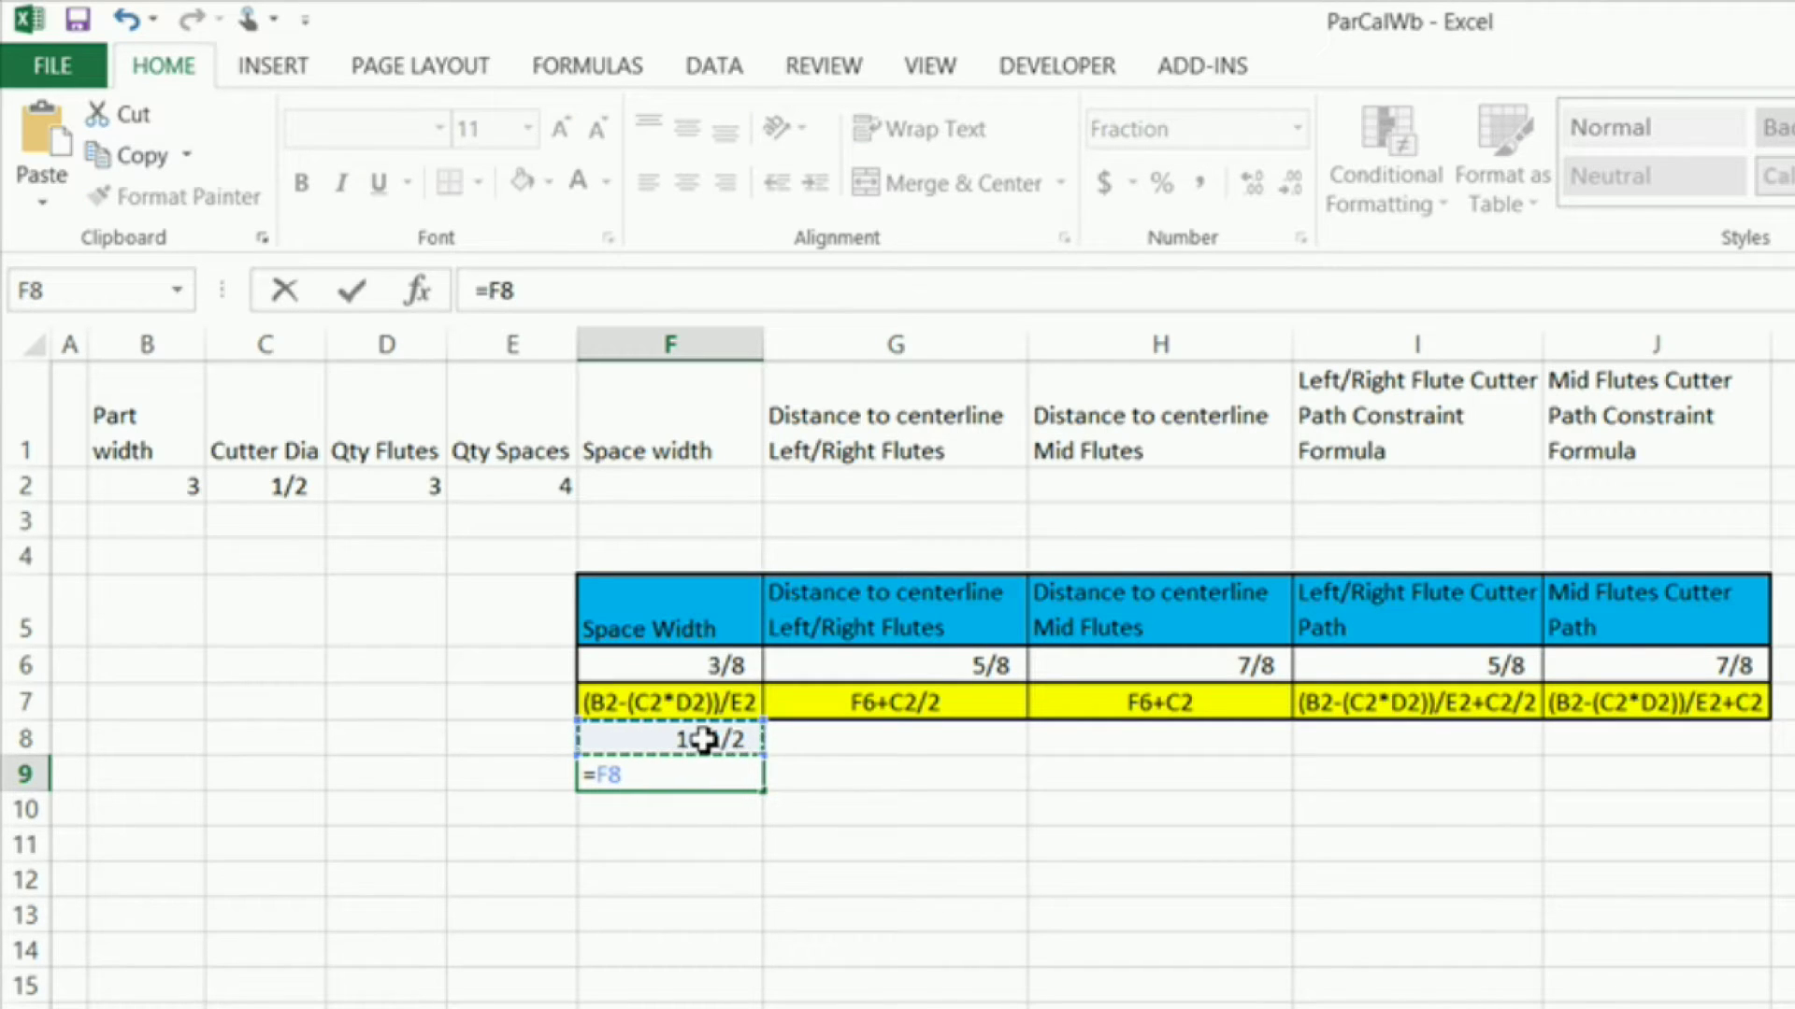
key("Escape")
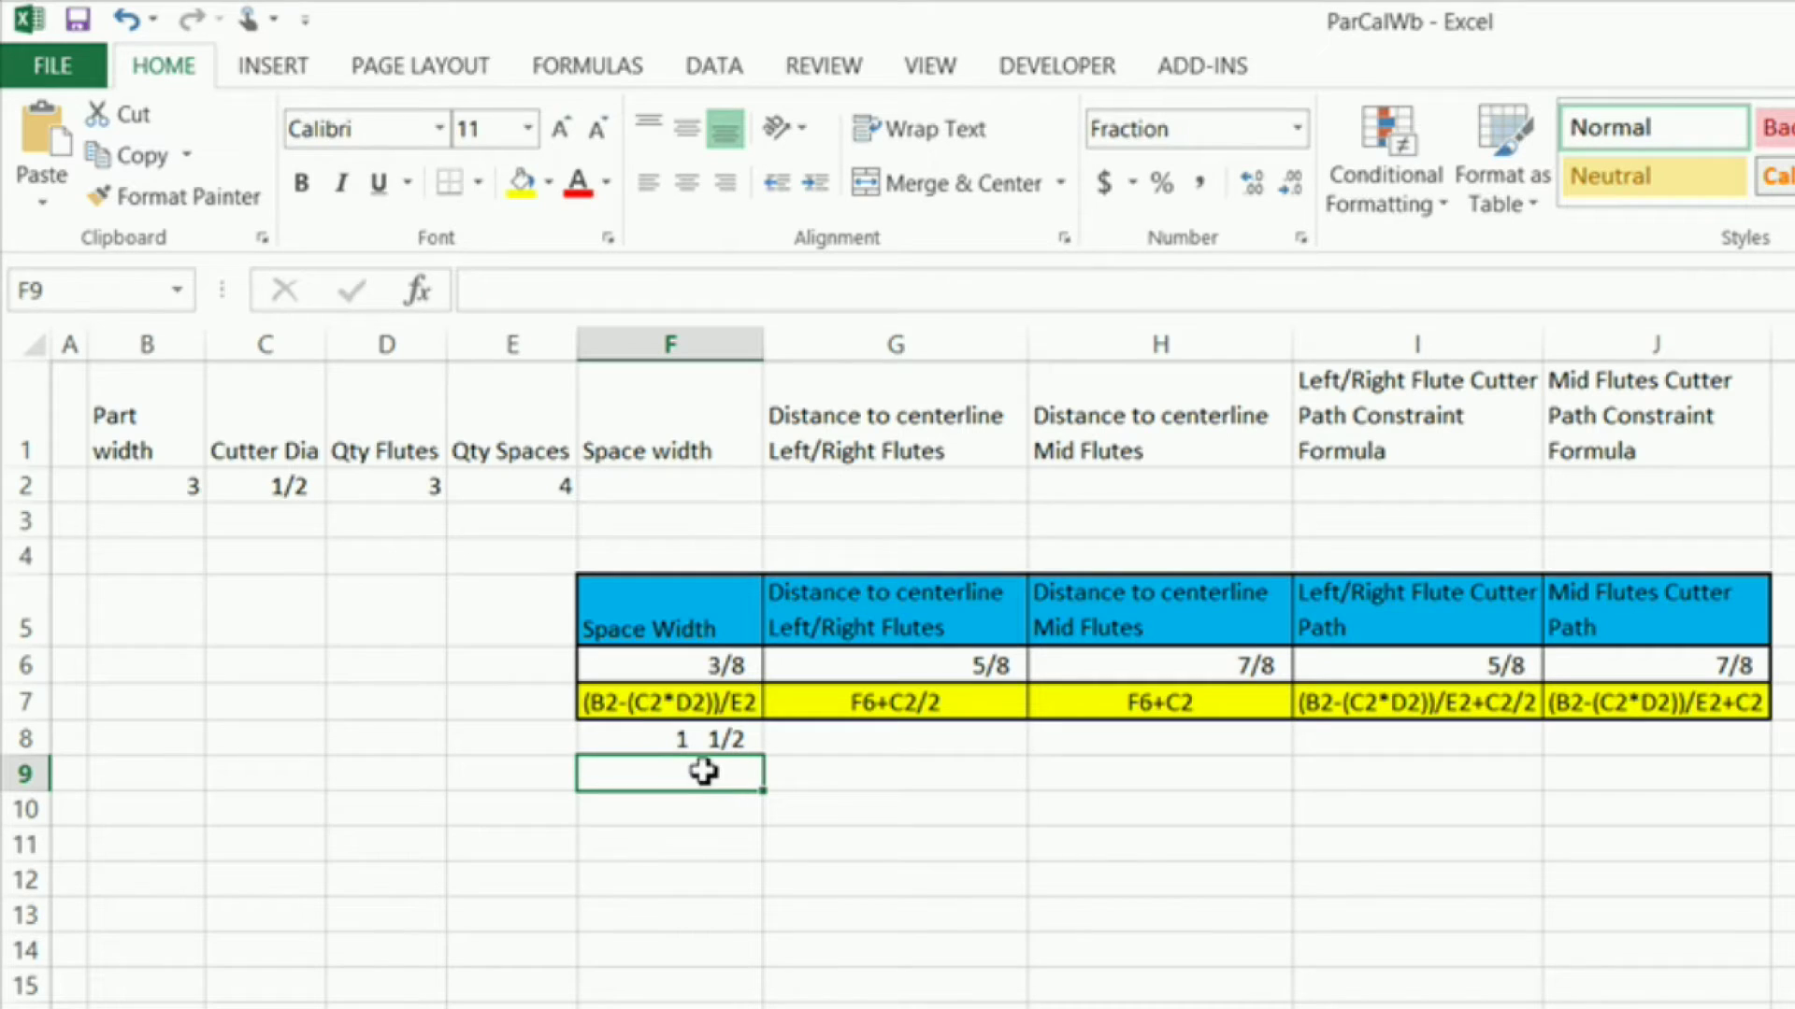
type("=")
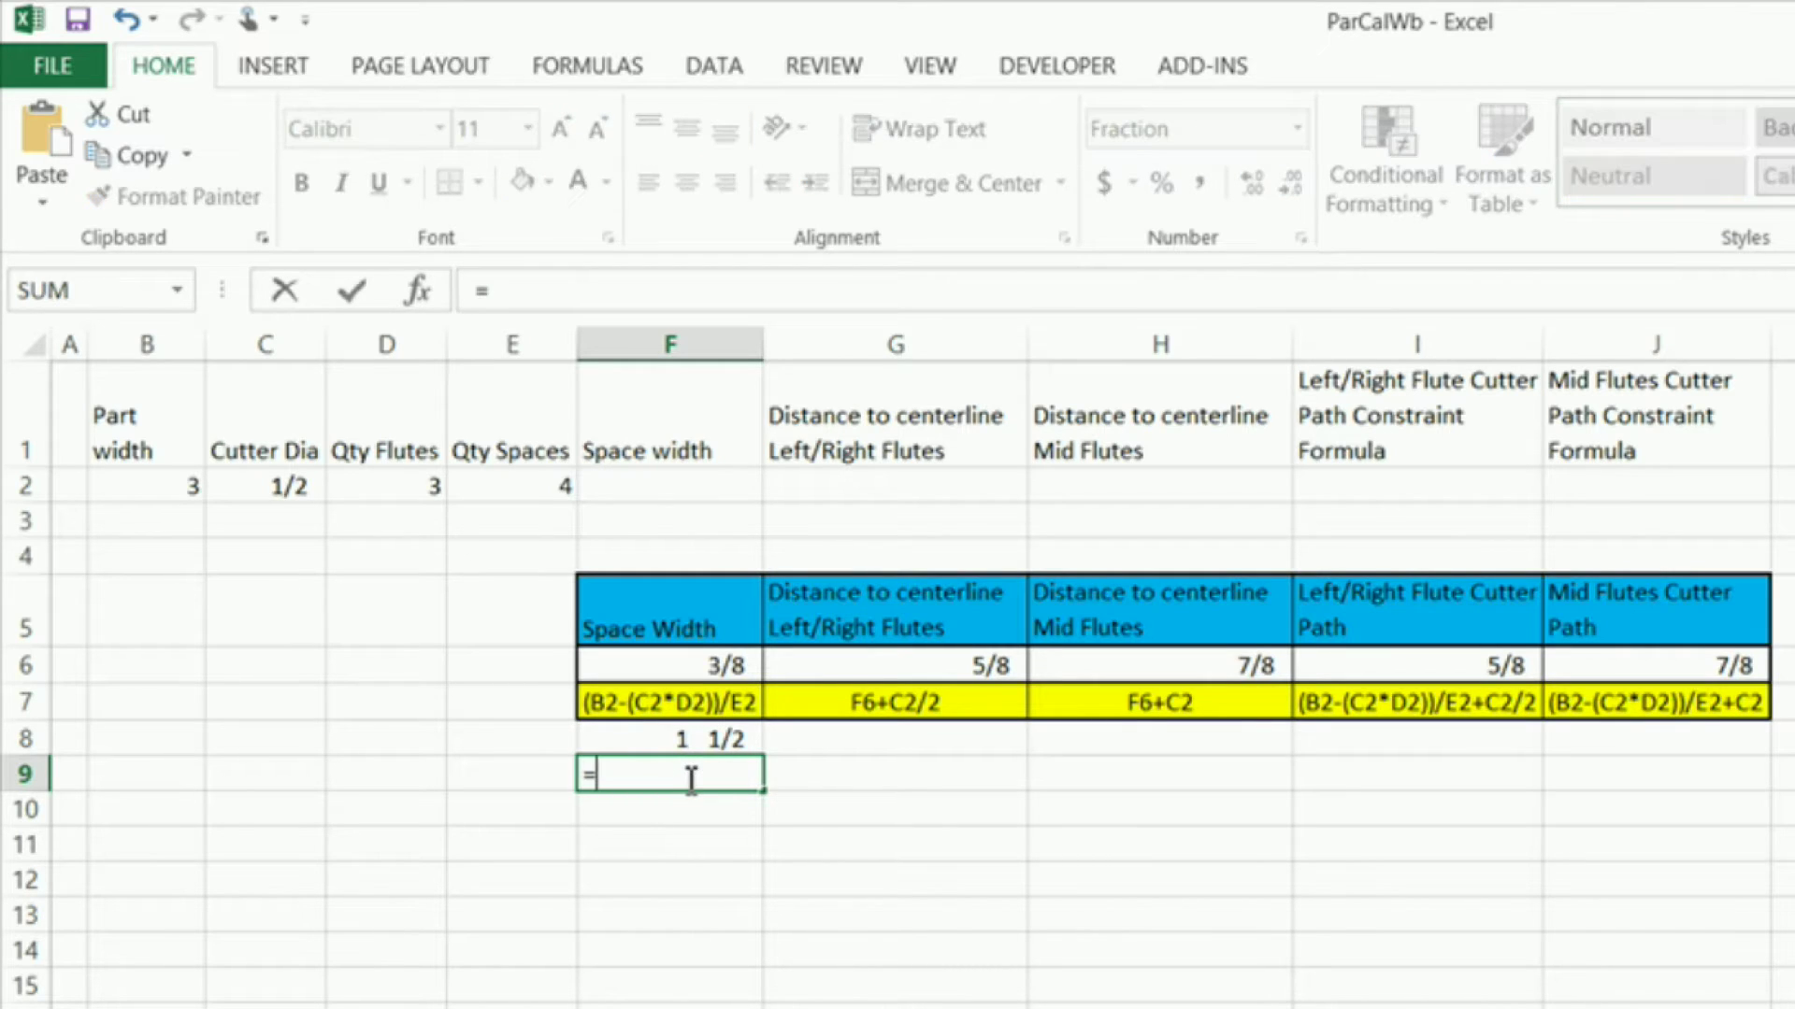
left_click(714, 745)
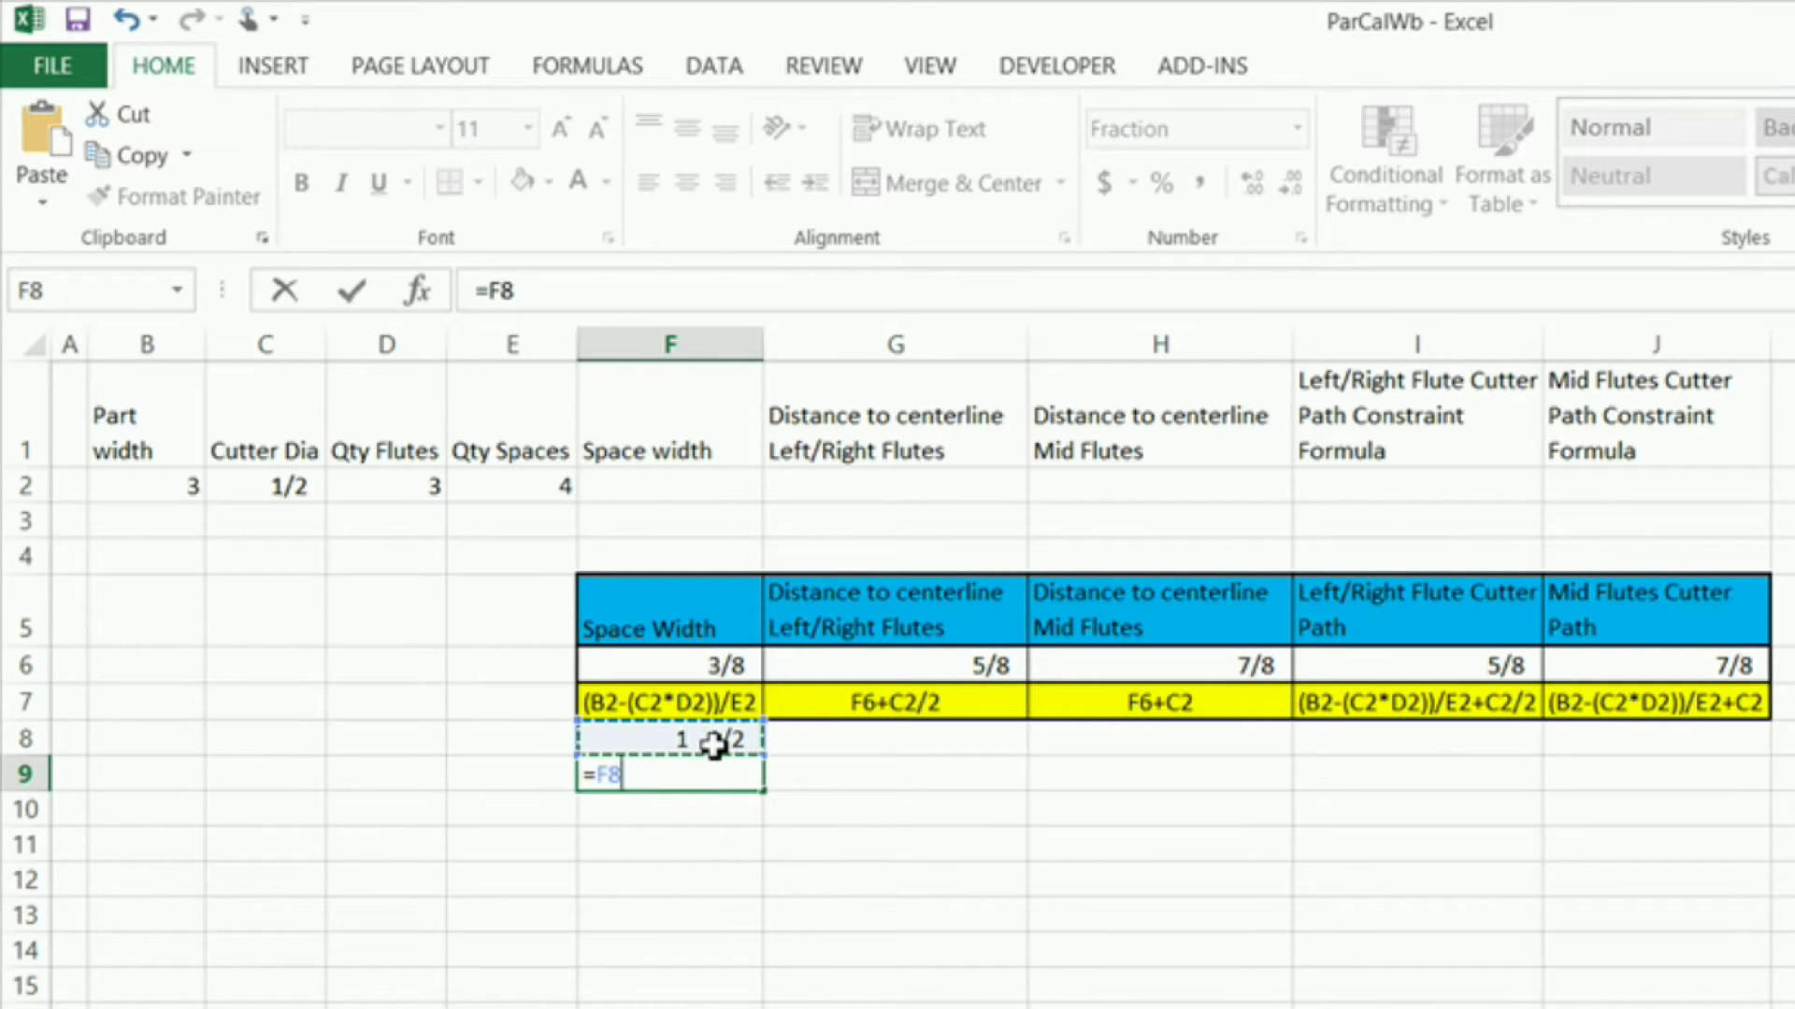
key("Escape")
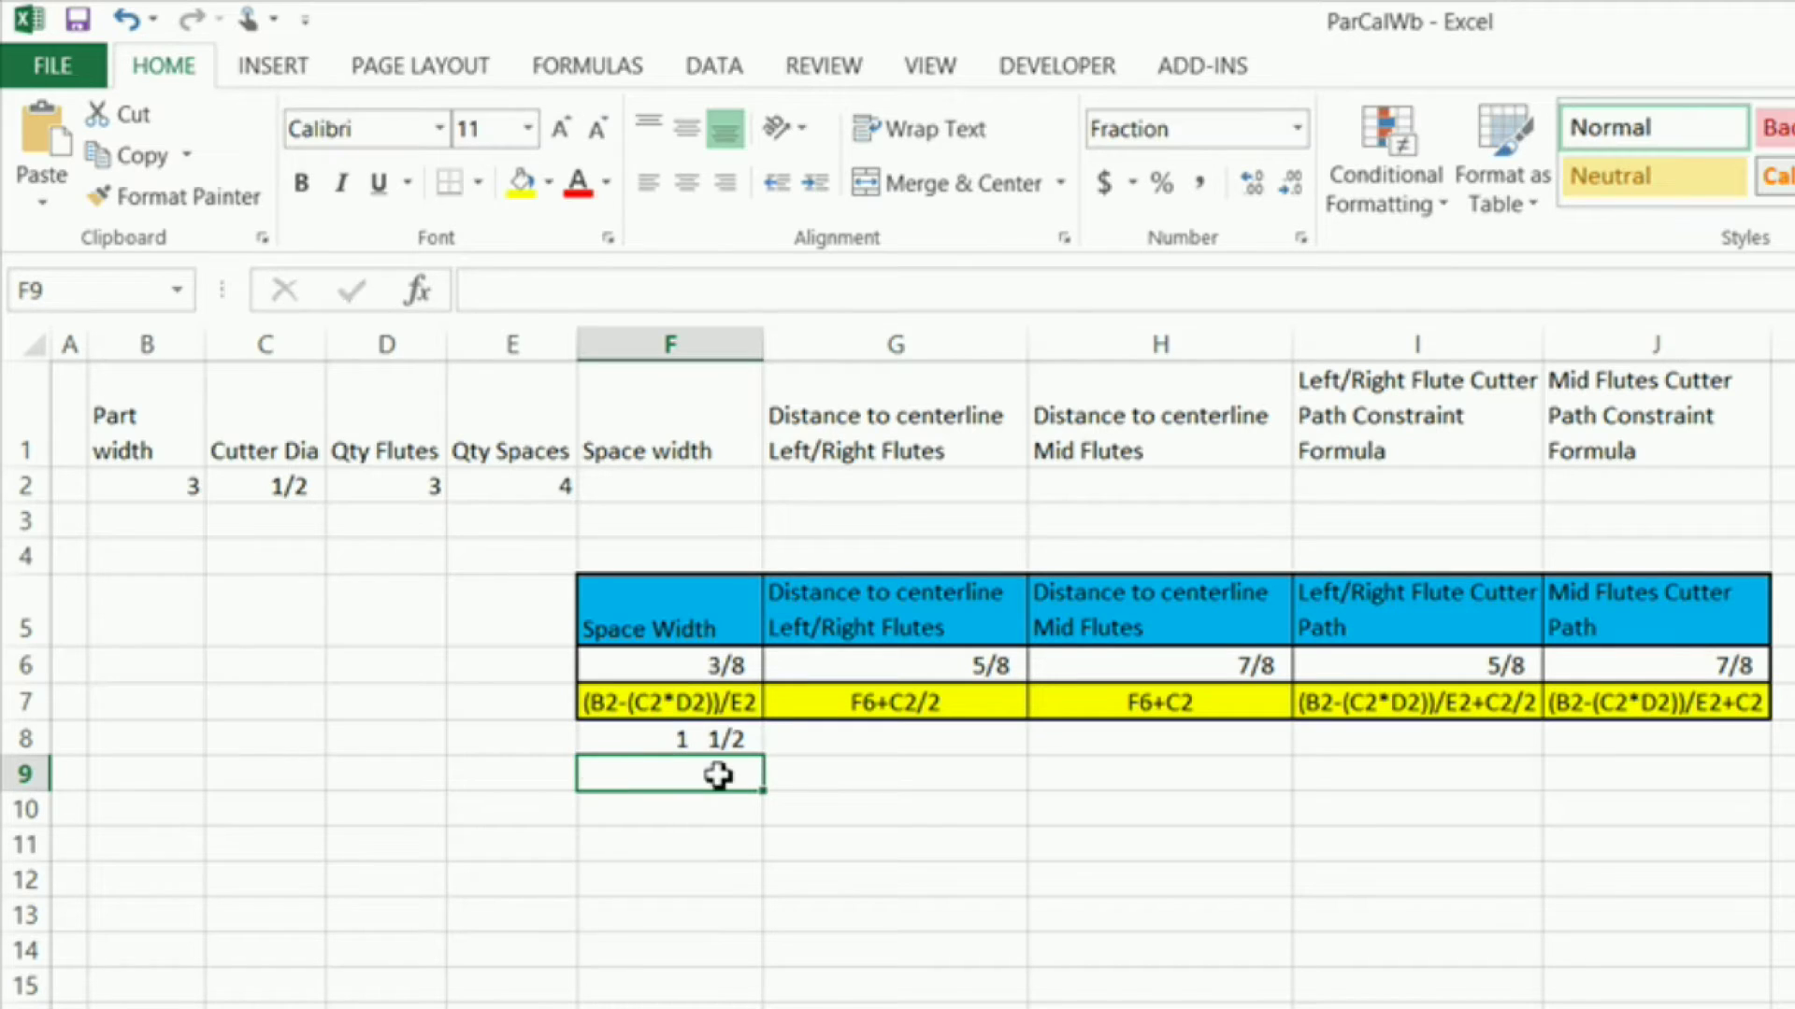
In F9, subtract the total flute width in F8 from the part width with =B2-F8 and check the result
type("=")
left_click(159, 489)
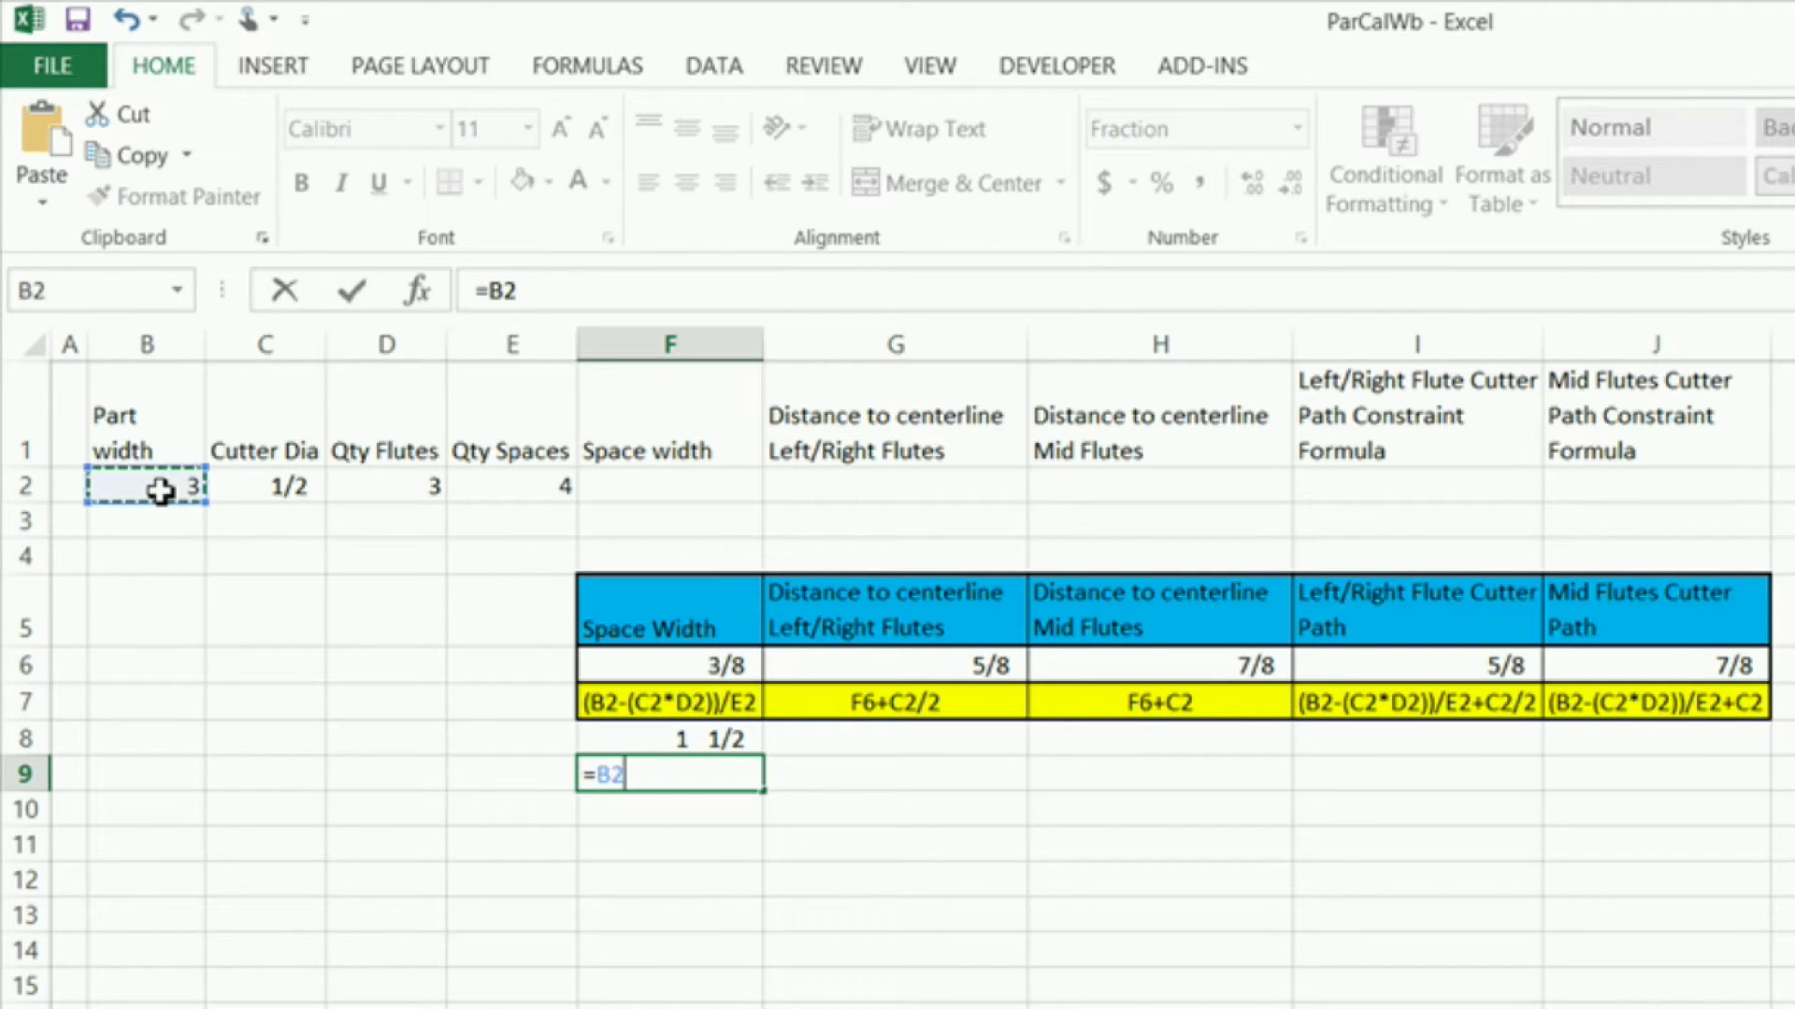
type("-")
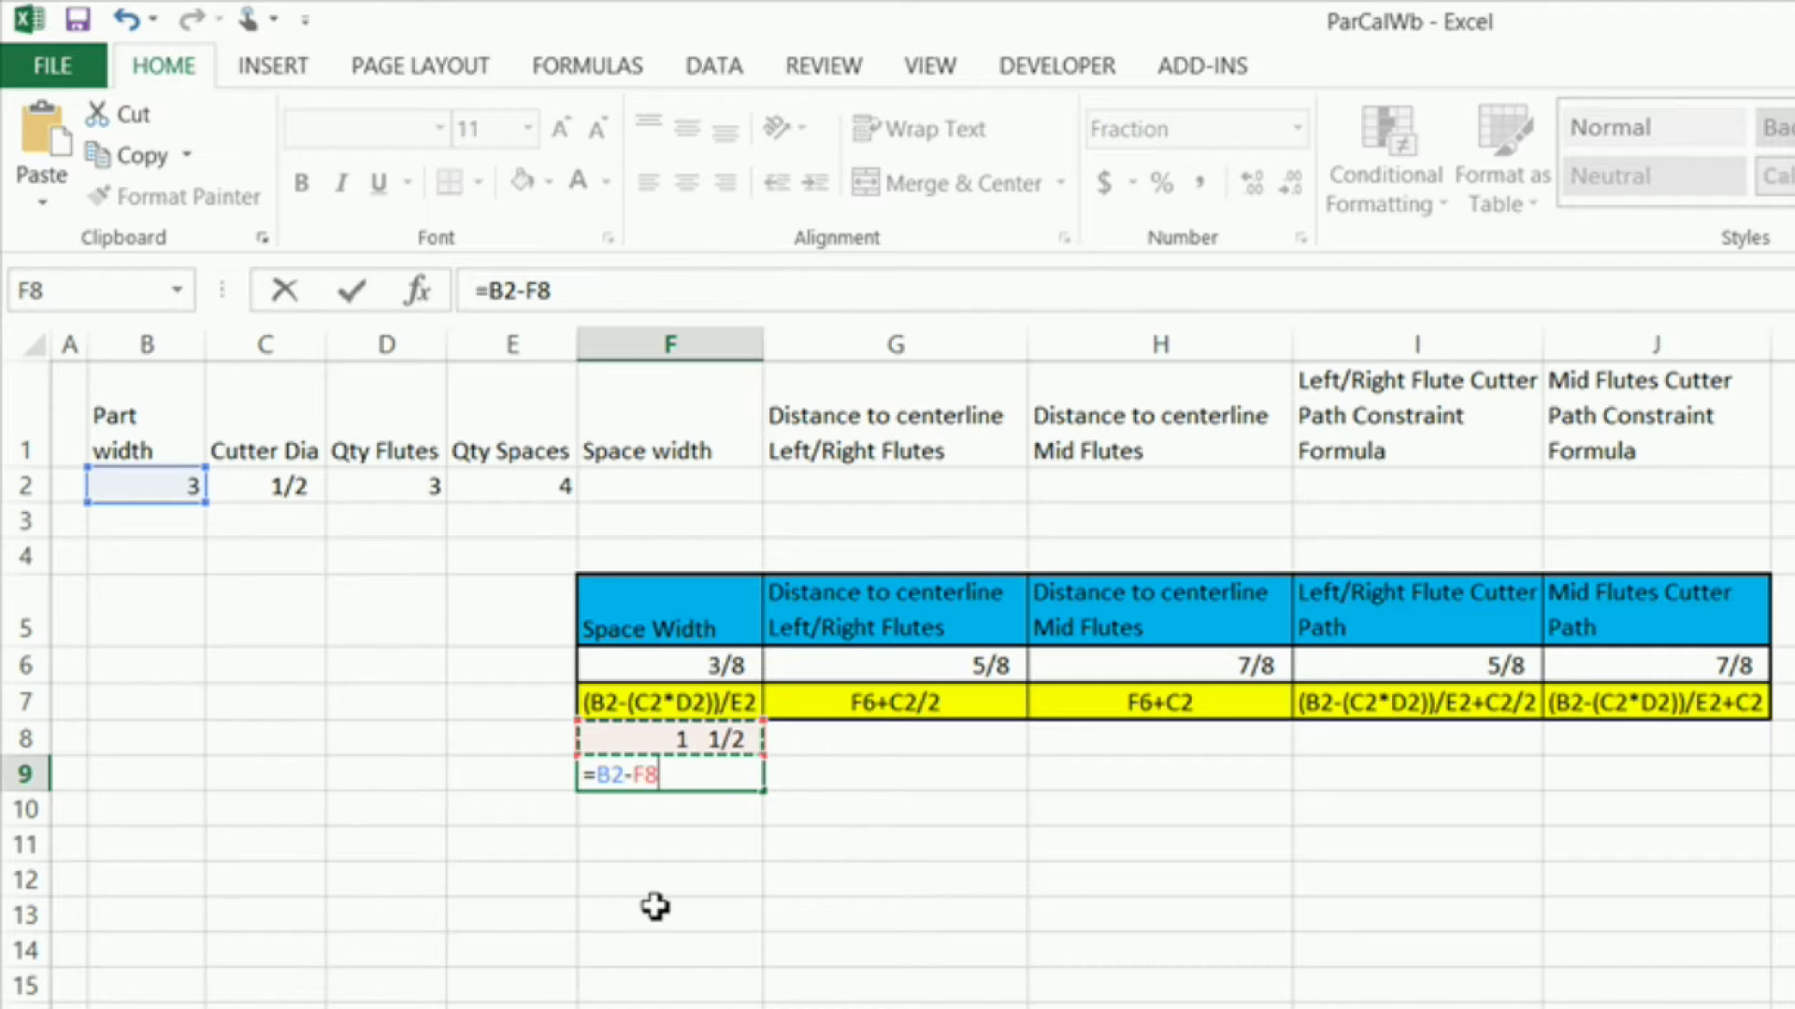
key("Return")
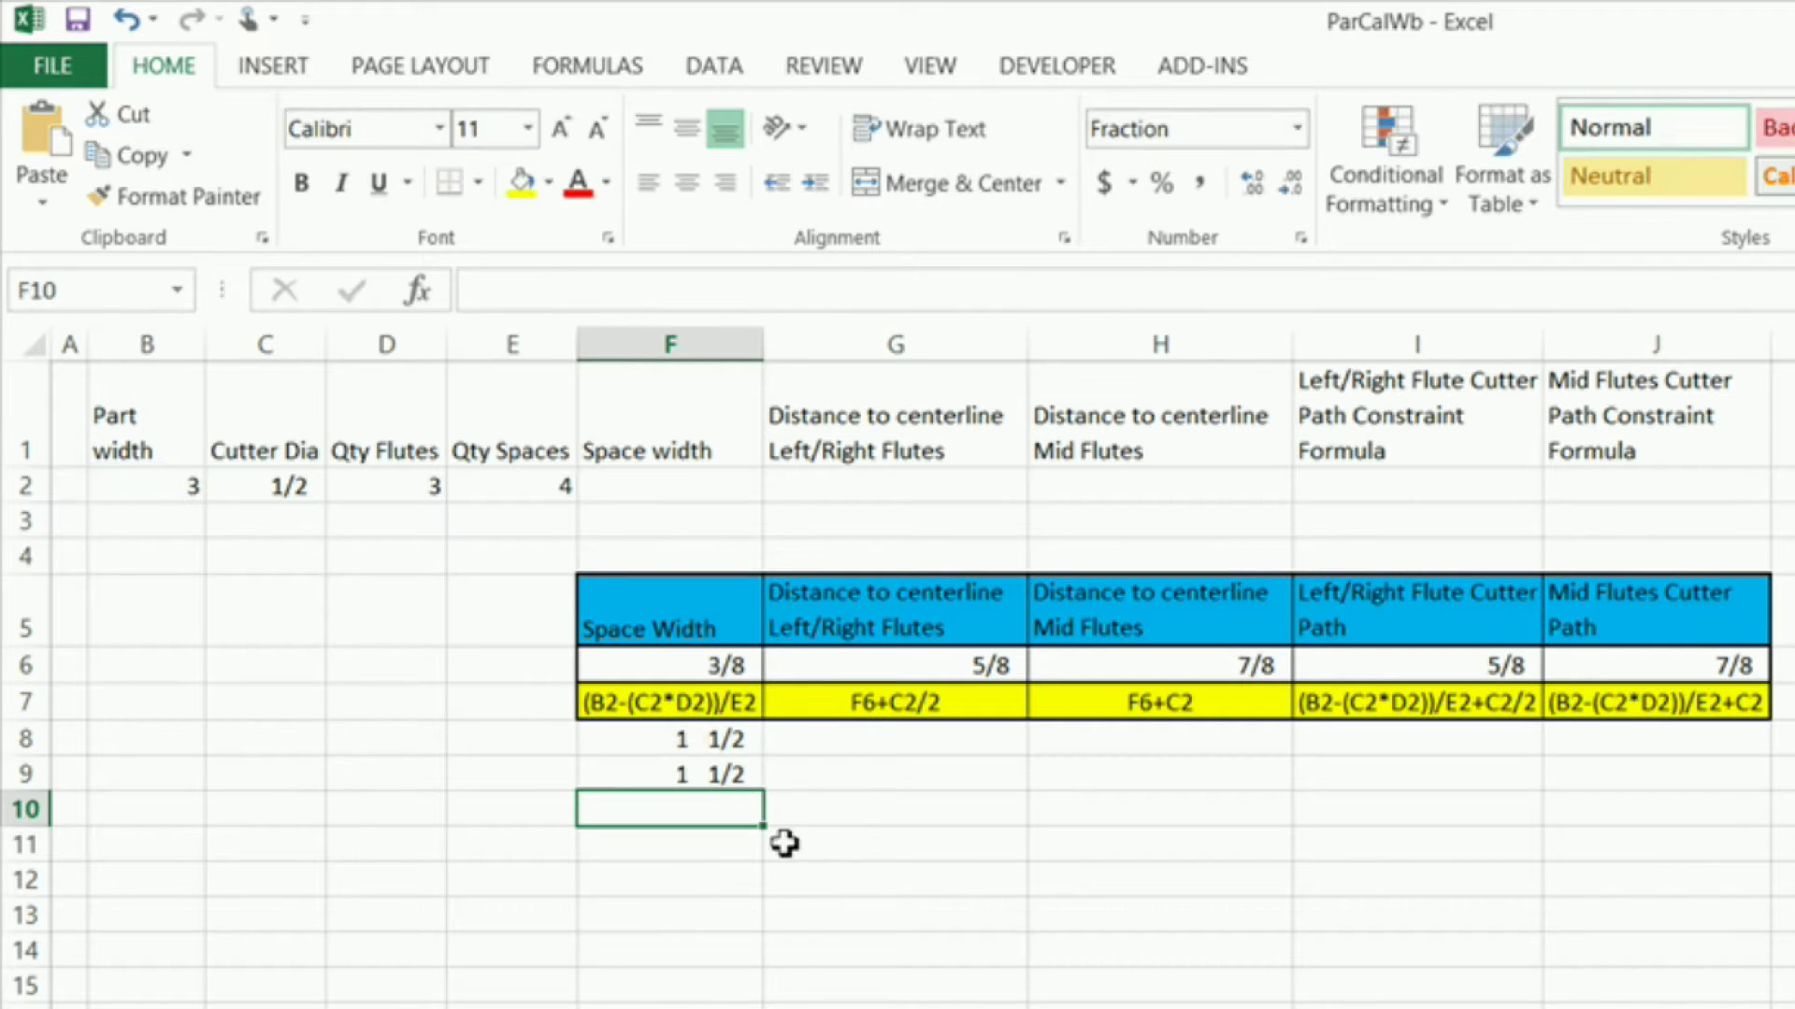
left_click(729, 776)
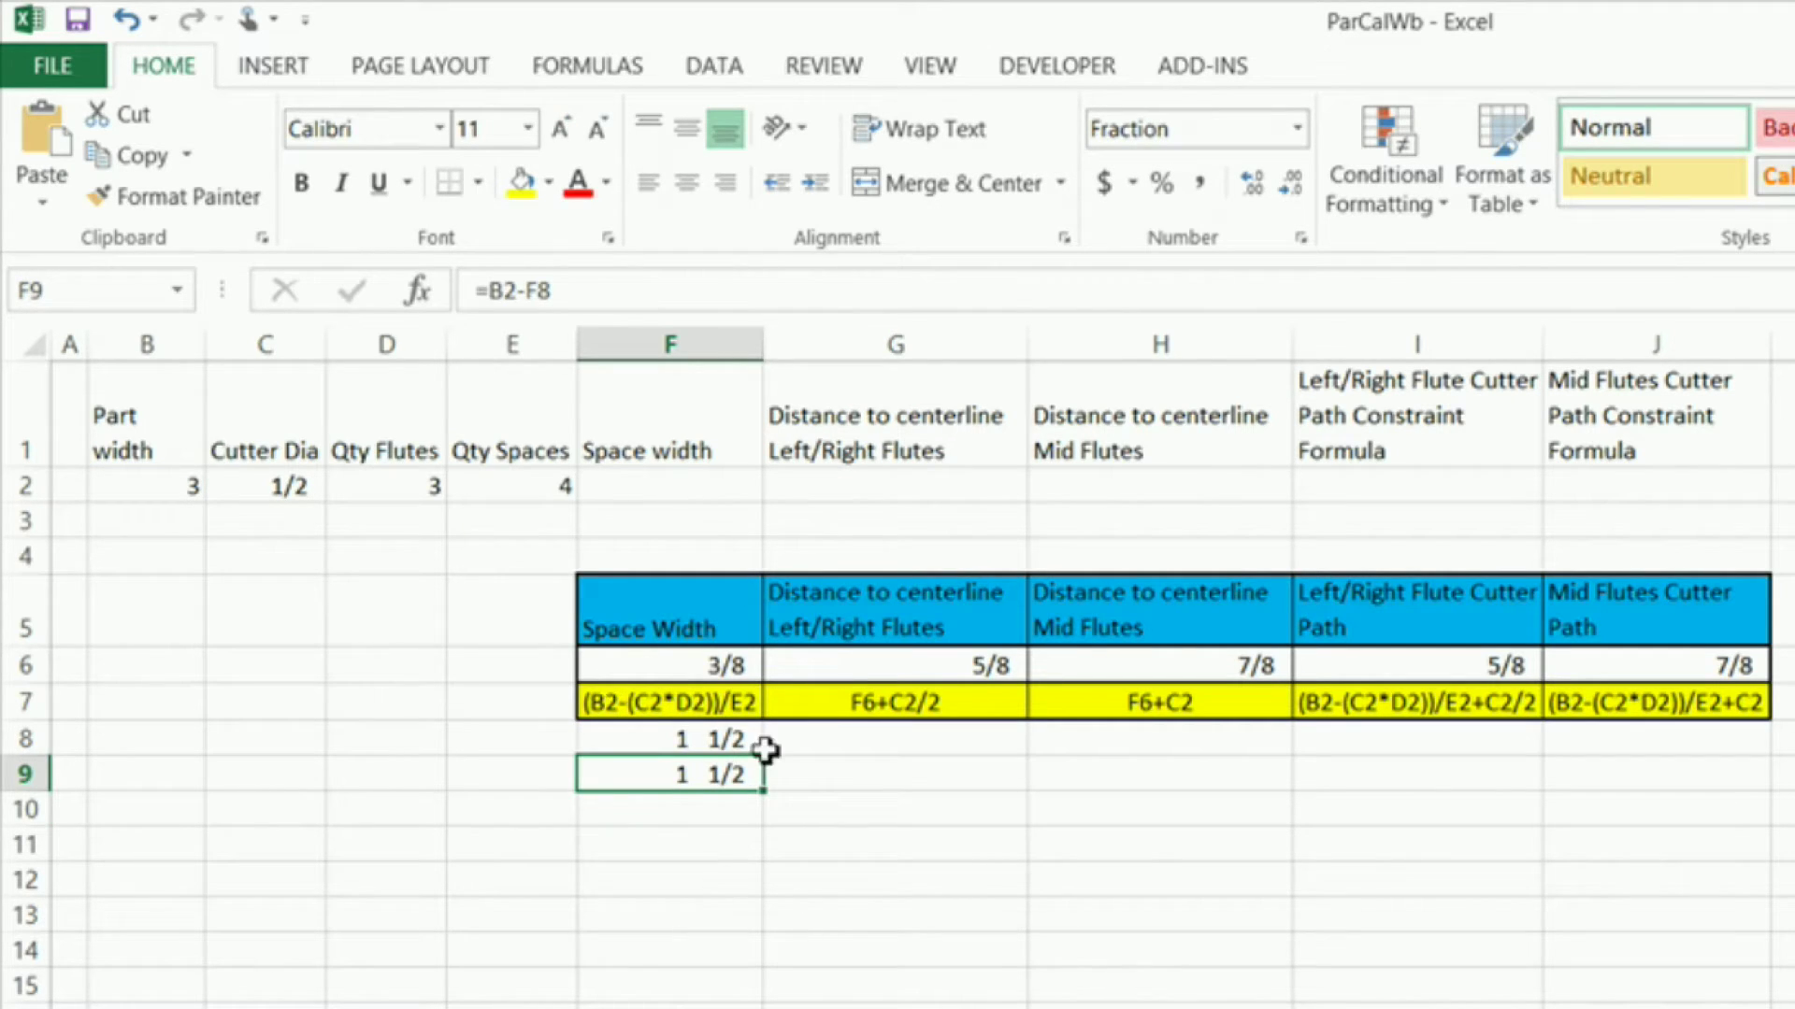
left_click(703, 816)
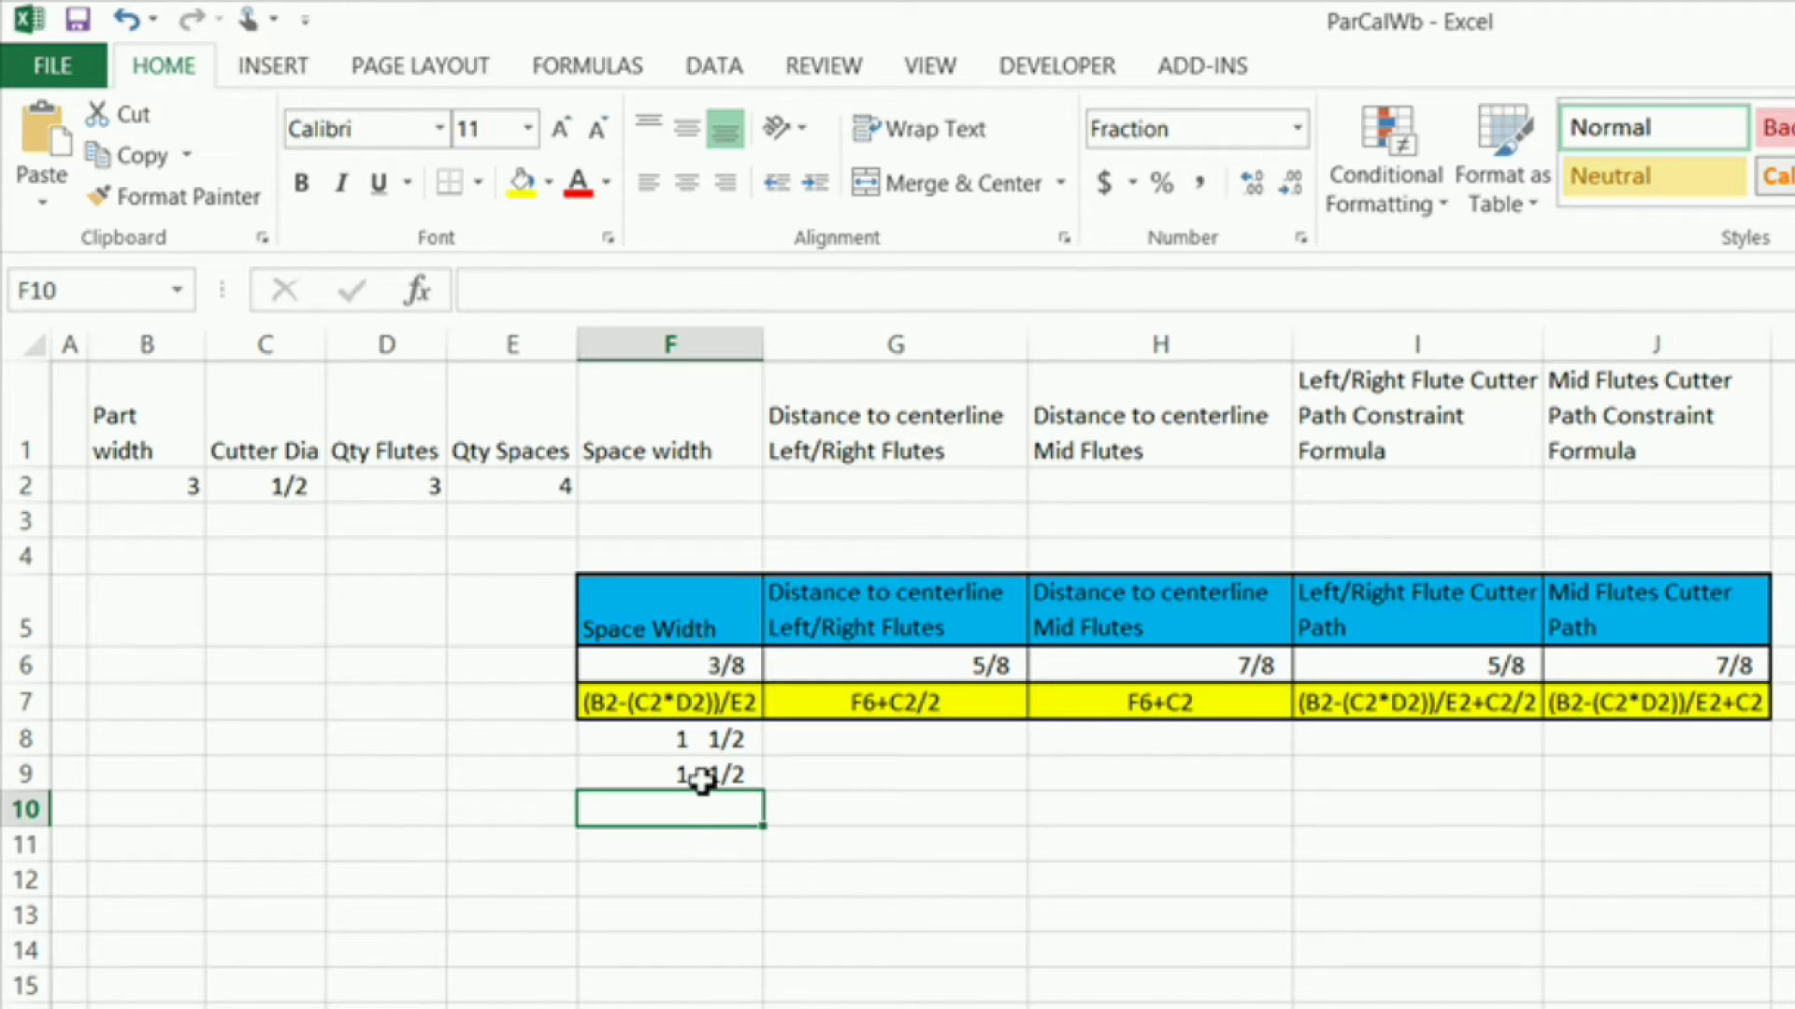
left_click(699, 773)
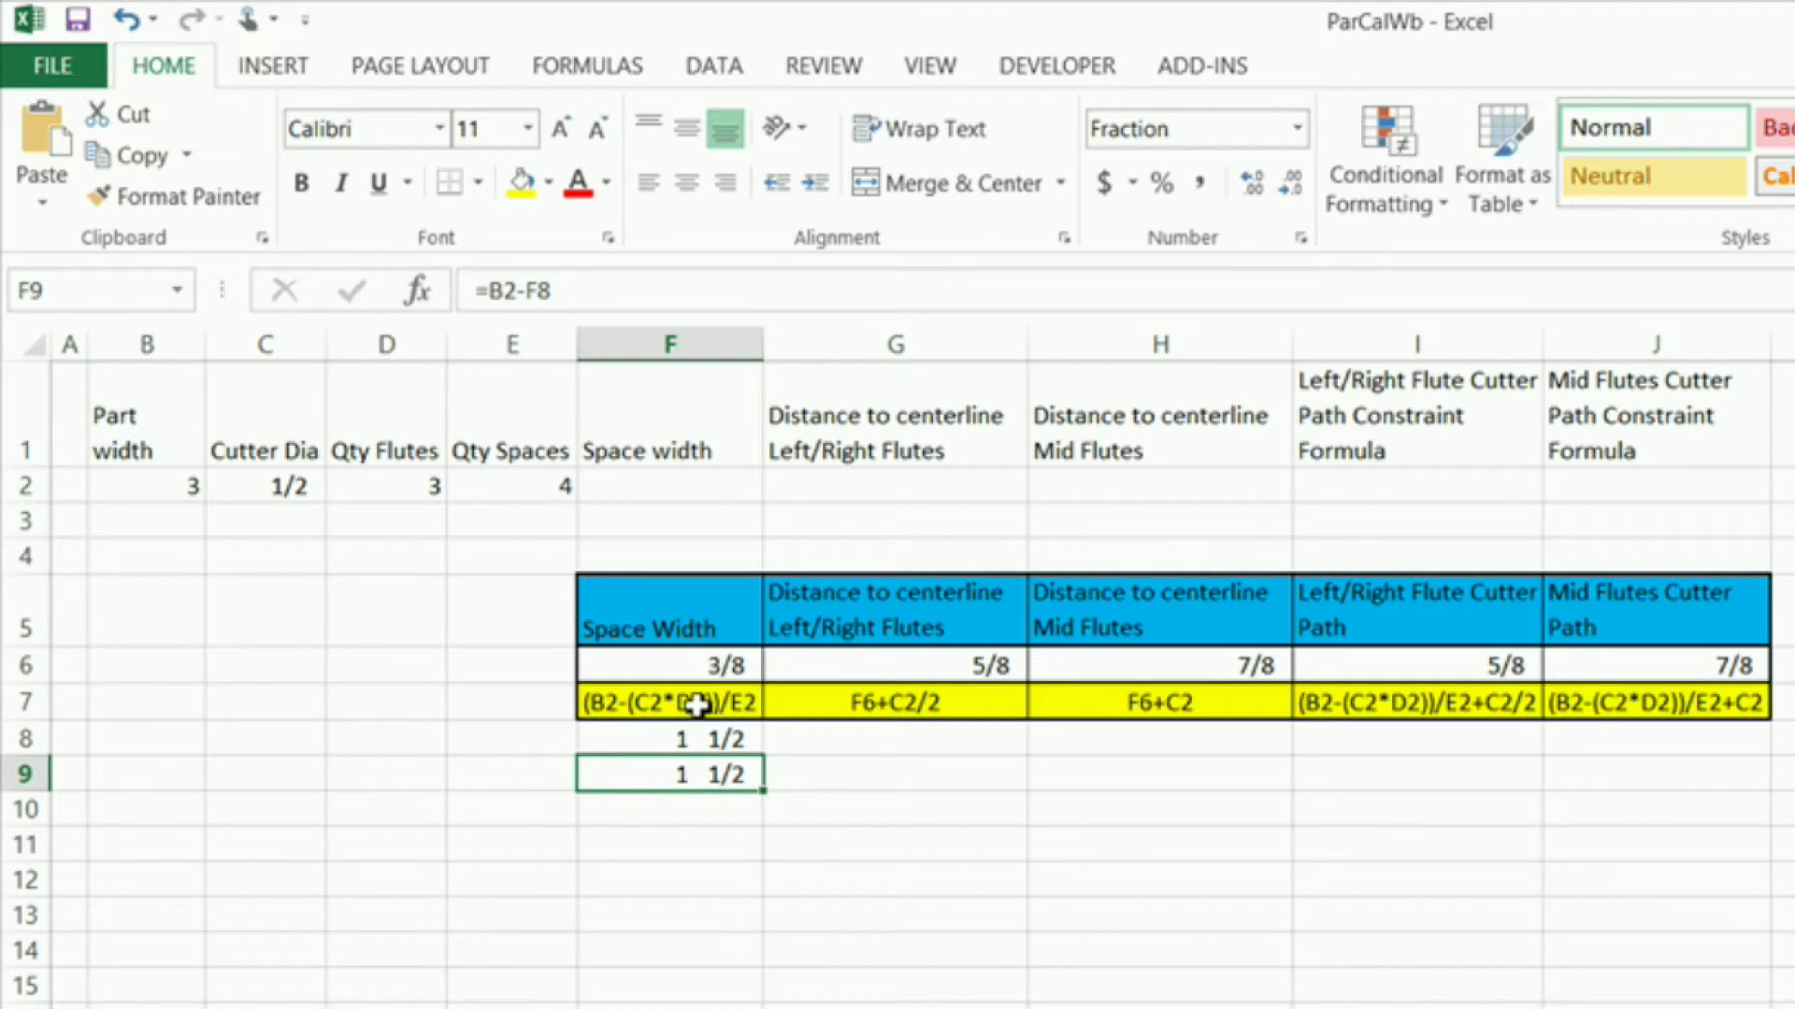
In F10, divide the remaining width in F9 by the number of spaces with =F9/E2 and compare the result with F6
left_click(708, 812)
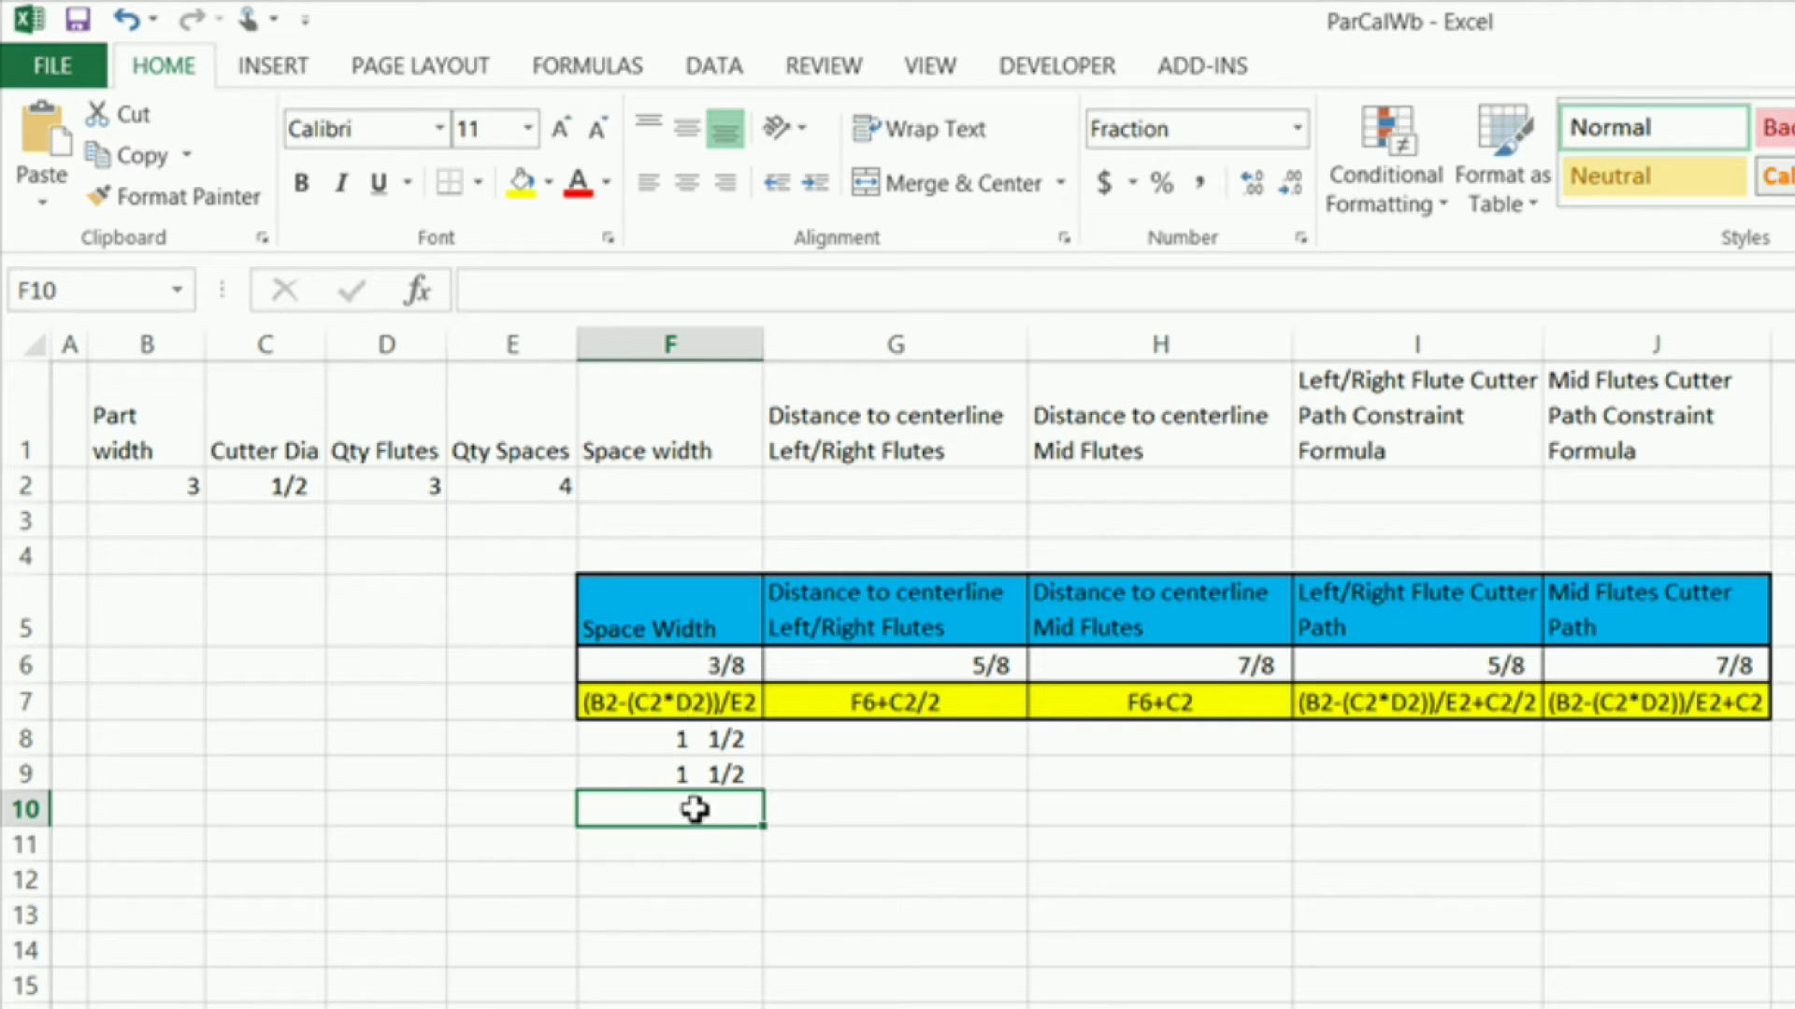
left_click(697, 774)
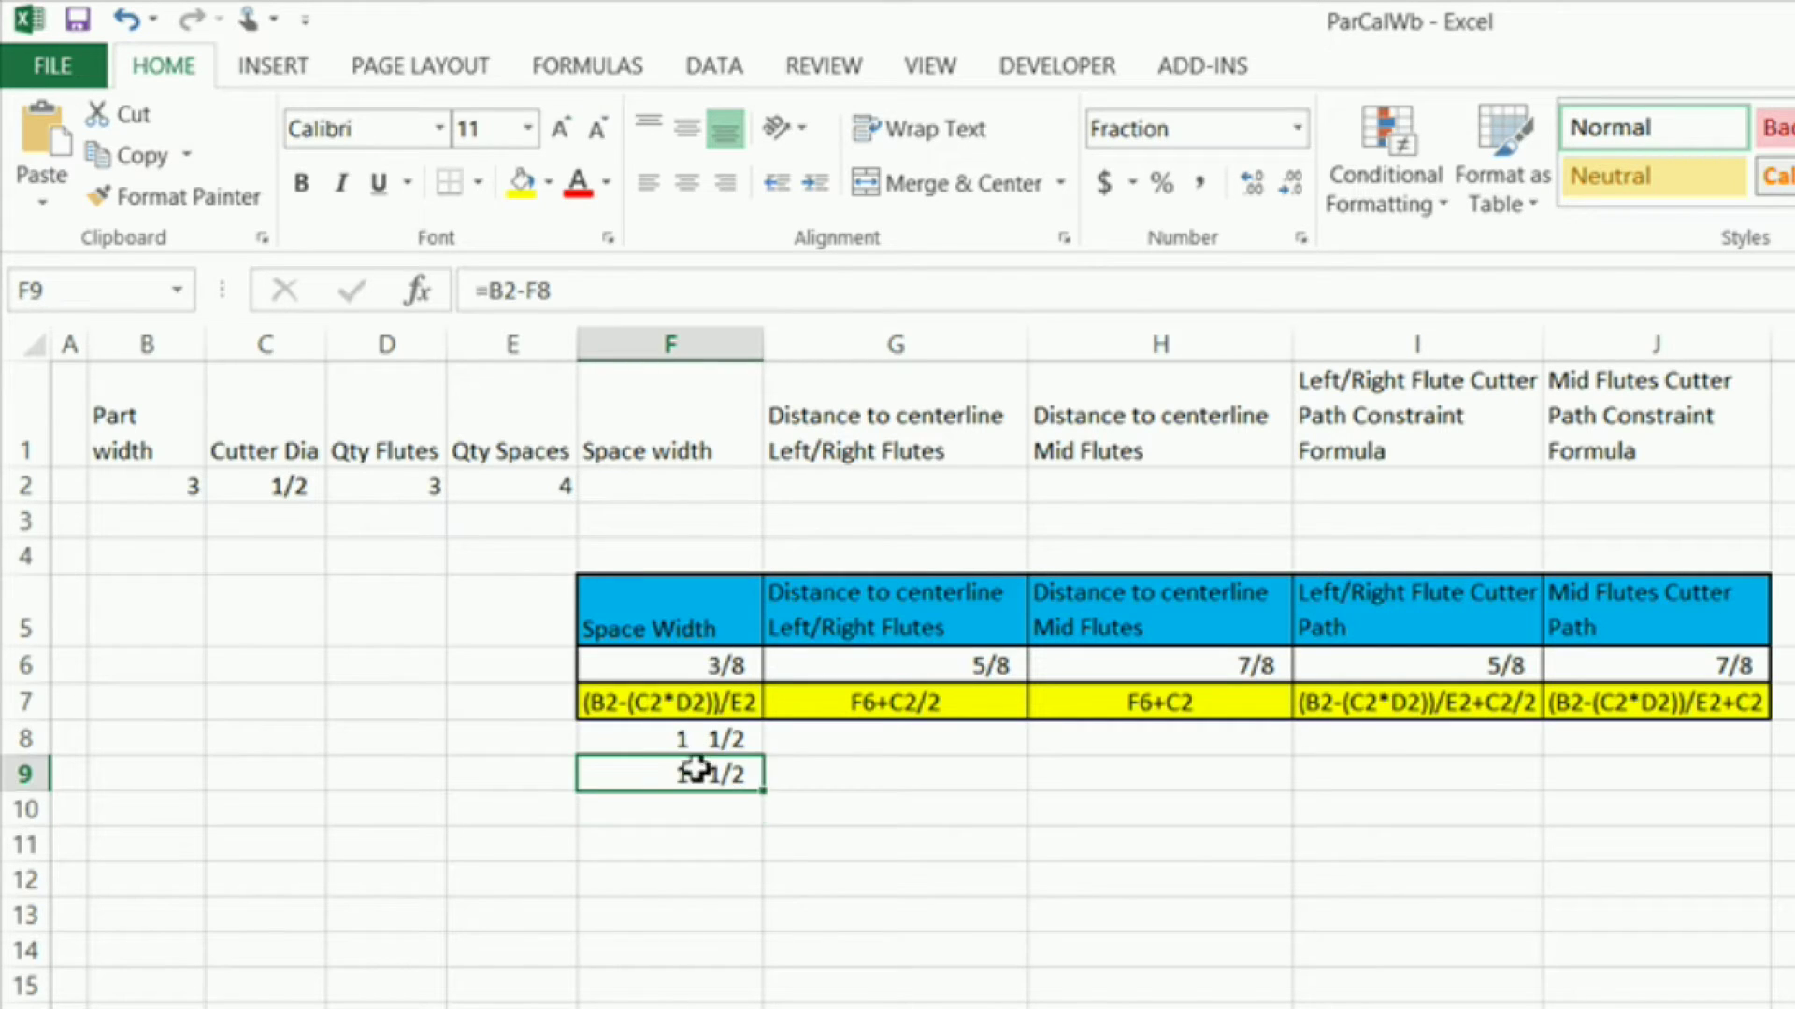
left_click(689, 809)
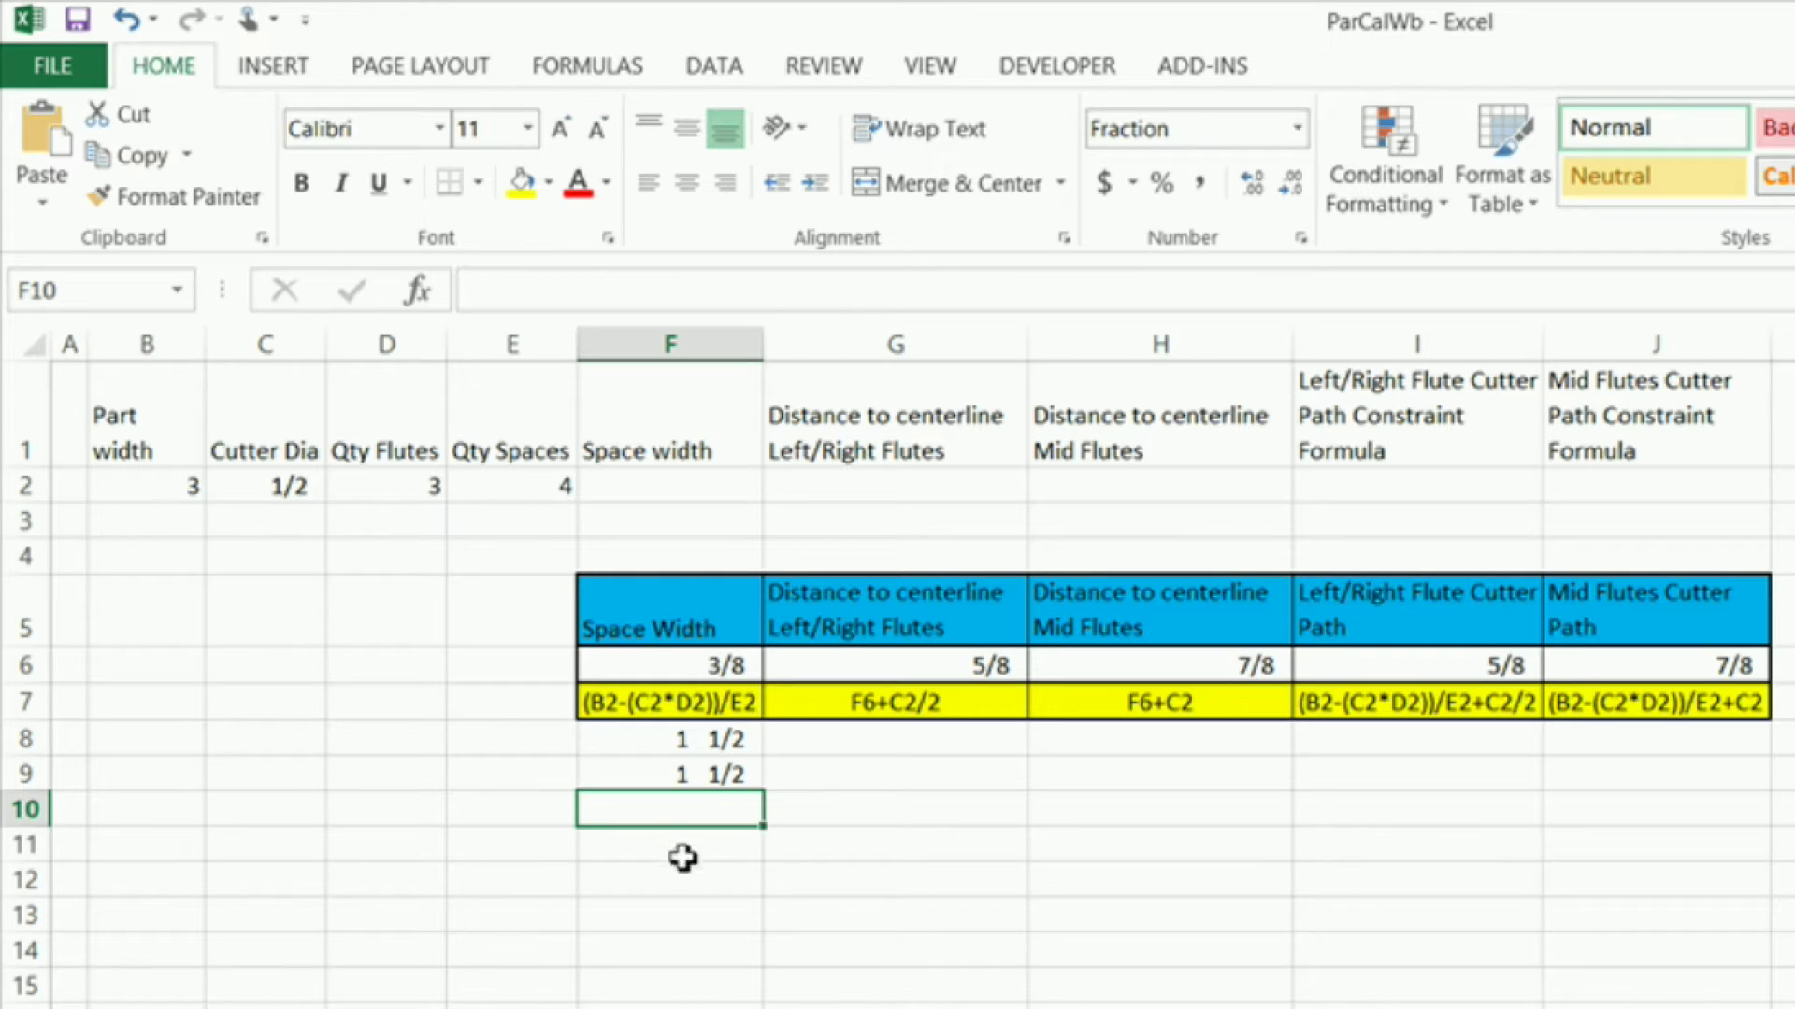
type("=")
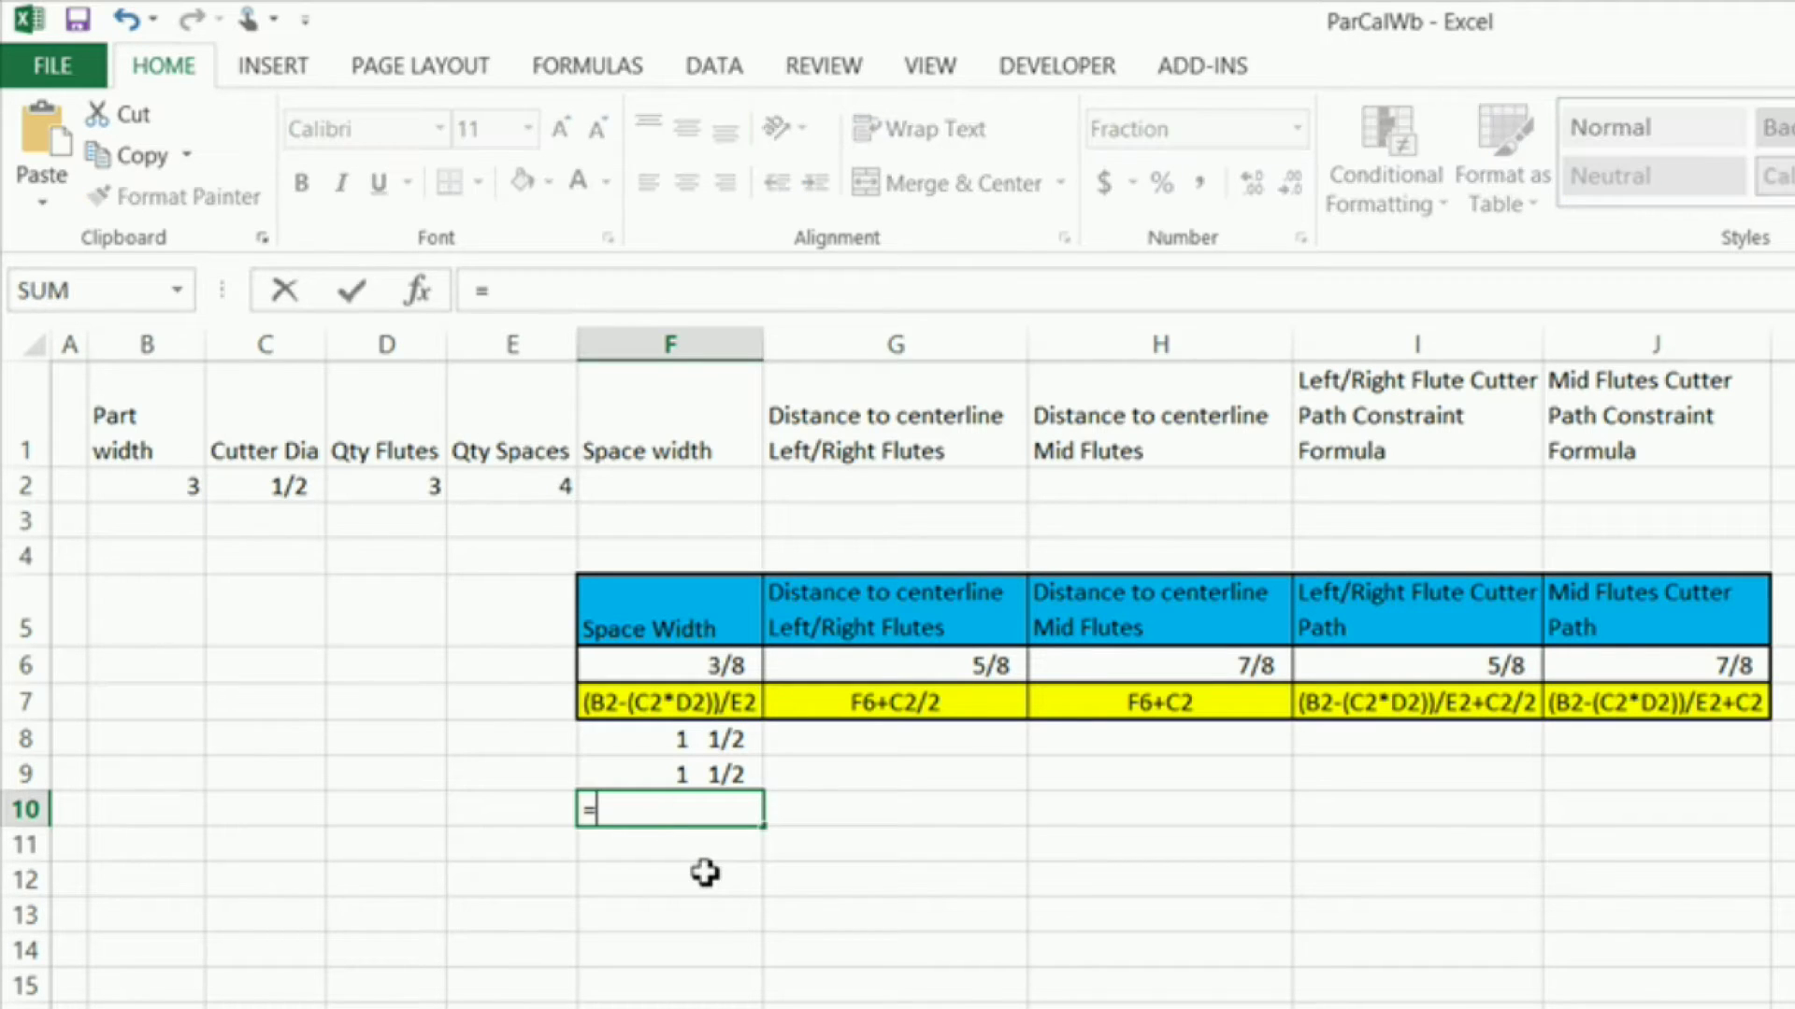
left_click(662, 770)
type("/")
left_click(547, 494)
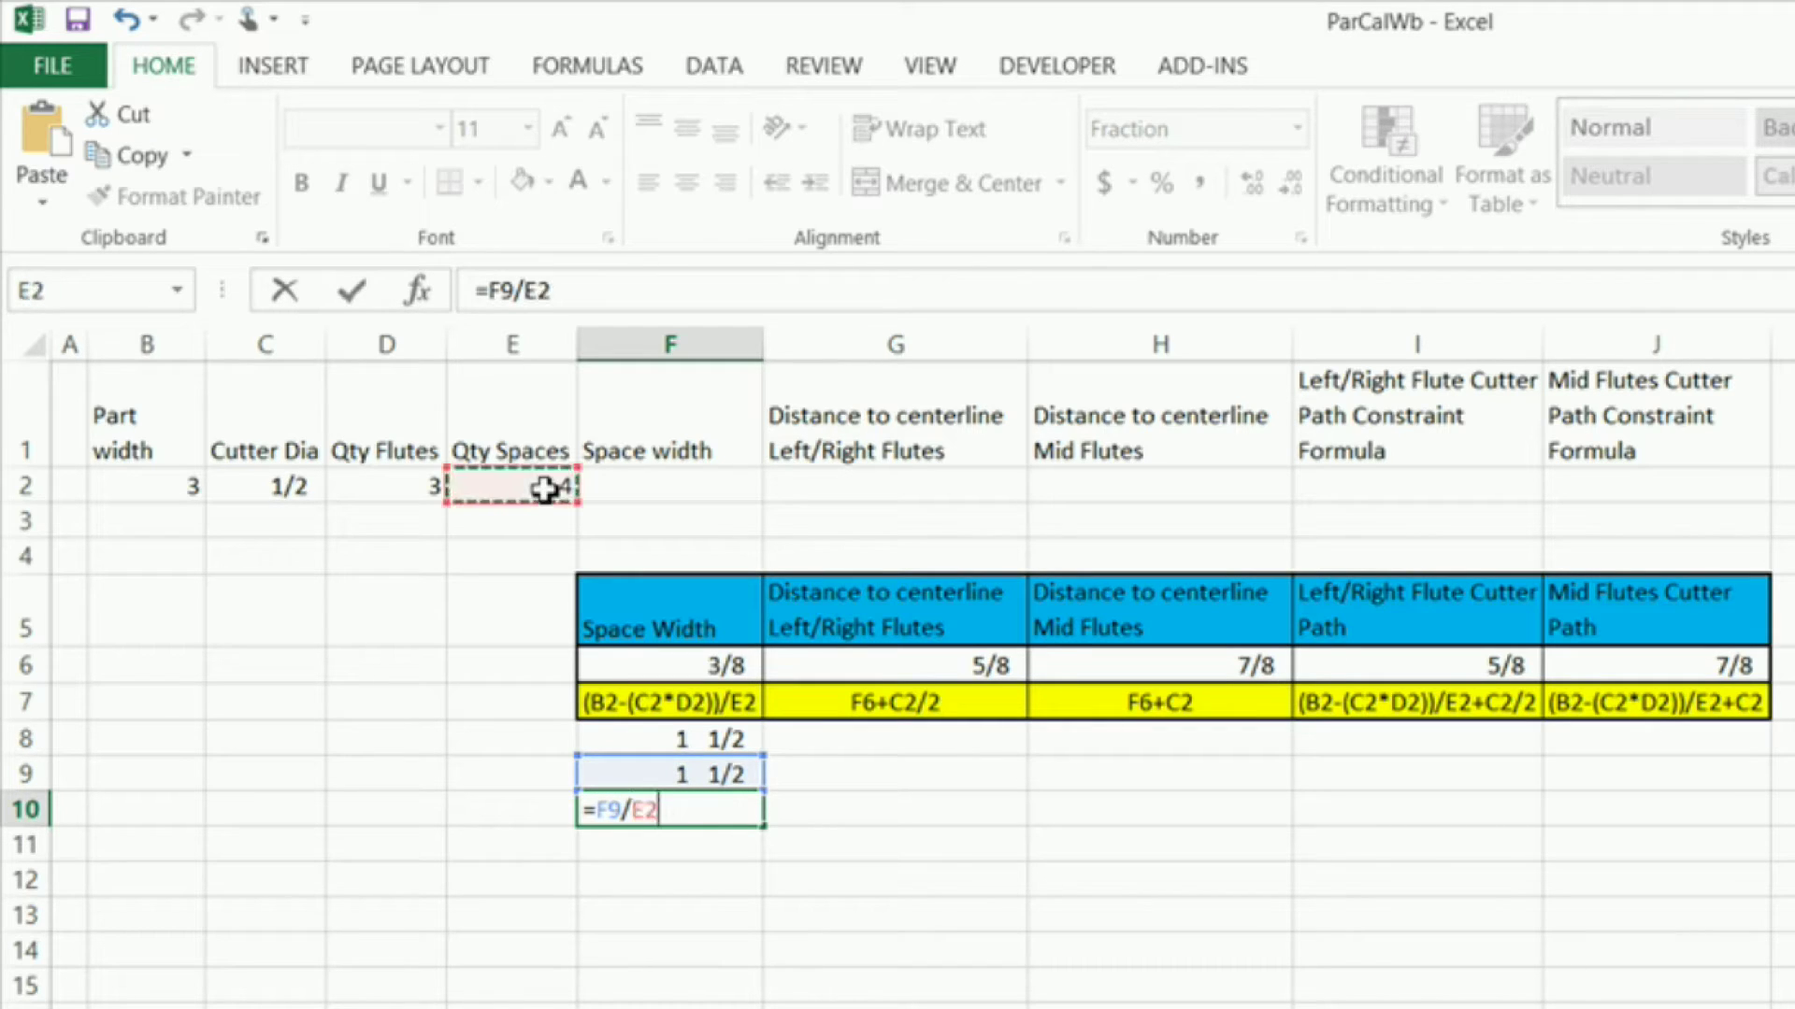
key("Return")
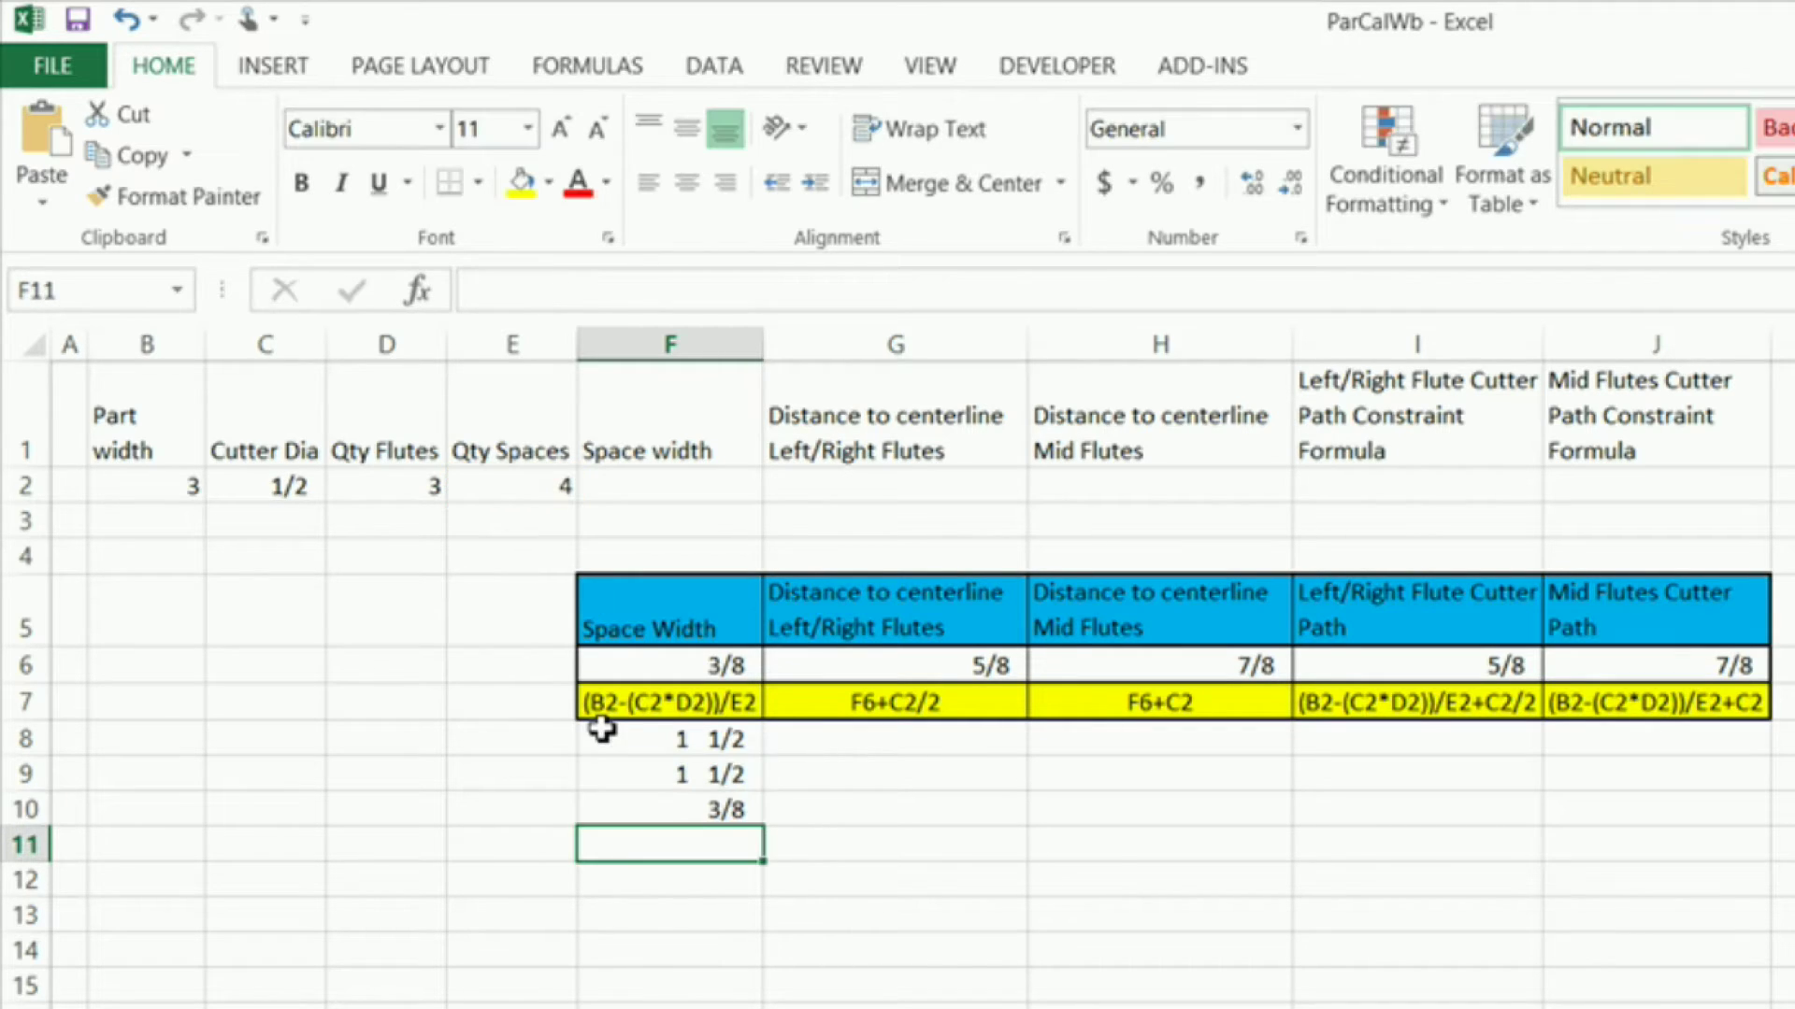
left_click(698, 810)
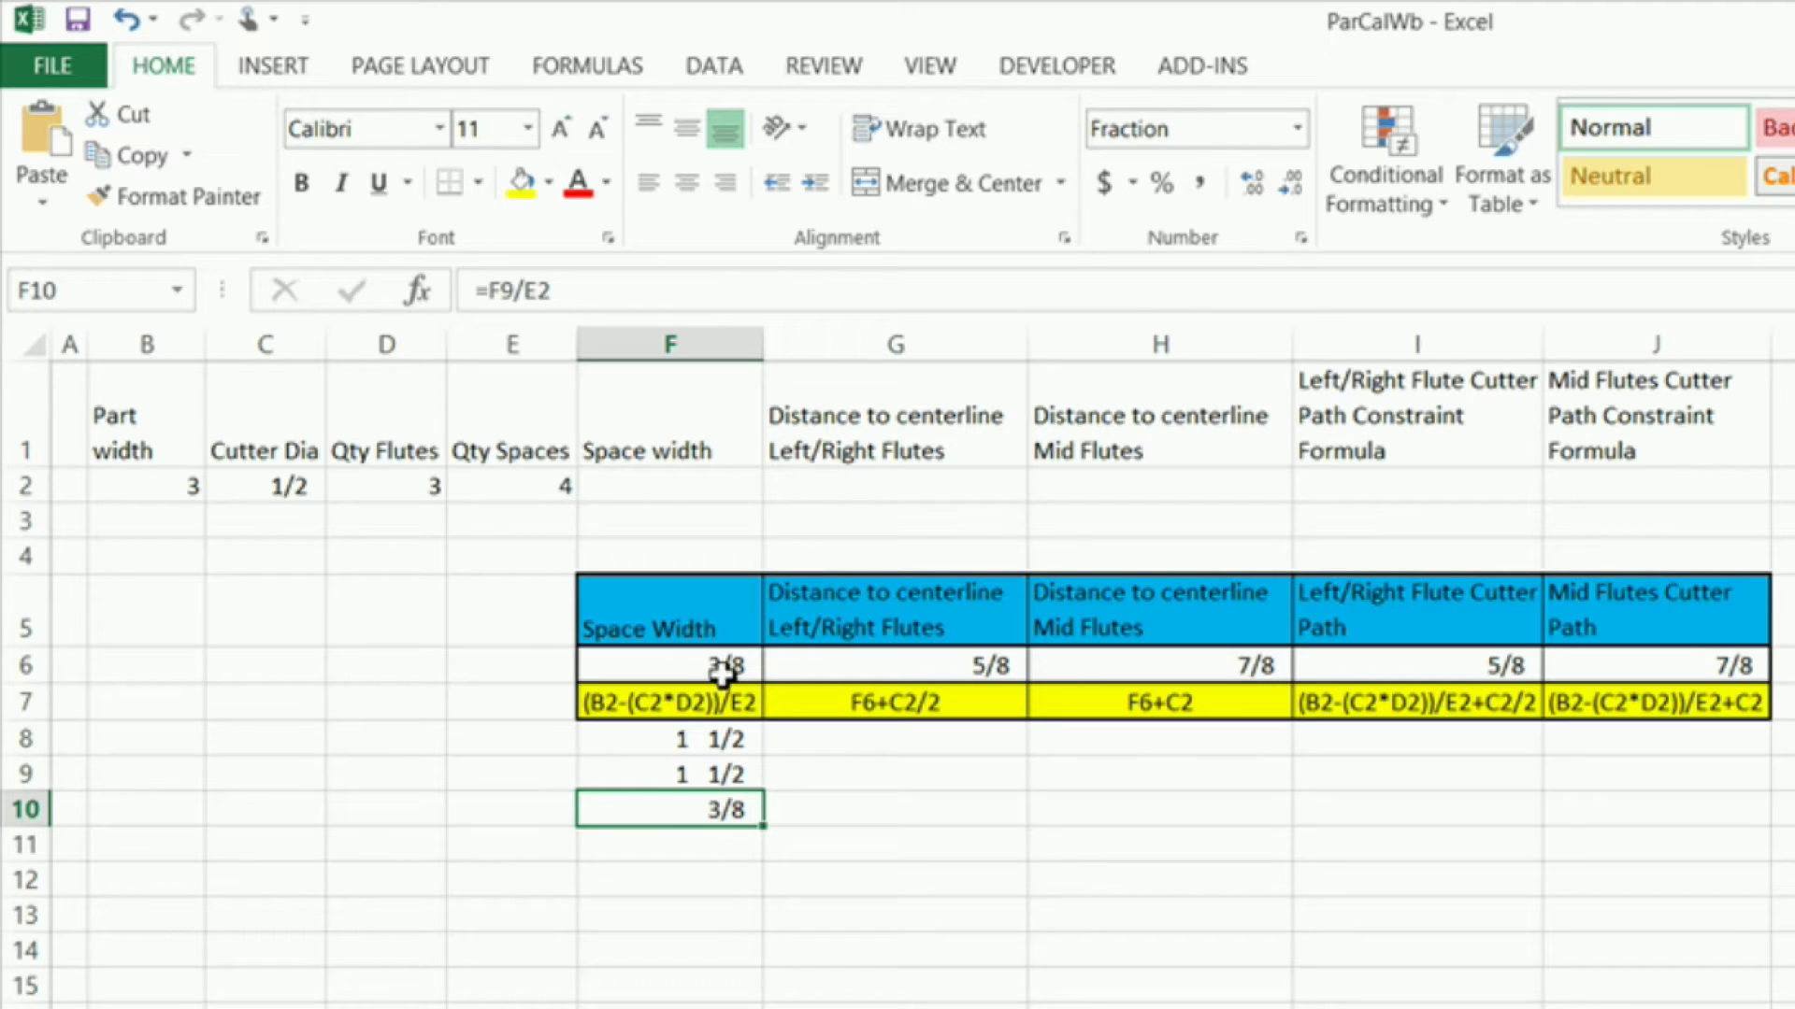
left_click(726, 671)
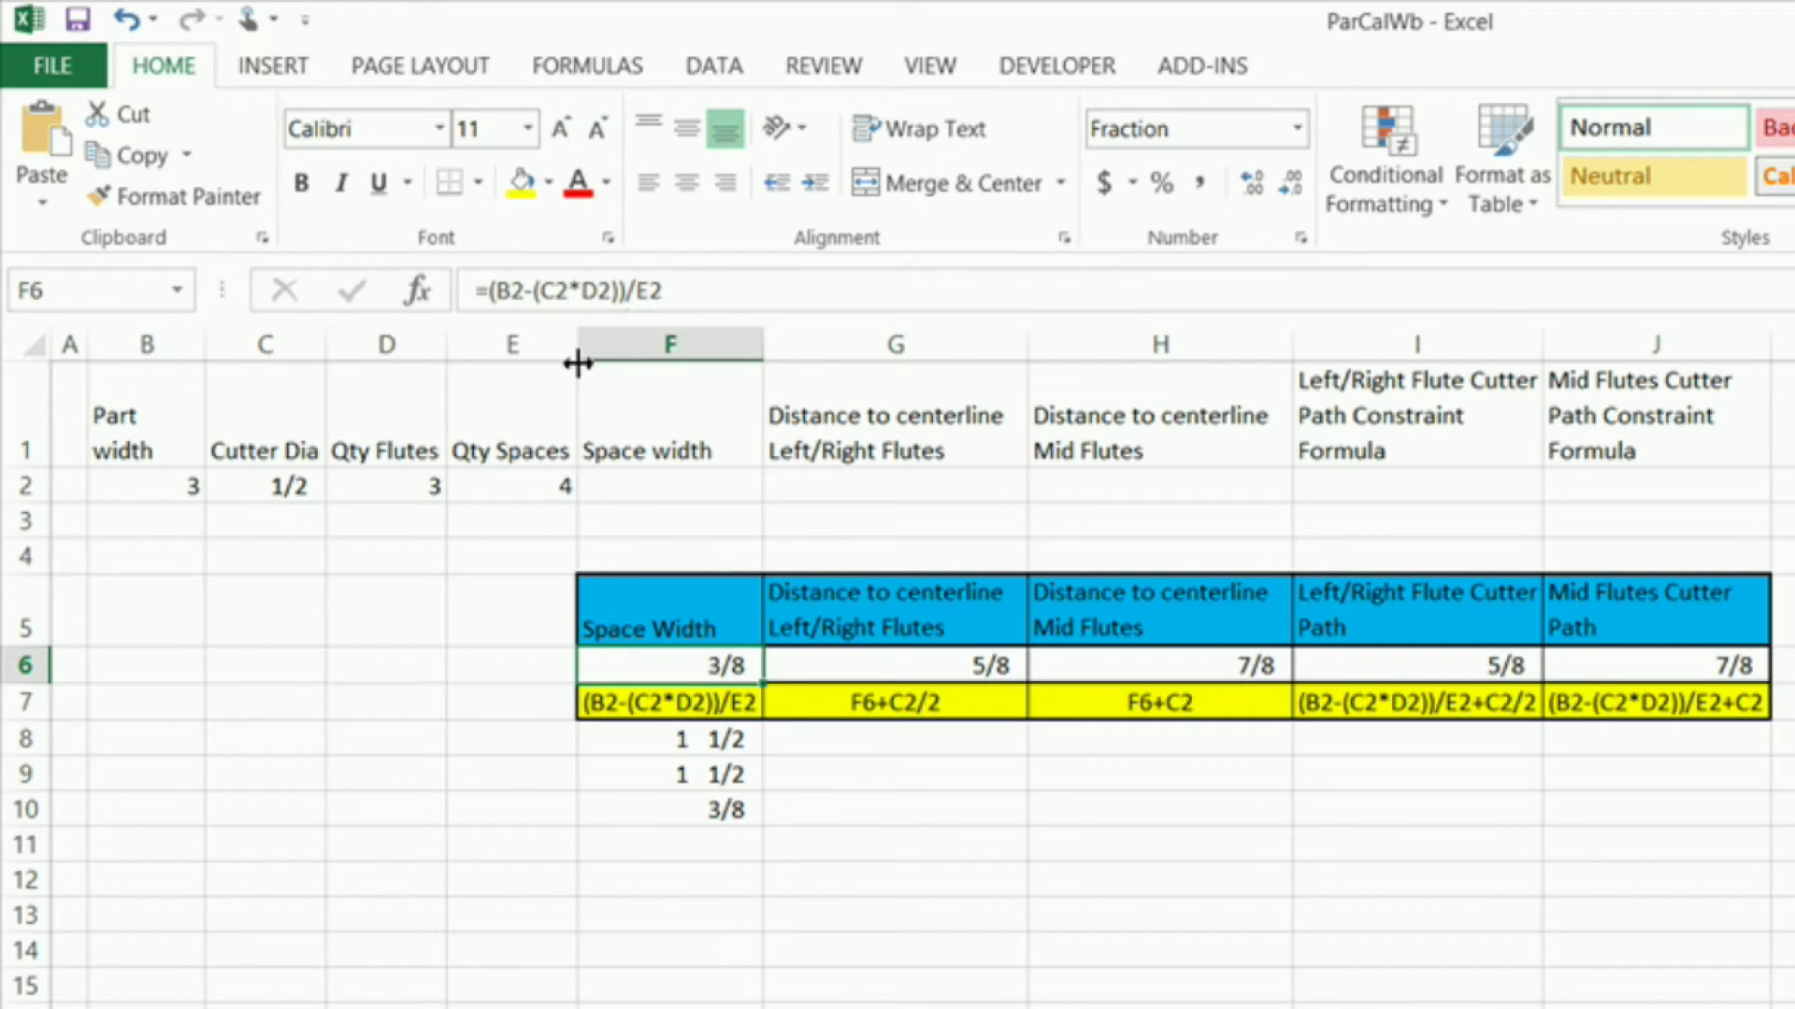
left_click(733, 815)
left_click(889, 810)
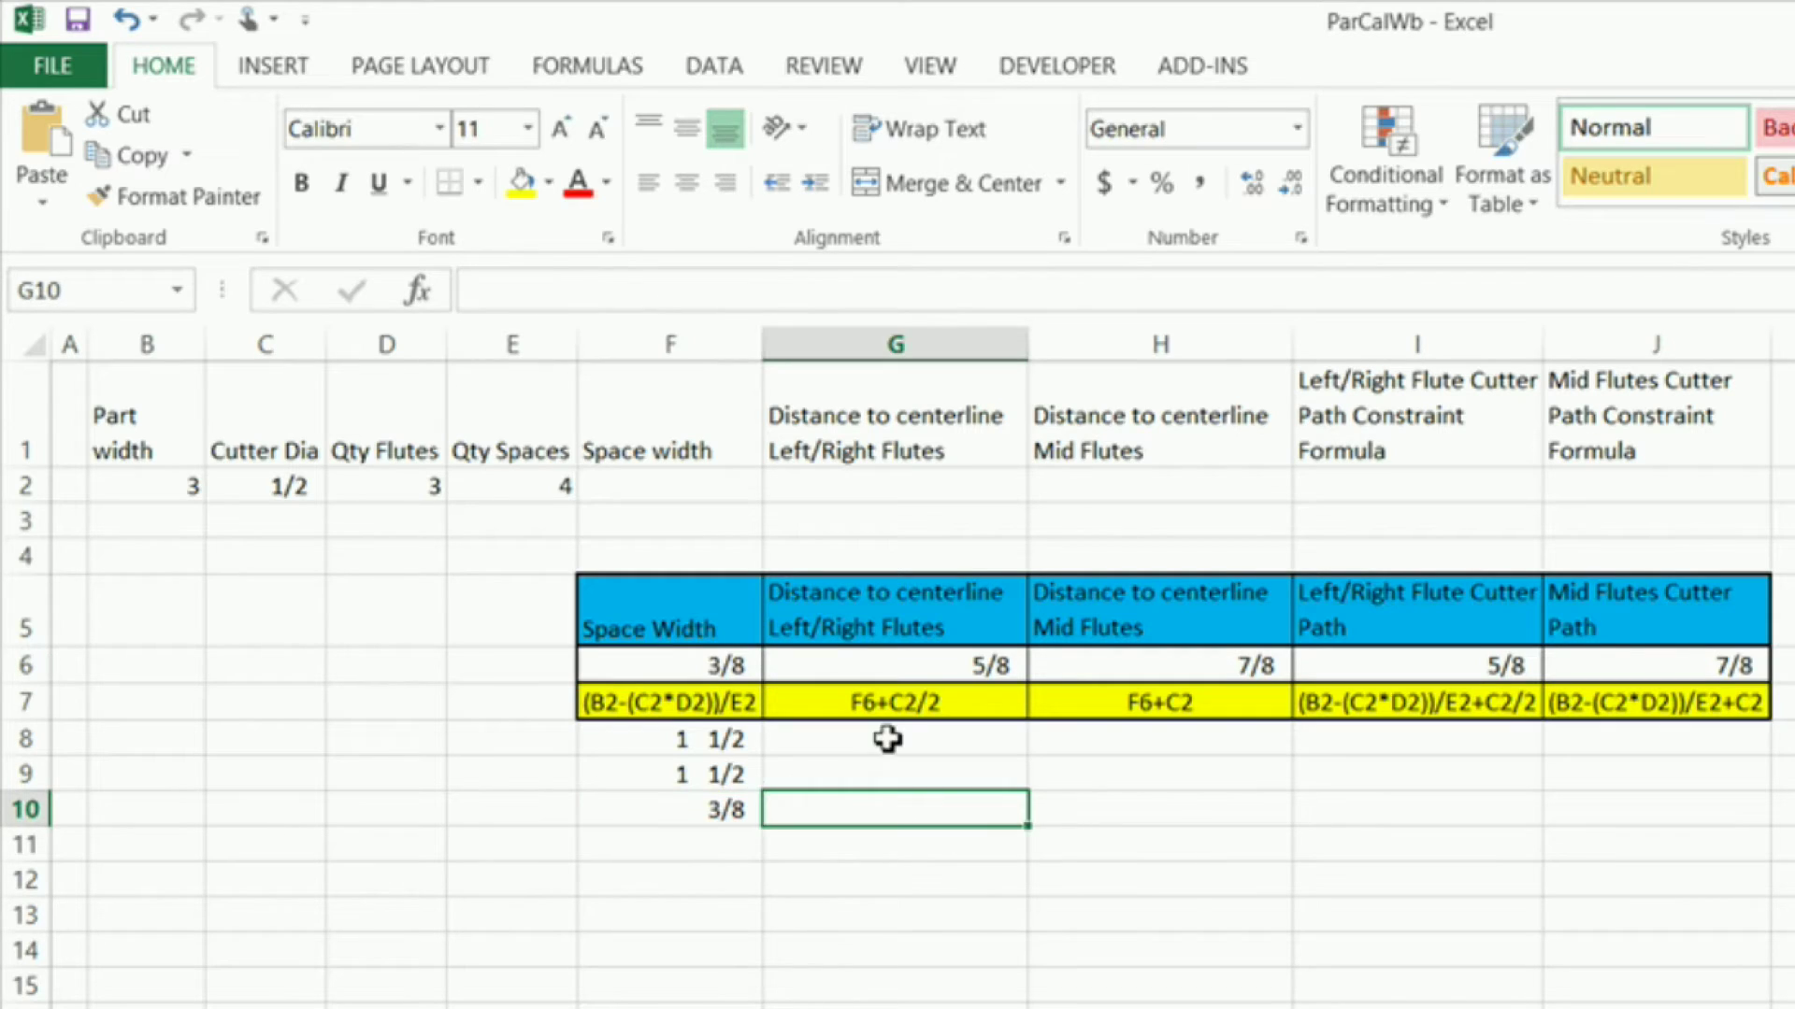
Examine how the centerline distance and cutter path formulas in columns G to J build on the space width in F6 and the cutter diameter
left_click(923, 670)
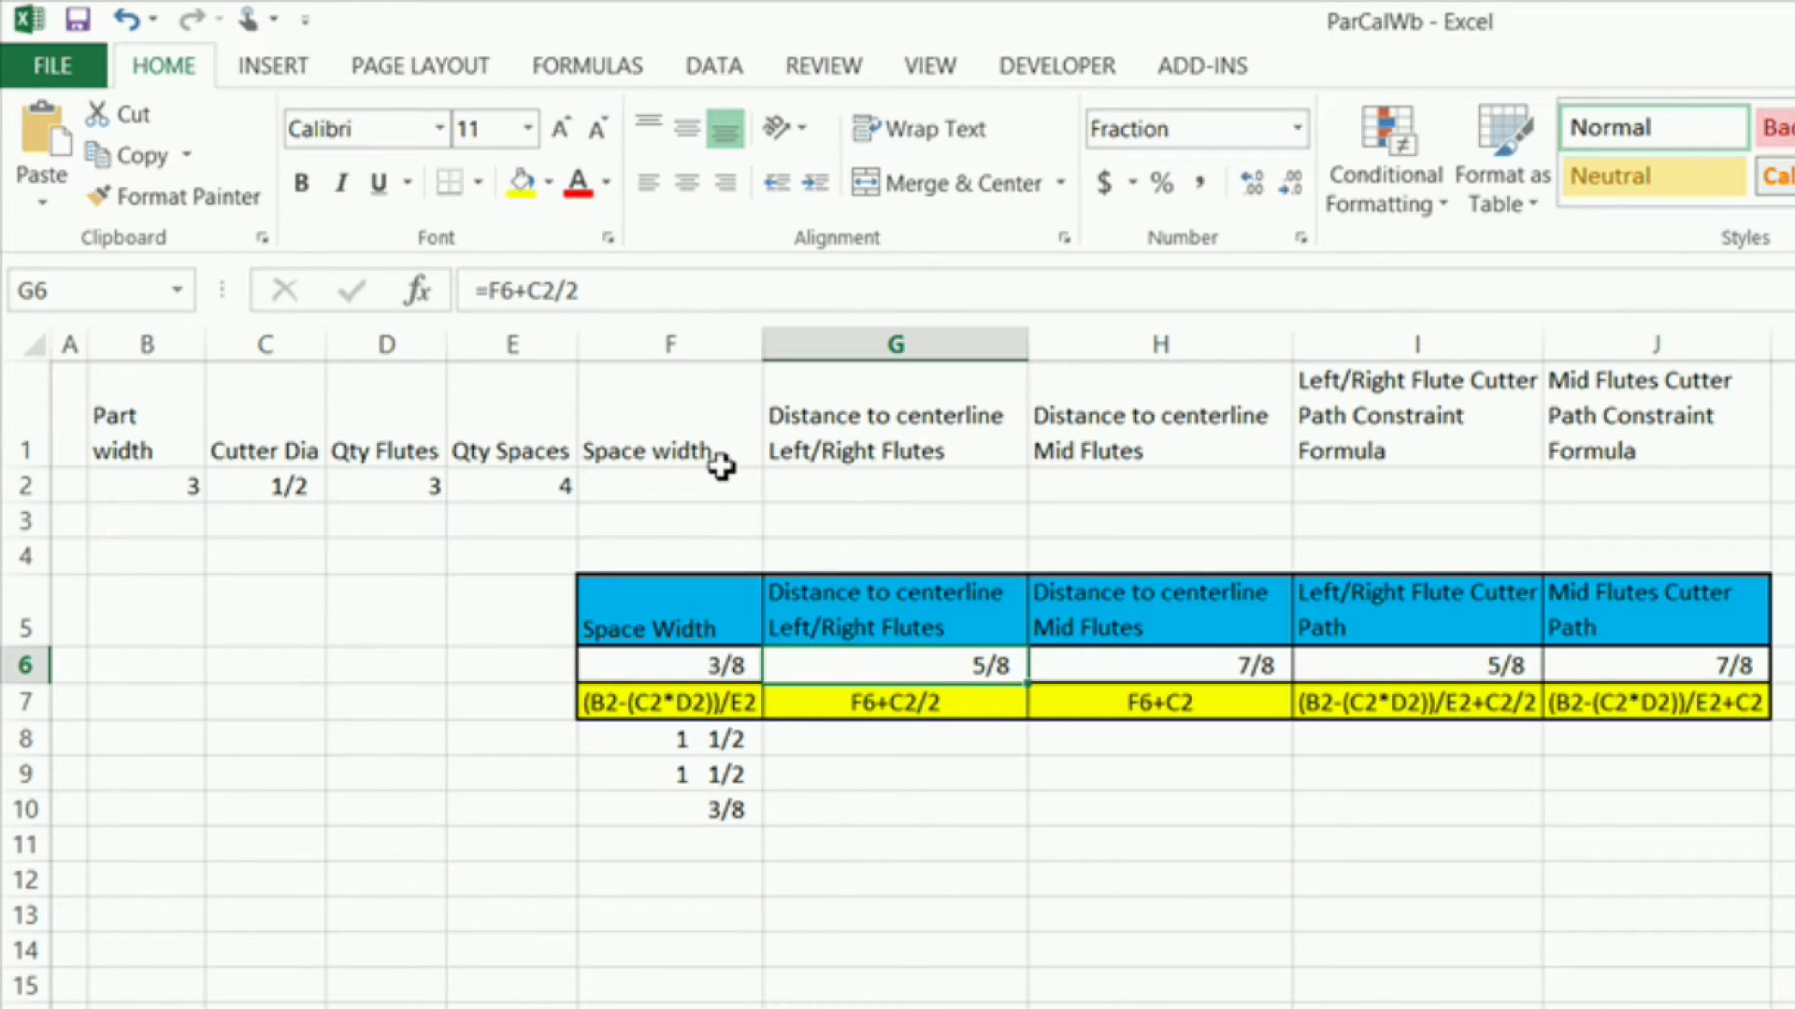
left_click(687, 488)
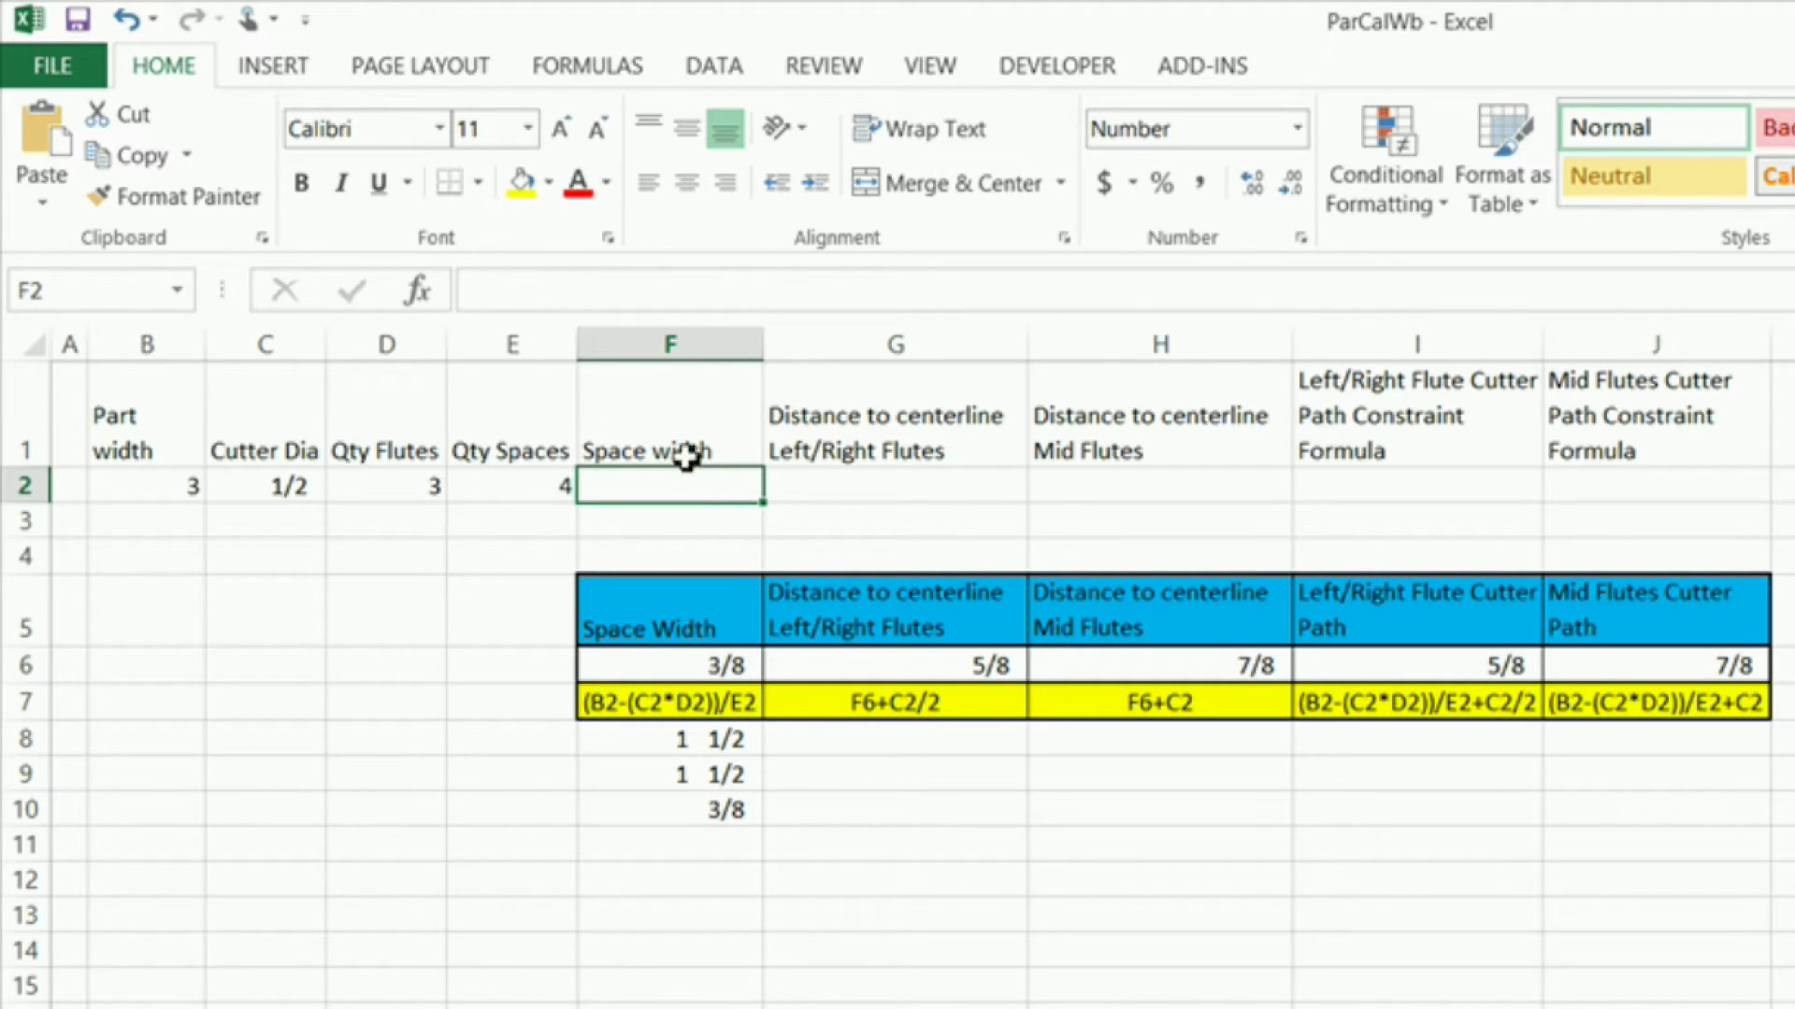
left_click(731, 668)
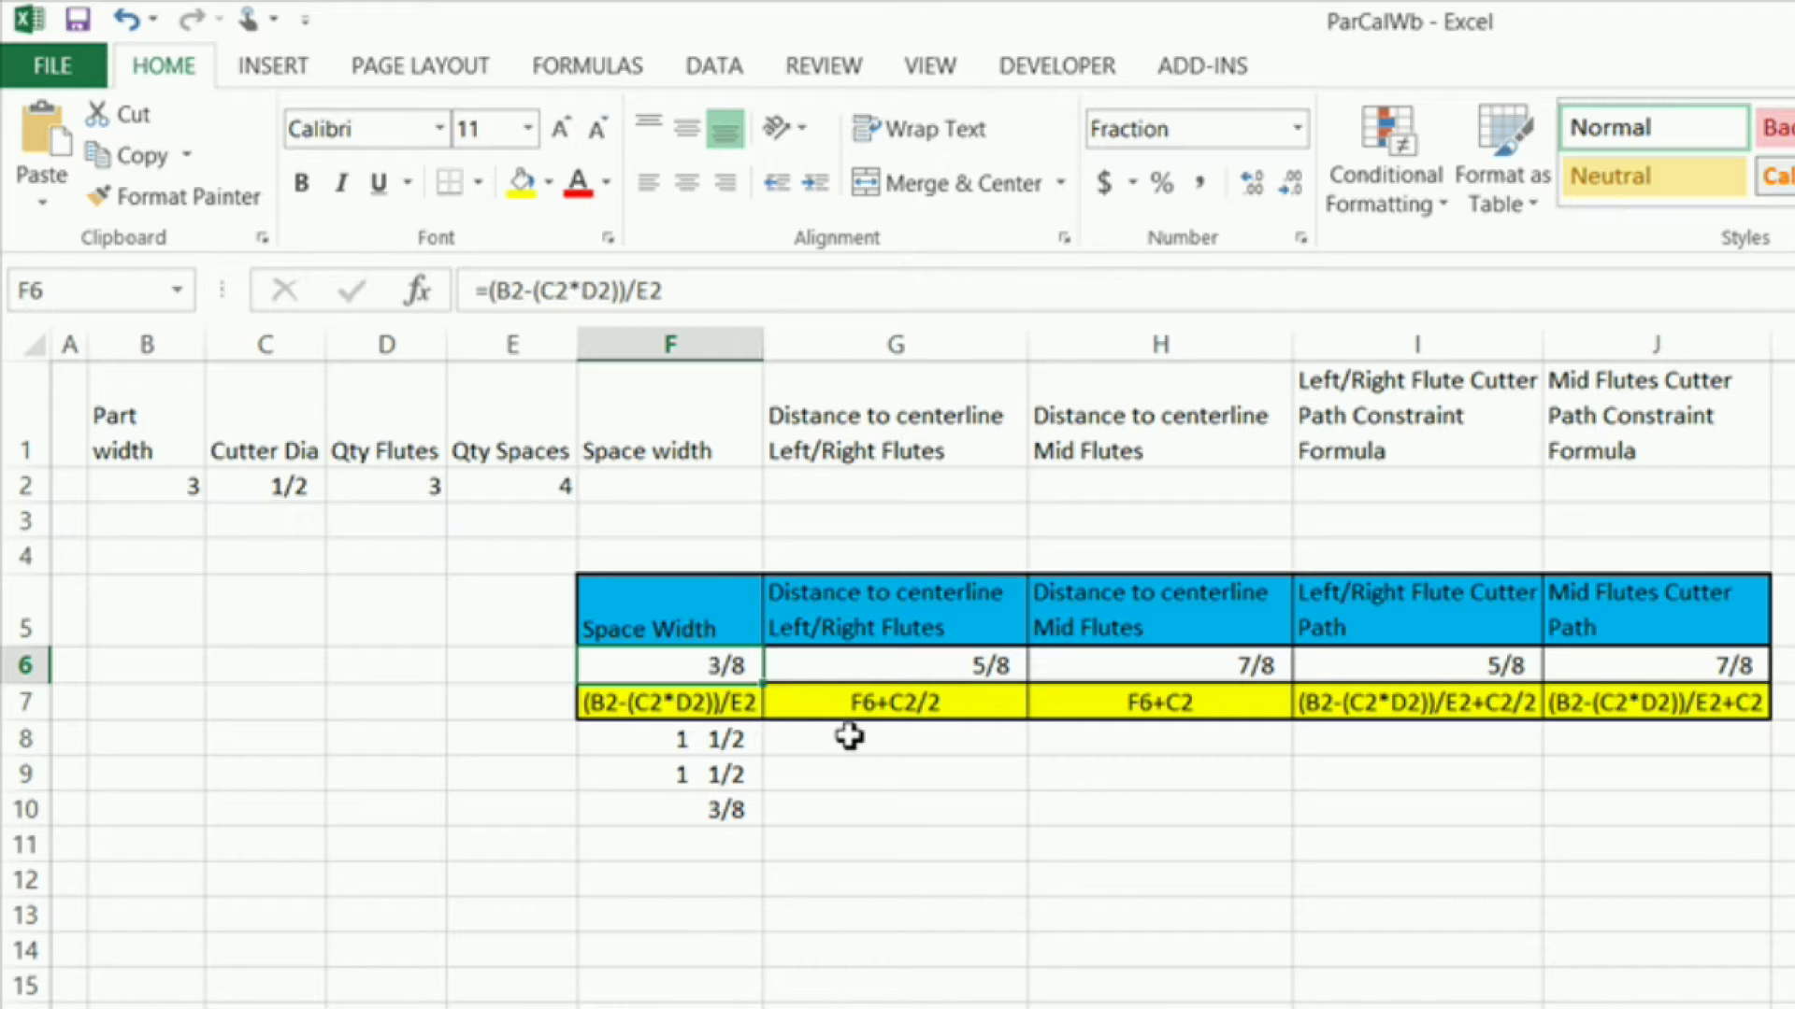
left_click(1185, 673)
left_click(667, 675)
left_click(1172, 705)
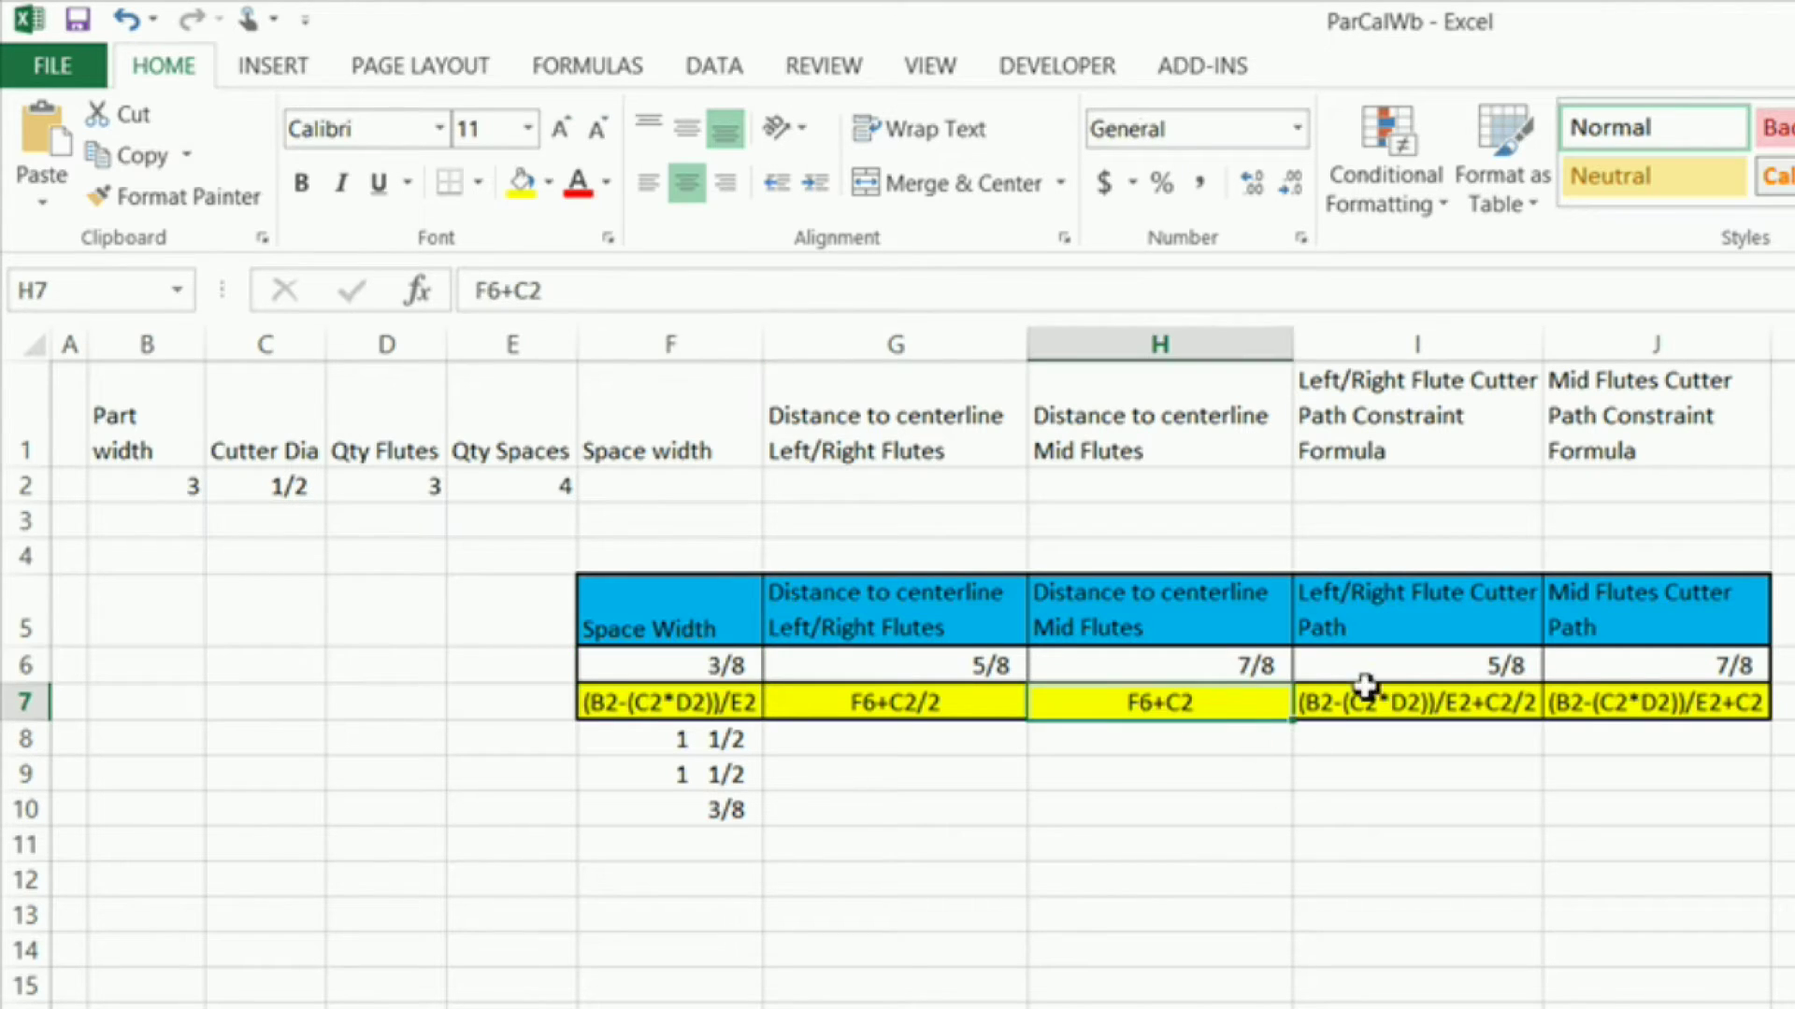
left_click(1439, 708)
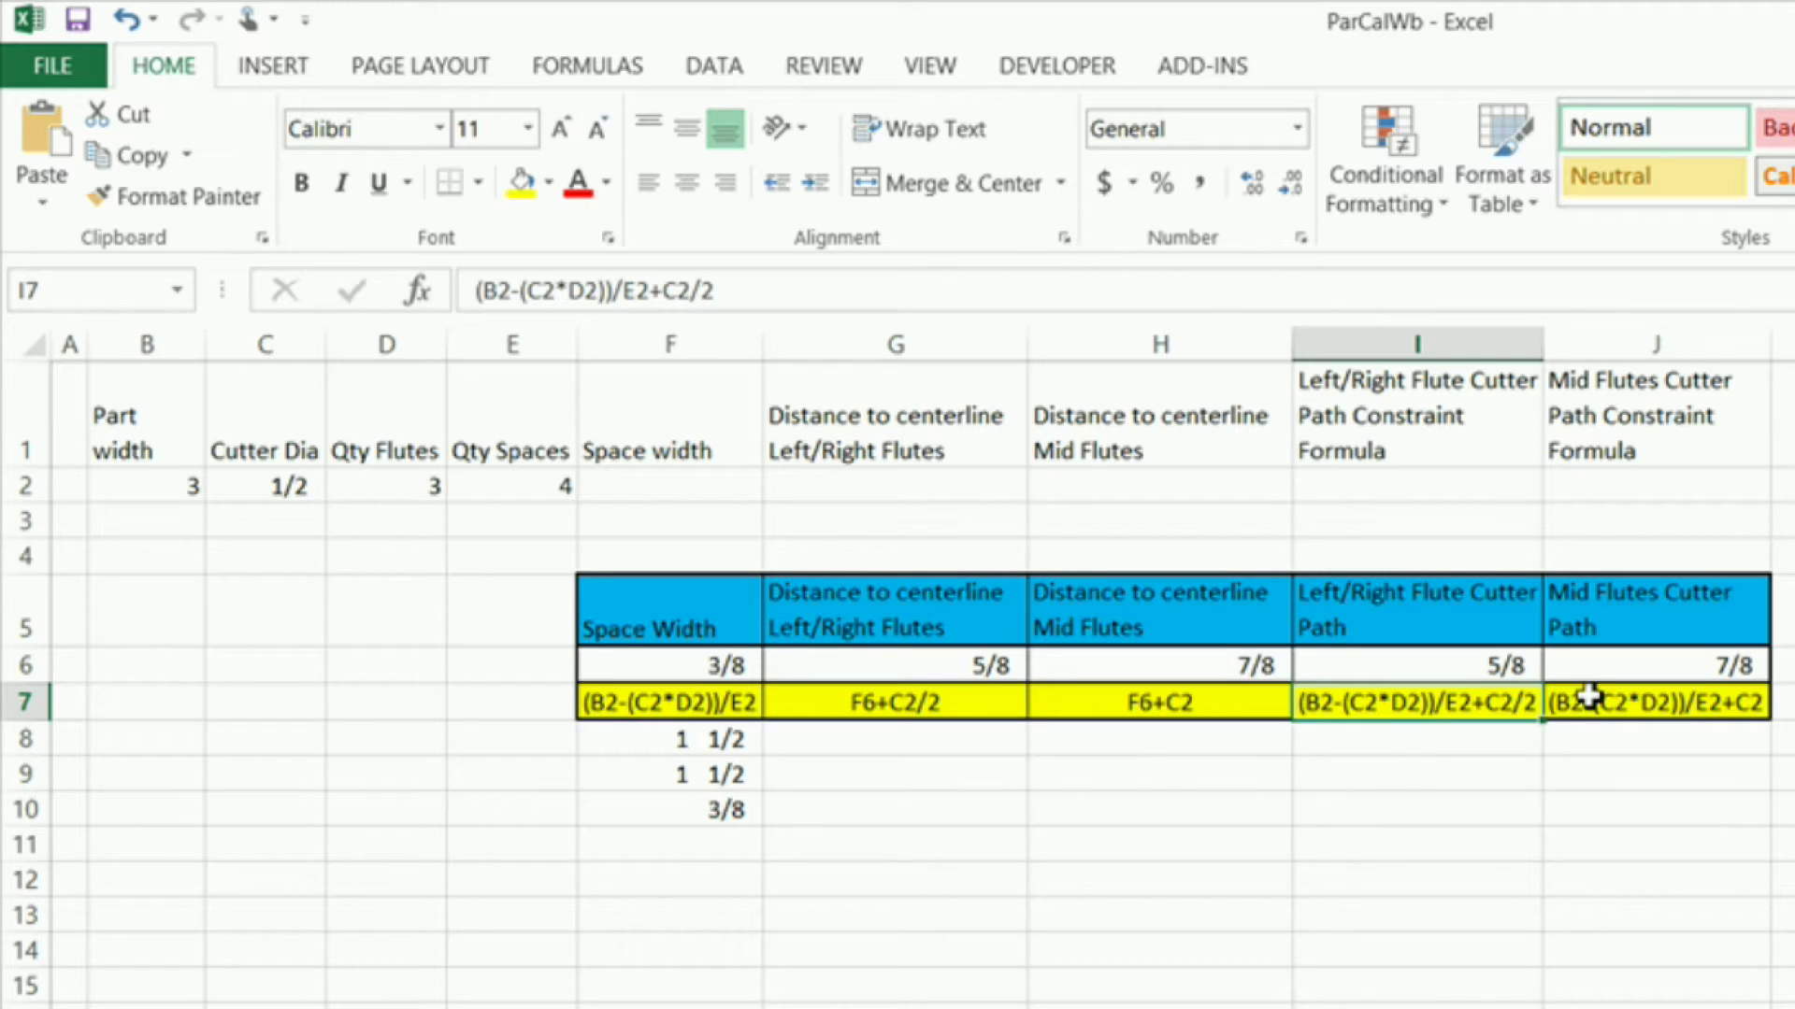
left_click(1618, 703)
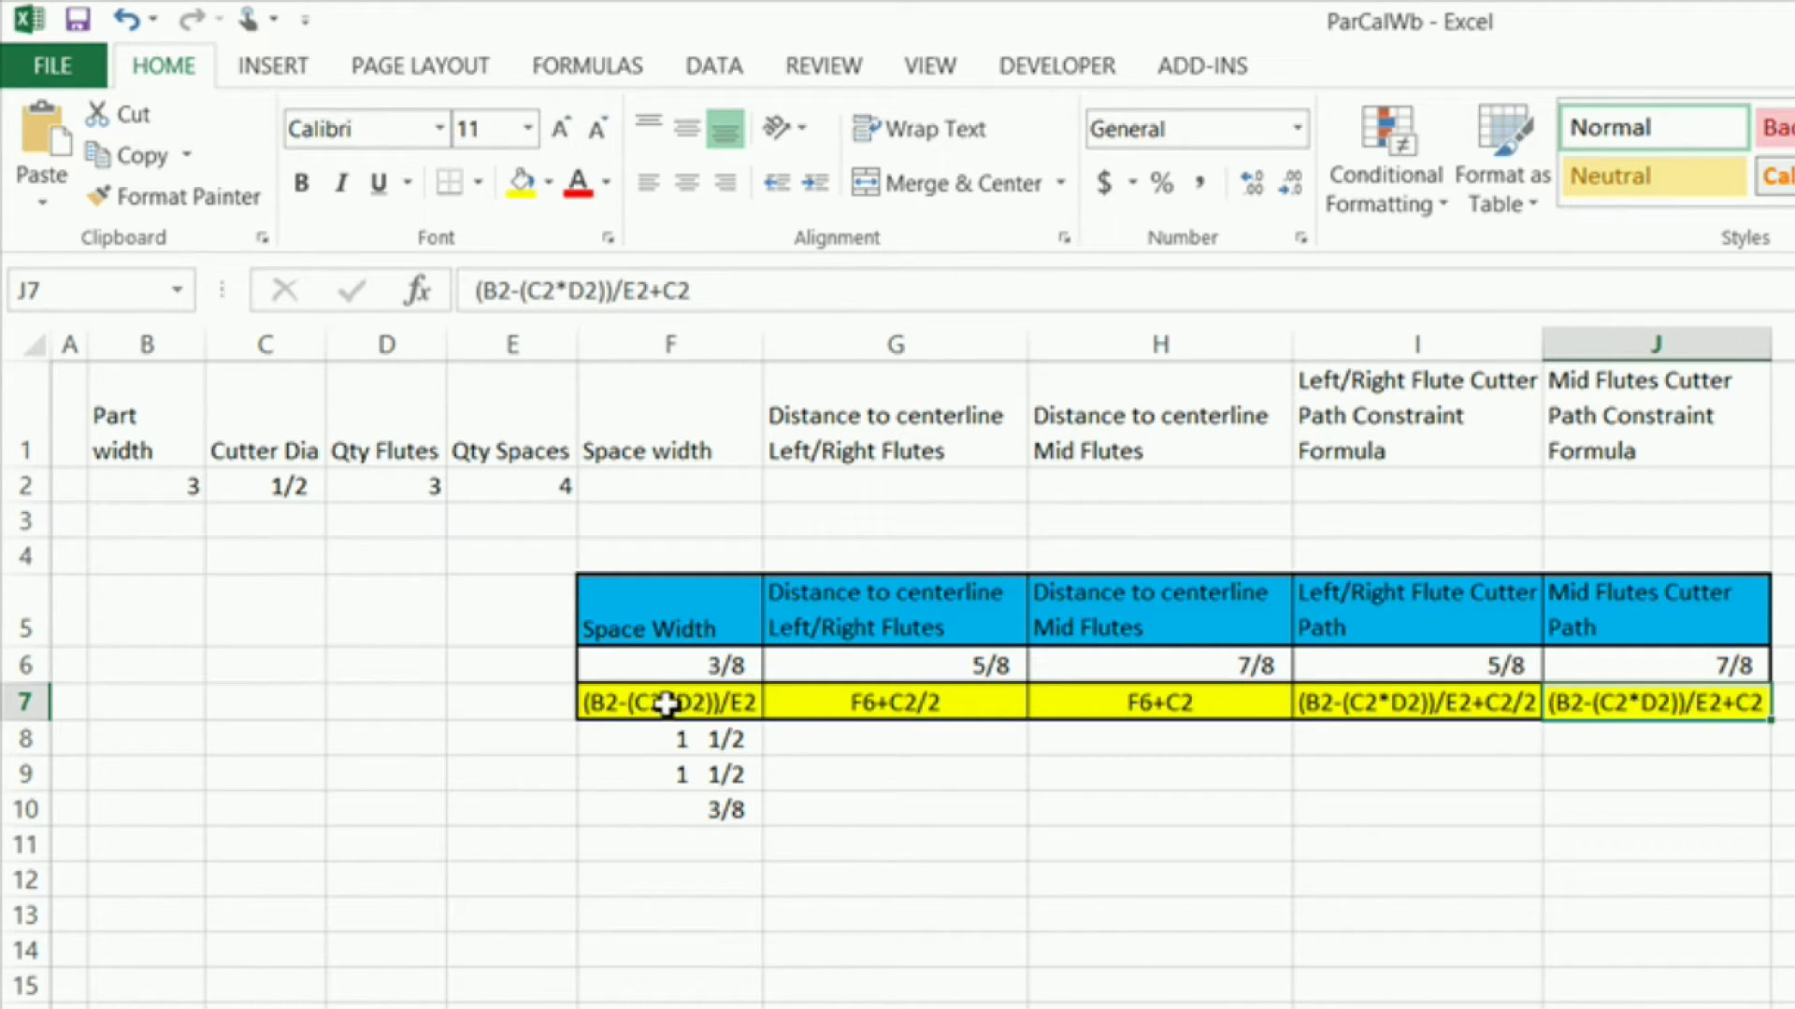
left_click(1166, 713)
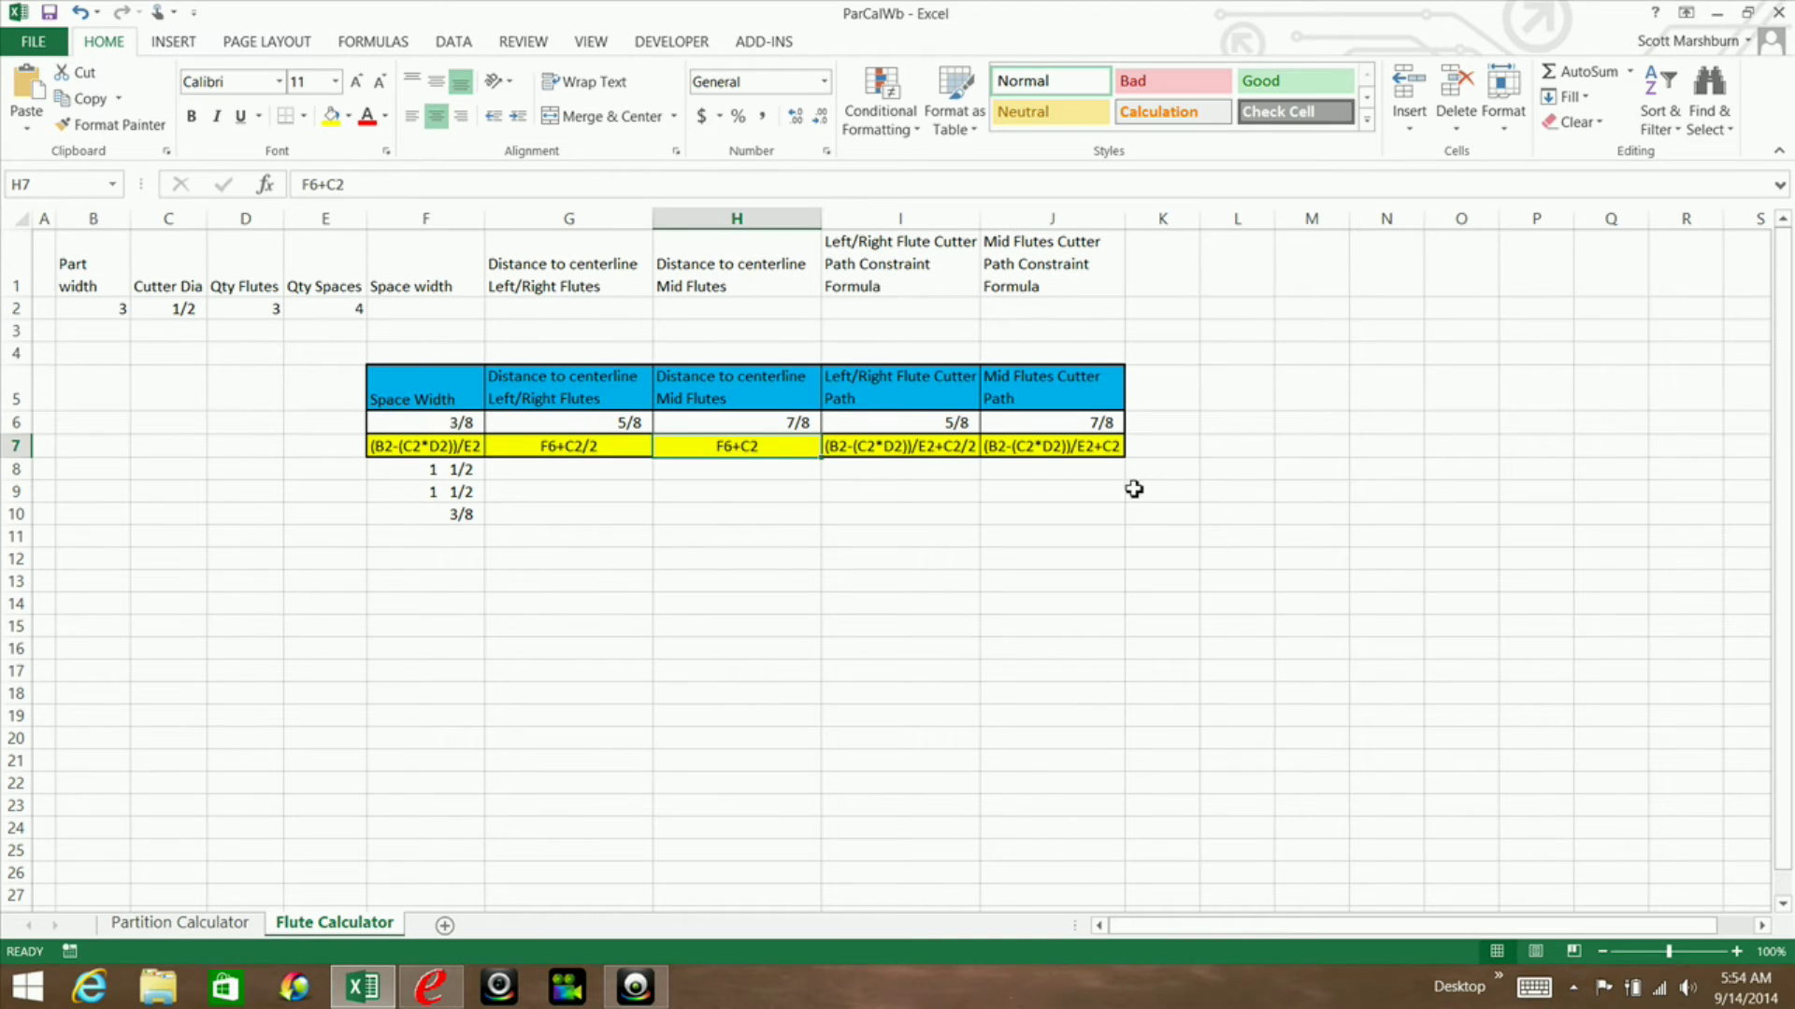
left_click(1032, 479)
left_click(870, 473)
left_click(730, 477)
left_click(580, 468)
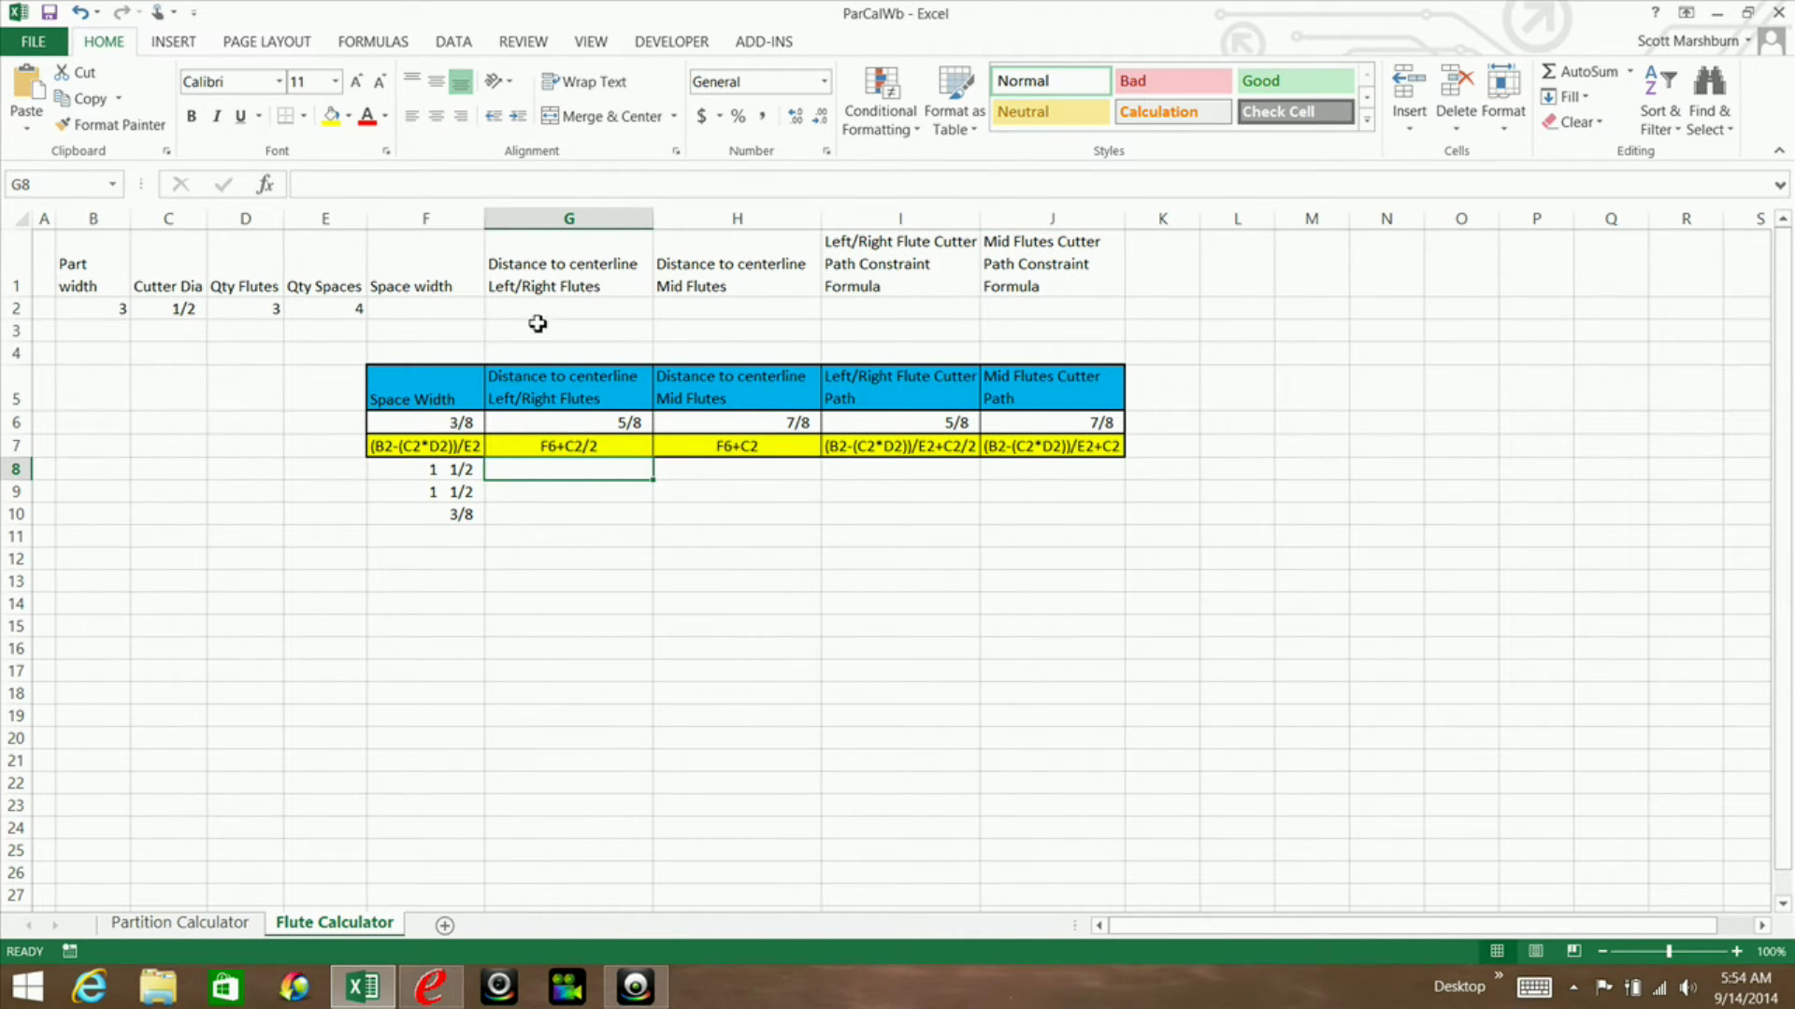
In F2, calculate the space width from part width, cutter diameter, flutes and spaces with =(B2-(C2*D2))/E2, and check the result
left_click(427, 307)
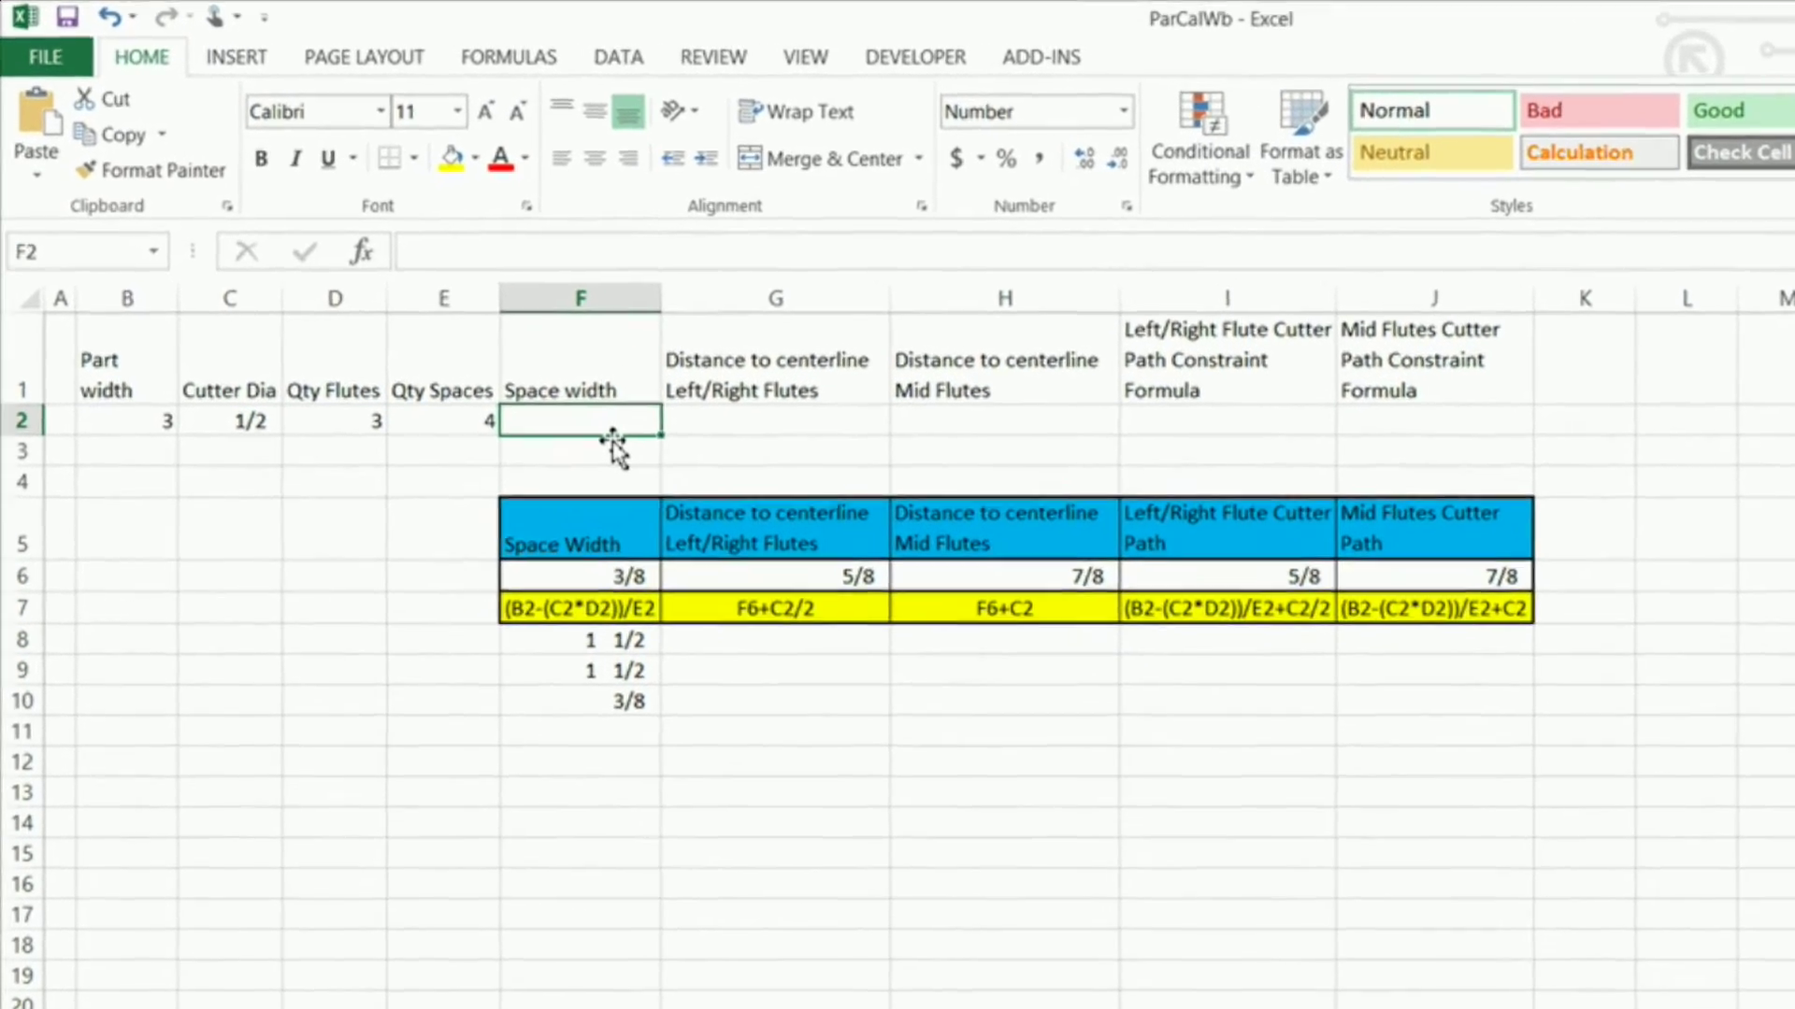
type("=")
type("(")
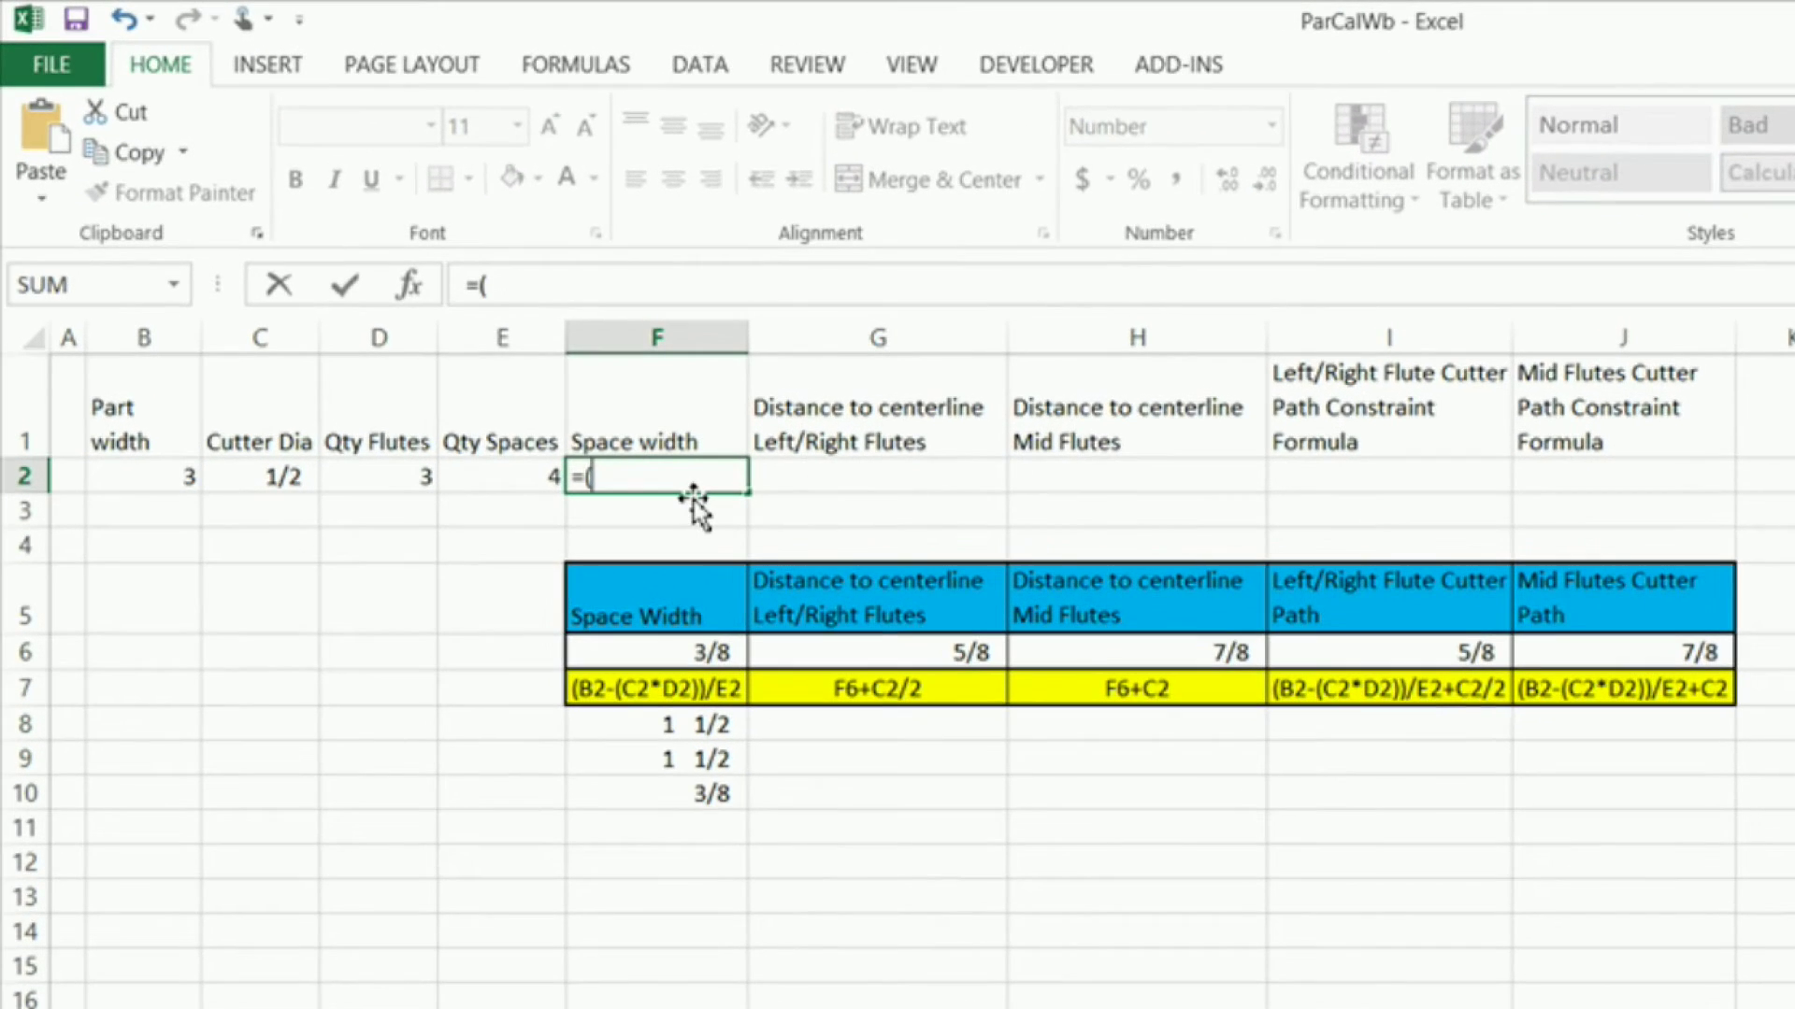
left_click(137, 482)
type("-")
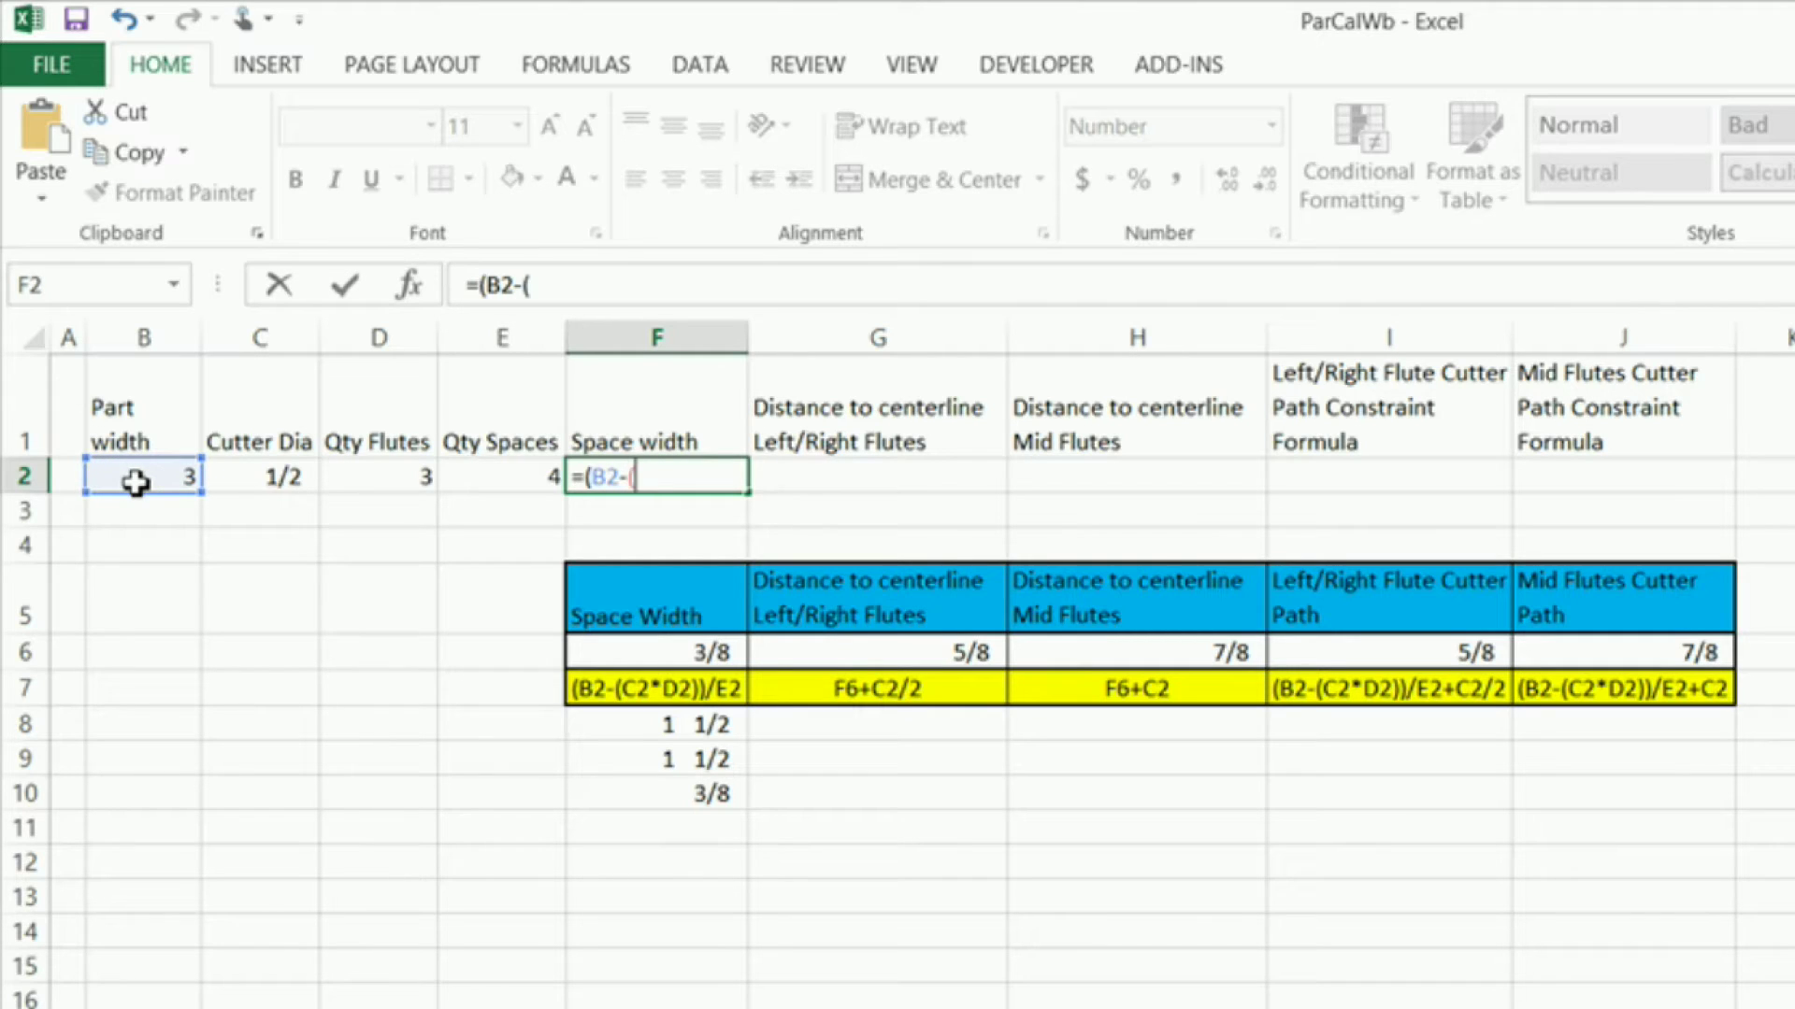
type("(")
left_click(246, 481)
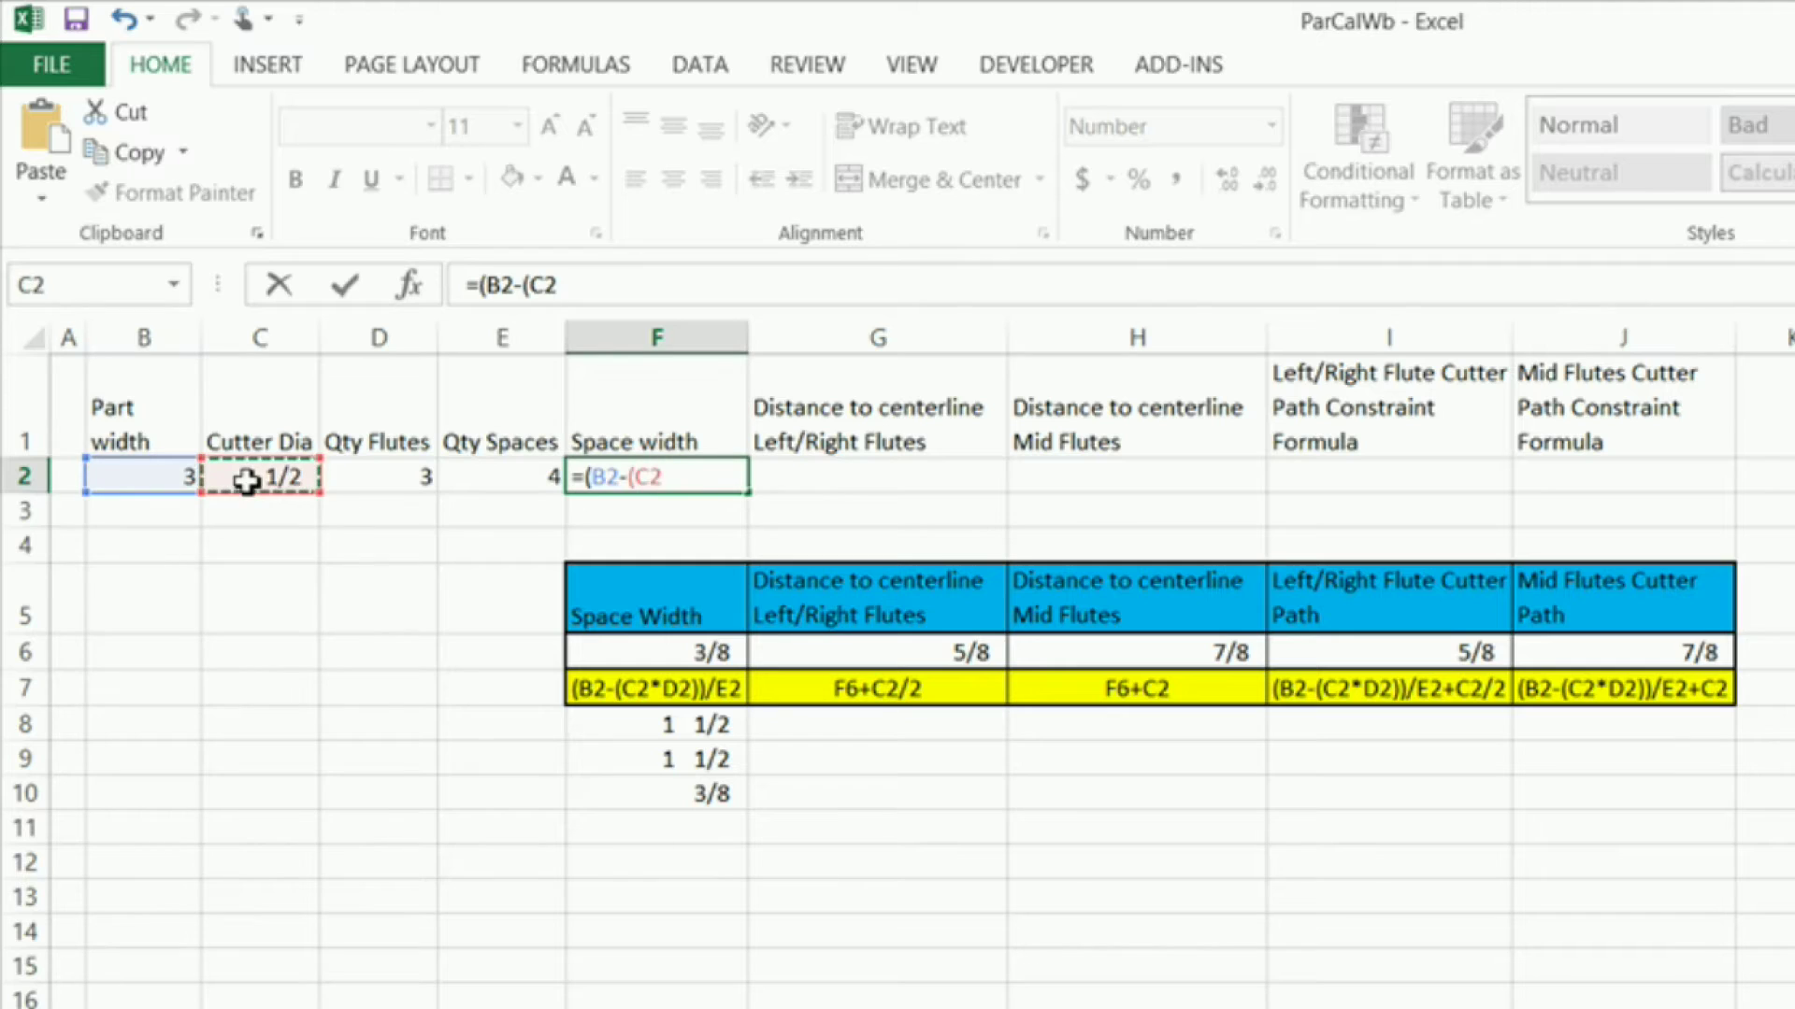
type("*")
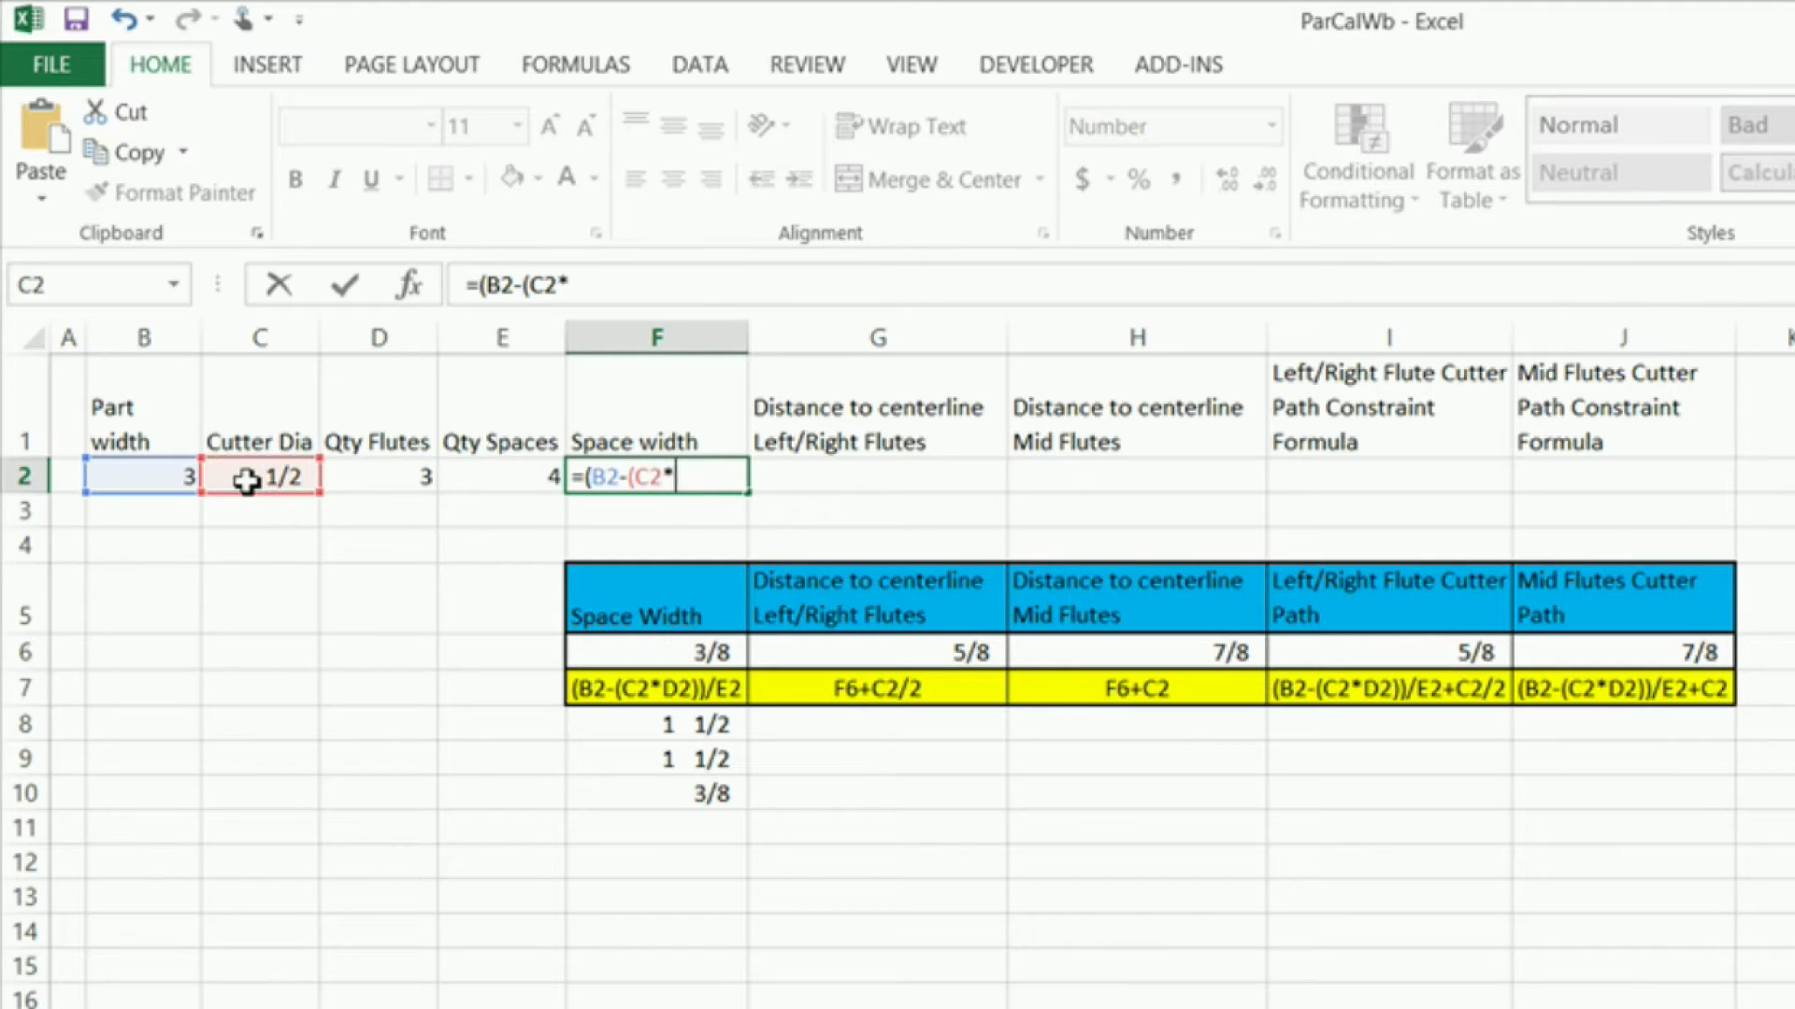
left_click(391, 481)
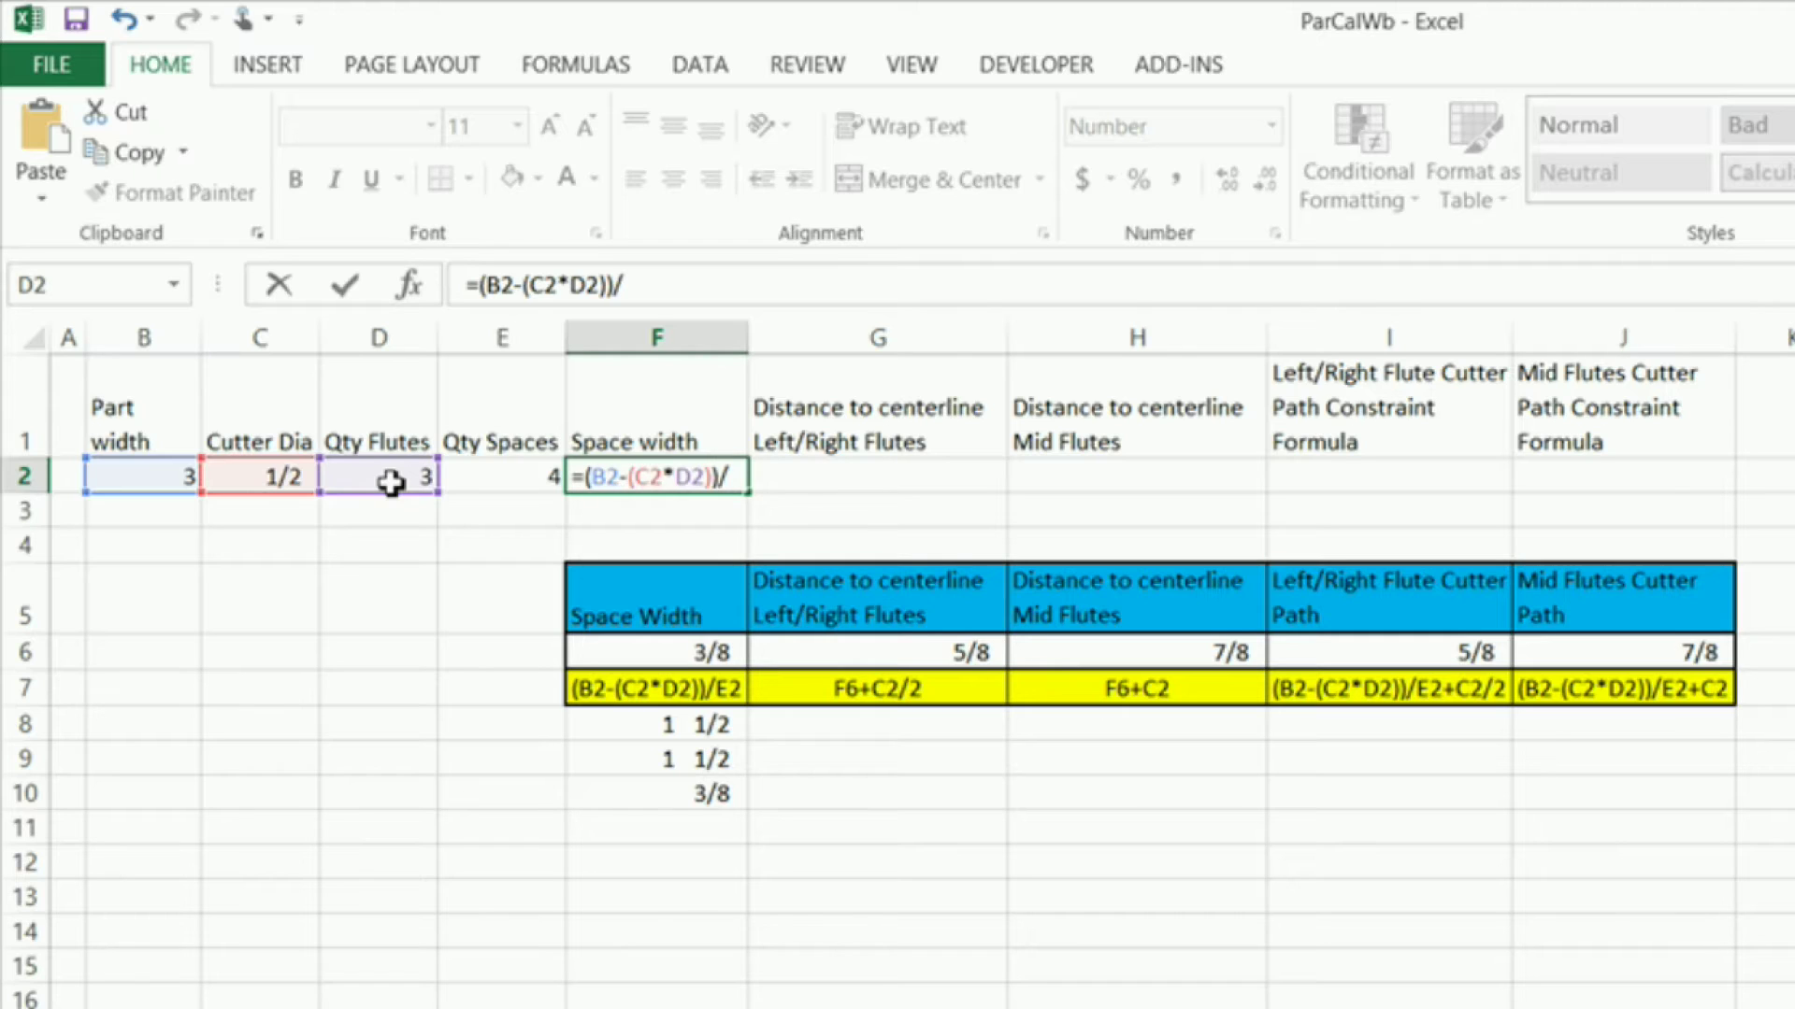
left_click(535, 483)
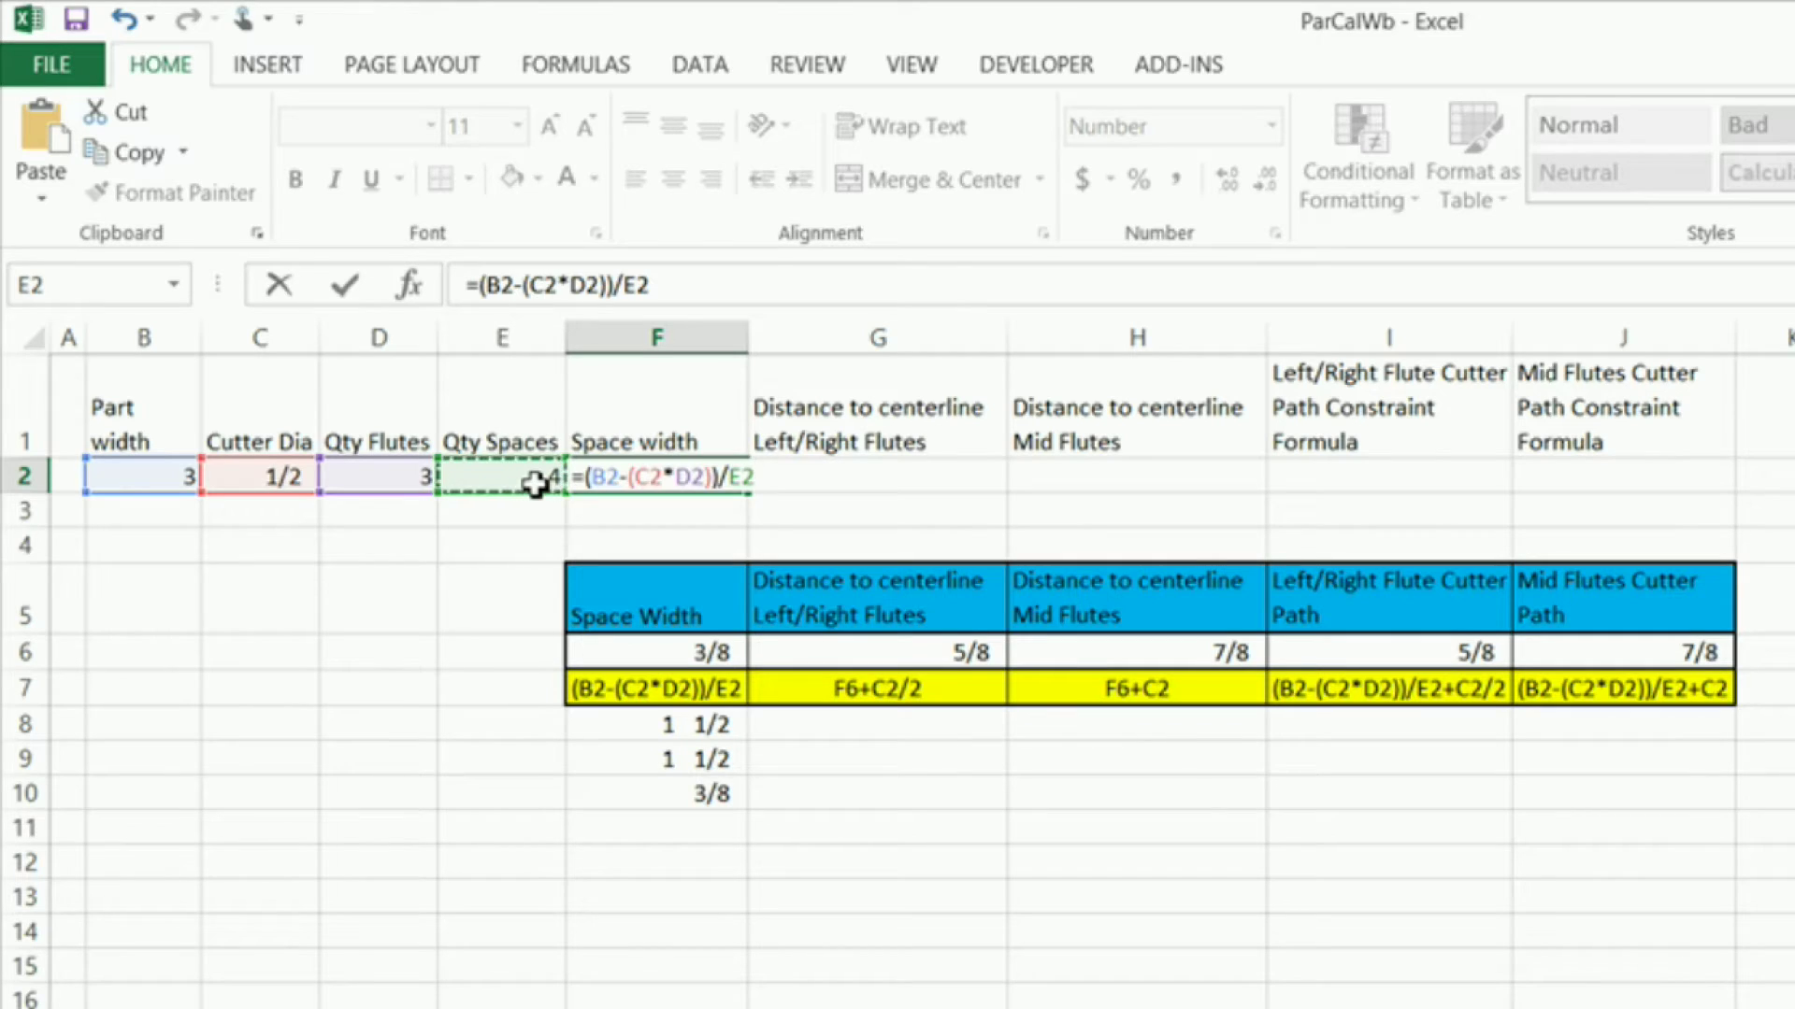
key("Return")
left_click(732, 480)
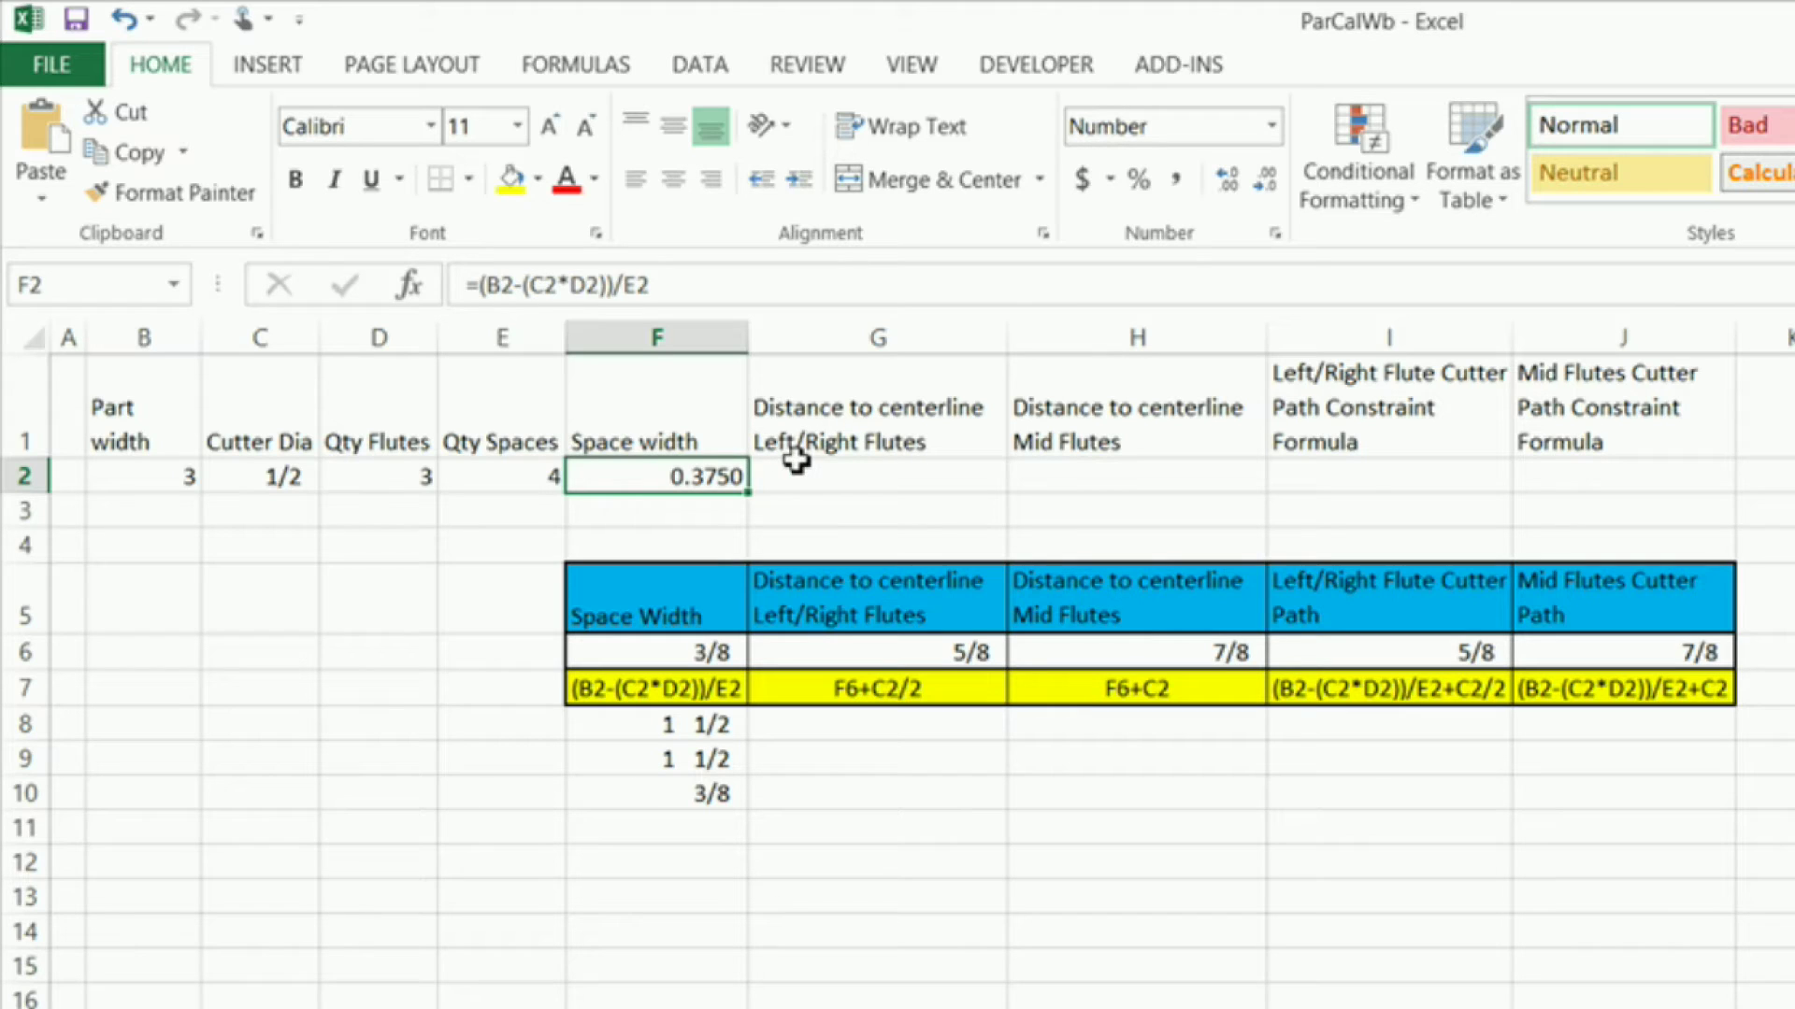
In G2, calculate the left/right flute centerline distance by adding half the cutter diameter to the space width with =F2+C2/2
left_click(908, 486)
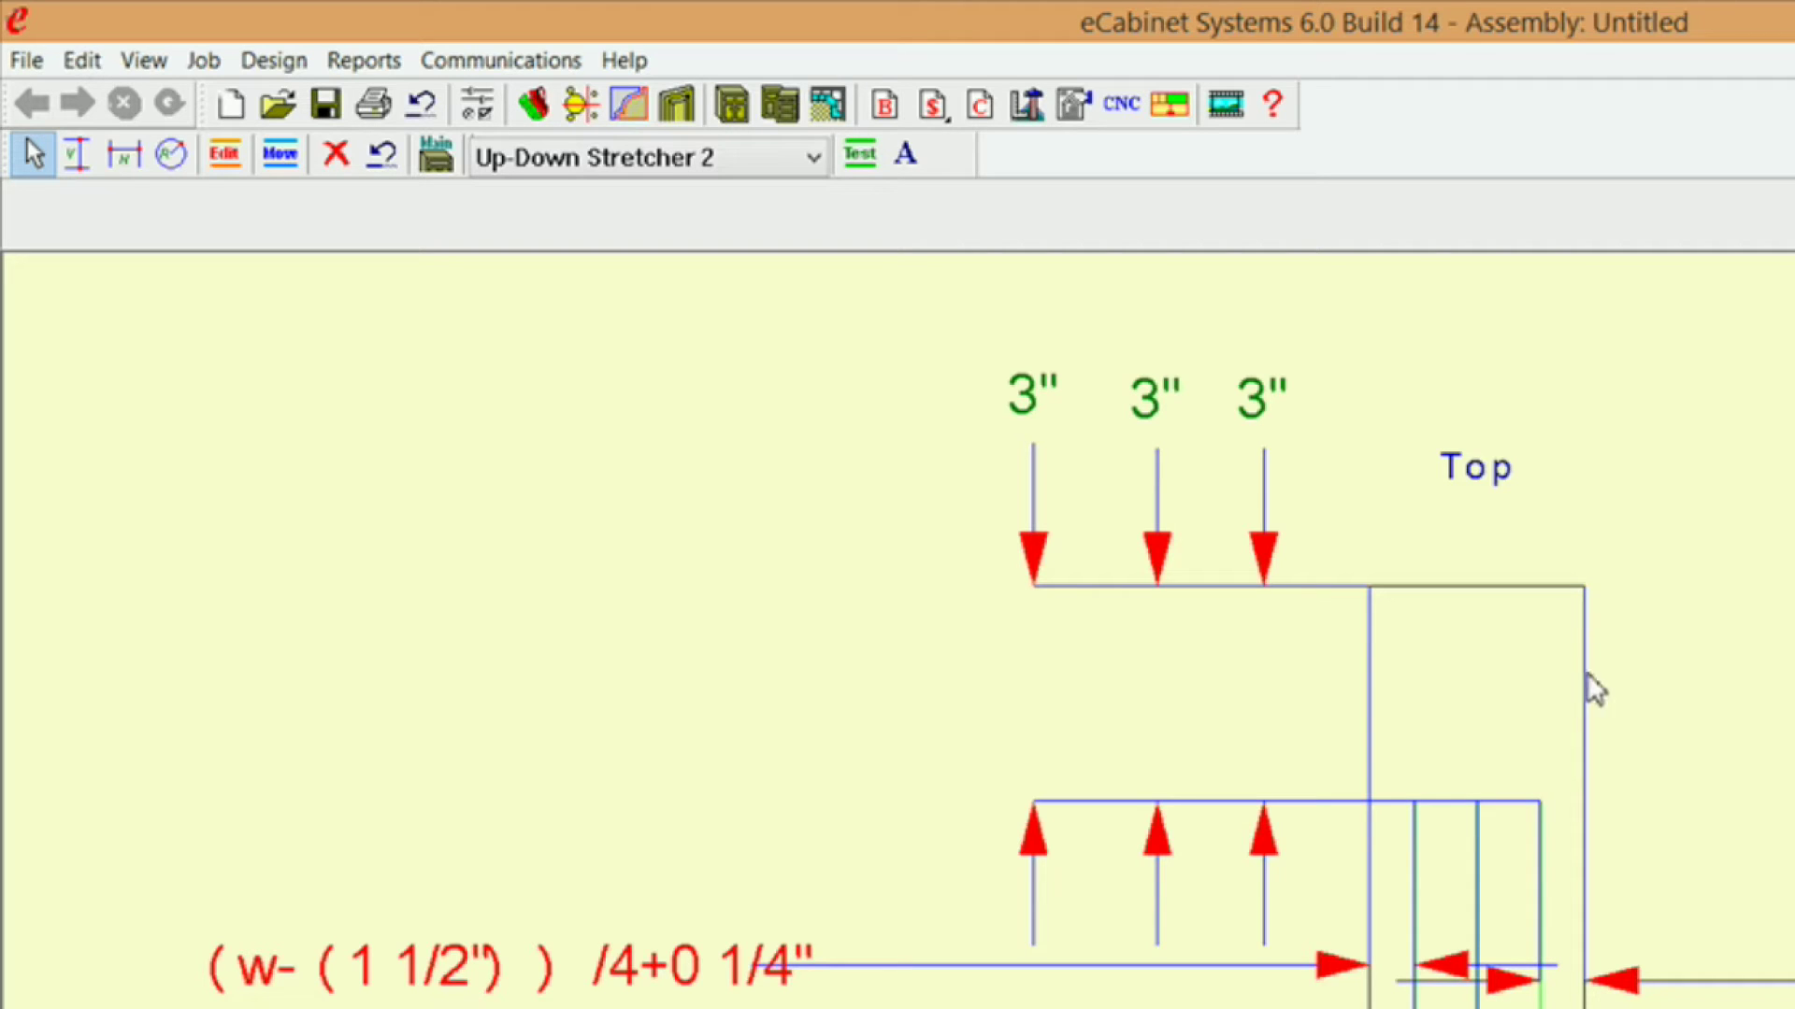
key("alt+Tab")
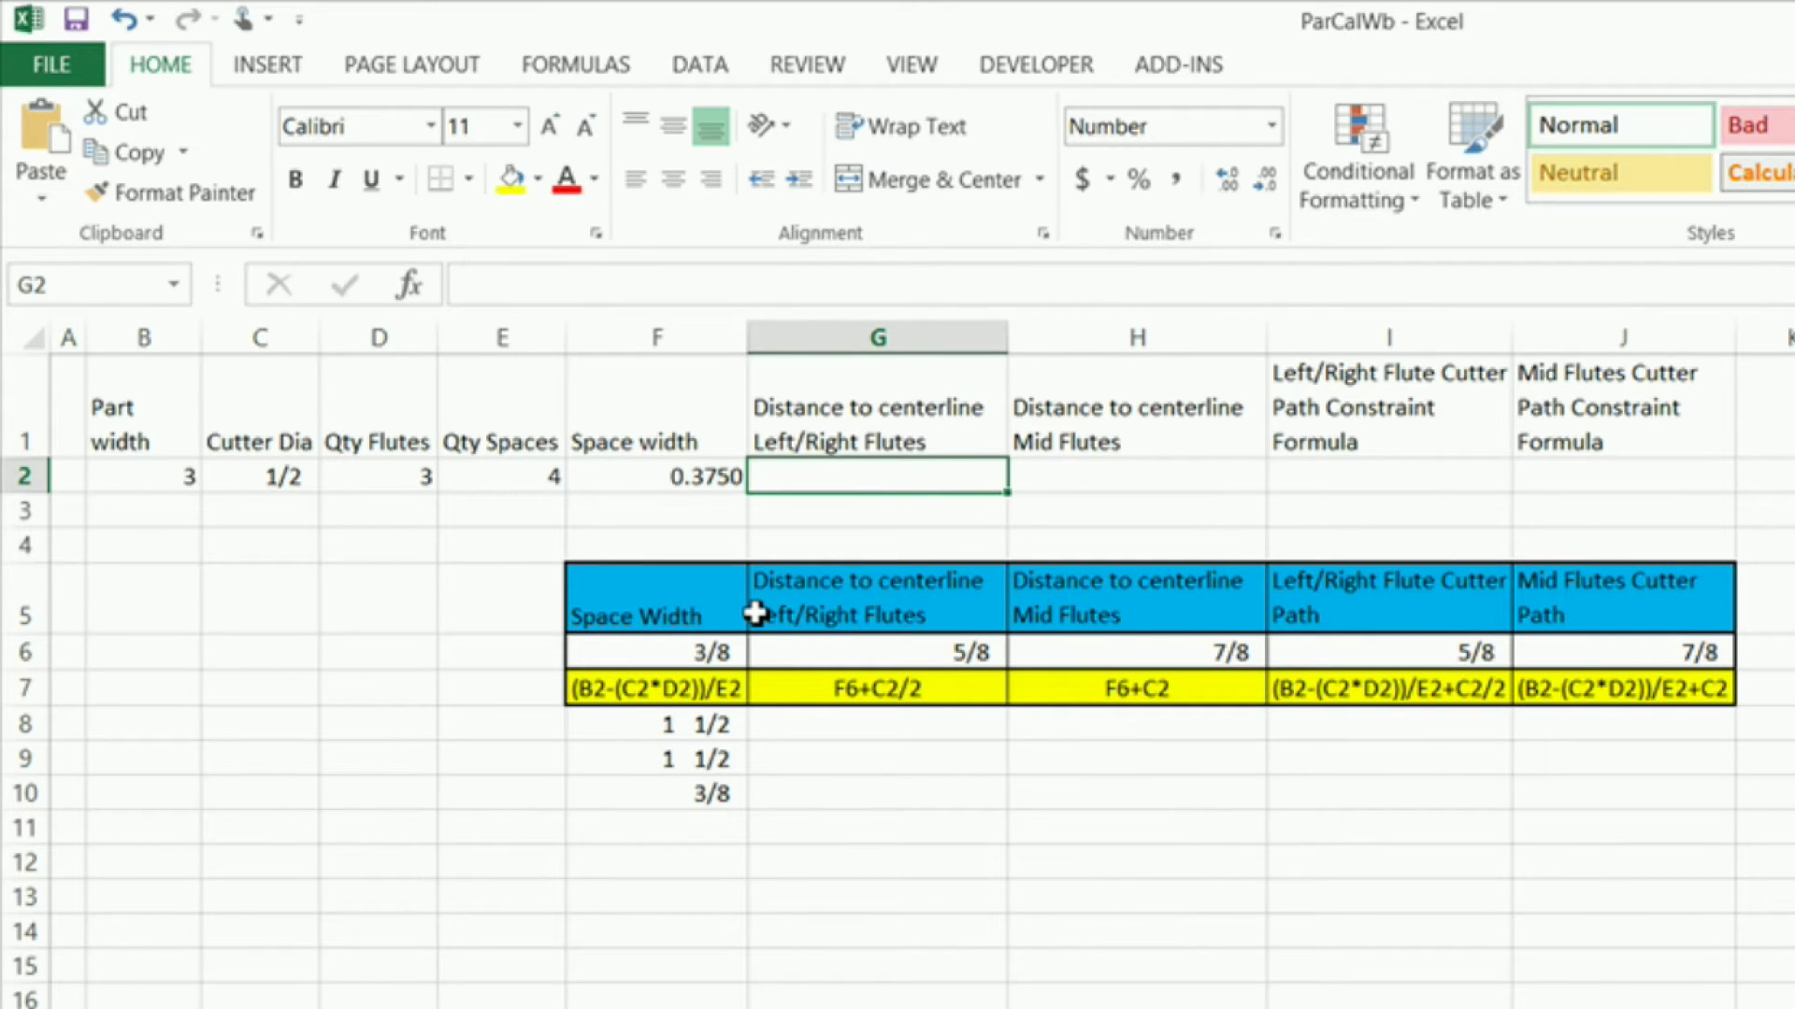
type("=")
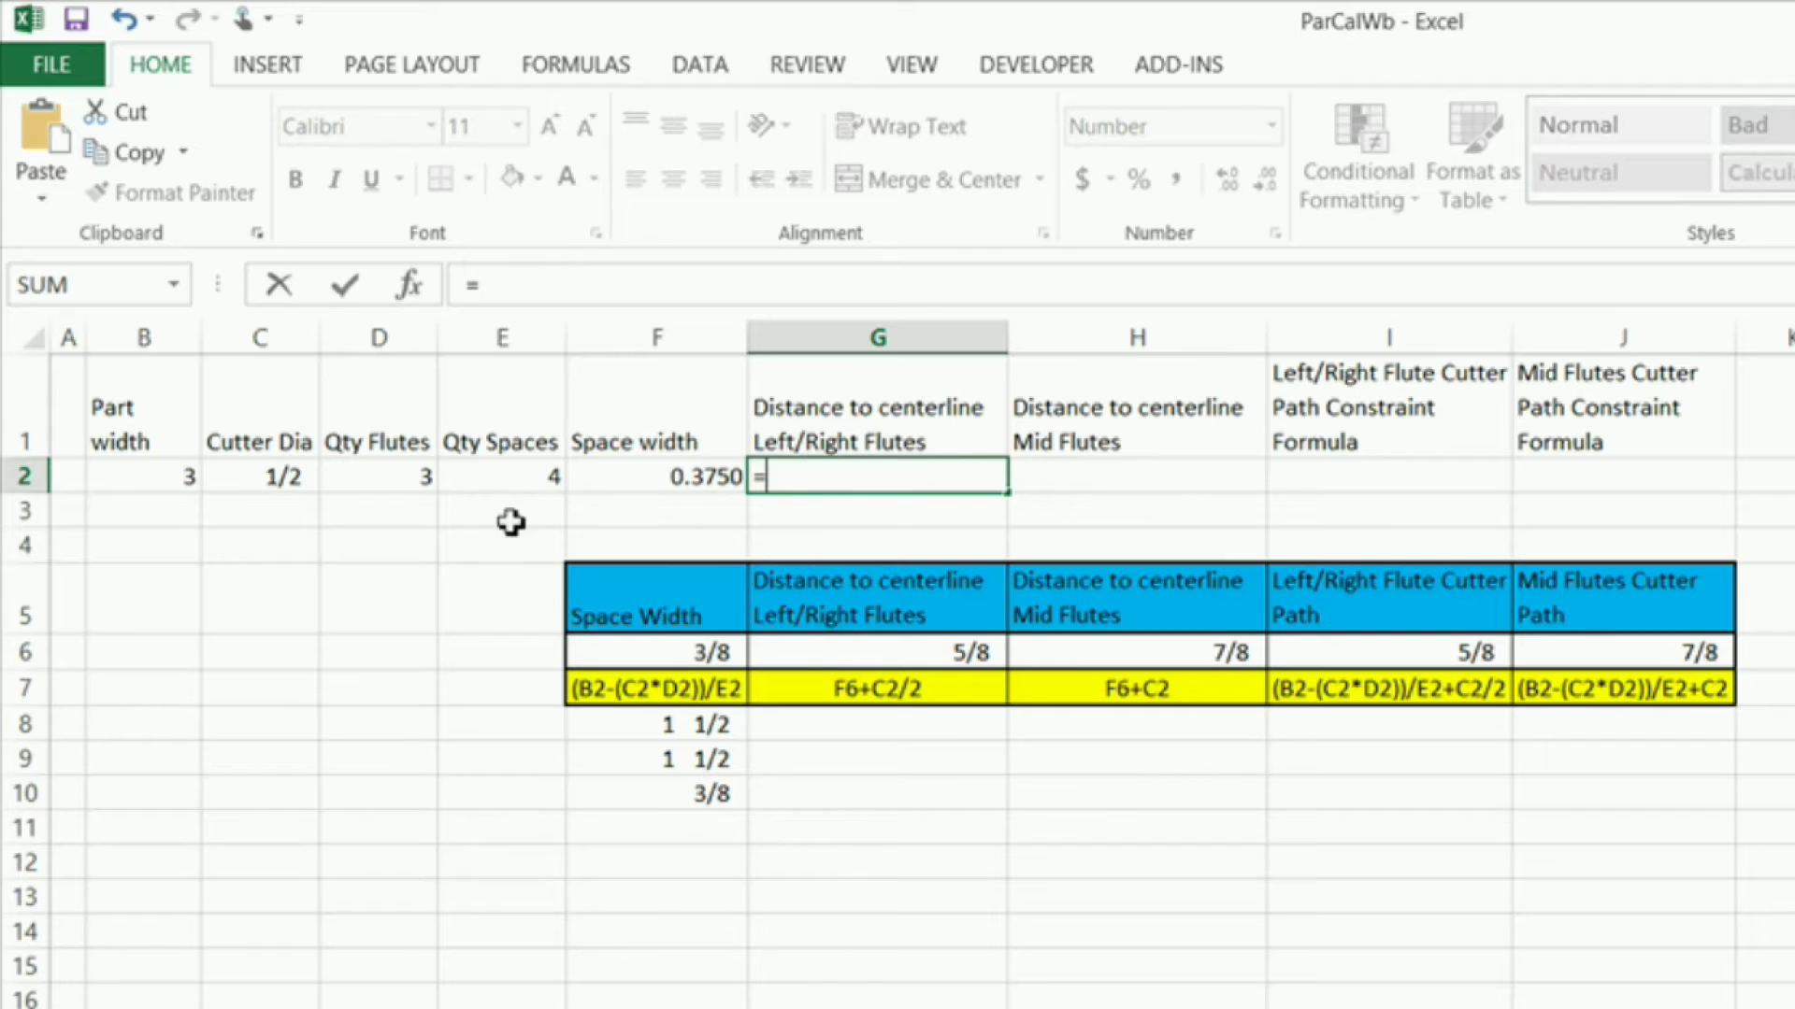
left_click(639, 483)
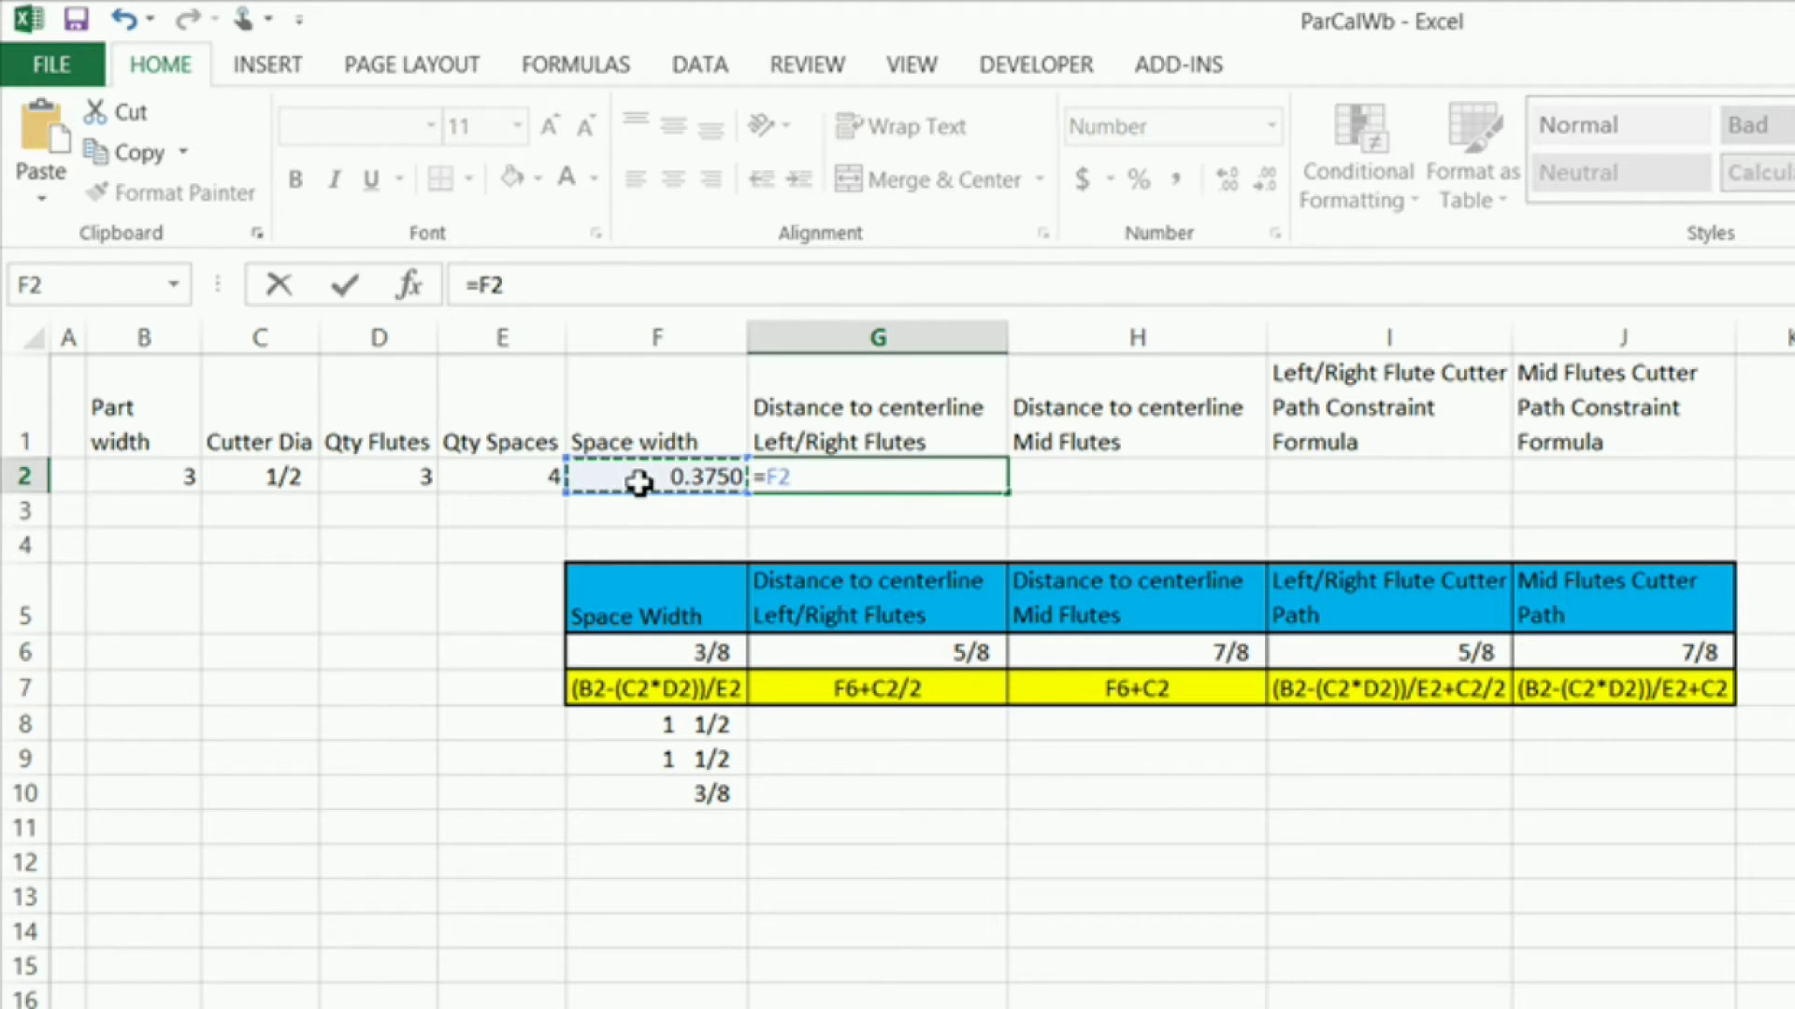
type("+")
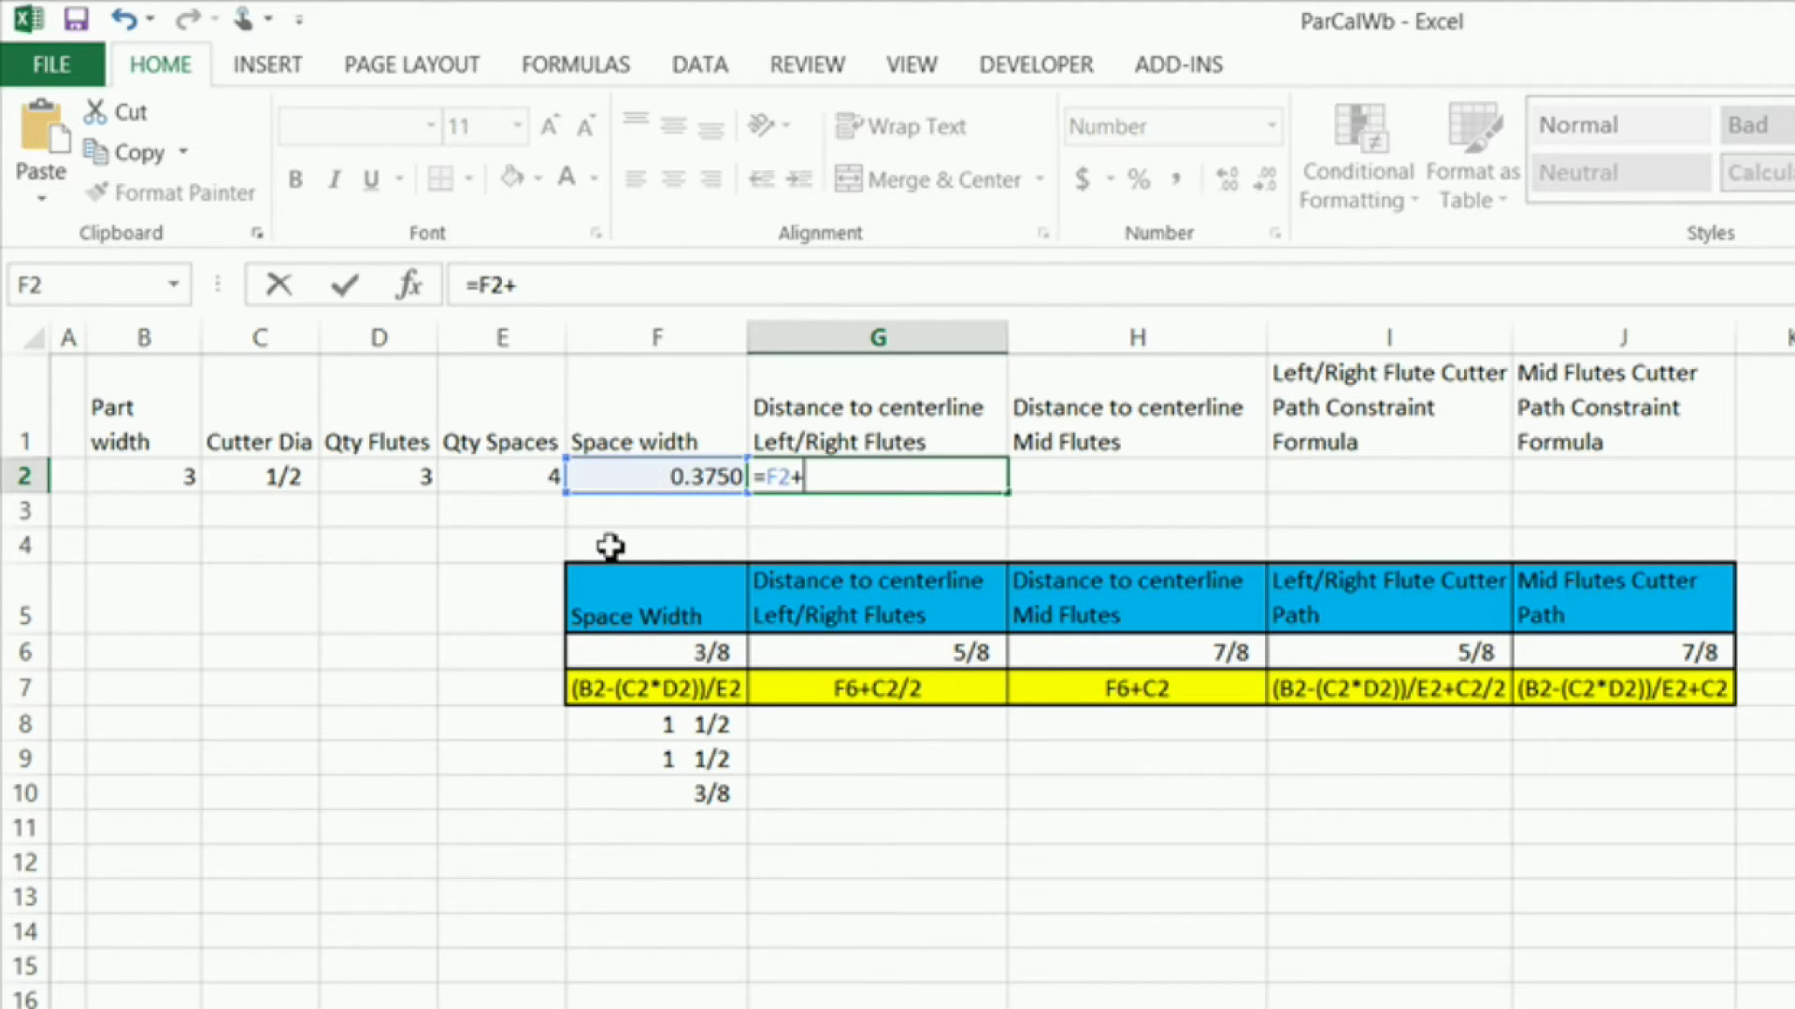
left_click(239, 476)
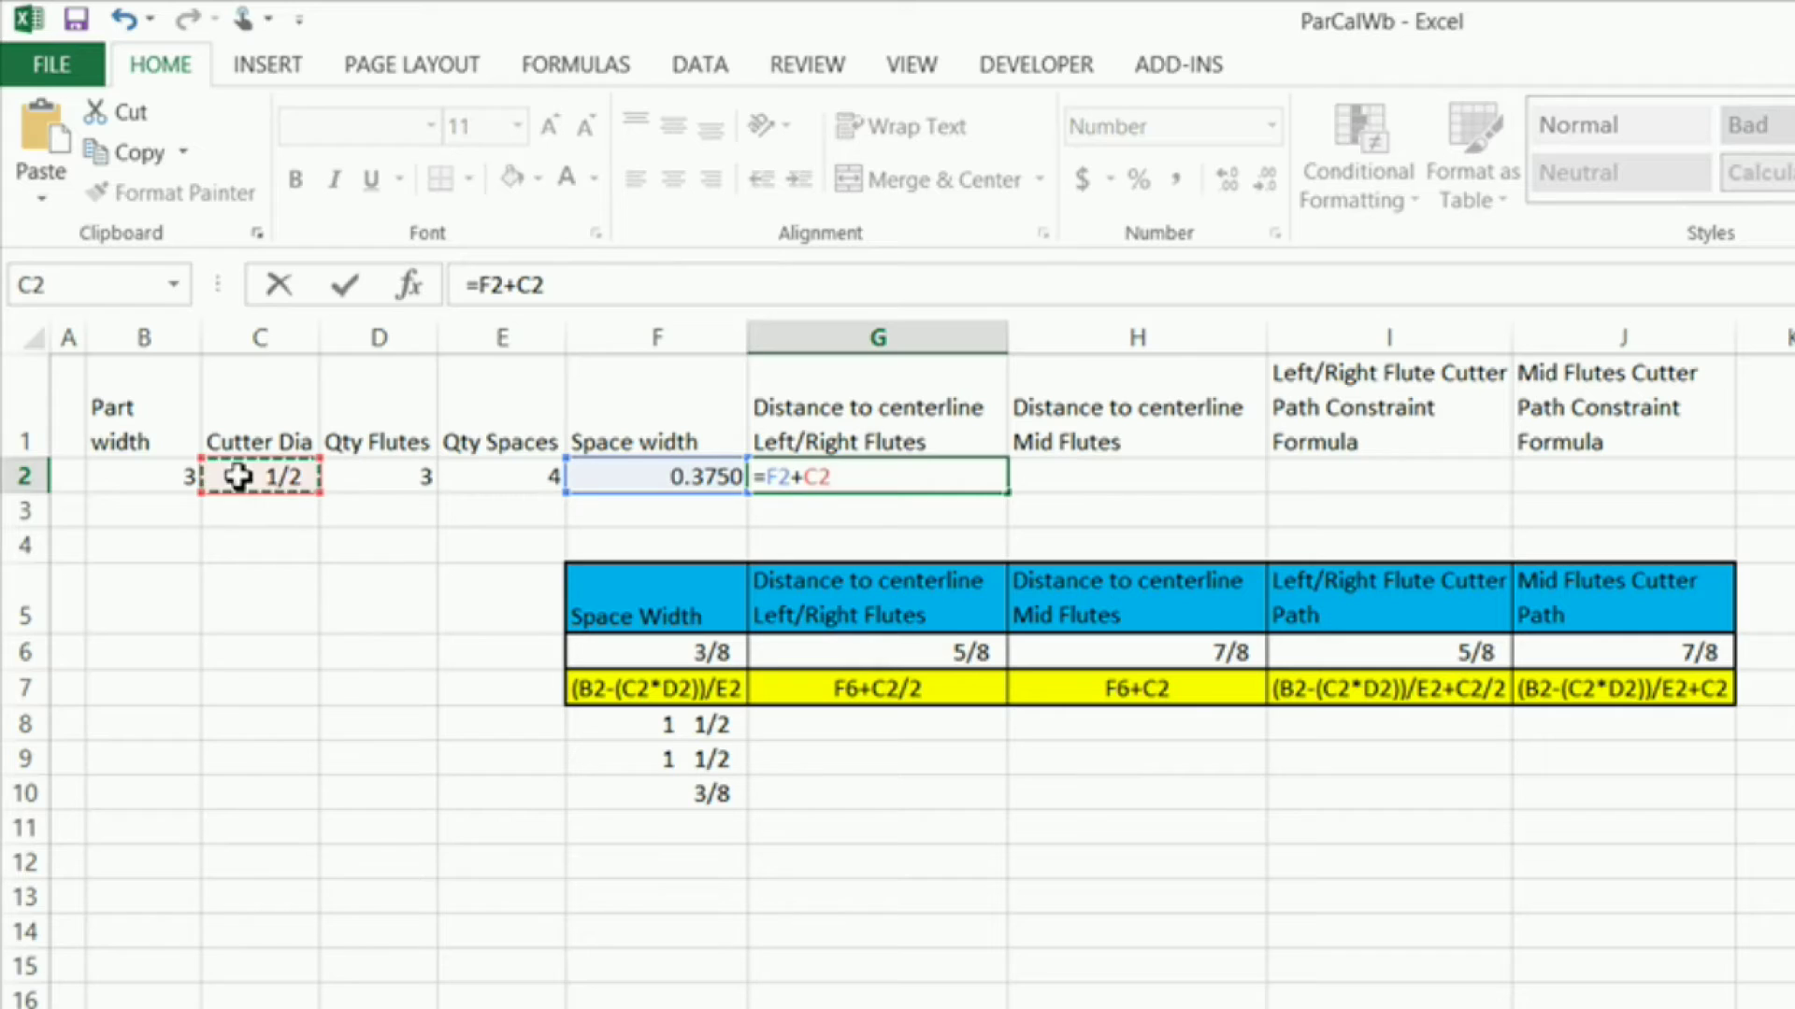
type("/2")
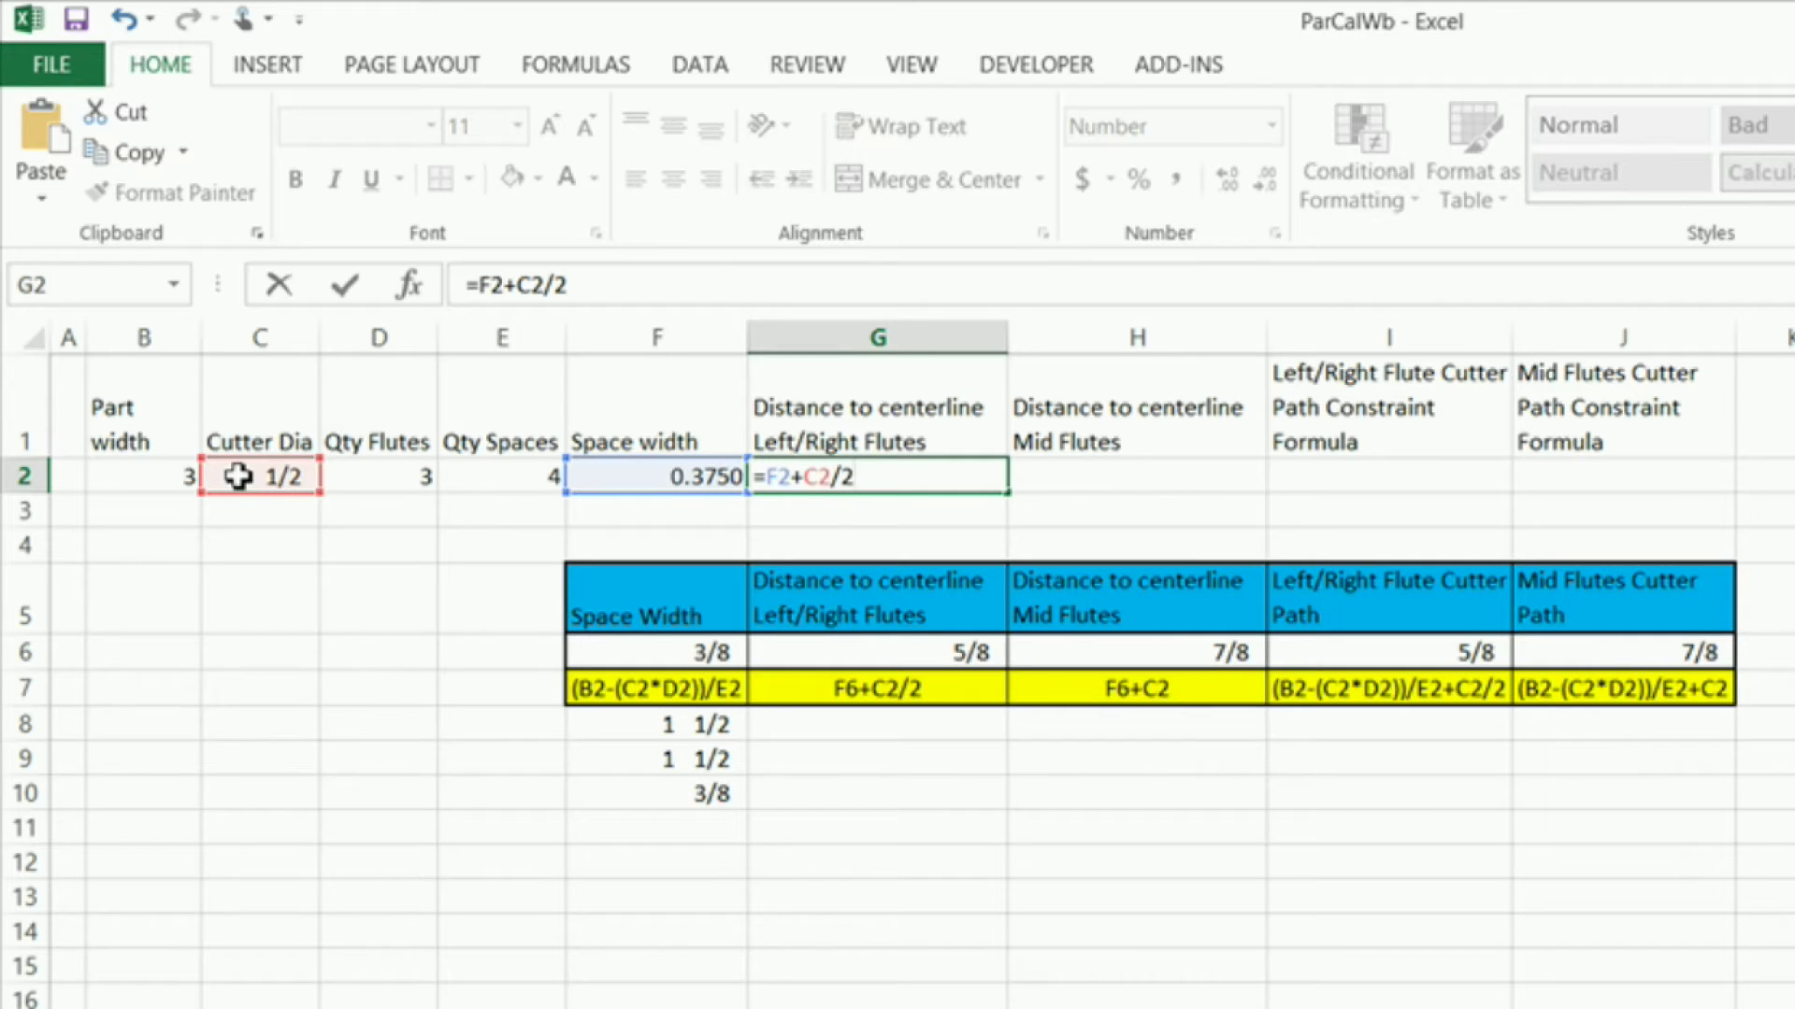
key("Return")
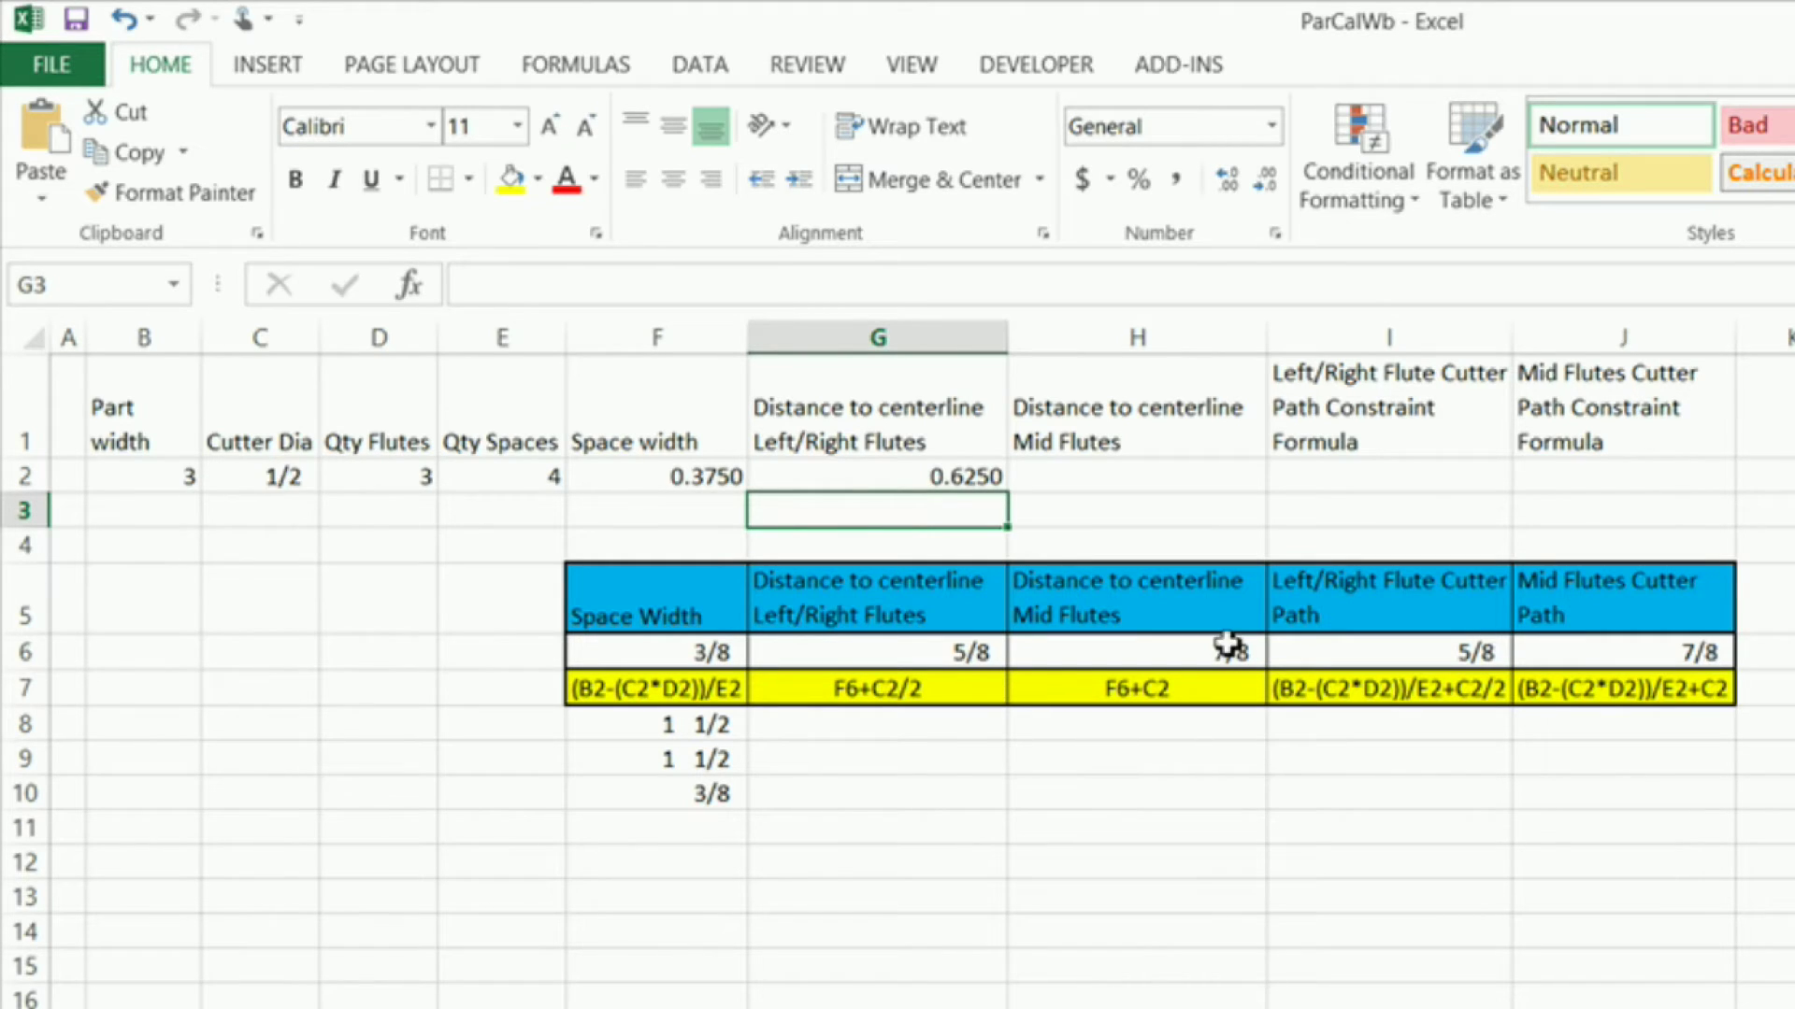
In H2, calculate the mid flute centerline distance by adding the cutter diameter to the space width with =F2+C2, and compare it with H6
left_click(1089, 478)
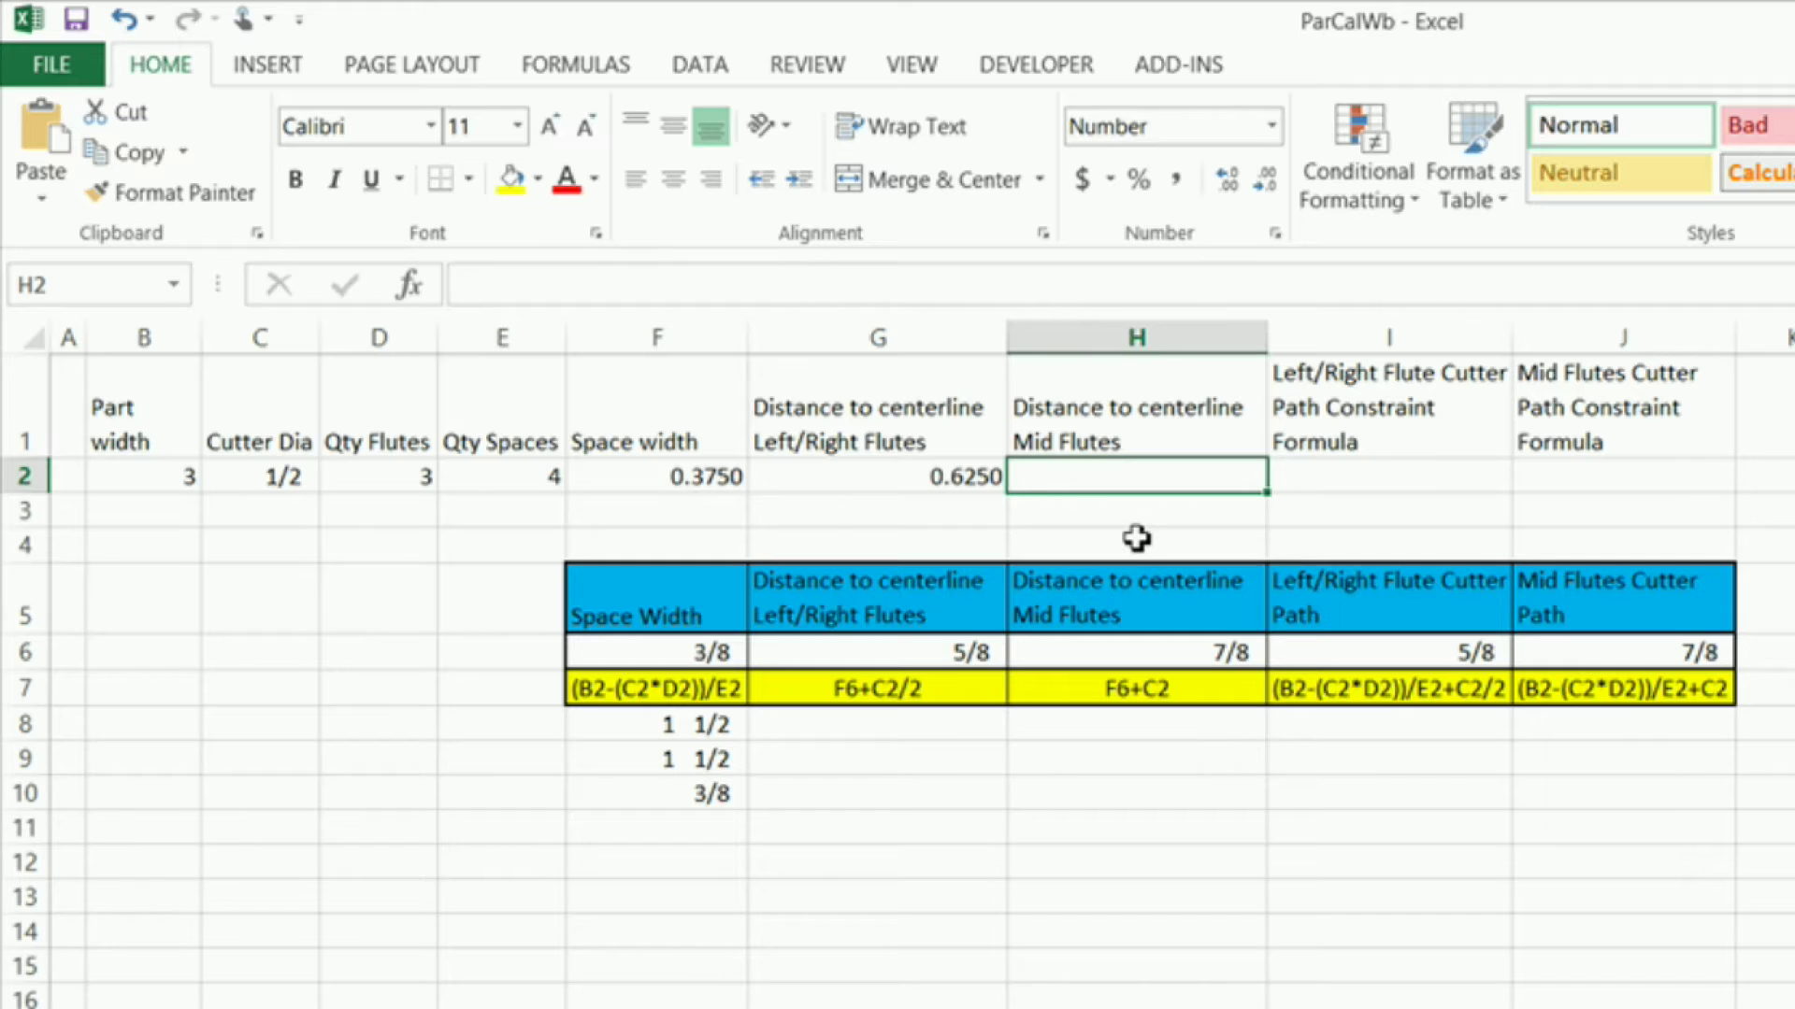
type("=")
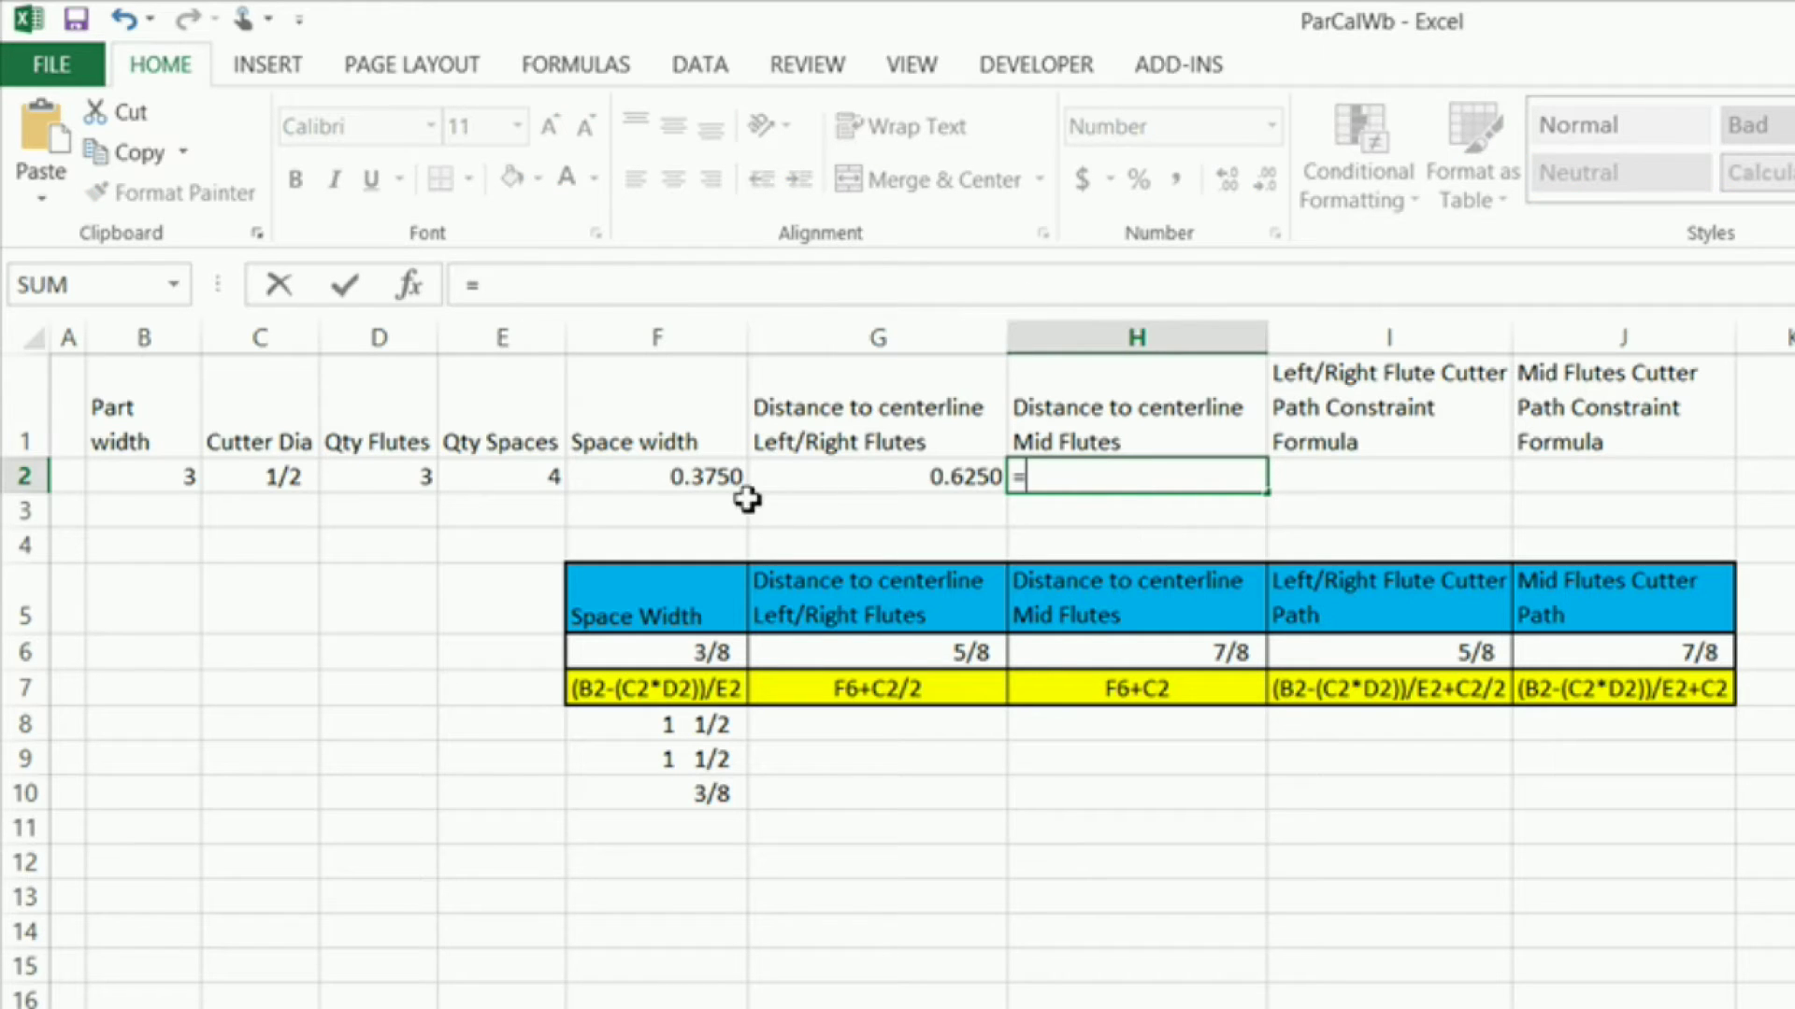
left_click(673, 477)
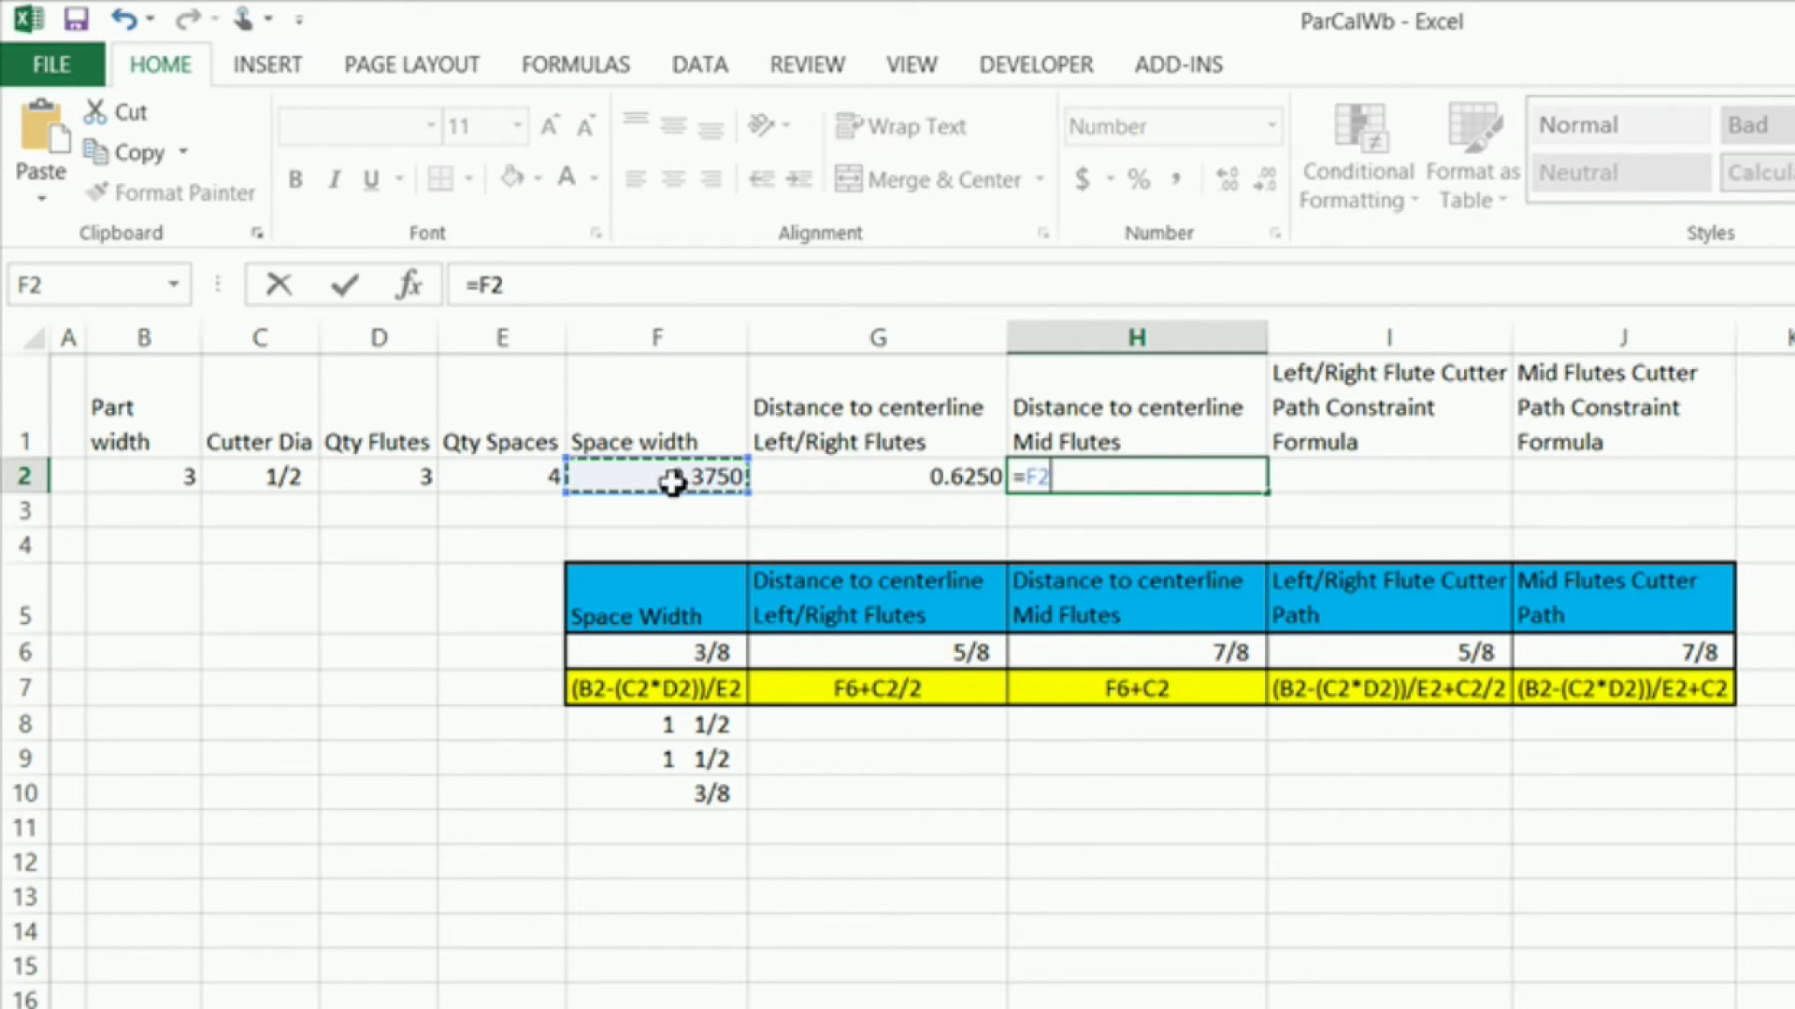
type("+")
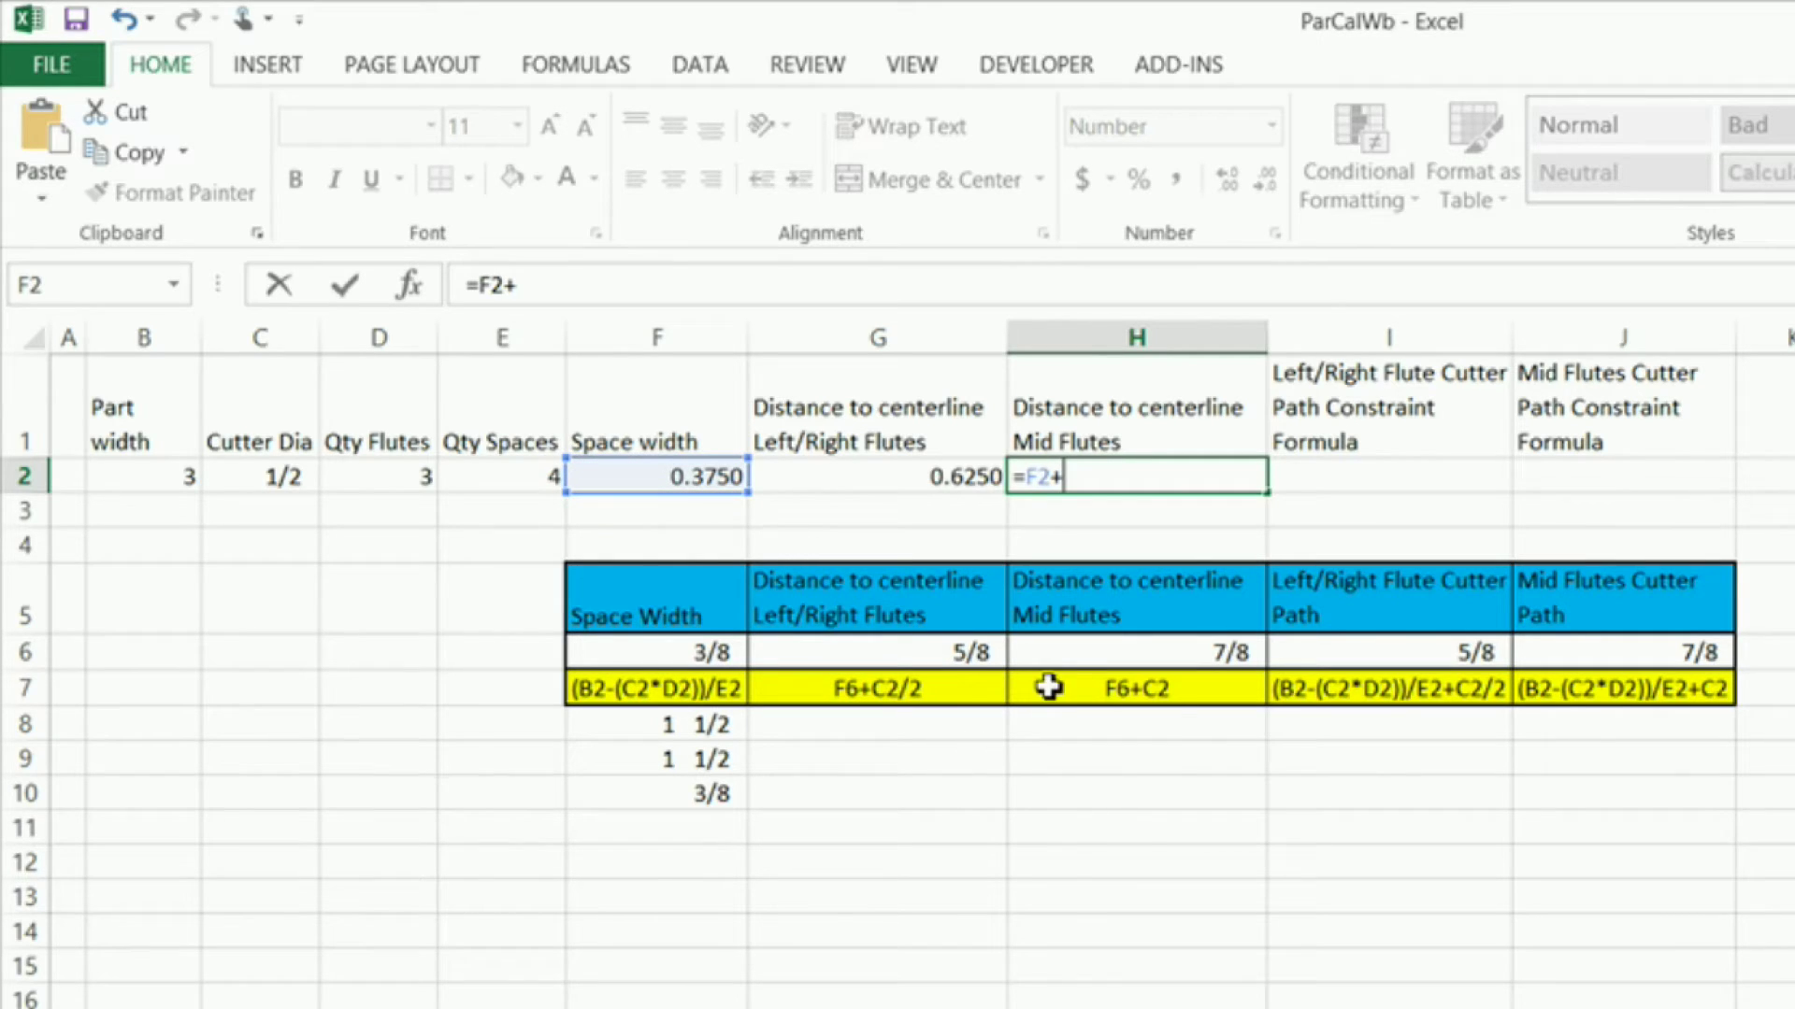
left_click(281, 475)
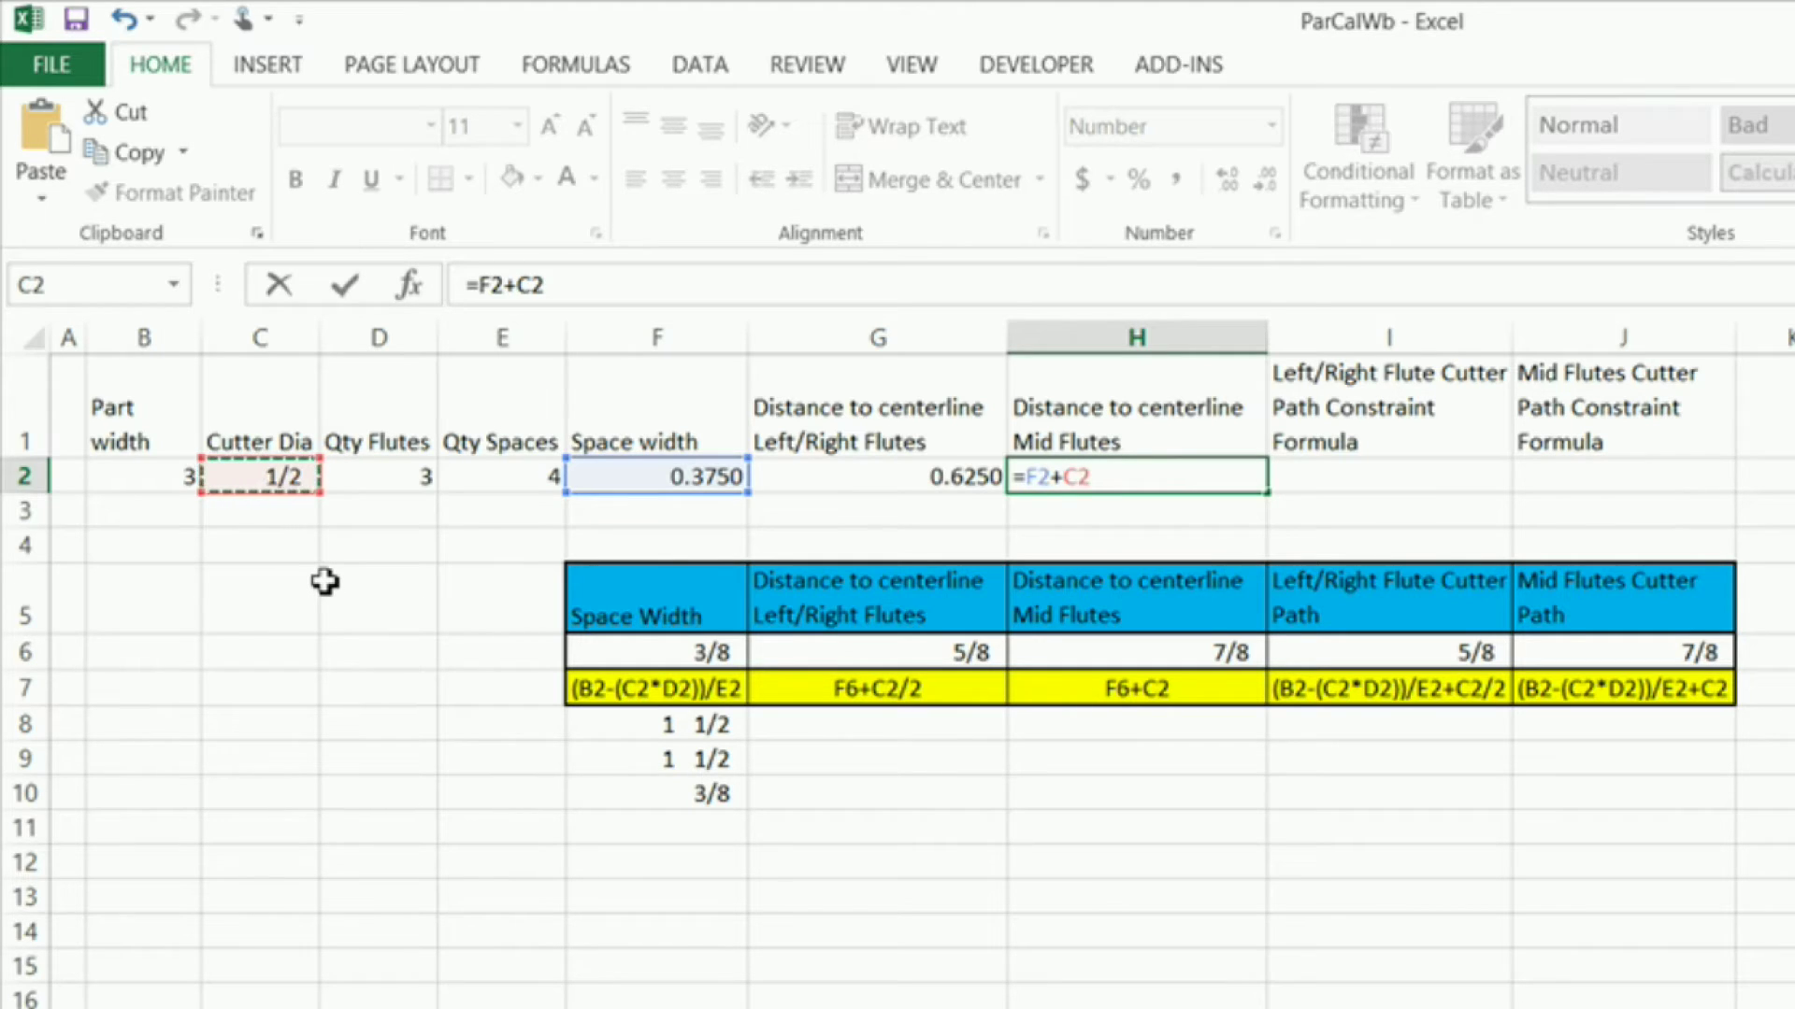
key("Return")
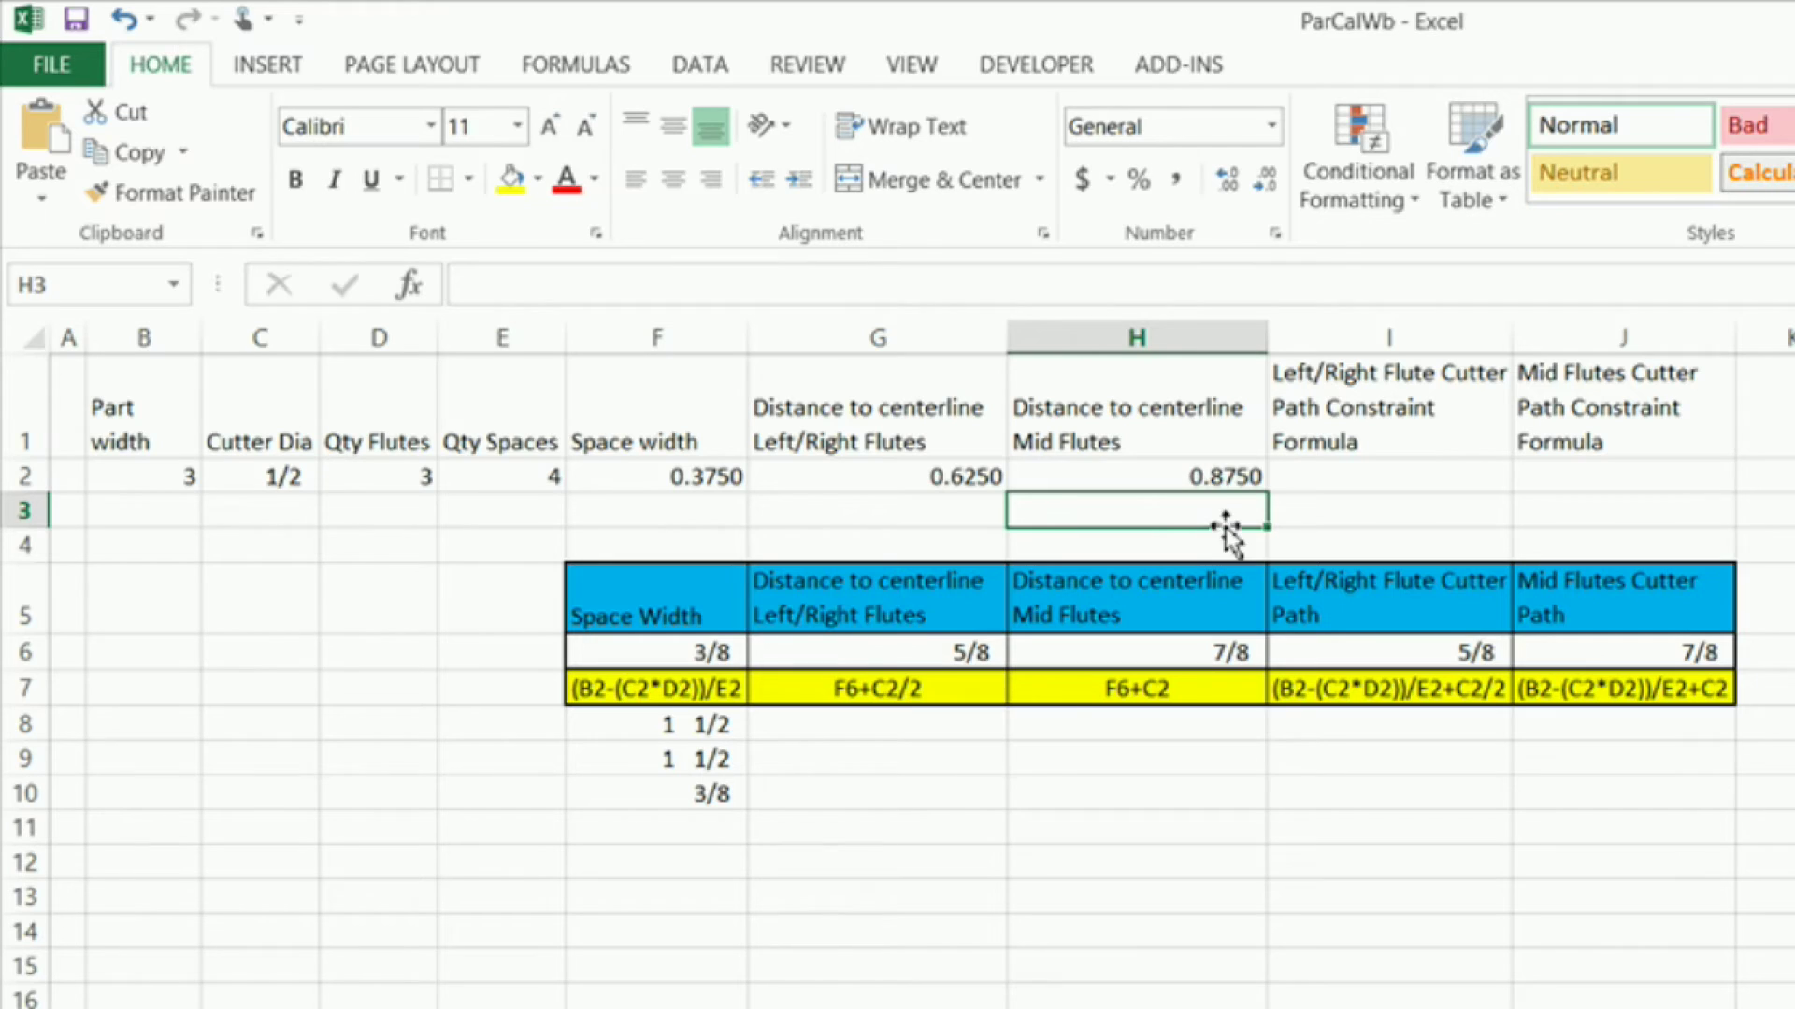
left_click(1214, 476)
left_click(1203, 654)
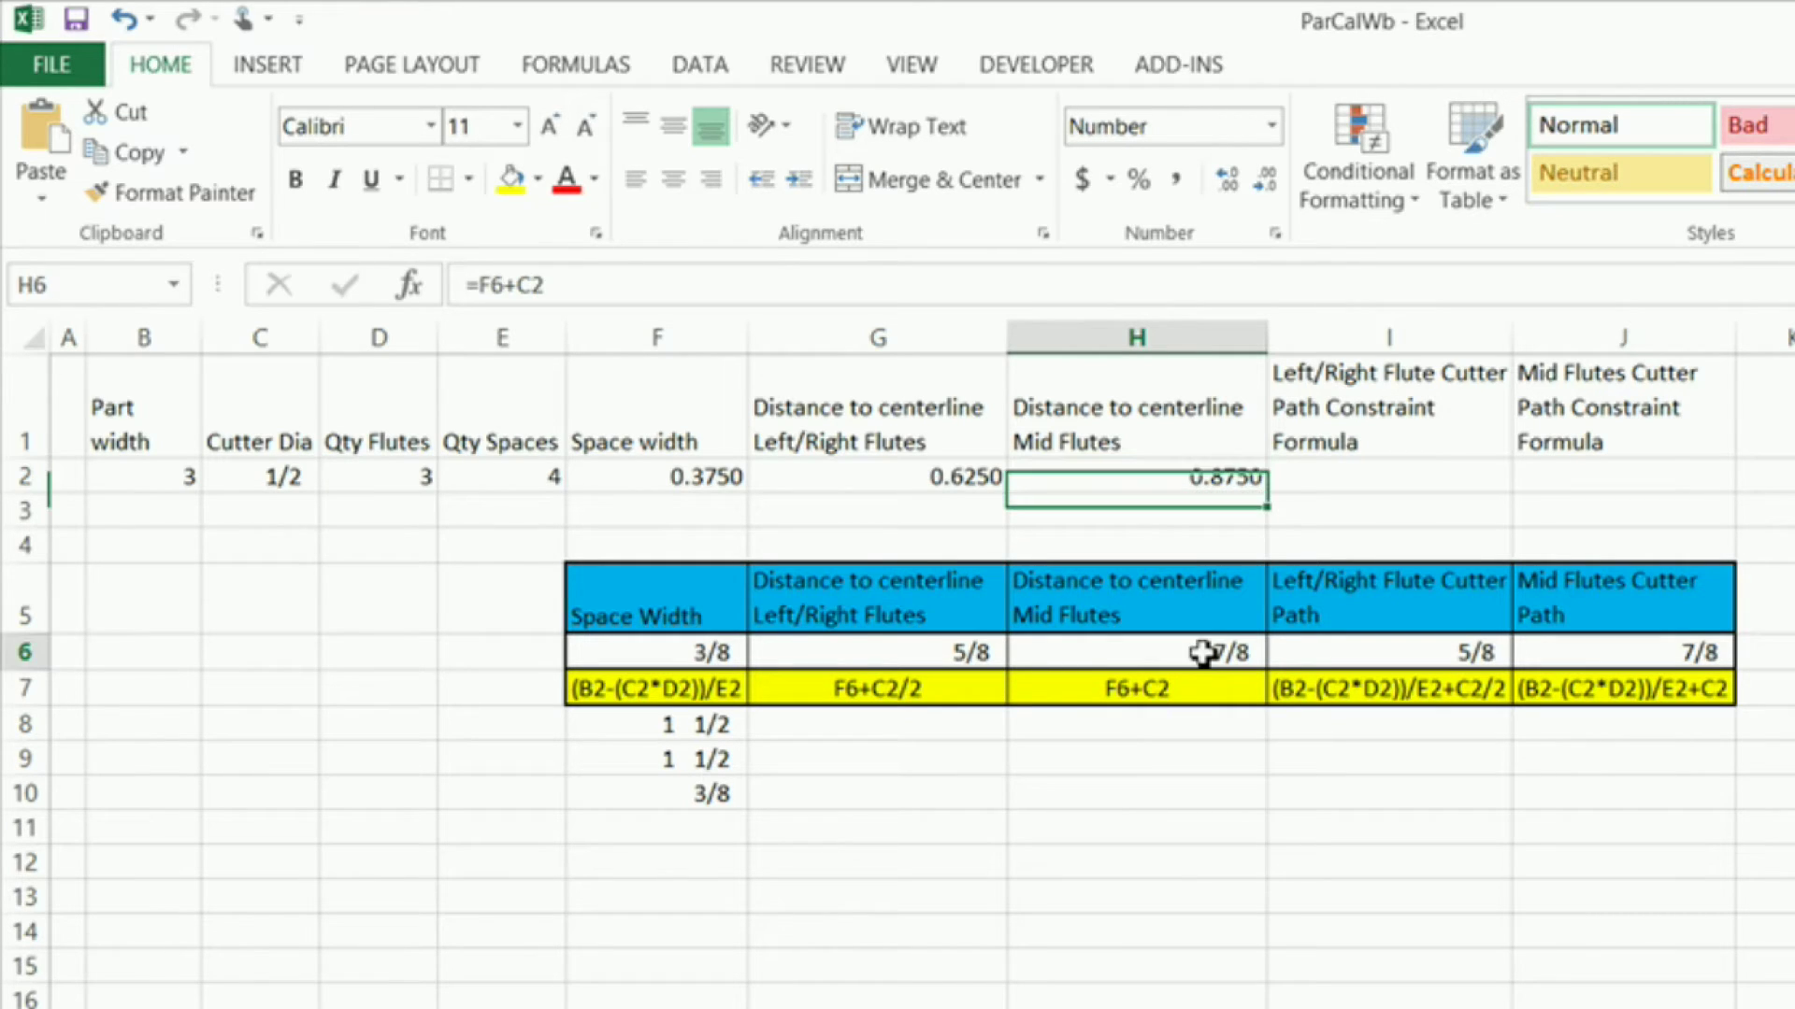
left_click(1238, 481)
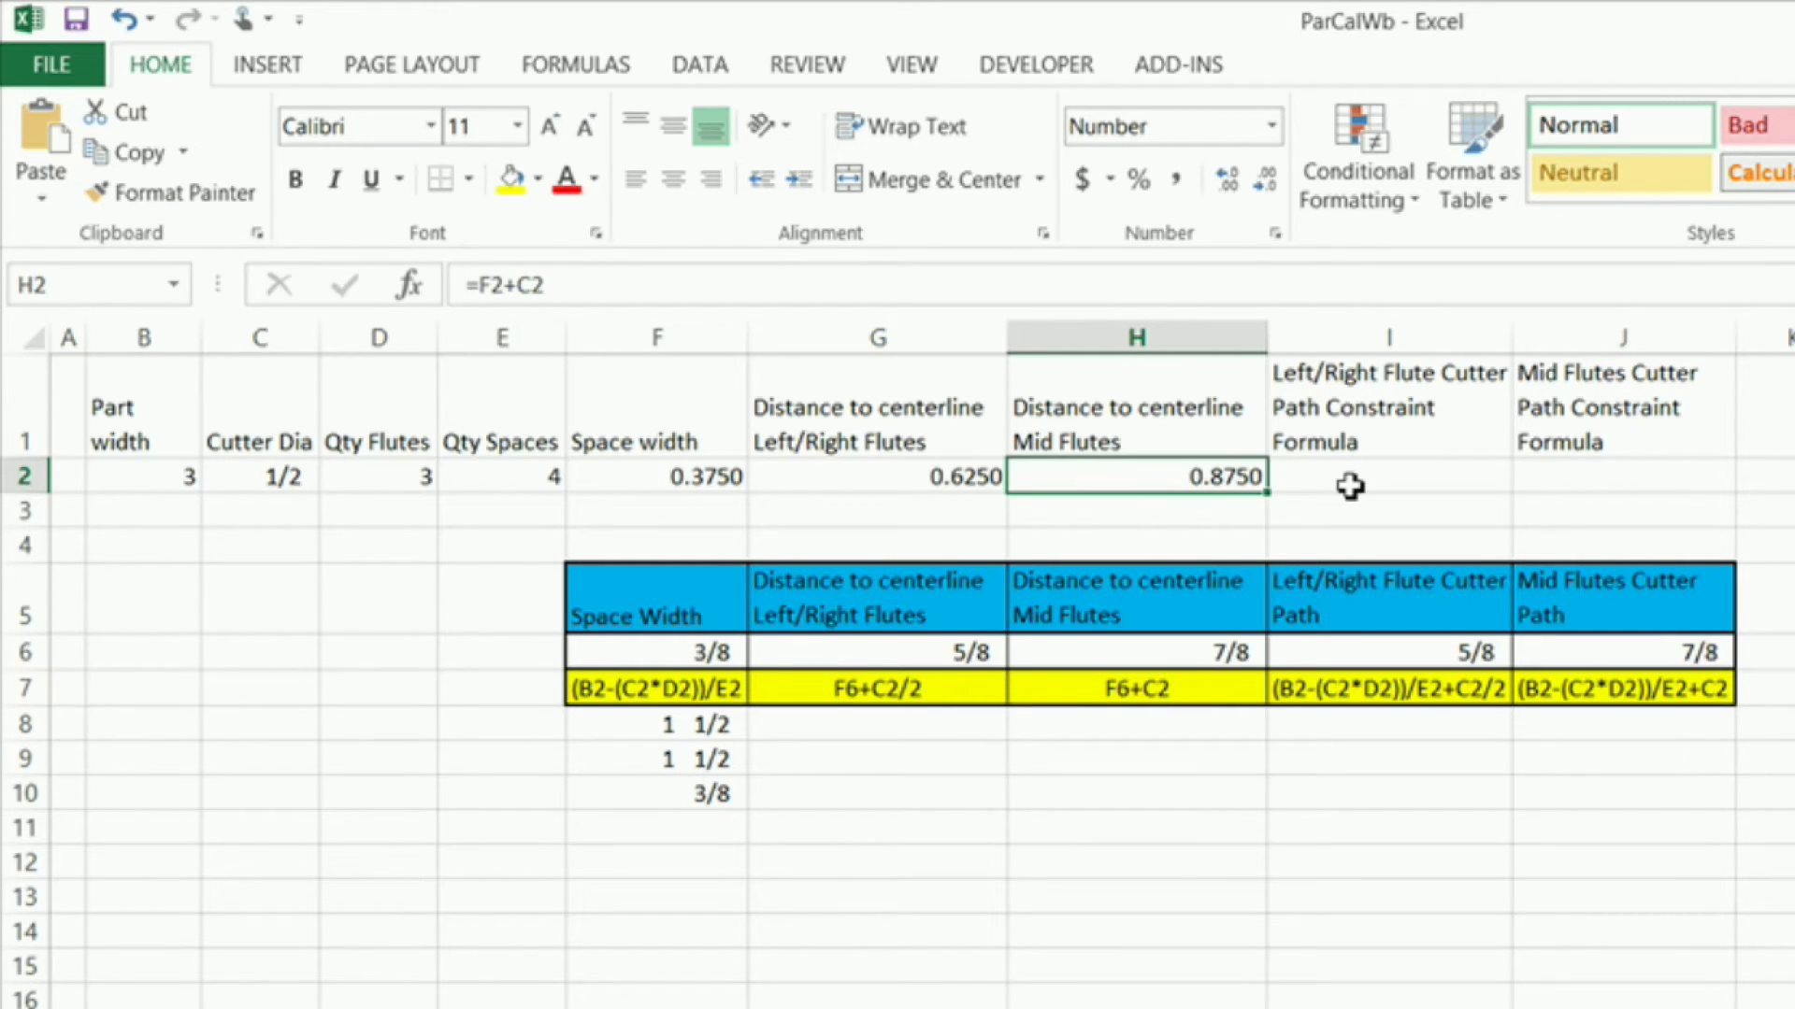
In I2, start the left/right cutter path constraint as a text formula with ="(W-("
left_click(1353, 485)
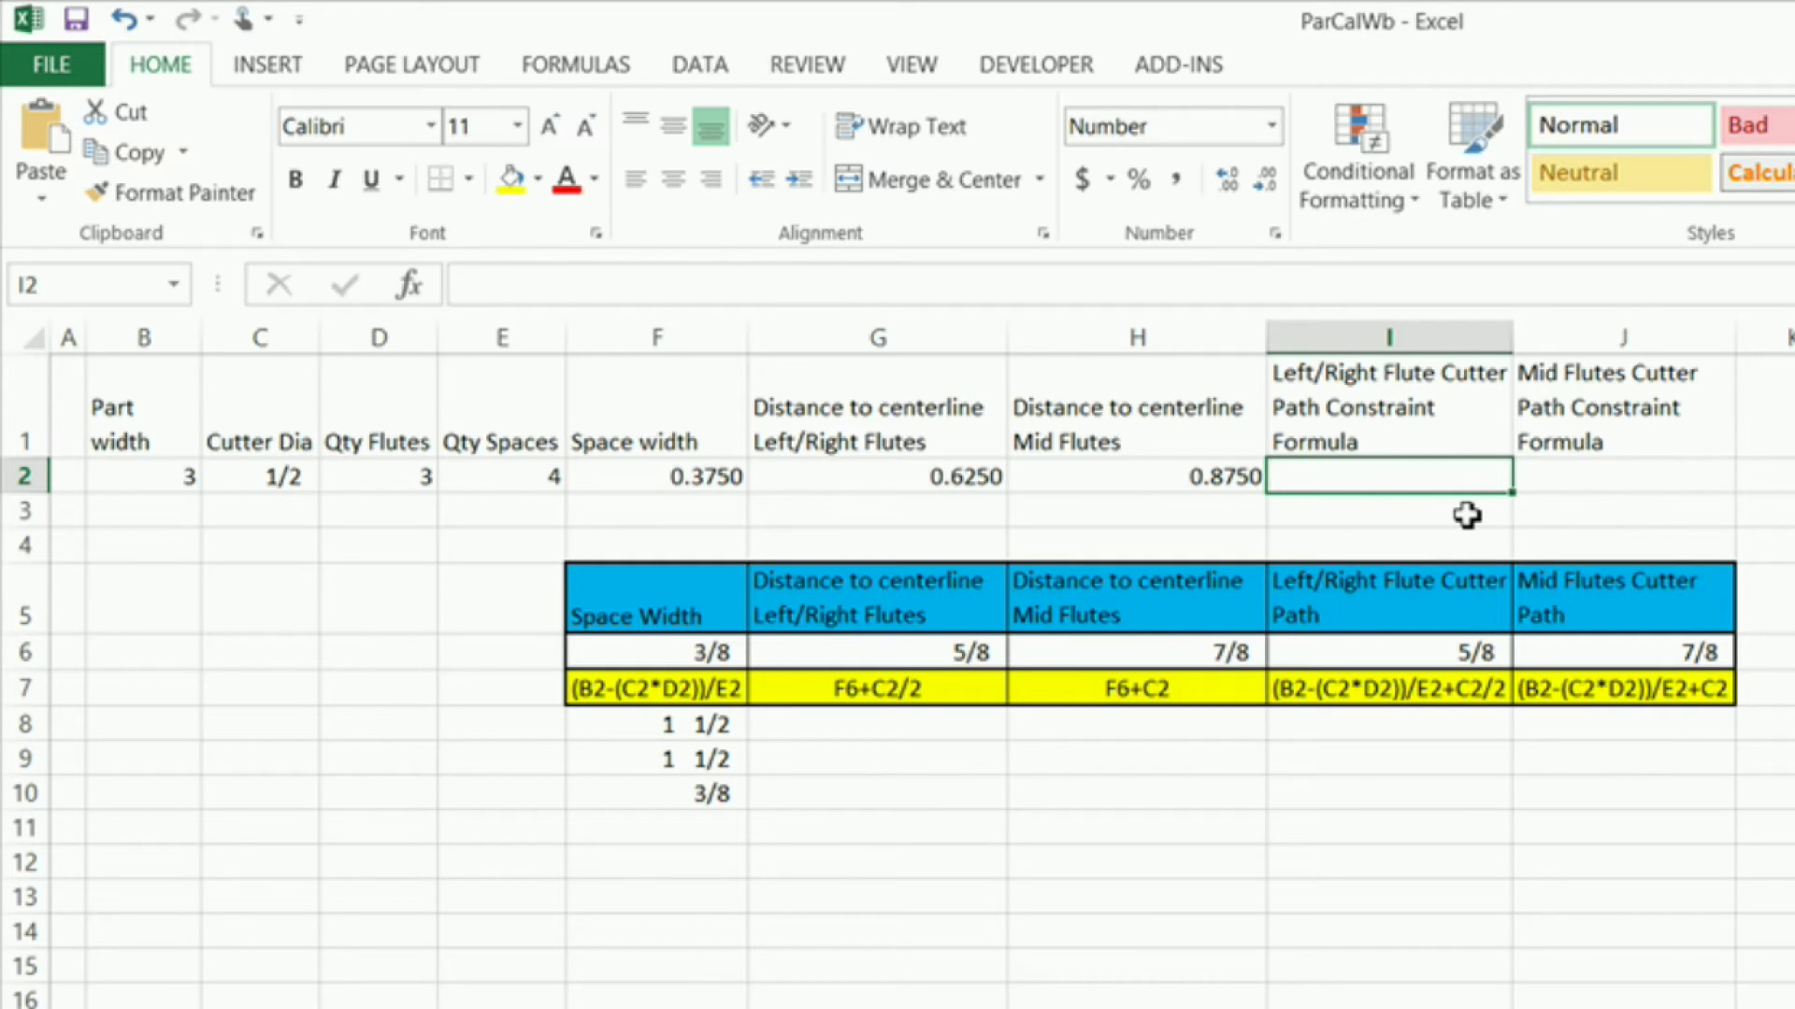
type("=")
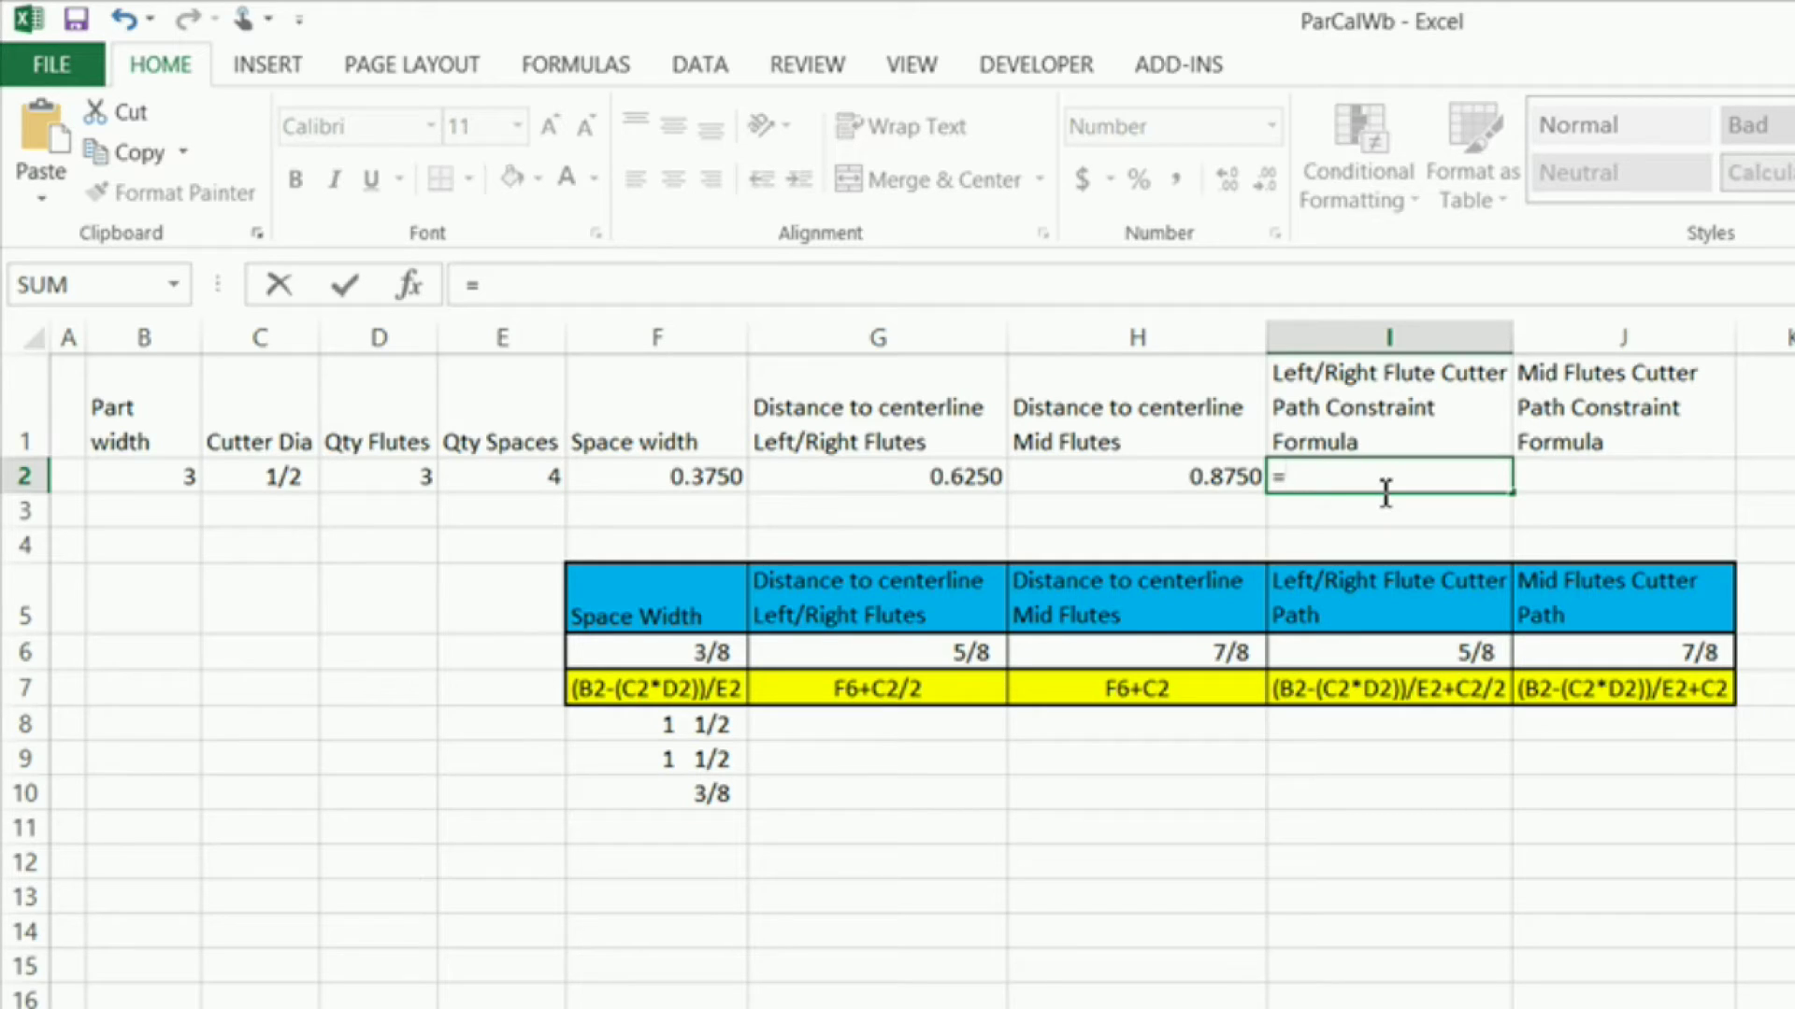
type("\"(W-(")
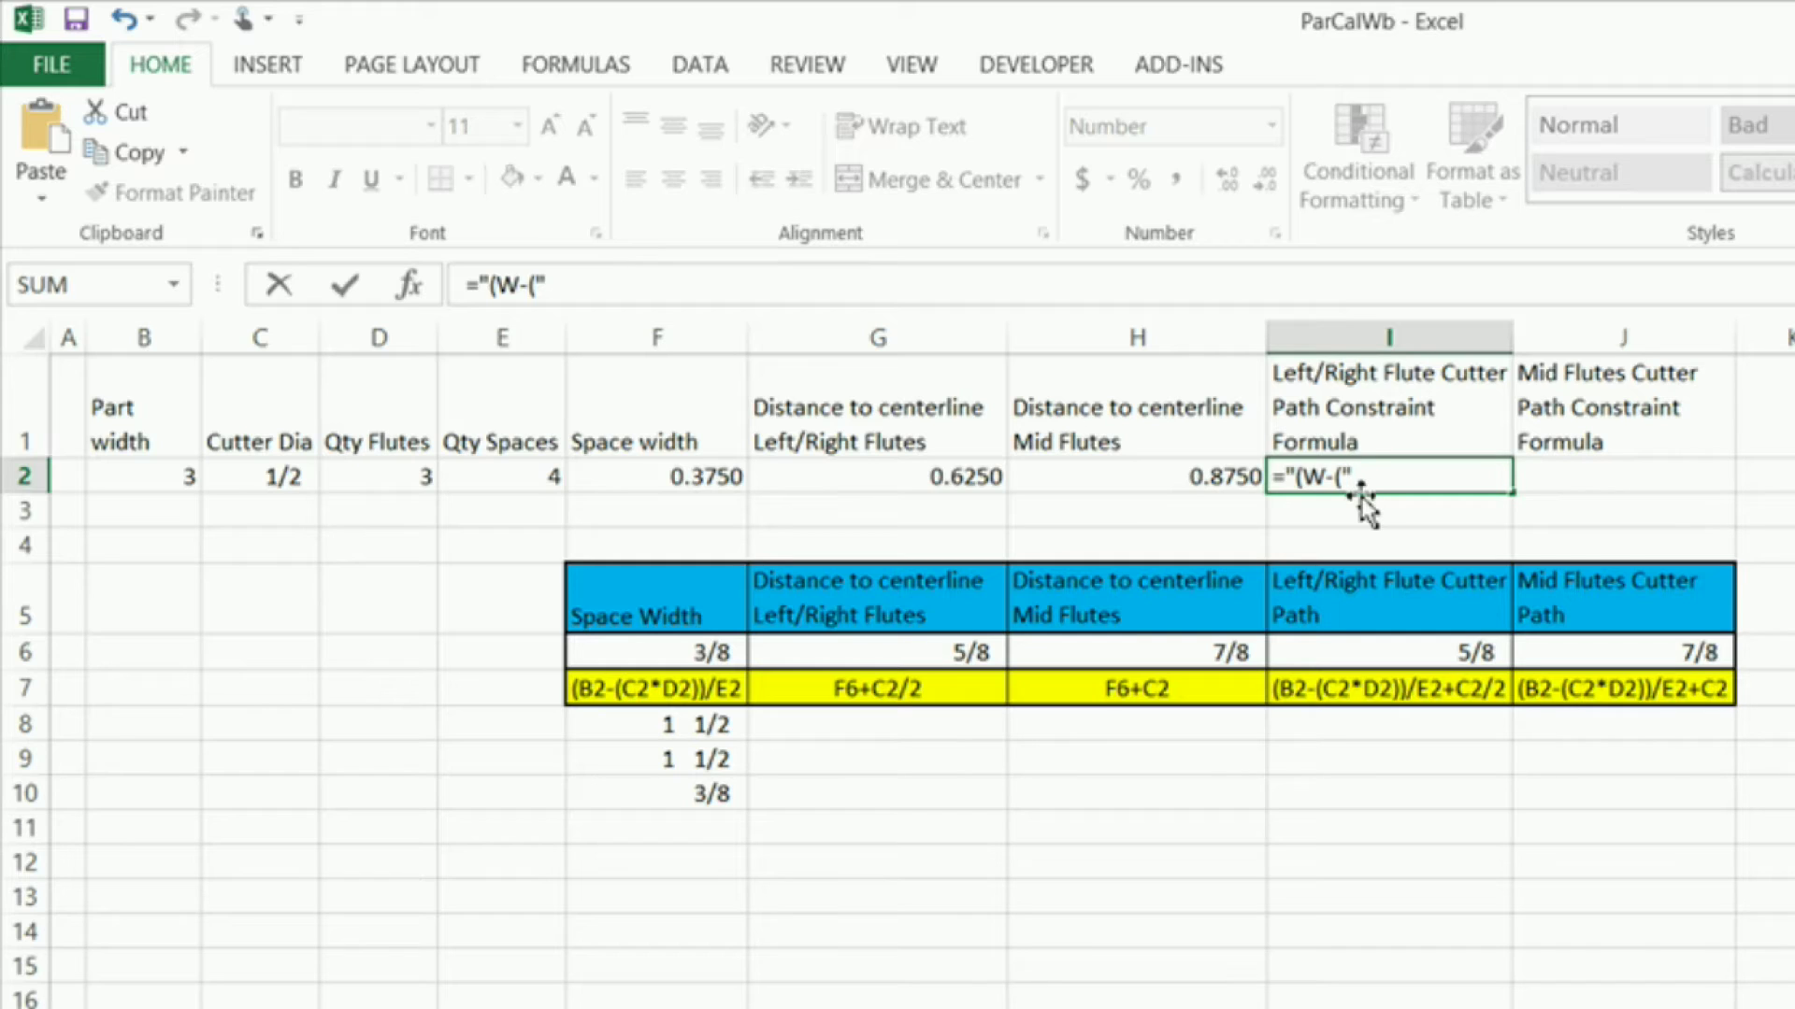
key("Return")
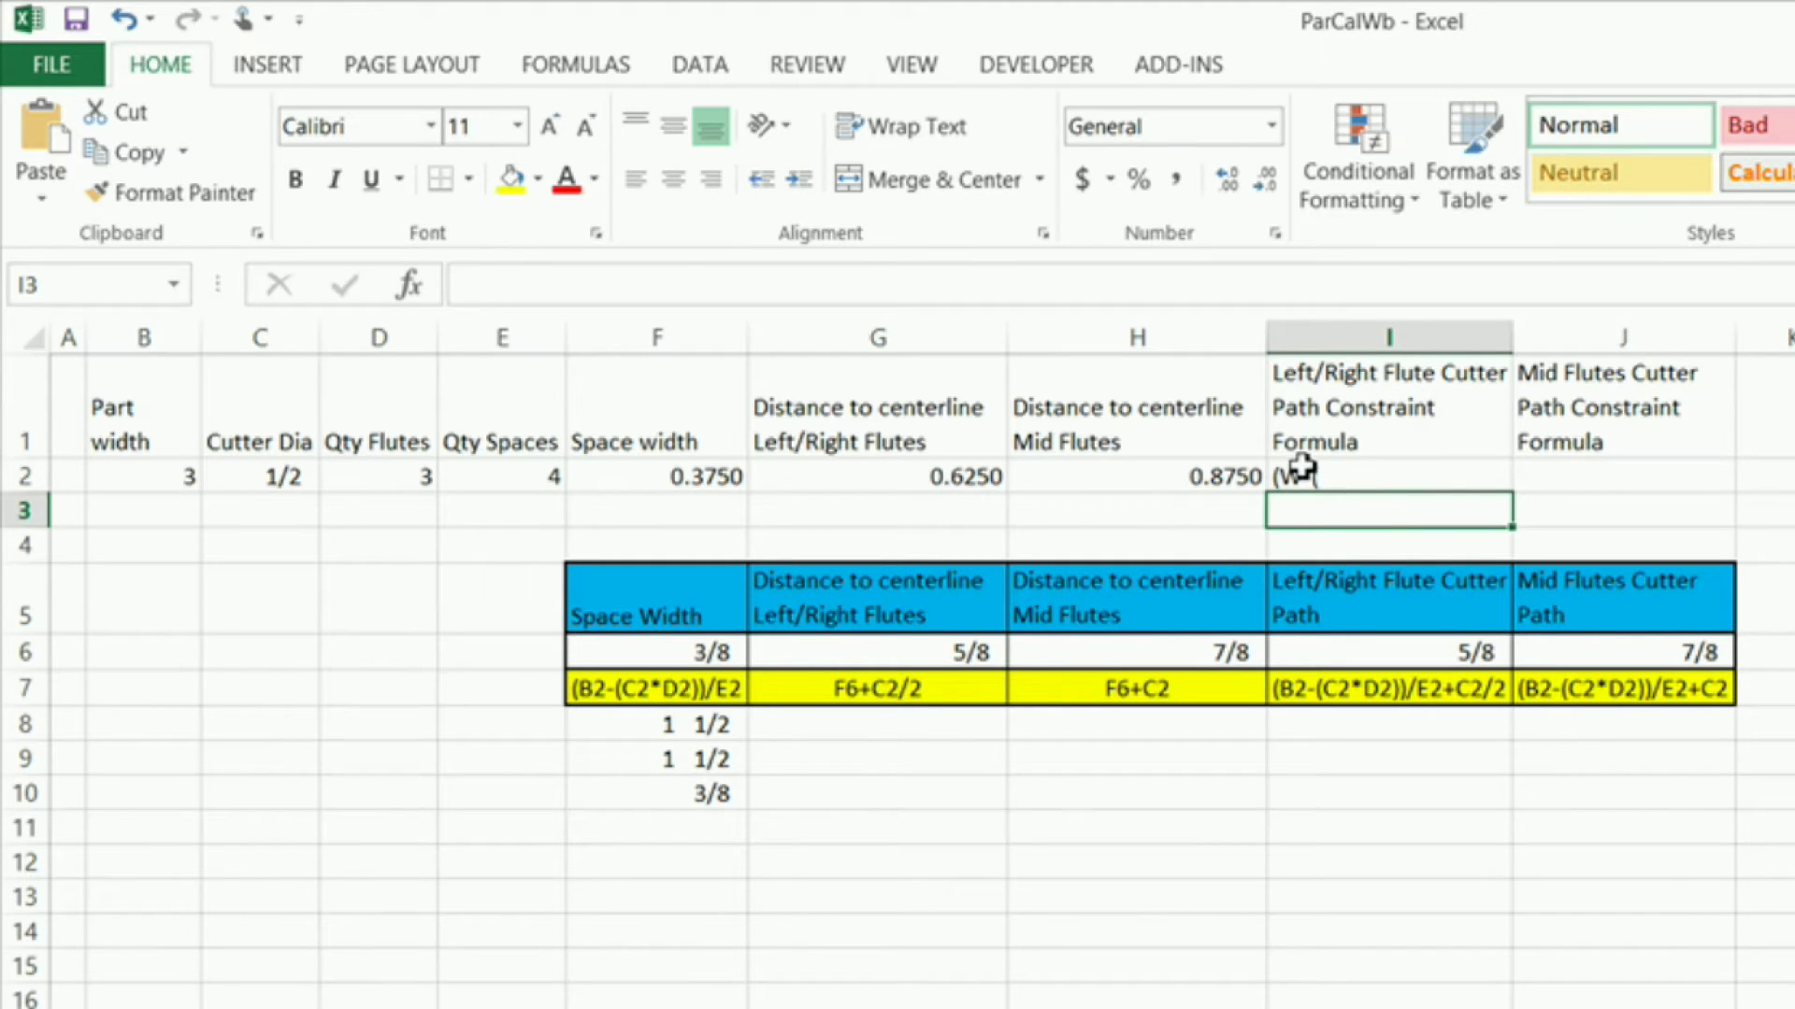
Extend the I2 text formula with the cutter diameter, a multiplication sign and the flute quantity by appending &C2&"*"&D2&
left_click(1304, 480)
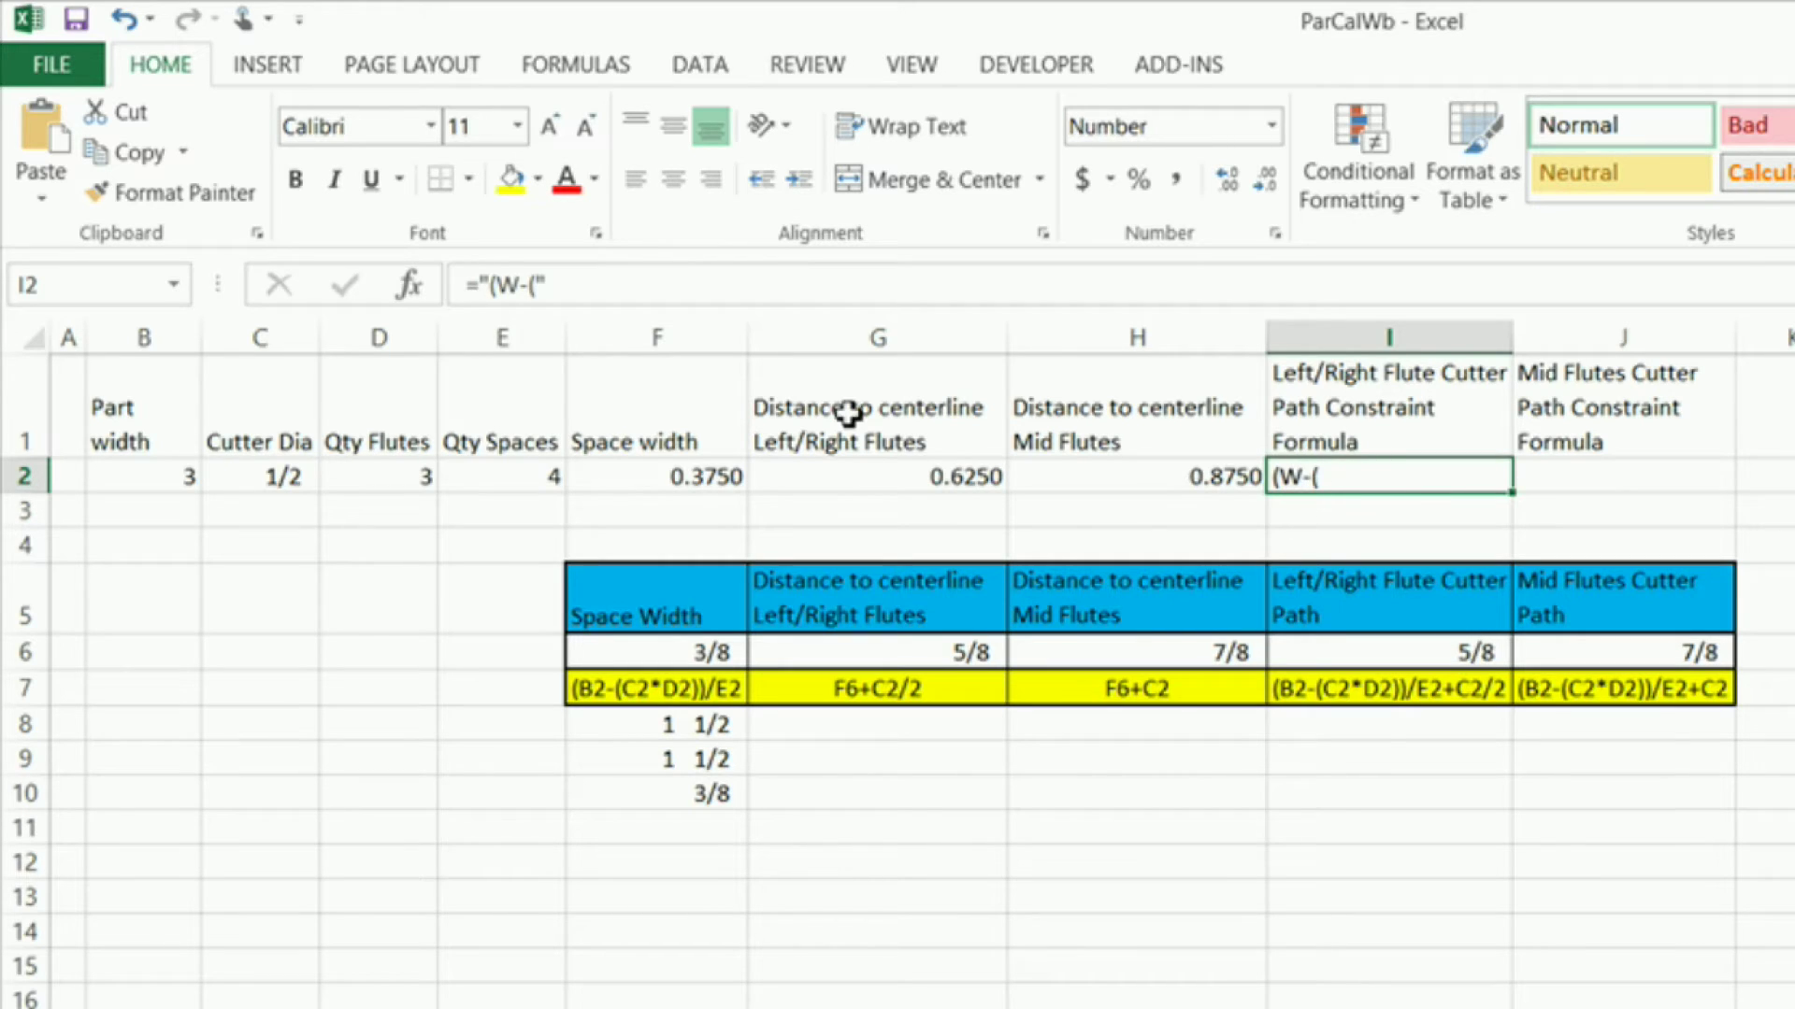
left_click(579, 286)
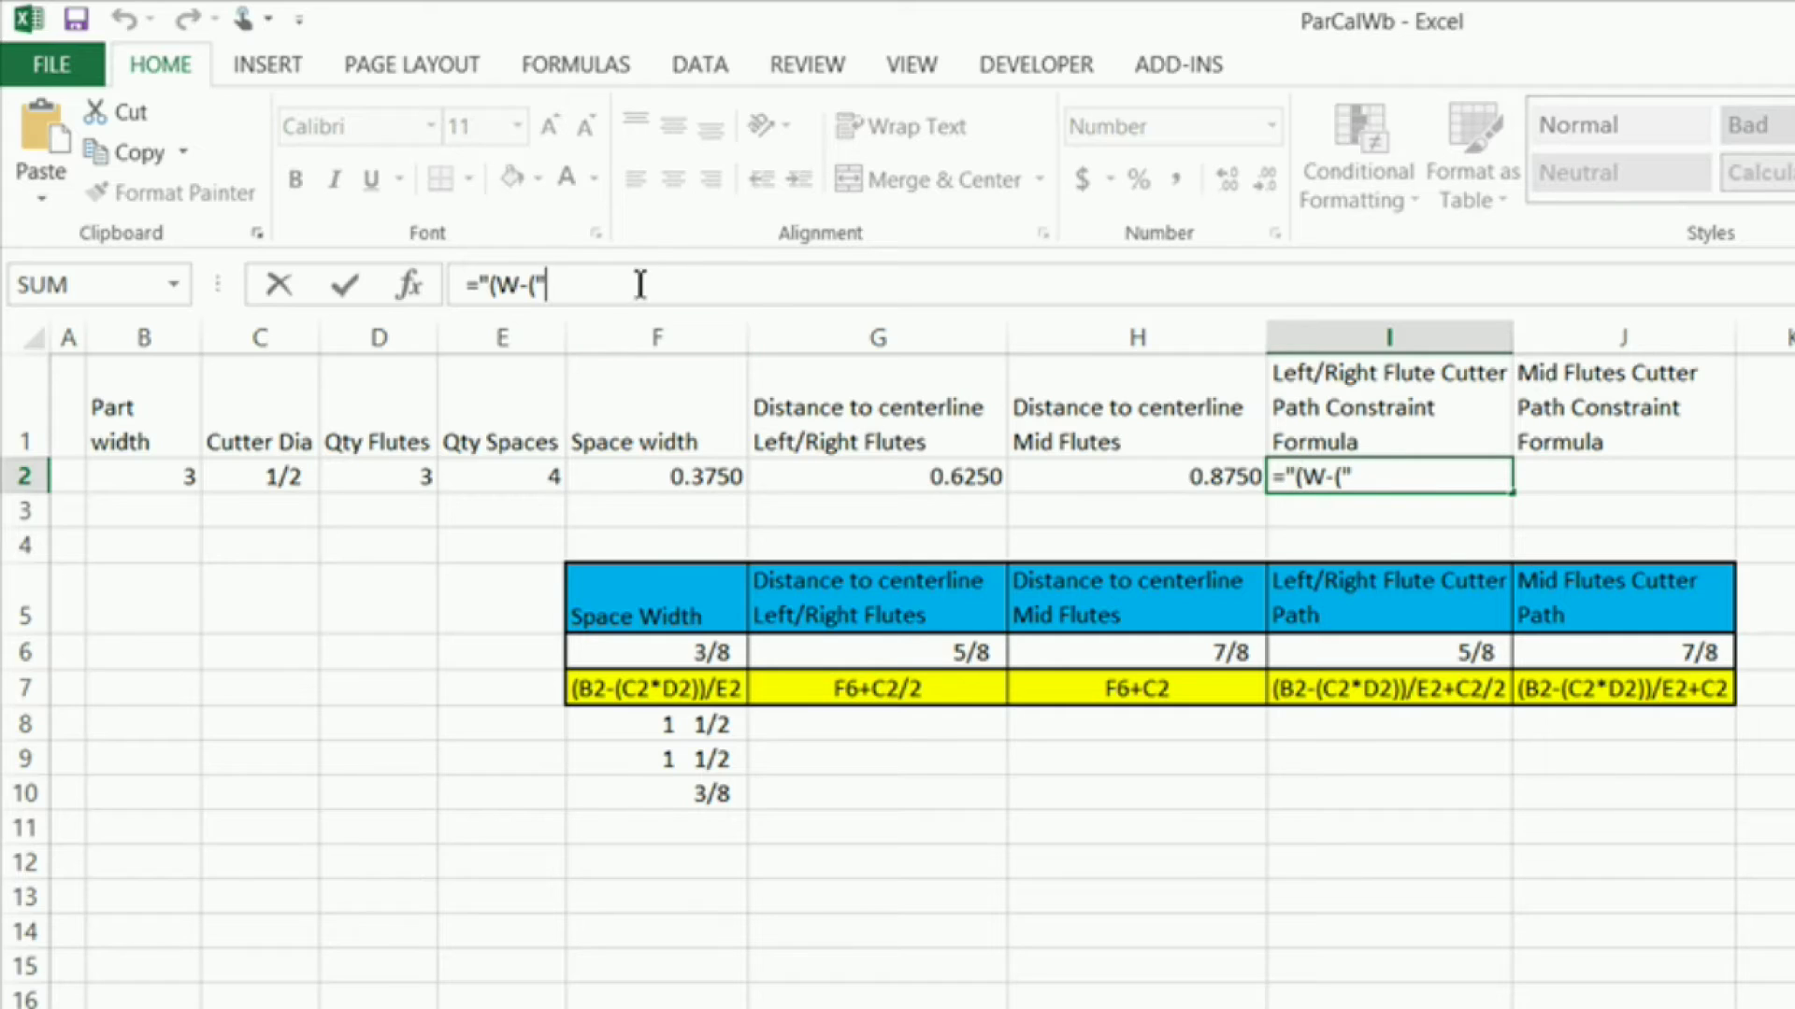
left_click(1363, 477)
type("&")
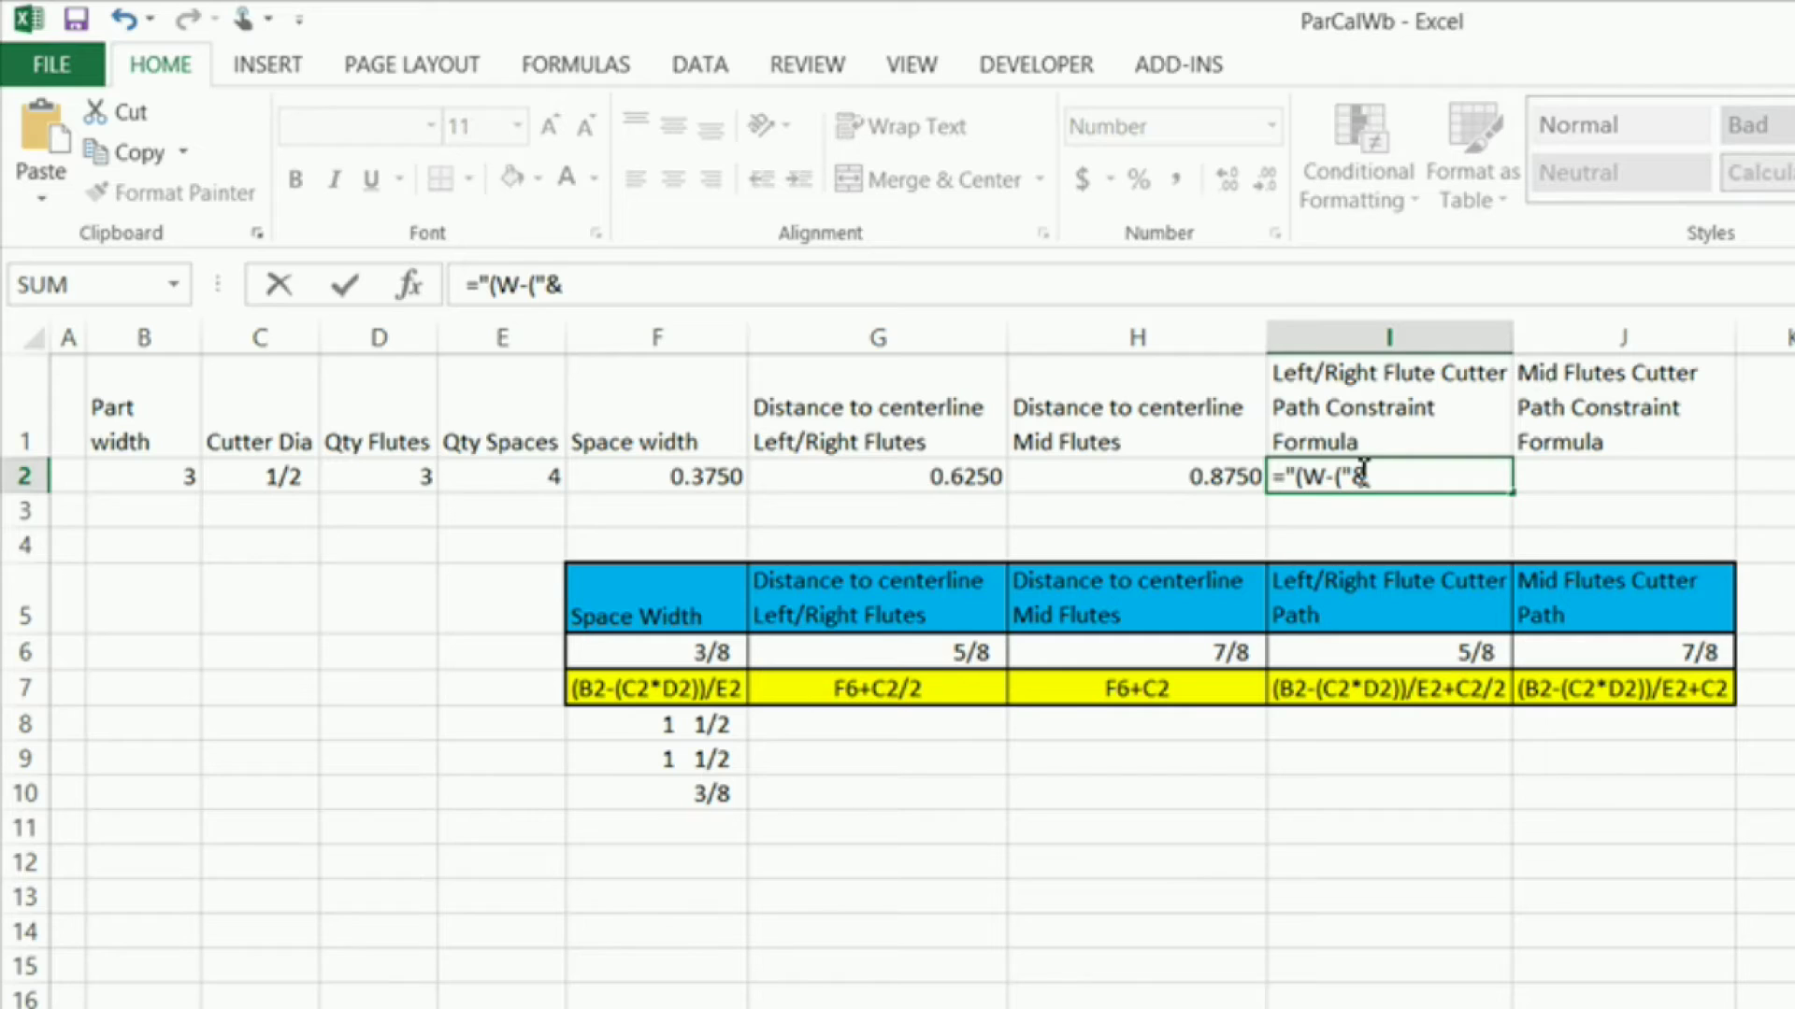
left_click(277, 479)
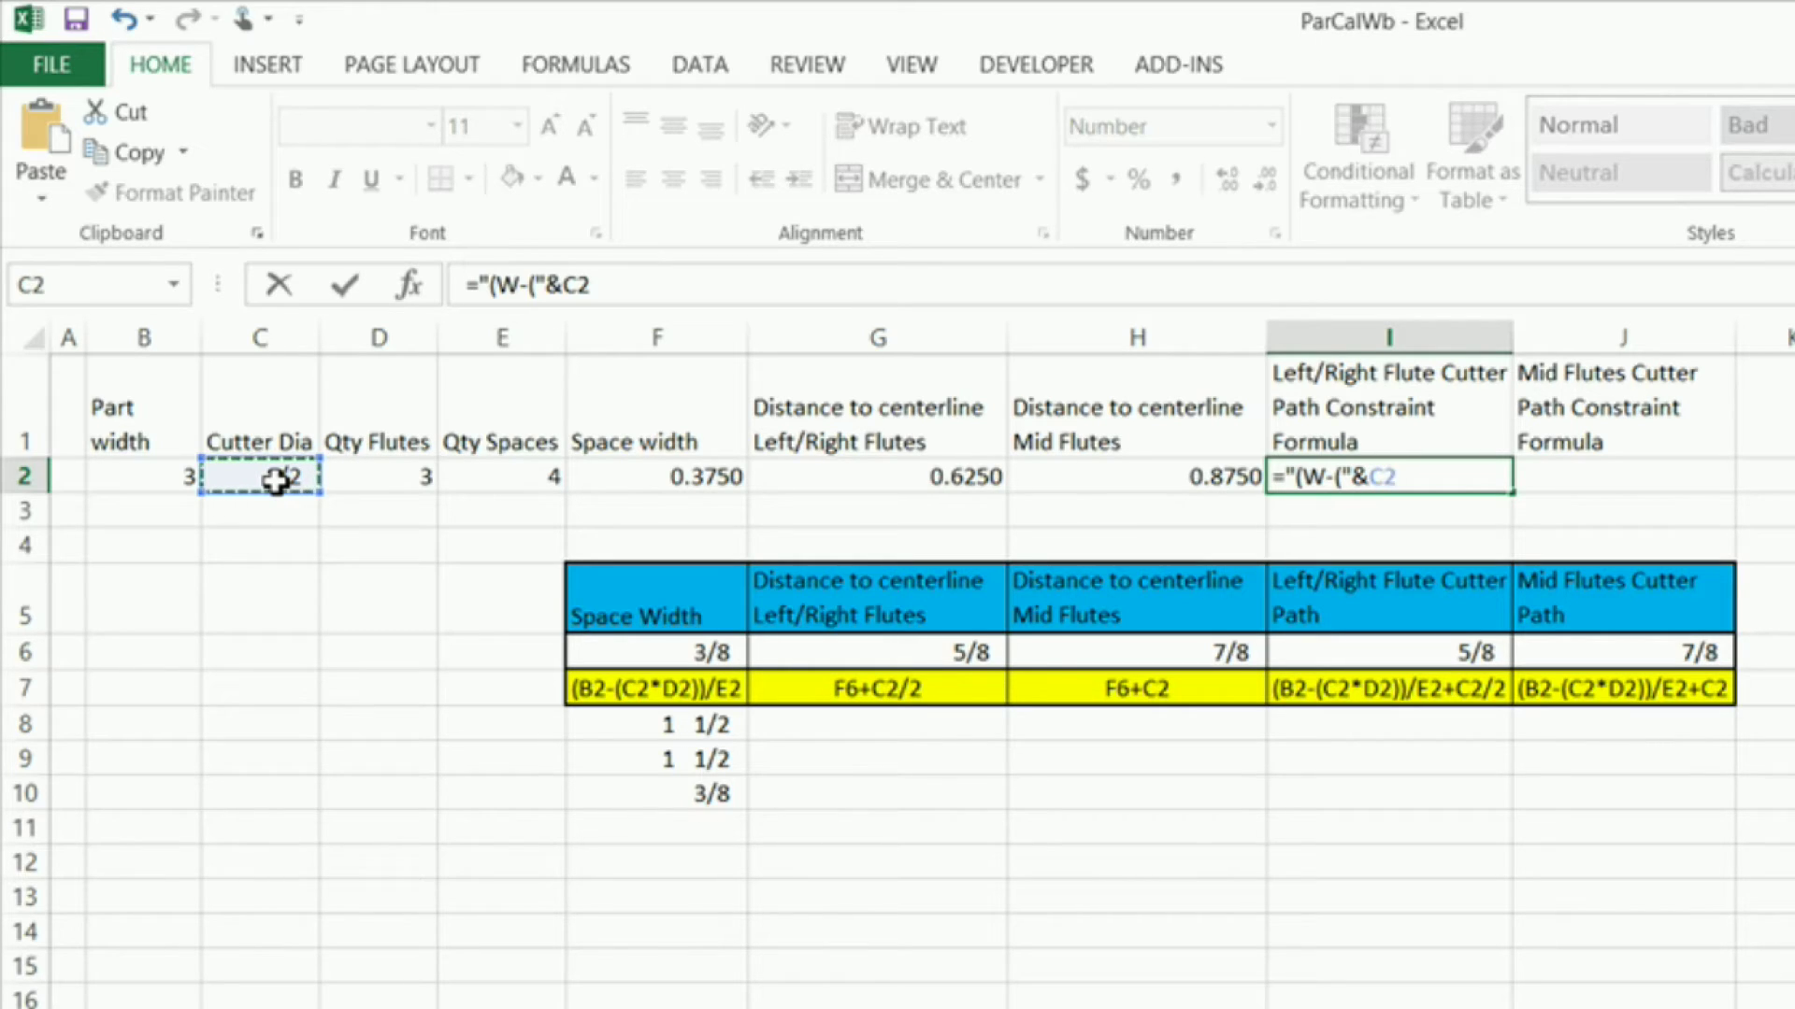
type("&")
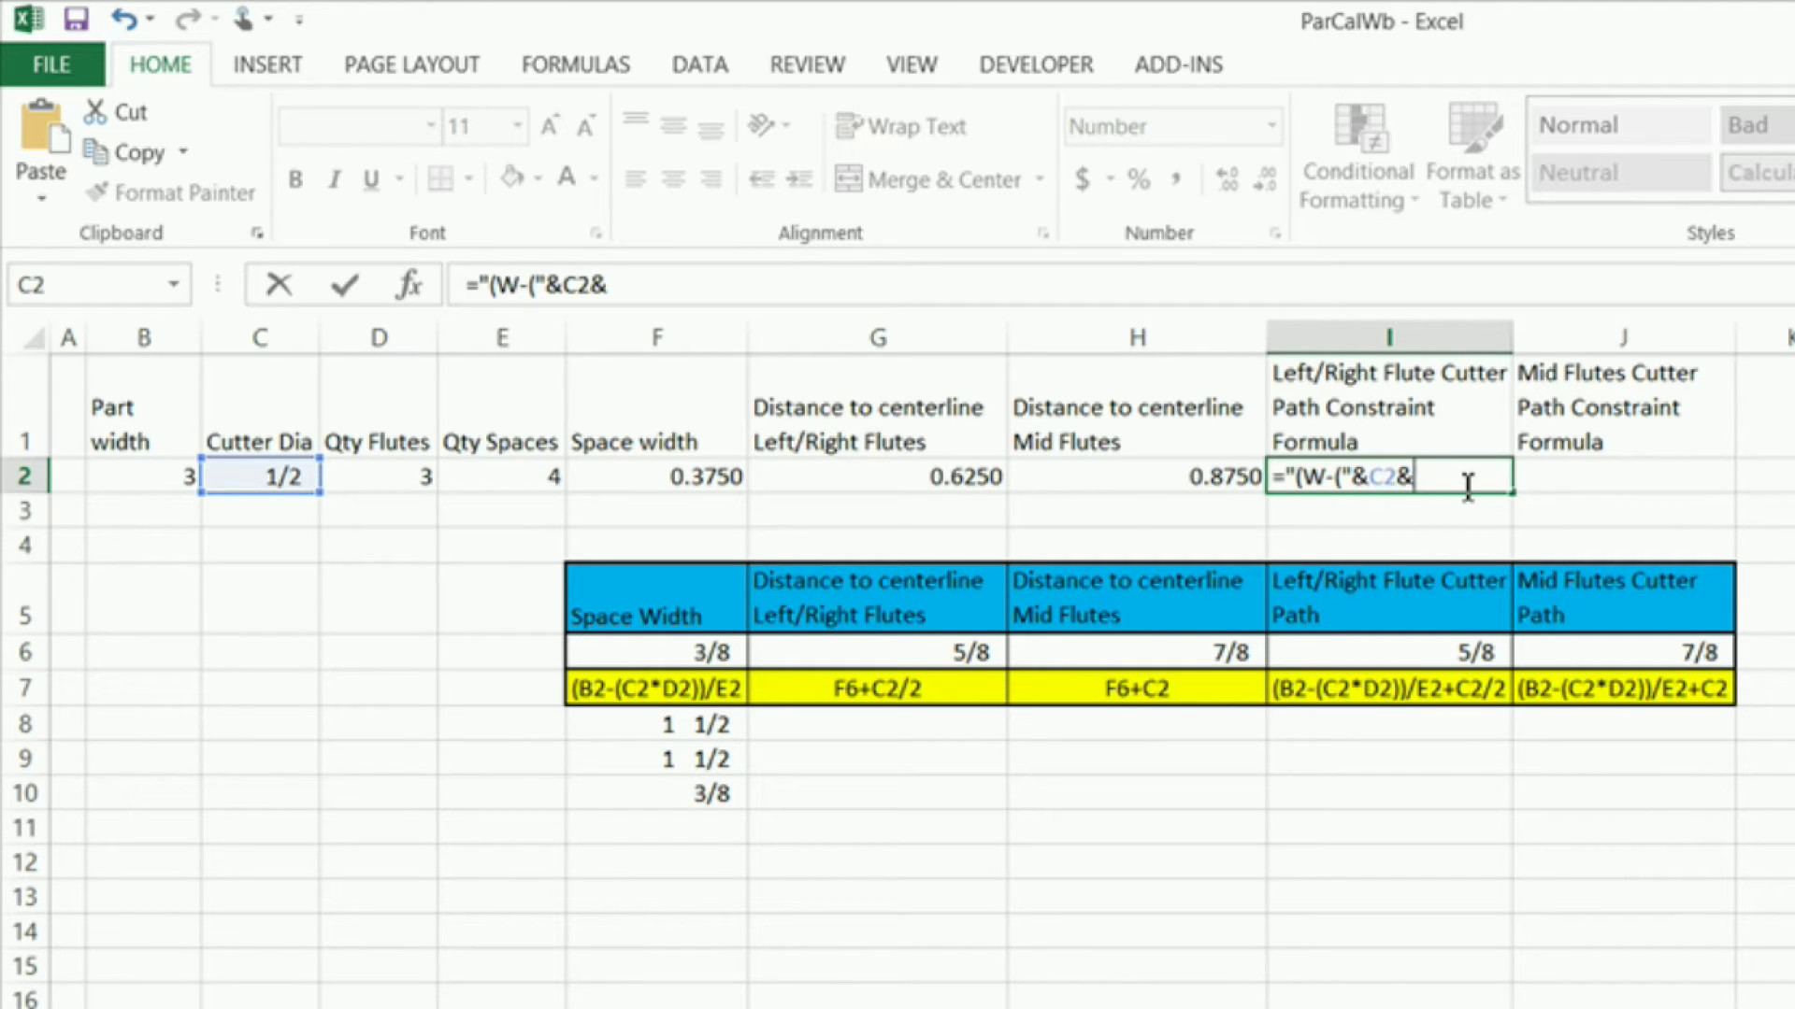
type("\"*\"")
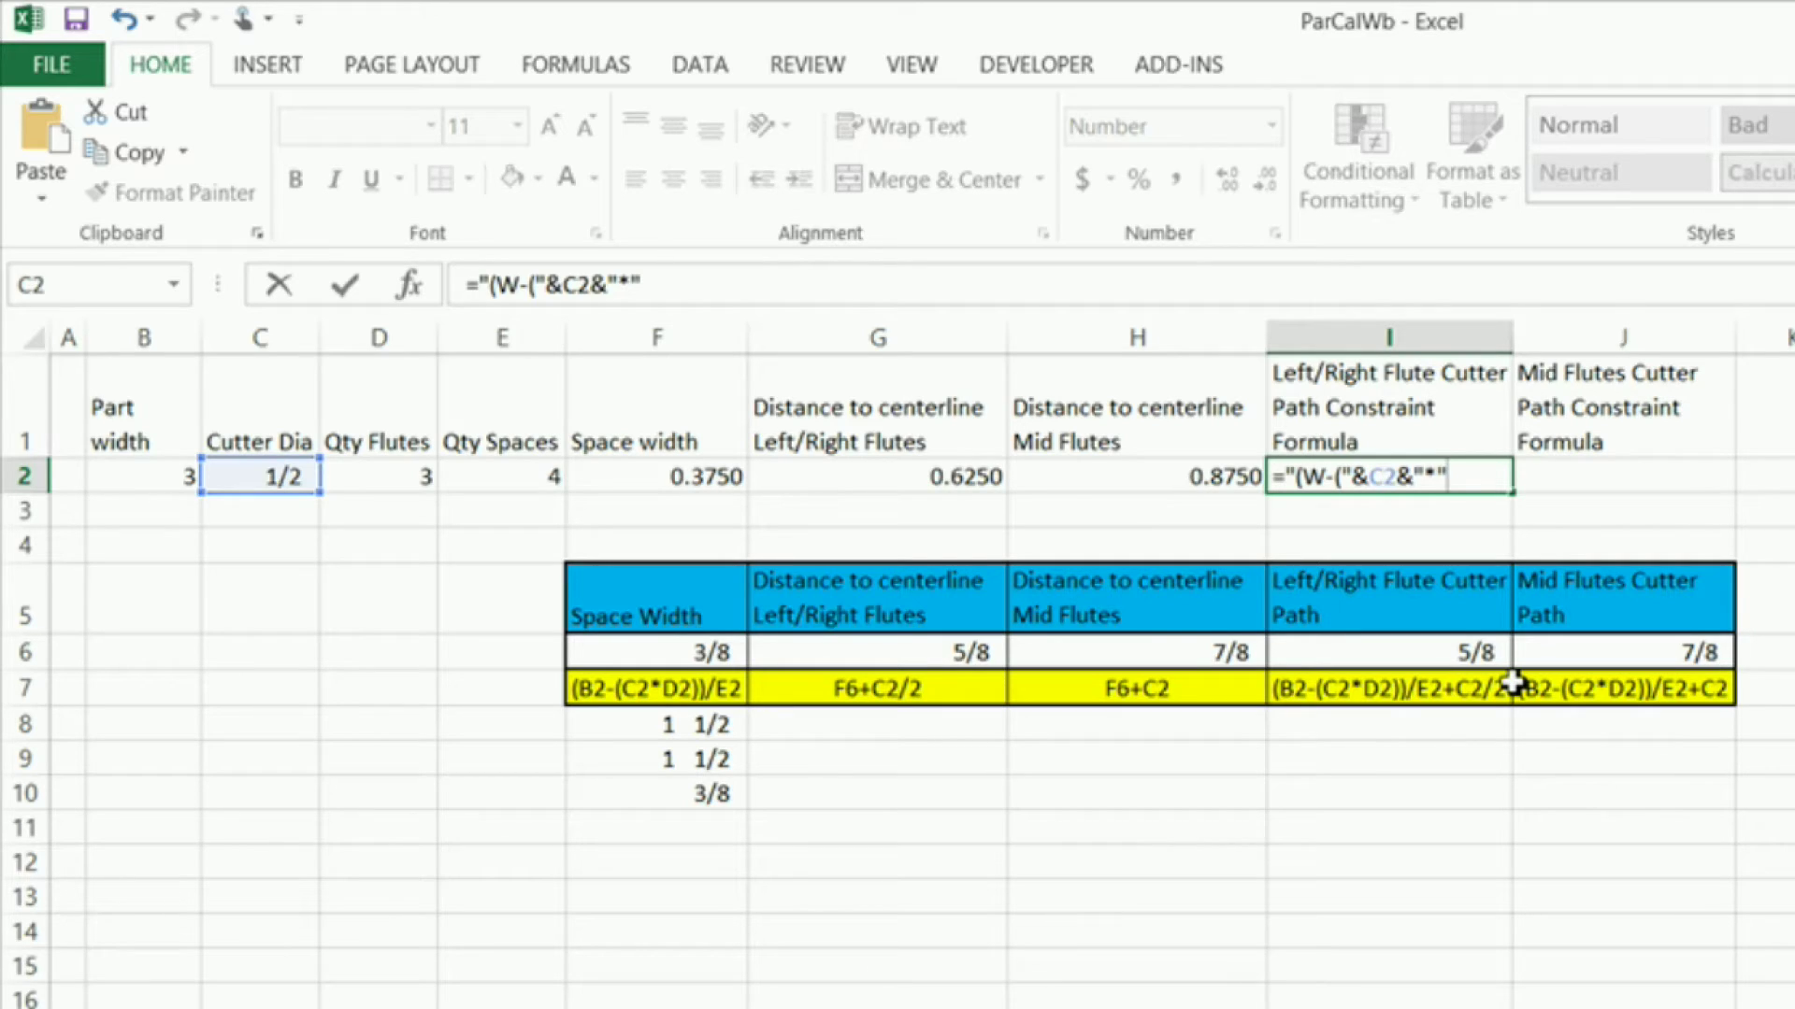
type("&")
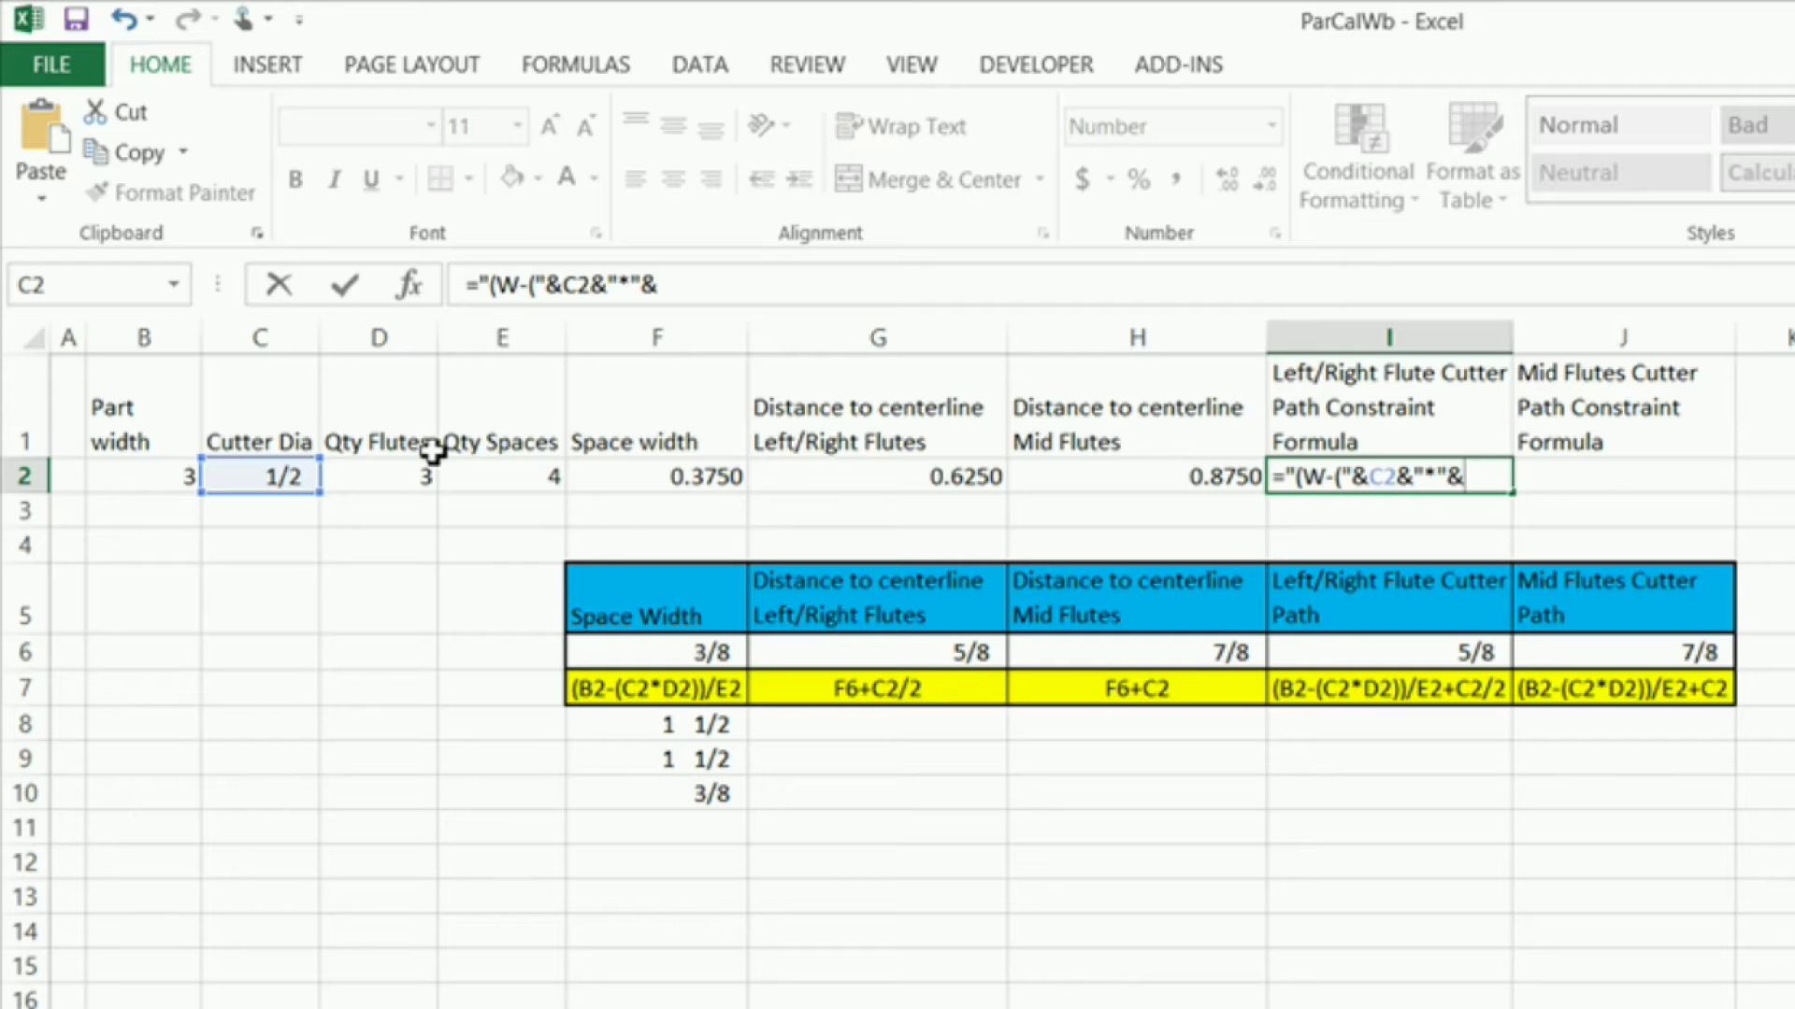
left_click(395, 478)
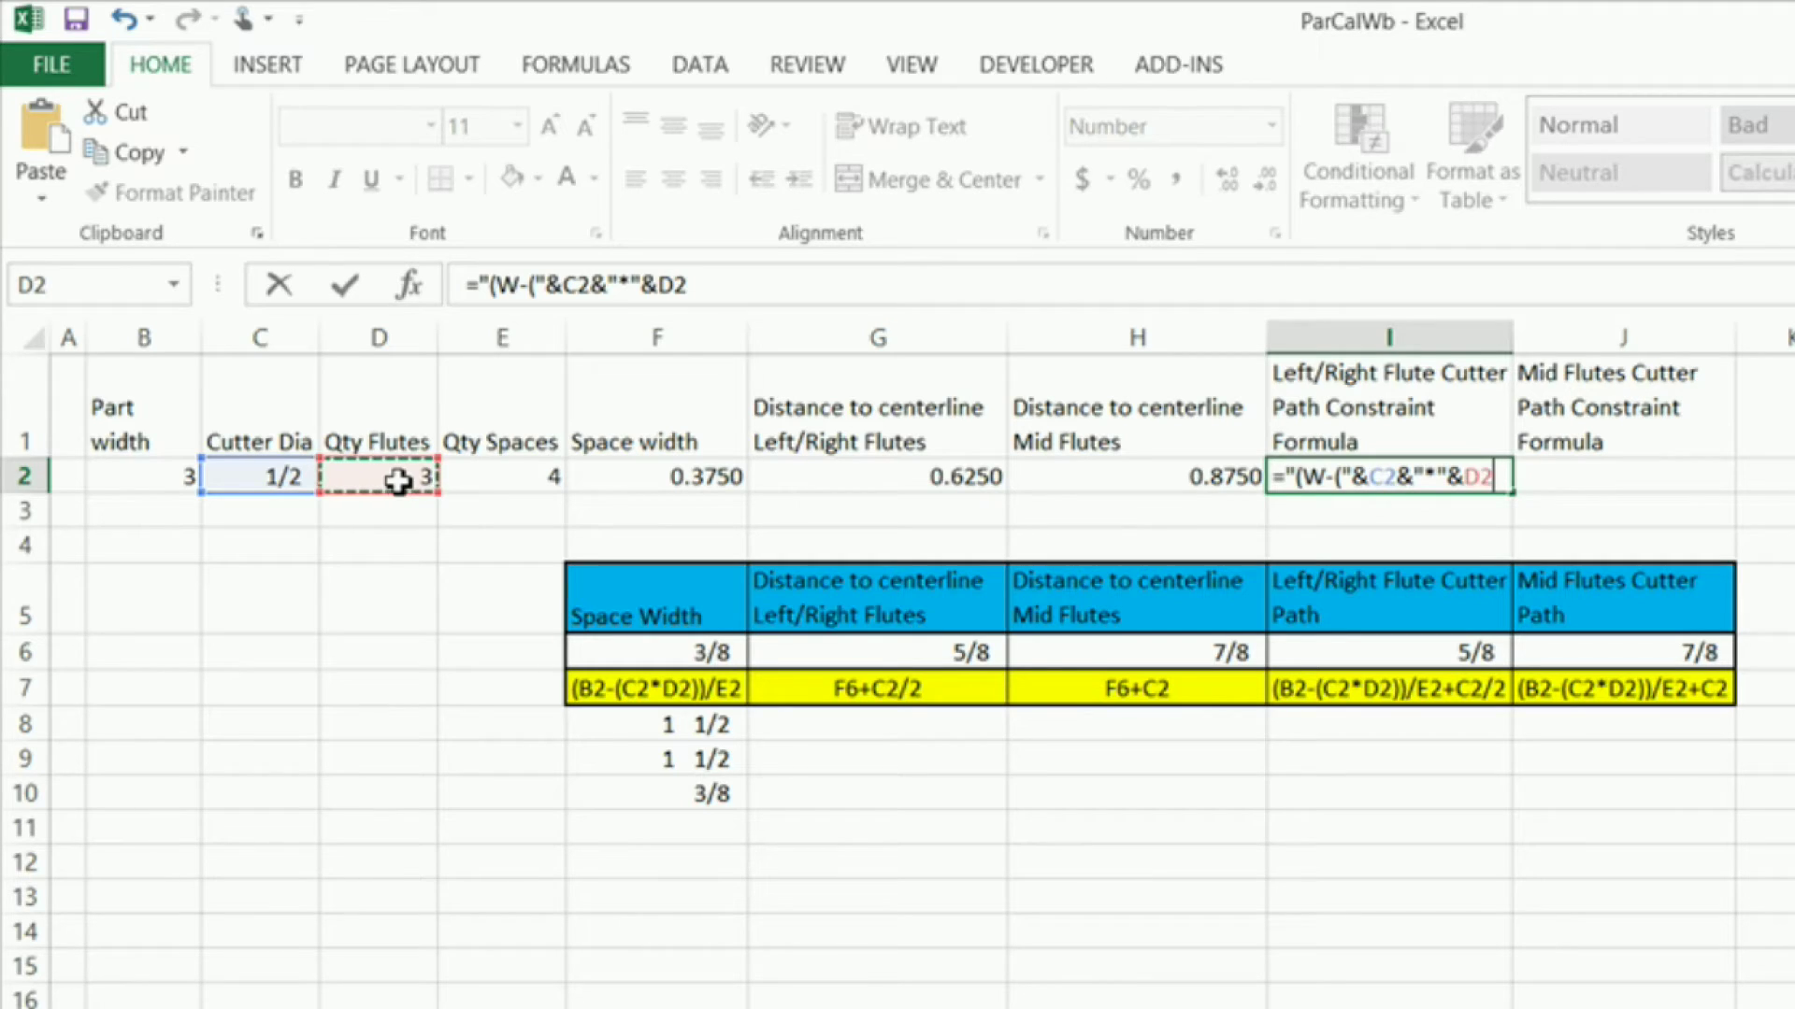
type("&")
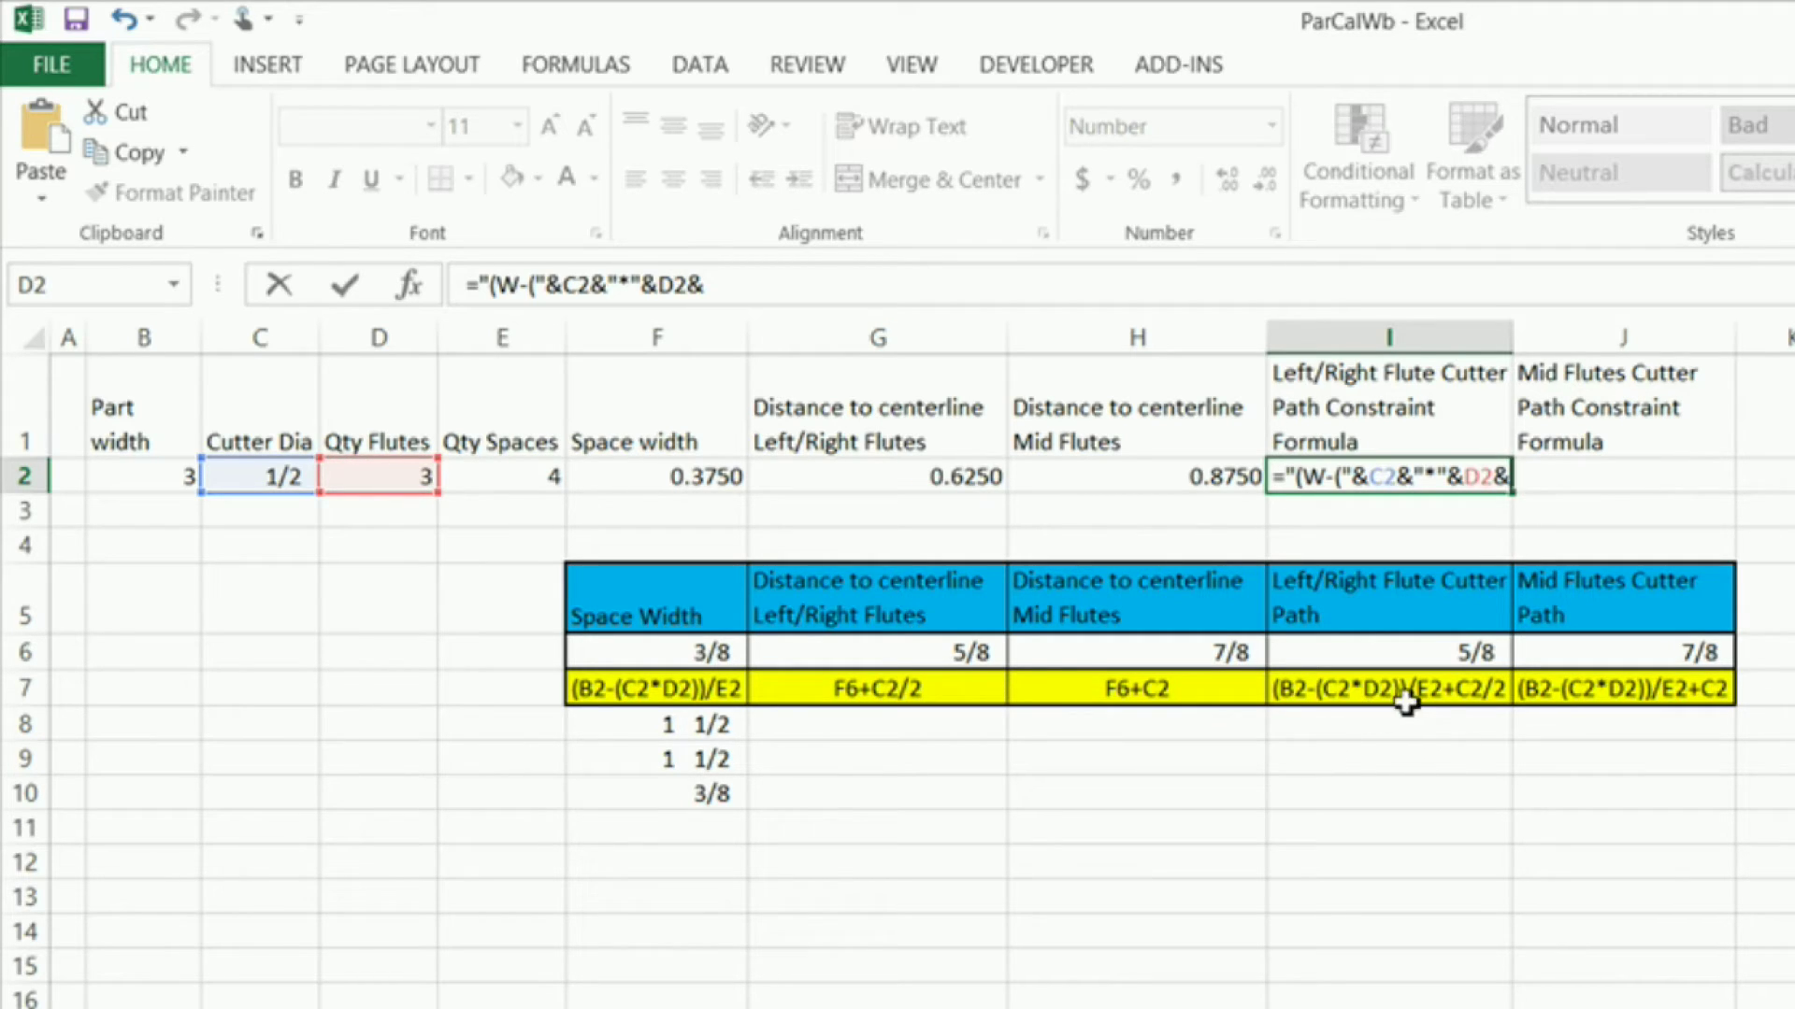
Close the brackets in the I2 text formula and divide by the quantity of spaces by appending "))/"&E2&
type("\"))/")
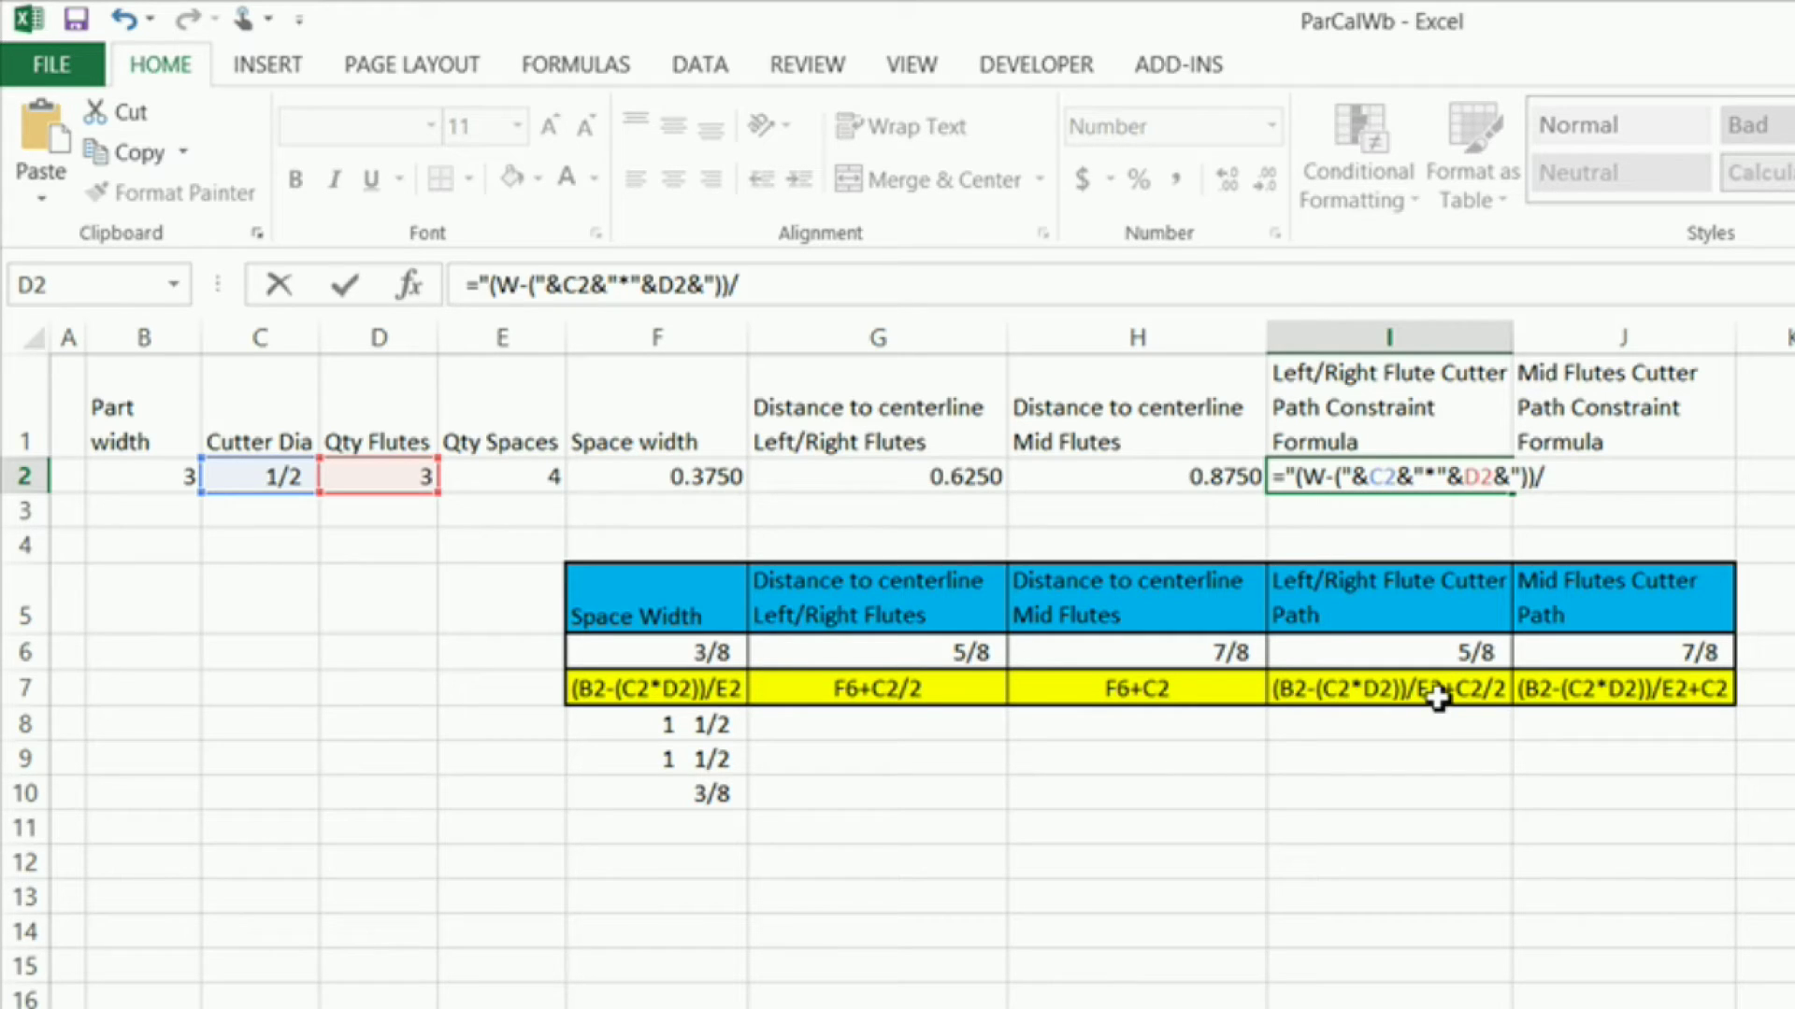
type("&")
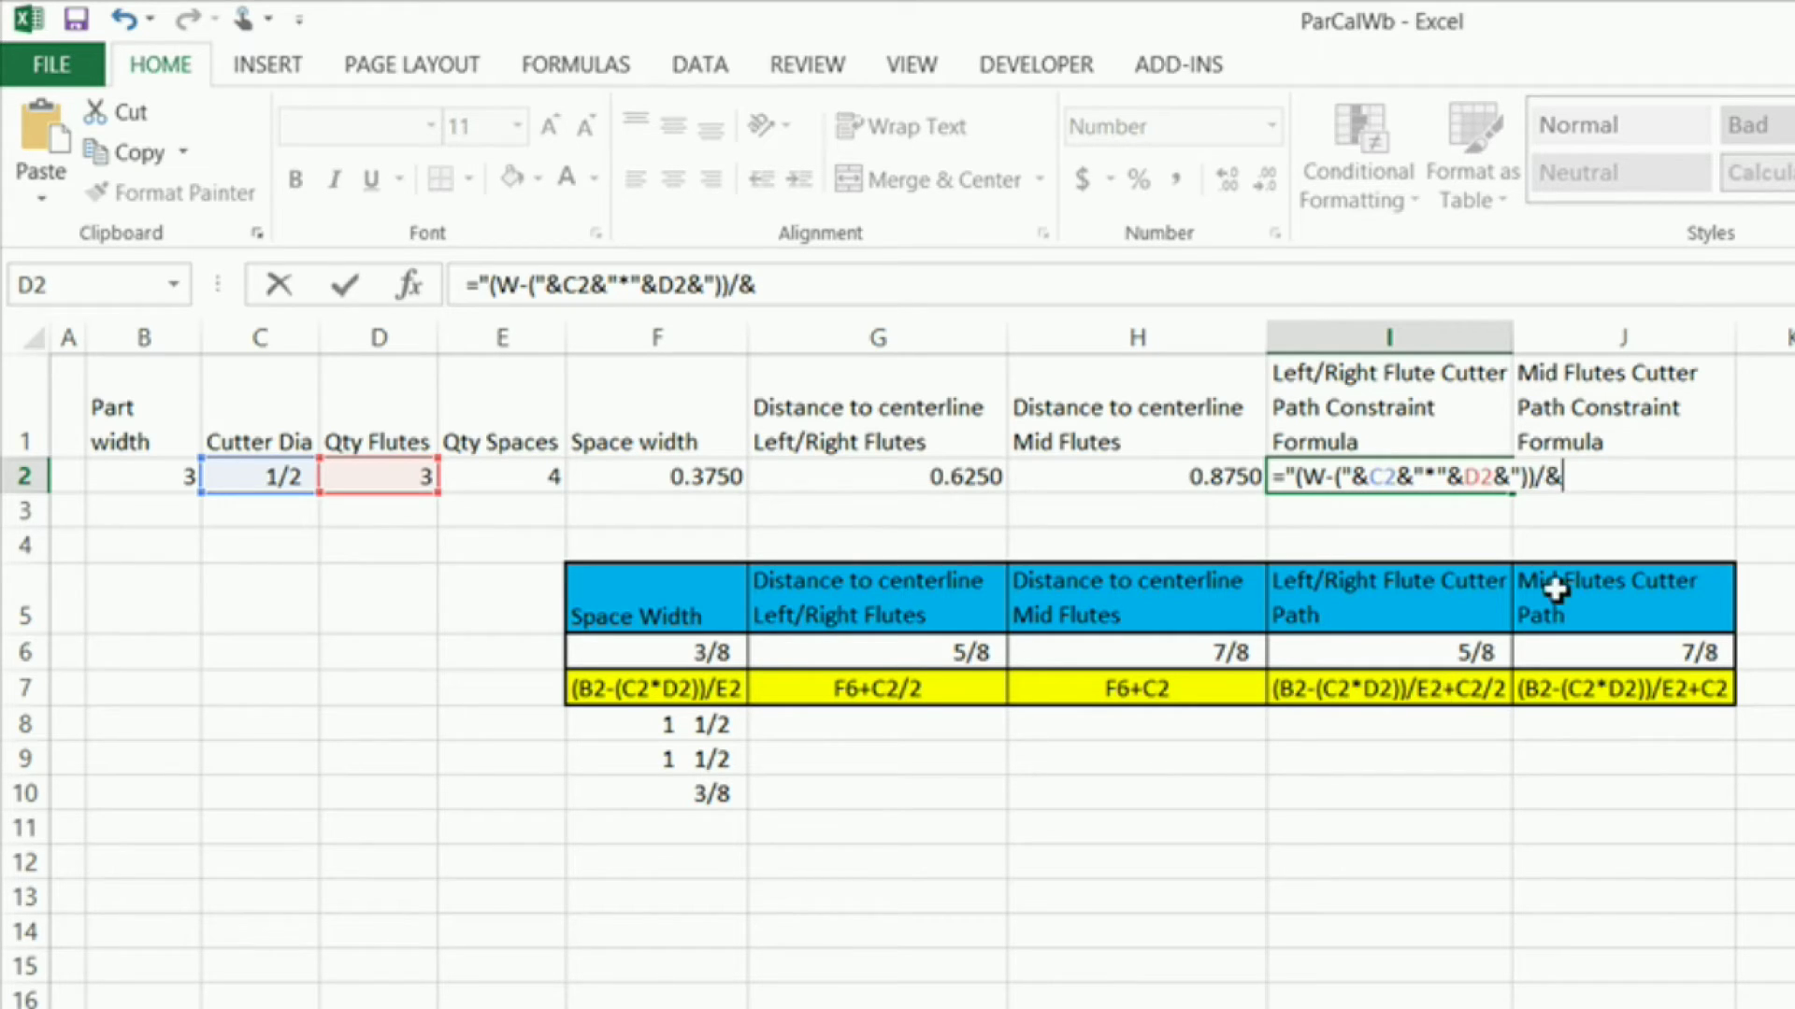
left_click(1554, 483)
type("\"")
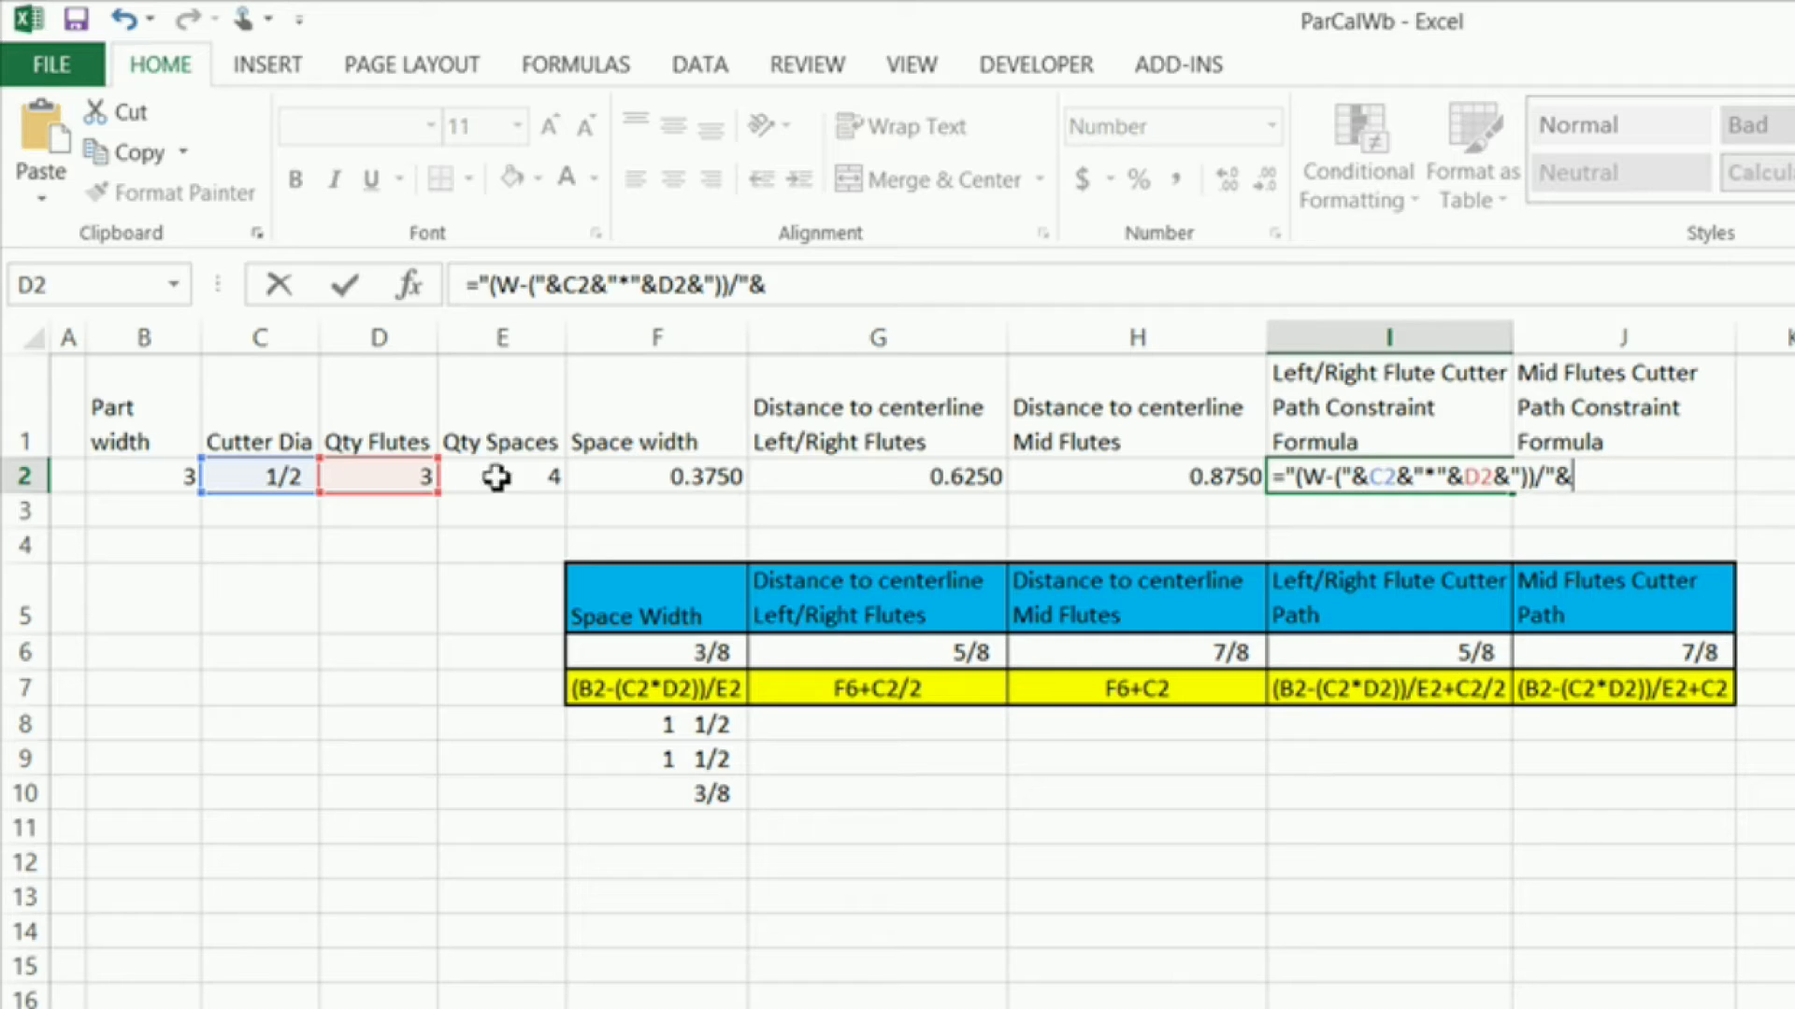
left_click(509, 476)
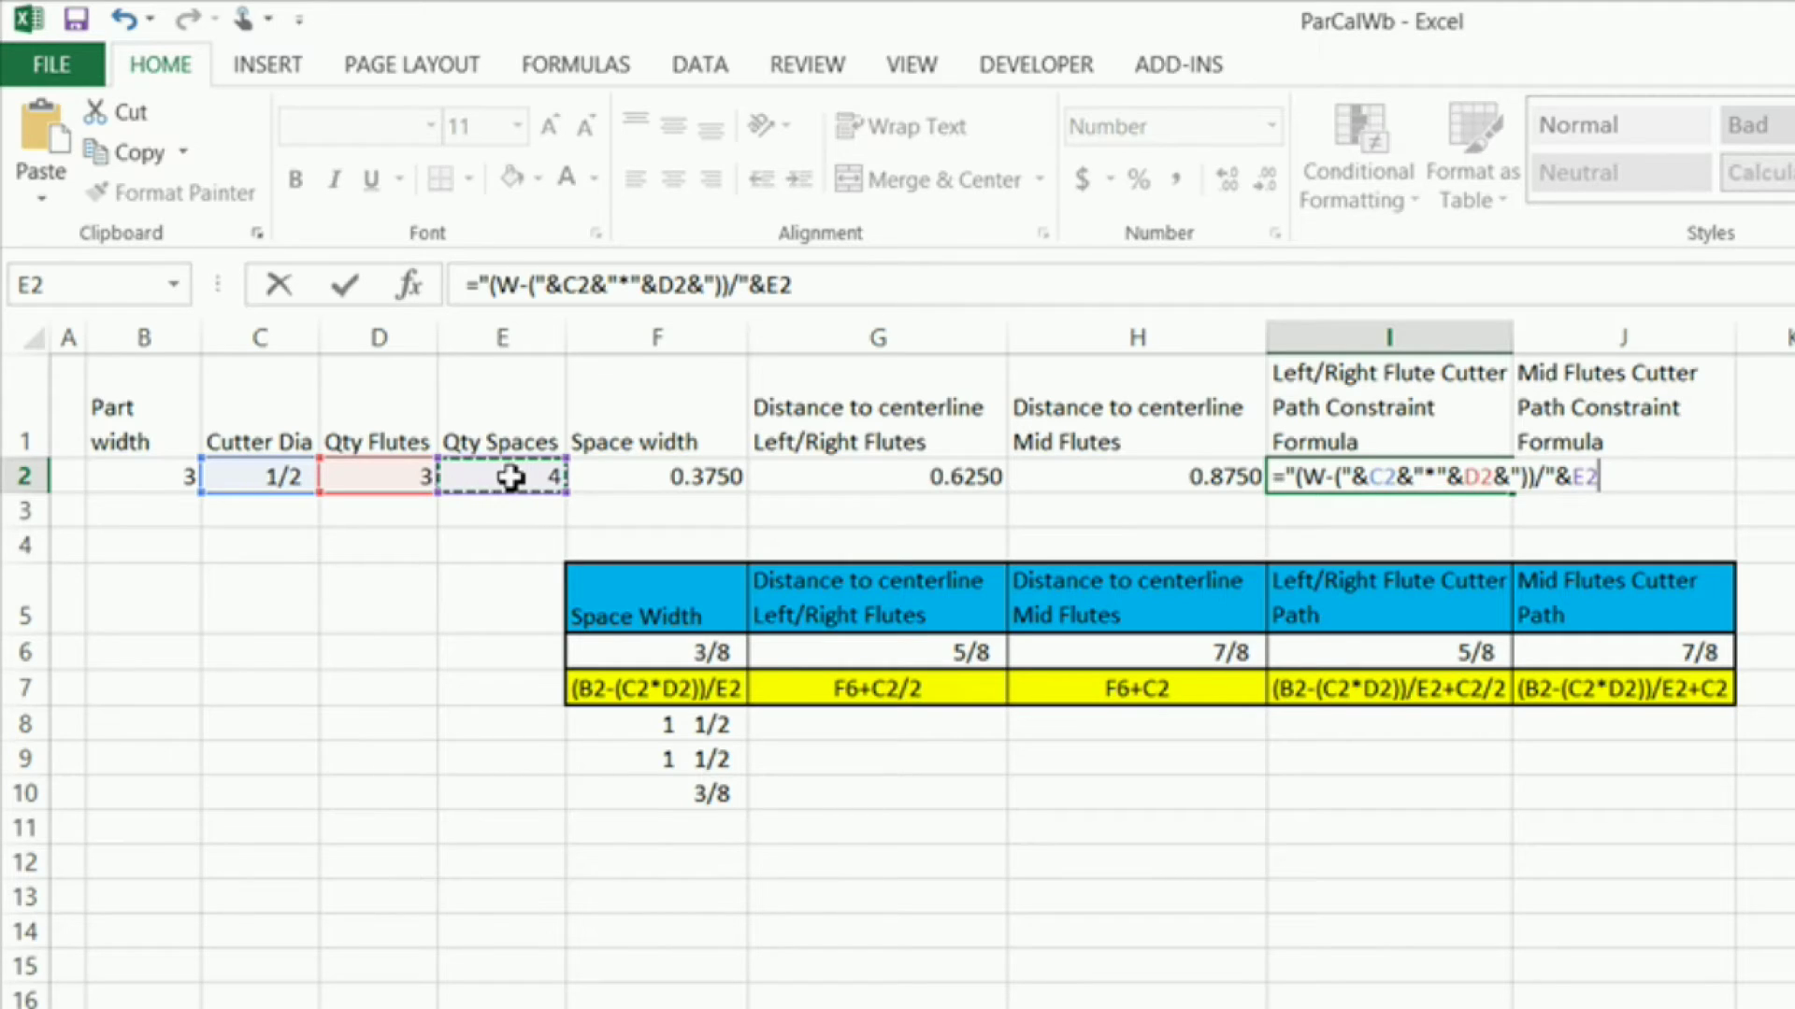
type("&")
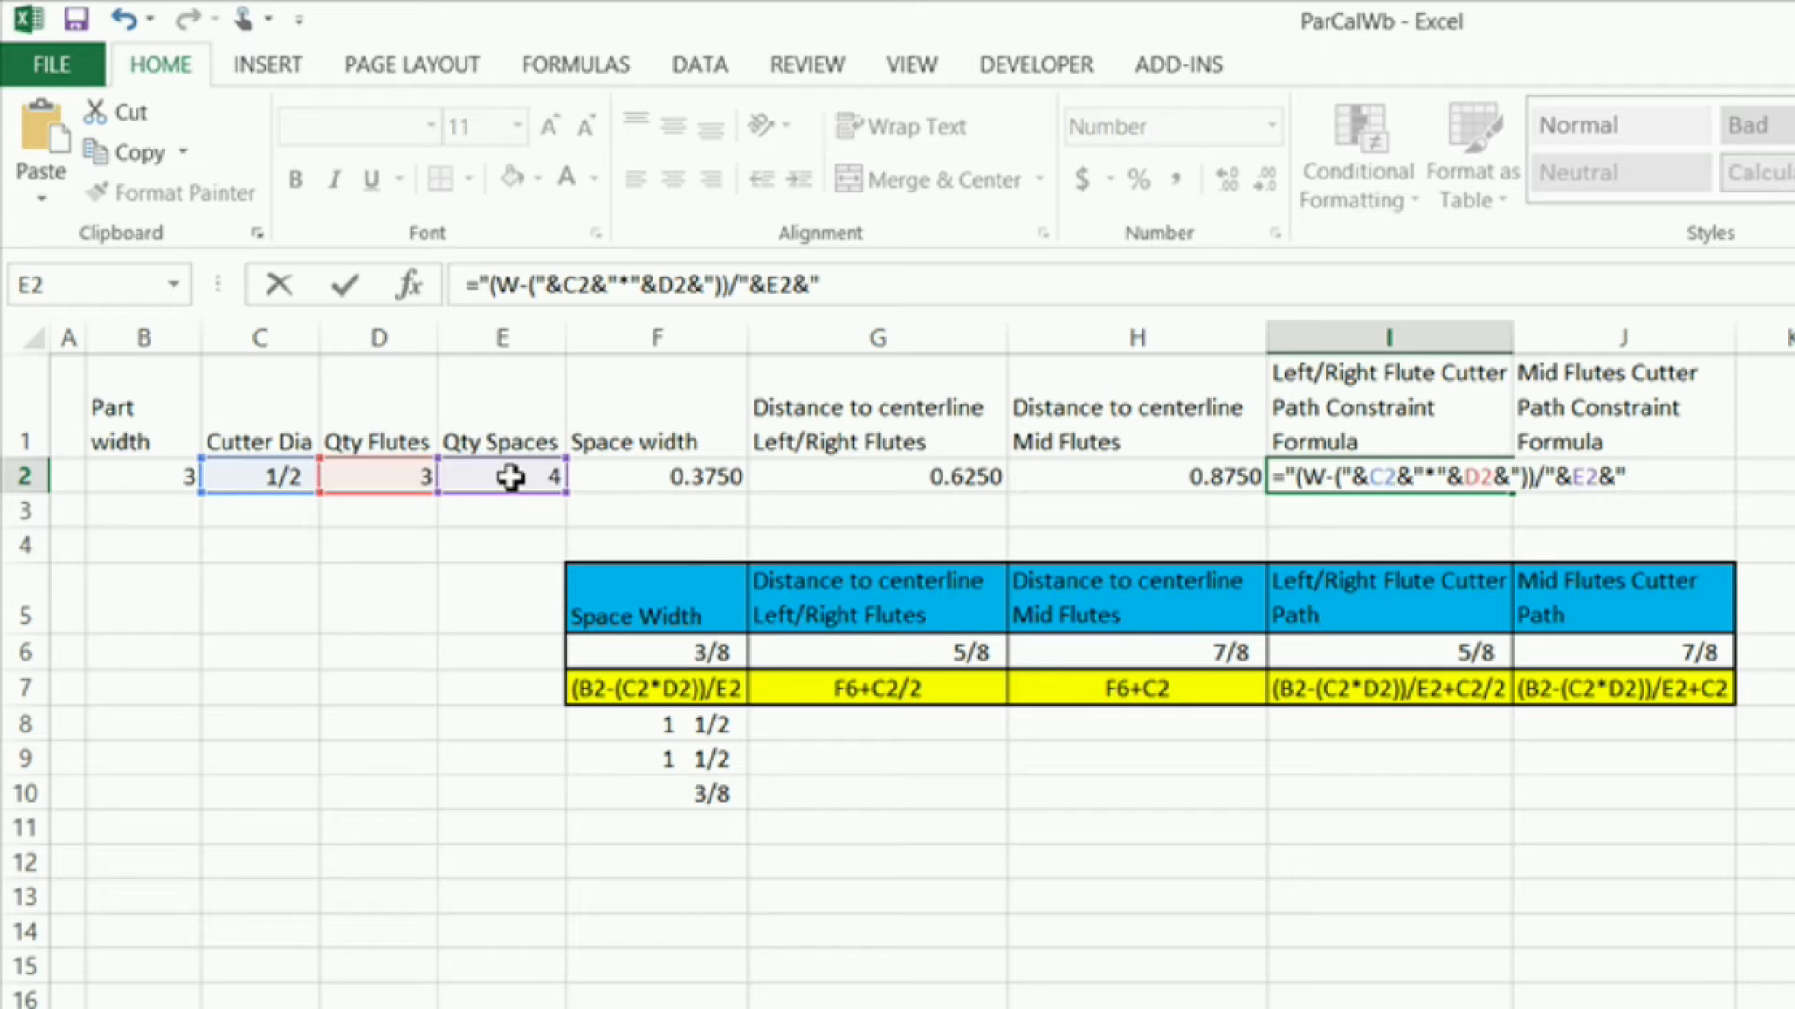
Complete the I2 formula with half the cutter diameter by appending "+"&C2&"/2", and inspect the resulting constraint text
type("\"+\"&")
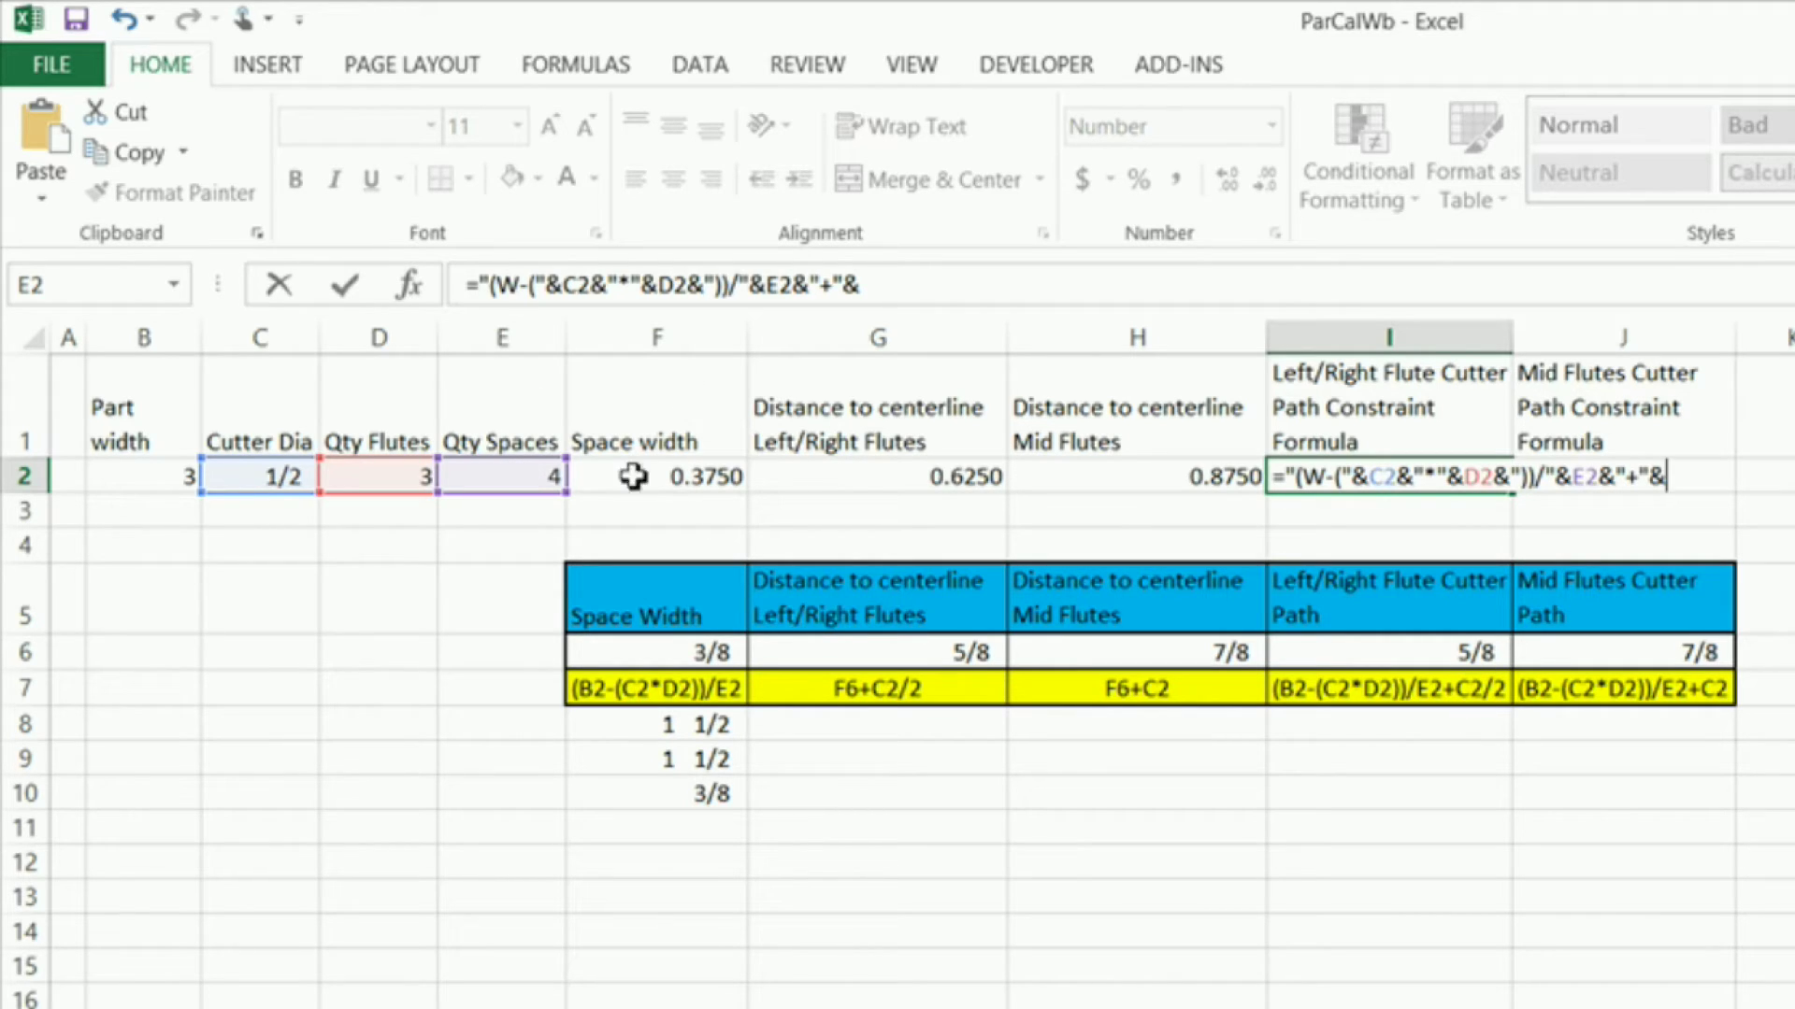
left_click(252, 476)
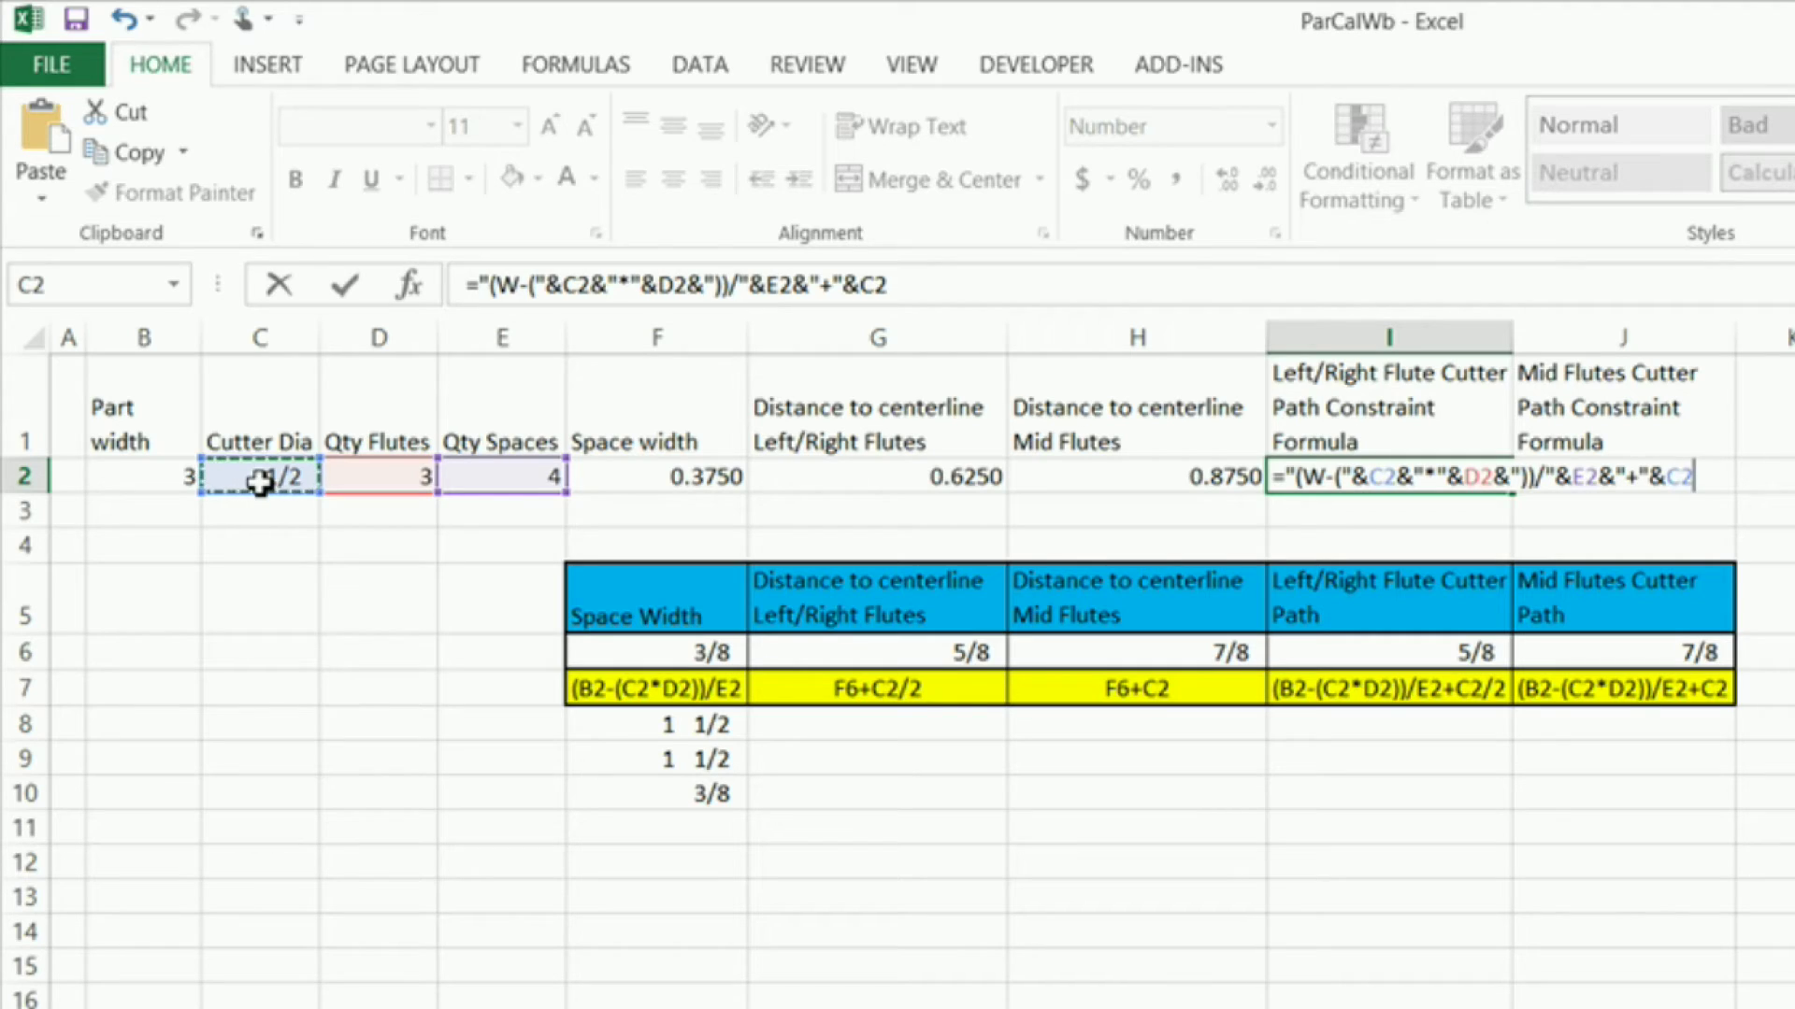
type("&")
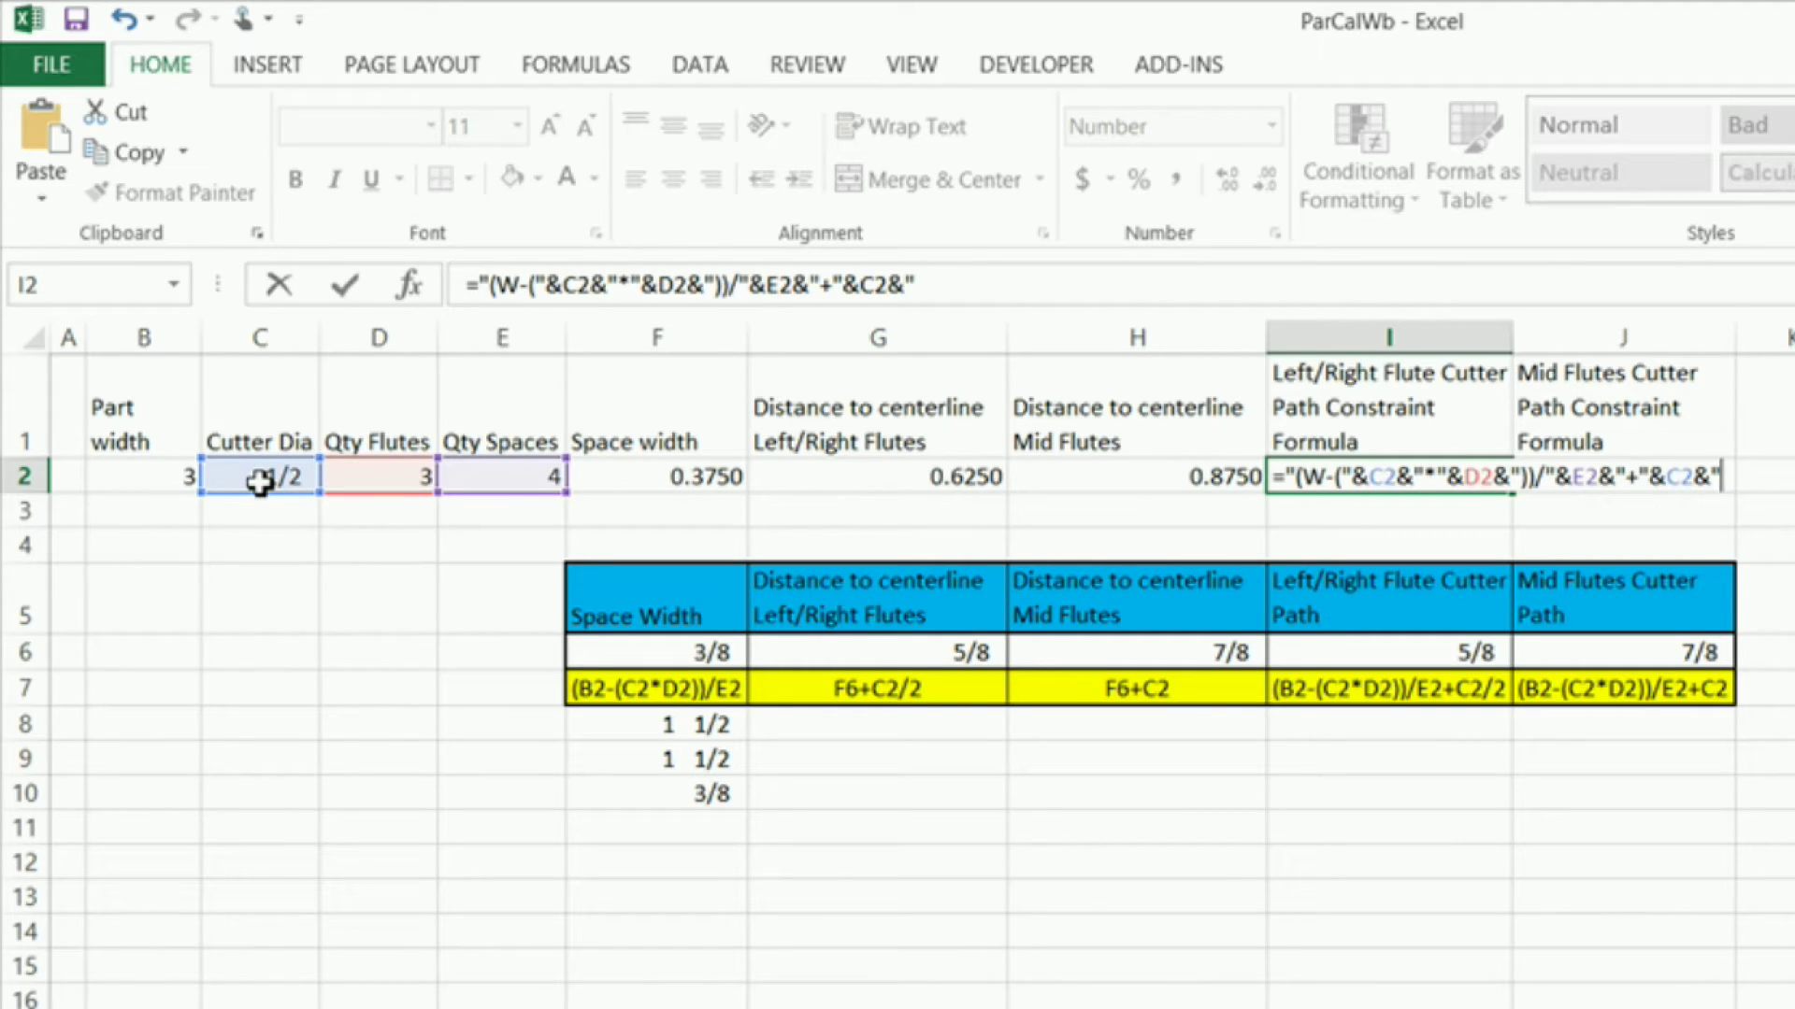
type("\"/2")
key("Return")
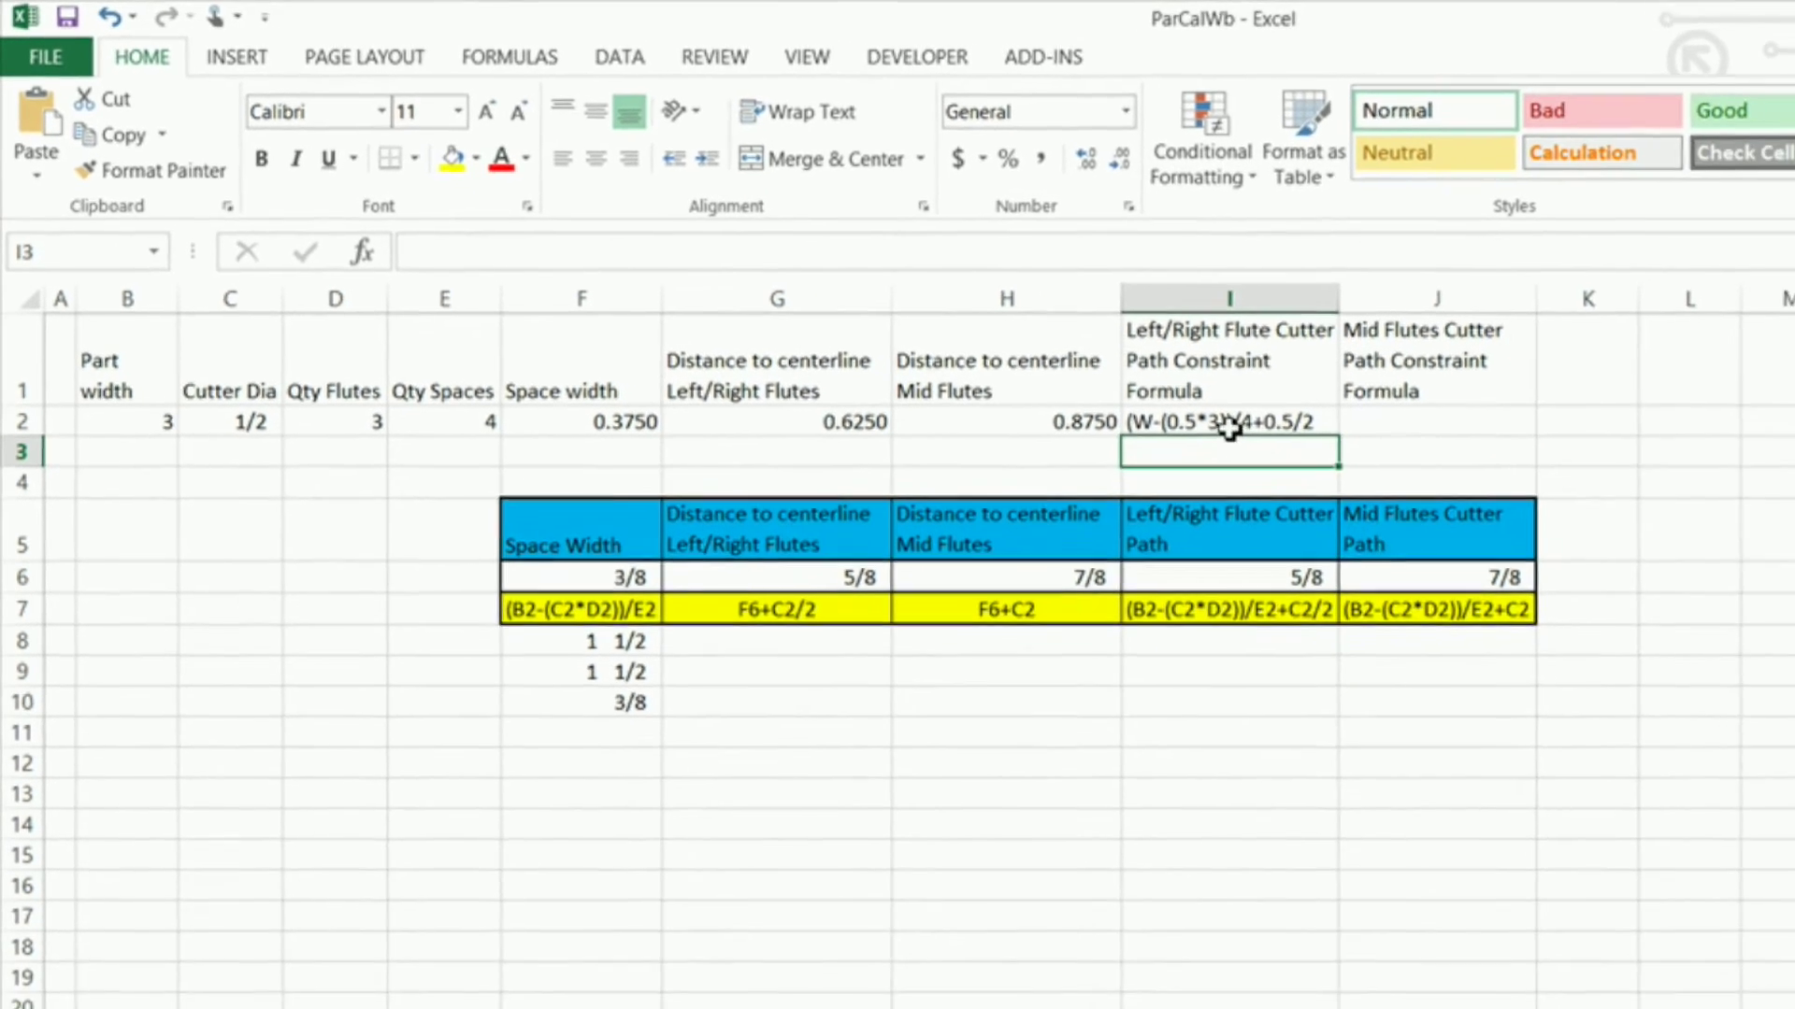
left_click(1253, 447)
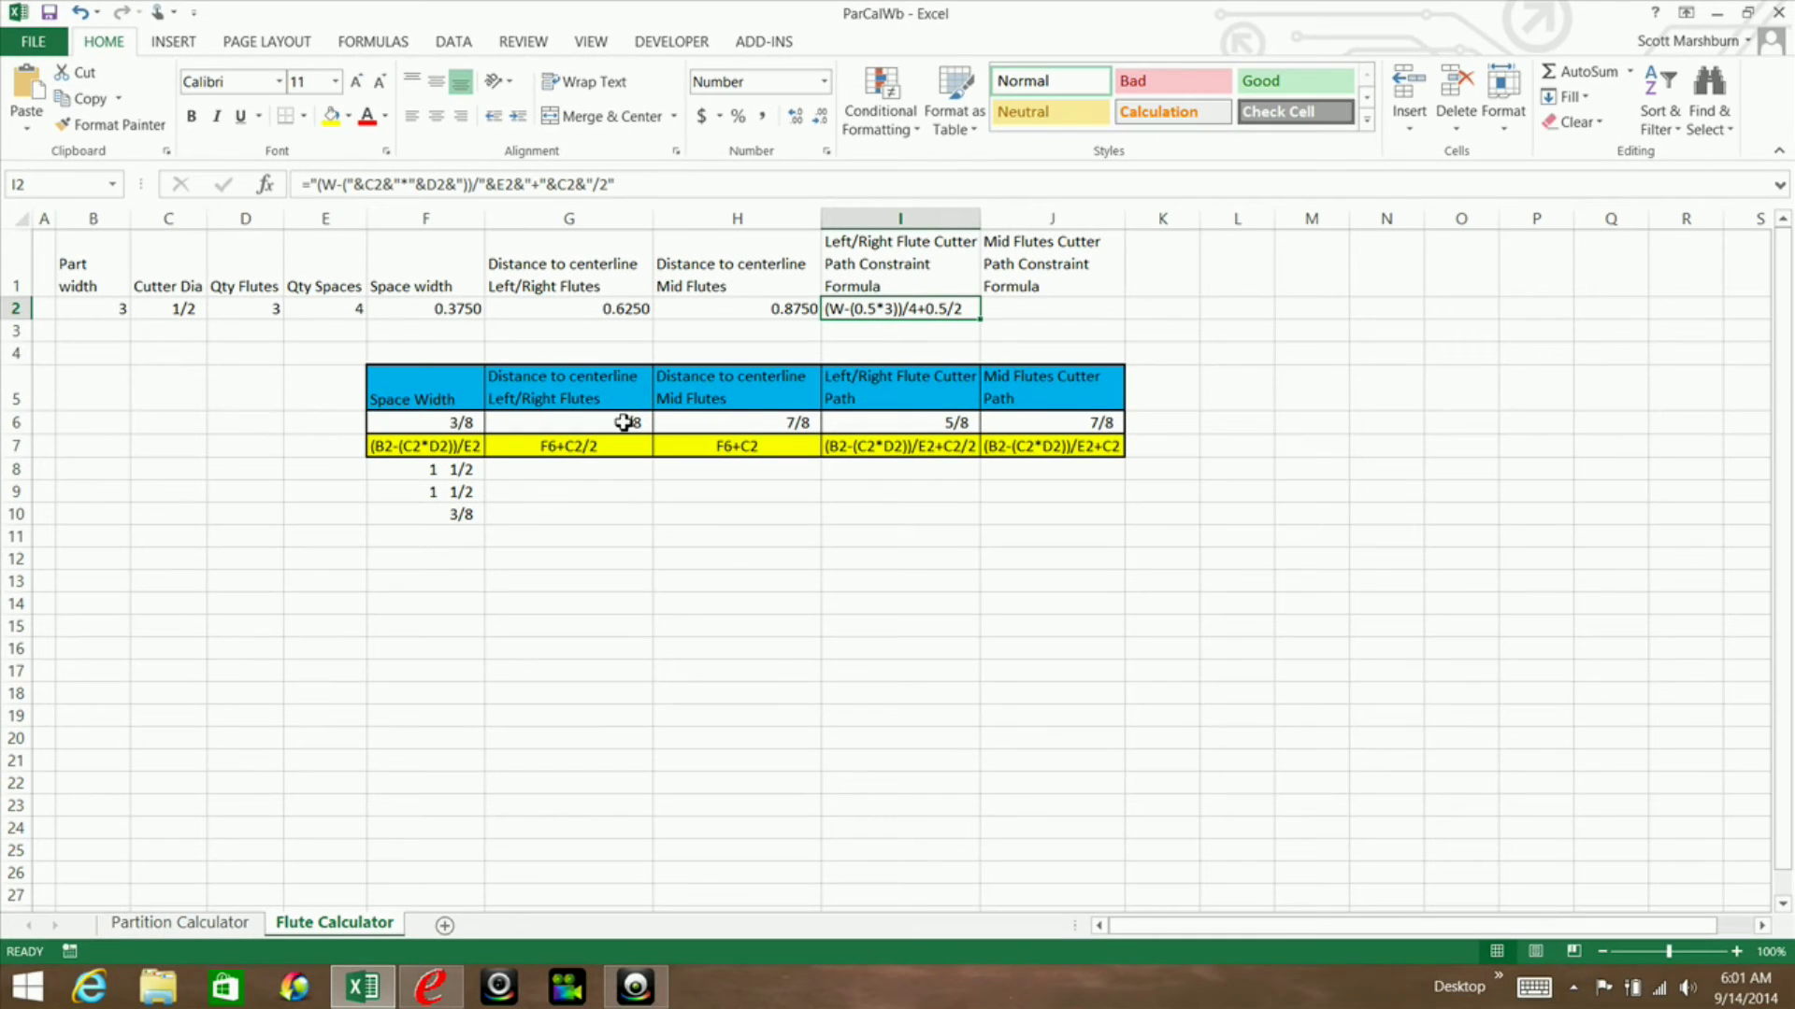
Switch to eCabinet Systems and open the left flute's horizontal constraint dimension for editing
left_click(432, 989)
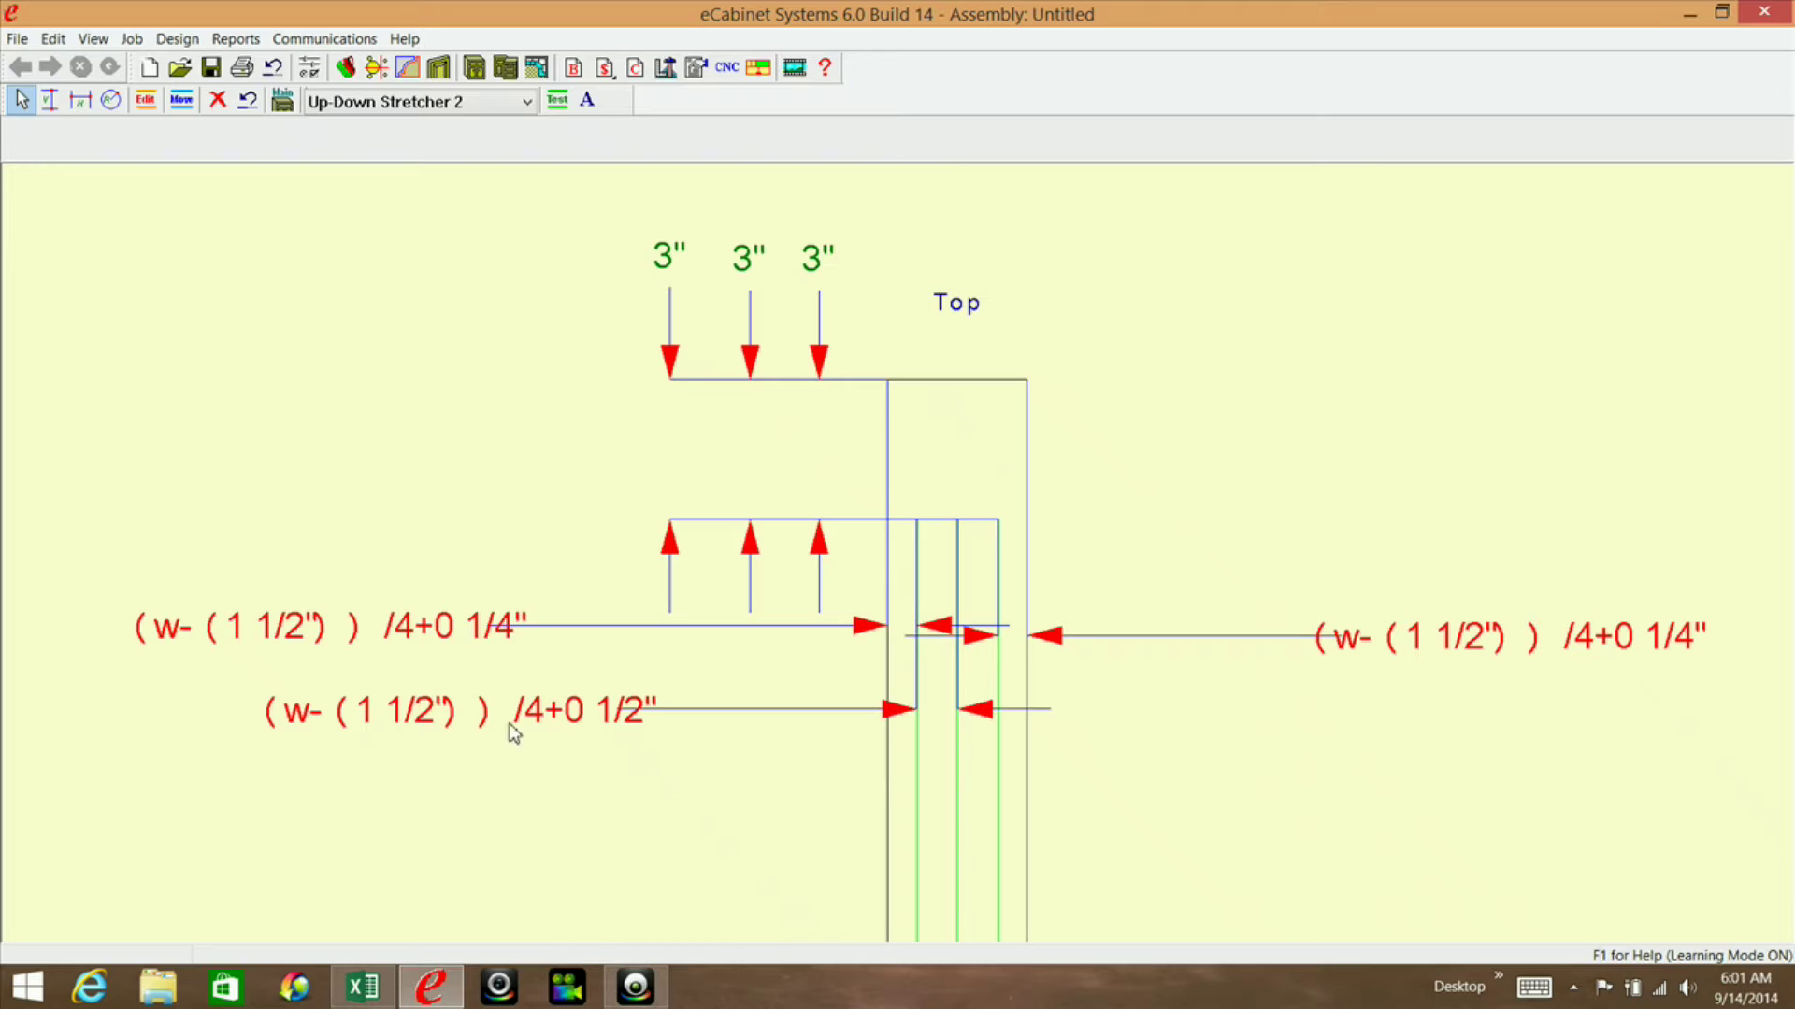
left_click(239, 635)
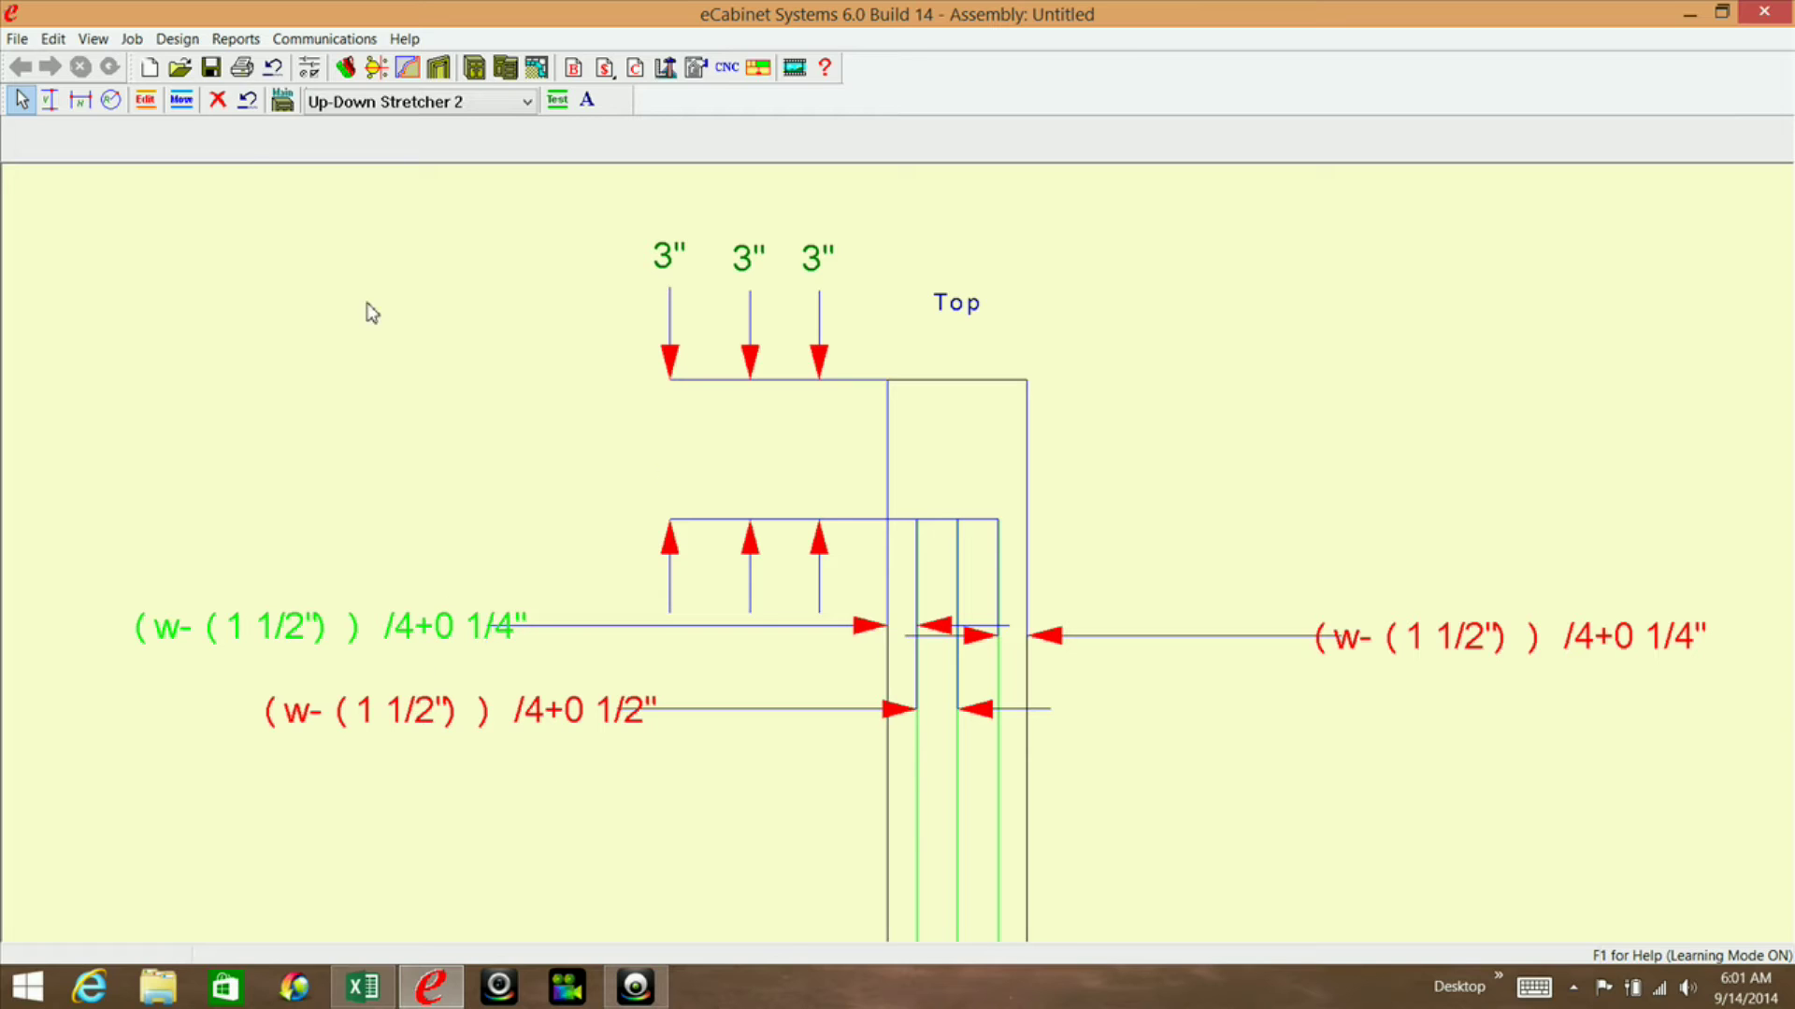
left_click(146, 100)
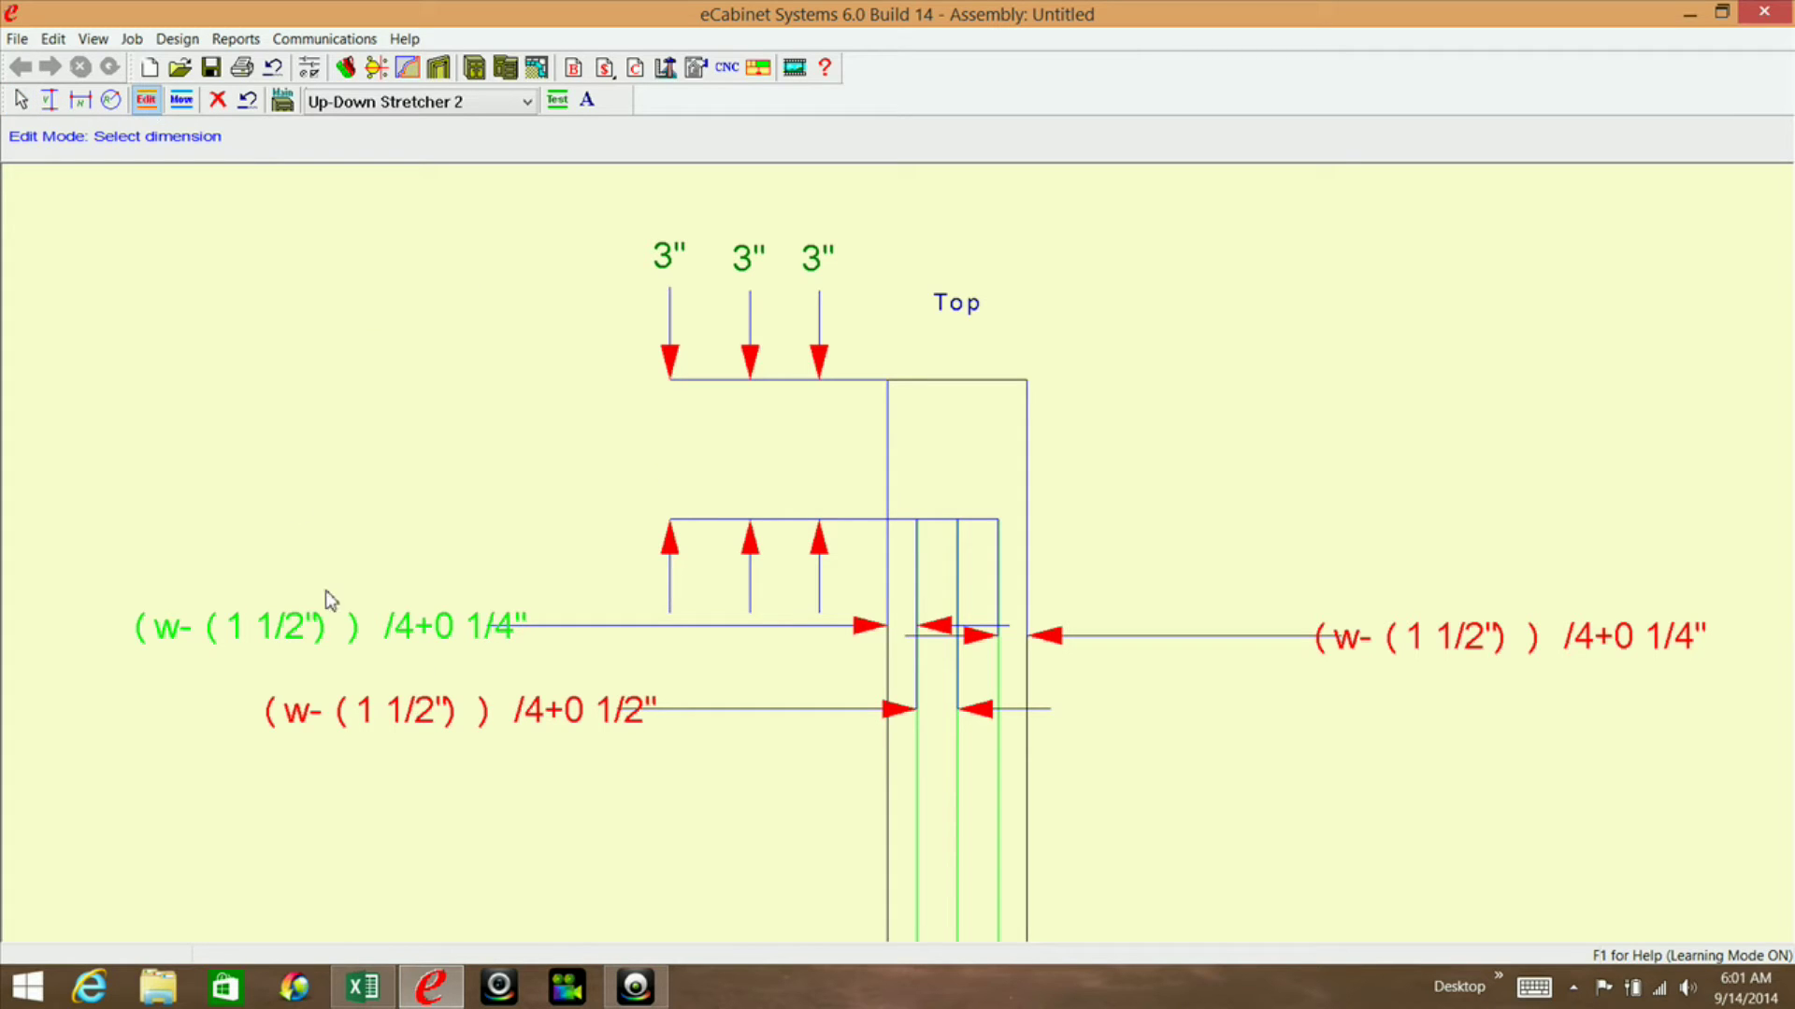
left_click(313, 631)
left_click(313, 631)
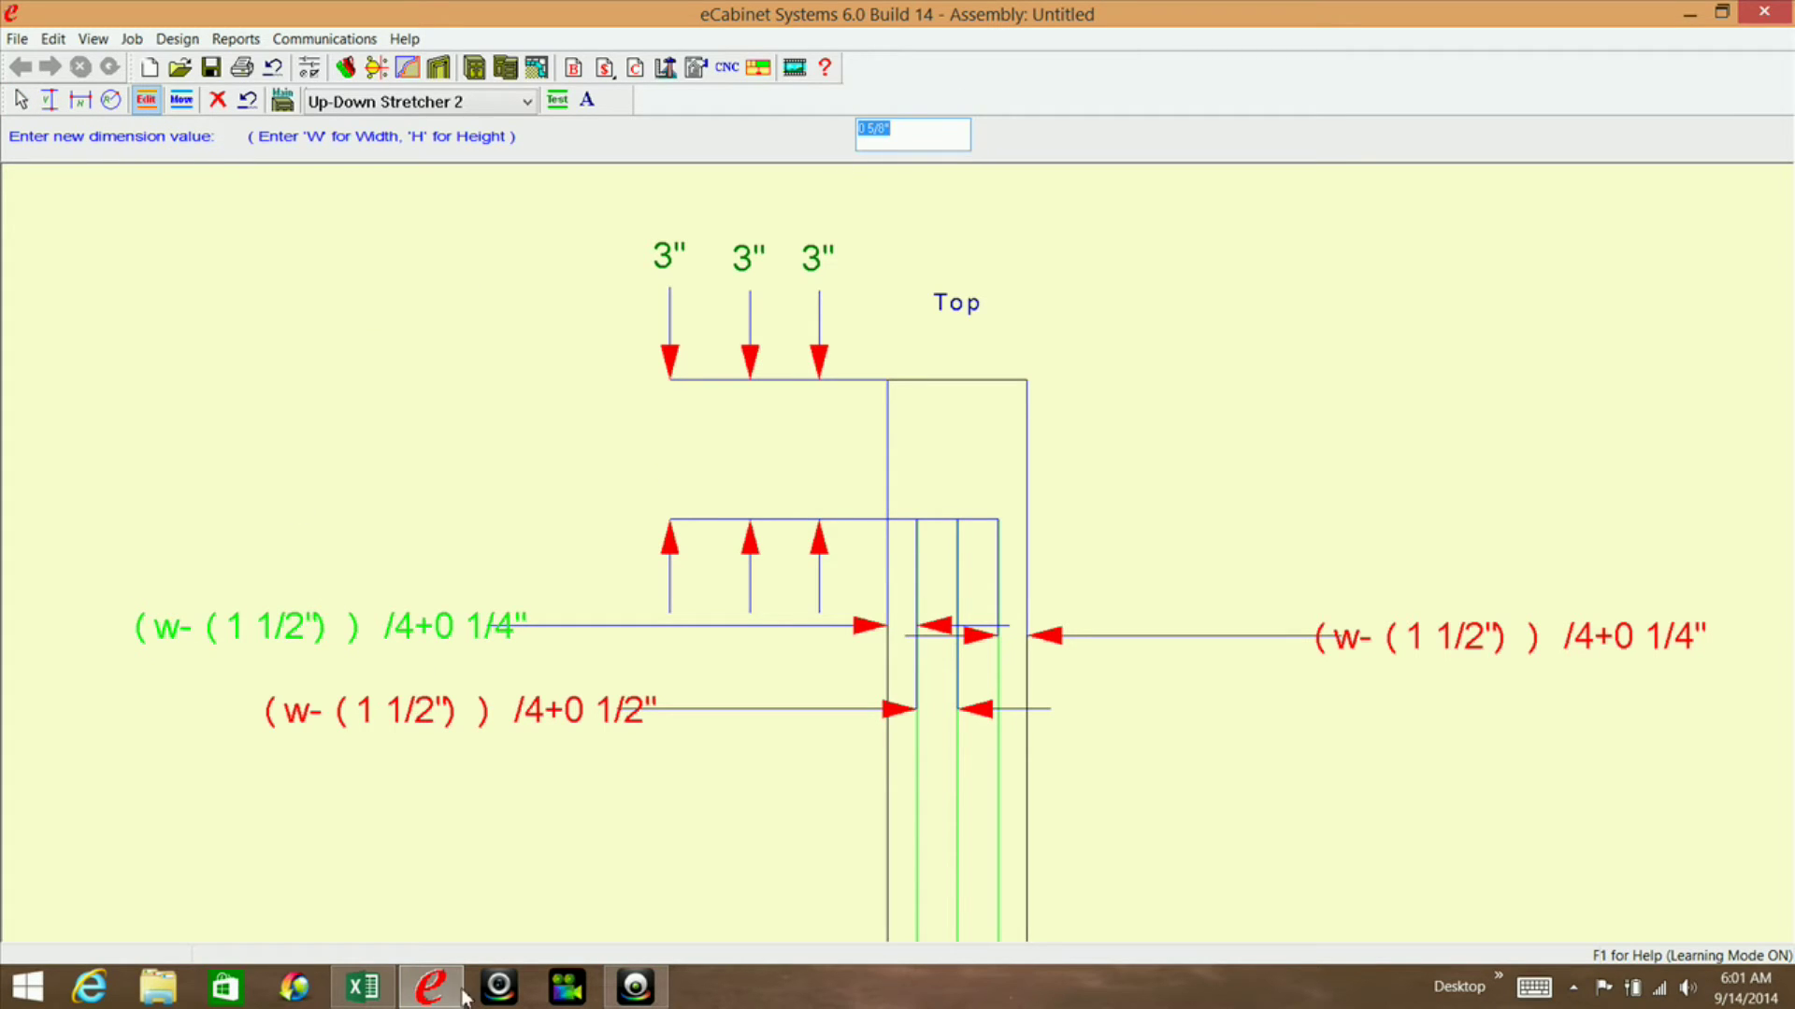
Switch to Excel and copy the left/right flute cutter path constraint in I2
left_click(364, 989)
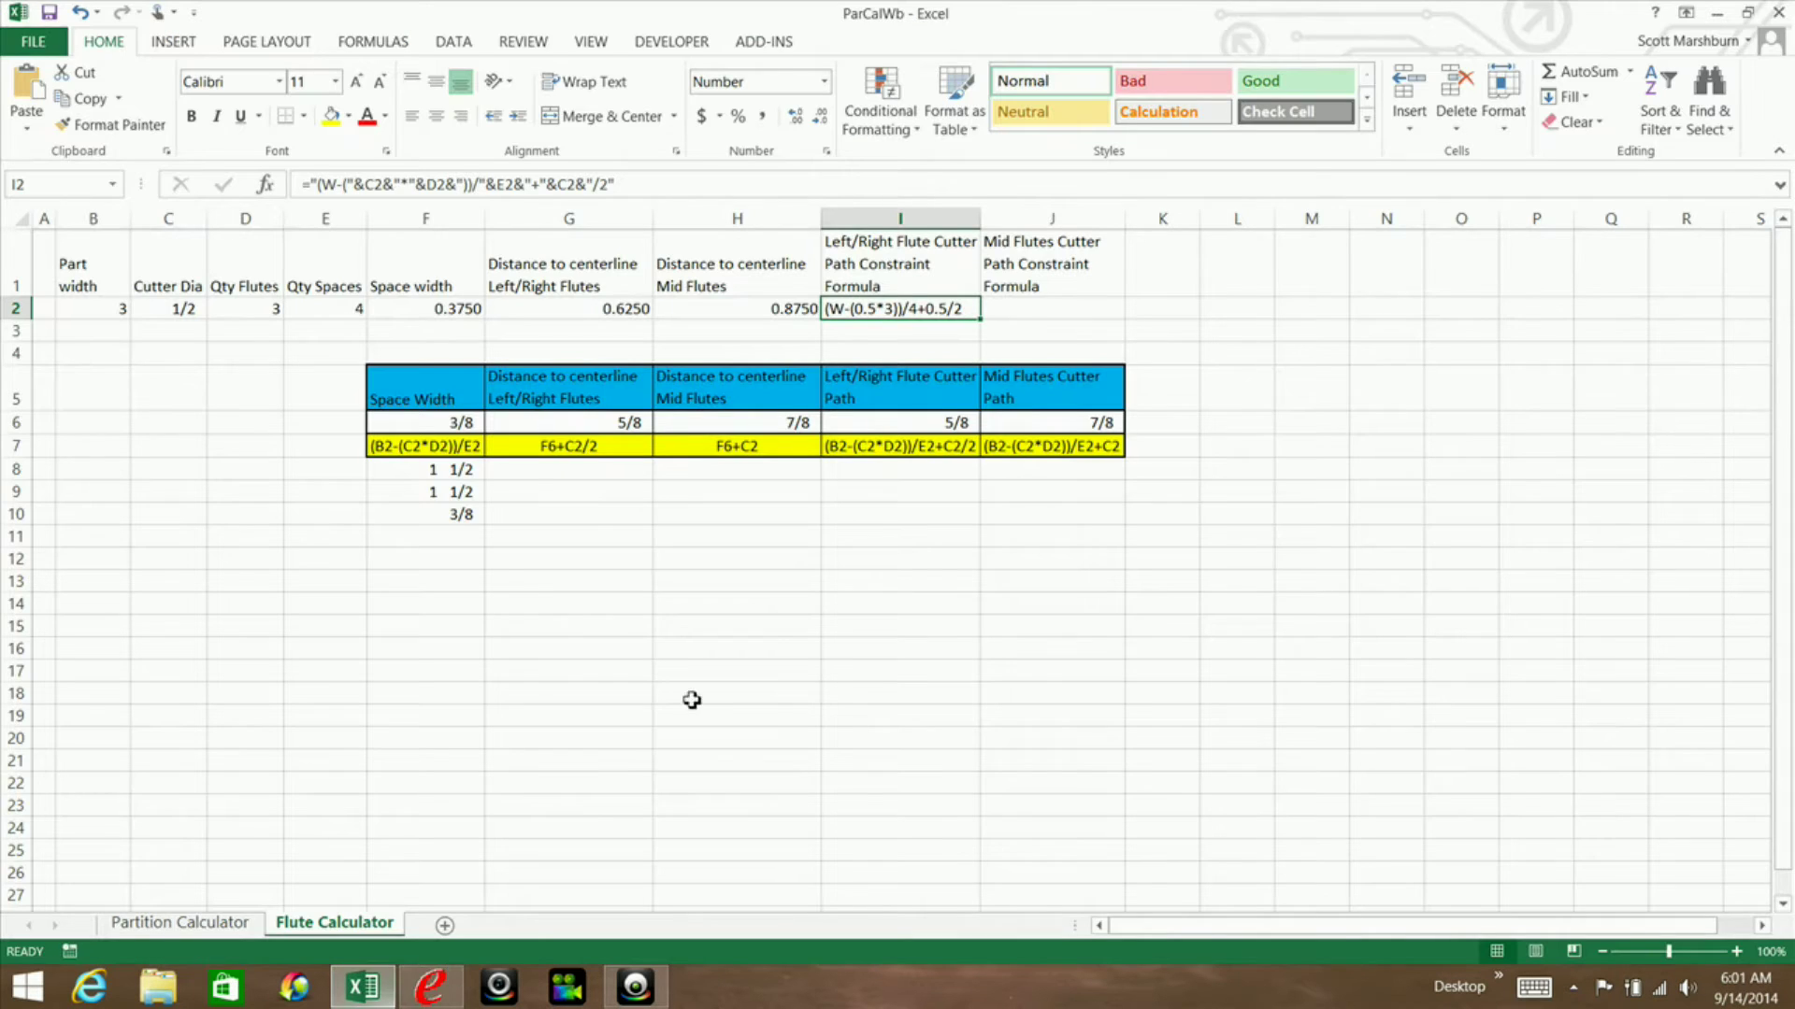
right_click(896, 316)
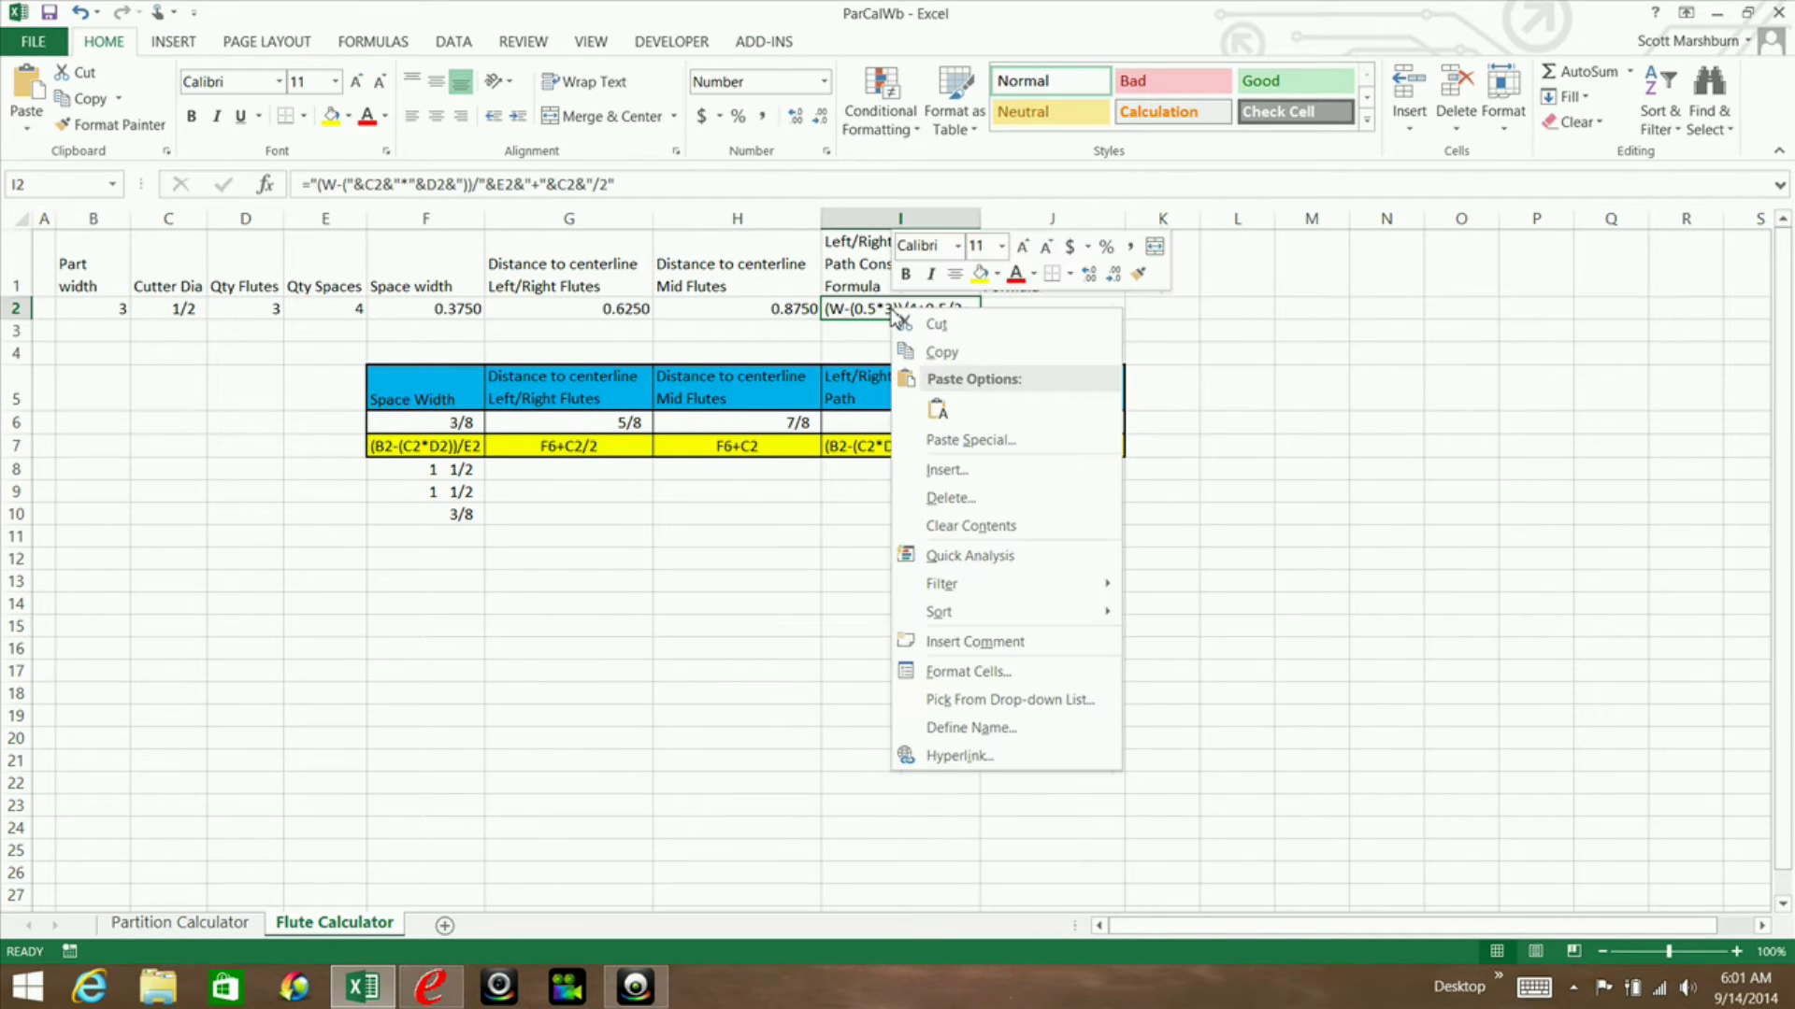
left_click(942, 354)
Switch to eCabinet Systems and replace the left flute's dimension value with the copied constraint (W-(0.5*3))/4+0.5/2
left_click(430, 987)
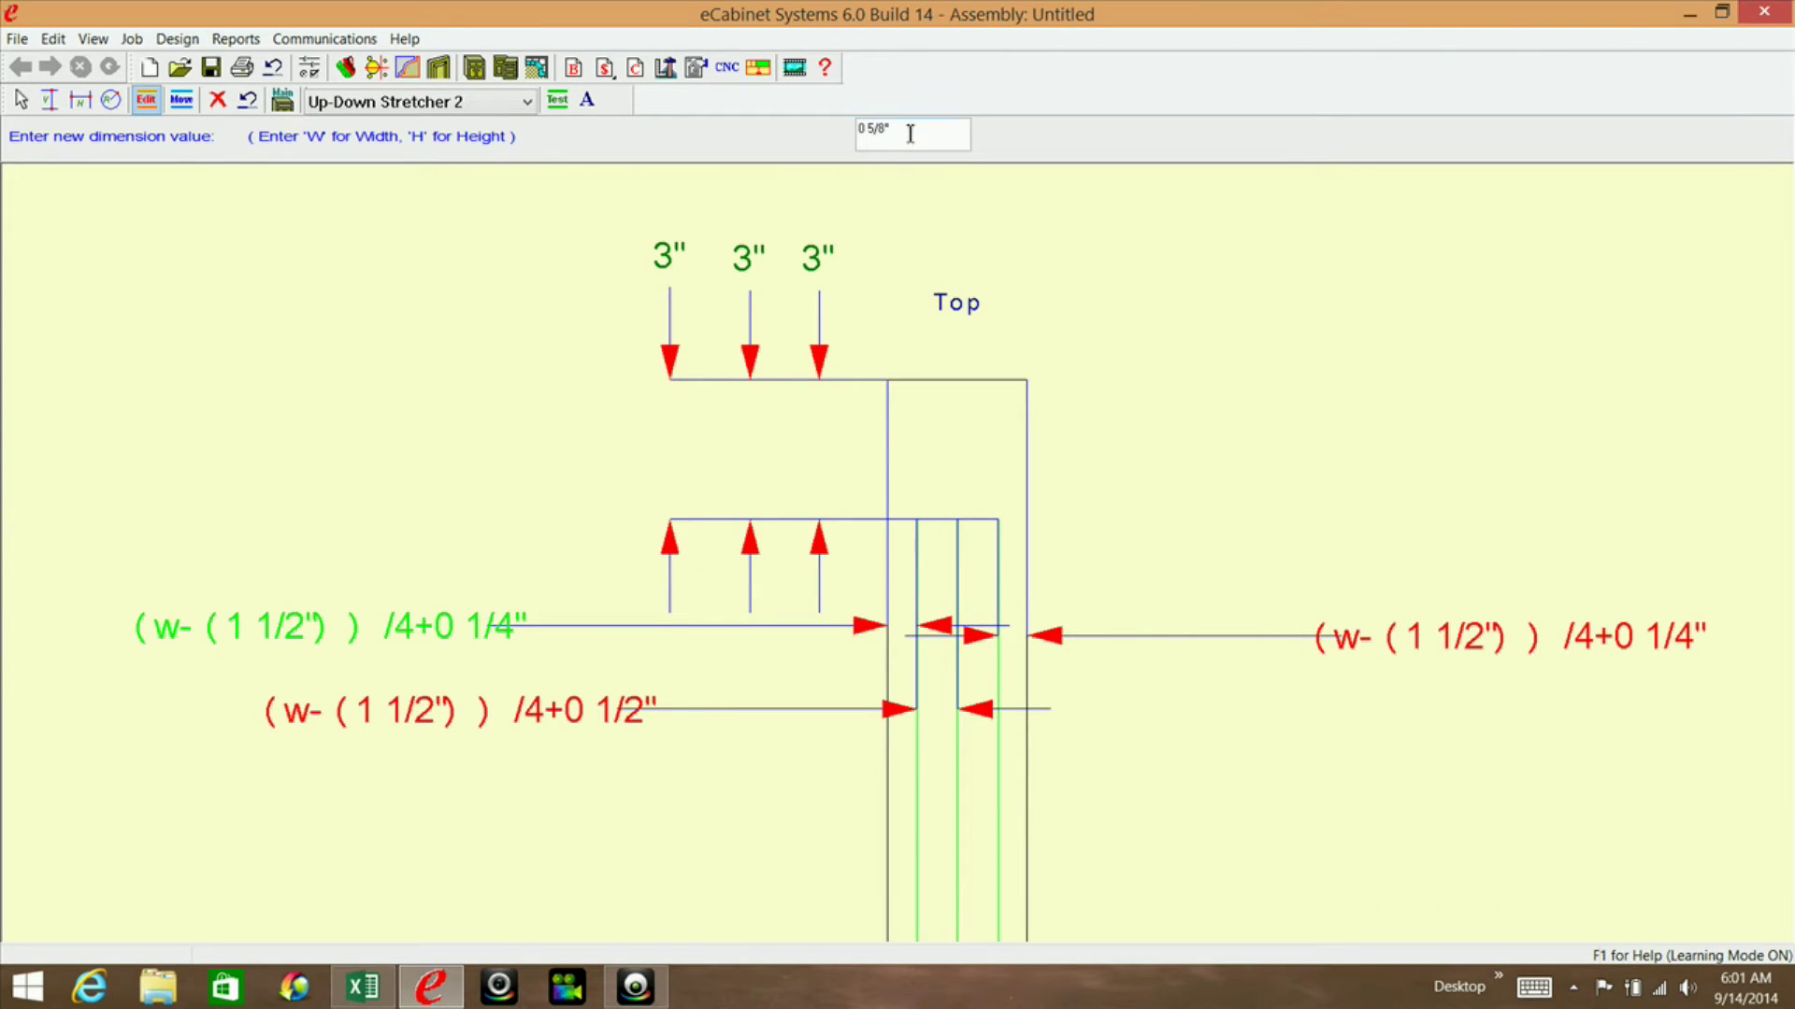
left_click_drag(909, 133, 796, 118)
right_click(879, 128)
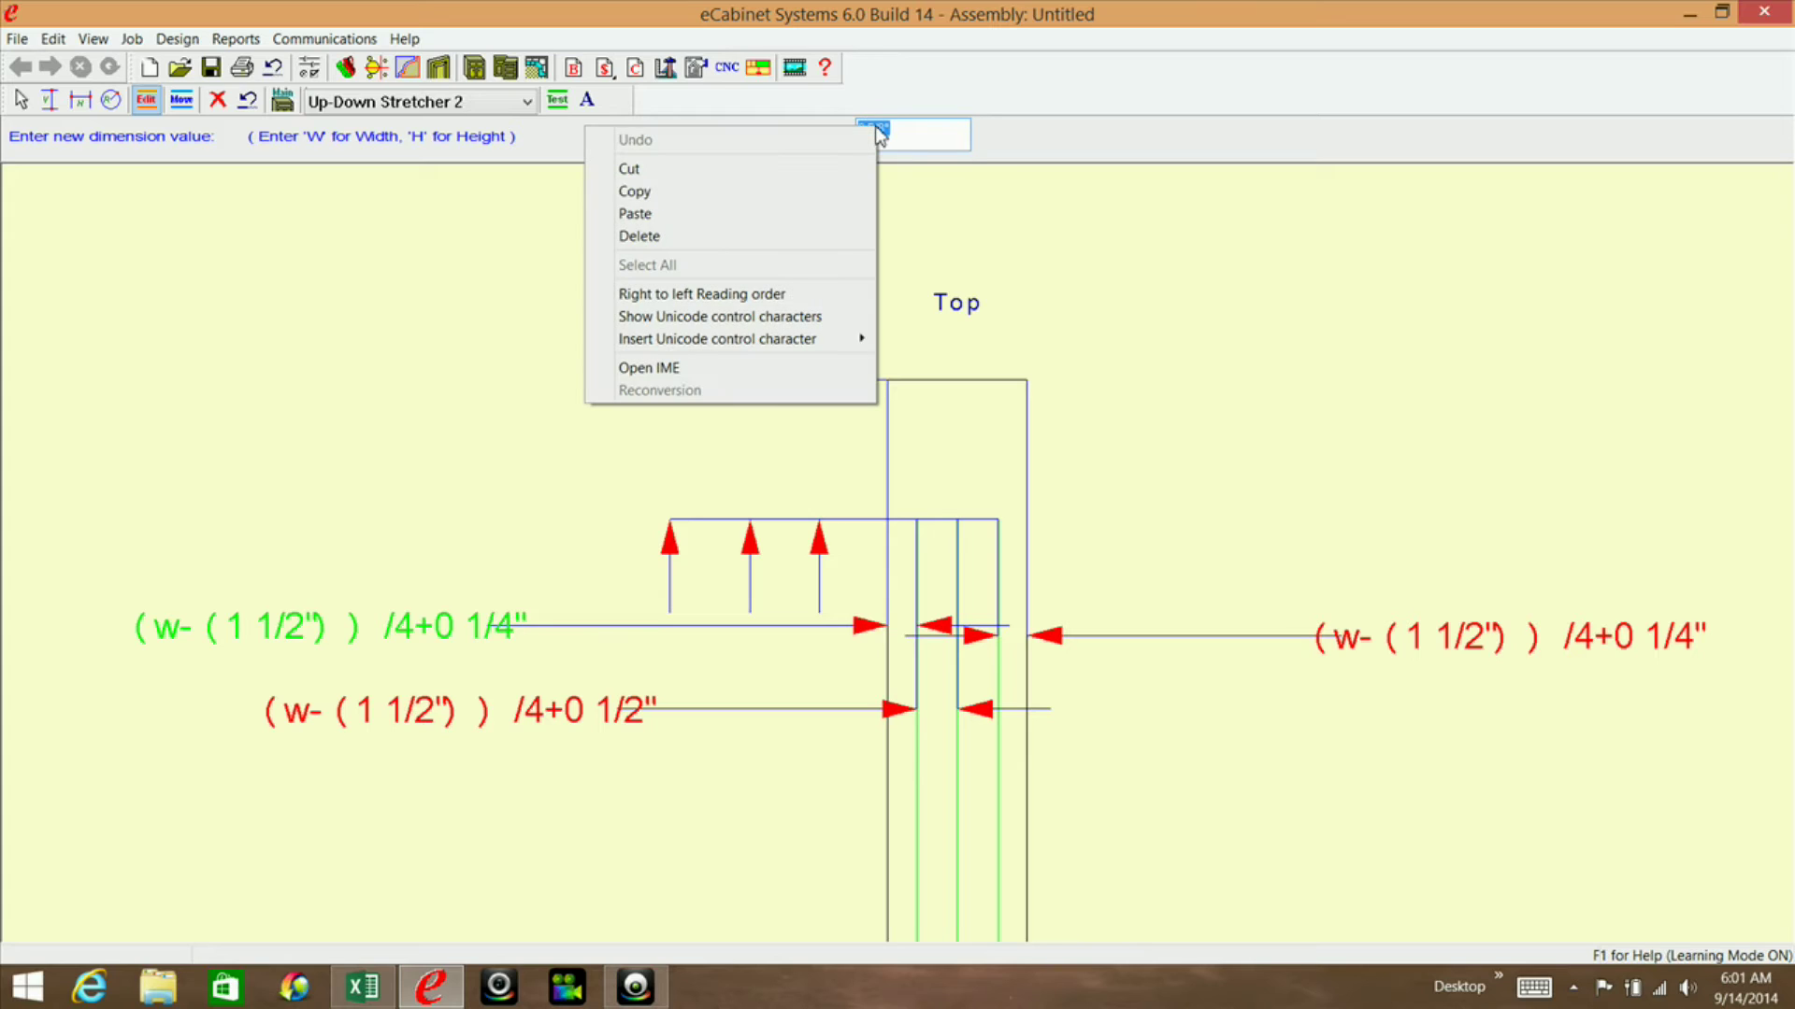
left_click(718, 214)
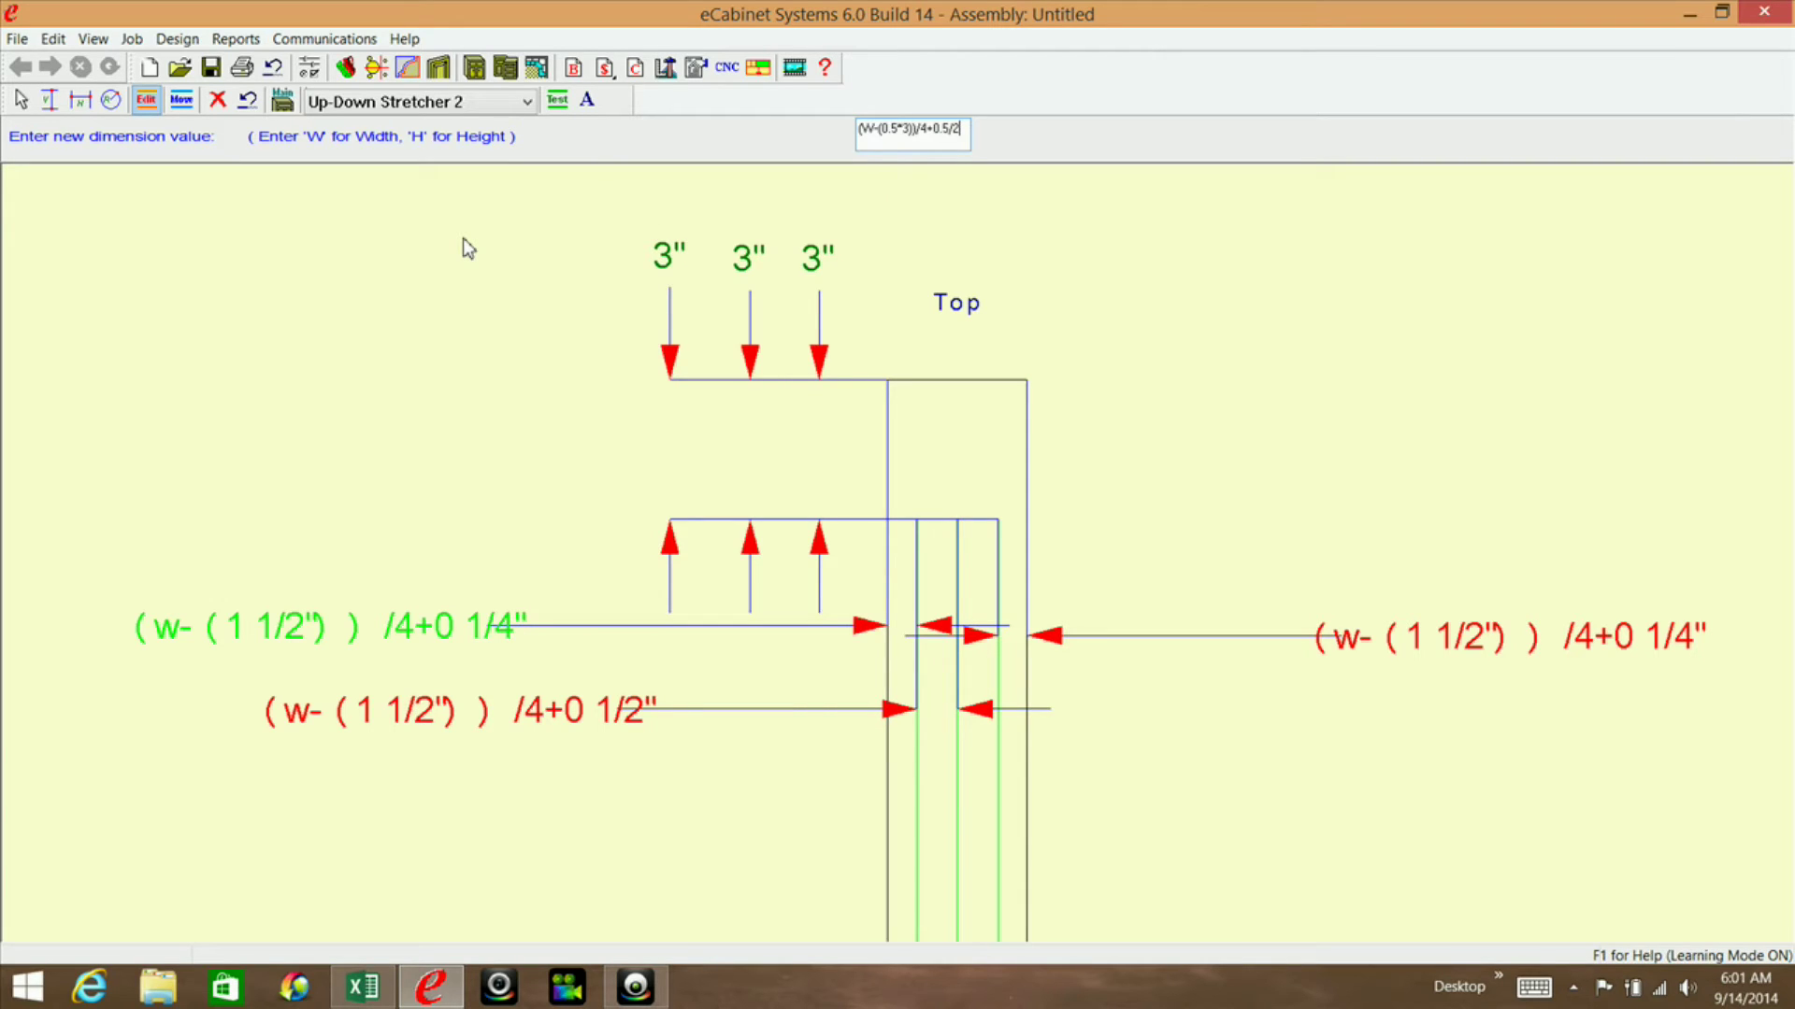
key("Return")
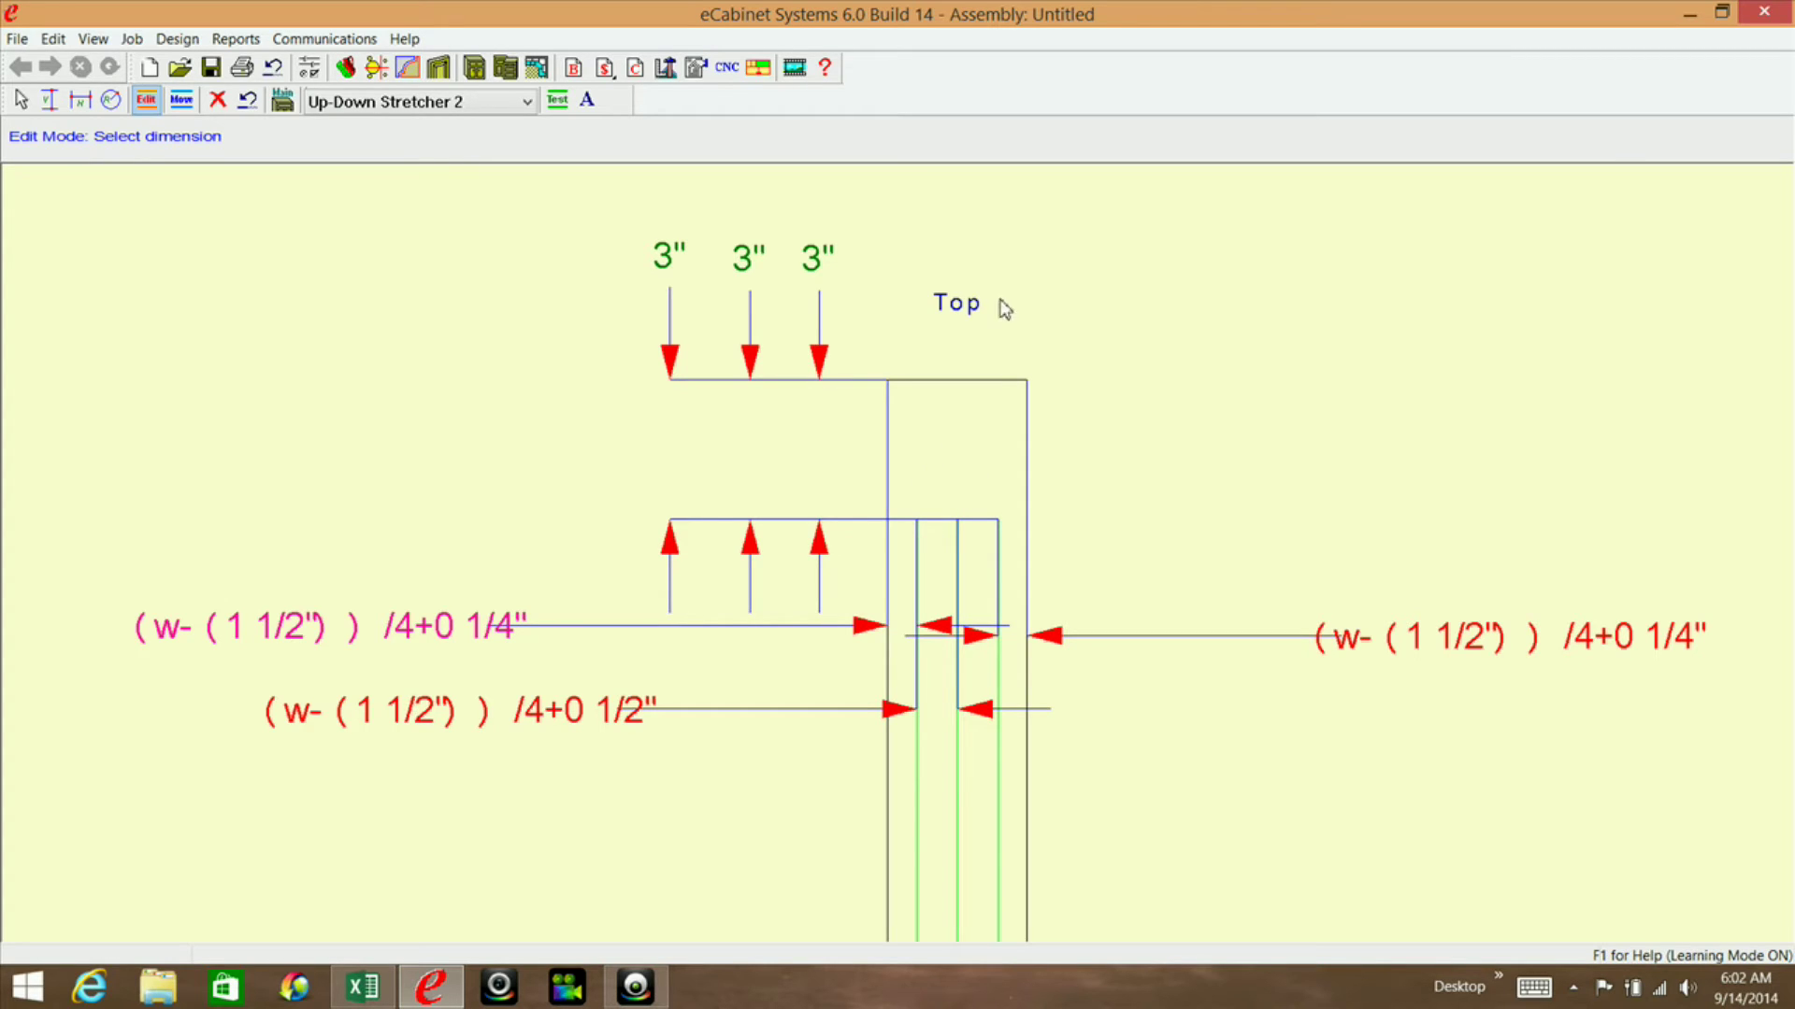
Switch to Excel and review the I2 constraint formula and the cutter diameter in C2 as reference for the mid flutes formula
left_click(378, 993)
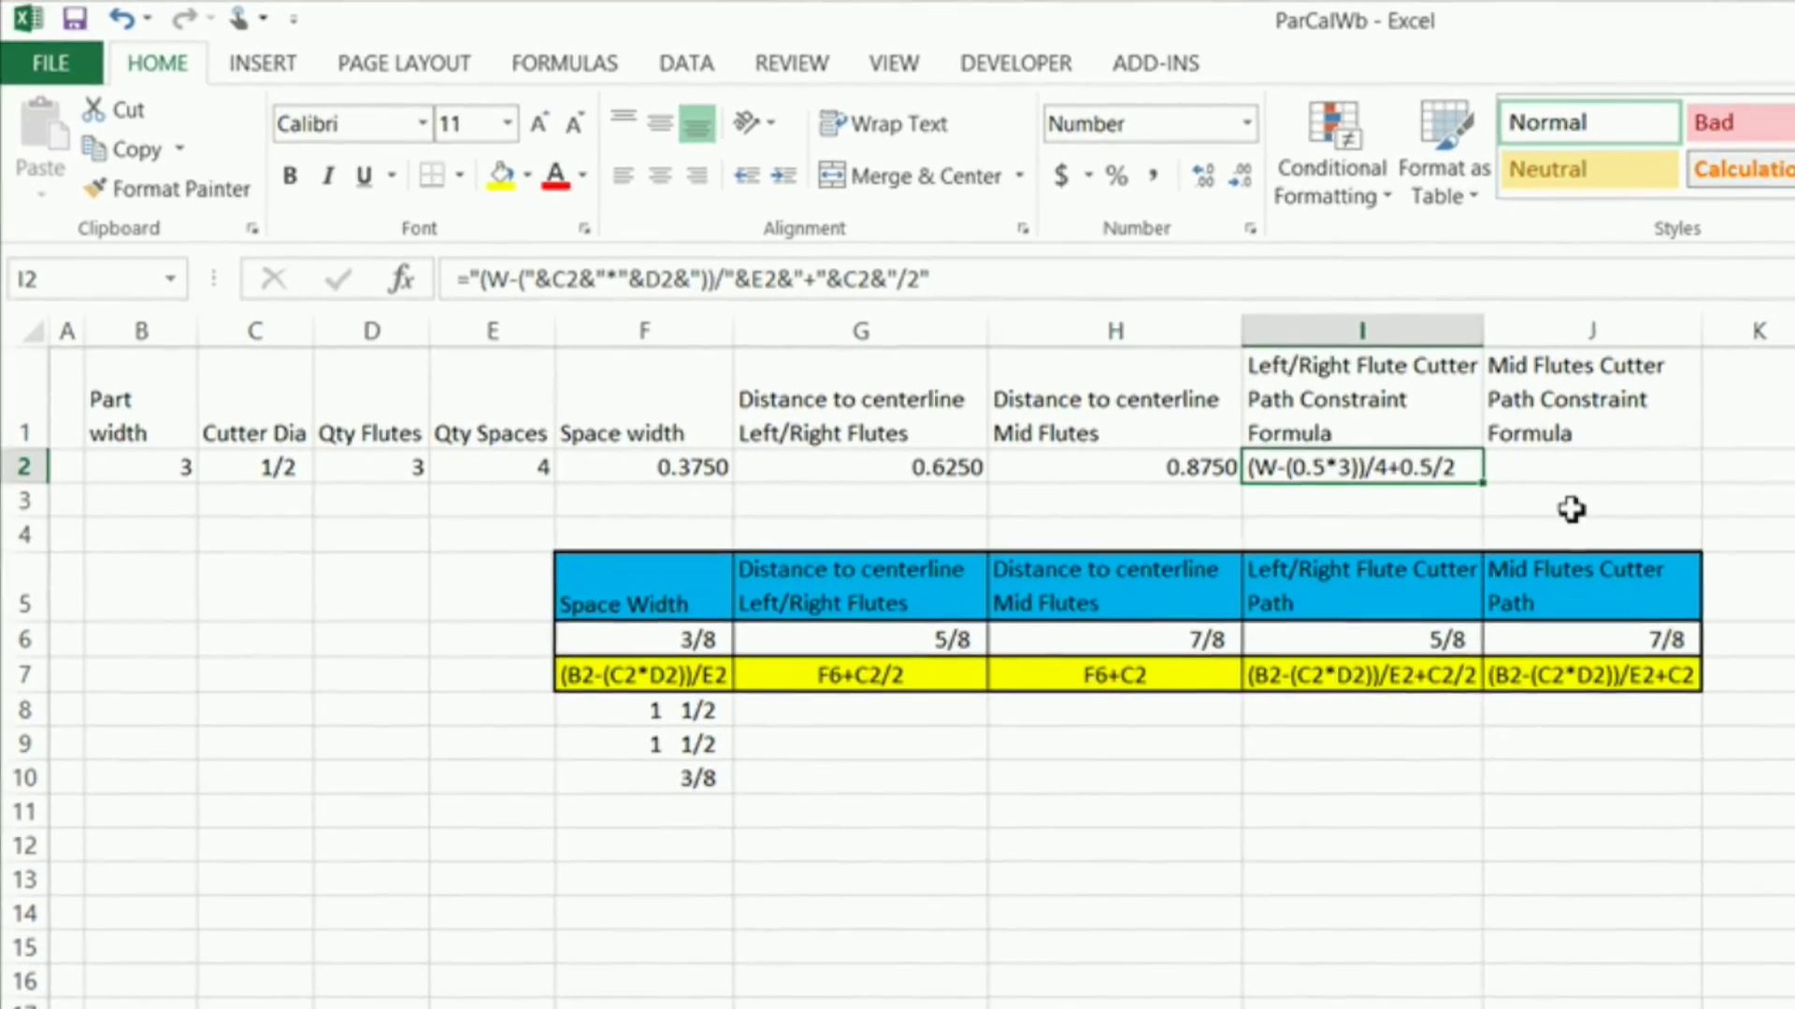
left_click(1514, 448)
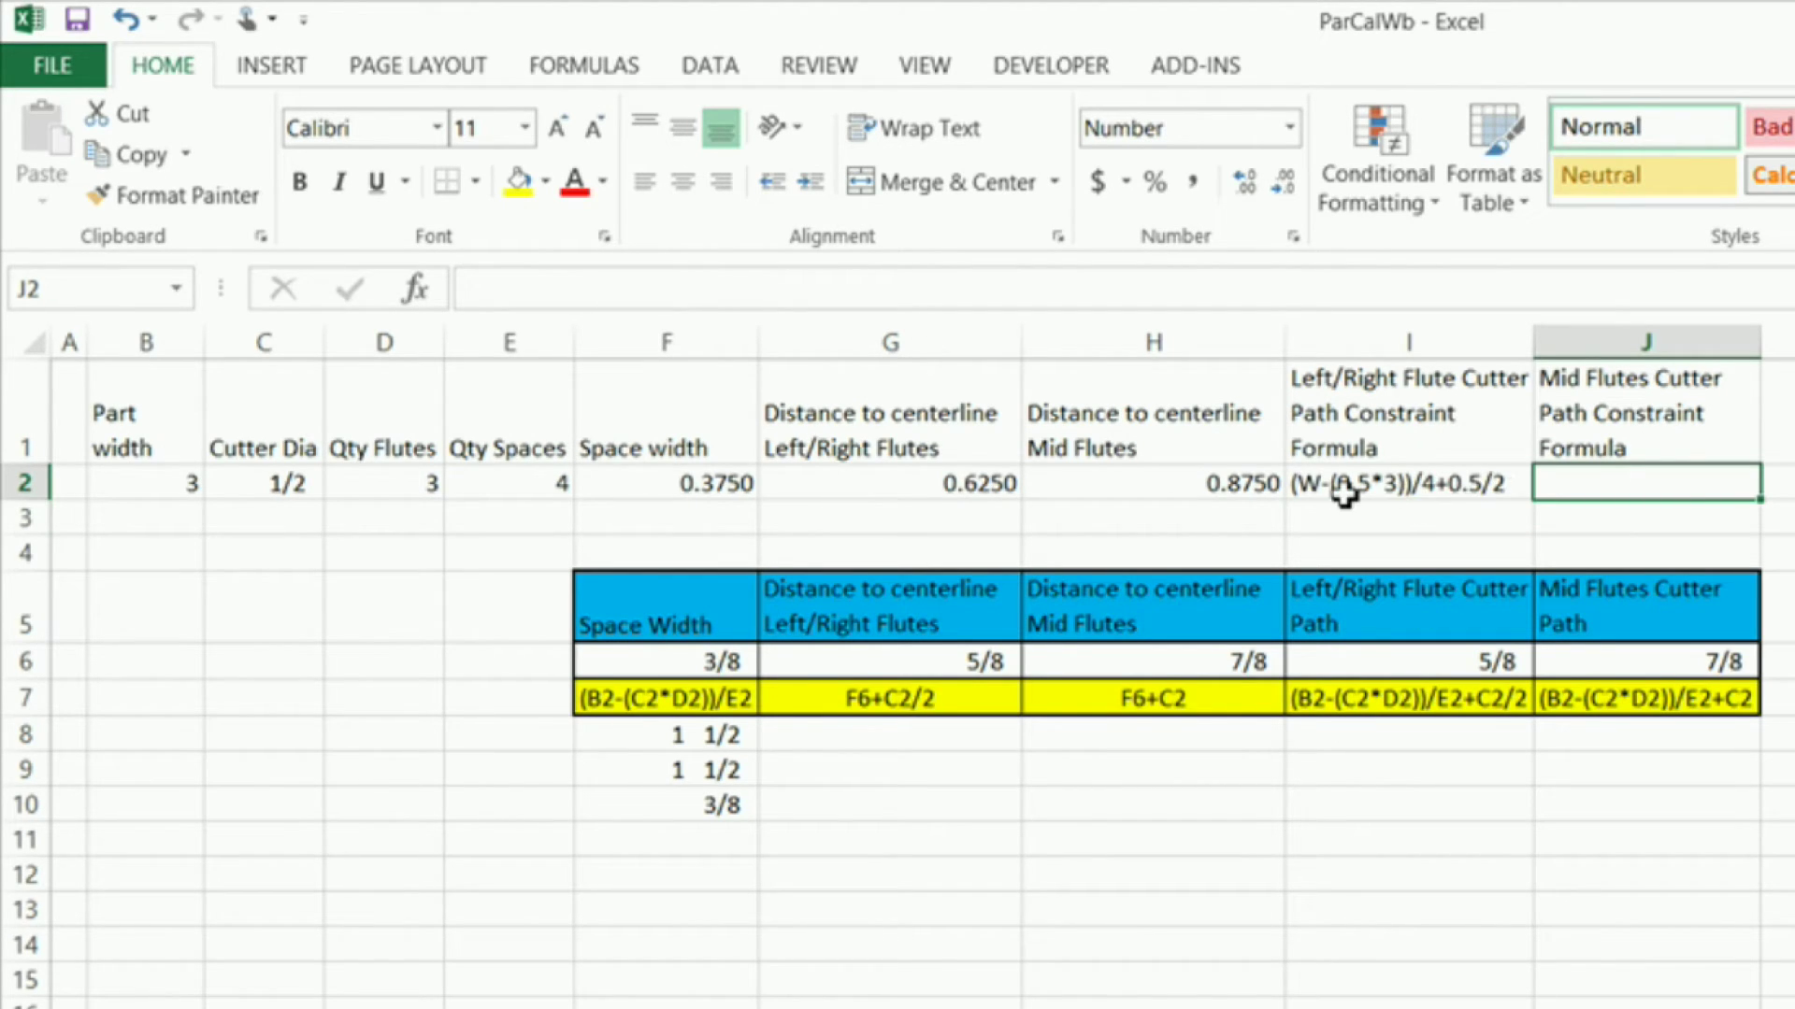
left_click(1461, 488)
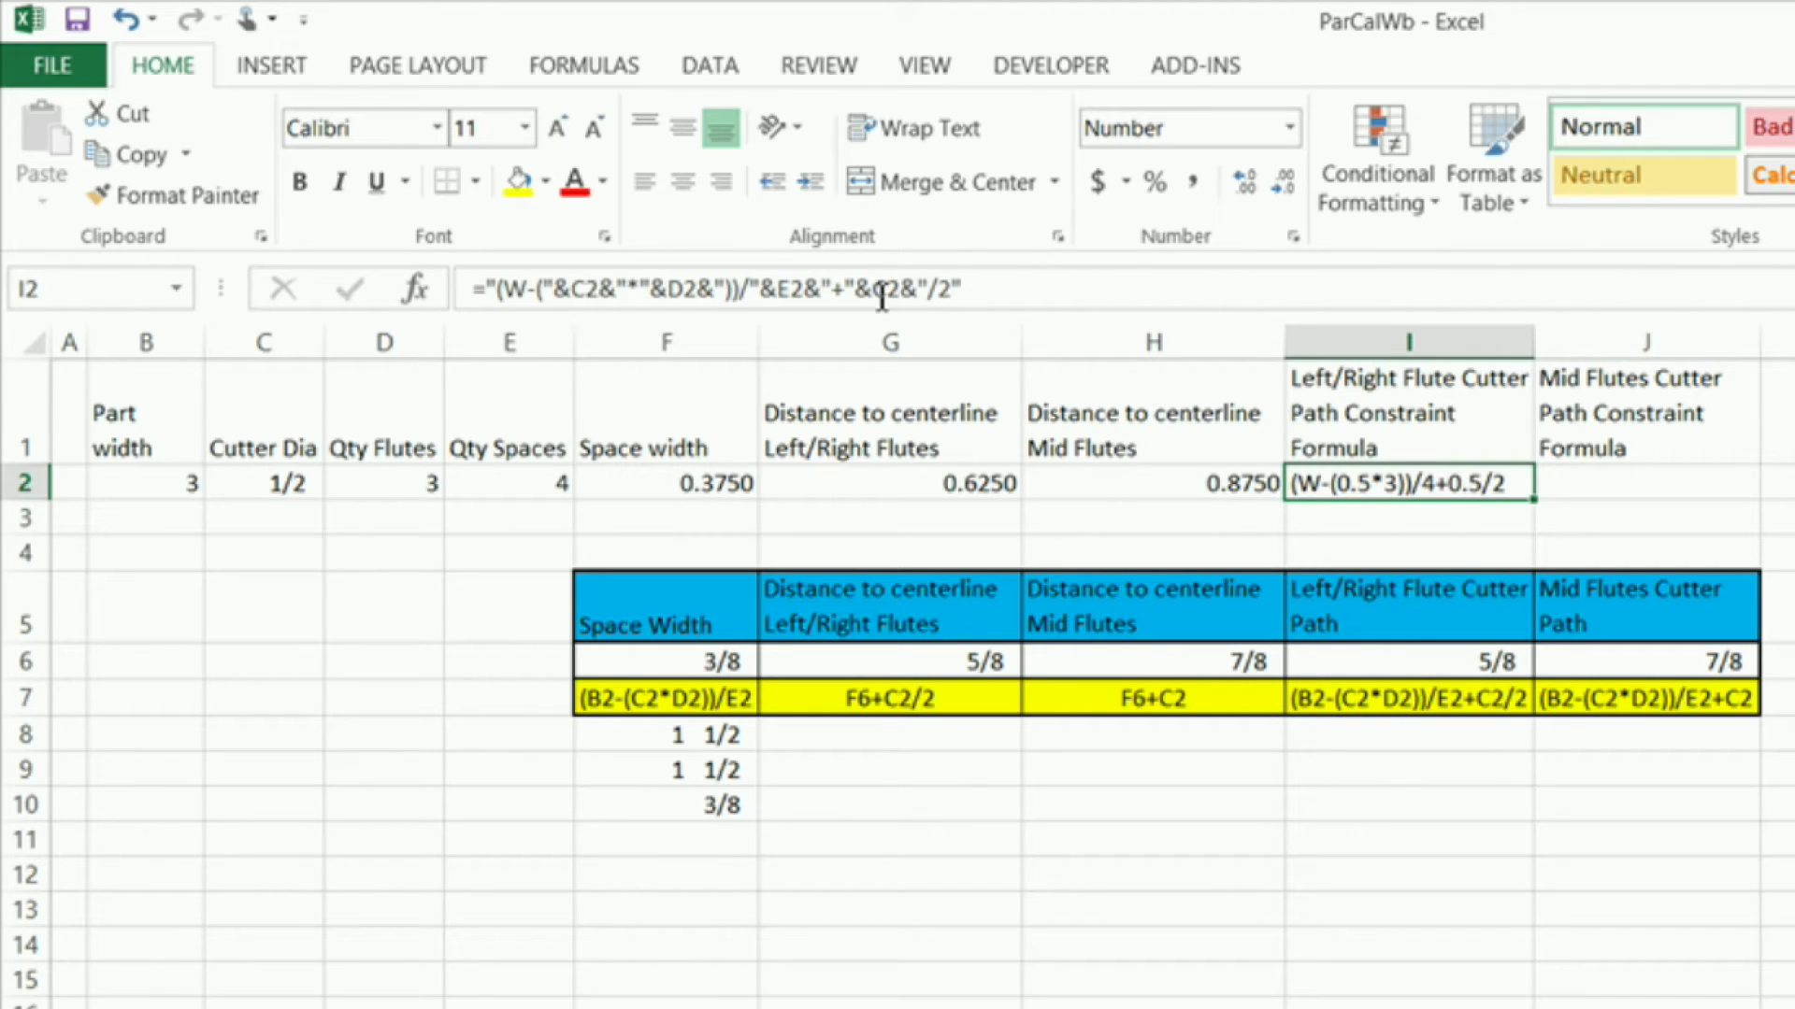
left_click(281, 484)
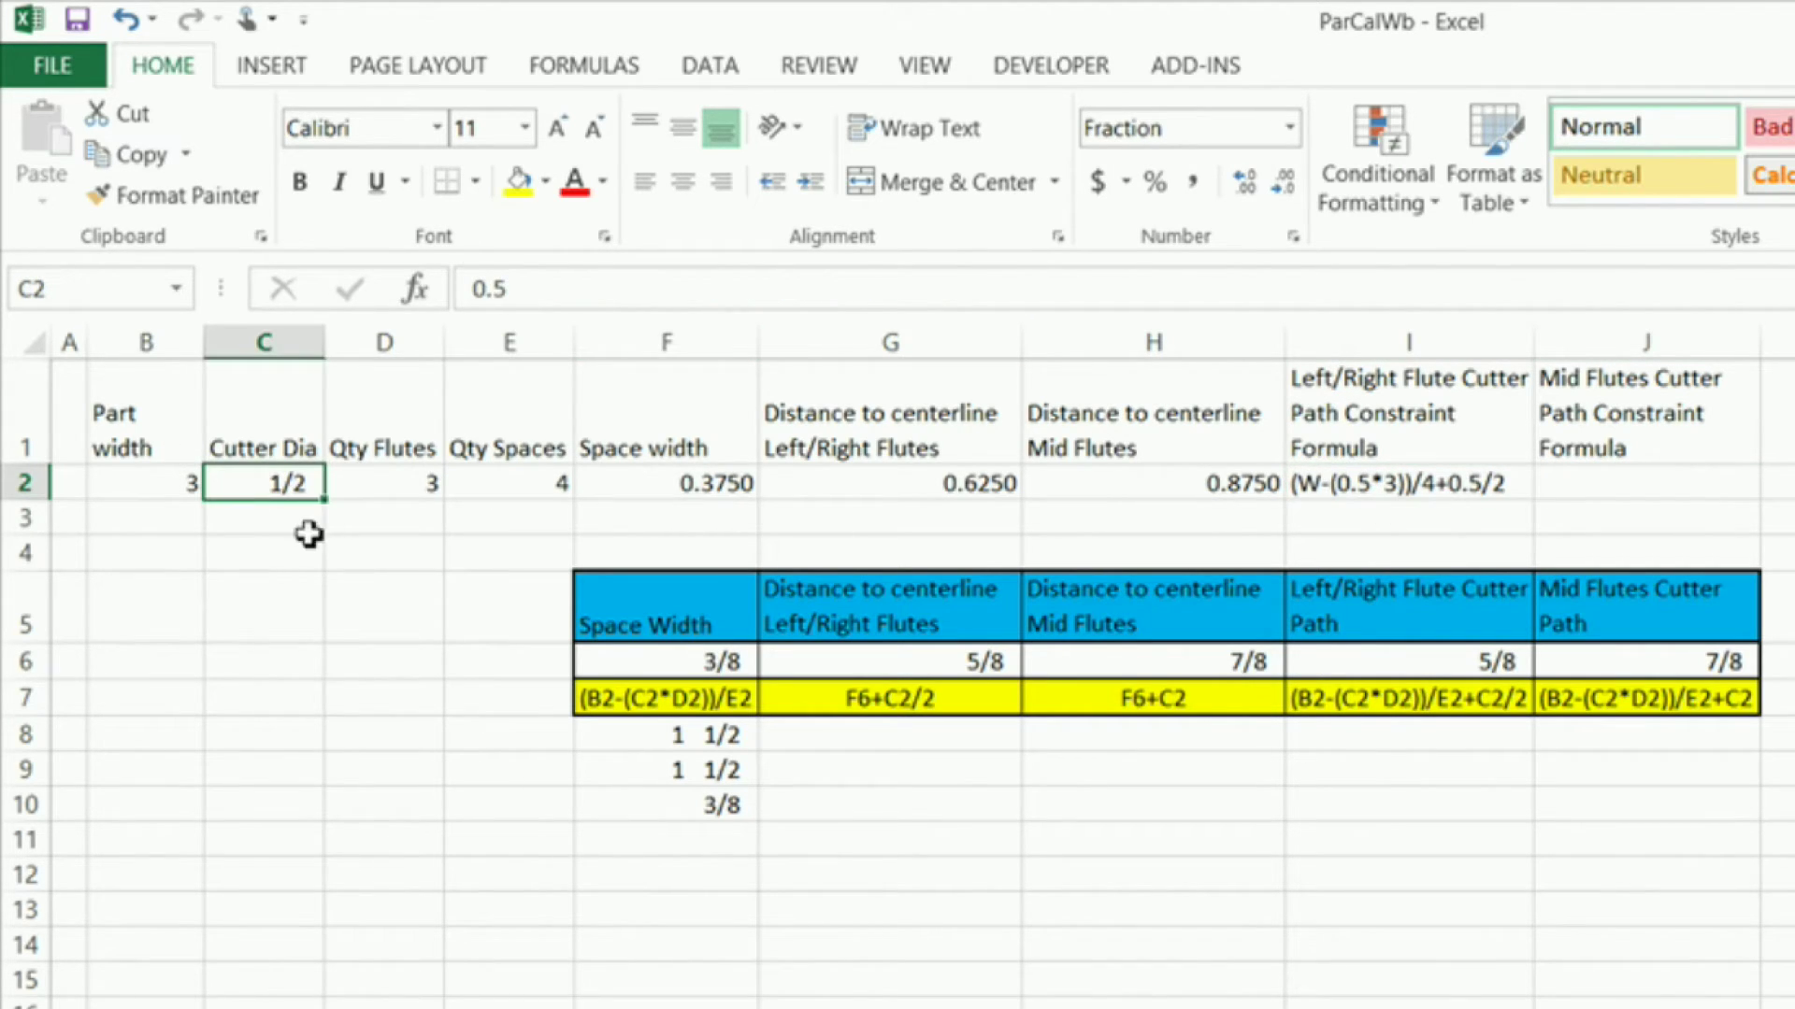
In J2, start the mid flutes cutter path constraint as a text formula with ="(W-("&
left_click(1571, 484)
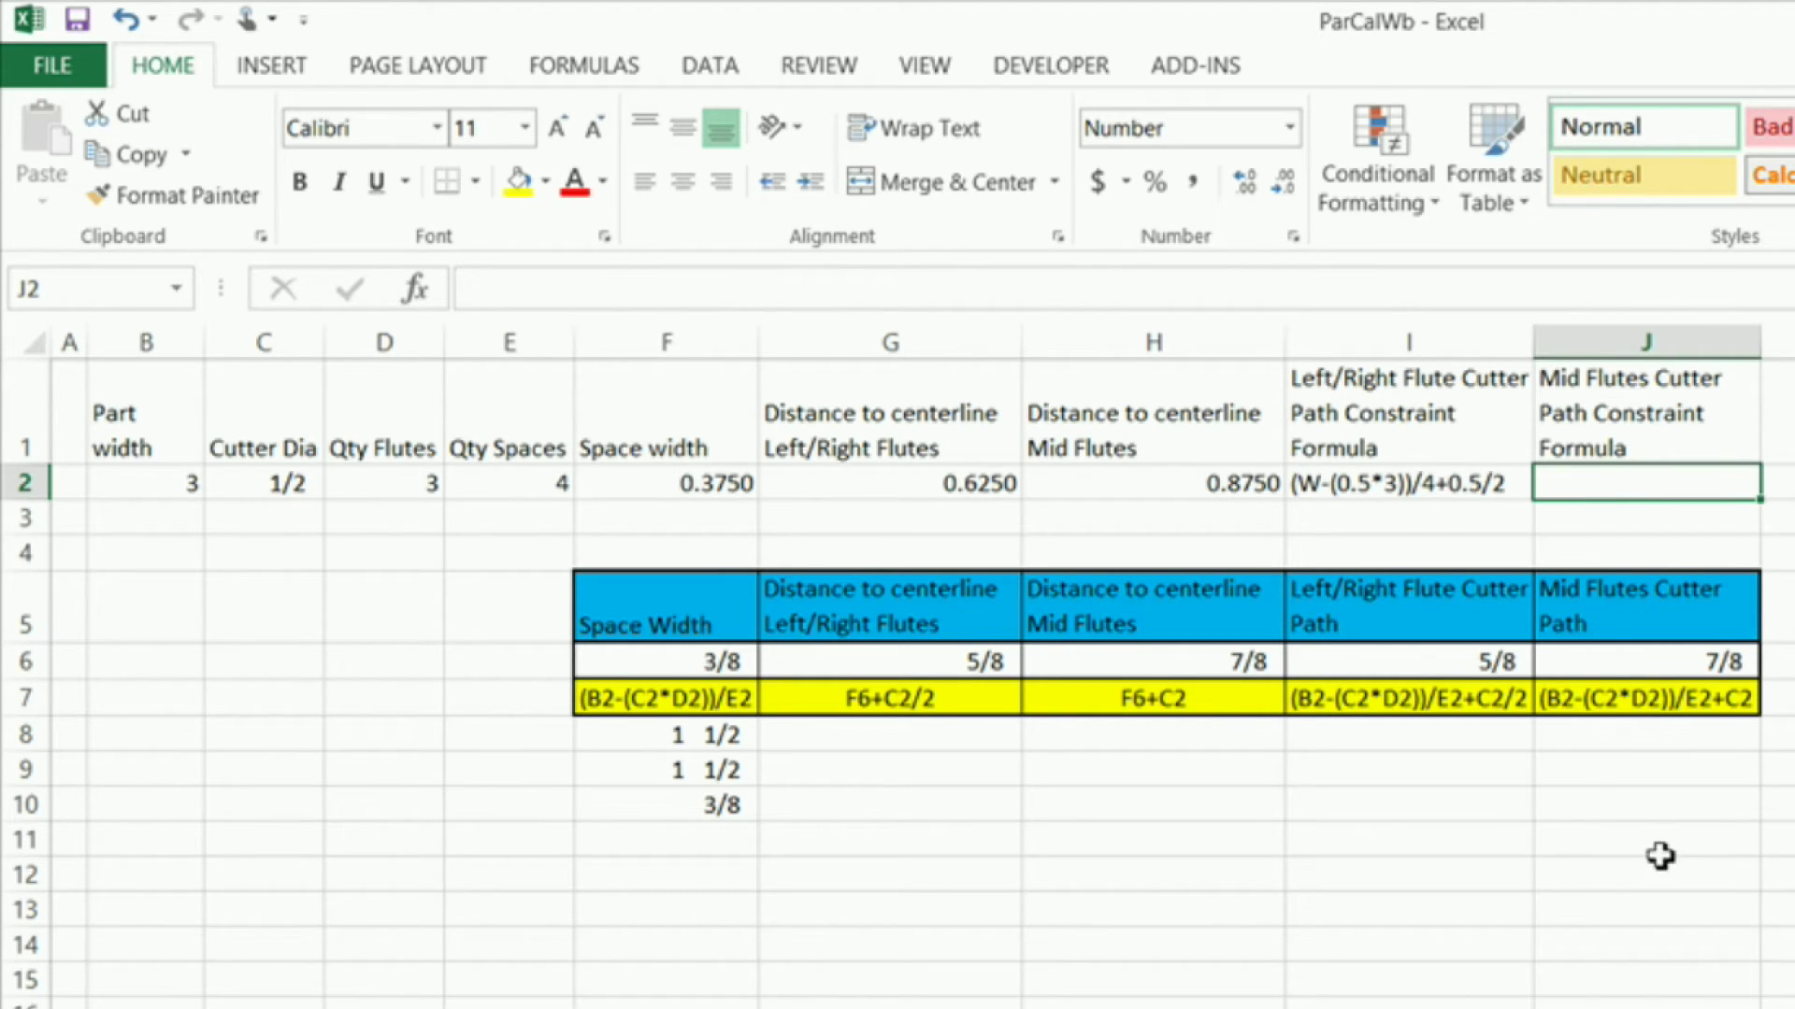
type("=\"")
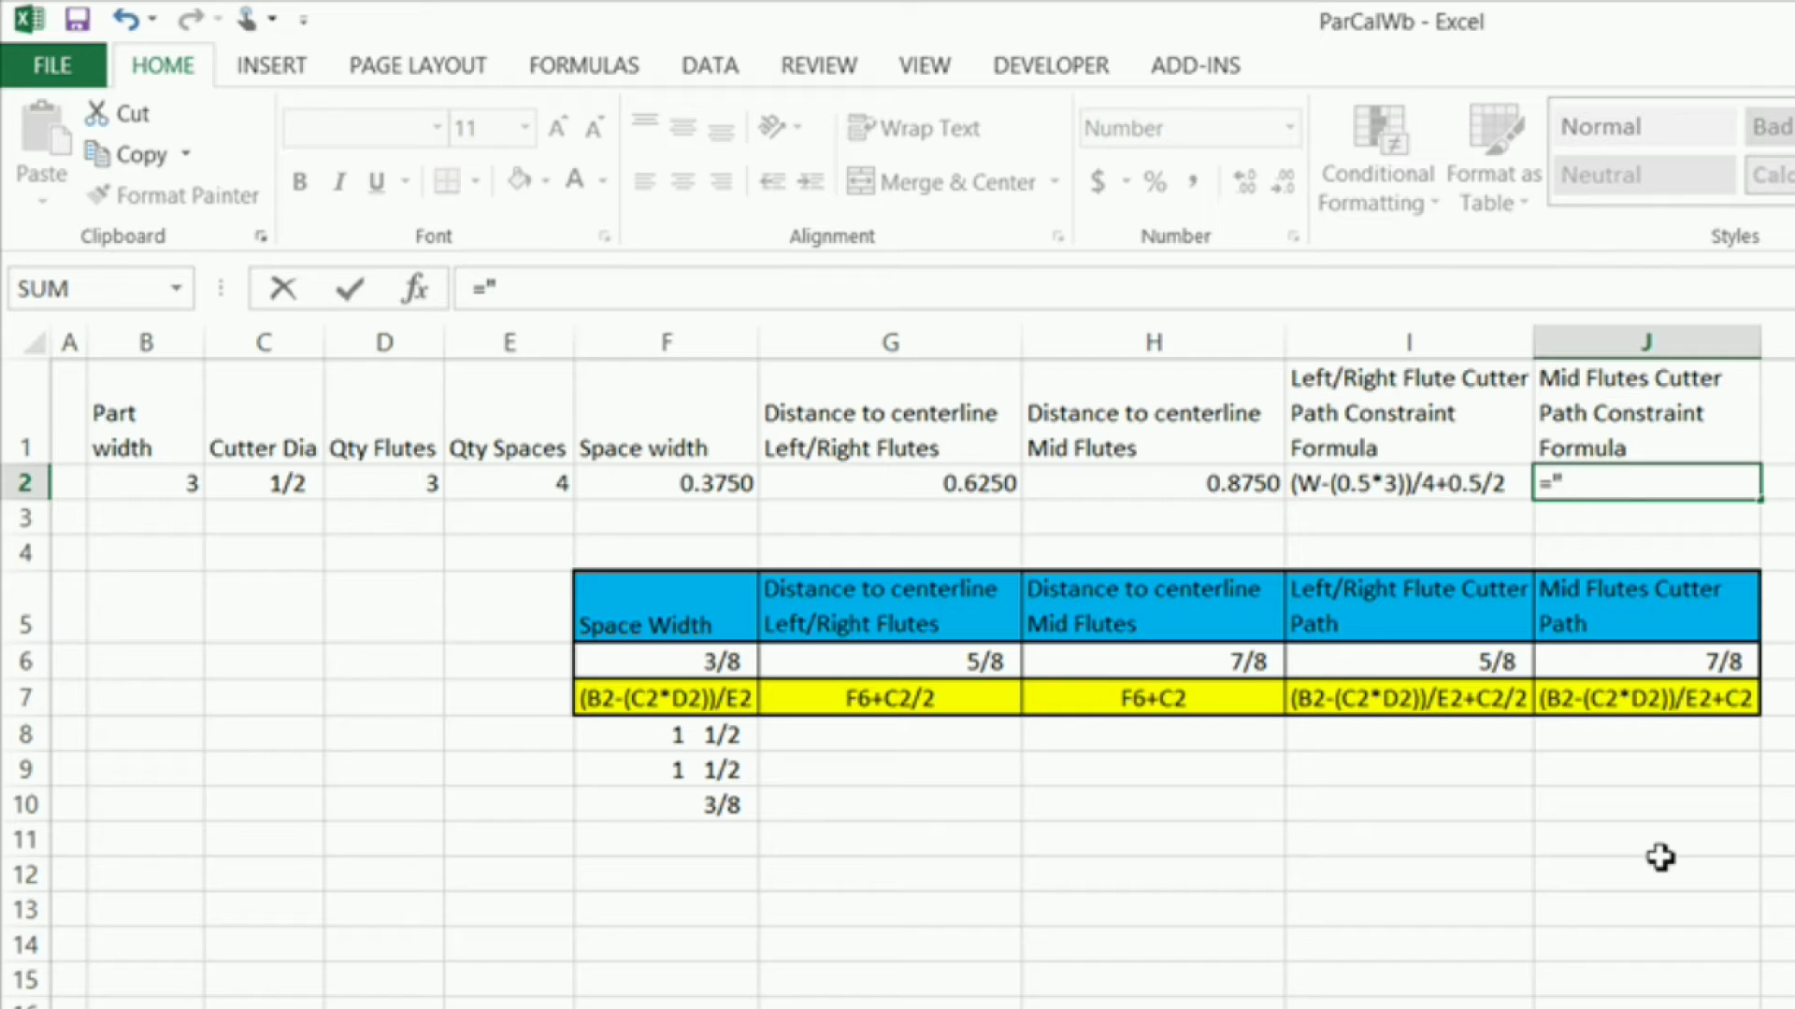
type("(W-(")
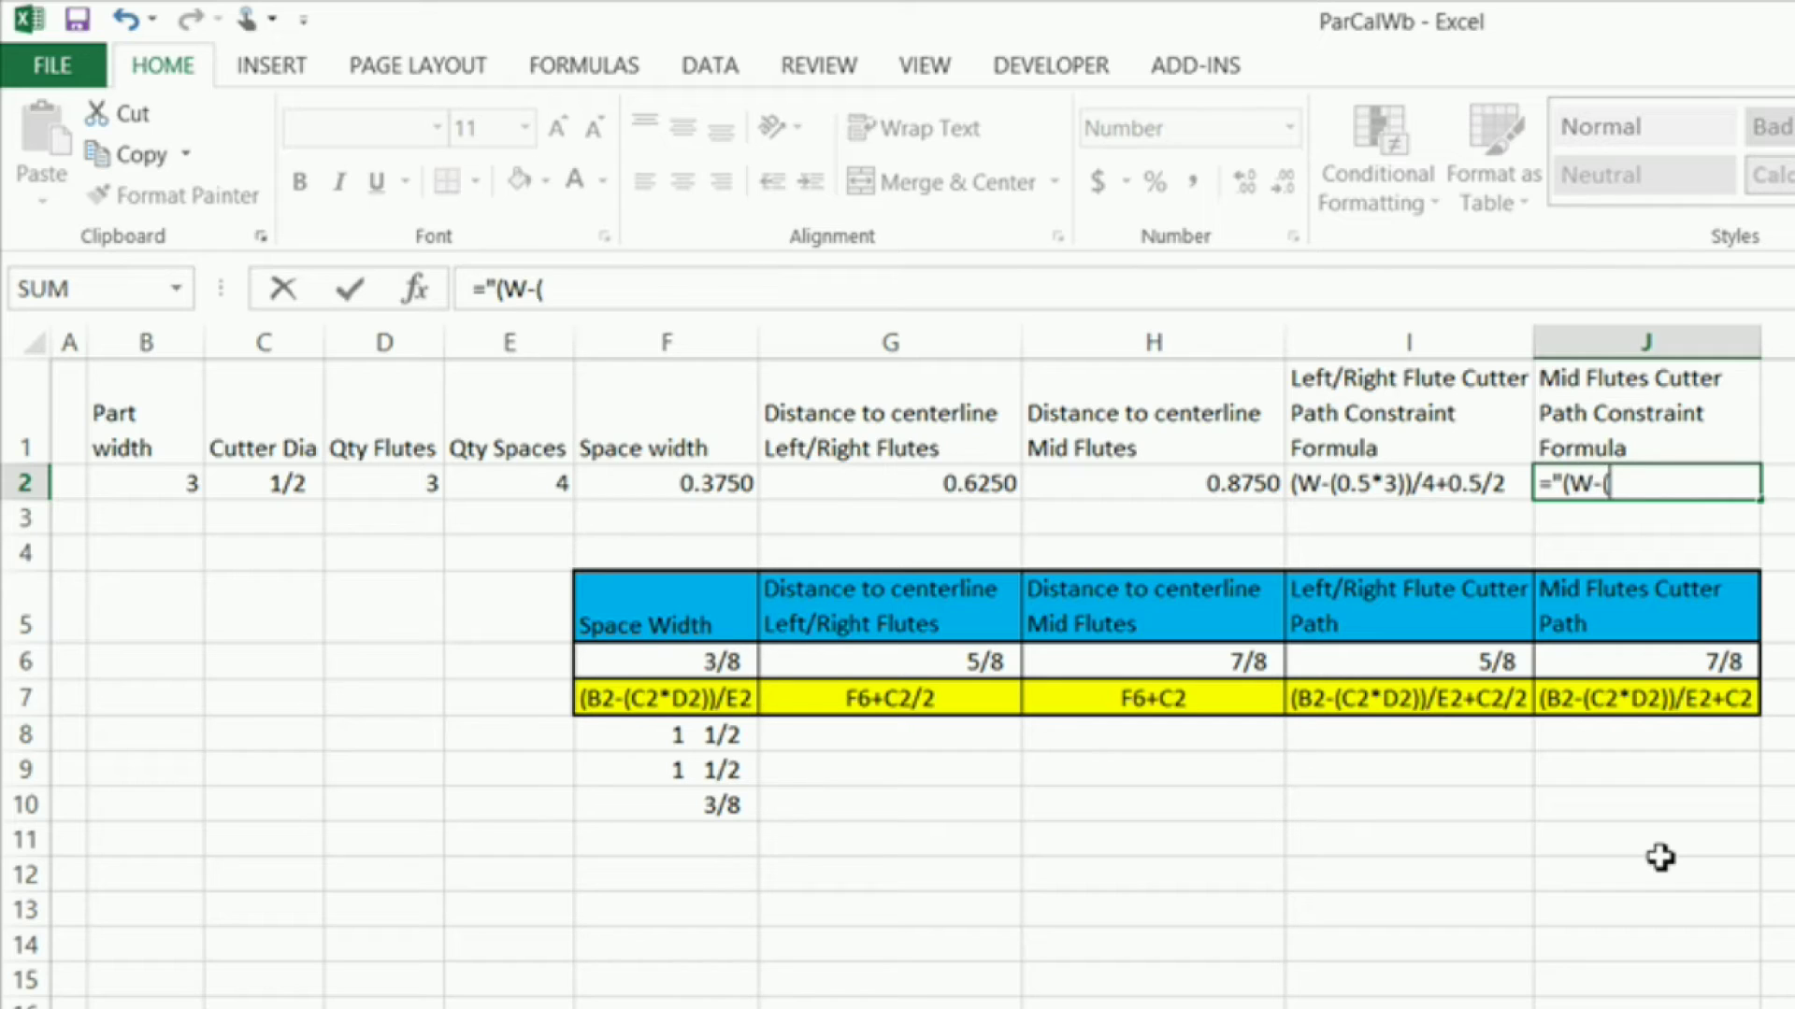
type("\"&")
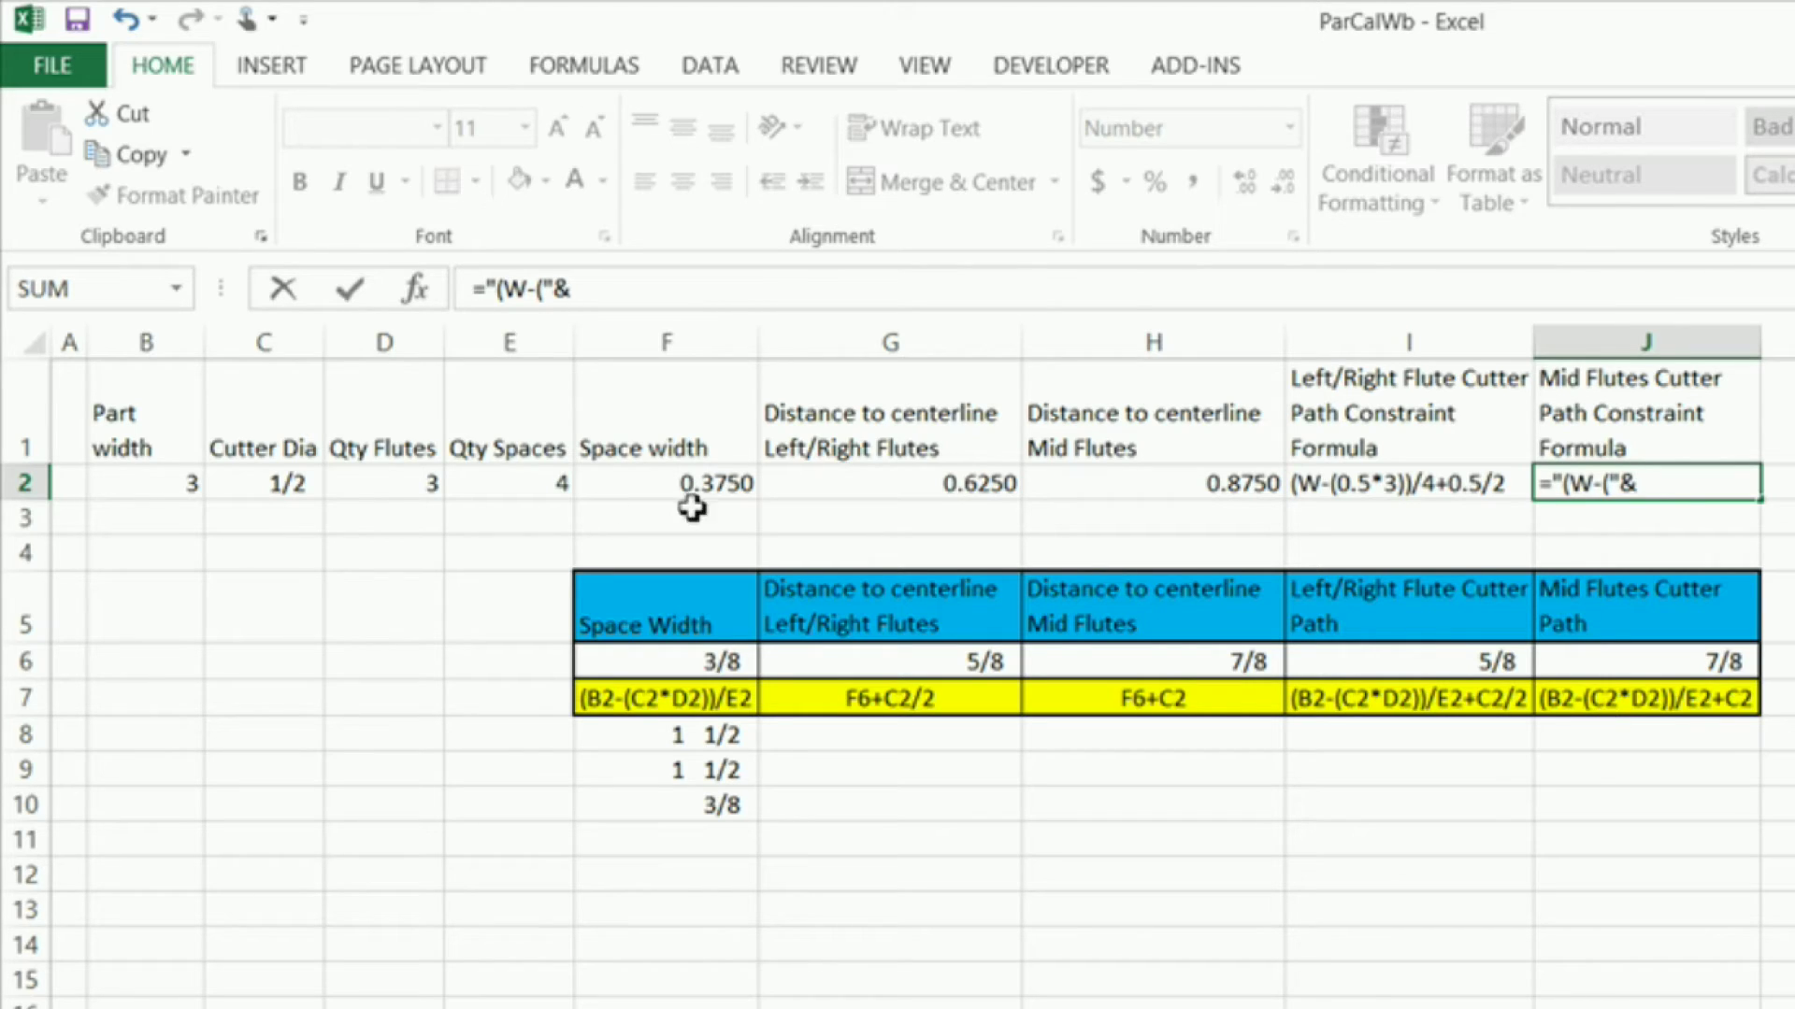
Extend the J2 text formula with the cutter diameter, a multiplication sign and the flute quantity by appending C2&"*"&D2&
left_click(291, 483)
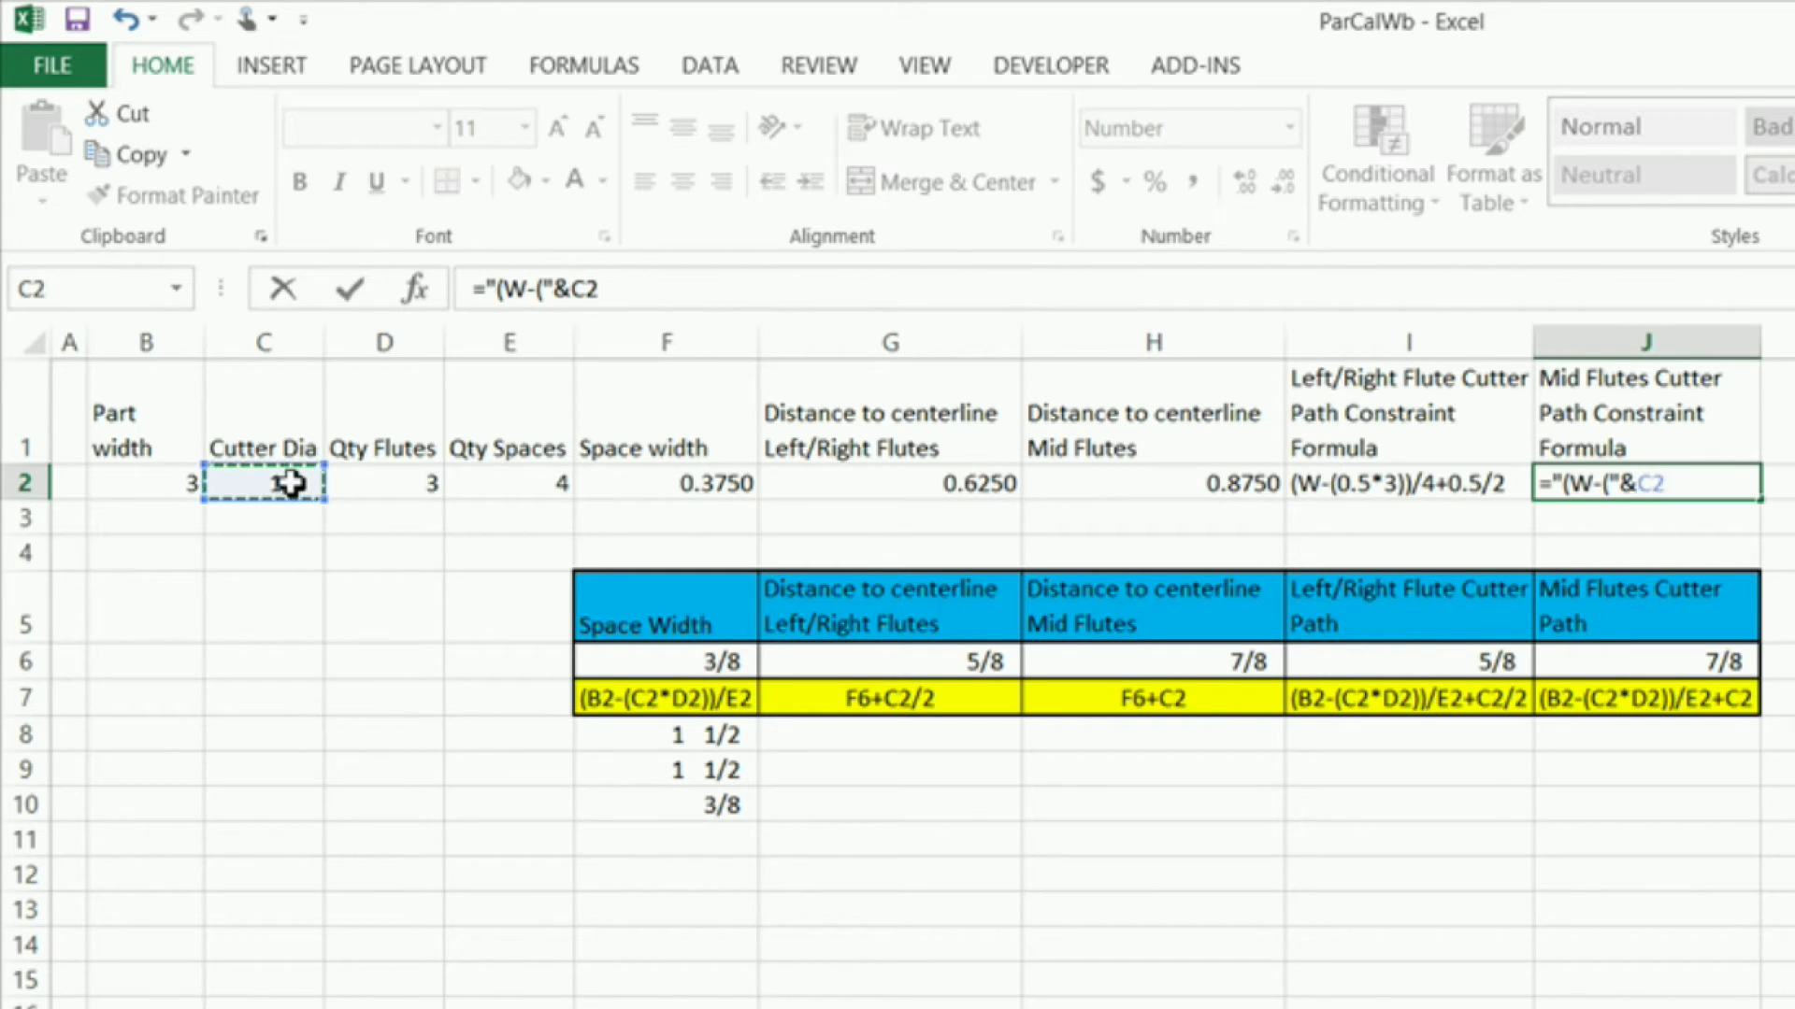
type("&")
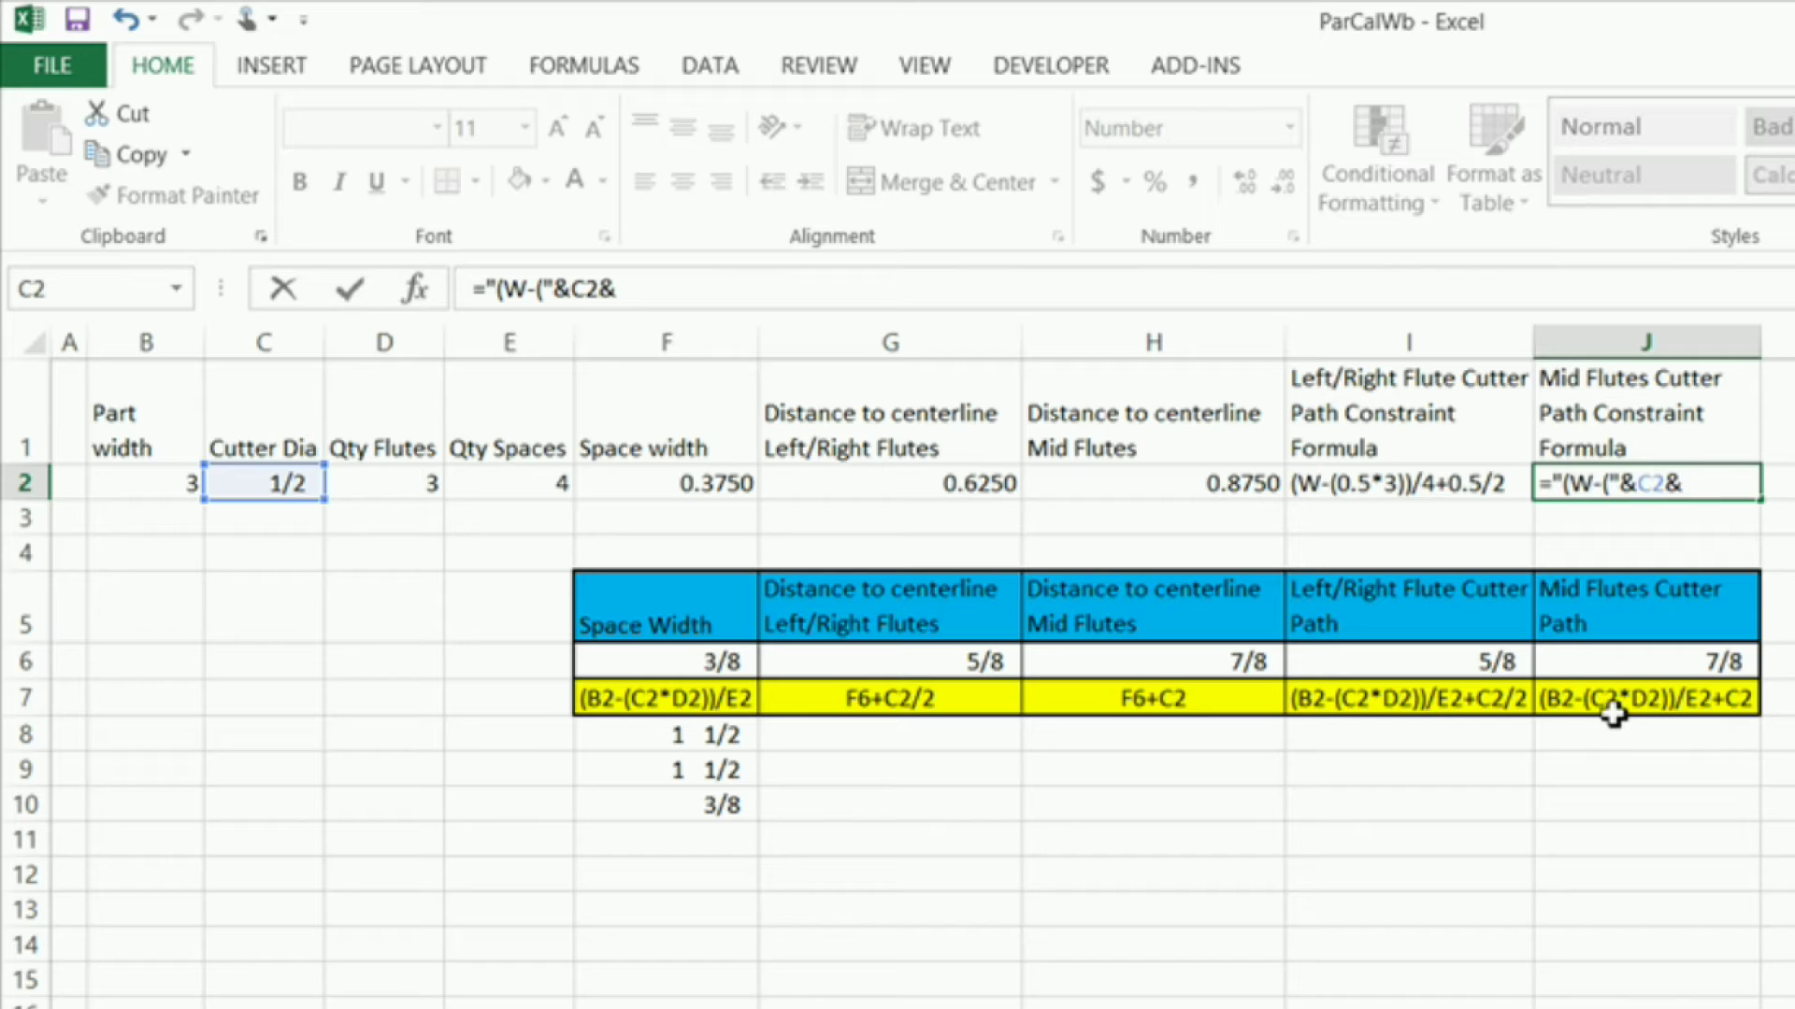
type("\"*\"&")
left_click(398, 486)
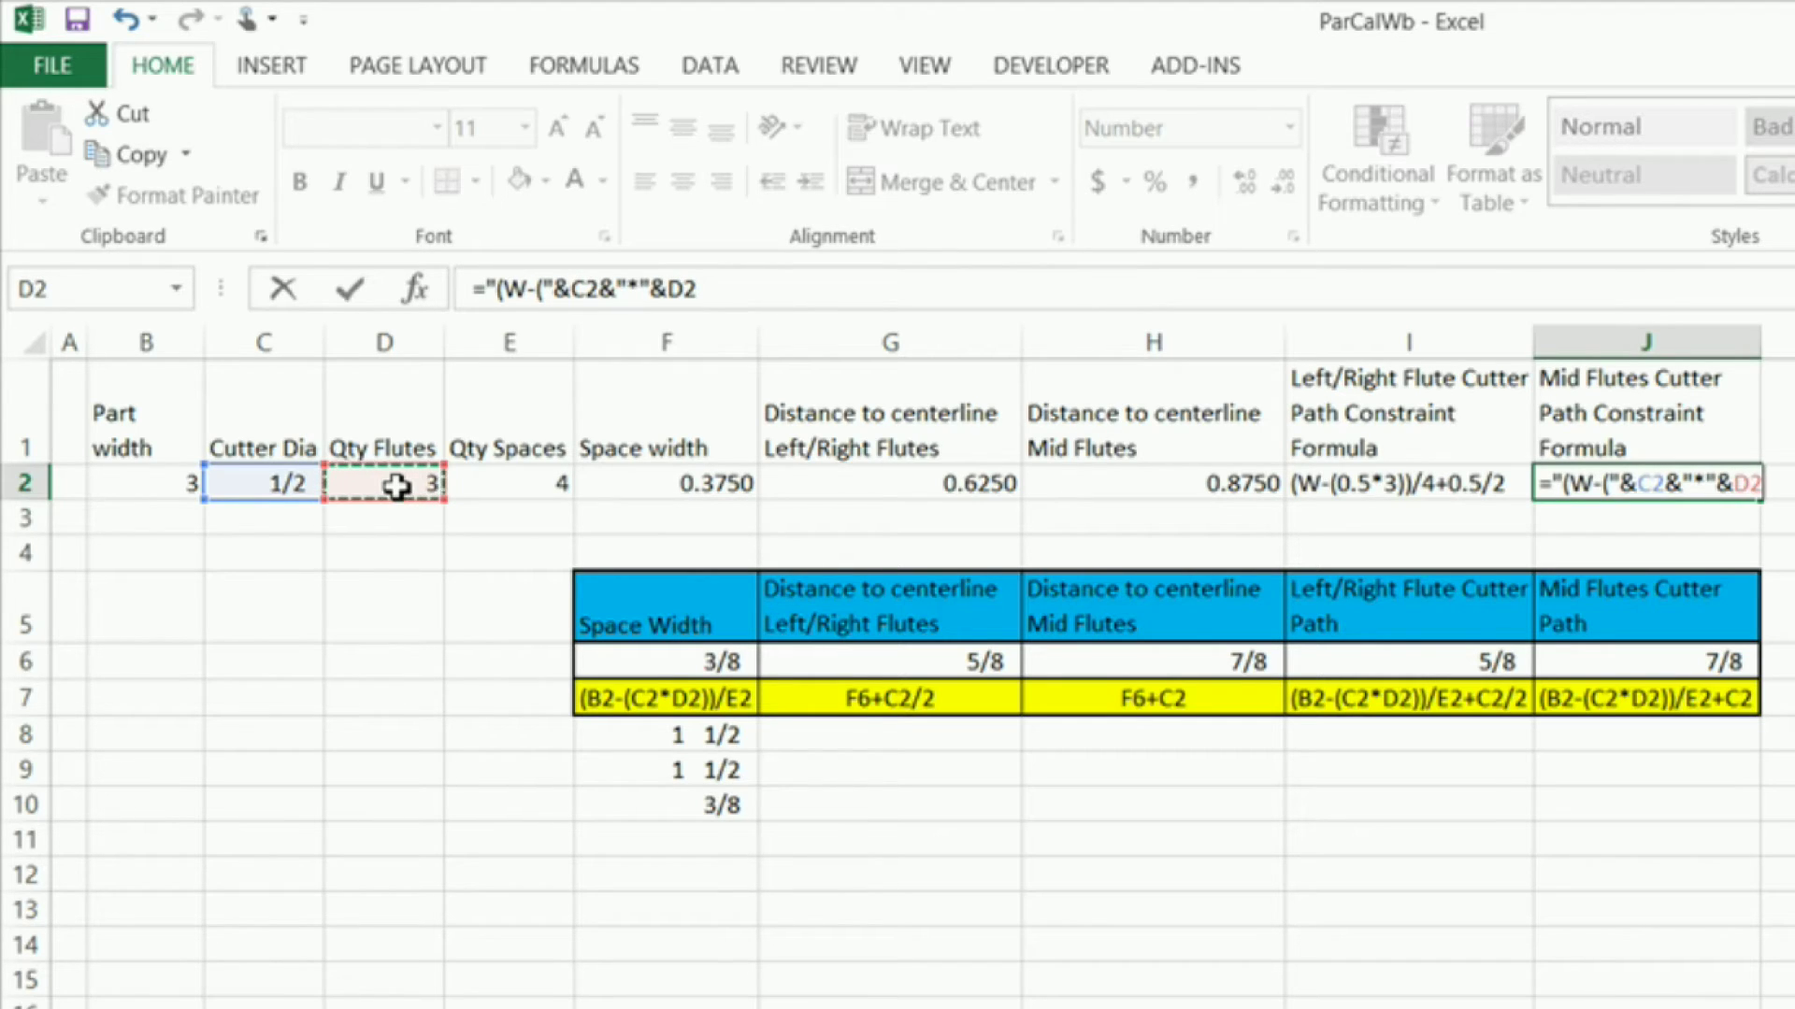
type("&")
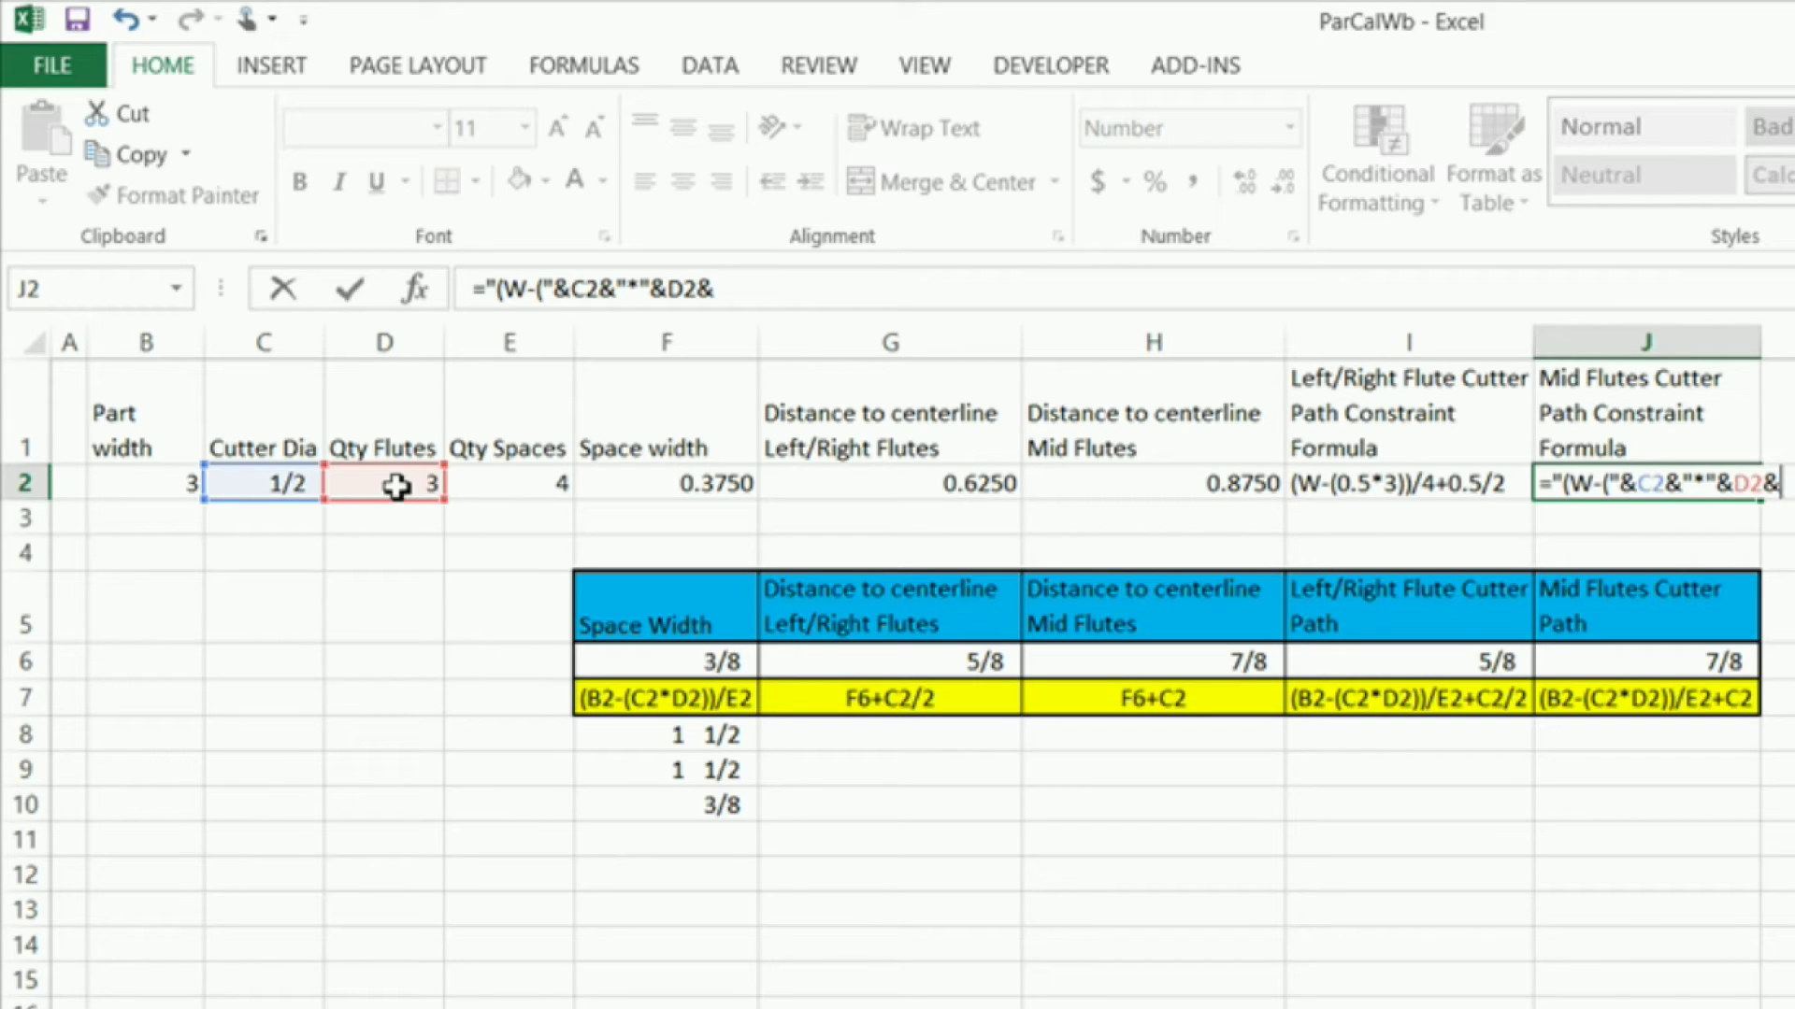
Complete the J2 formula with the division by the quantity of spaces plus the cutter diameter by appending "))/"&E2&"+"&C2, and inspect it
type("\"))/\"&")
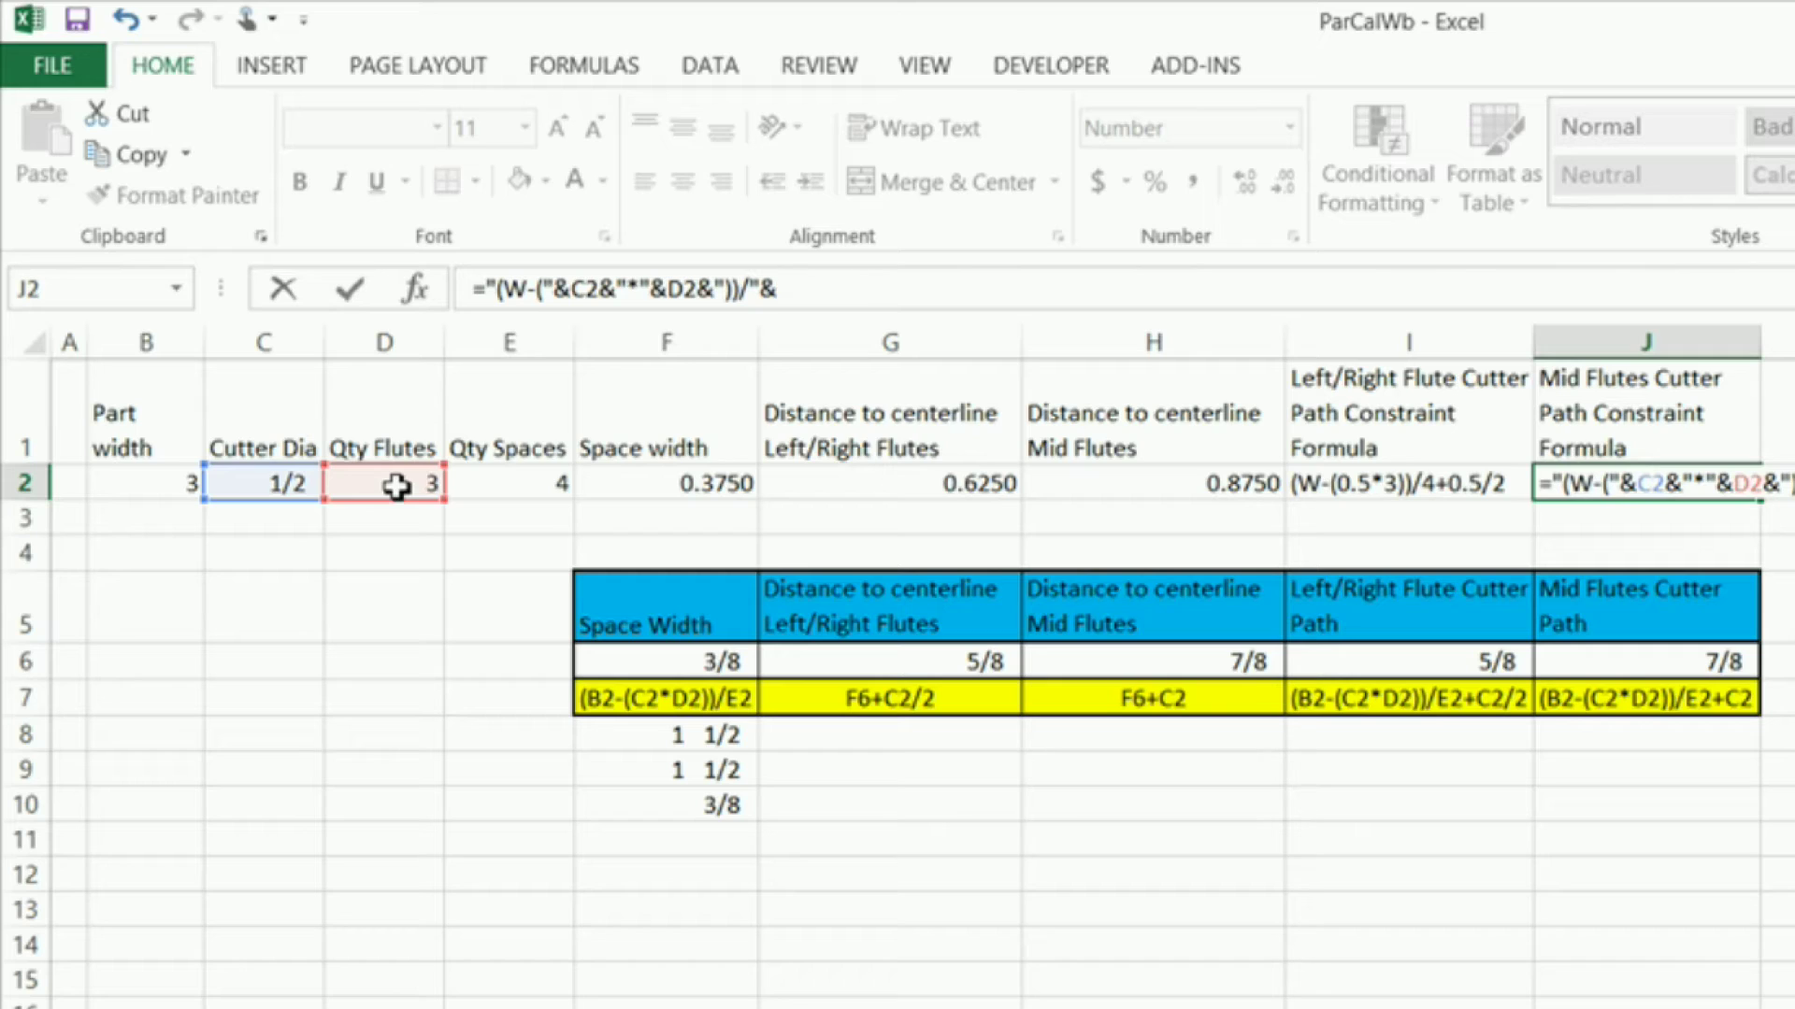
left_click(522, 486)
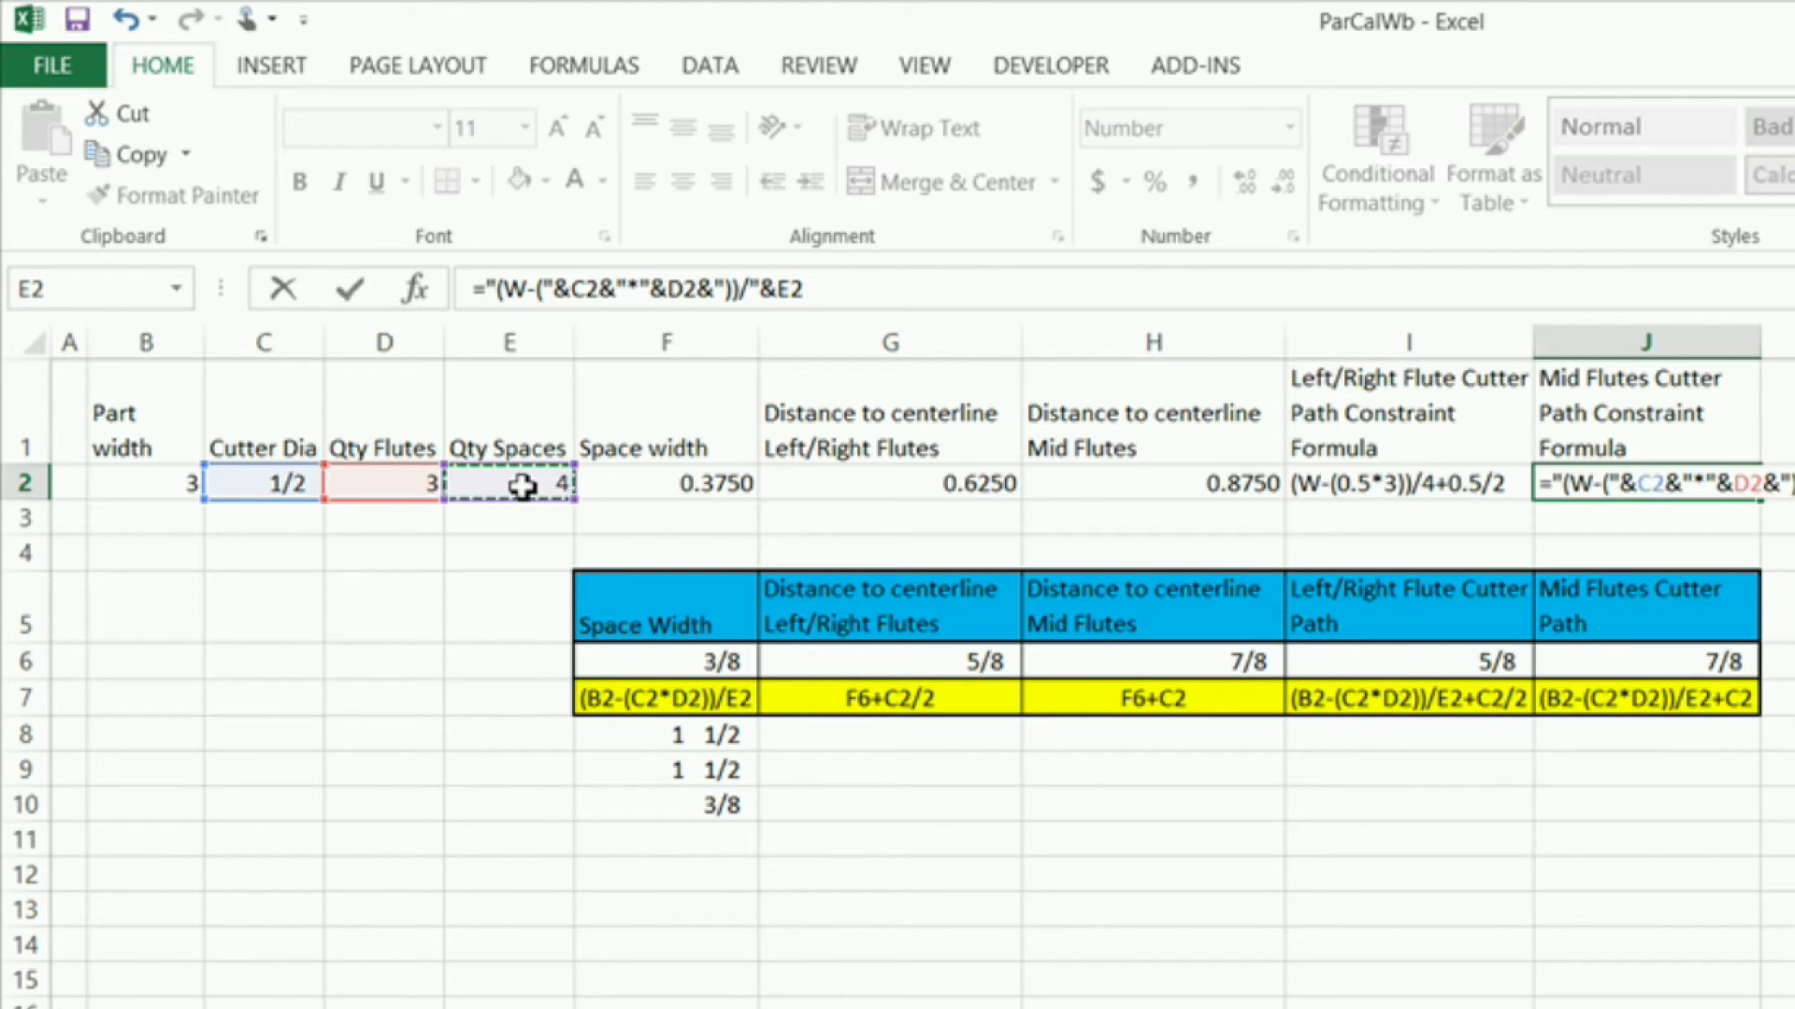
type("&\"+\"&")
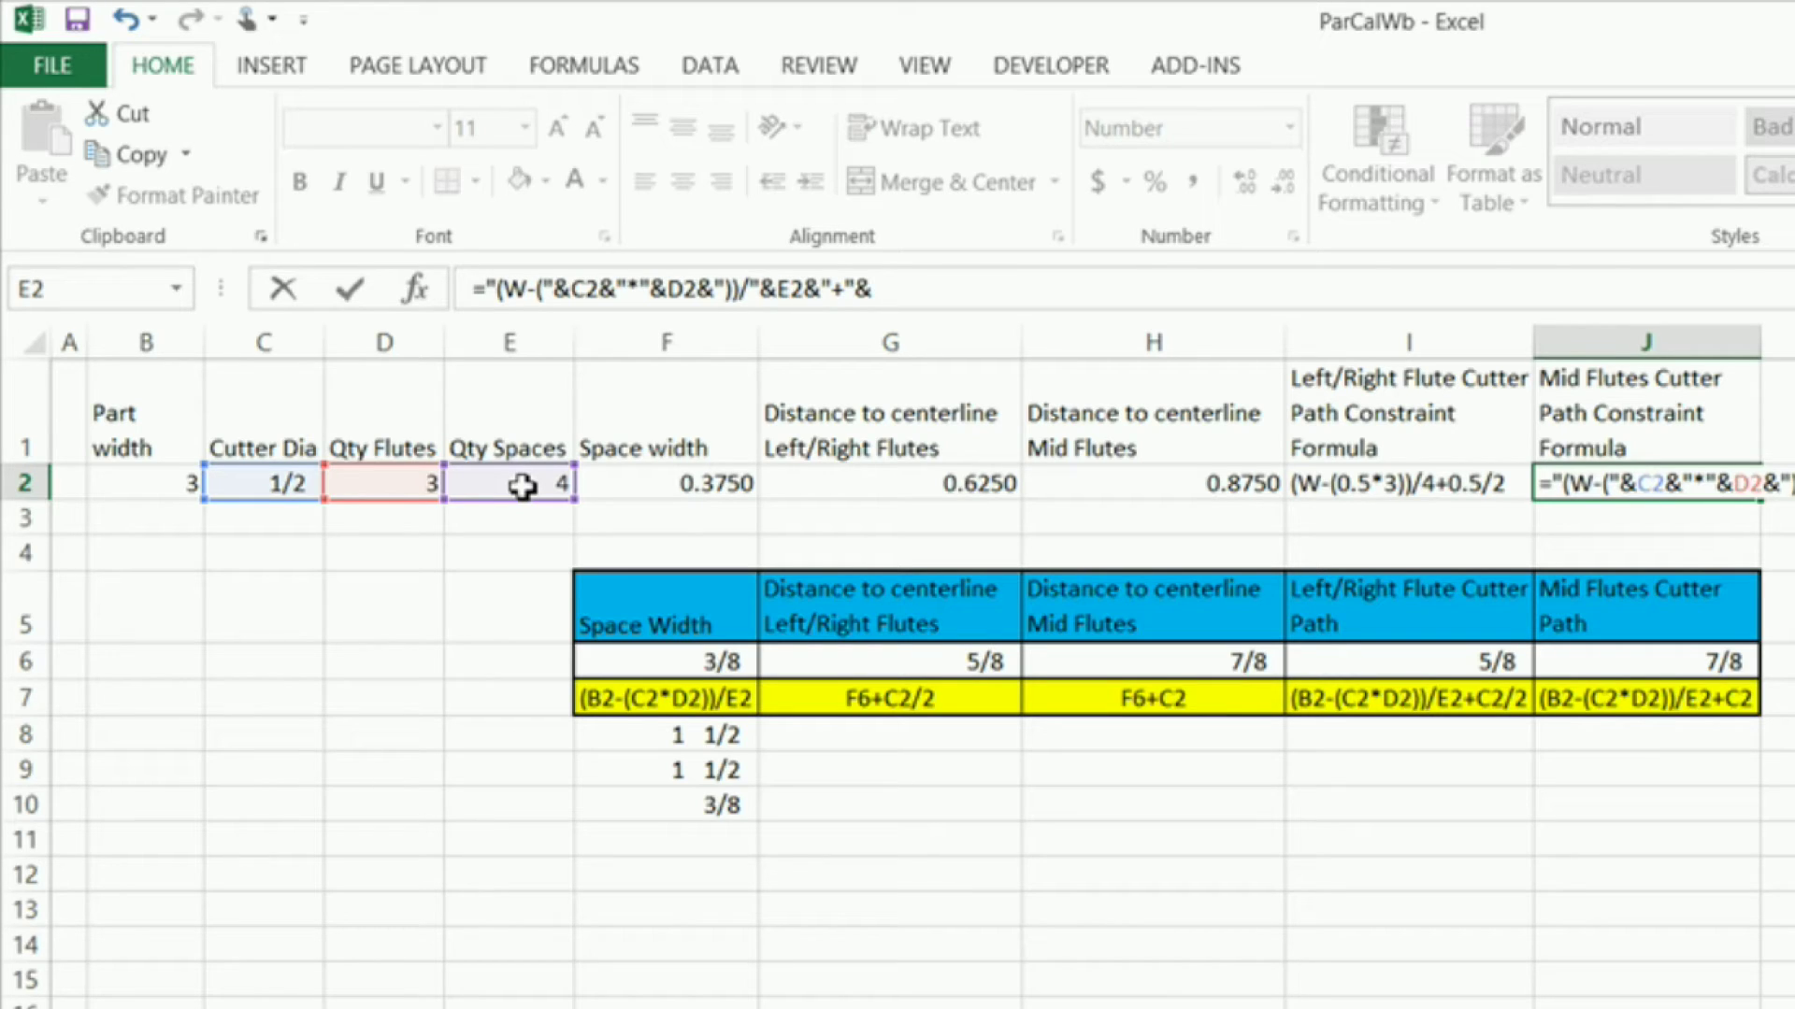
left_click(258, 483)
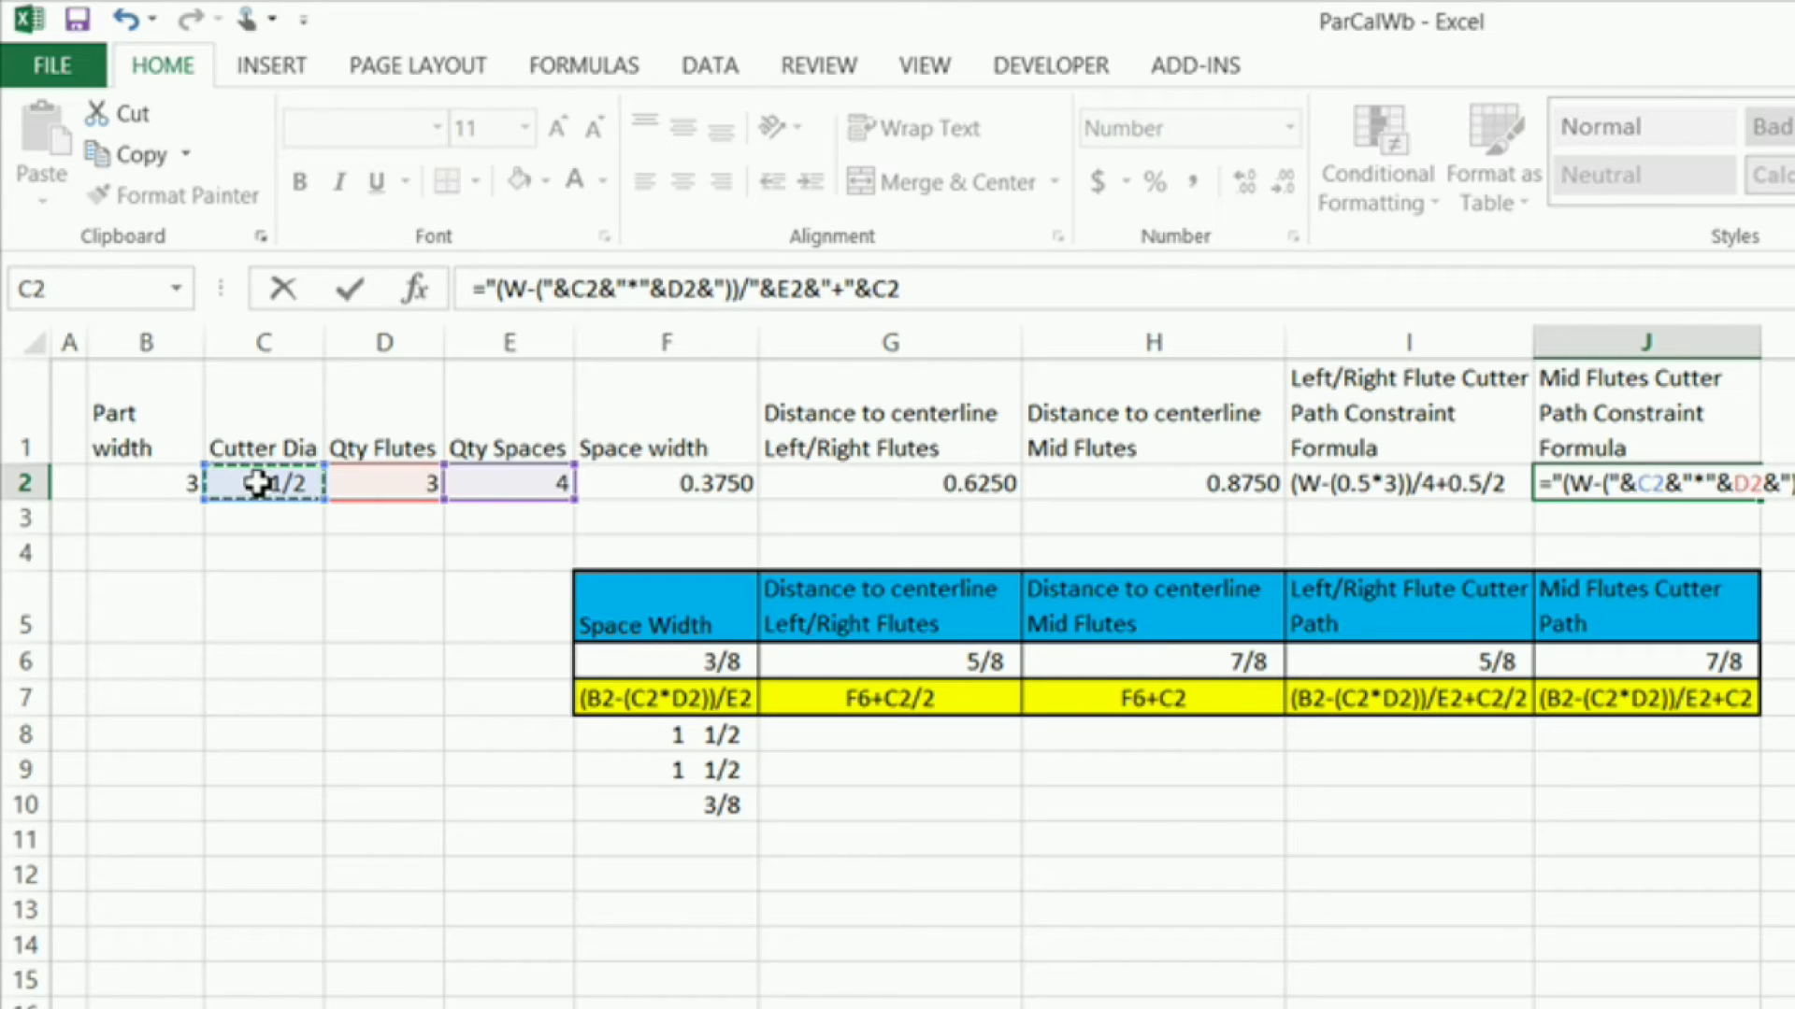
key("Return")
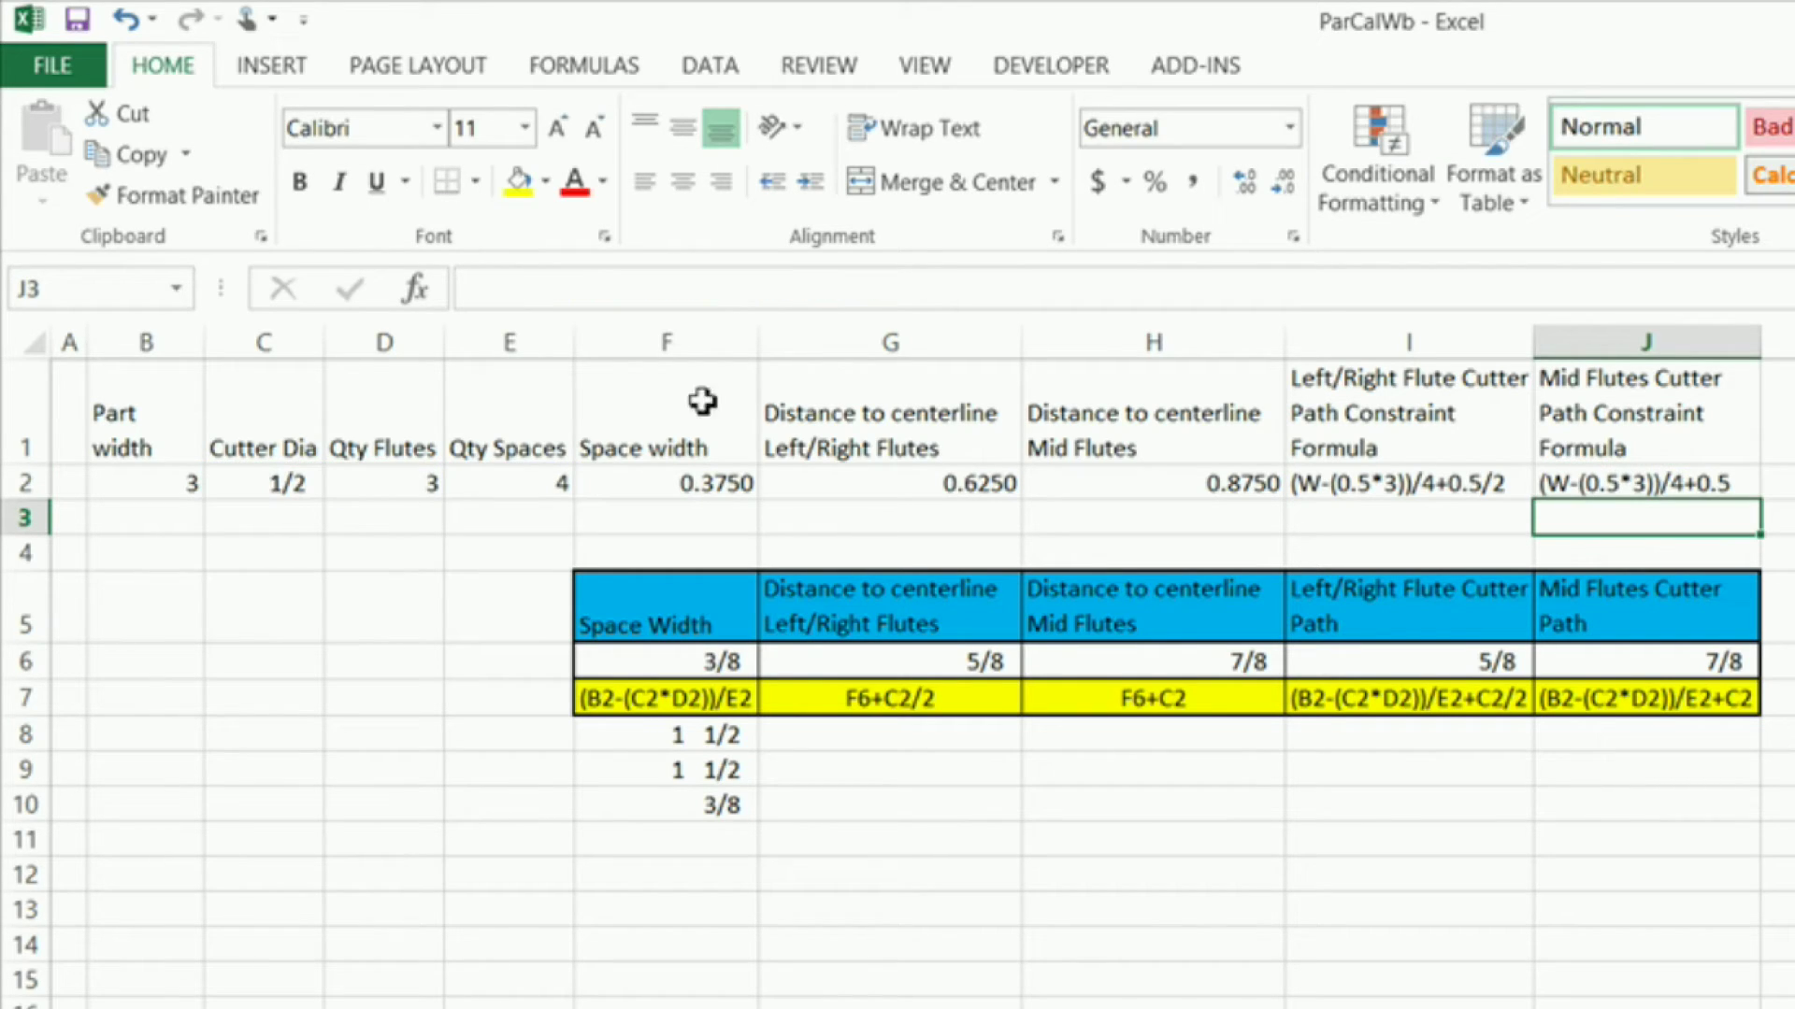
left_click(1618, 490)
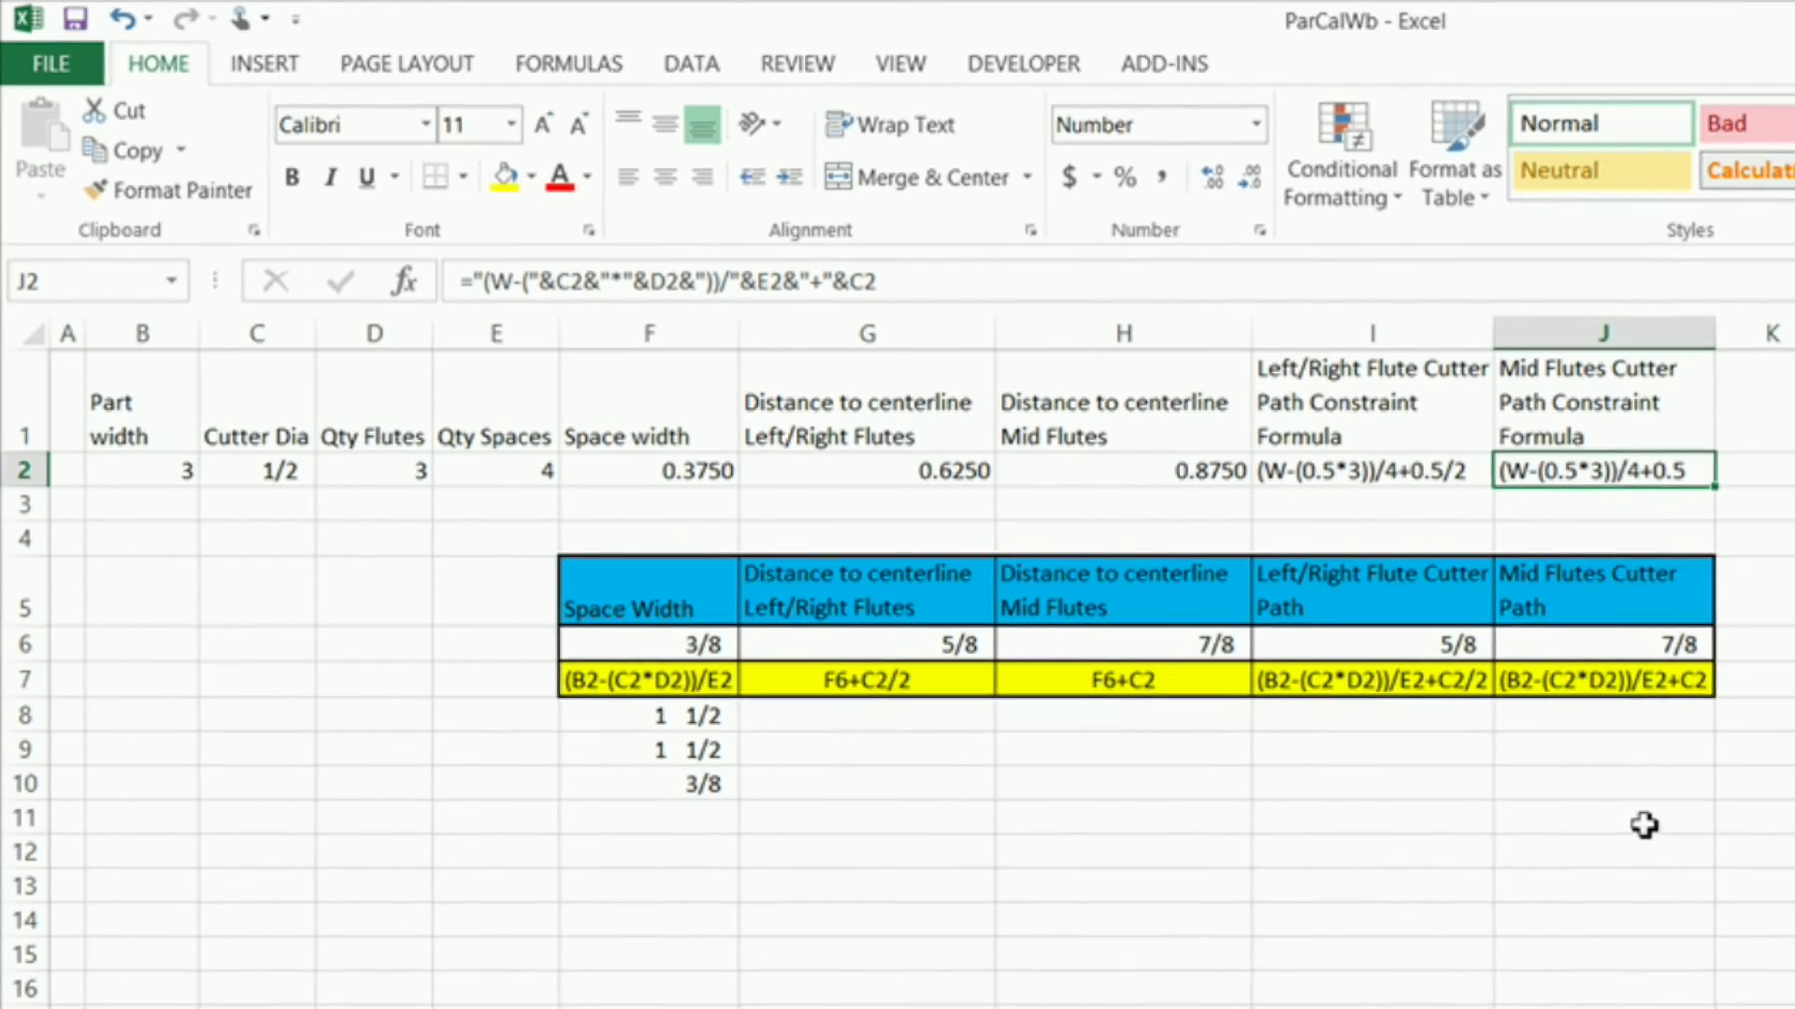
left_click(1645, 875)
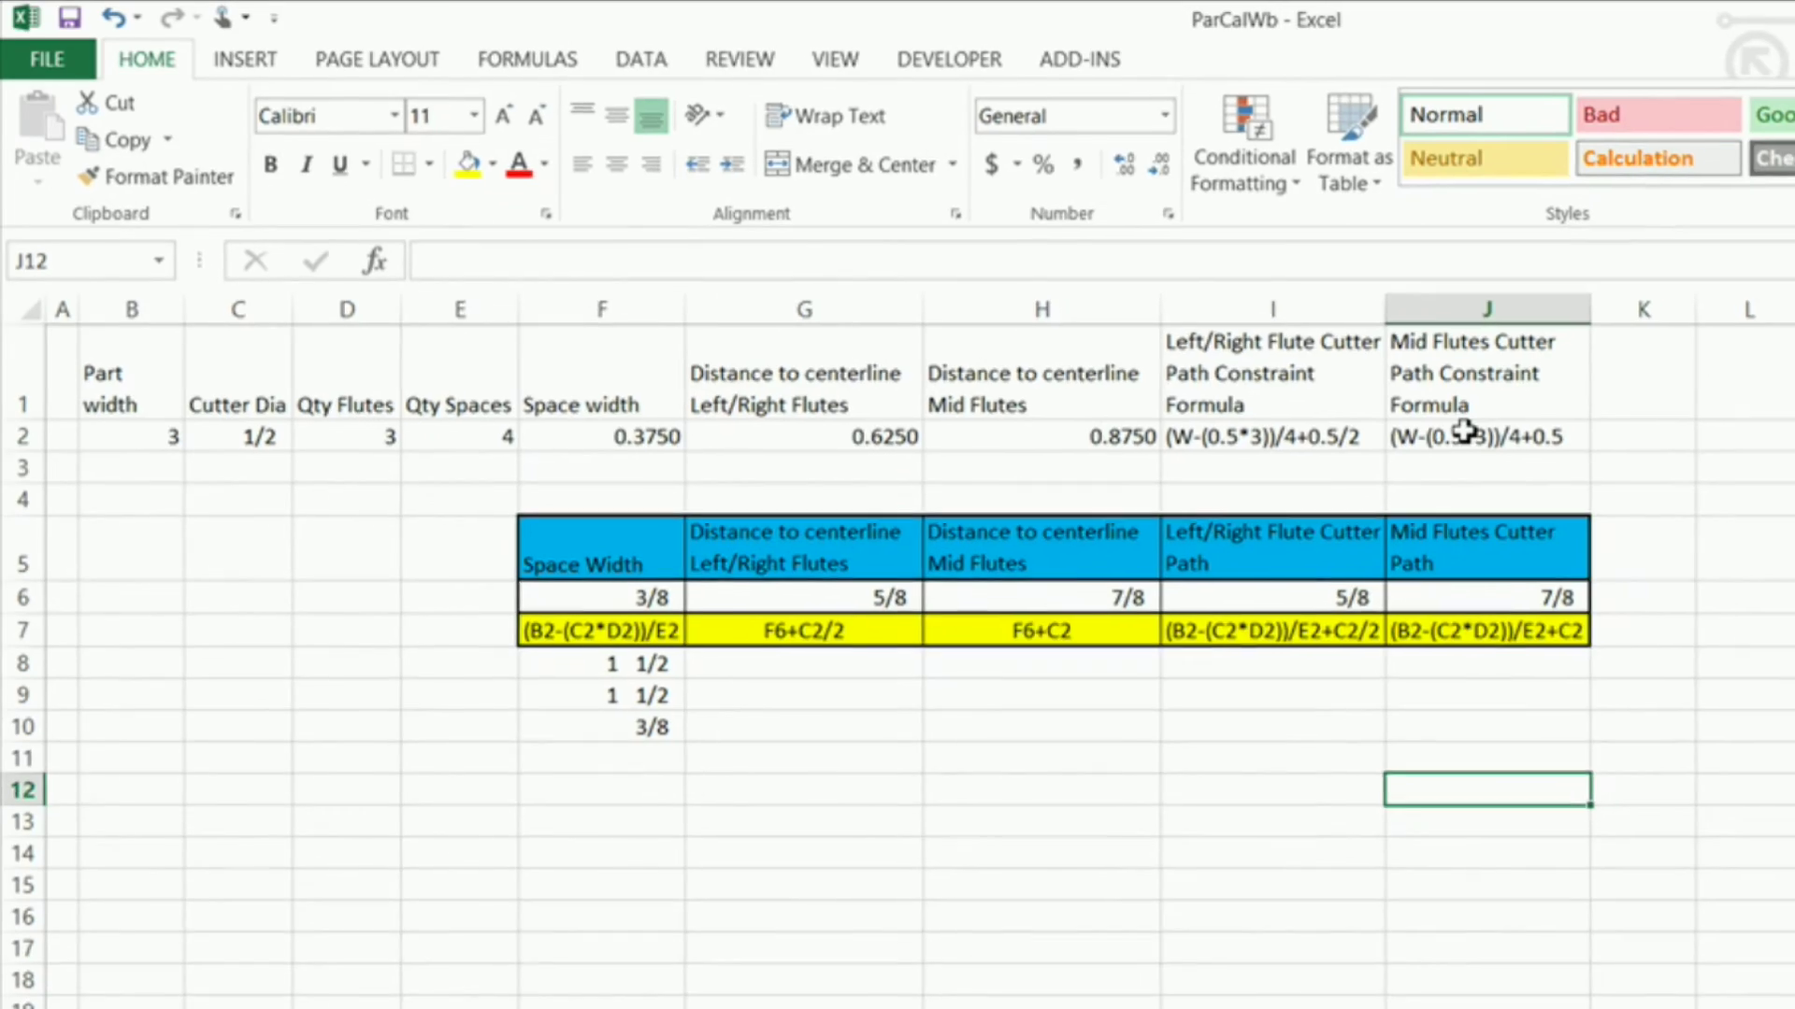
Copy the mid flutes cutter path constraint in J2
left_click(1464, 431)
right_click(1452, 436)
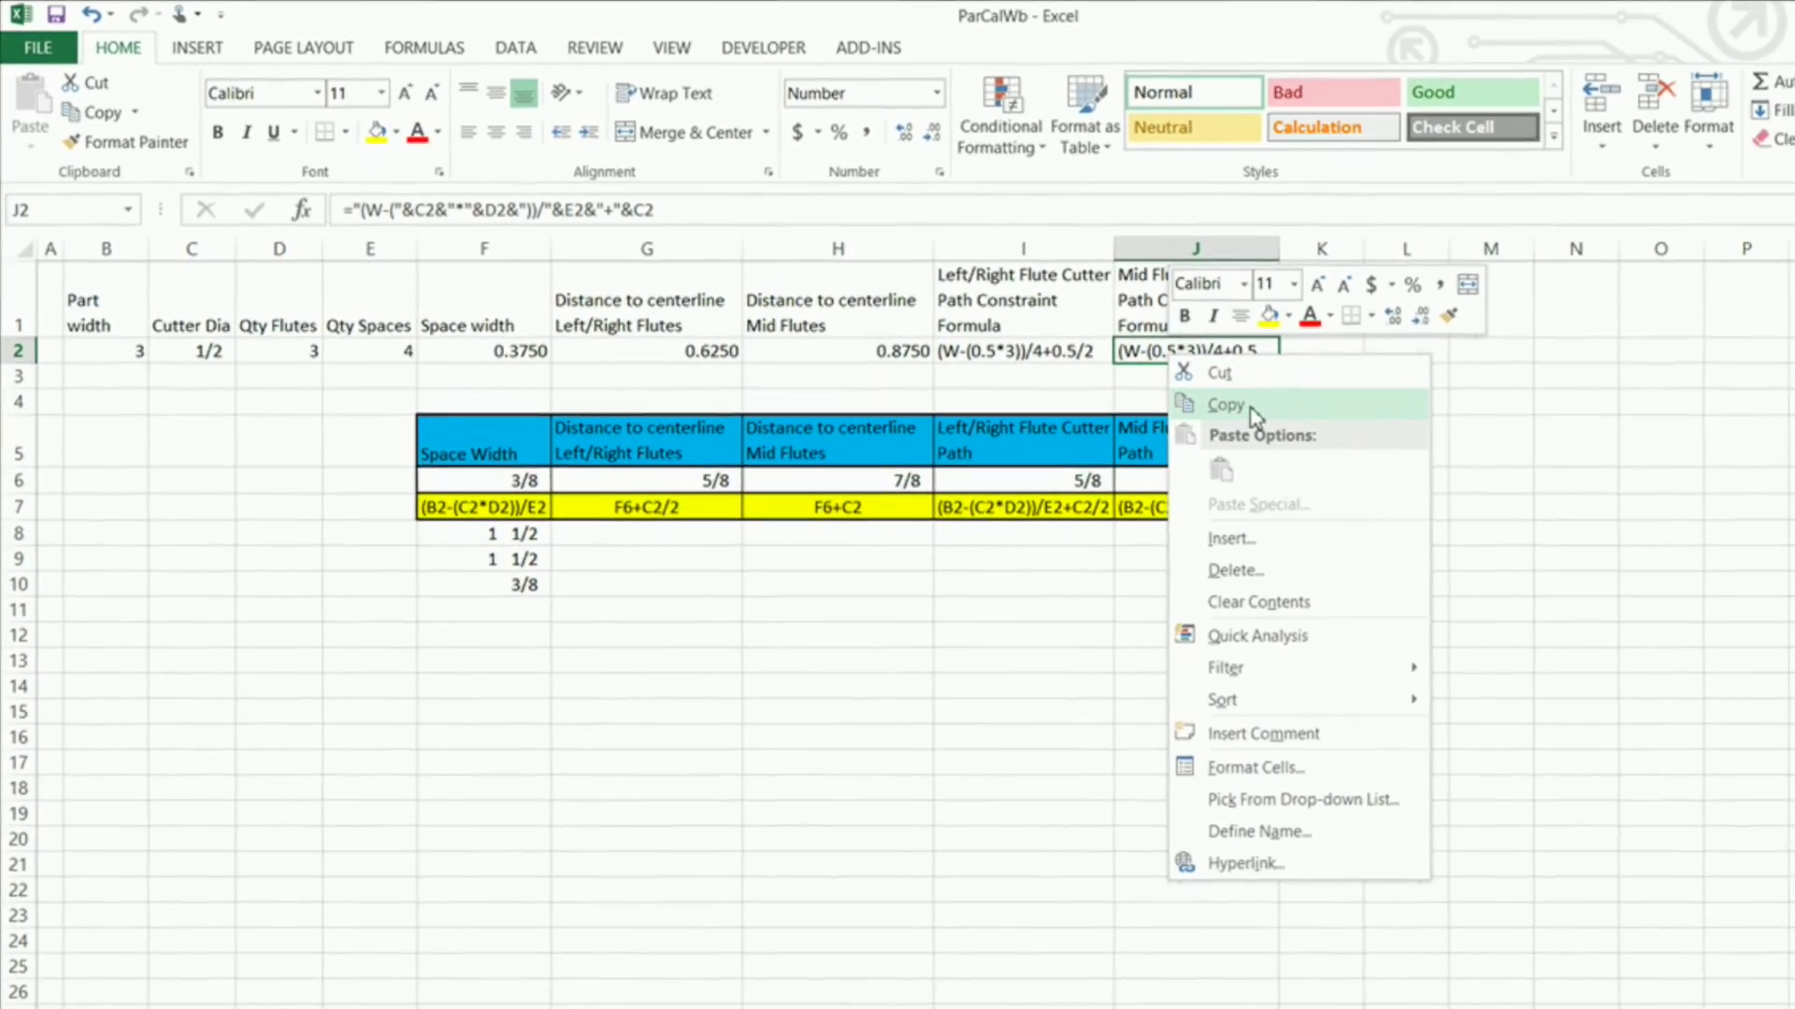
left_click(1337, 425)
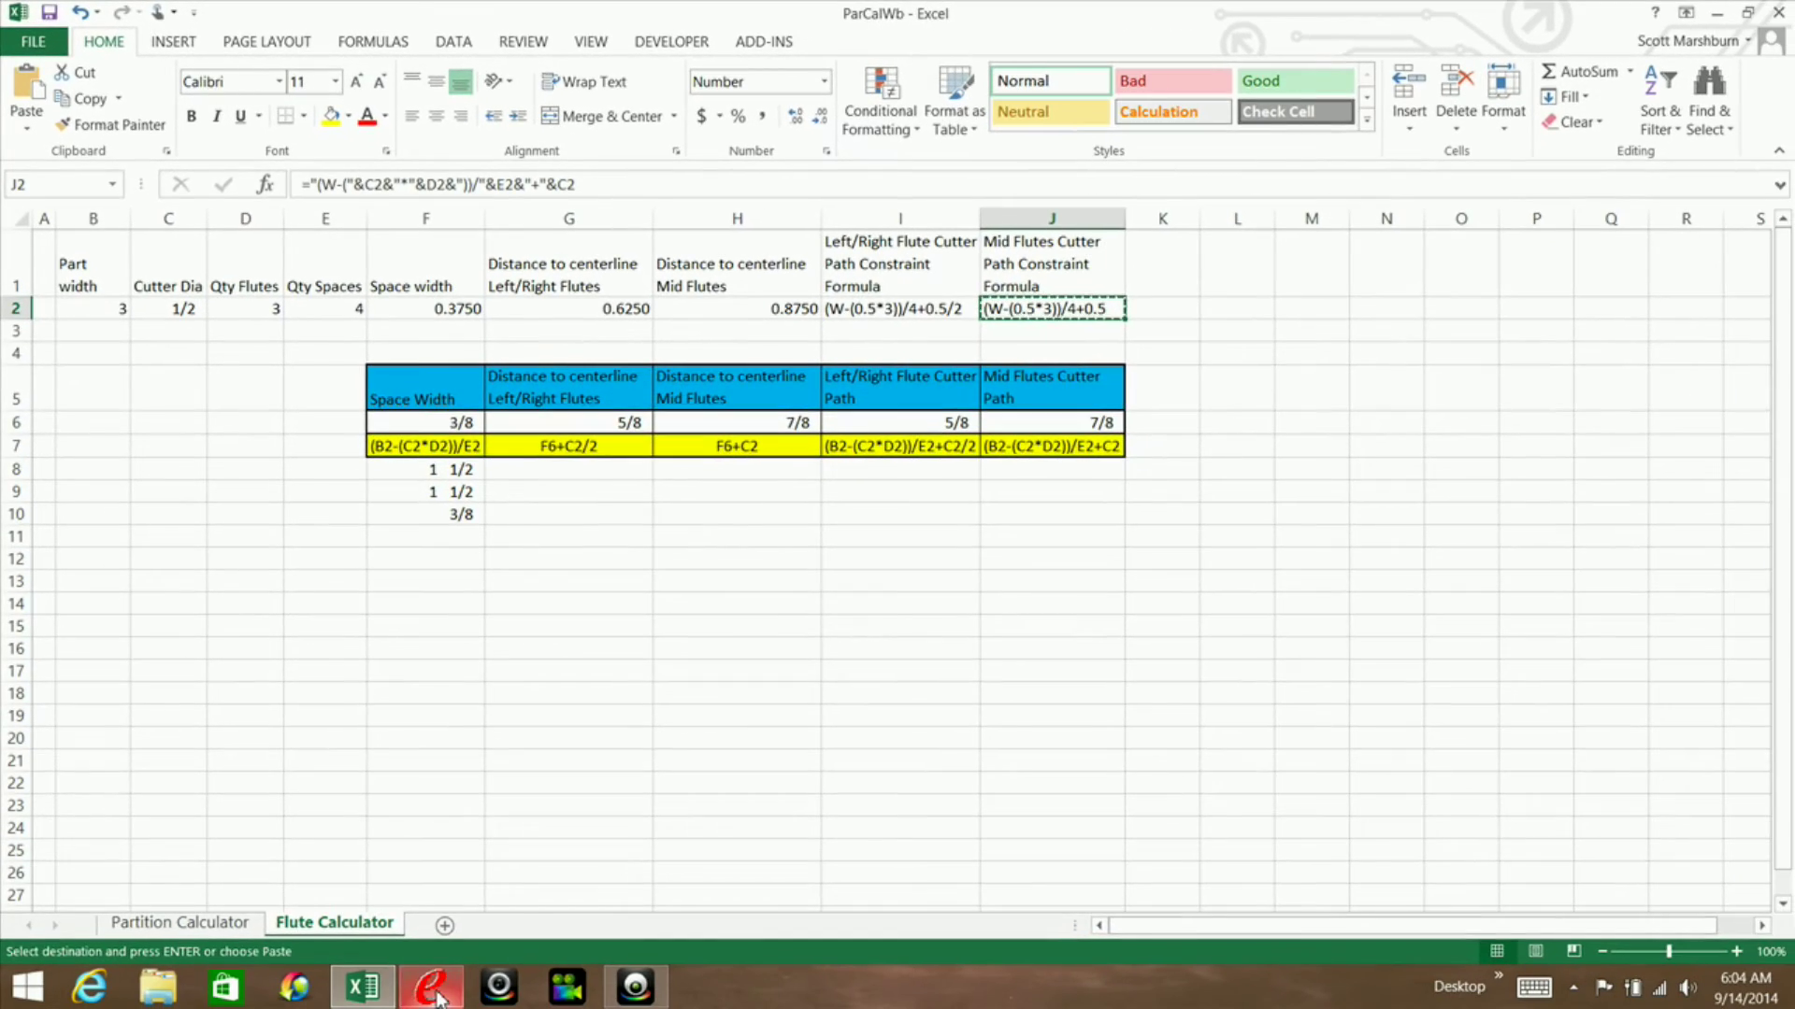
Switch to eCabinet Systems and replace the mid flute spacing dimension with the copied constraint (W-(0.5*3))/4+0.5
left_click(436, 993)
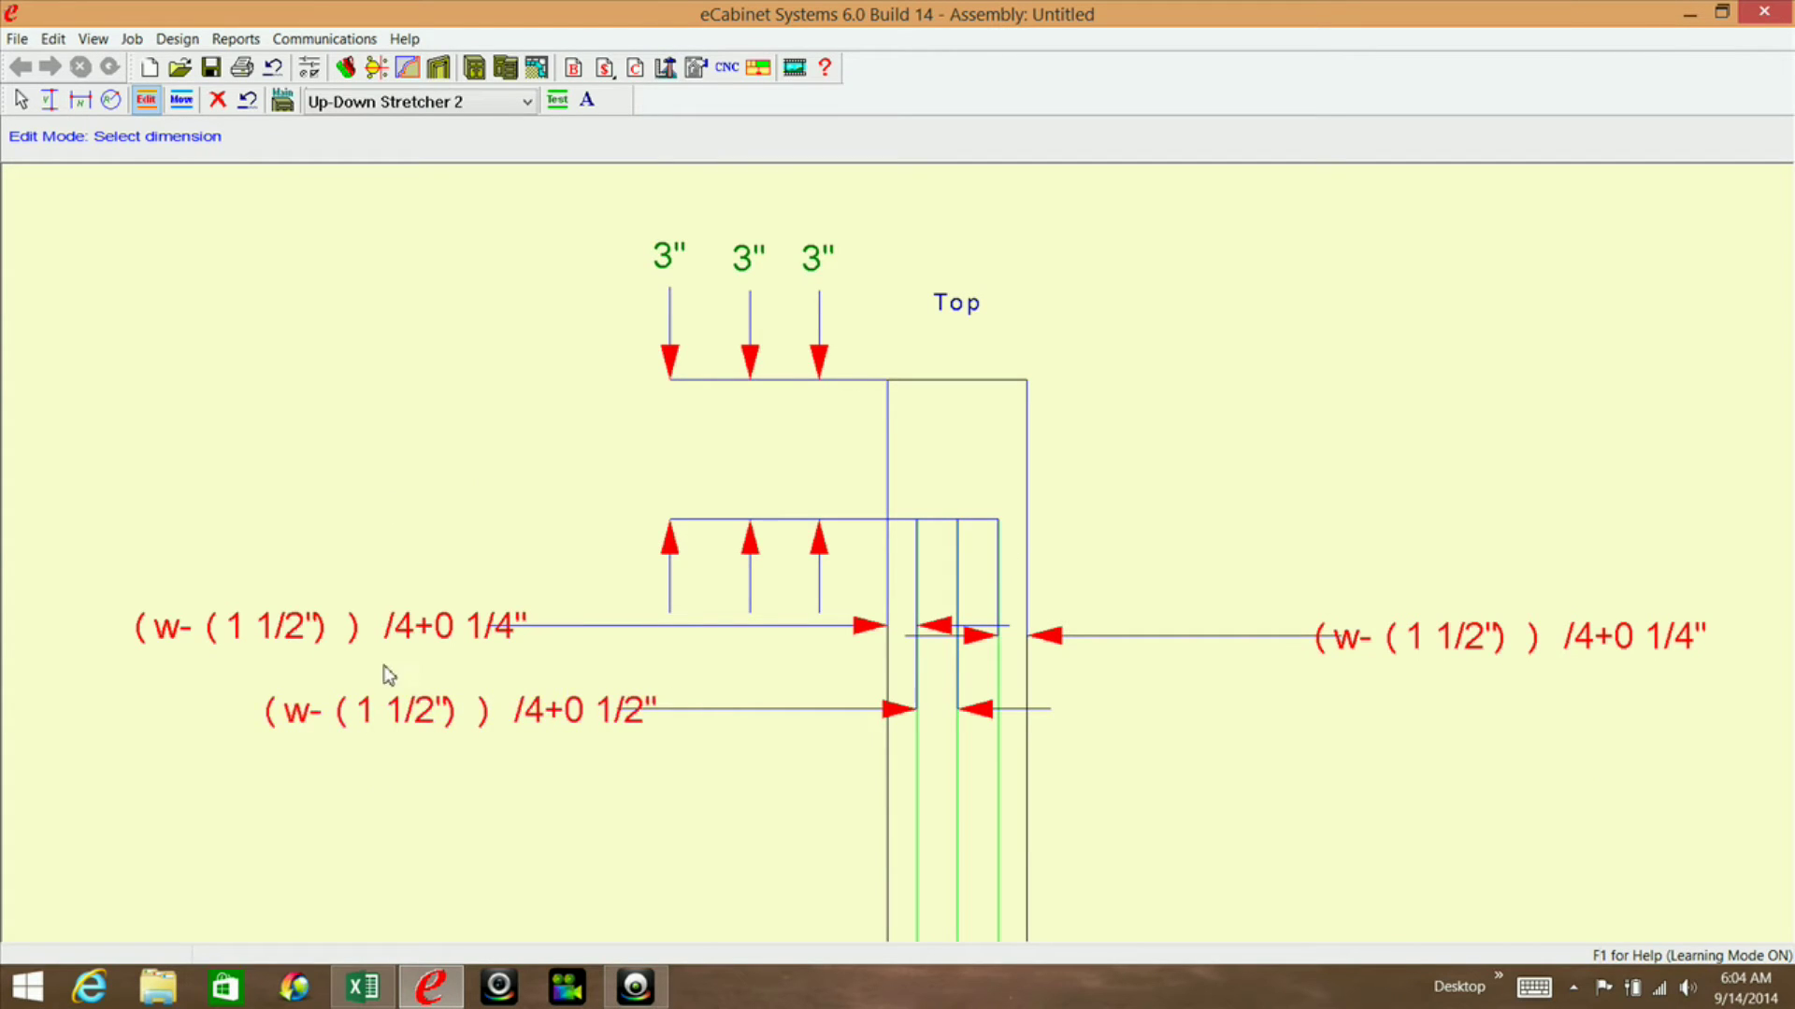
left_click(151, 101)
left_click(338, 722)
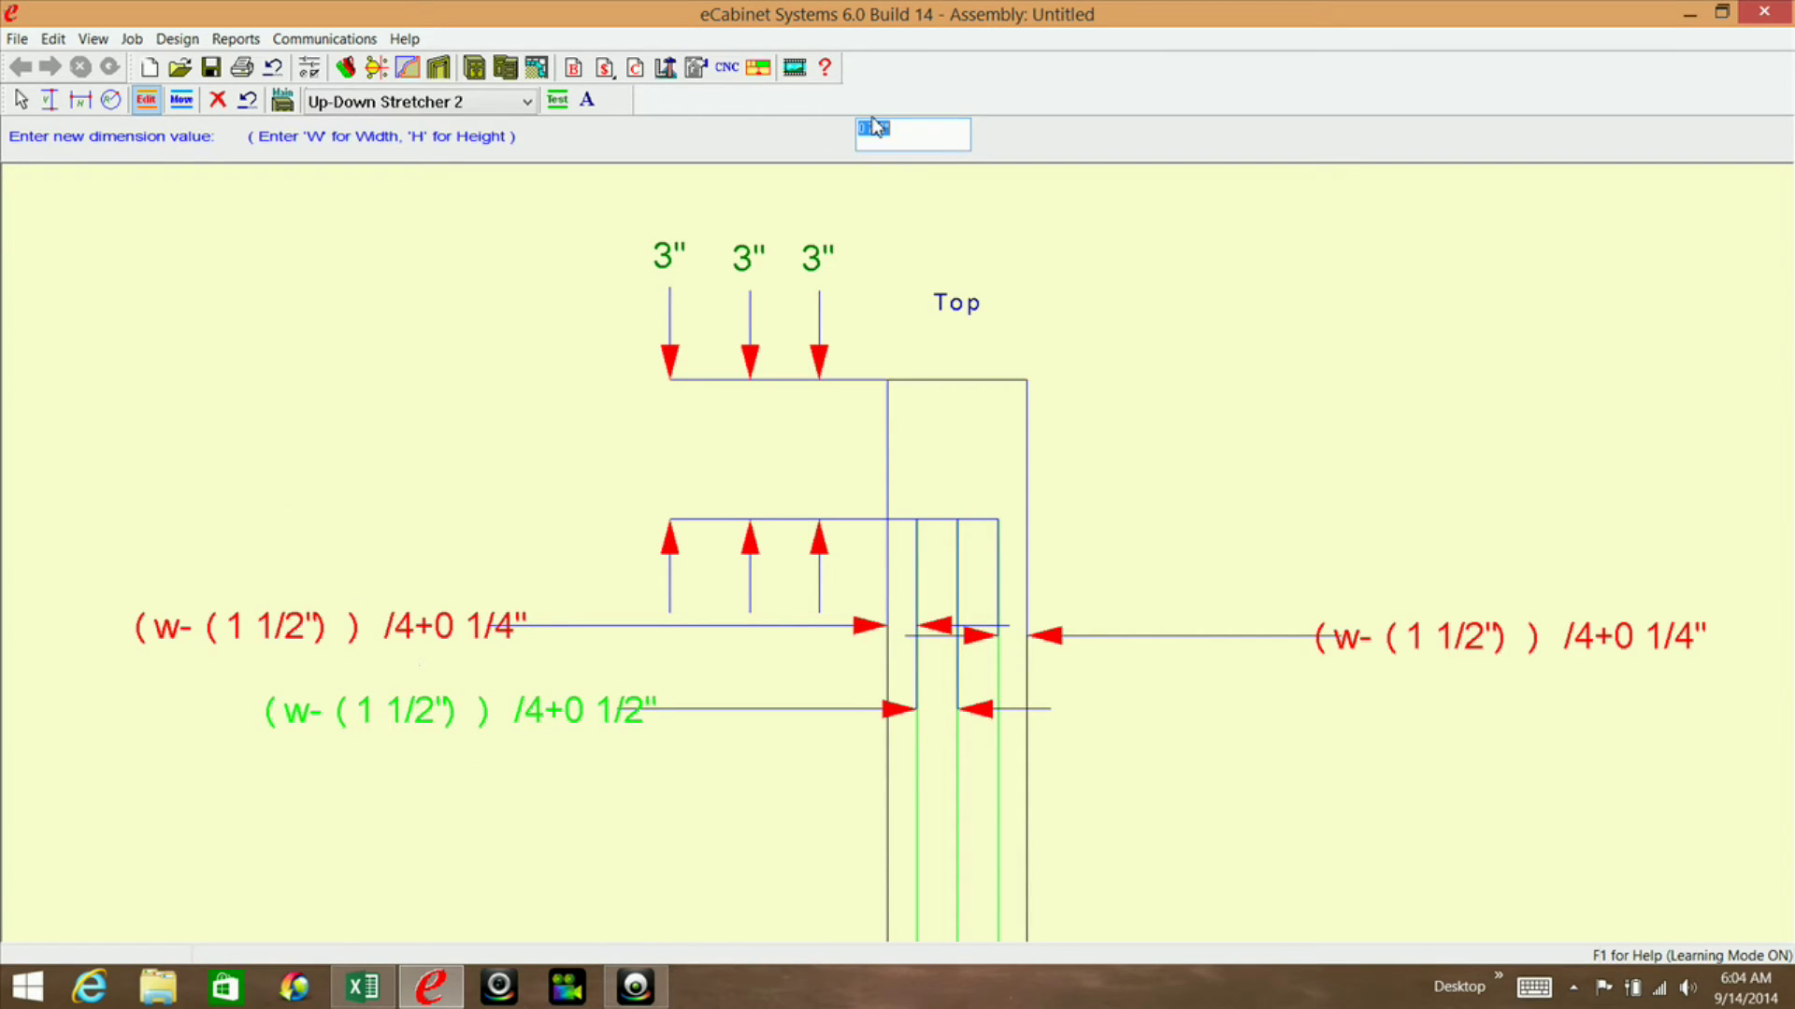
right_click(898, 131)
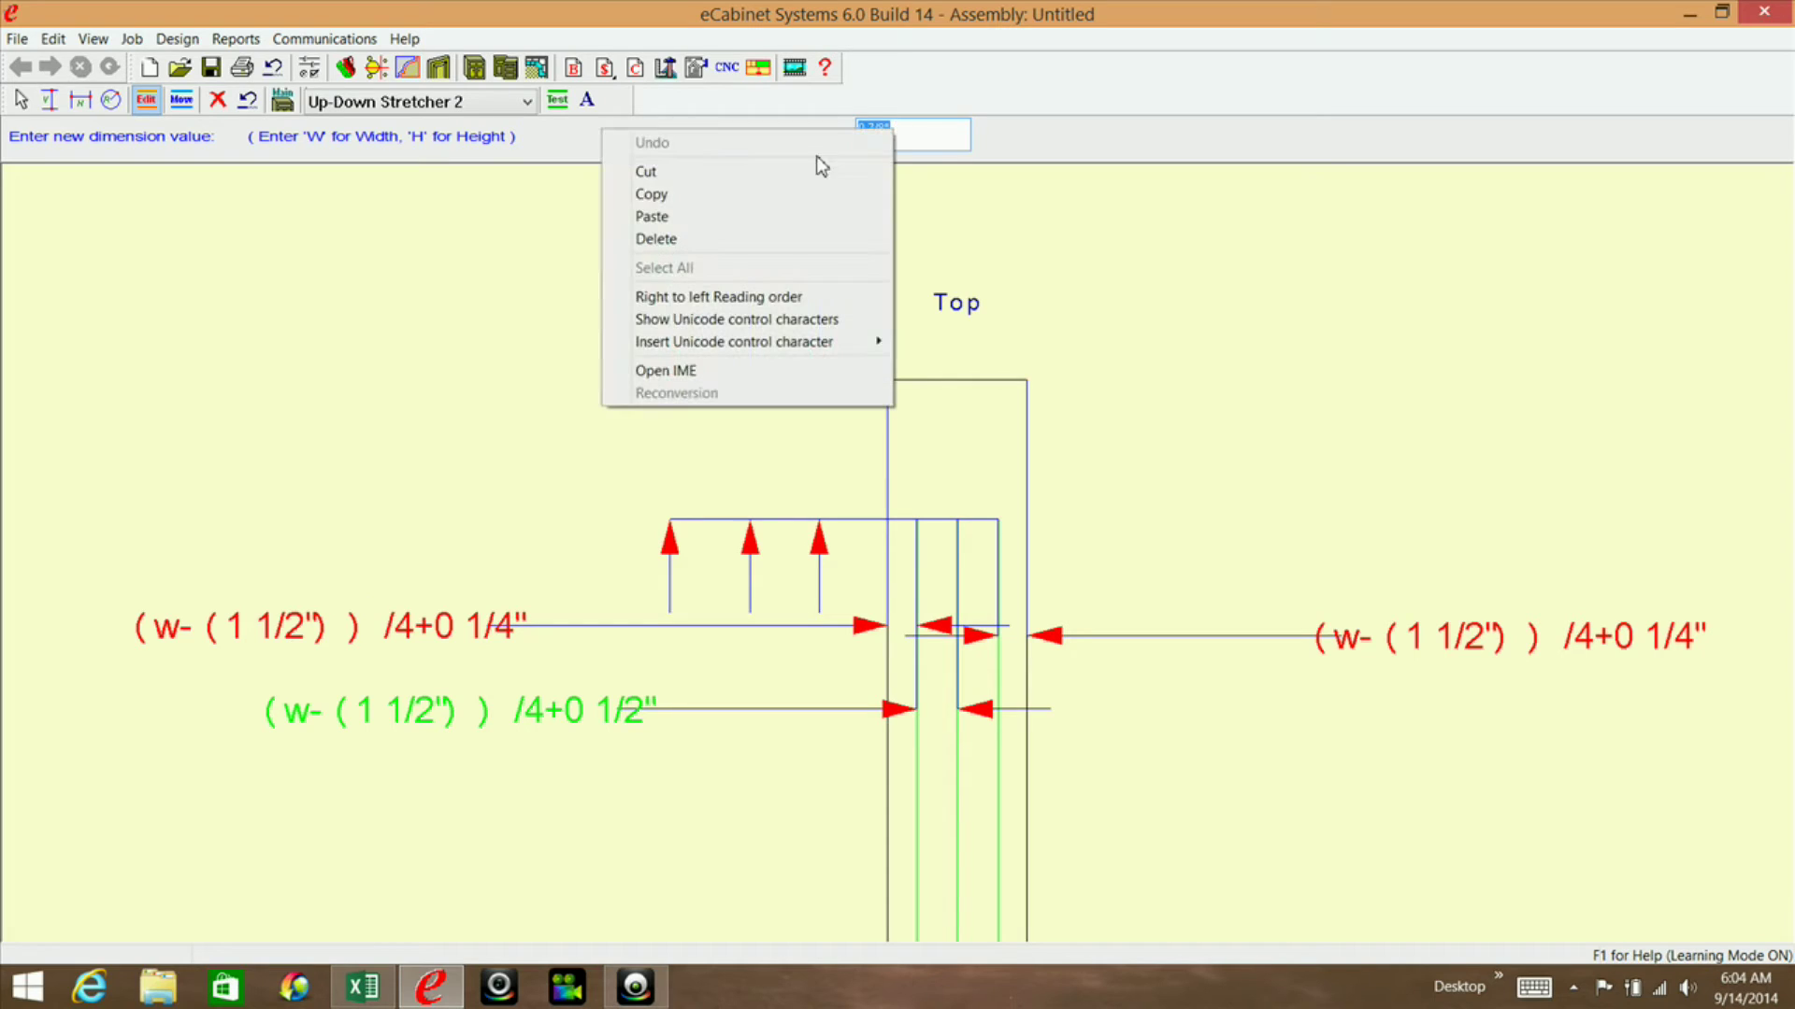
left_click(701, 217)
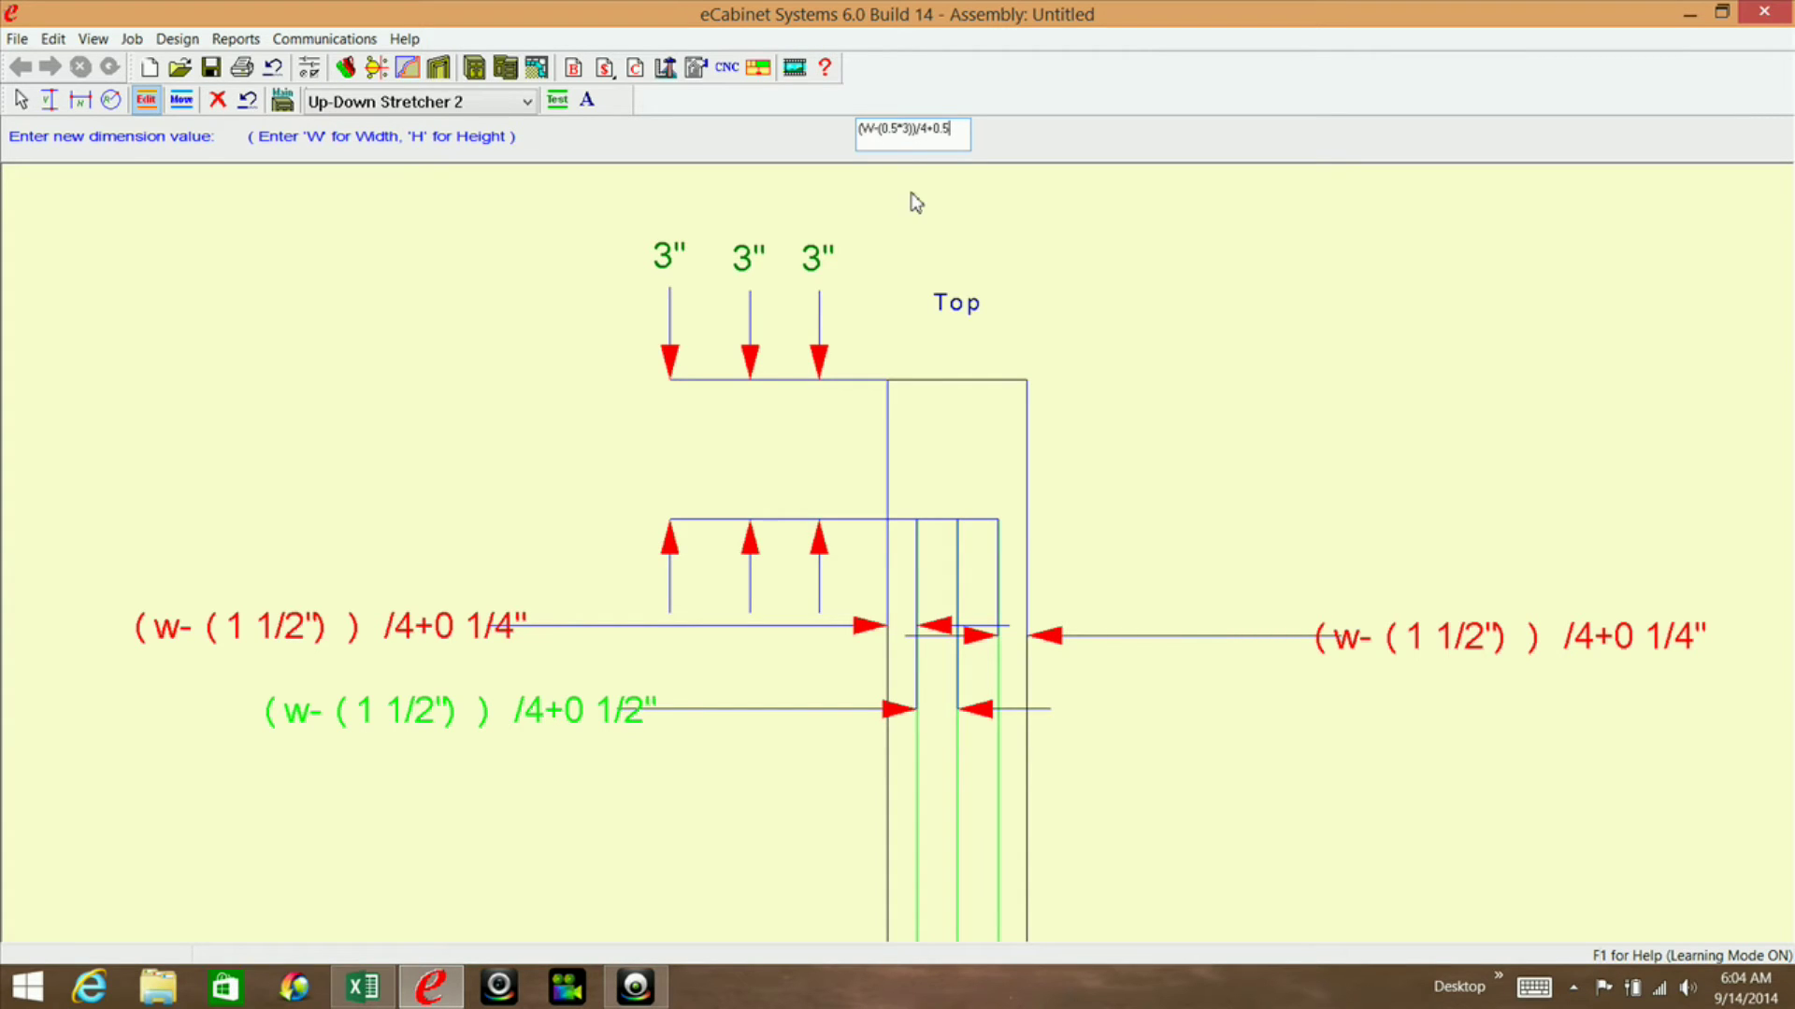
key("Return")
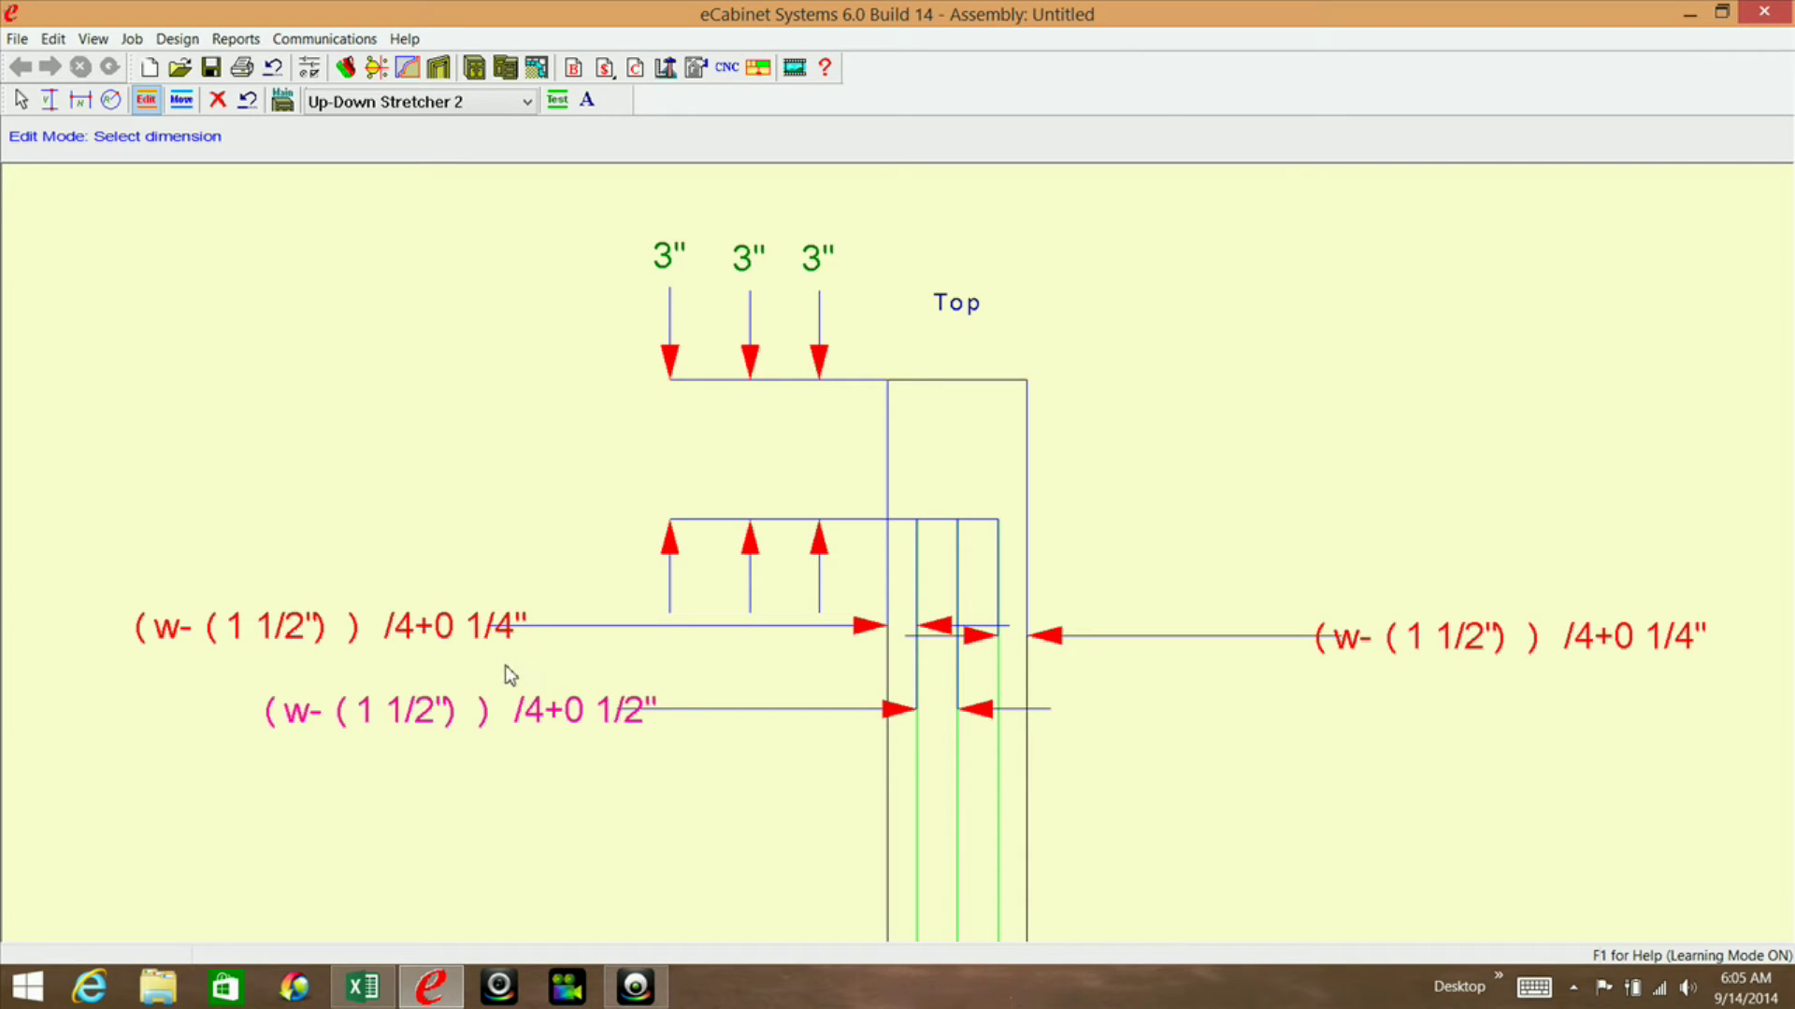
Switch back to Excel and clear the contents of the scratch table in F5:J10 on the Flute Calculator sheet
left_click(362, 986)
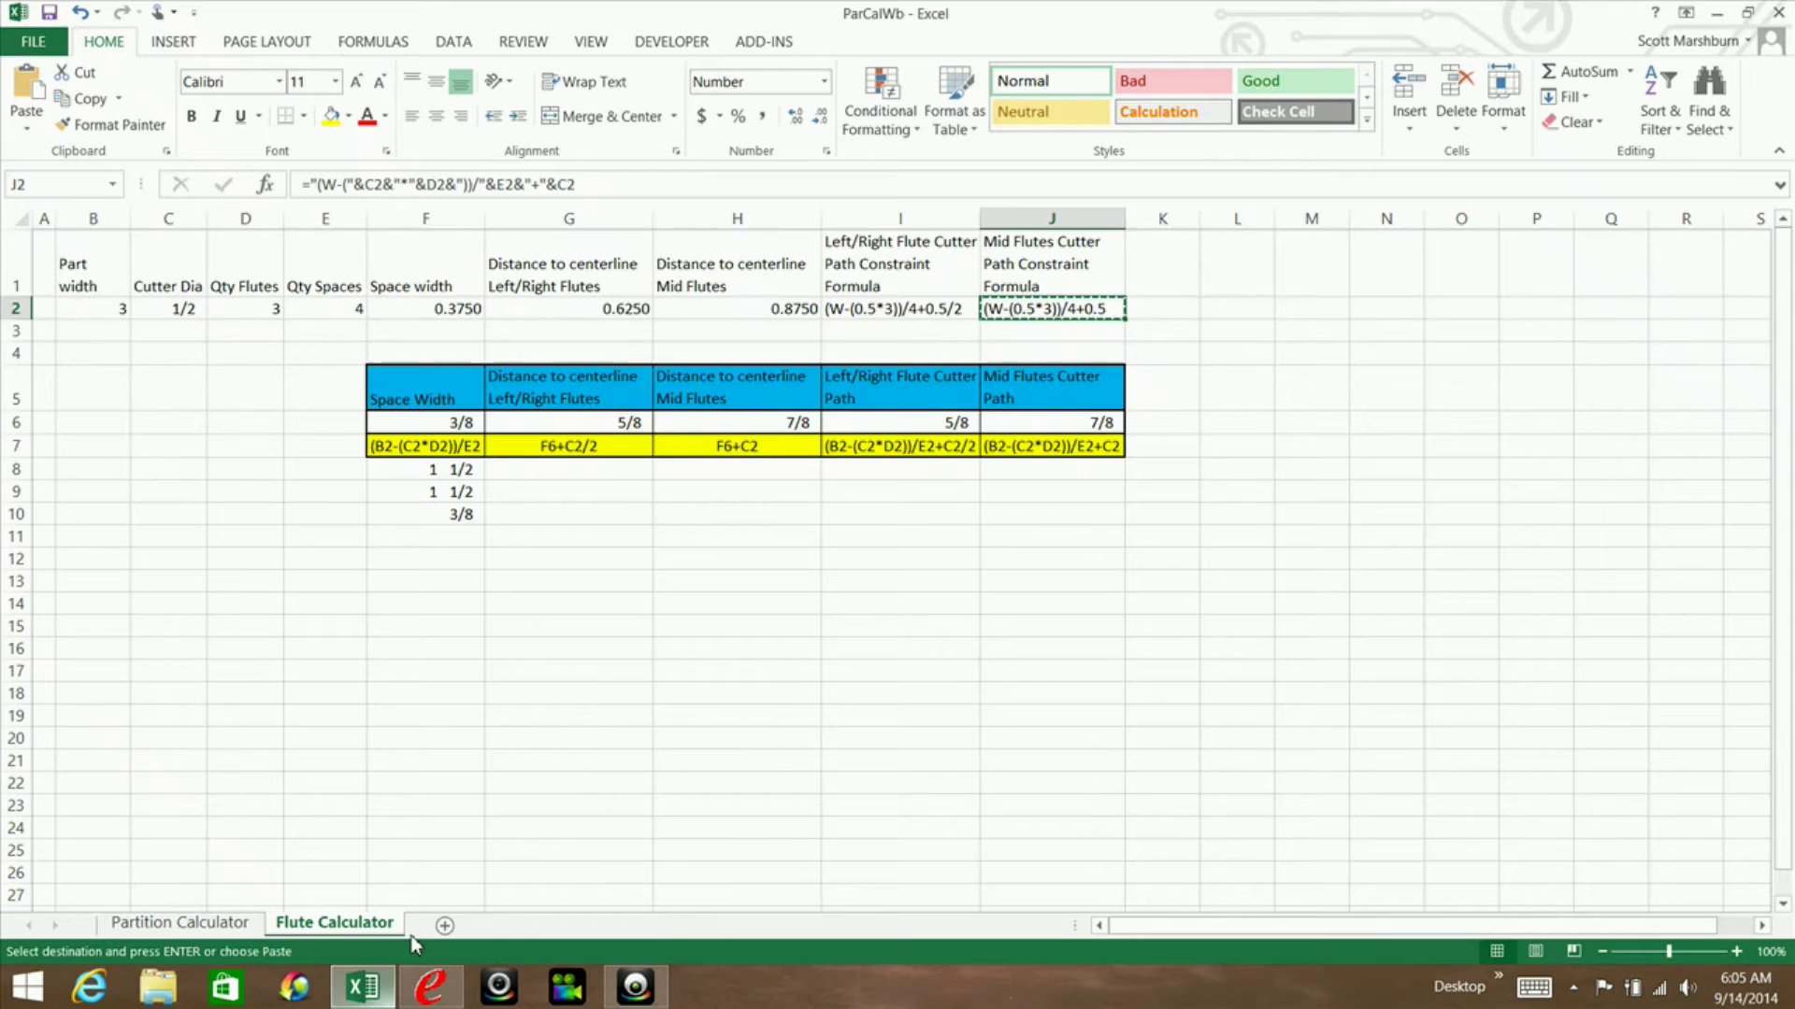
left_click(863, 588)
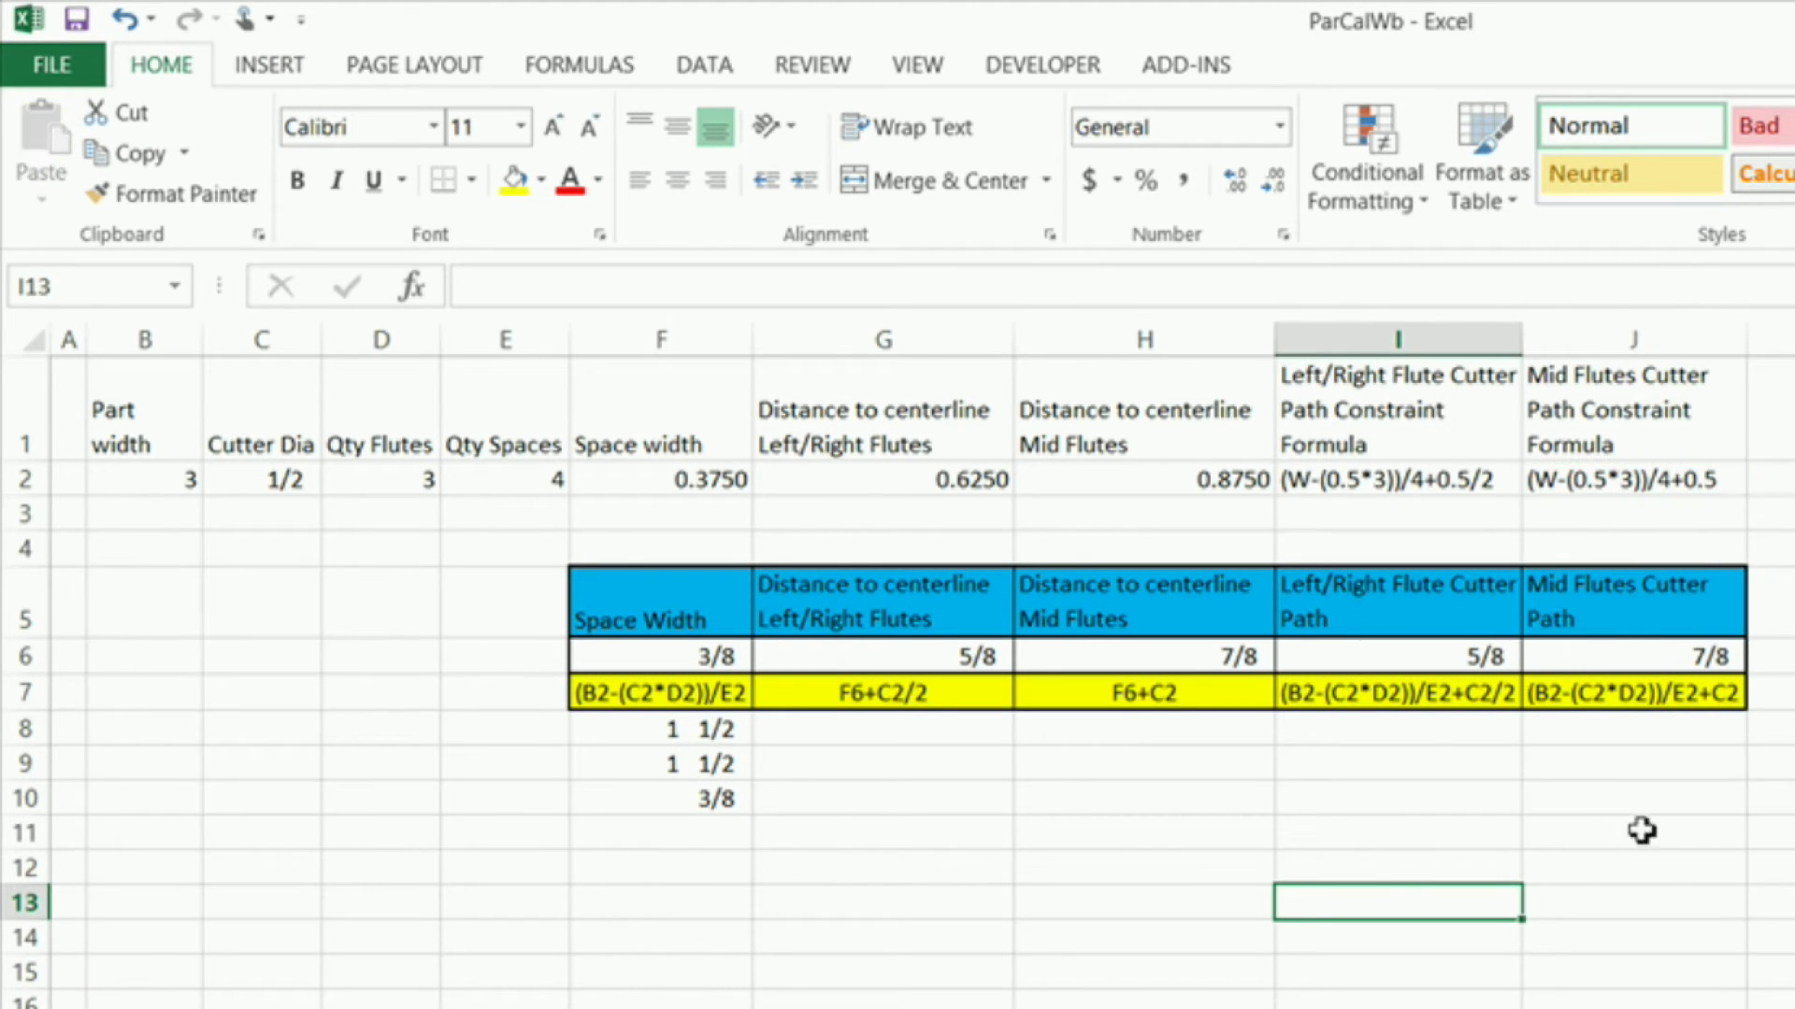
left_click(1794, 480)
mouse_move(670, 583)
left_mouse_down()
mouse_move(725, 609)
mouse_move(1634, 629)
mouse_move(1649, 793)
left_mouse_up()
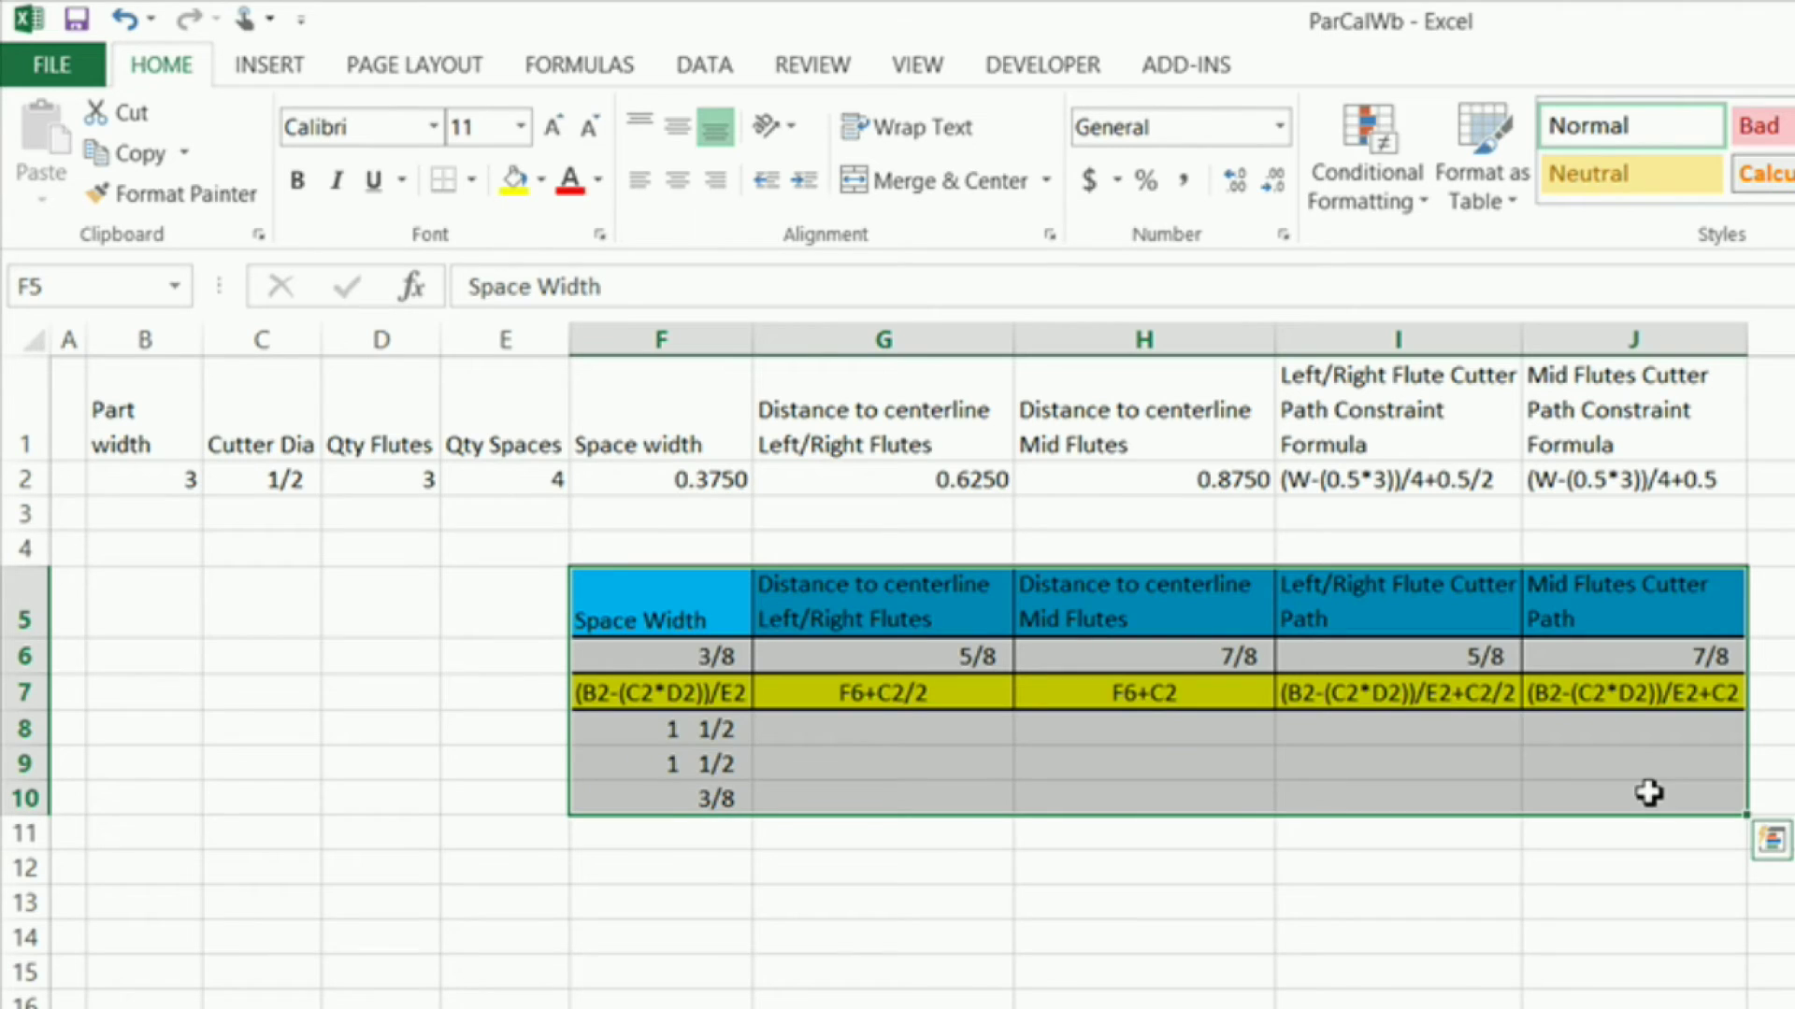
key("Delete")
Remove the fill colors and all borders from the emptied cells F5:J7
left_click_drag(701, 599, 1641, 652)
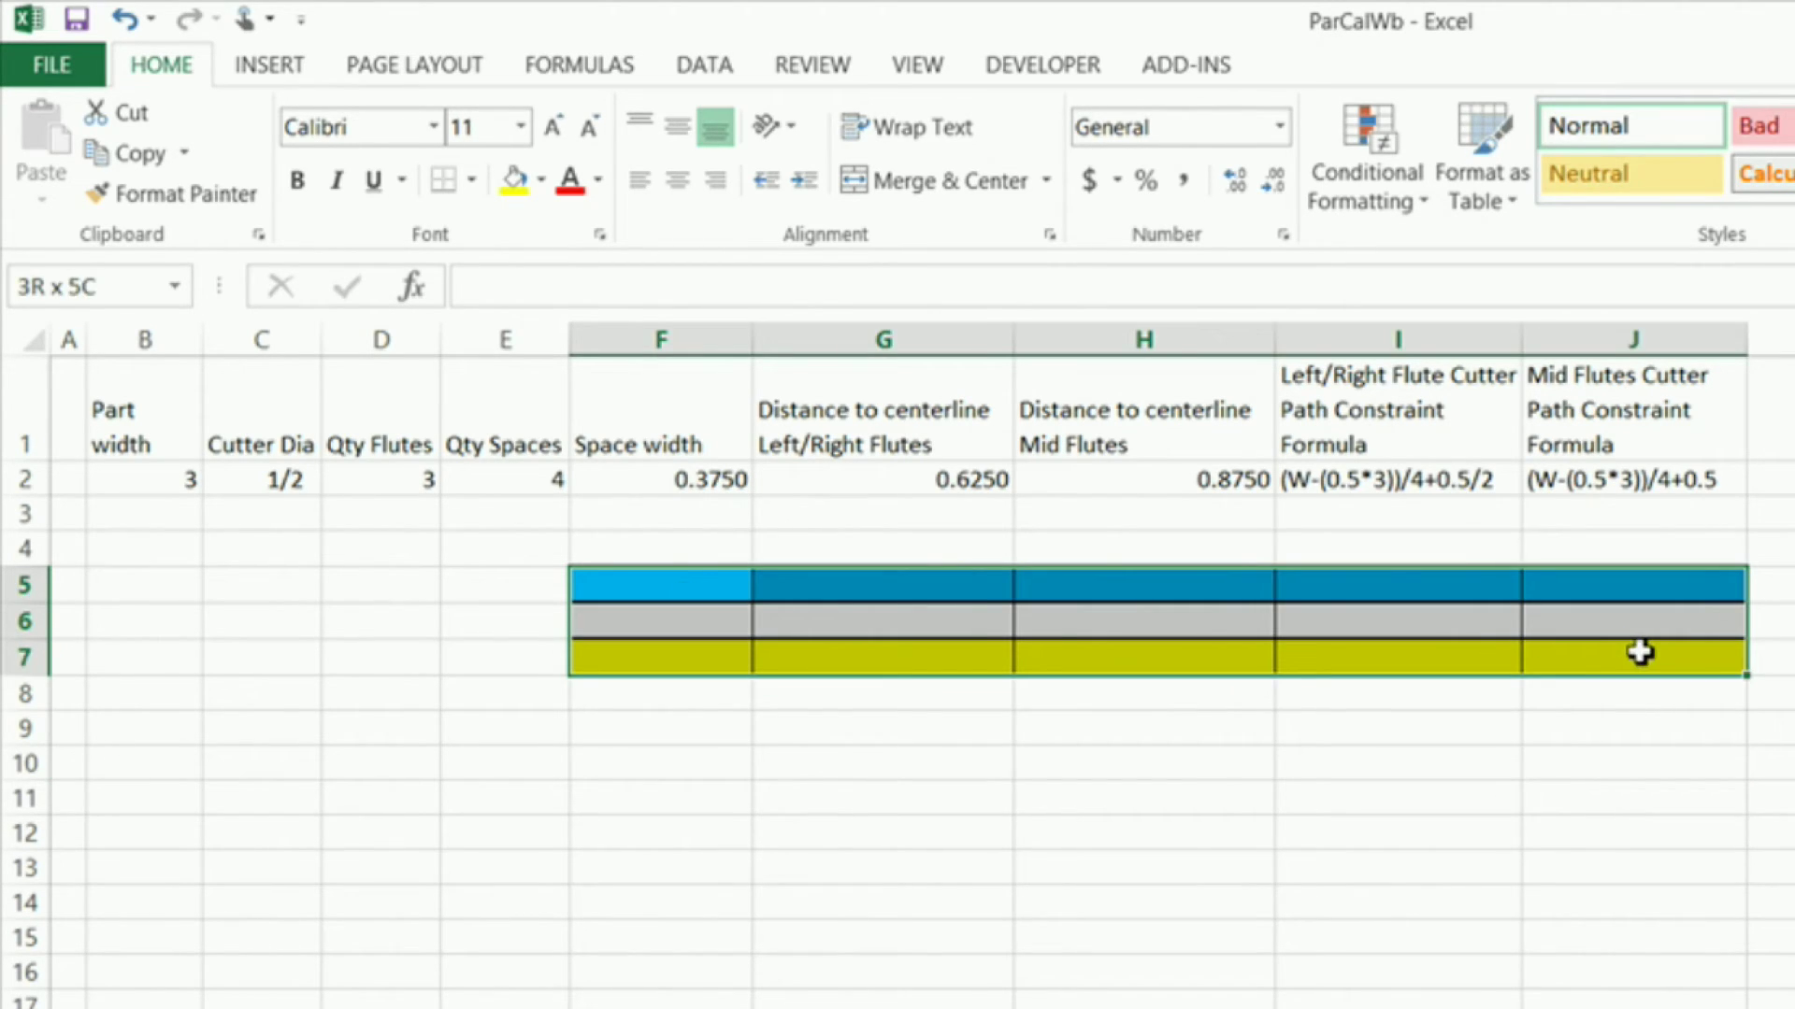
left_click(540, 178)
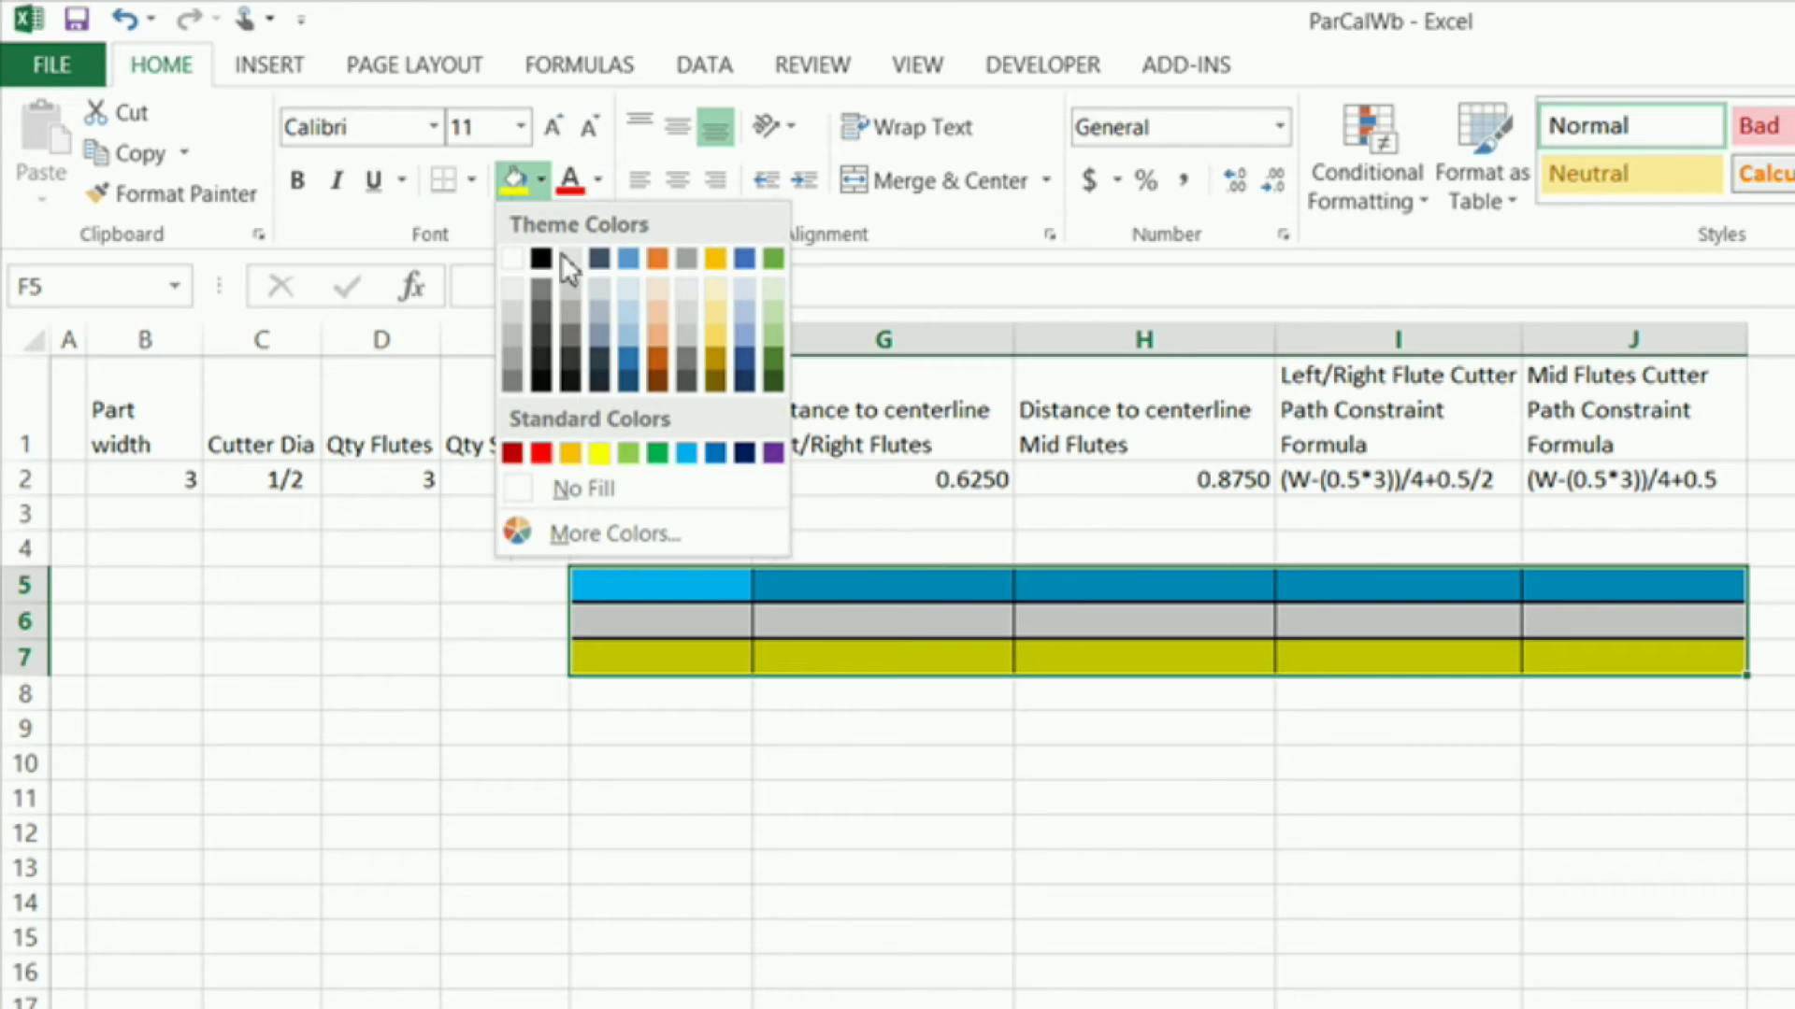
left_click(575, 488)
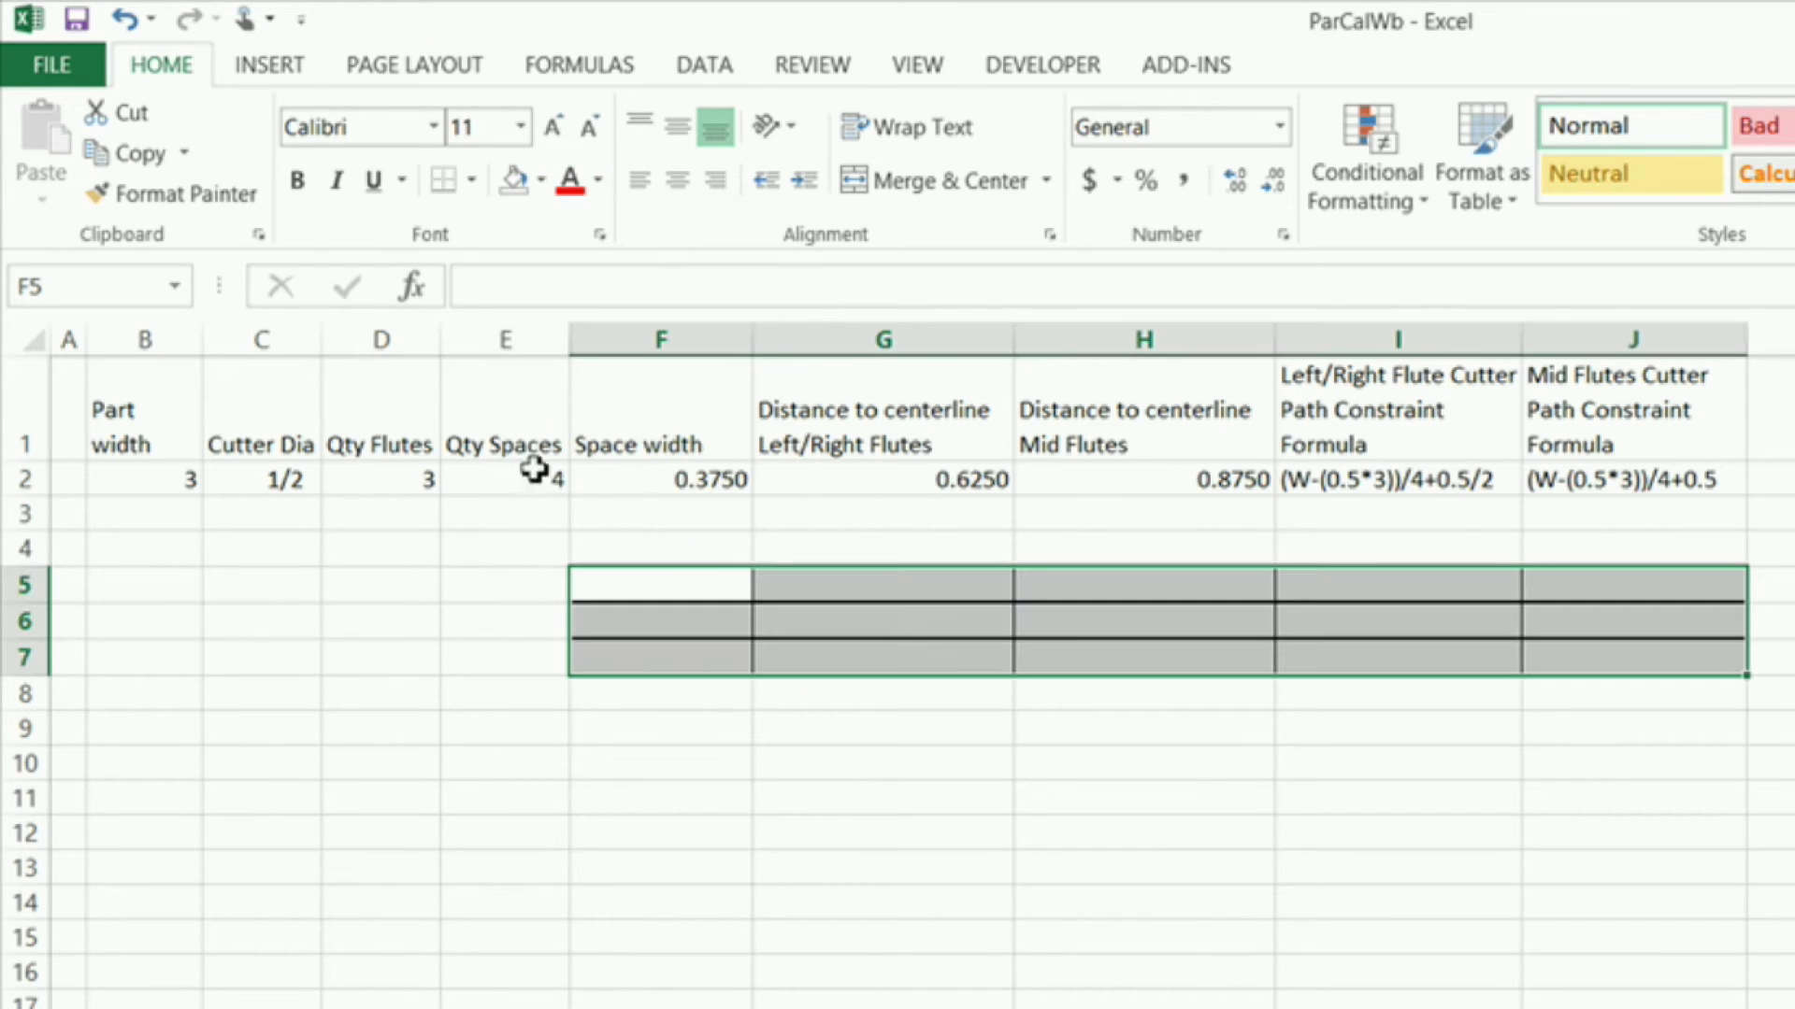
left_click(471, 179)
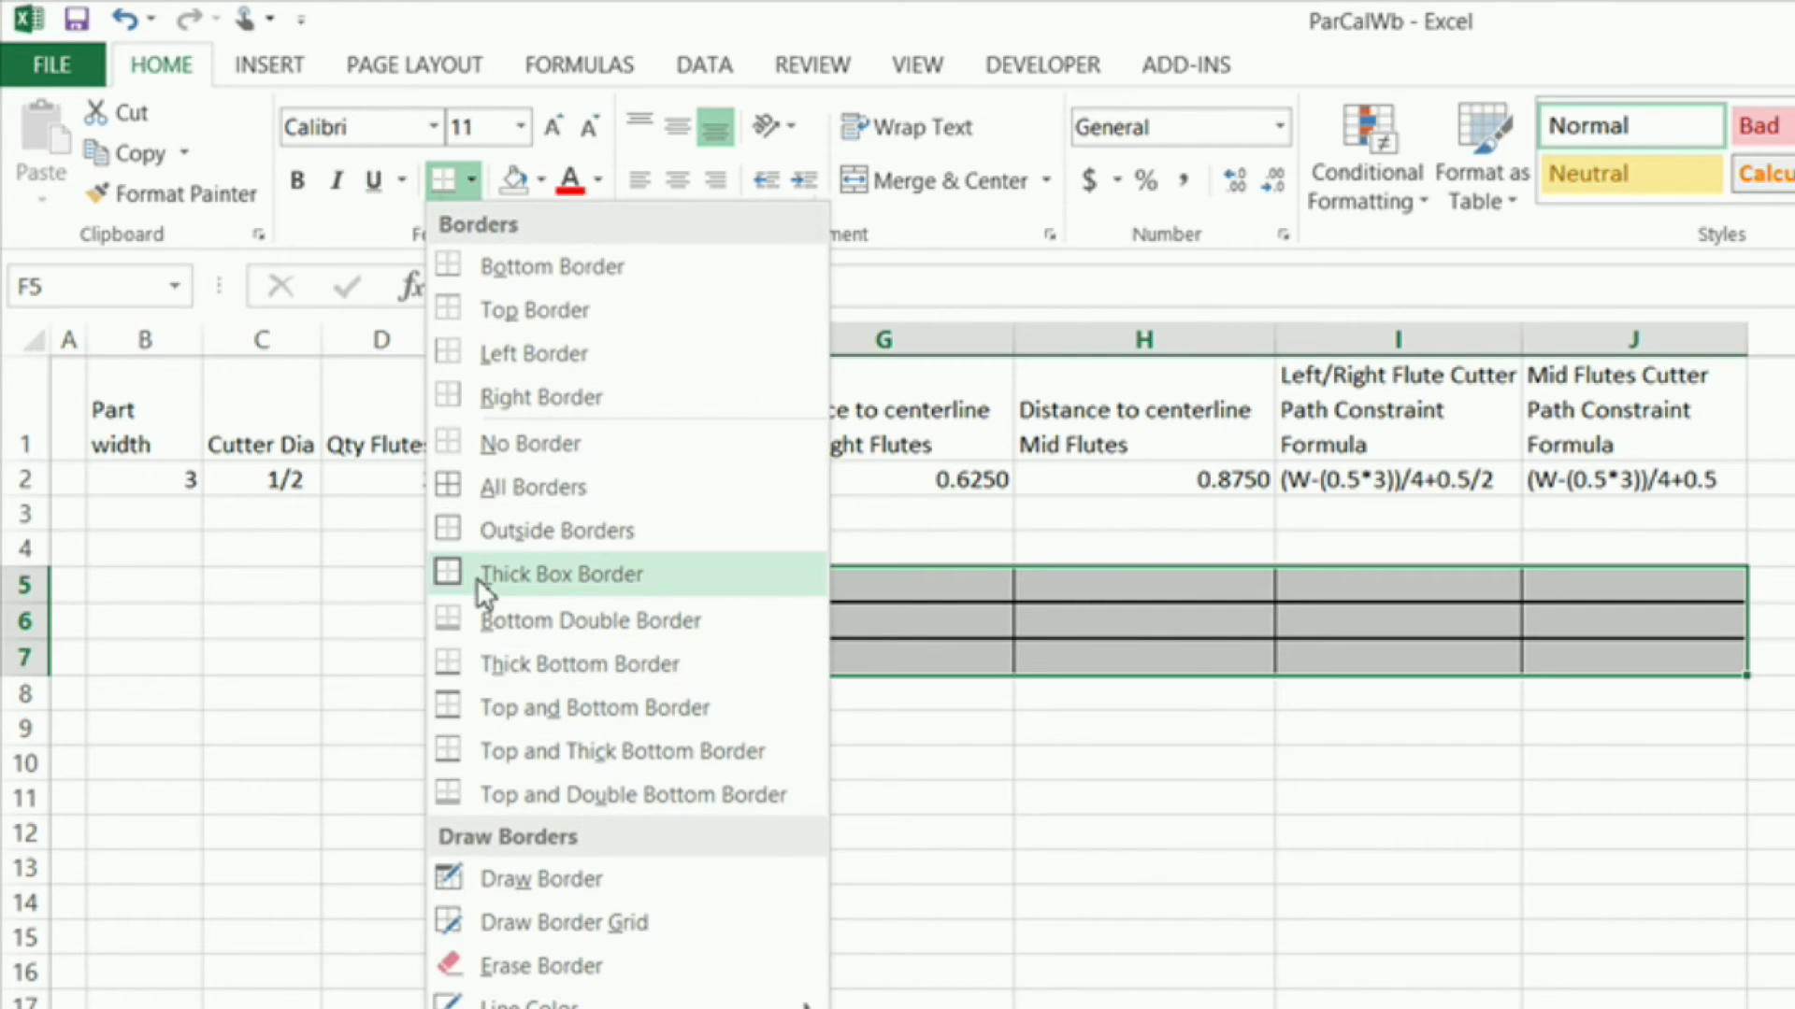
left_click(448, 445)
left_click_drag(847, 805, 785, 766)
Apply All Borders to the calculator's header and value cells B1:J2
left_click_drag(119, 423, 370, 486)
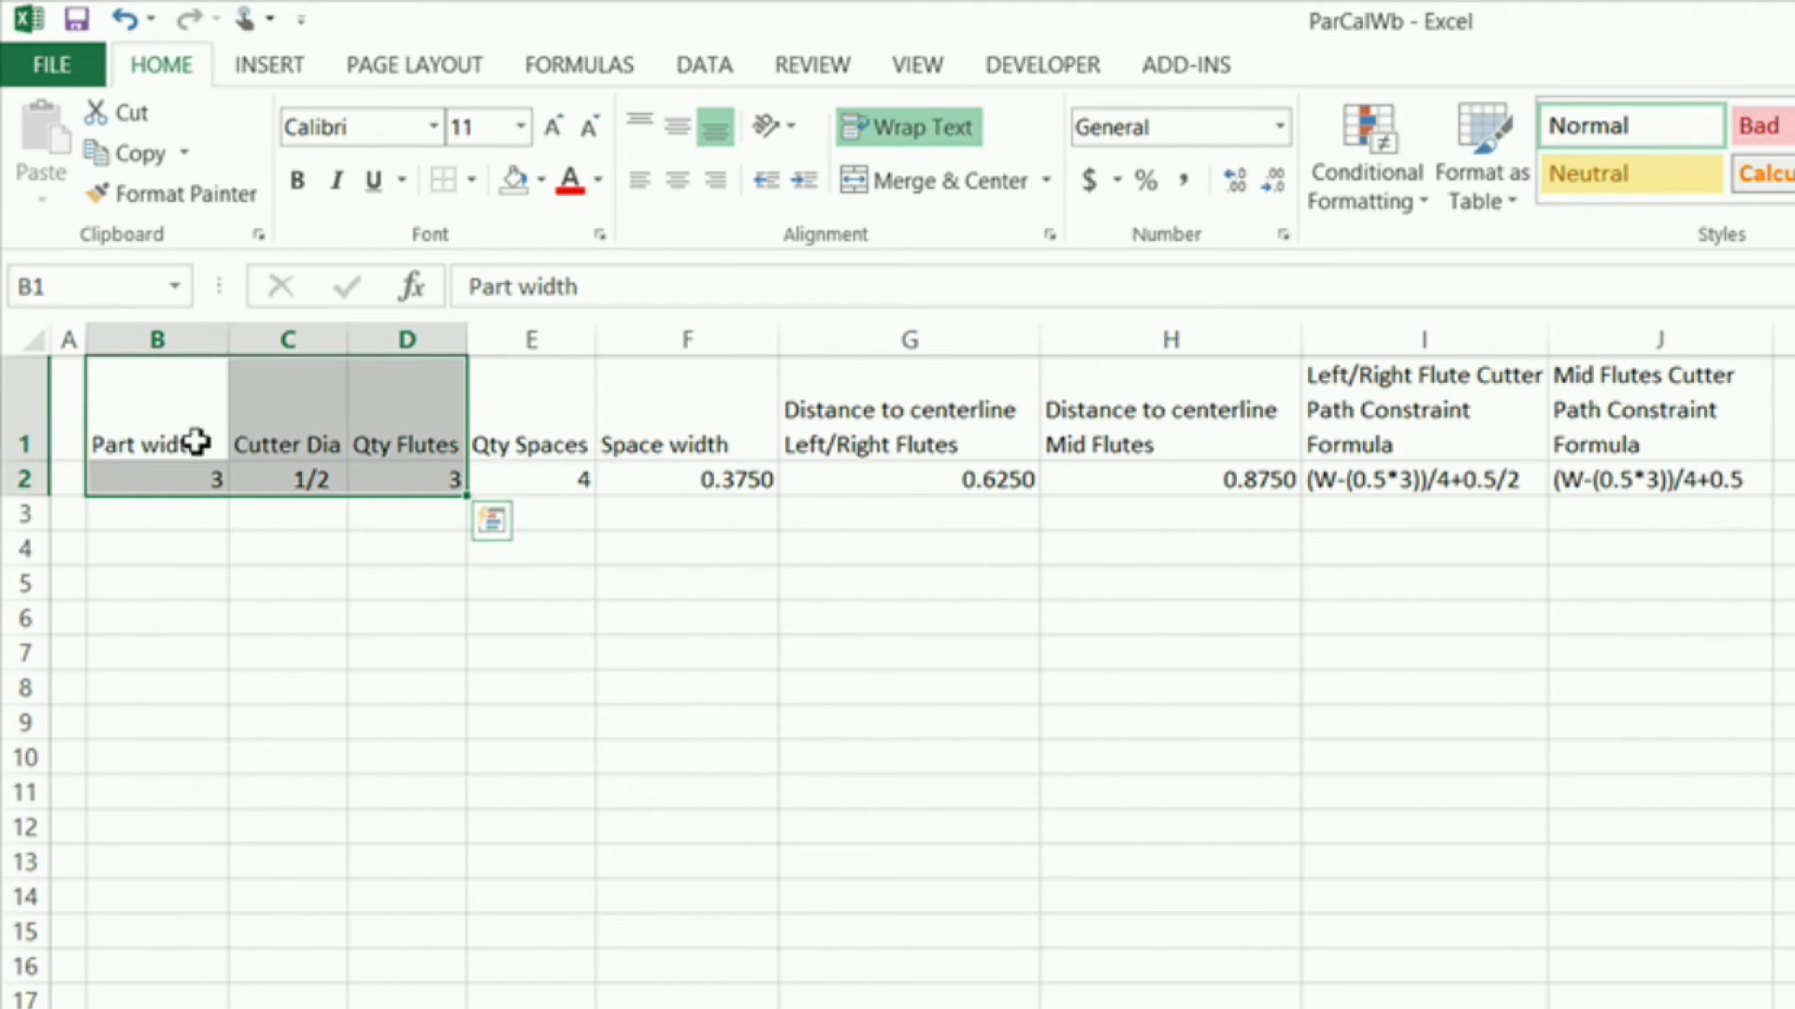
left_click(194, 481)
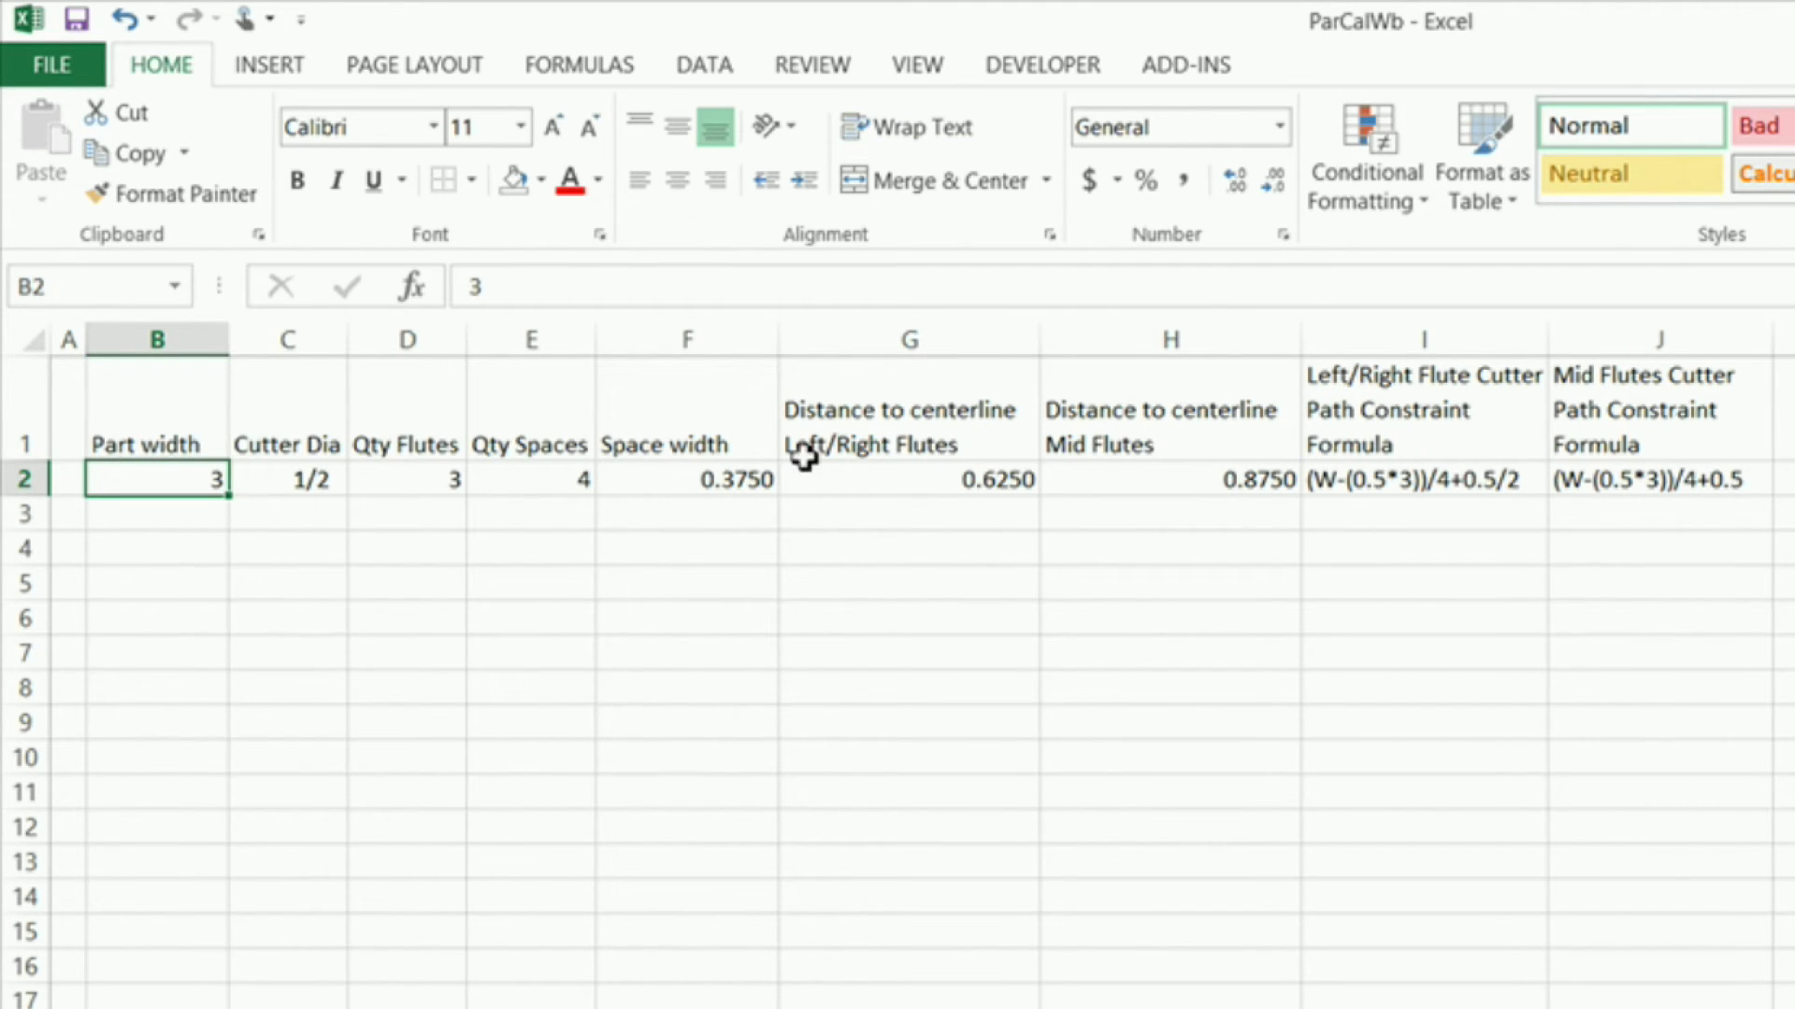
left_click_drag(129, 416, 1603, 465)
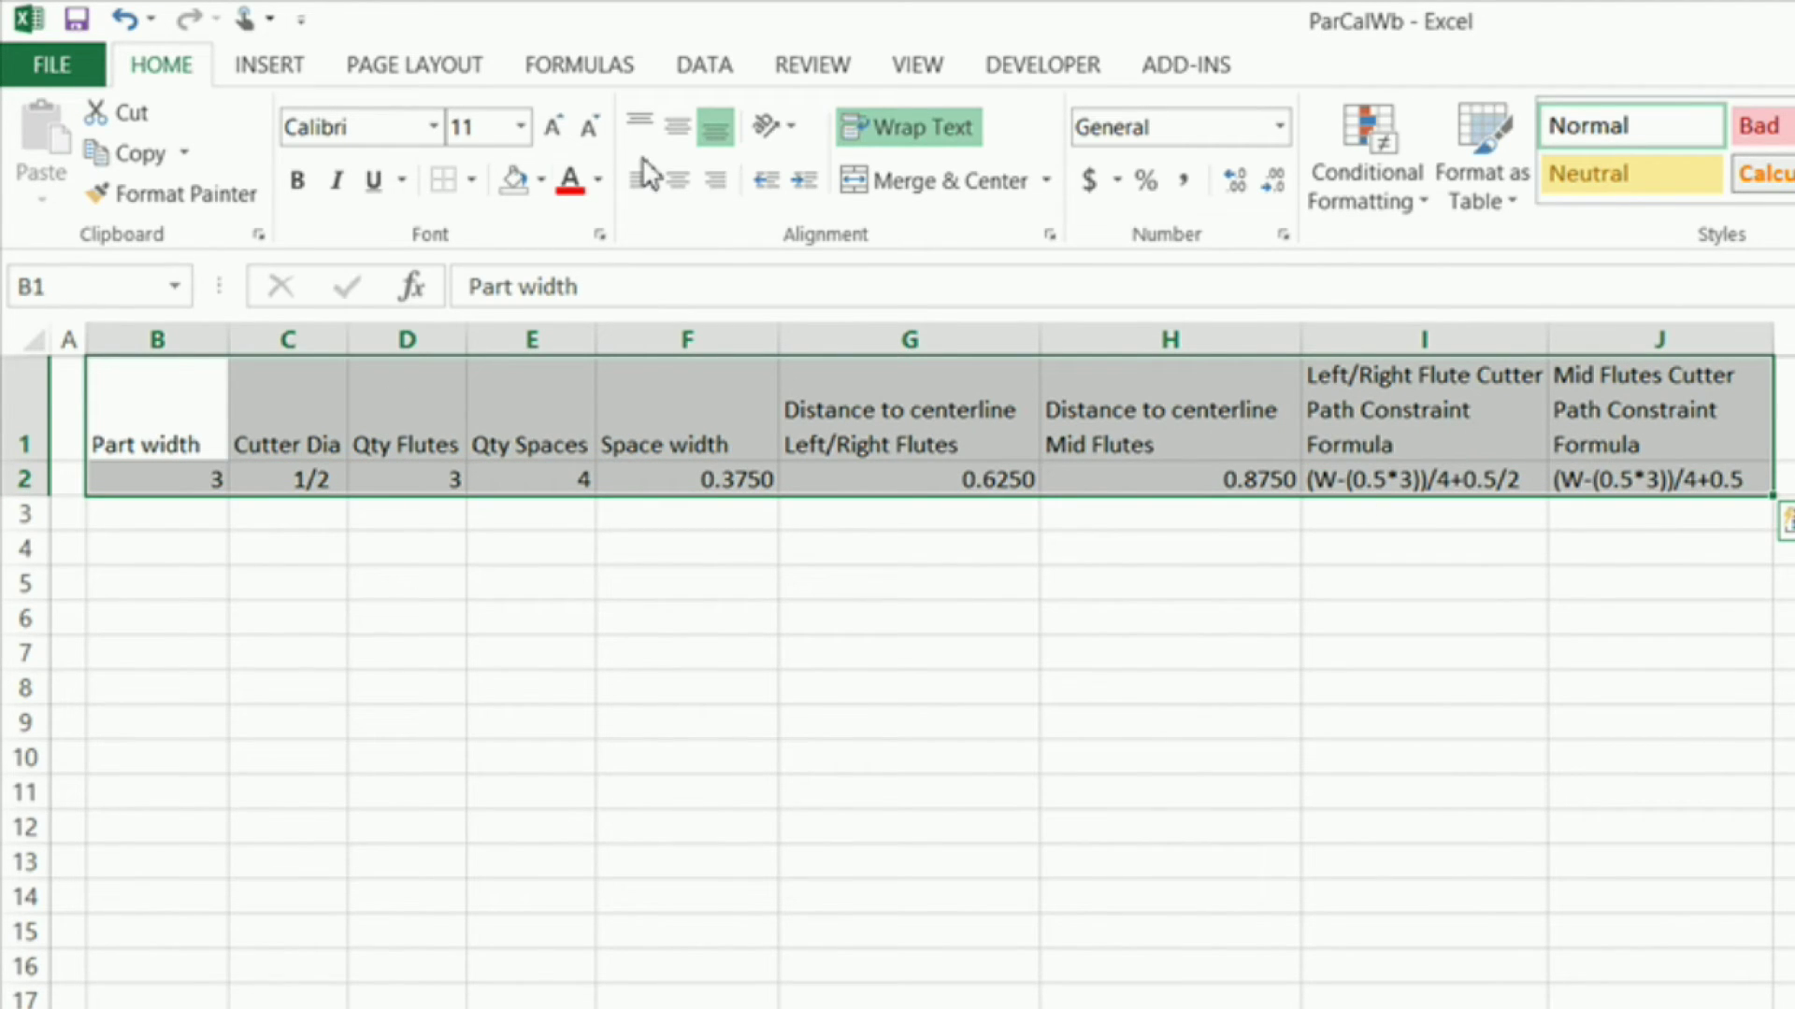
left_click(473, 180)
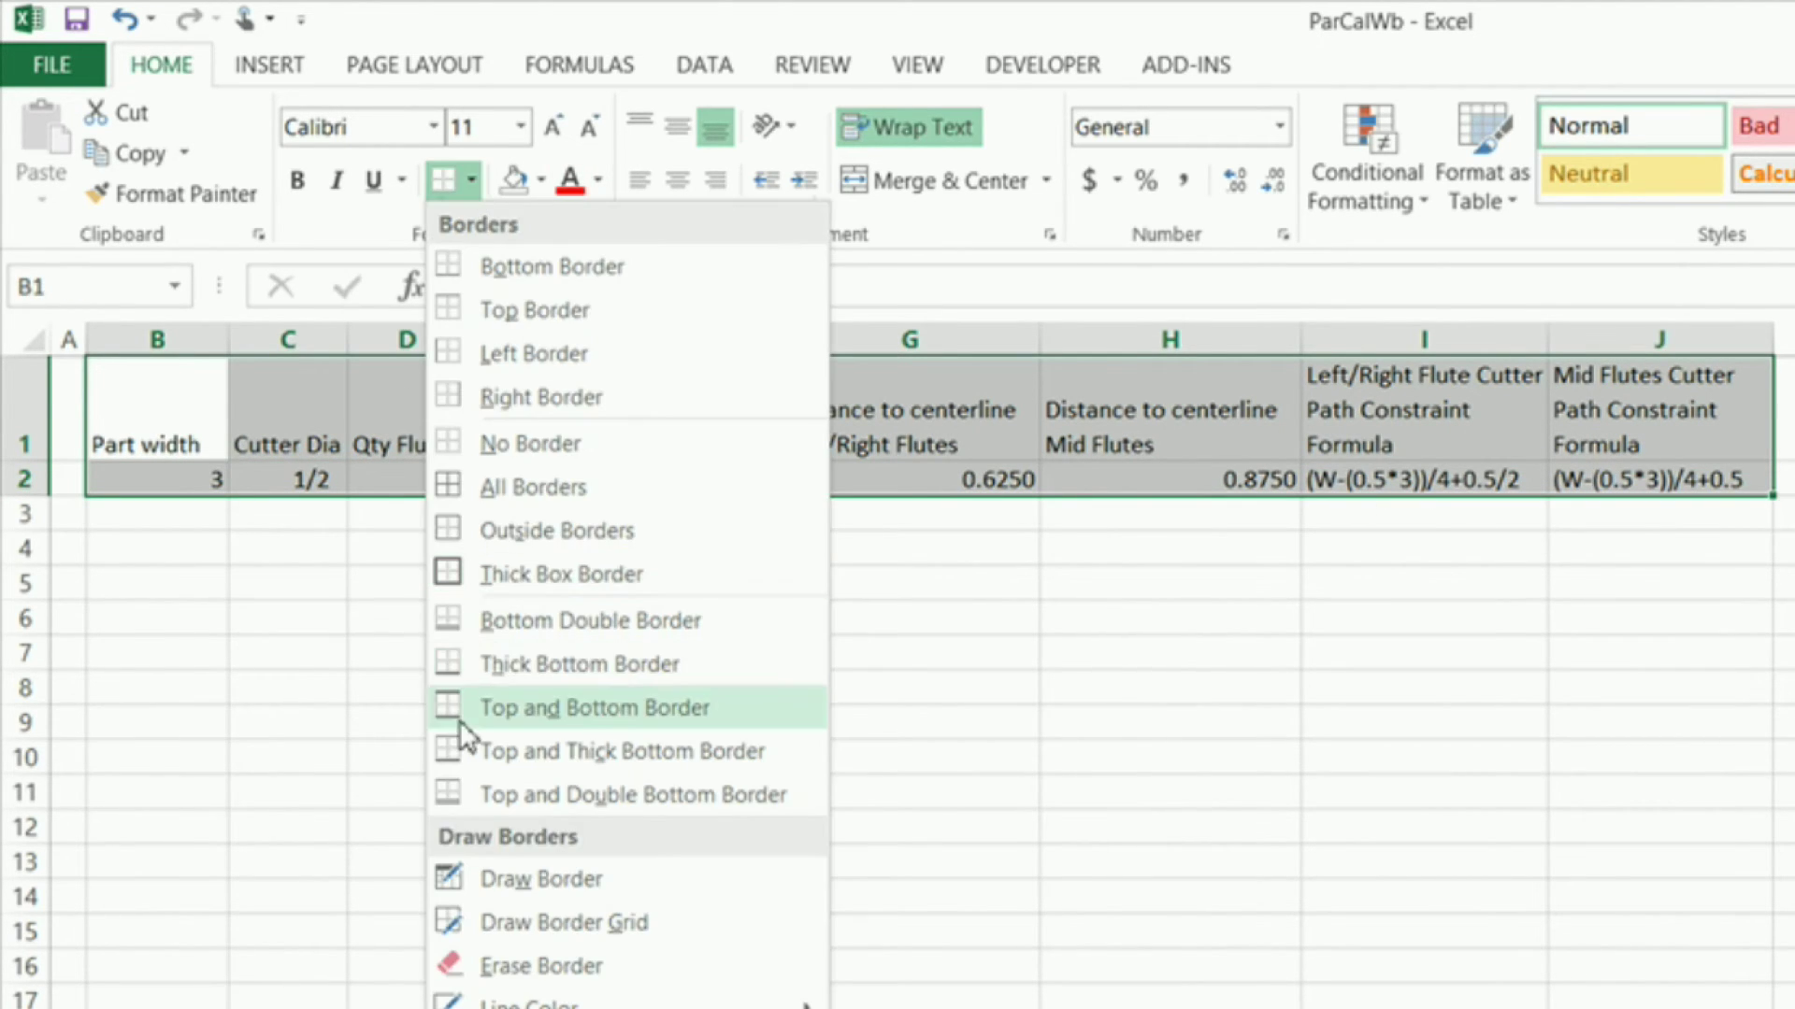
left_click(441, 487)
left_click(640, 715)
Put a Thick Box Border around the header cells B1:J1 and around the whole table B1:J2
left_click_drag(108, 439, 1570, 454)
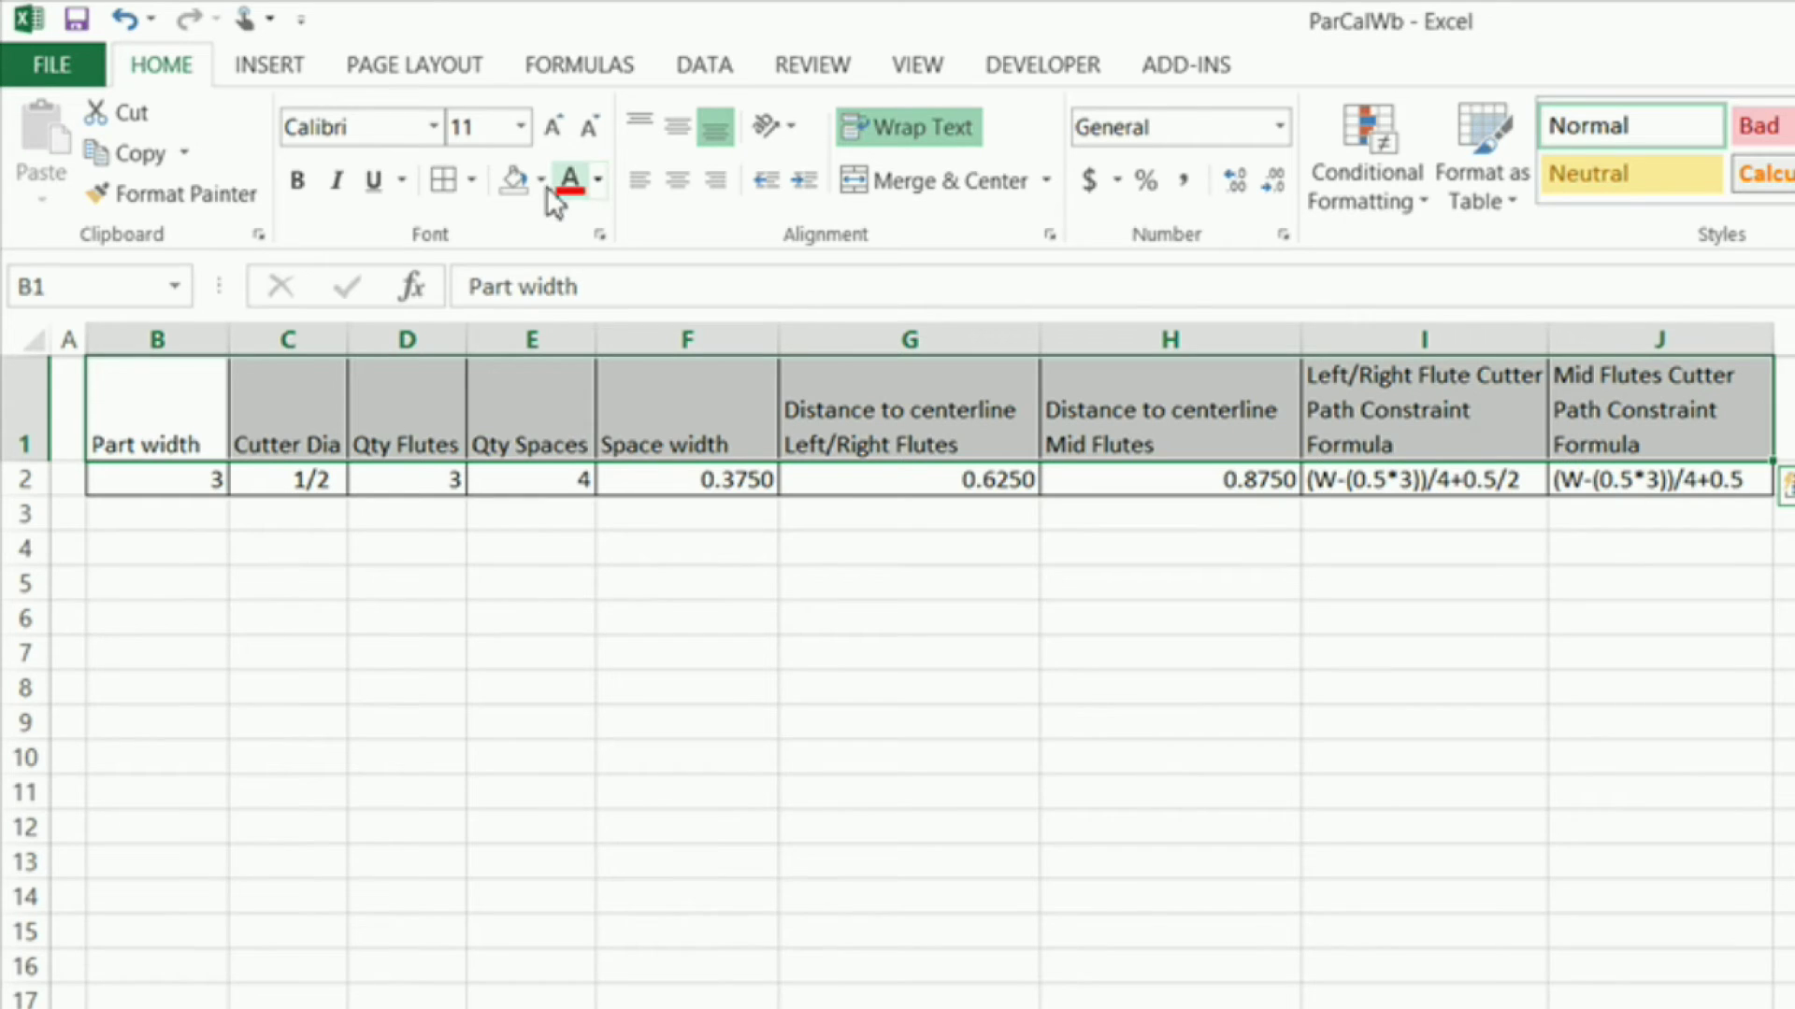
left_click(470, 177)
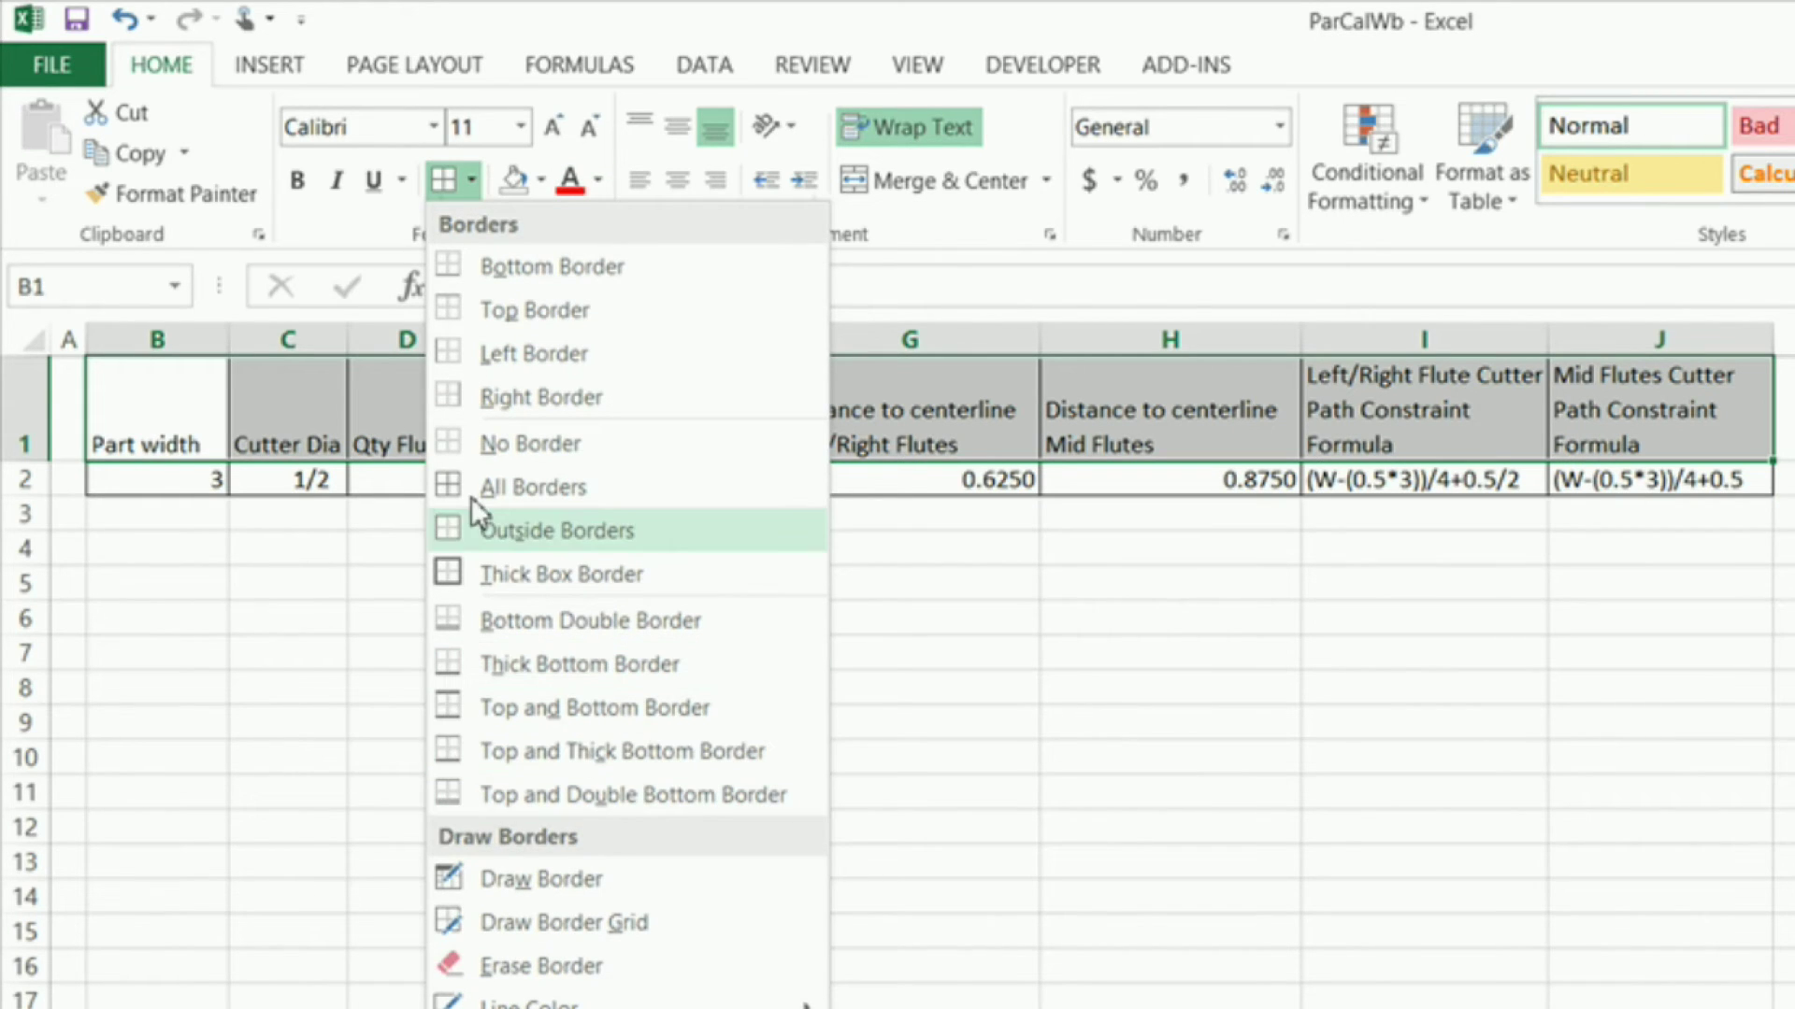
left_click(452, 572)
left_click_drag(187, 436, 1602, 476)
left_click(443, 179)
left_click(378, 654)
Make the column headers in B1:J1 bold
left_click_drag(148, 436, 1594, 437)
left_click(299, 182)
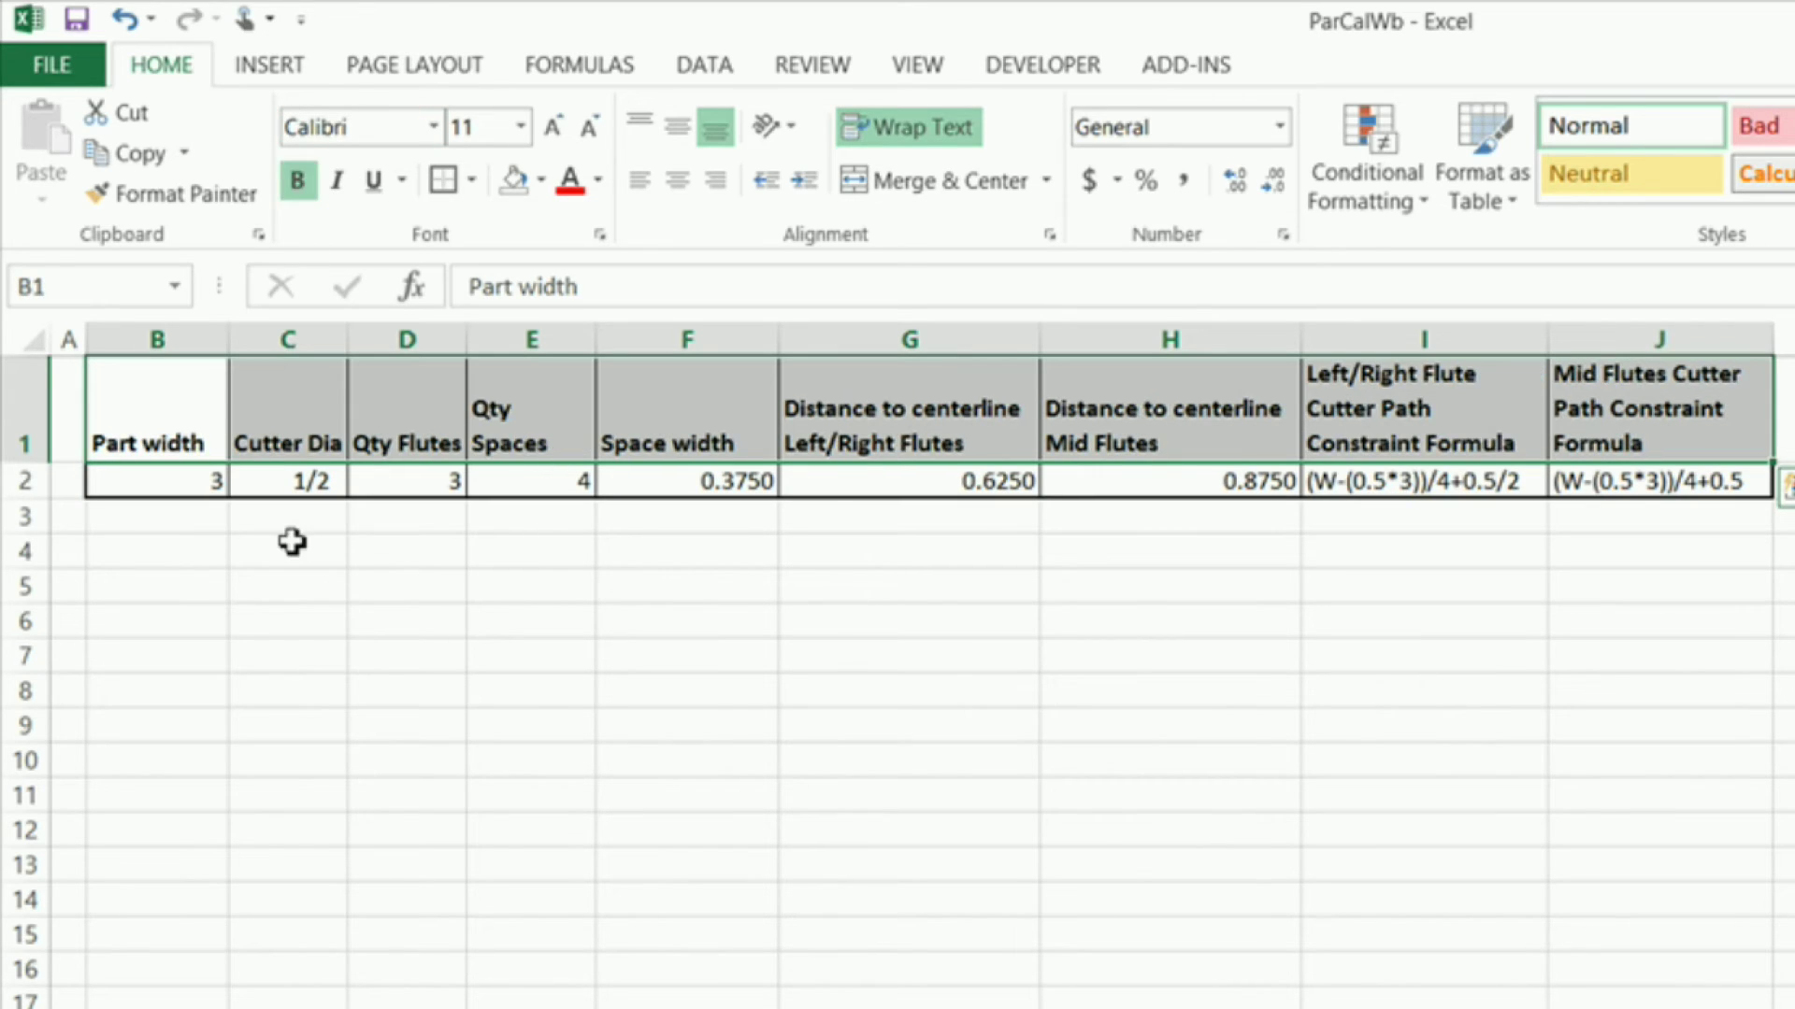
left_click(293, 547)
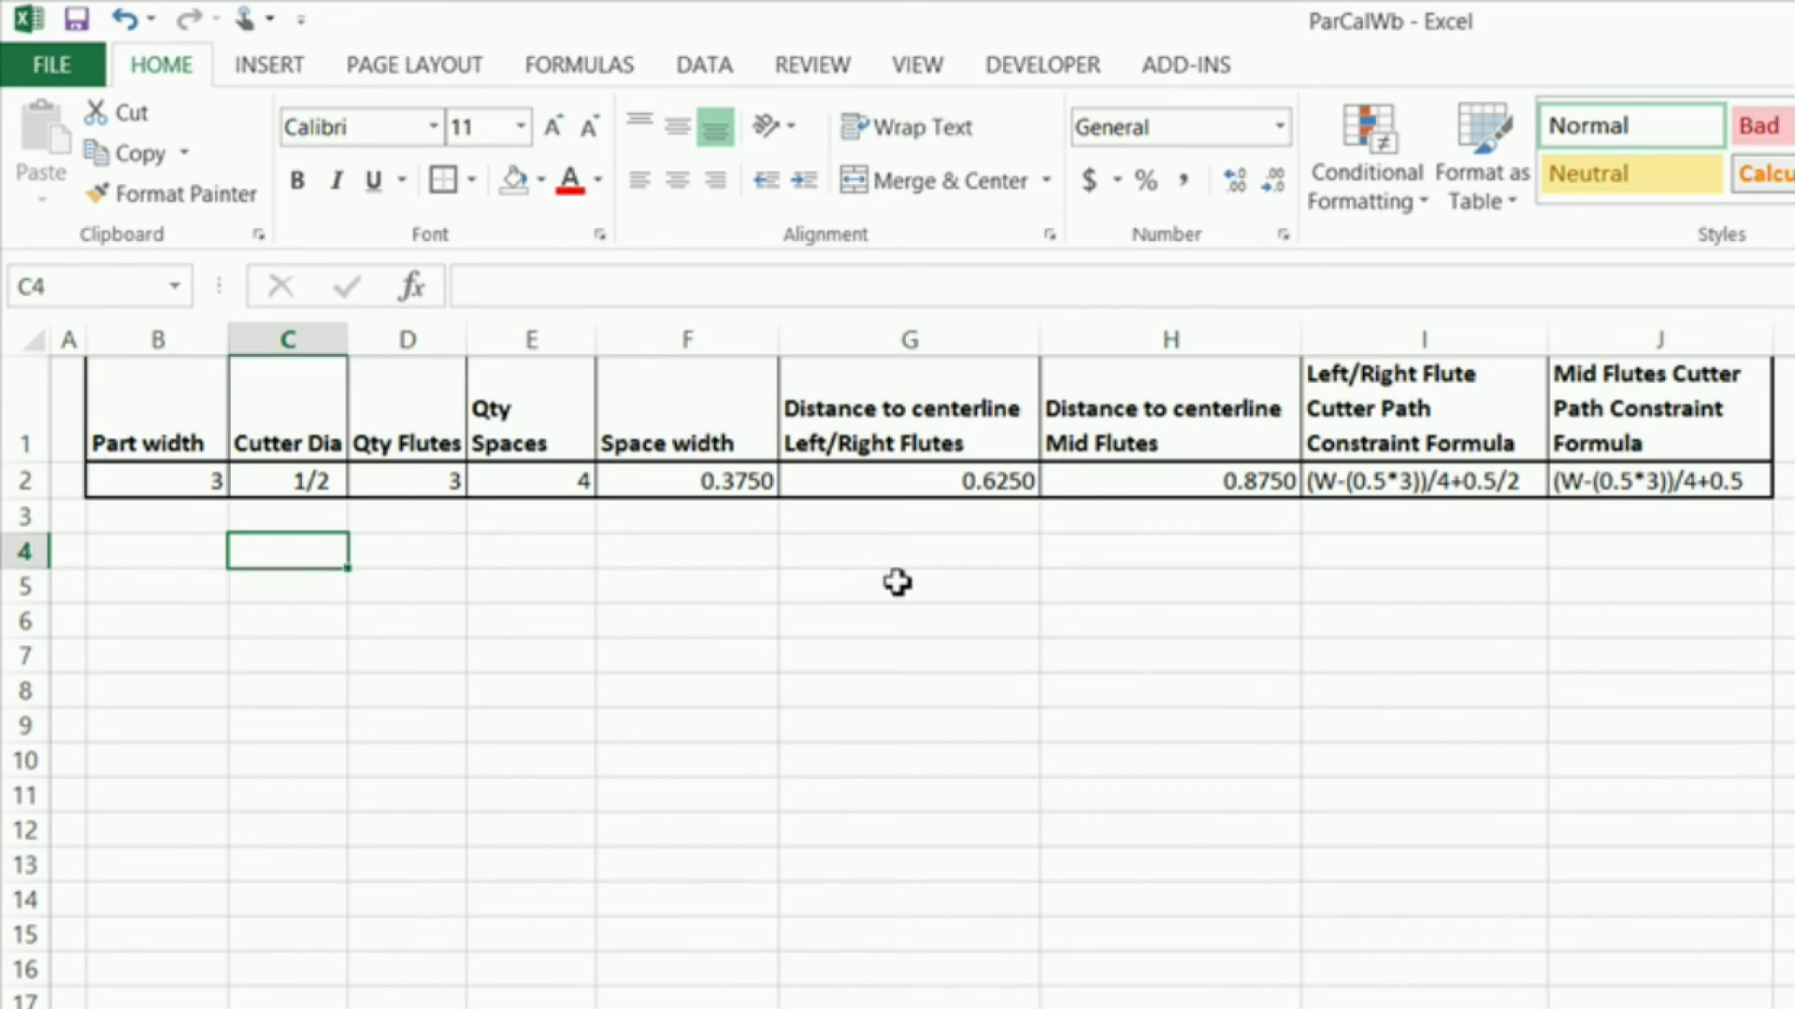
Fill the two cutter path constraint formula cells I2:J2 with yellow
left_click(159, 476)
left_click_drag(1372, 489, 1636, 500)
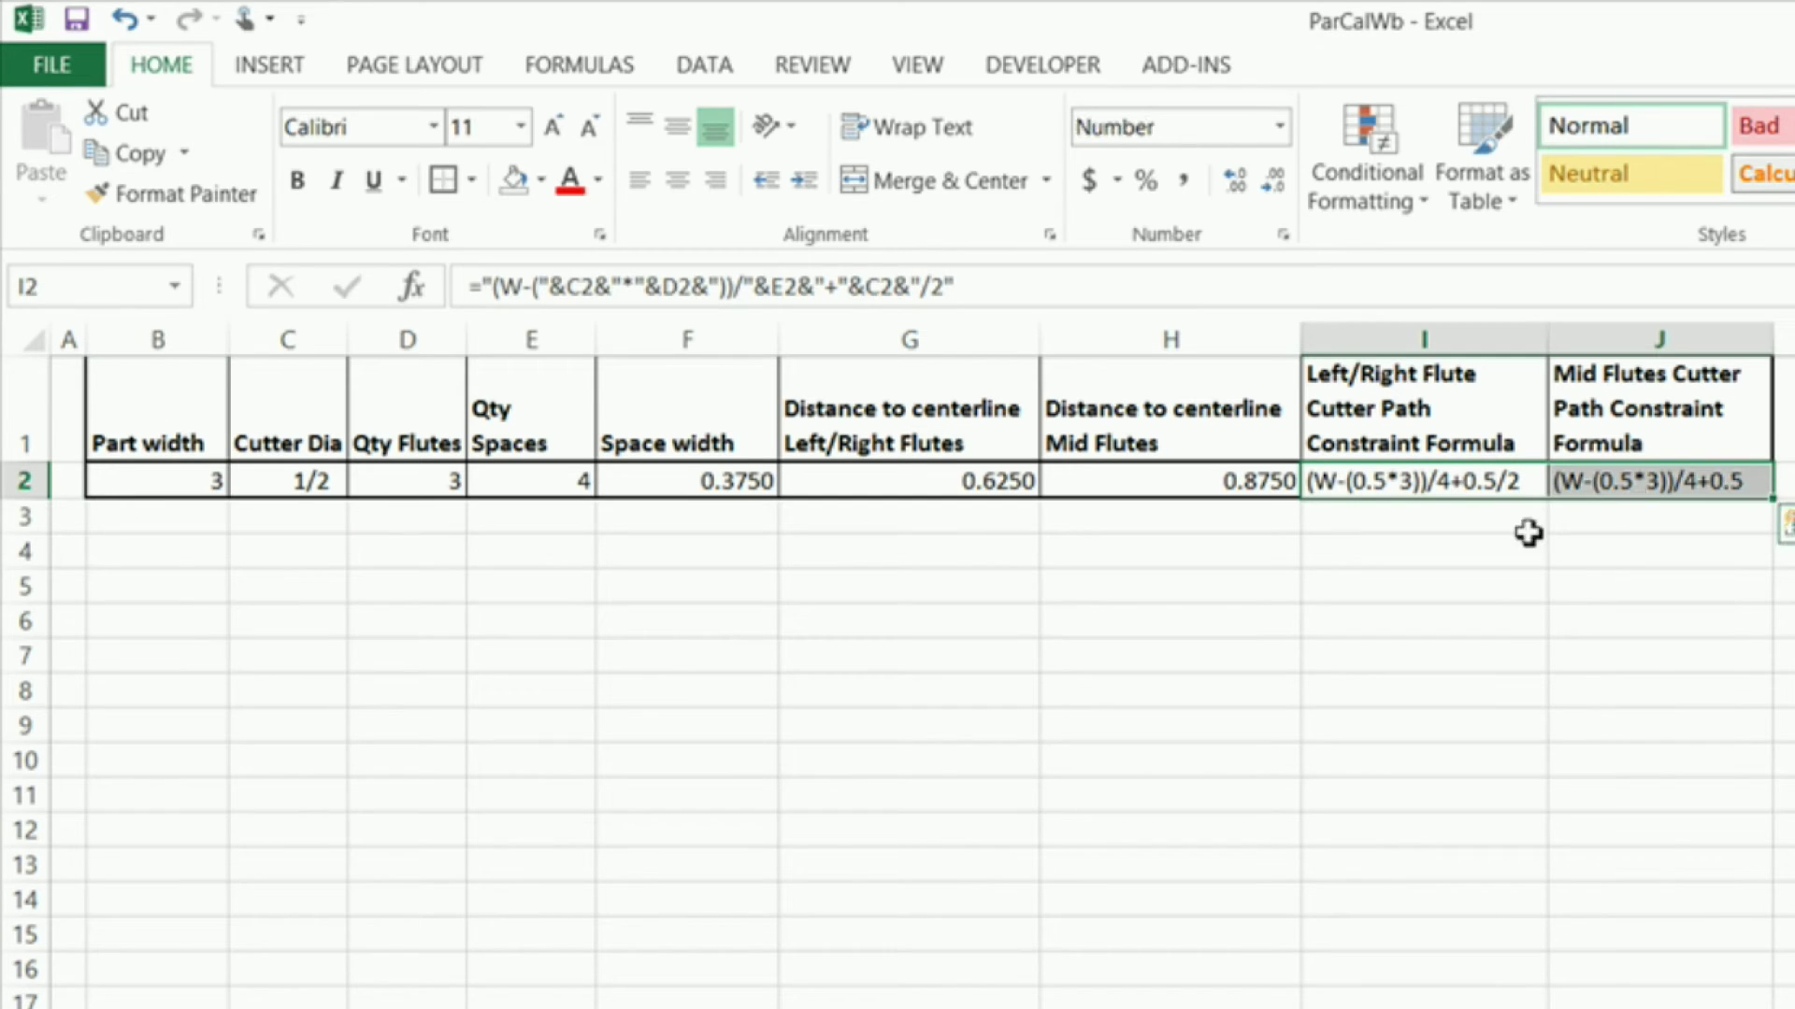
left_click(541, 180)
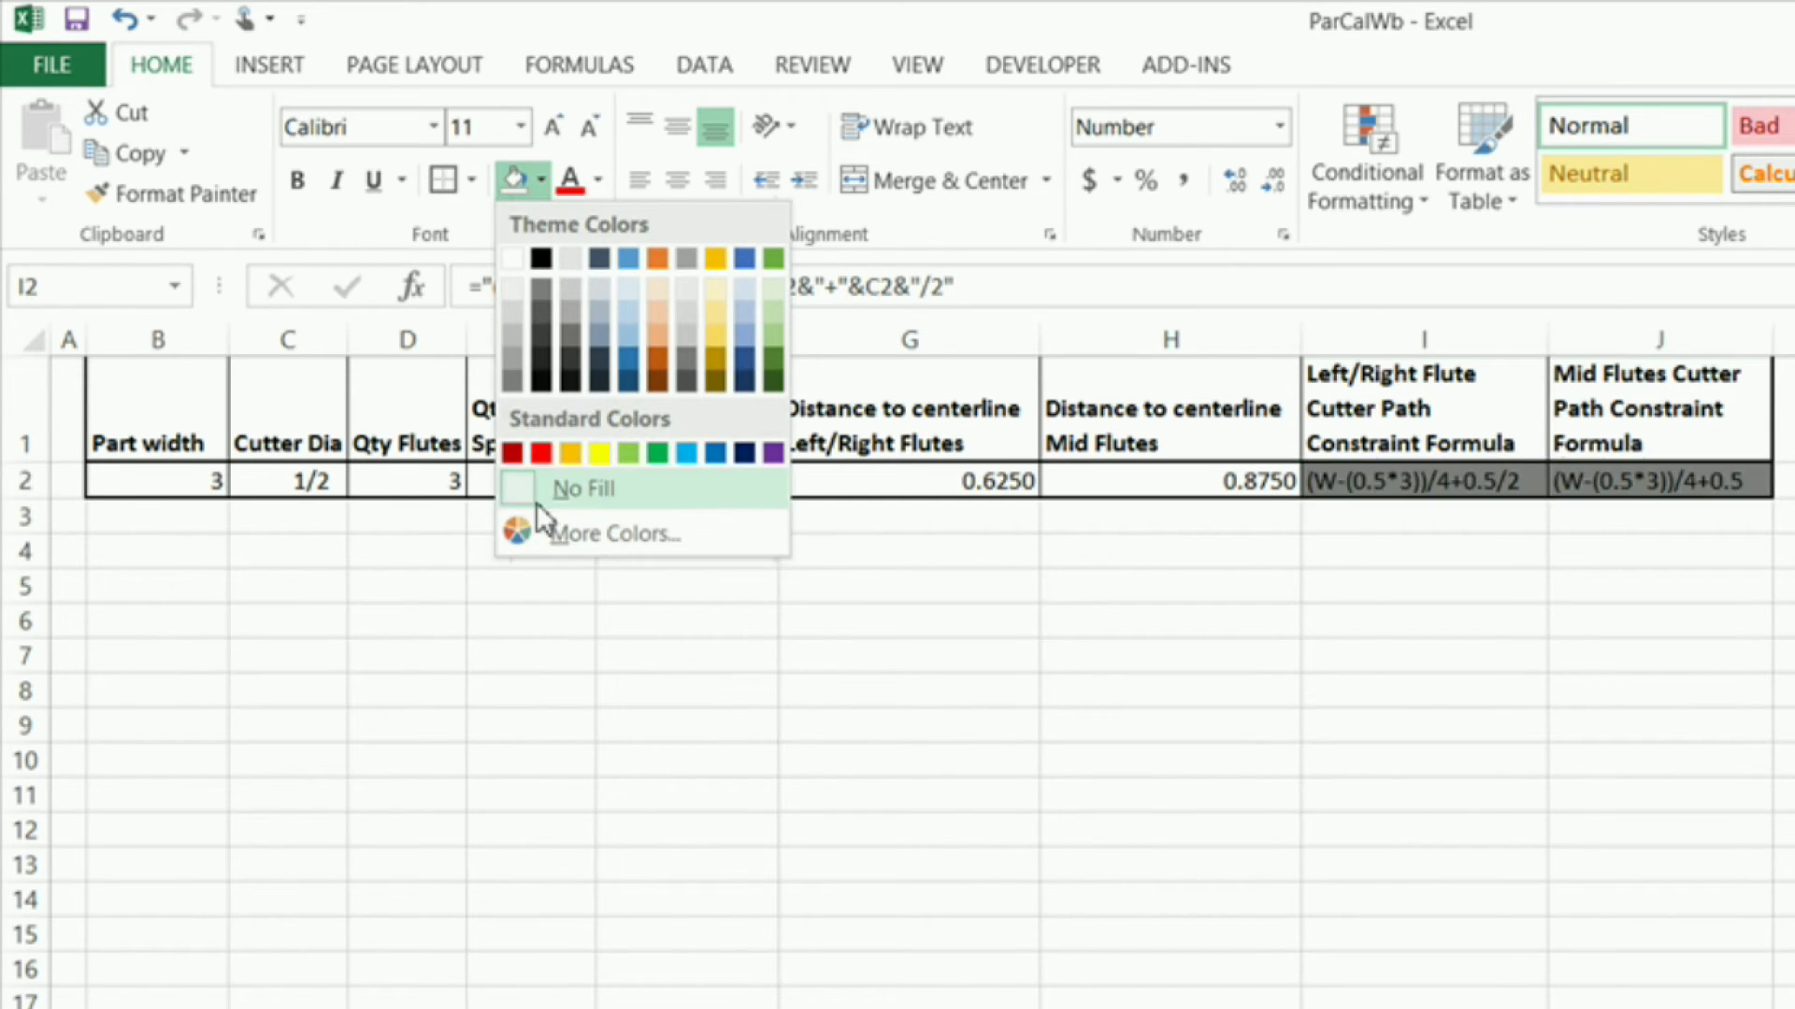
left_click(603, 457)
left_click(1374, 797)
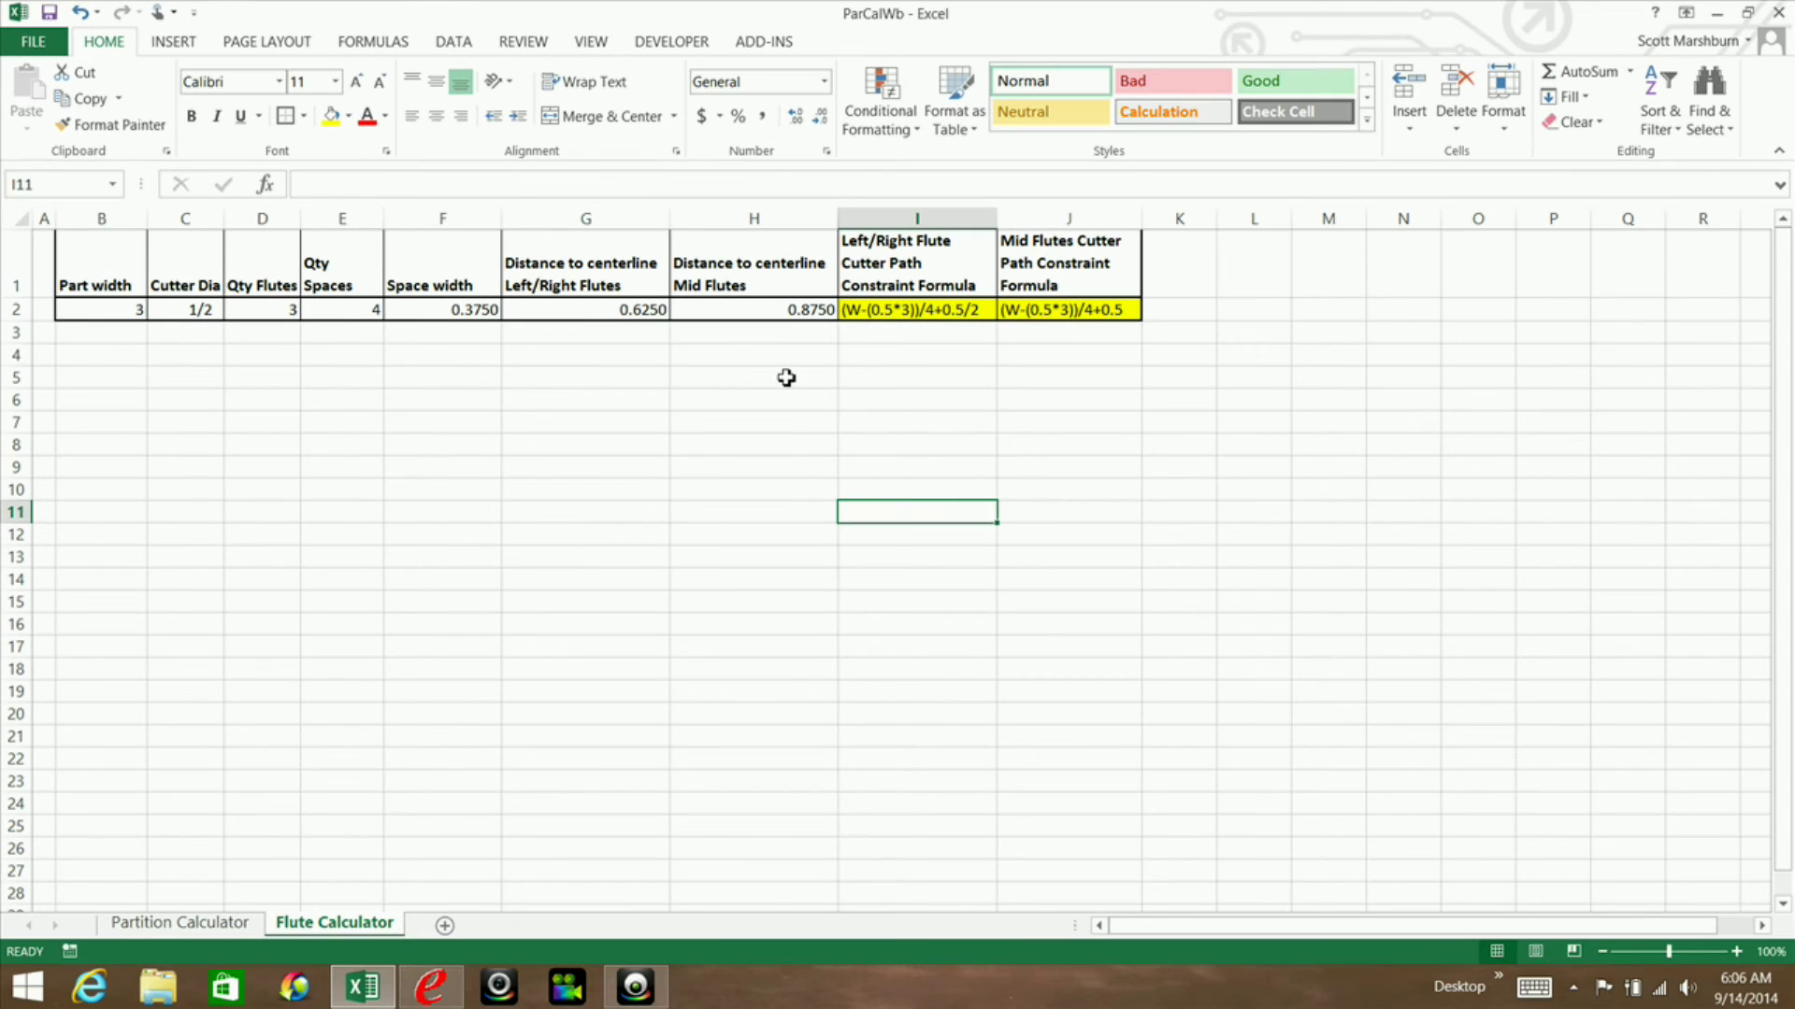
Examine the left/right and mid flute cutter path constraint formulas in I2 and J2
left_click(363, 360)
left_click(104, 354)
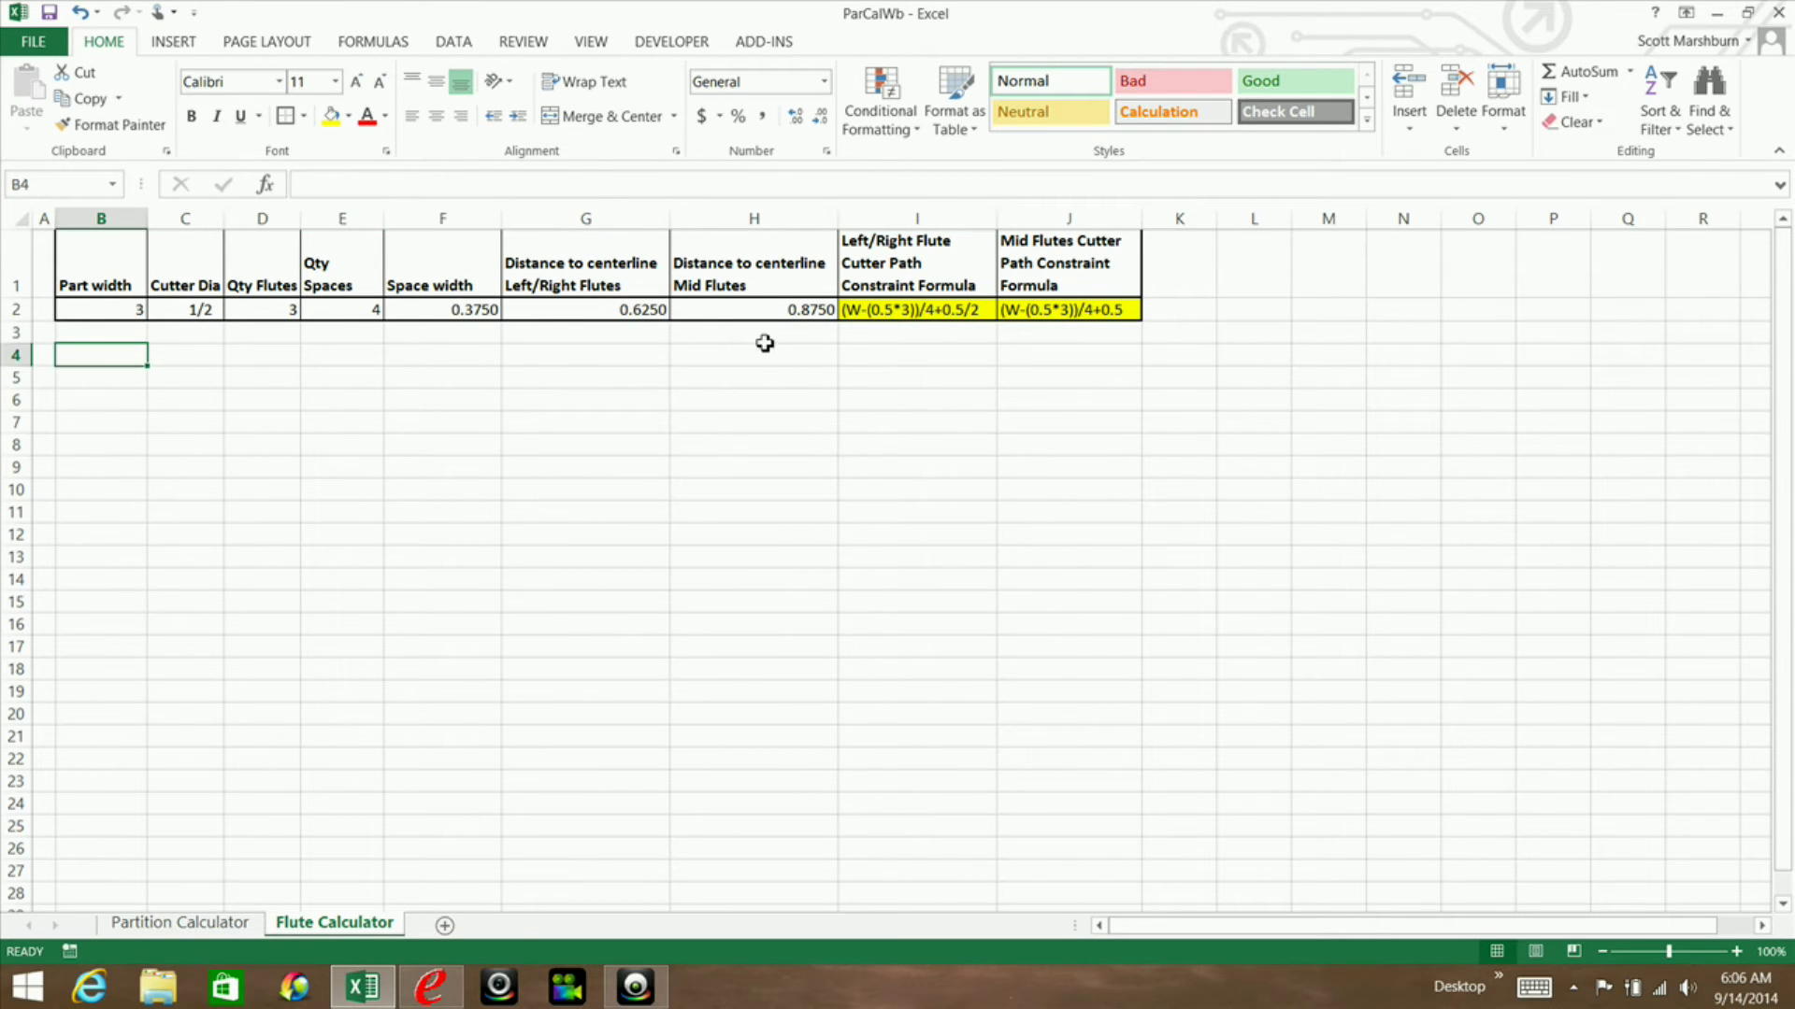
left_click(915, 312)
left_click(1045, 312)
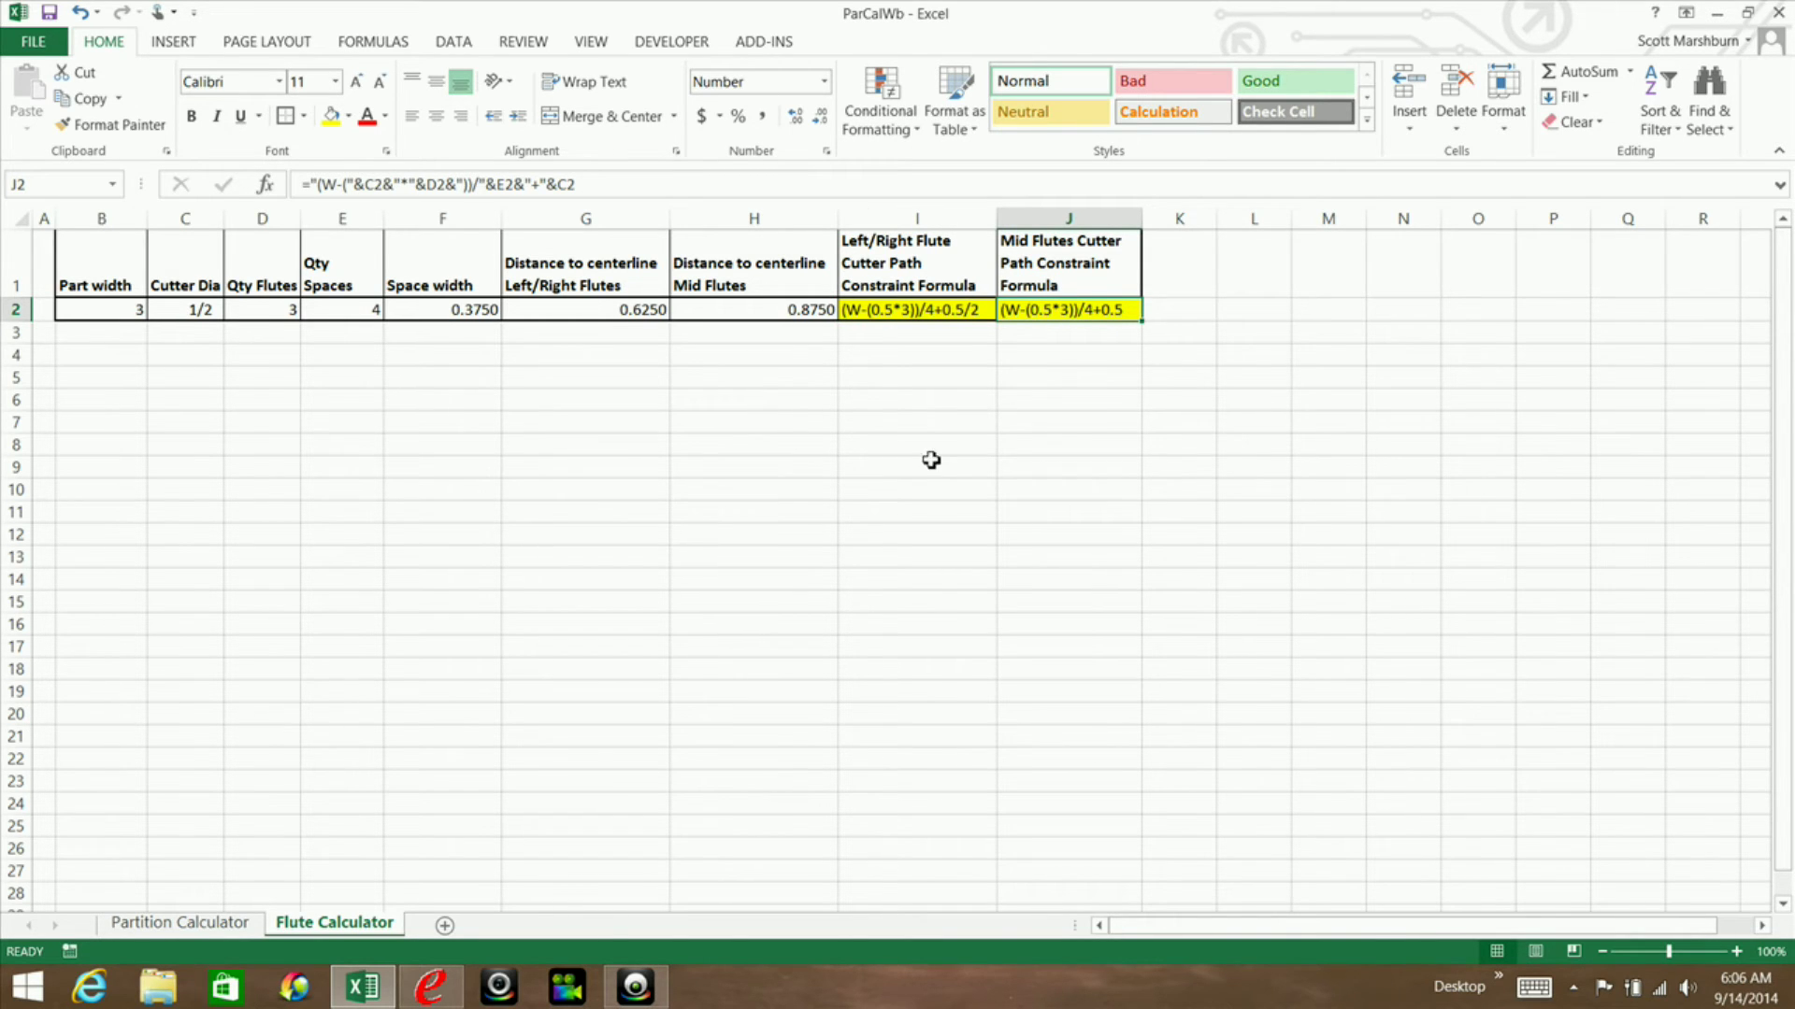
left_click(926, 447)
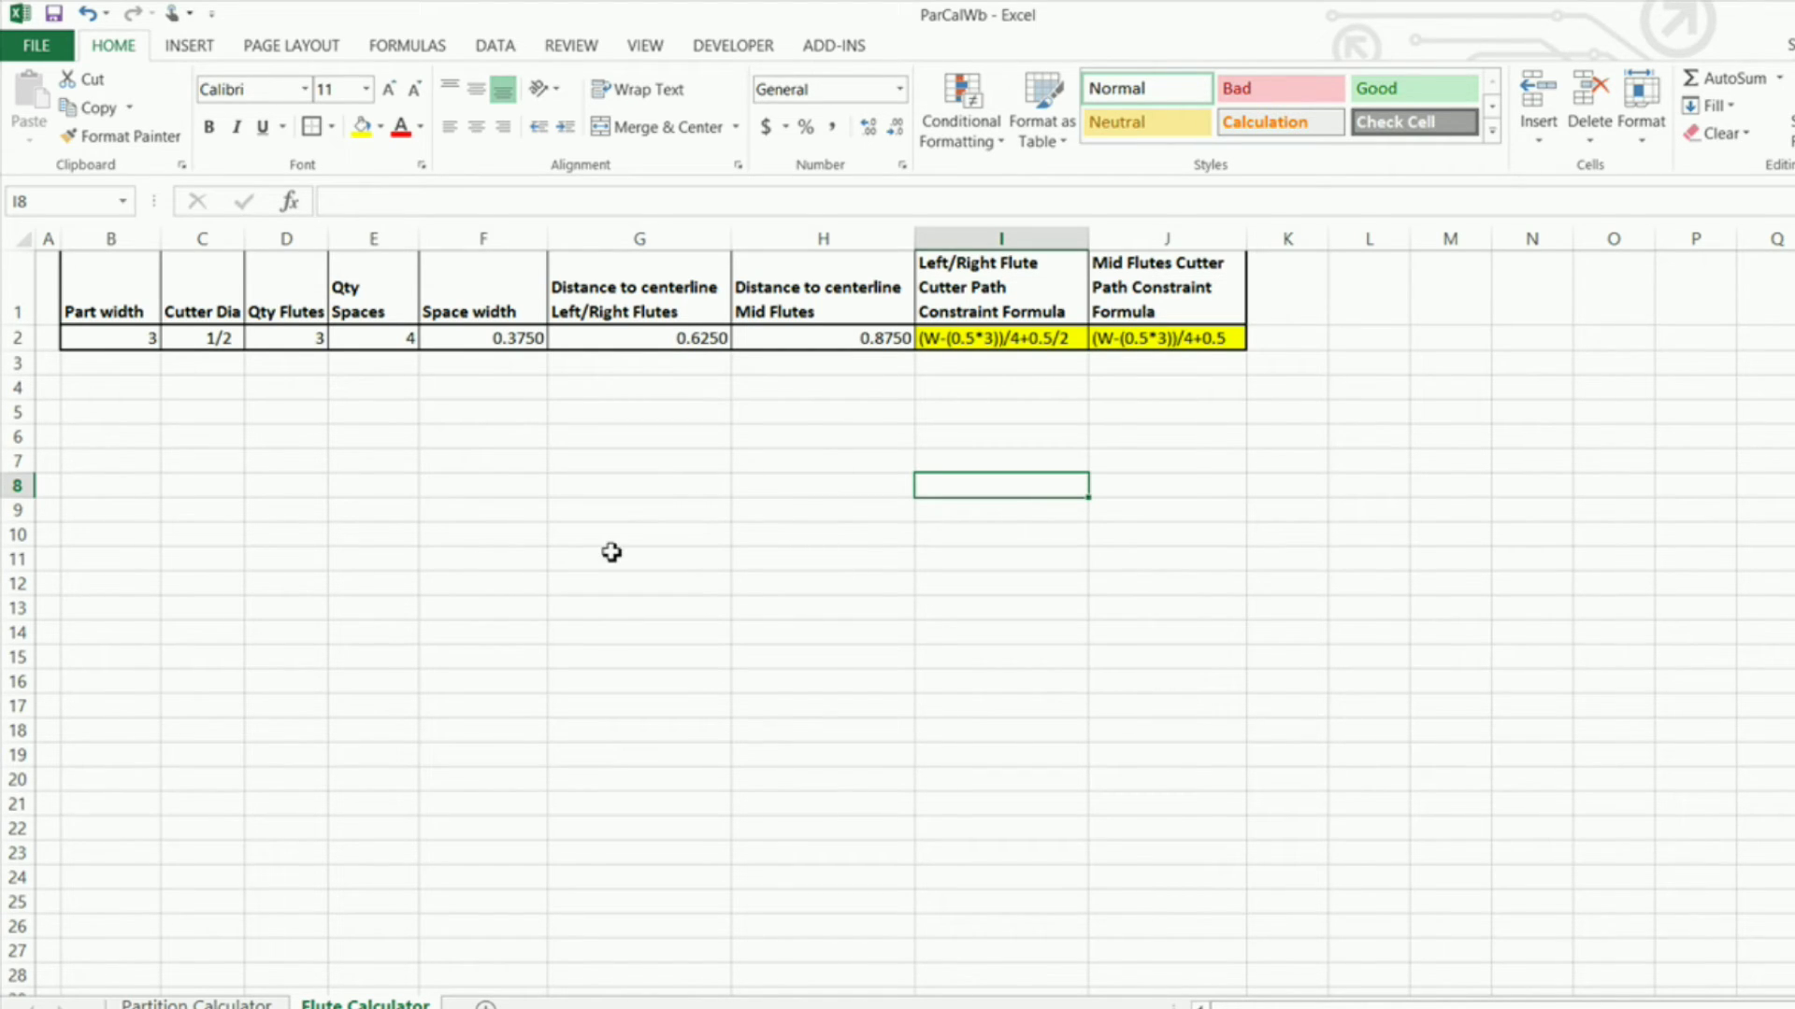
left_click(1010, 345)
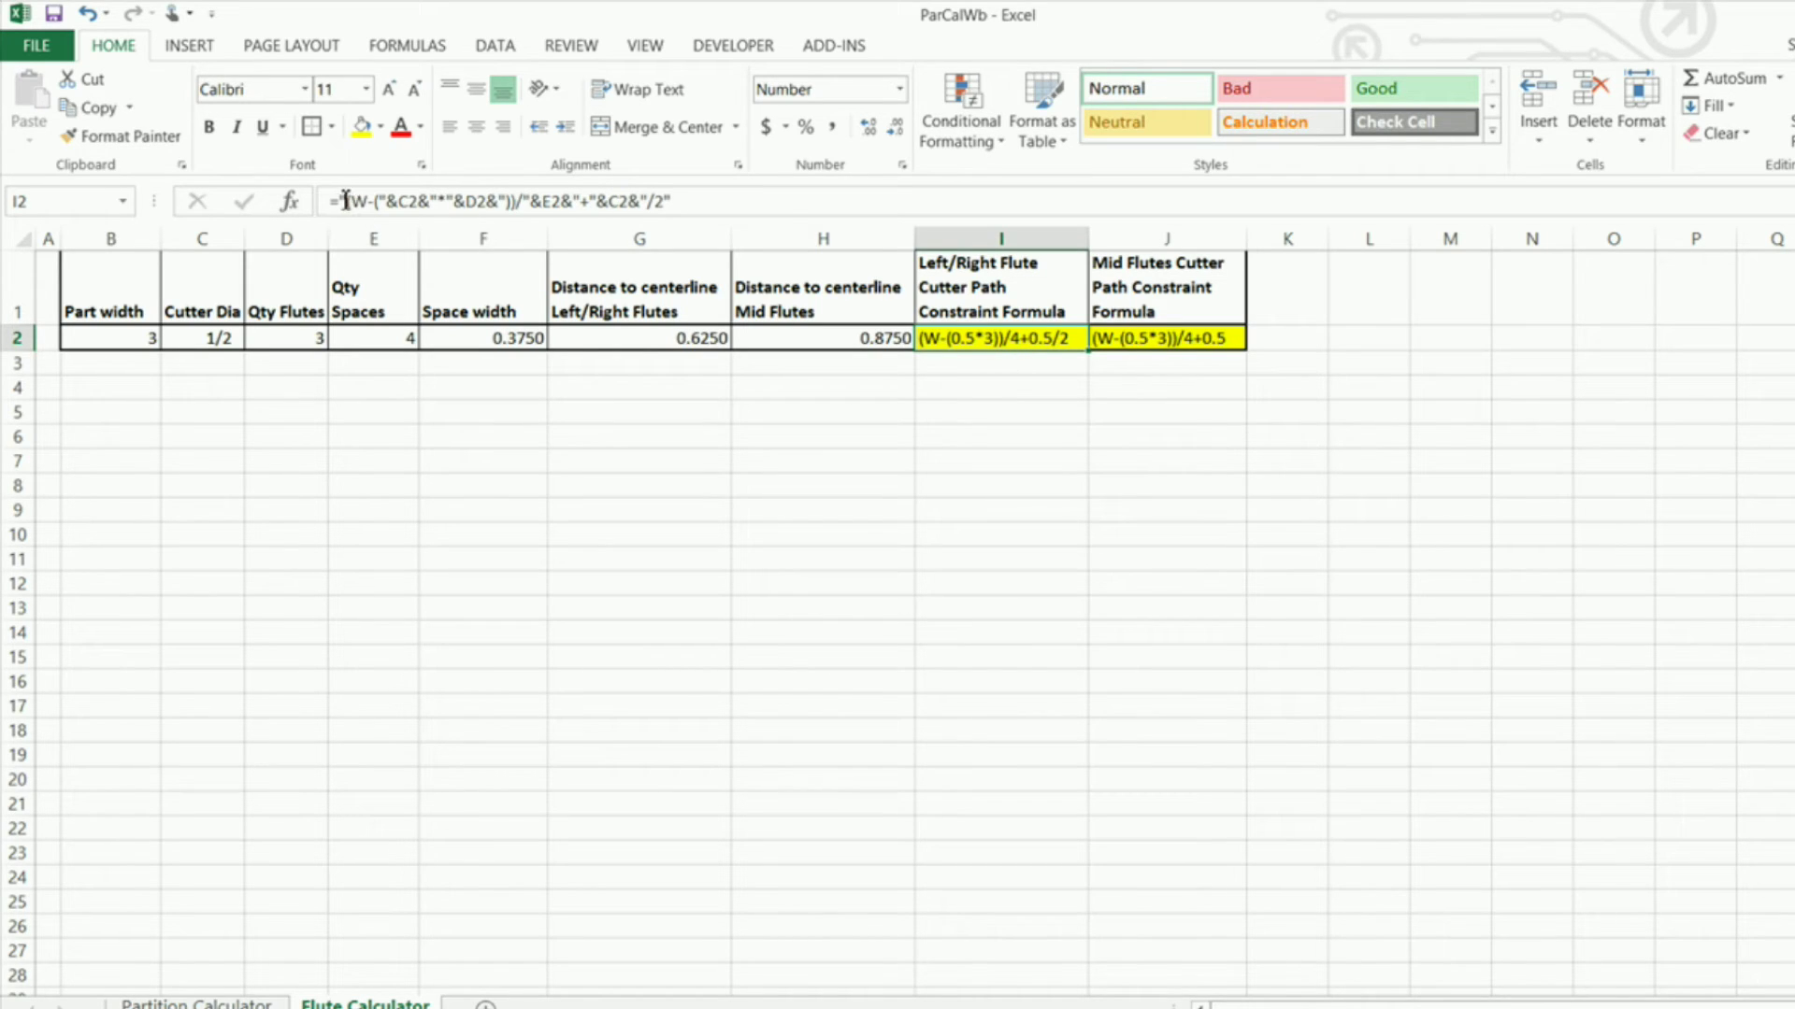
left_click(1022, 369)
left_click(1006, 411)
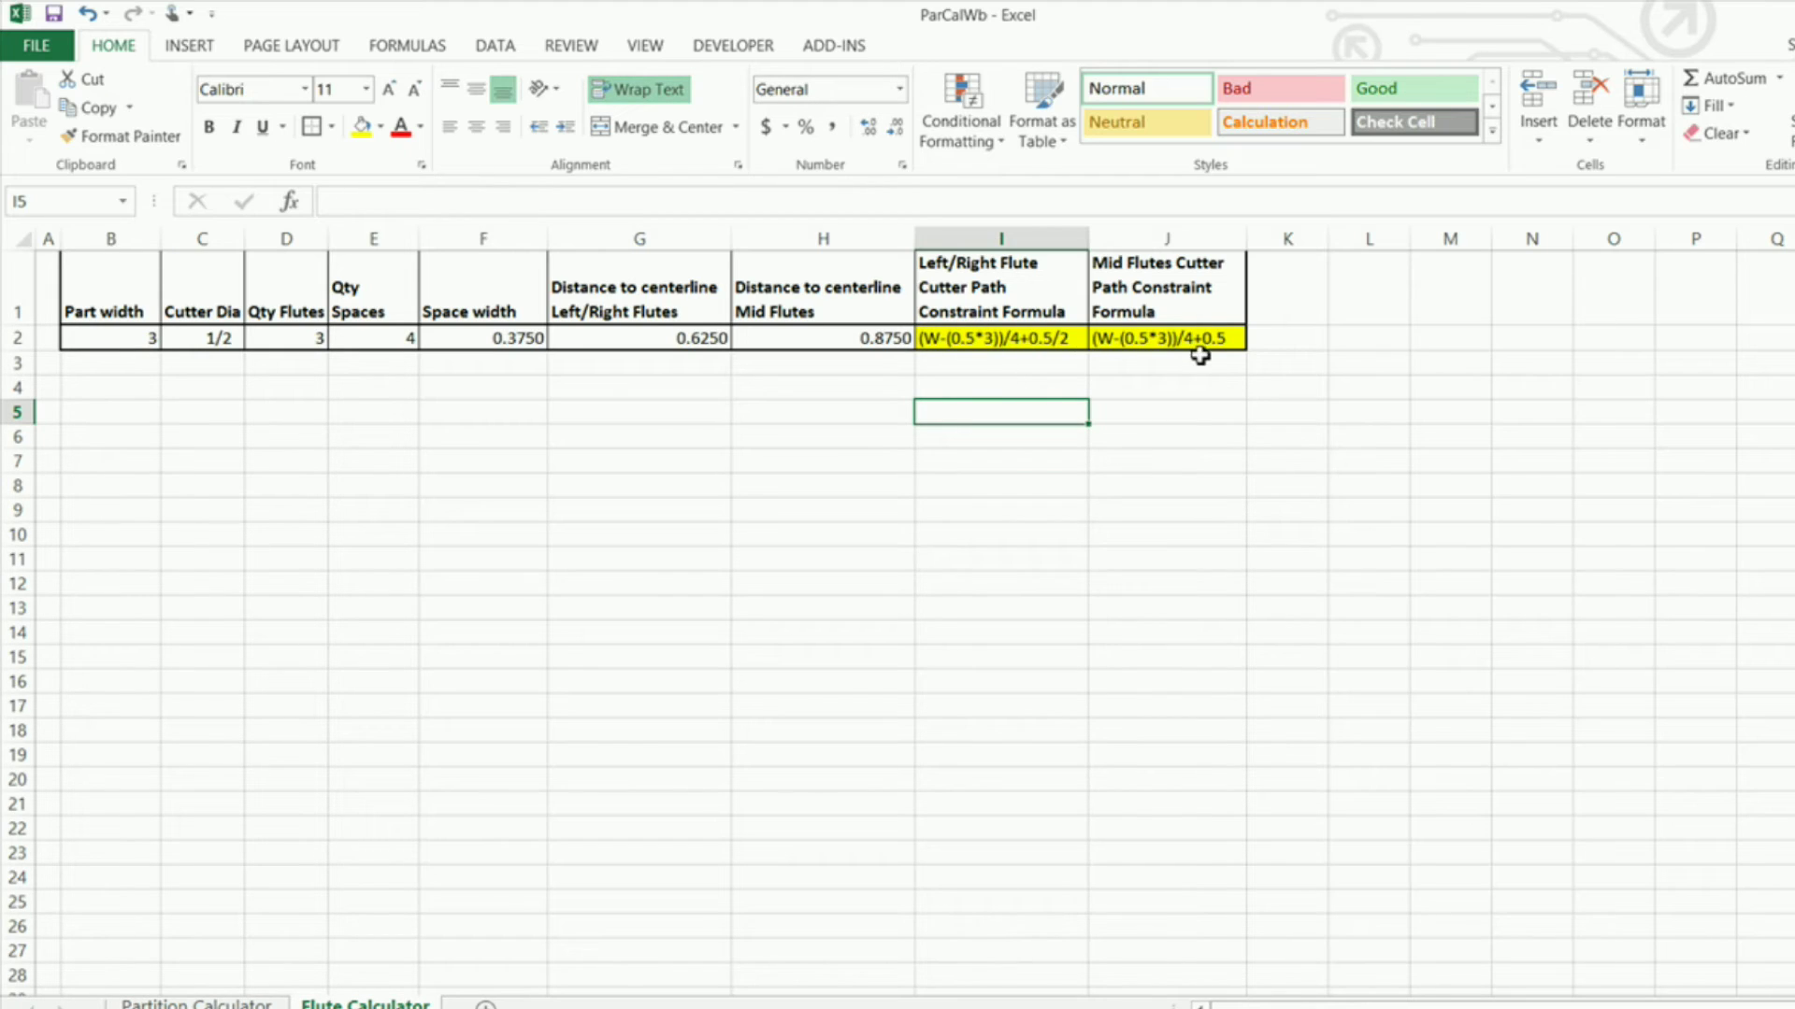
left_click(1001, 342)
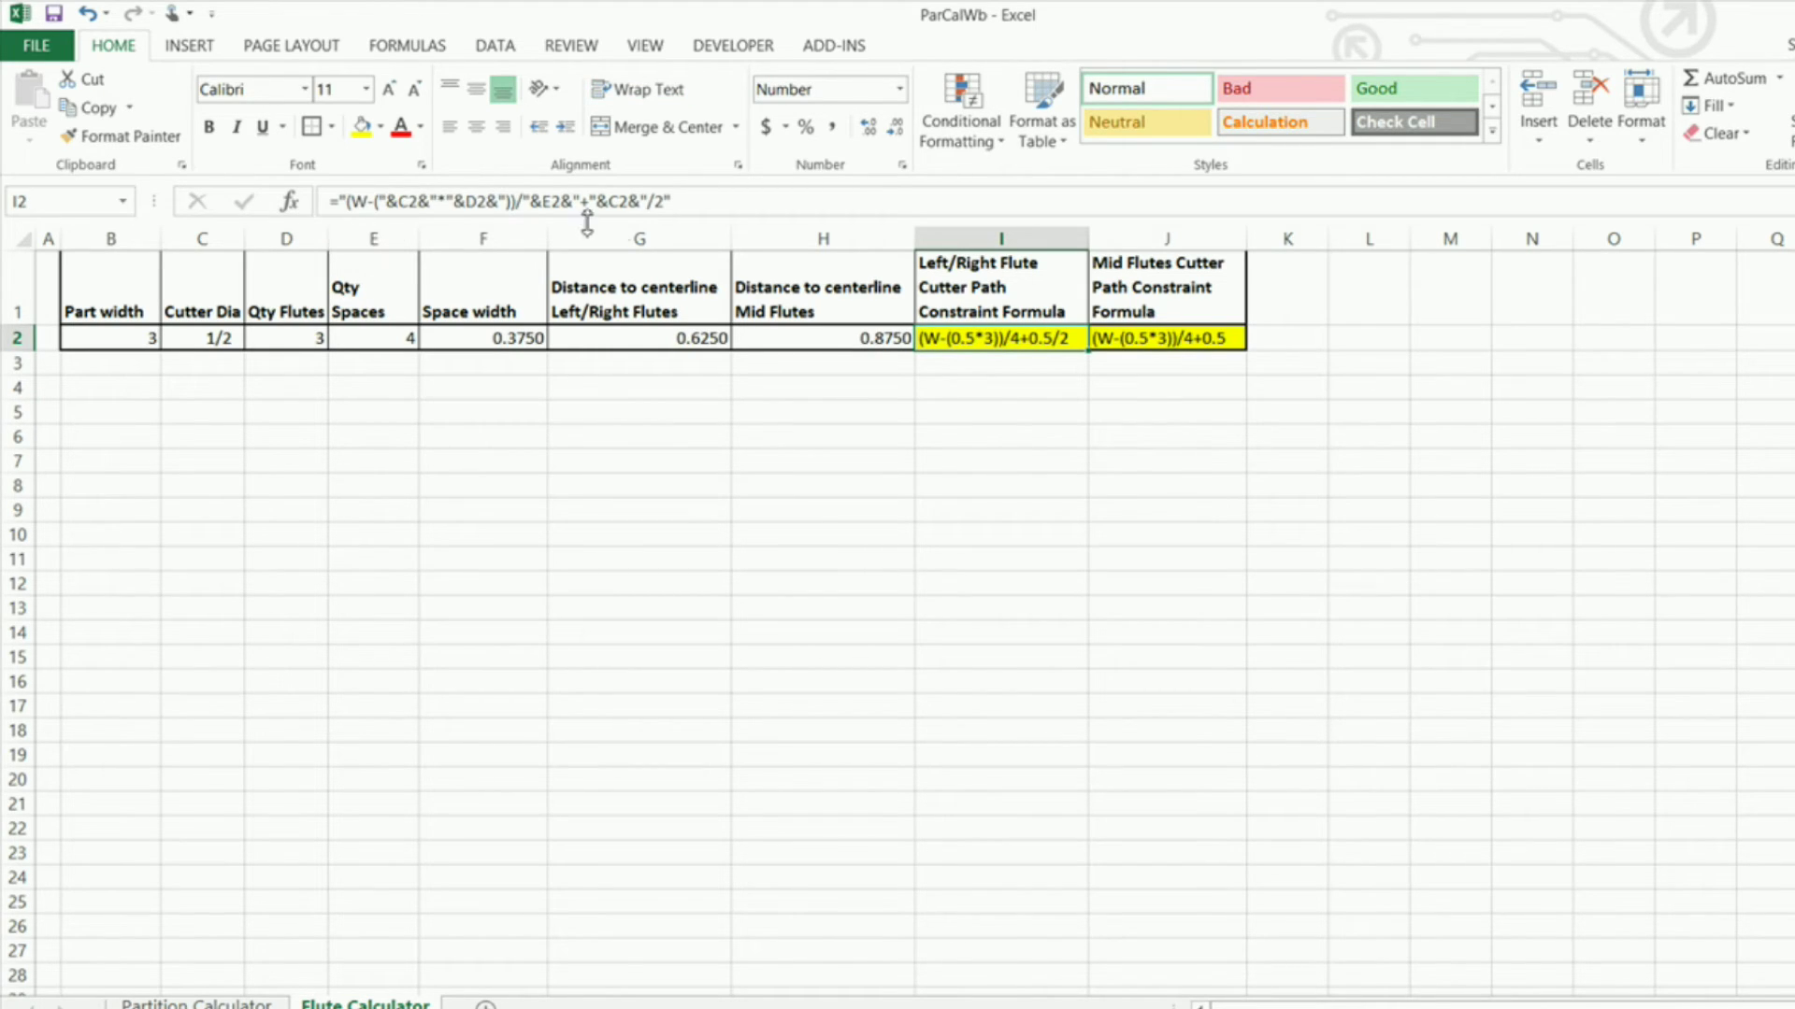
left_click(1017, 404)
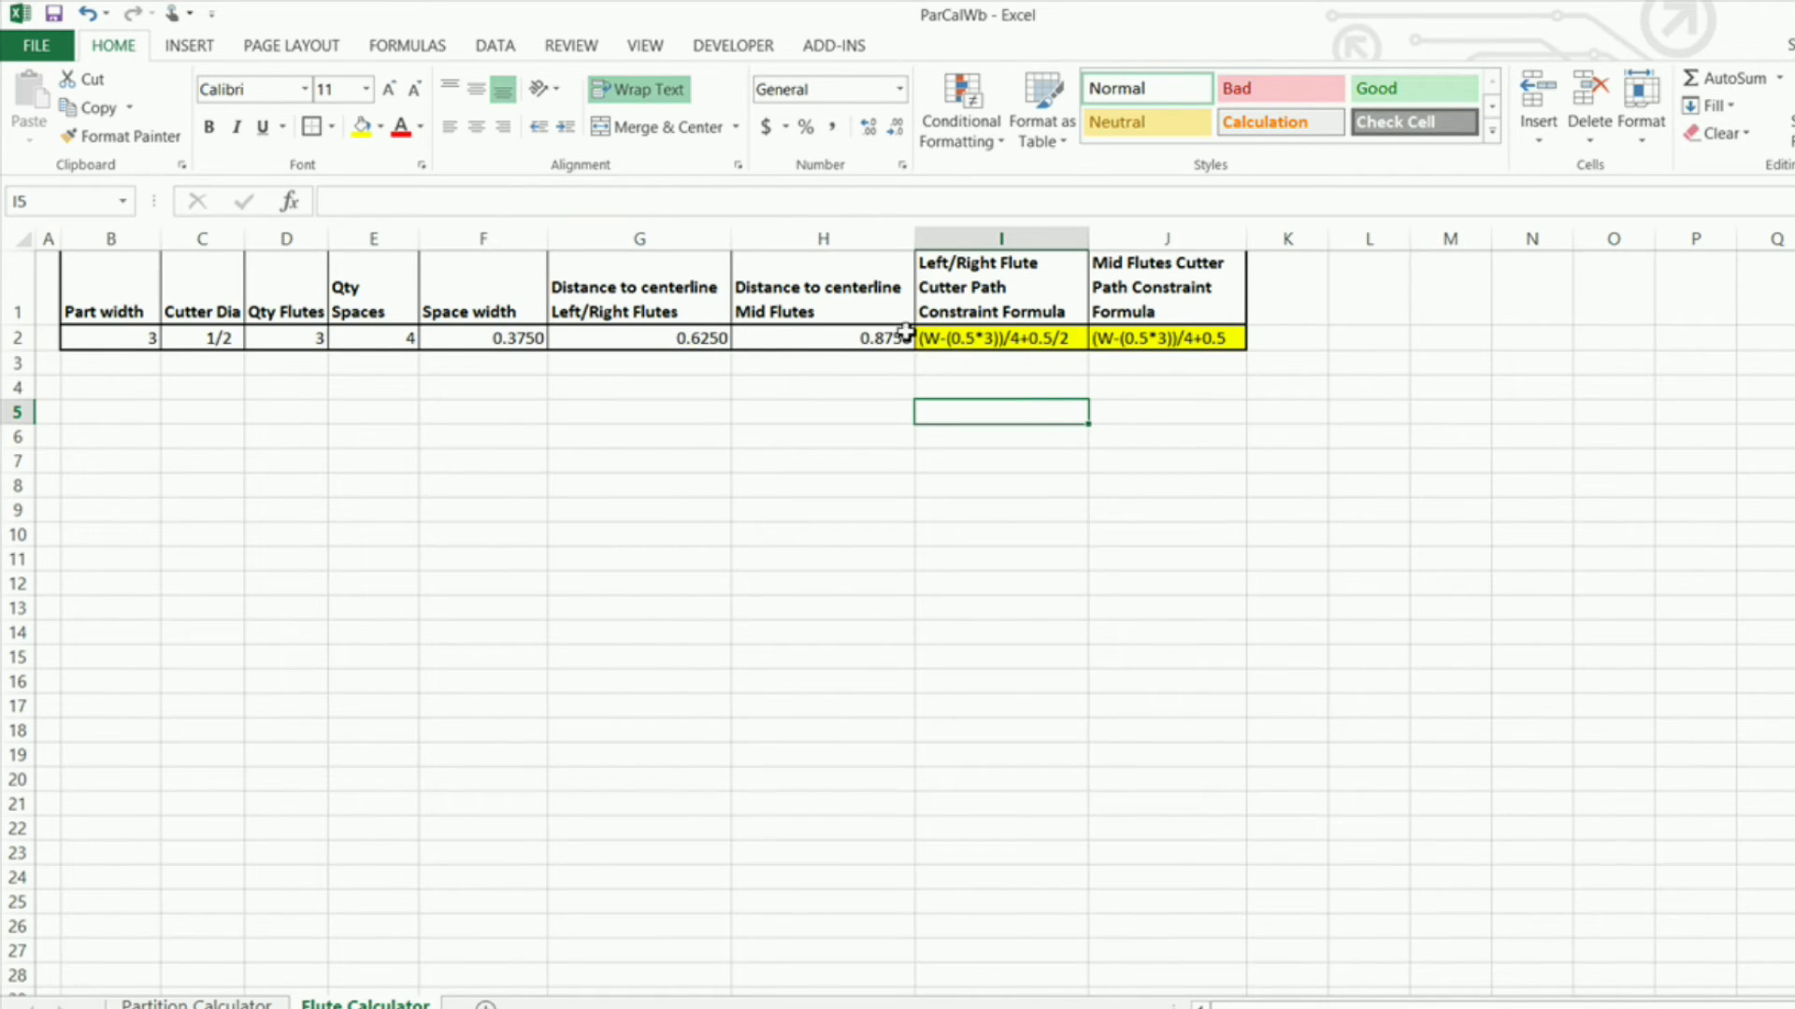
Examine how the space width and centerline distance formulas in F2:H2 relate to the constraint formula in I2
left_click(519, 339)
left_click(573, 346)
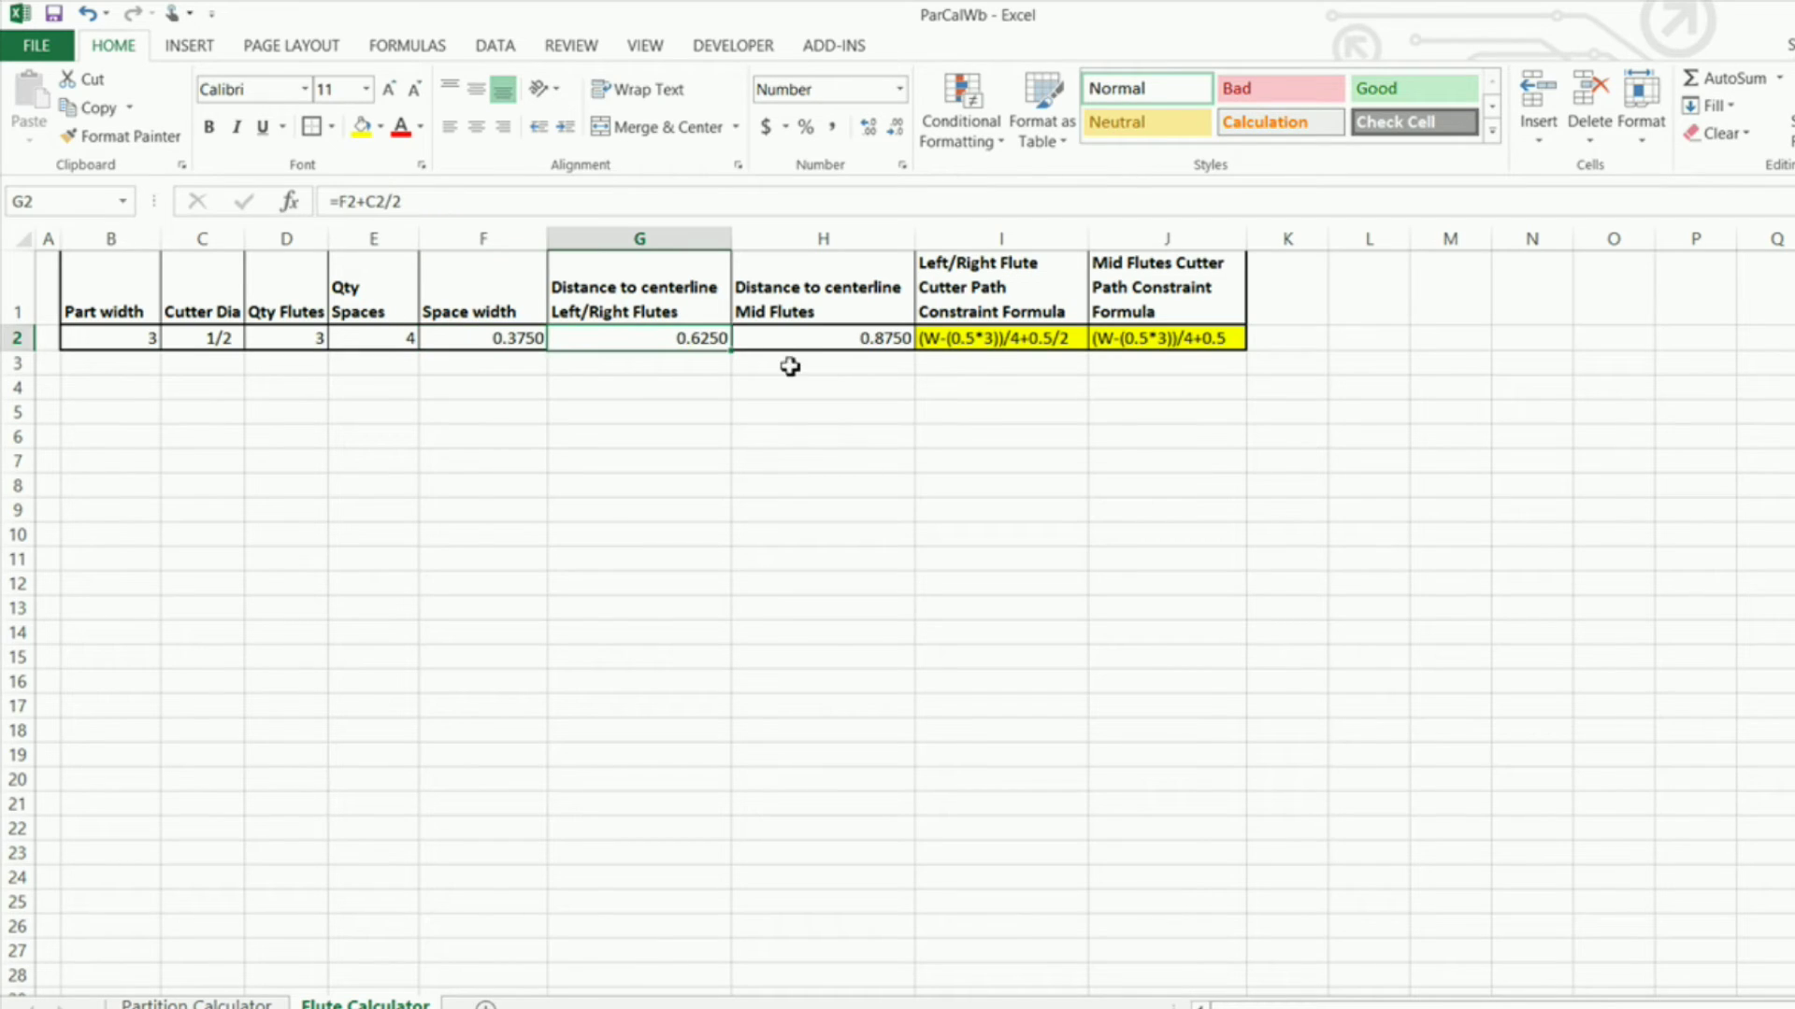
left_click(795, 344)
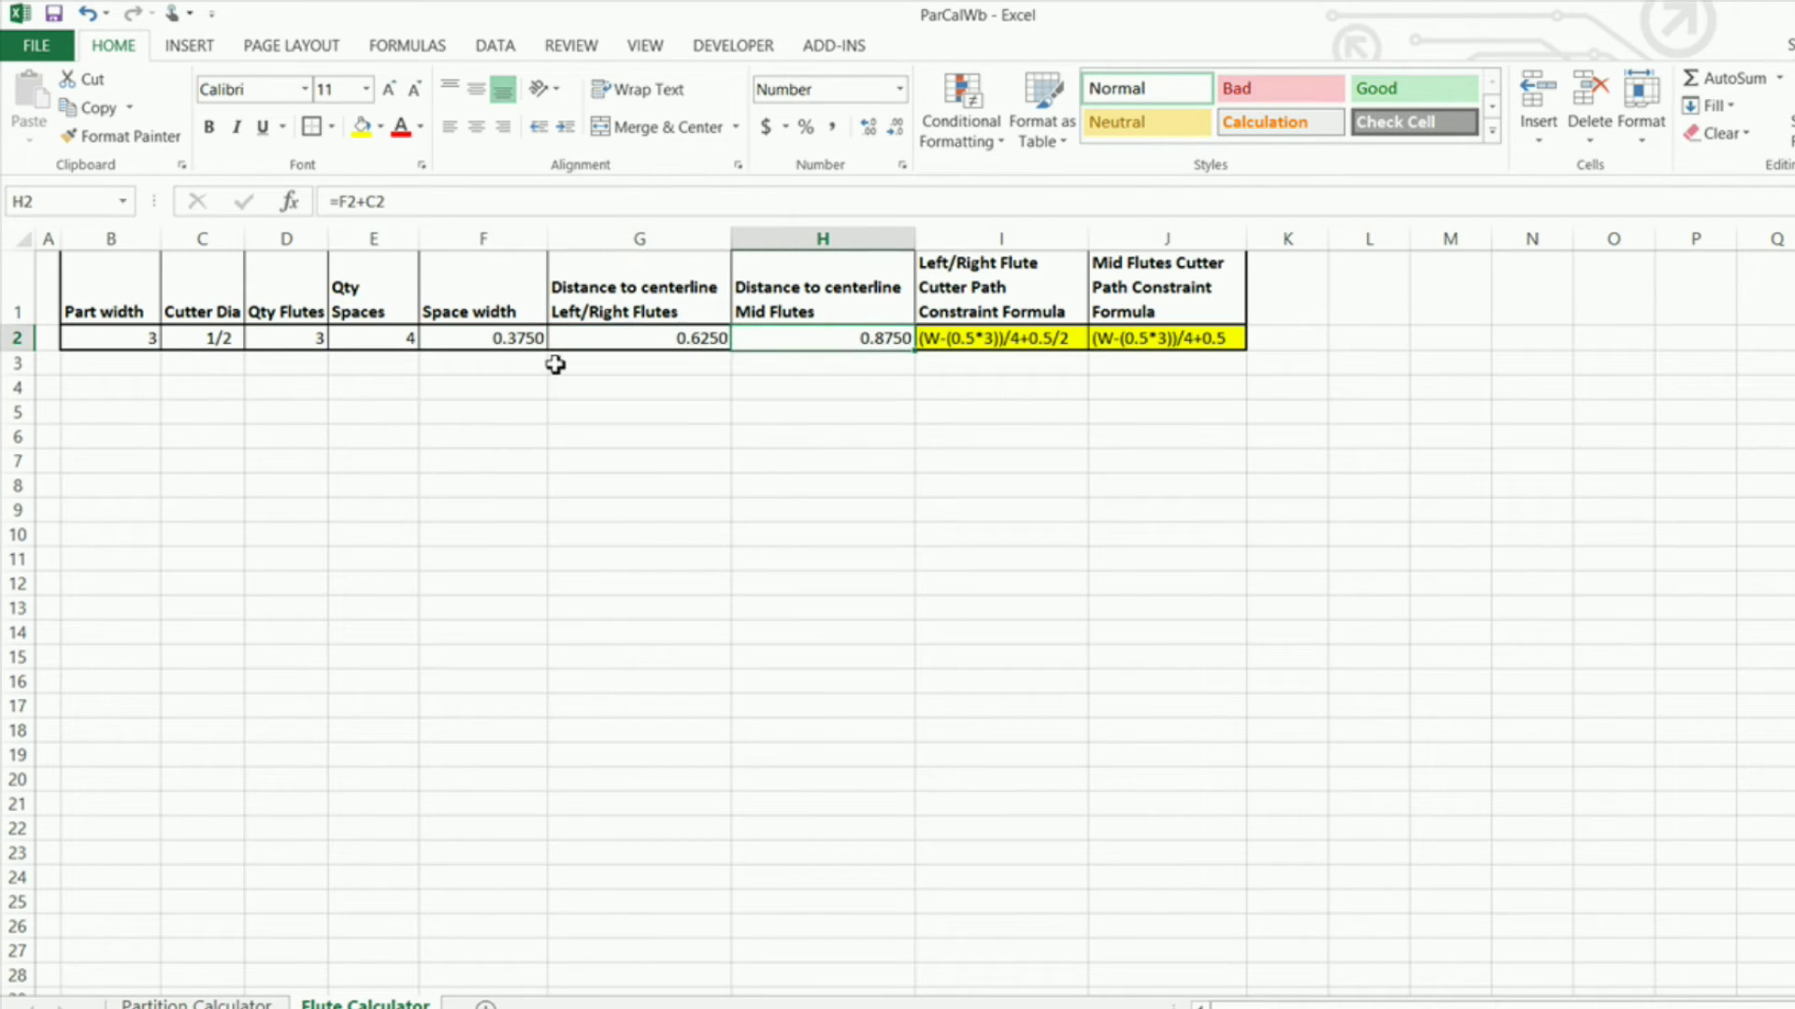
left_click(493, 340)
left_click(678, 344)
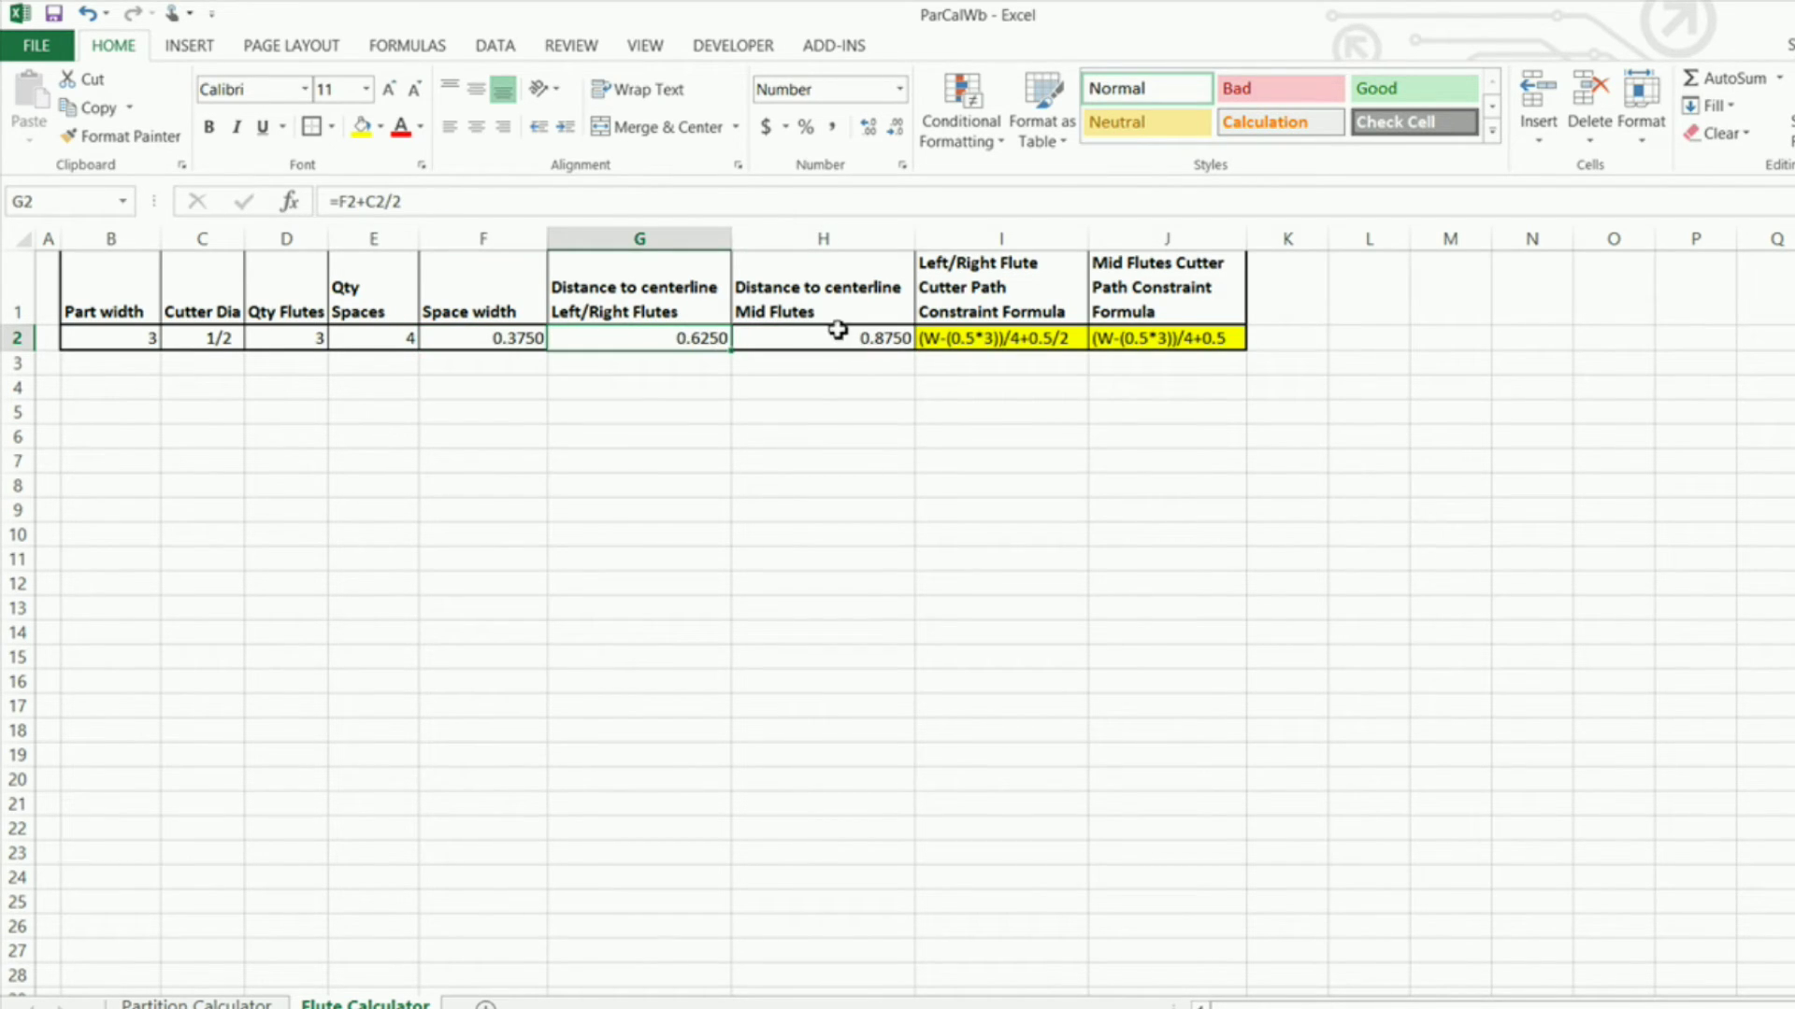
left_click(489, 338)
left_click(682, 346)
left_click(793, 342)
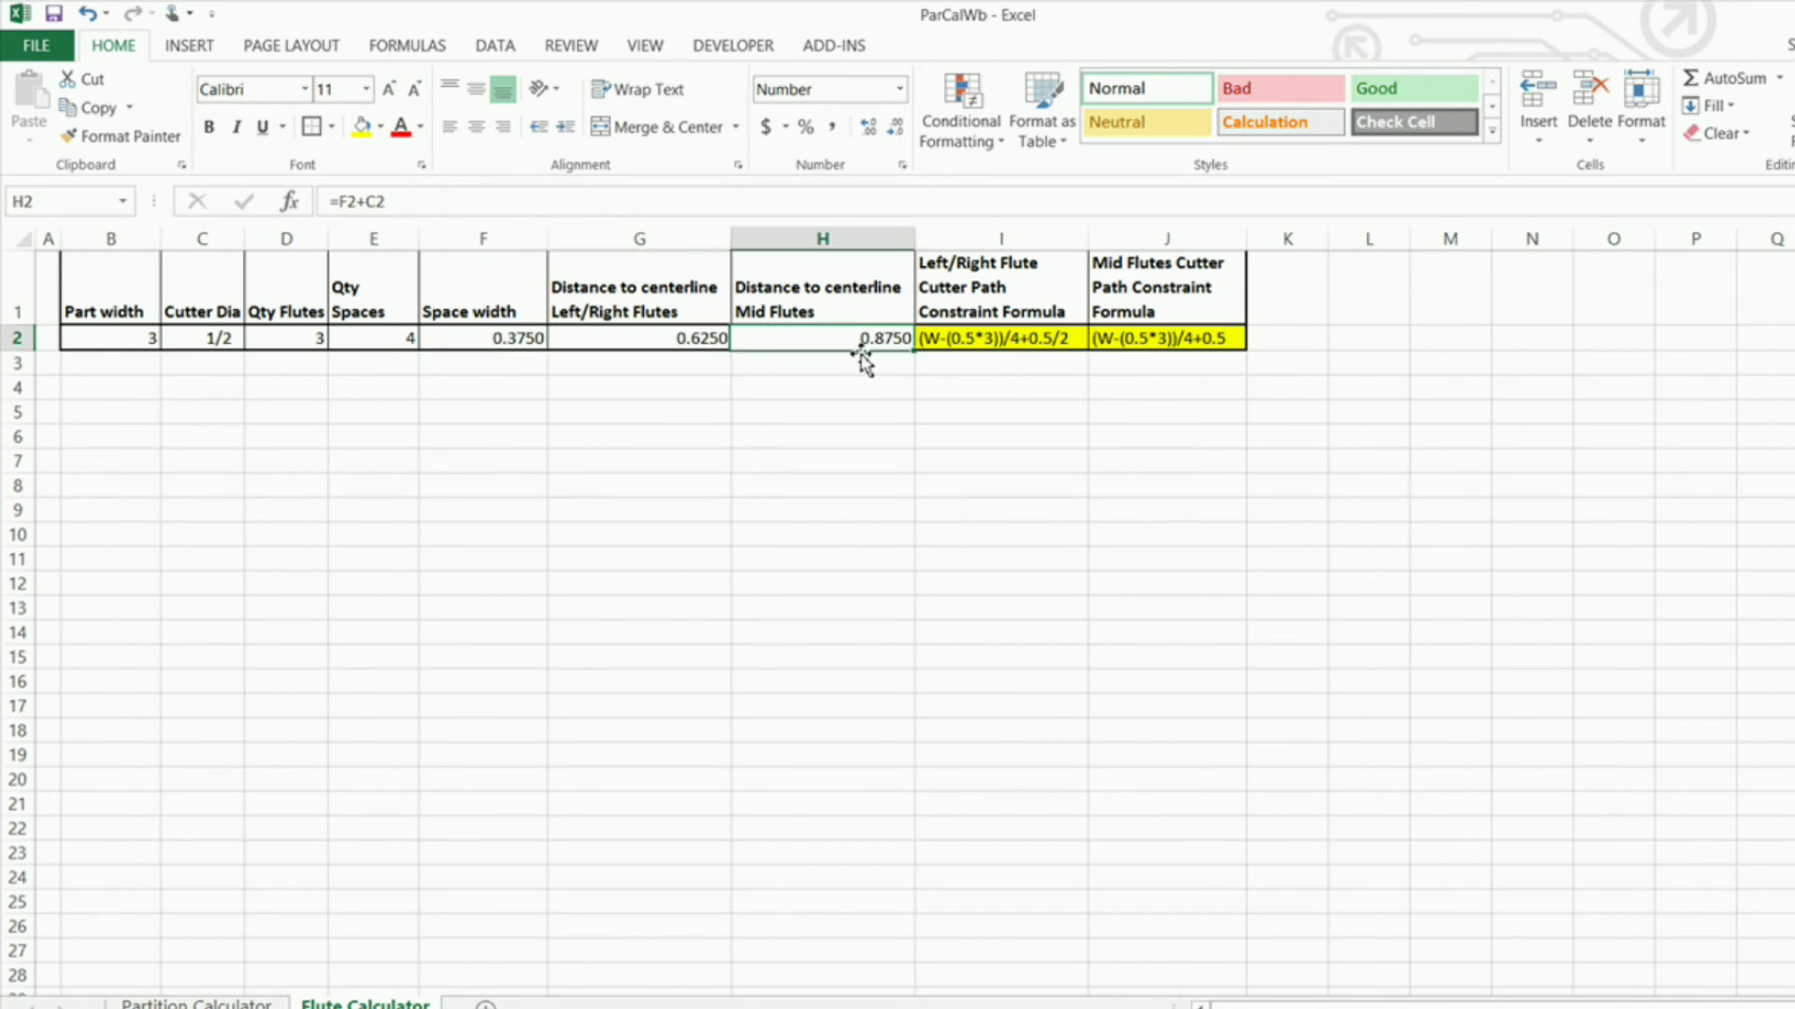
left_click(1011, 337)
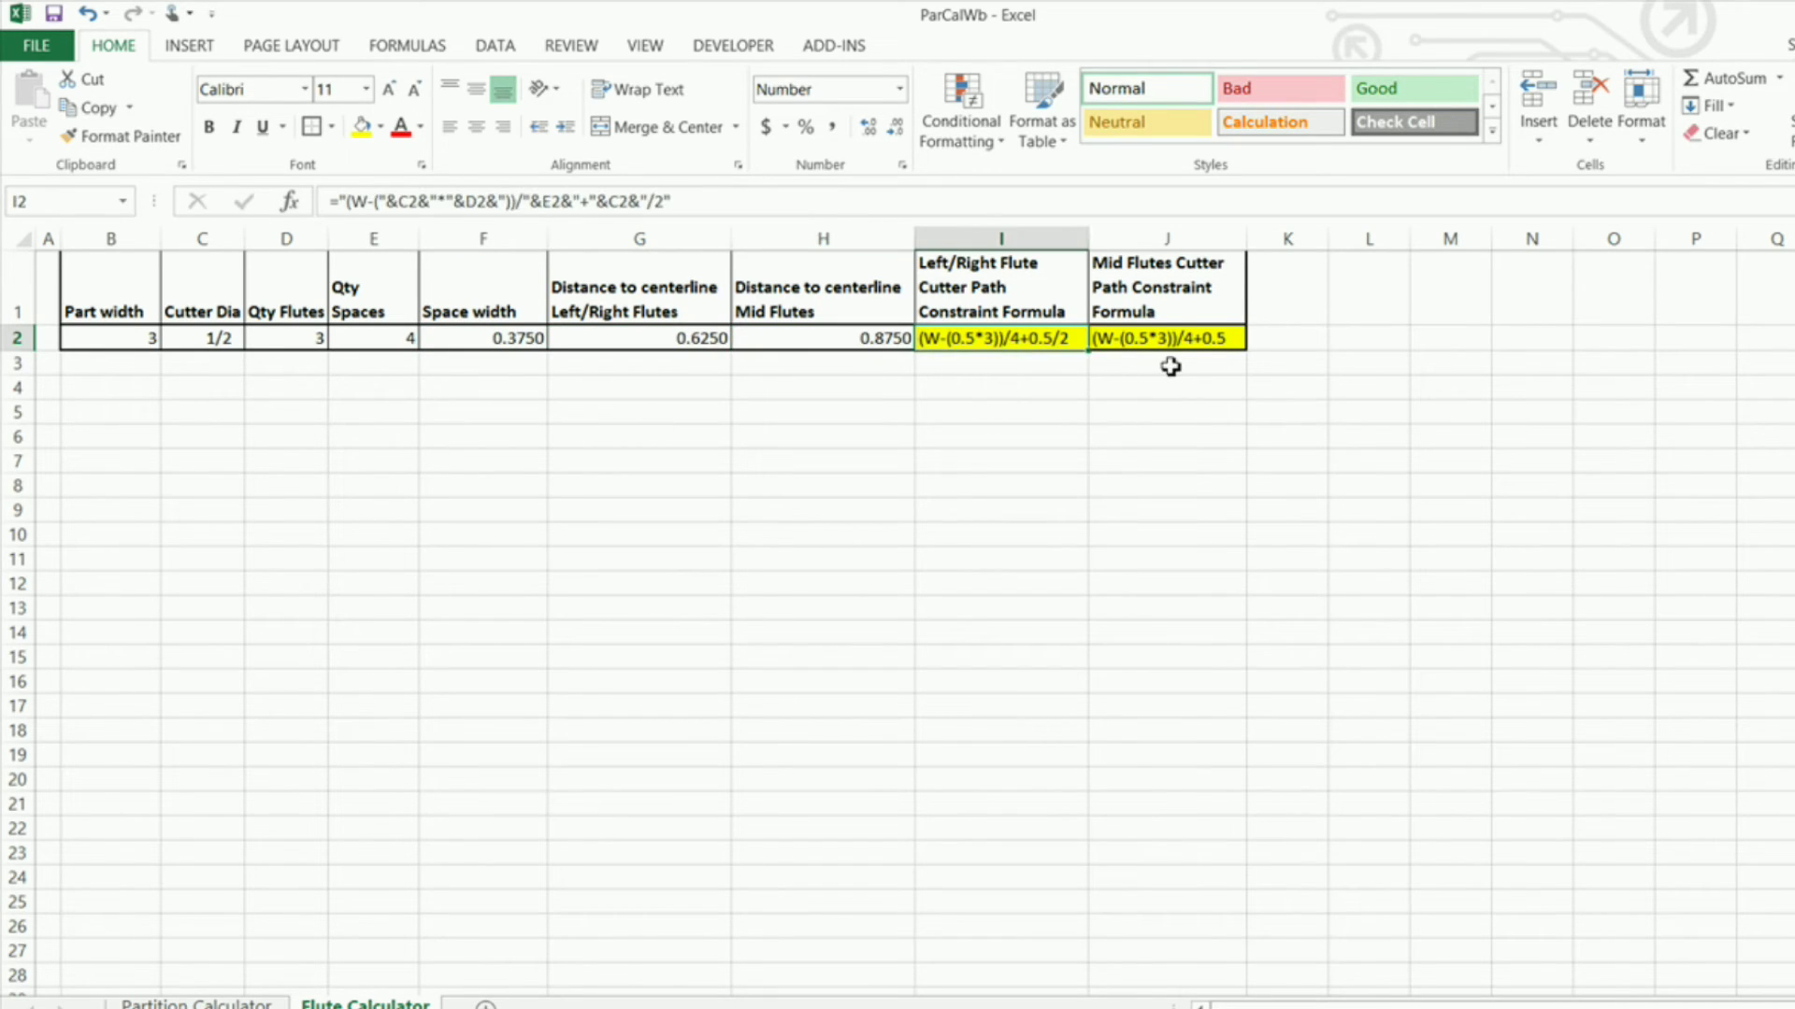
Examine the input cells B2:E2 and the calculated cells F2:J2 to distinguish editable entries from formulas that need protection
left_click(1175, 348)
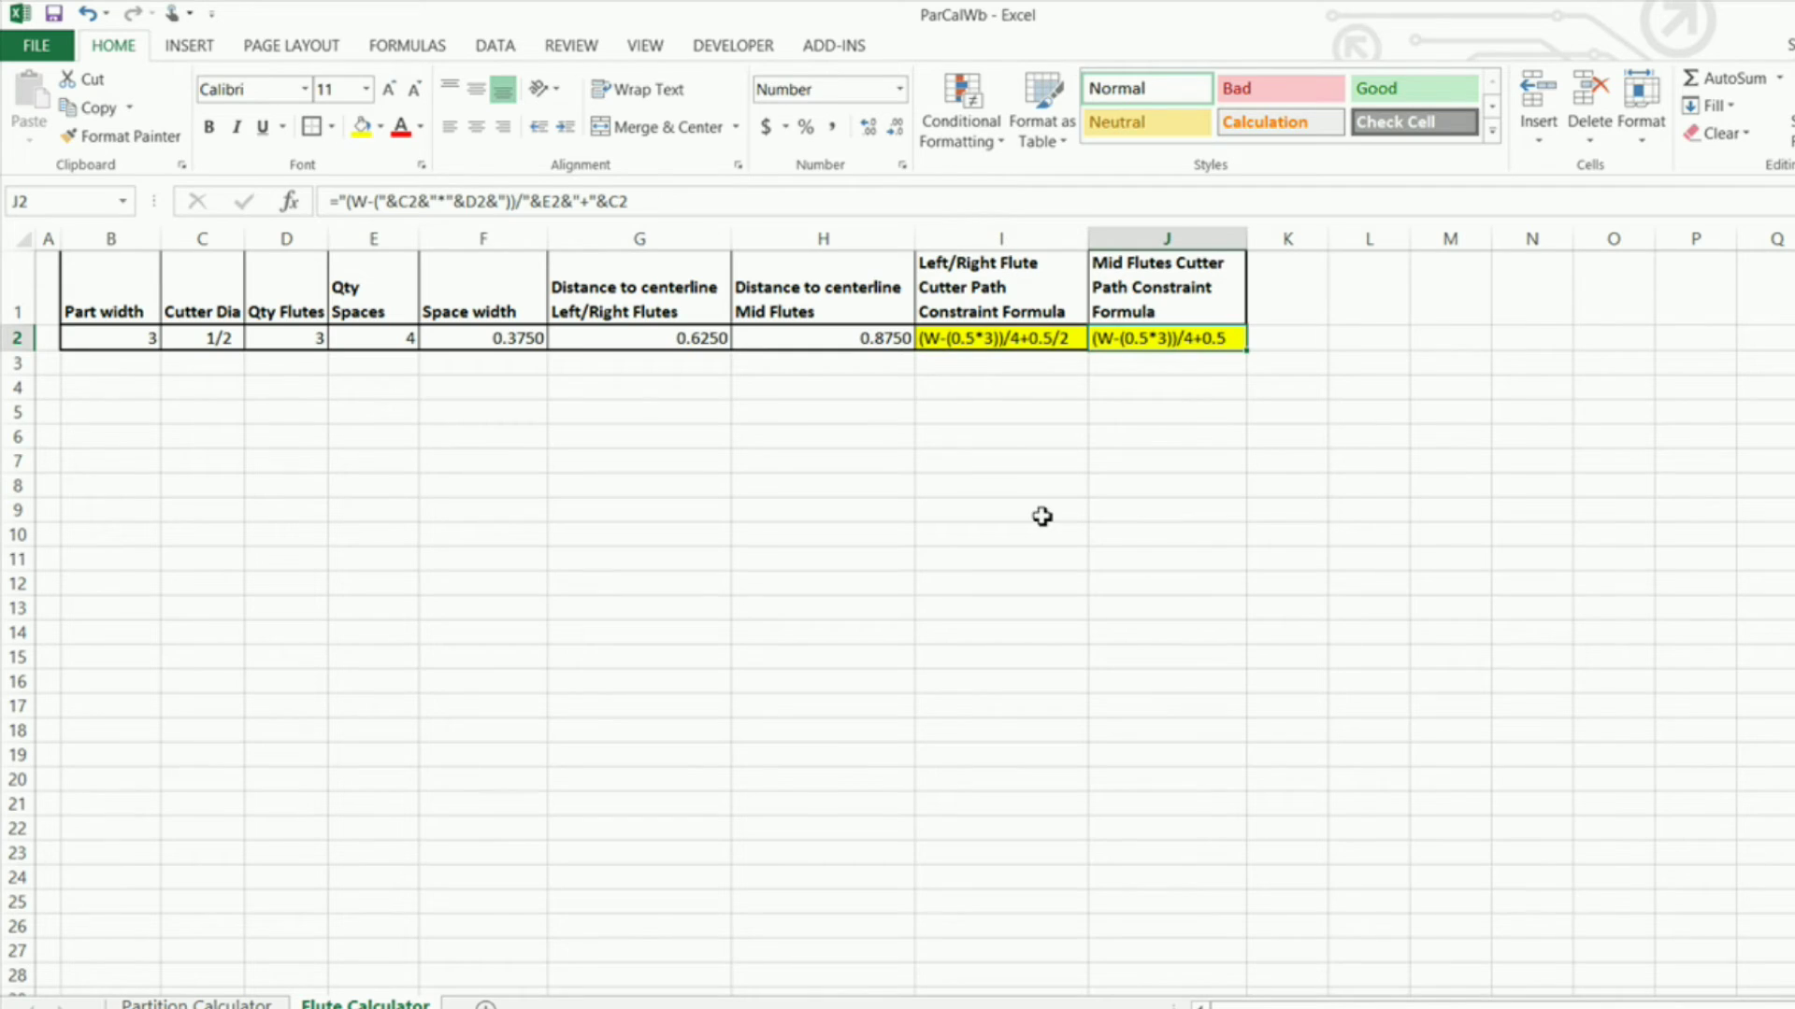
left_click(1163, 436)
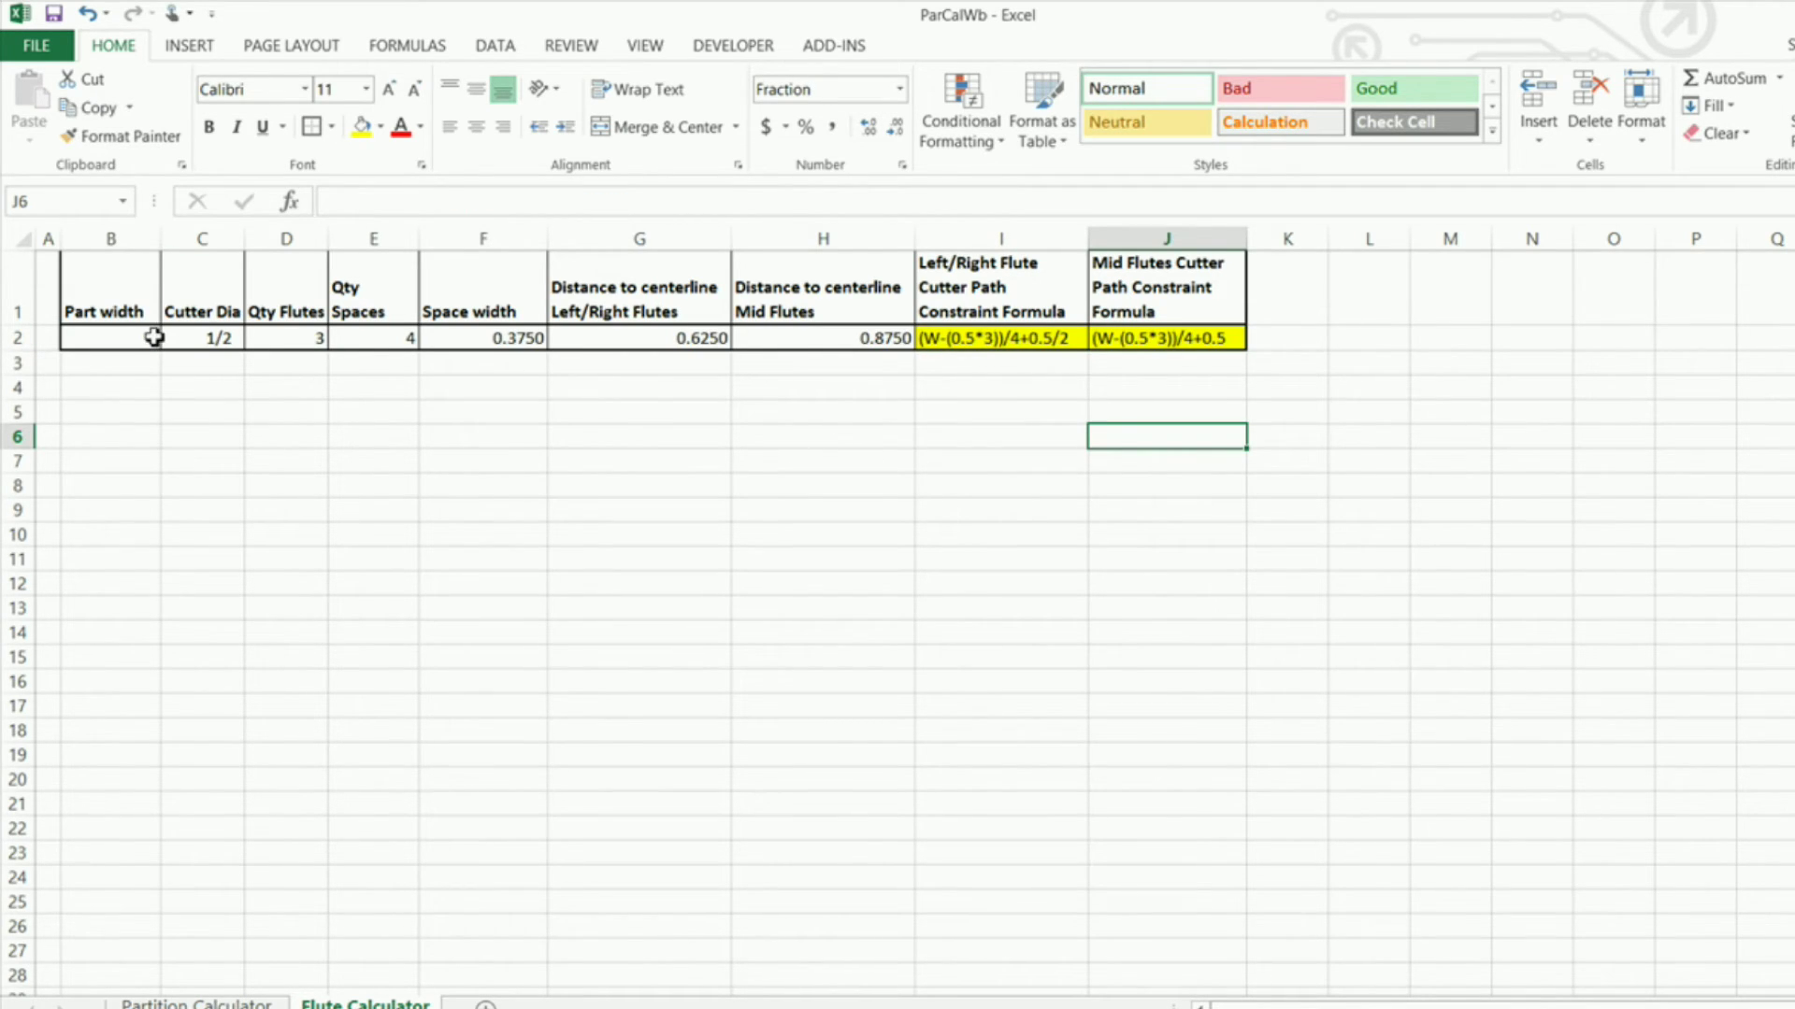
left_click(154, 338)
left_click(193, 337)
left_click(605, 436)
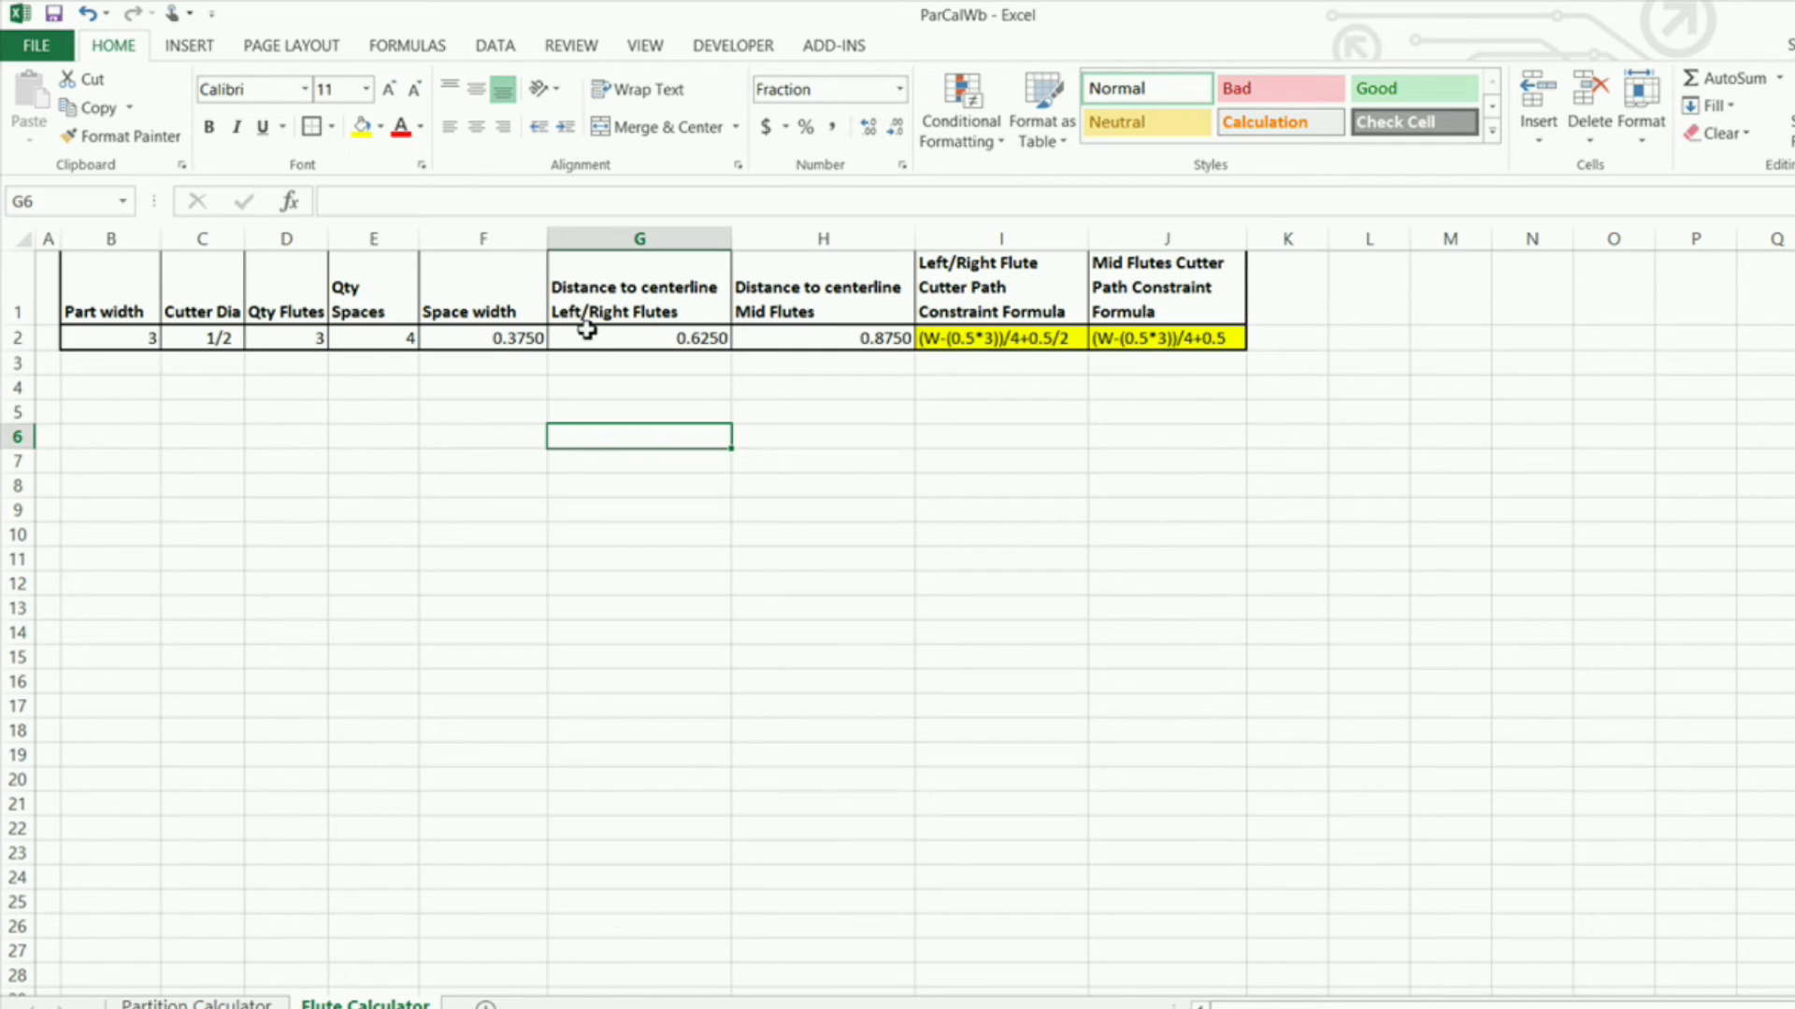
left_click_drag(533, 339, 1133, 341)
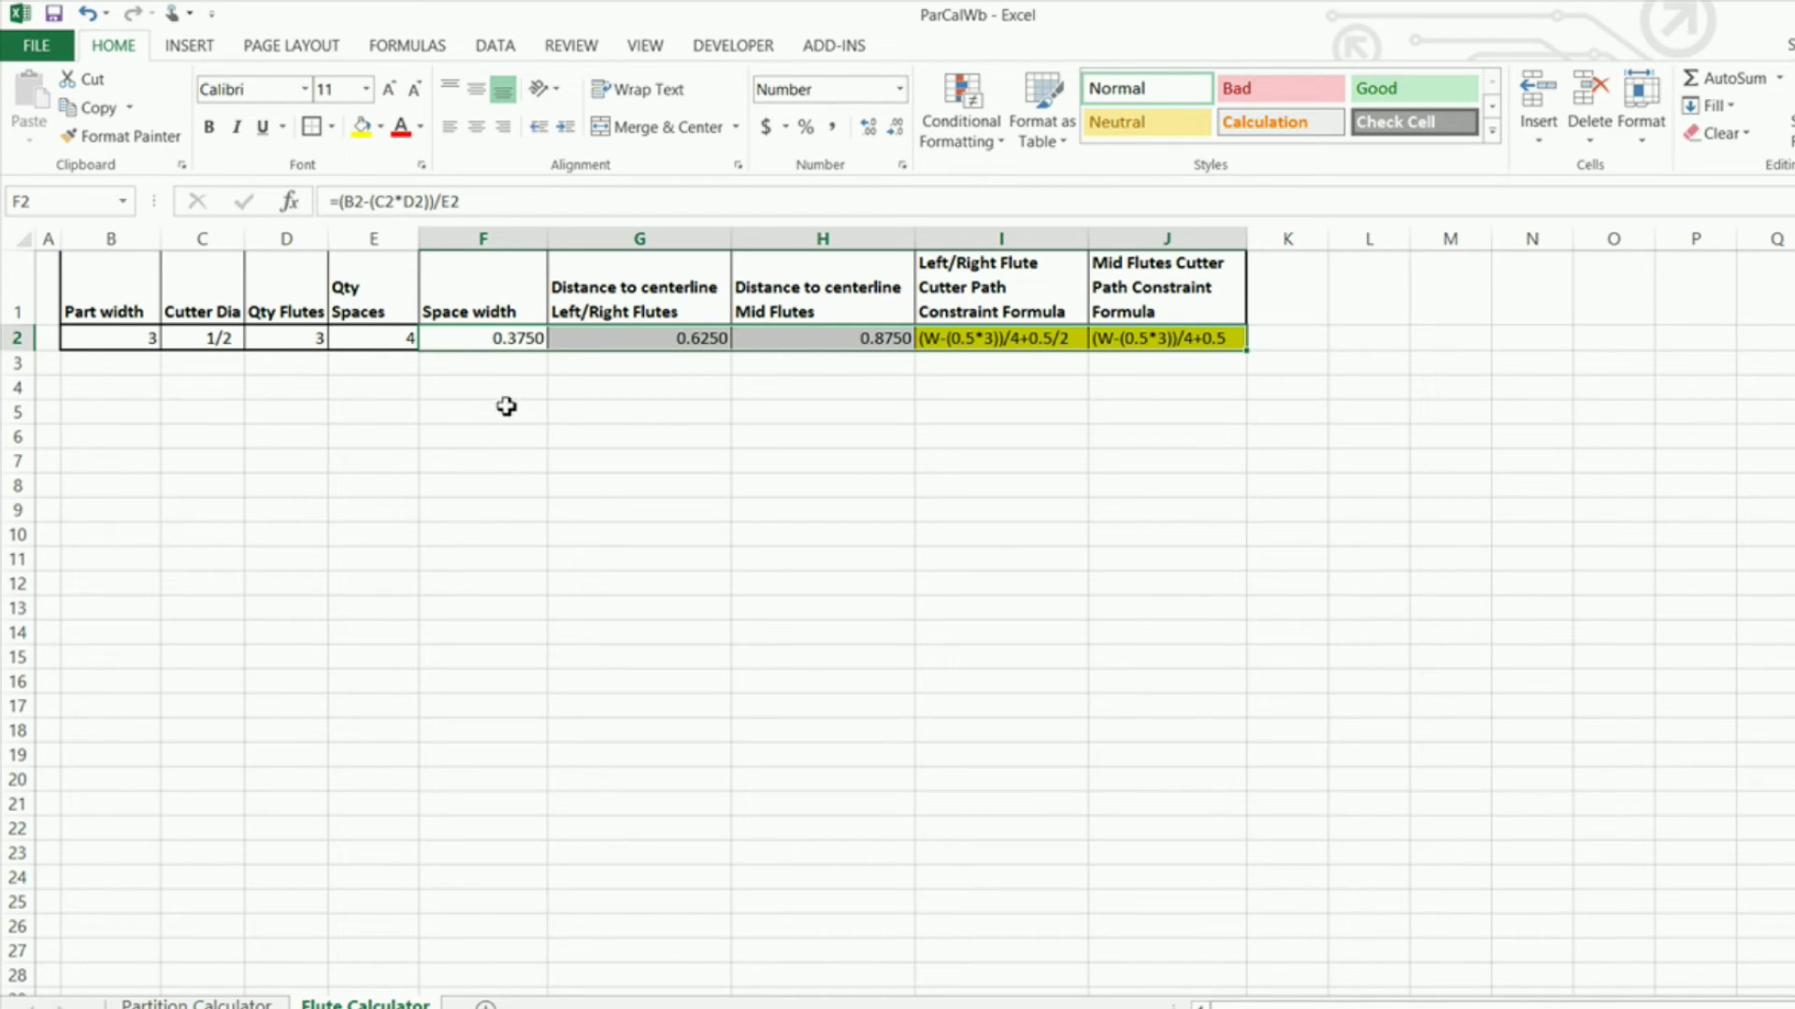
left_click(517, 441)
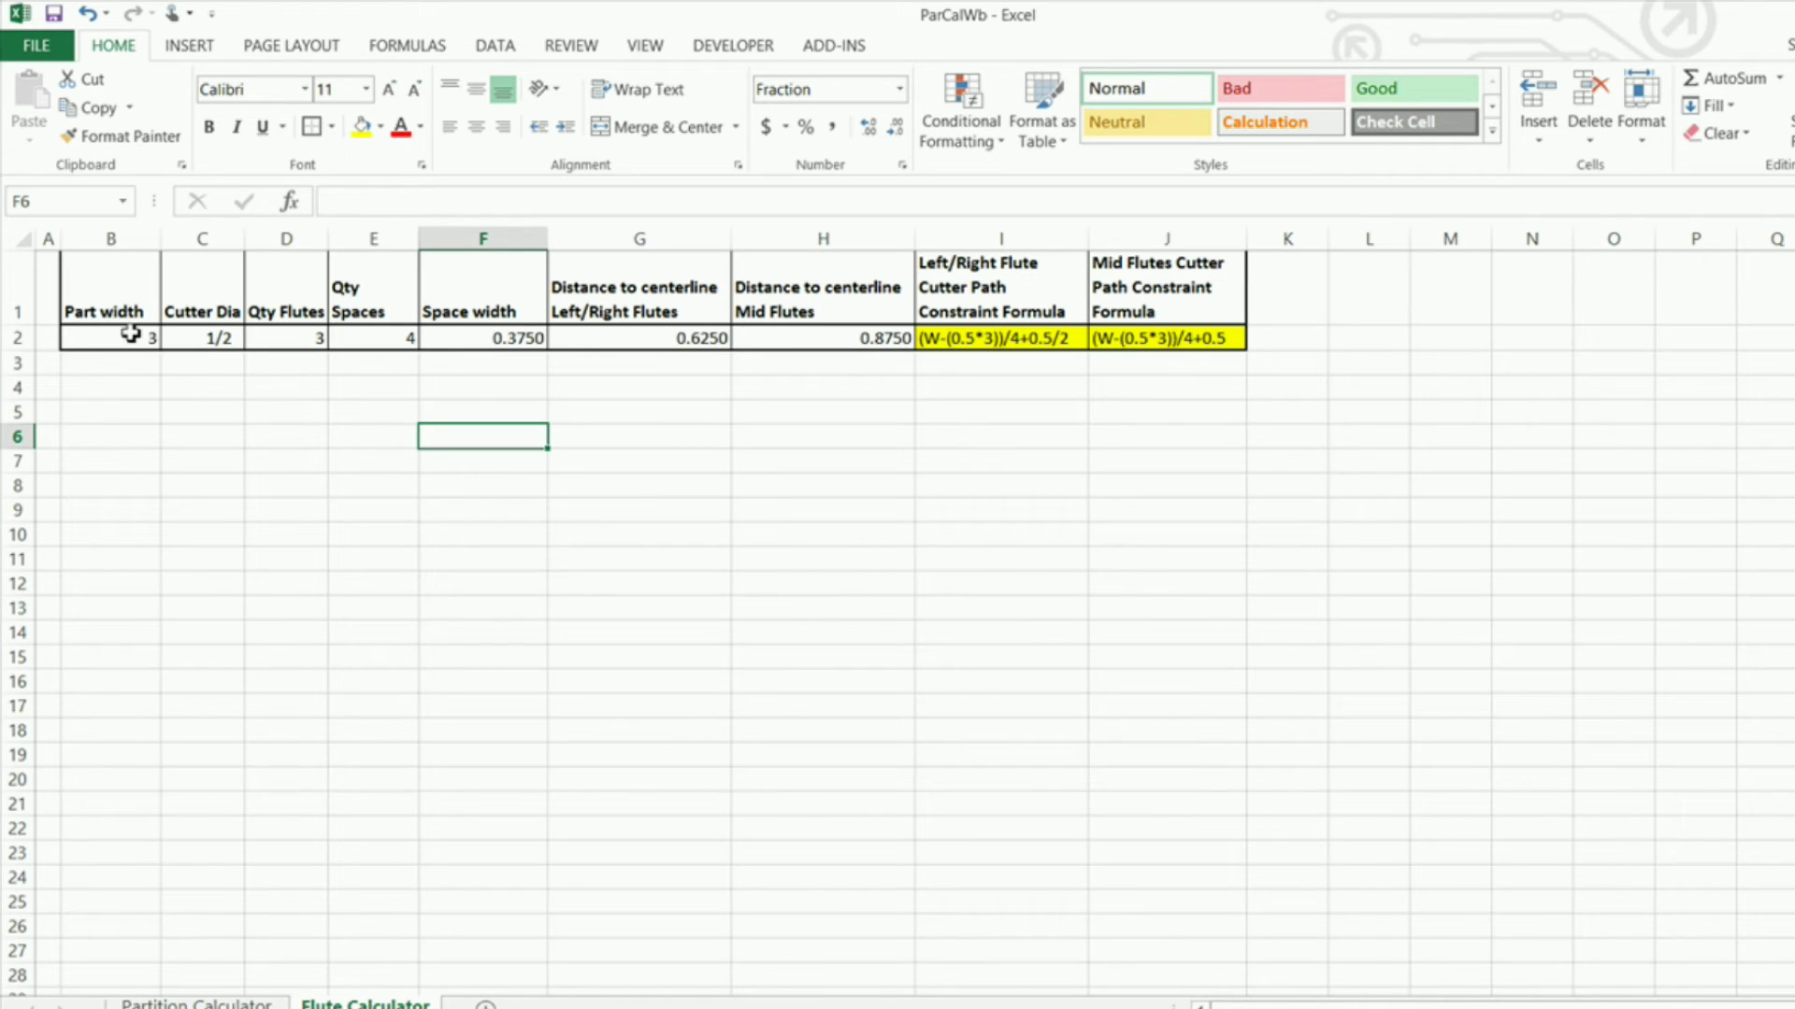
left_click_drag(120, 339, 351, 342)
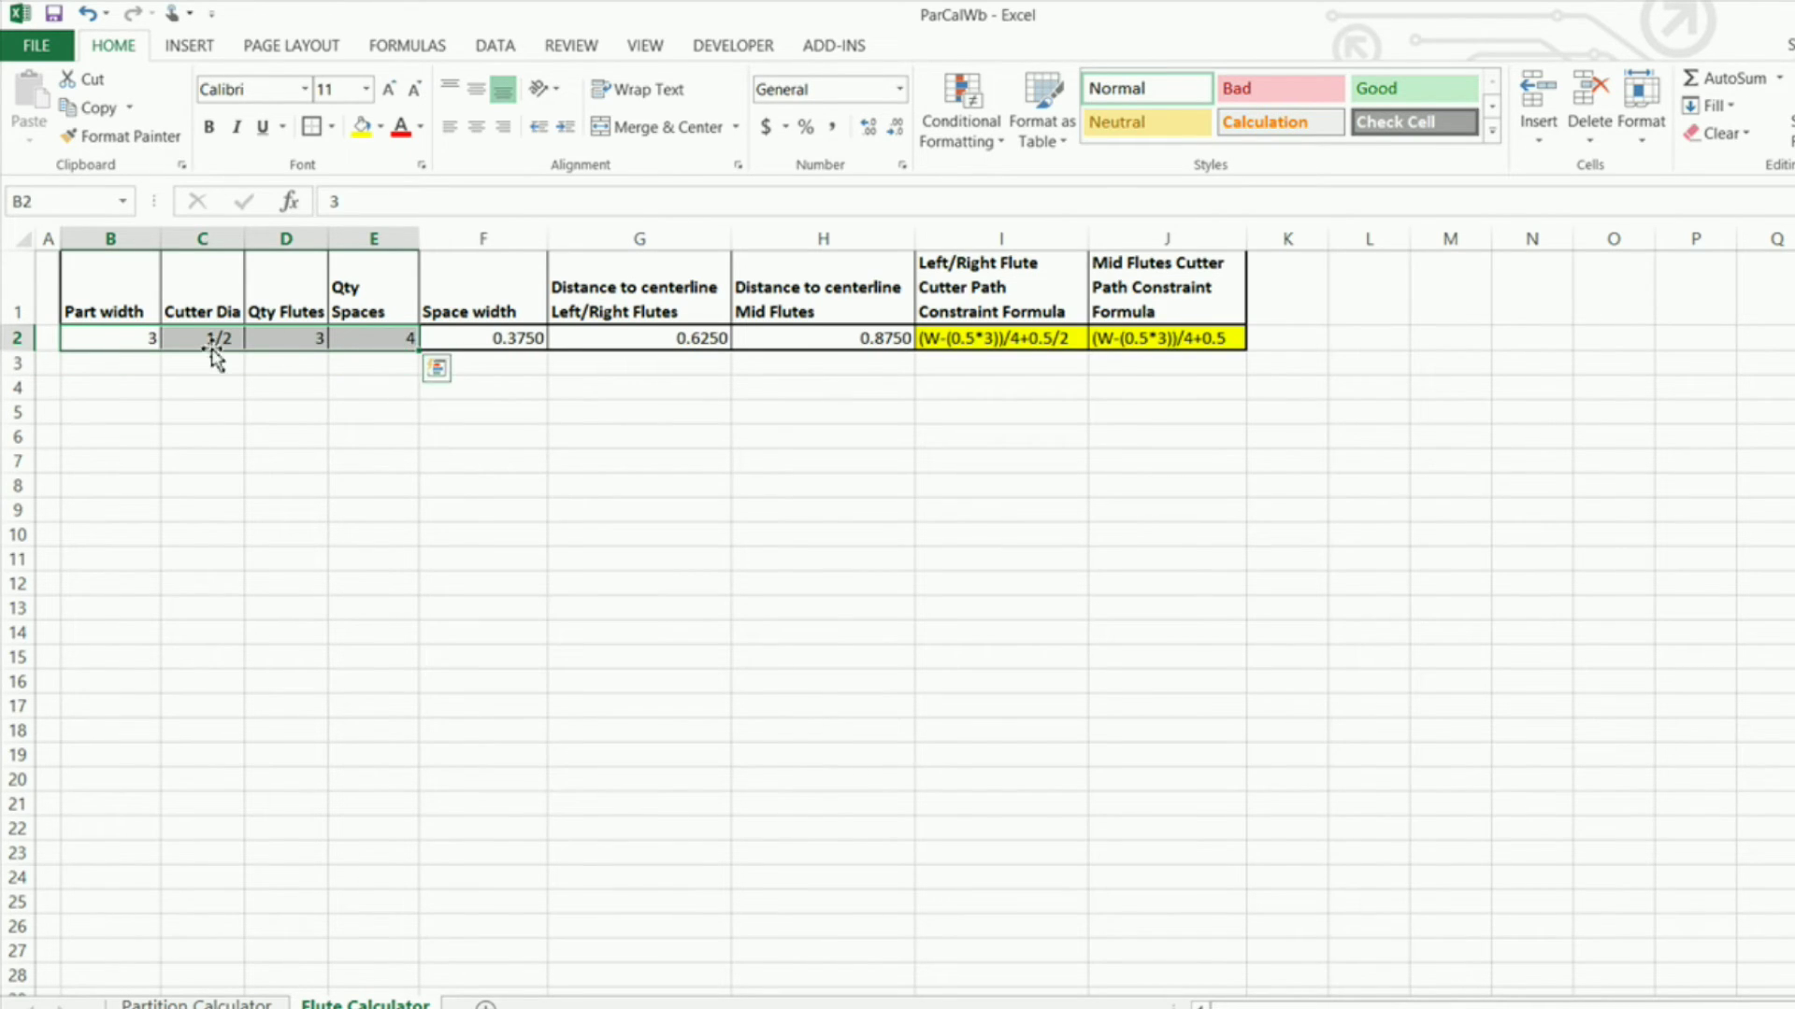
left_click(400, 412)
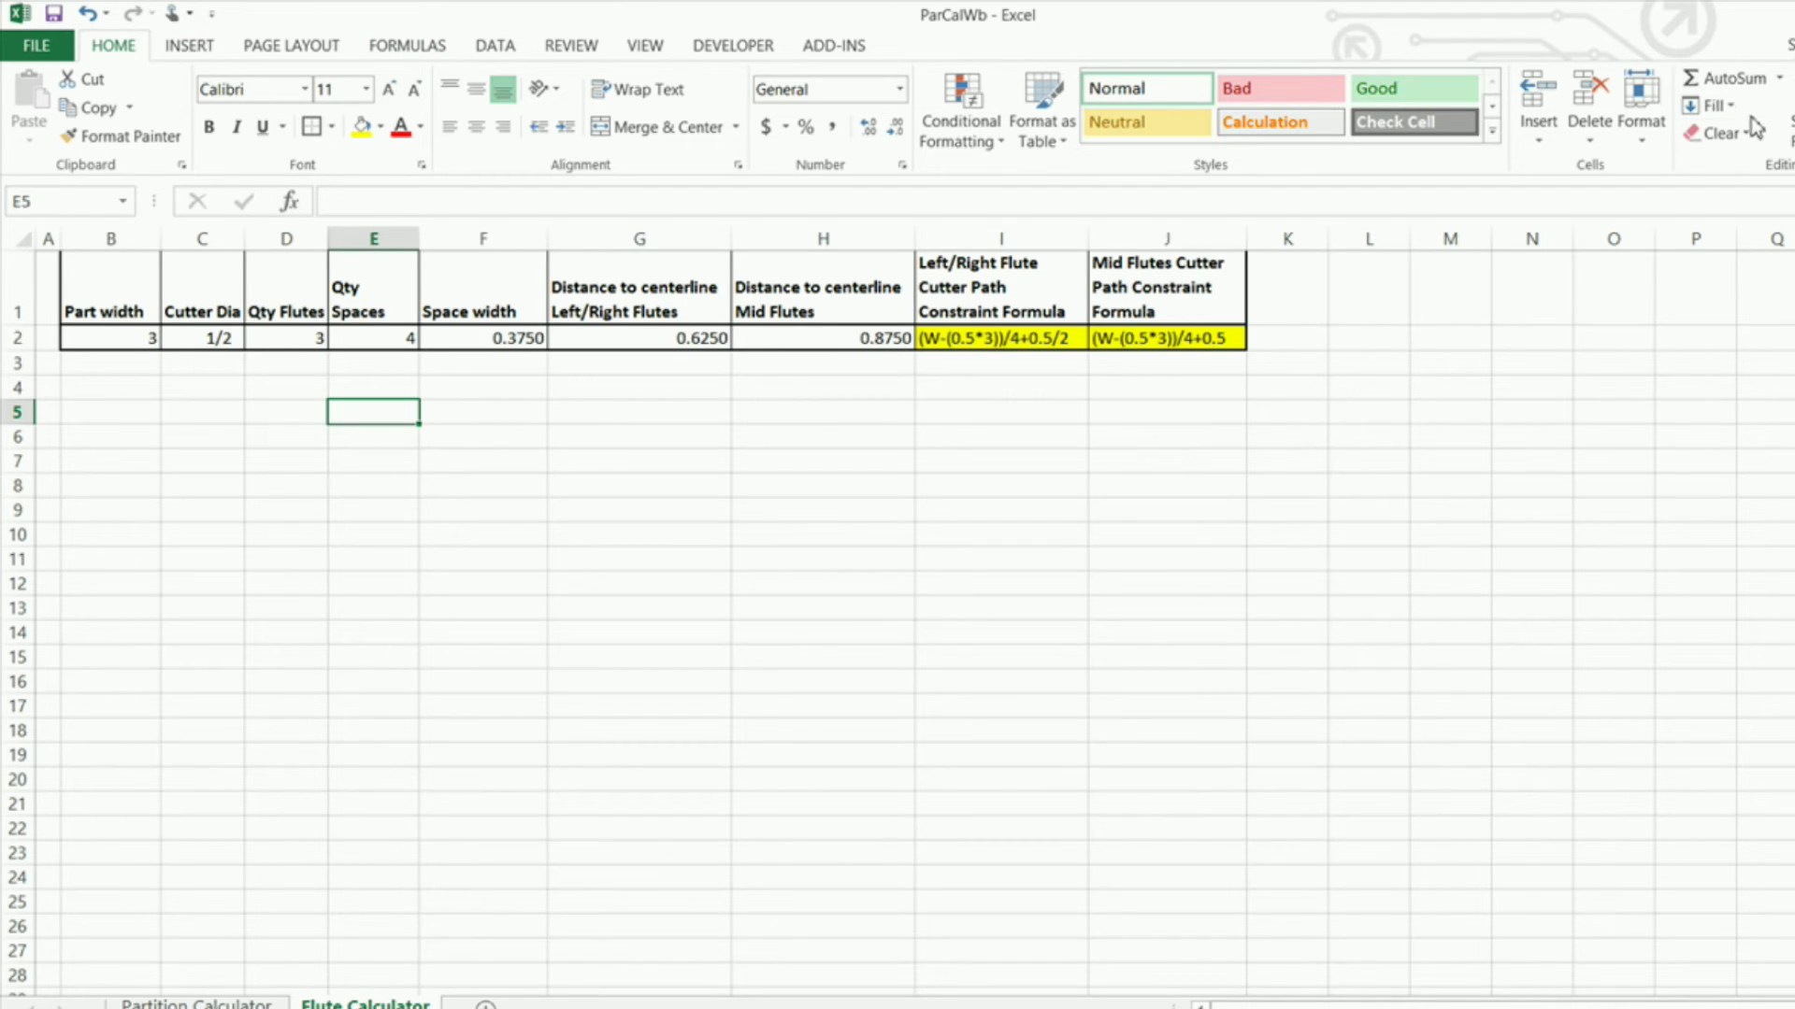
left_click(1642, 132)
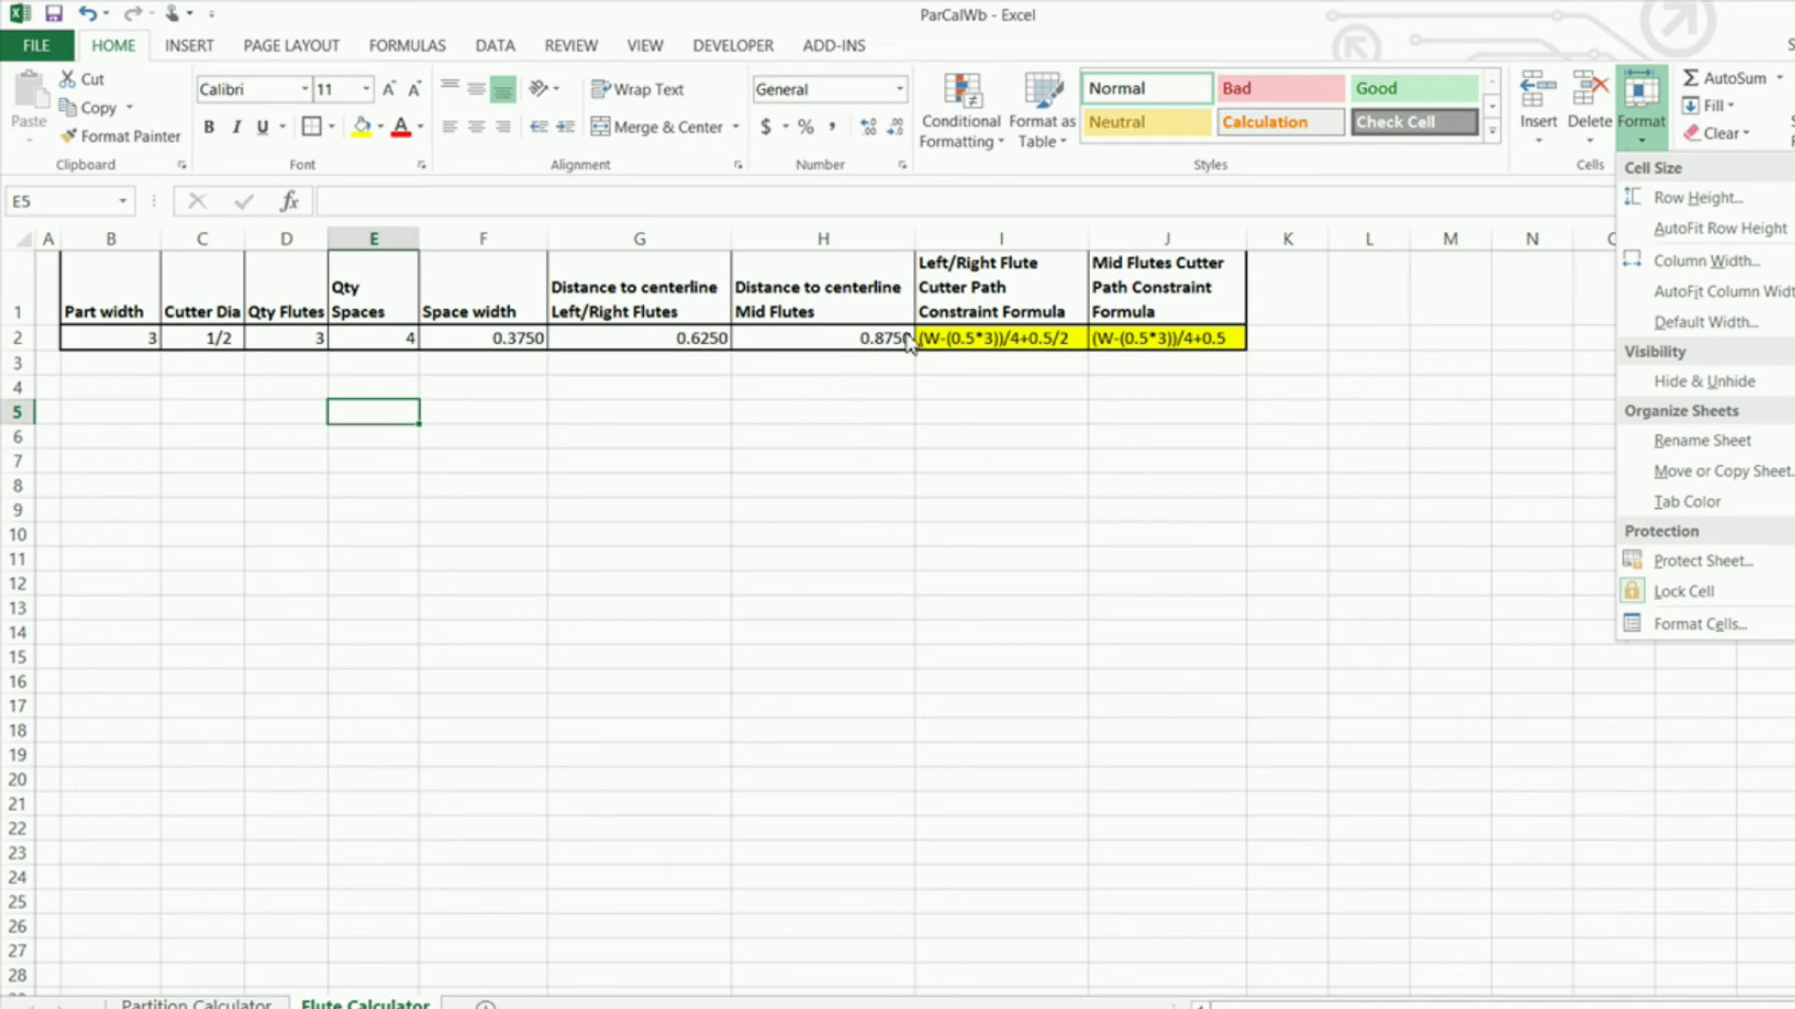
left_click(974, 347)
left_click(991, 342)
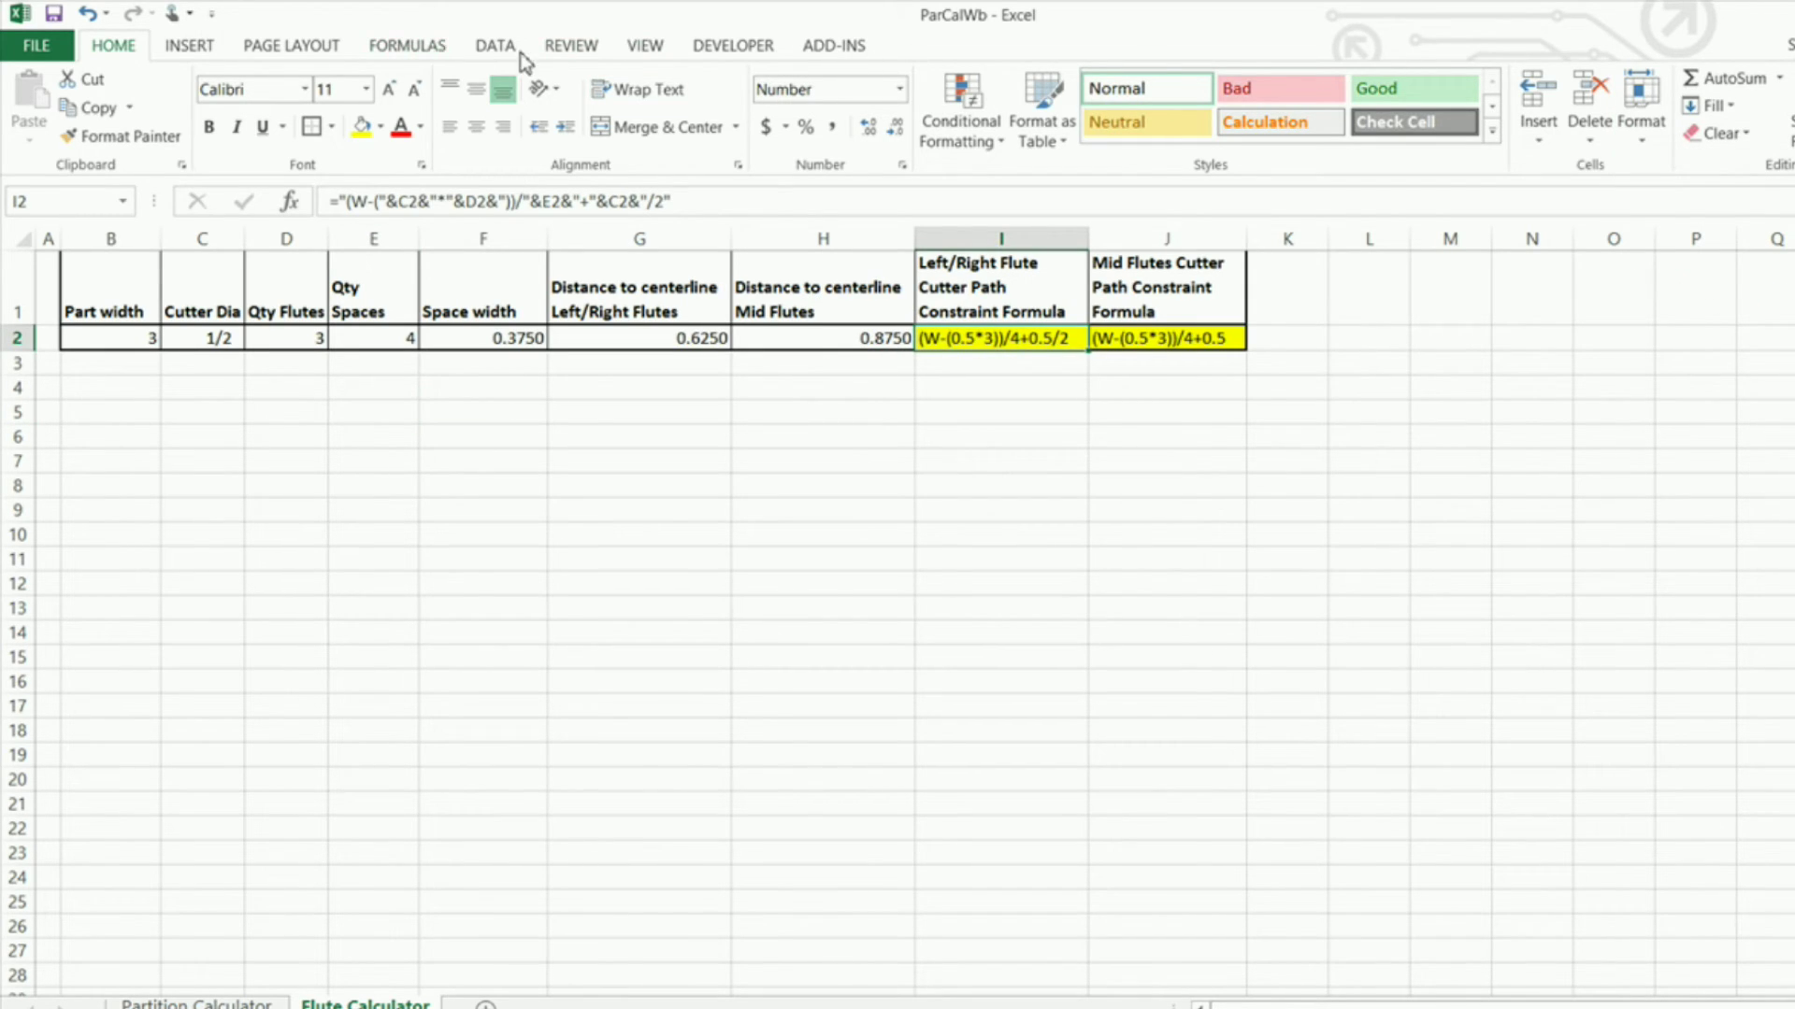
left_click(496, 47)
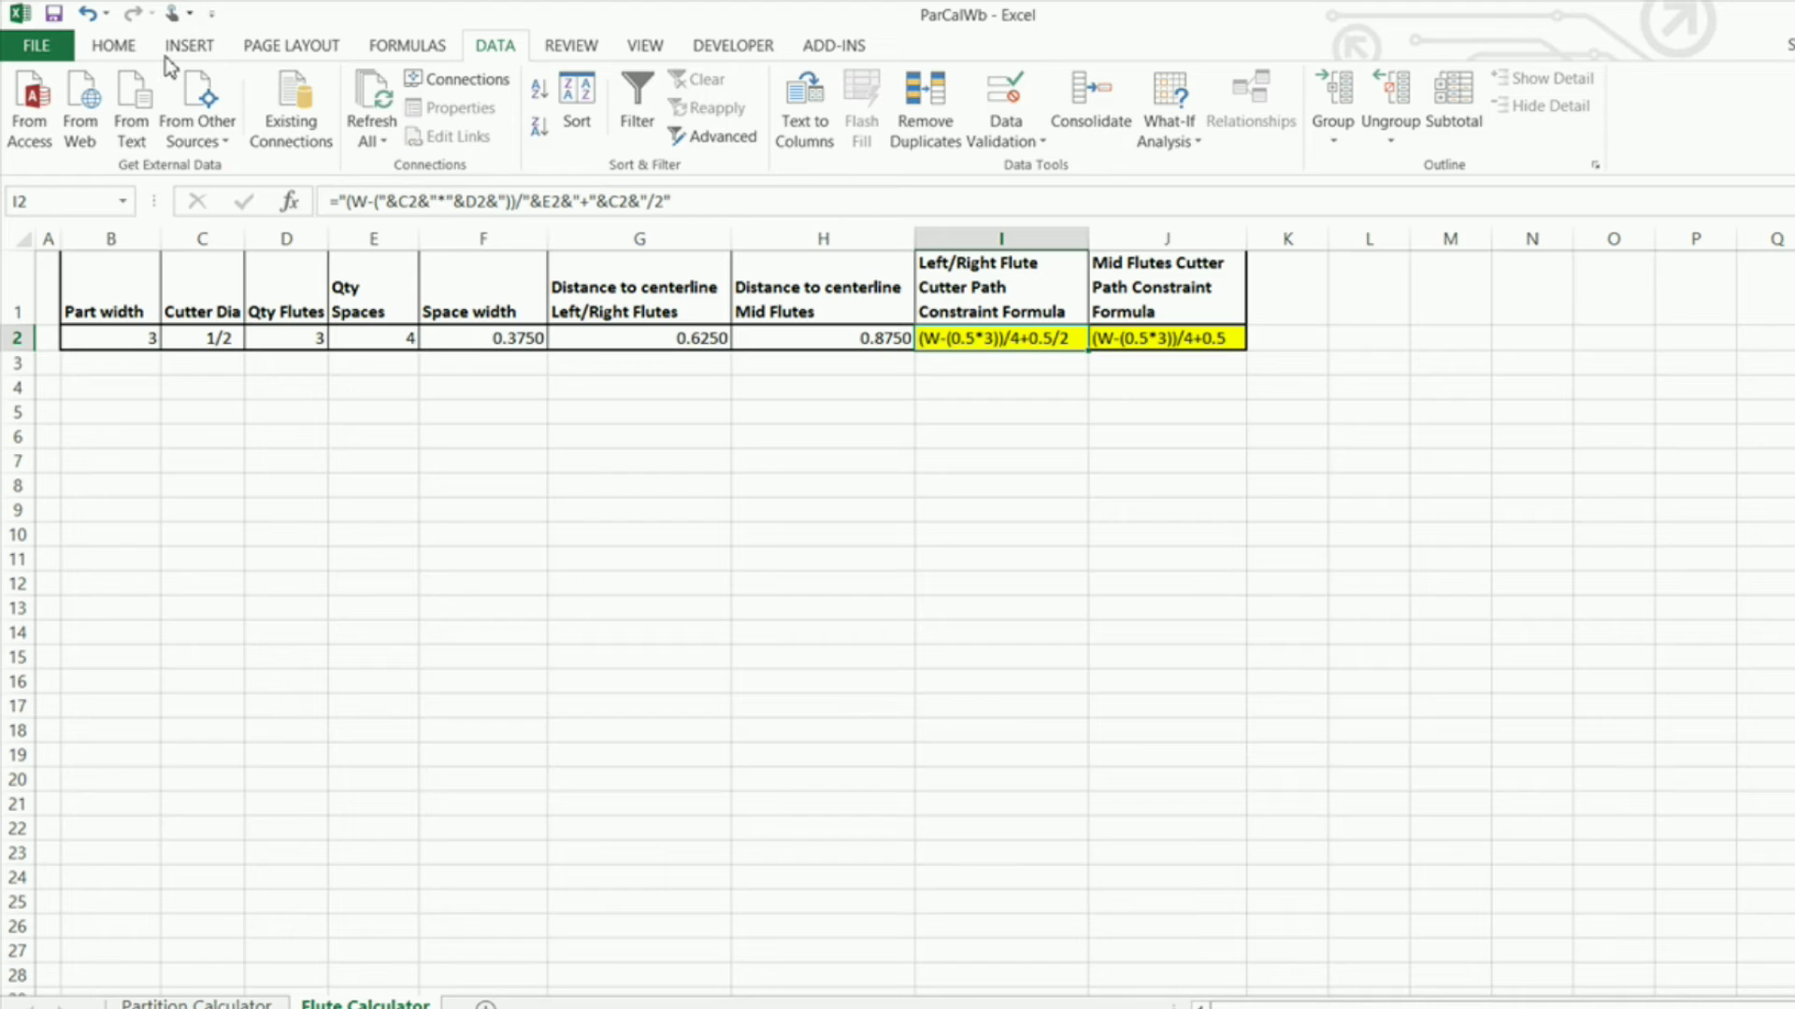
left_click(116, 47)
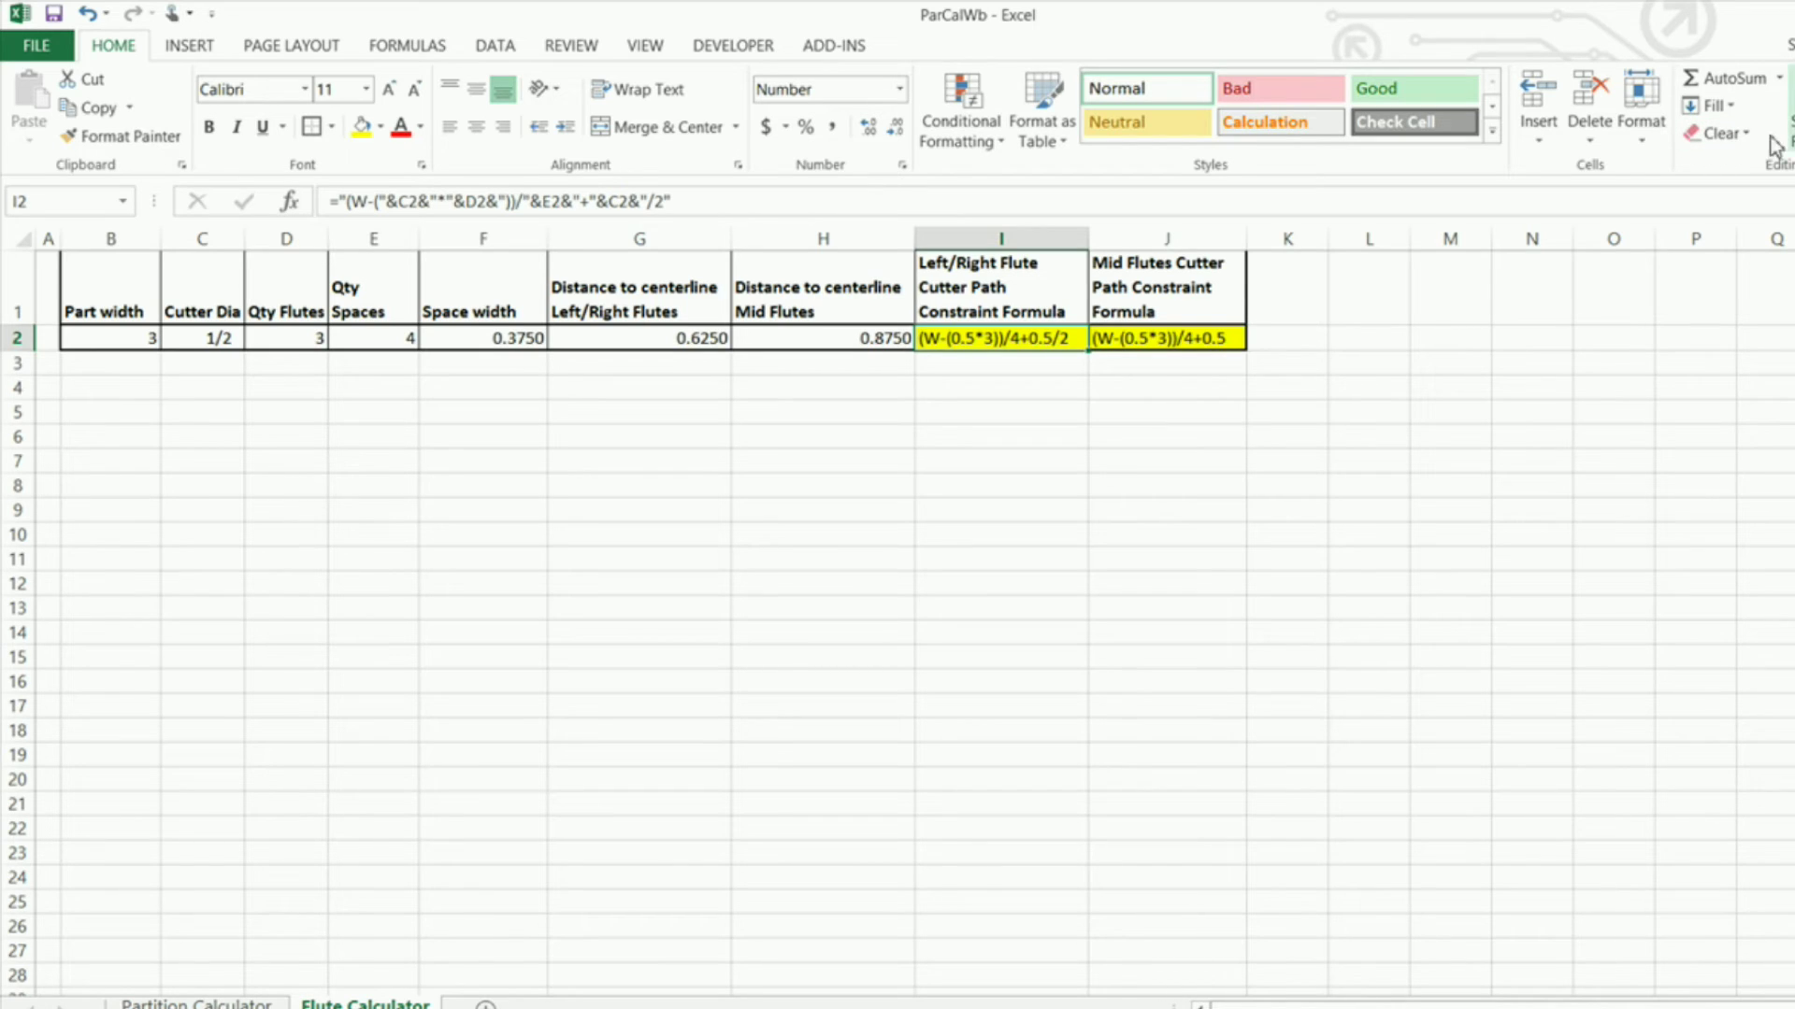
left_click(1642, 121)
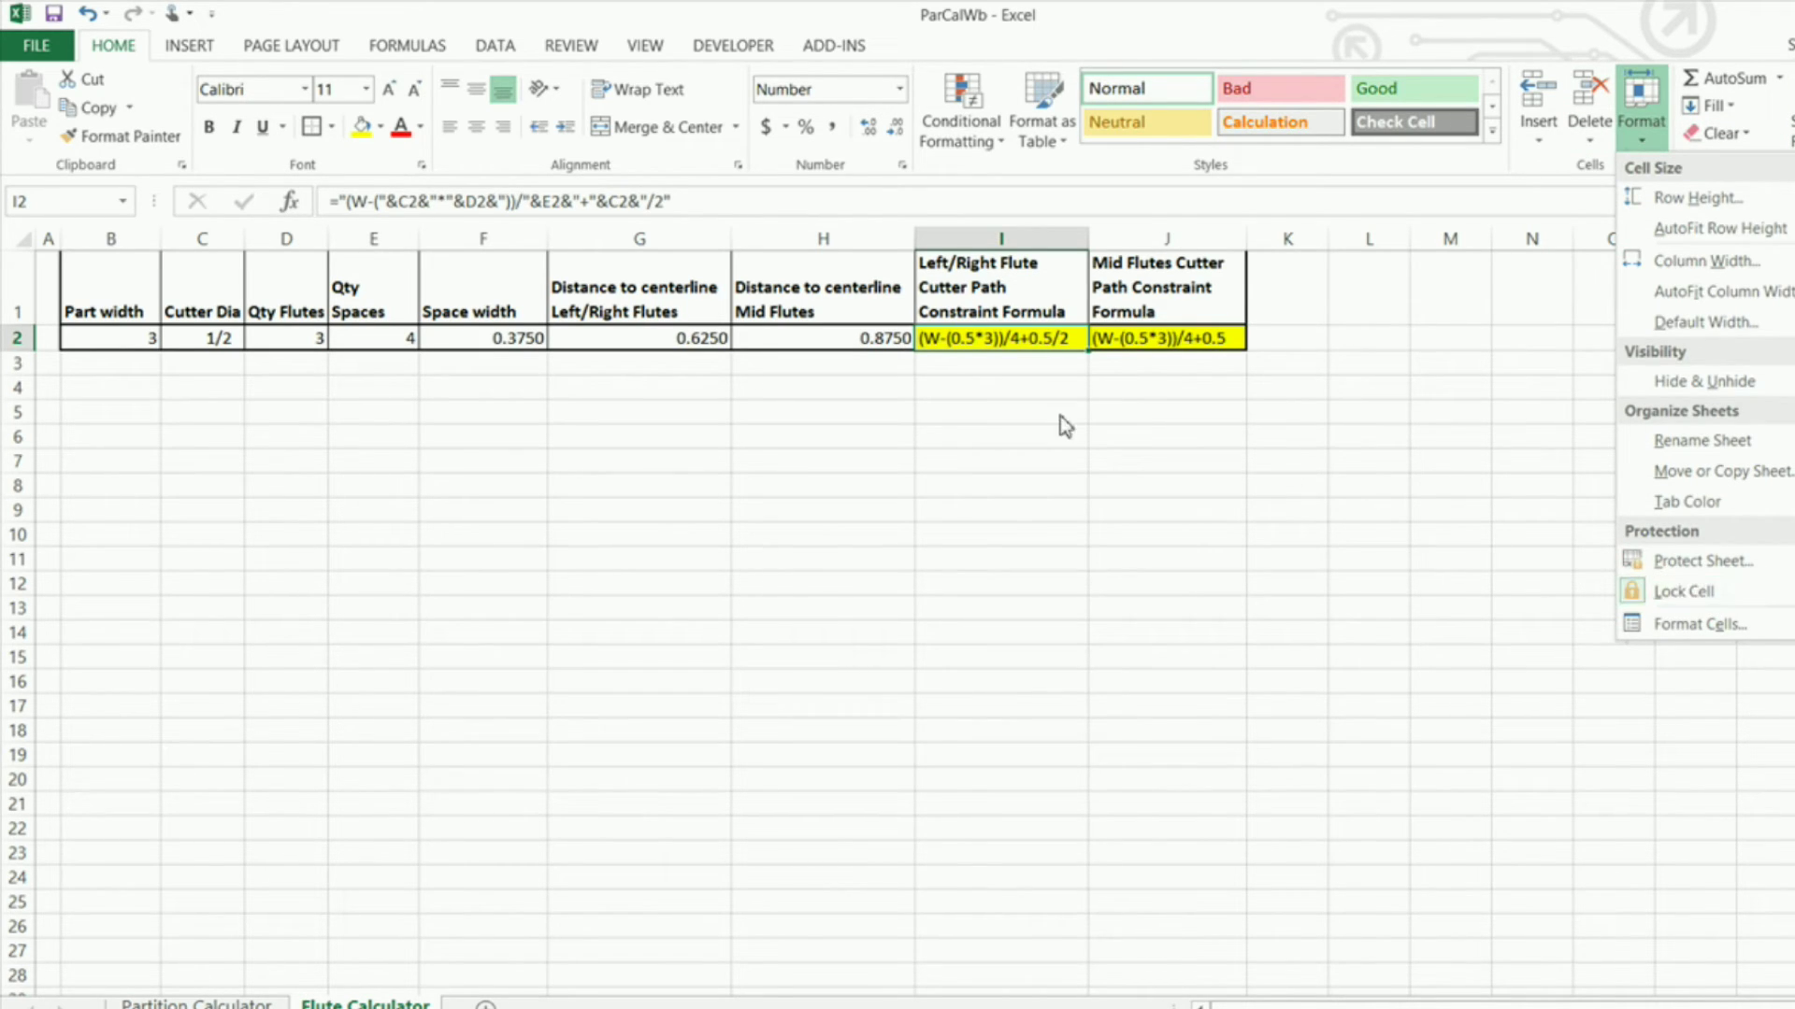
left_click(1013, 409)
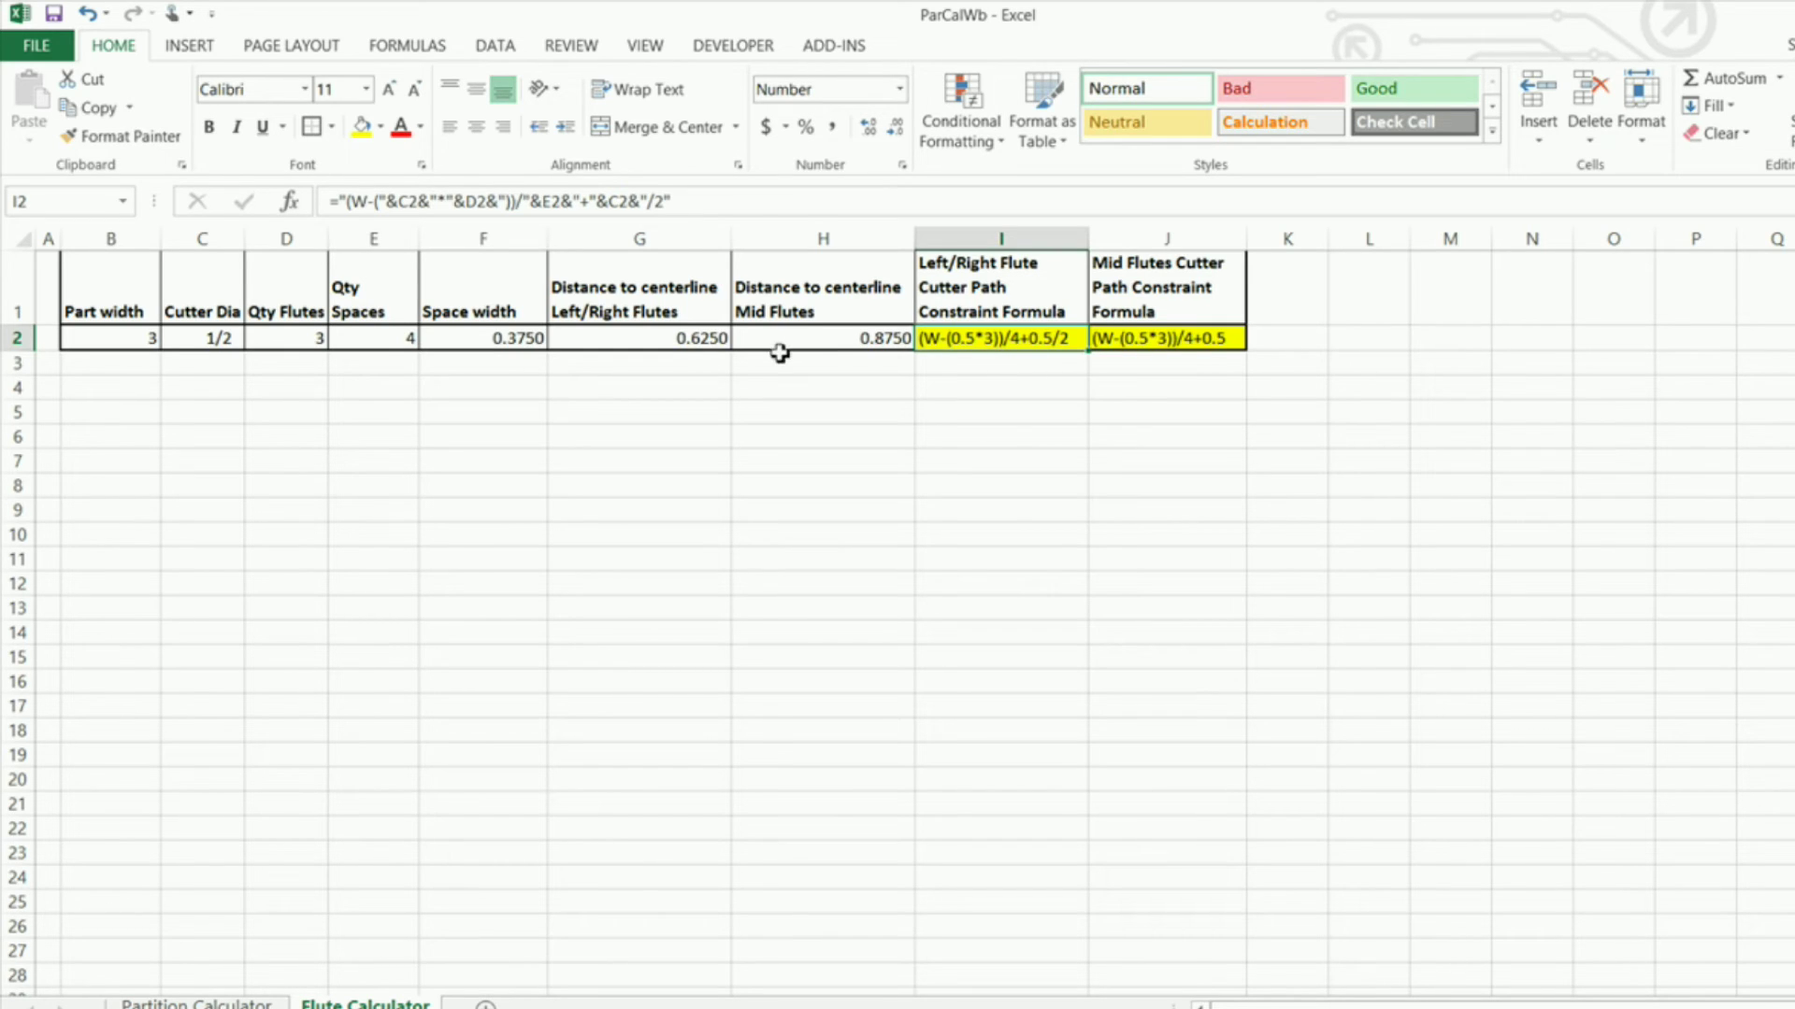
left_click(780, 348)
left_click(180, 340)
left_click(132, 340)
left_click(193, 338)
left_click(137, 335)
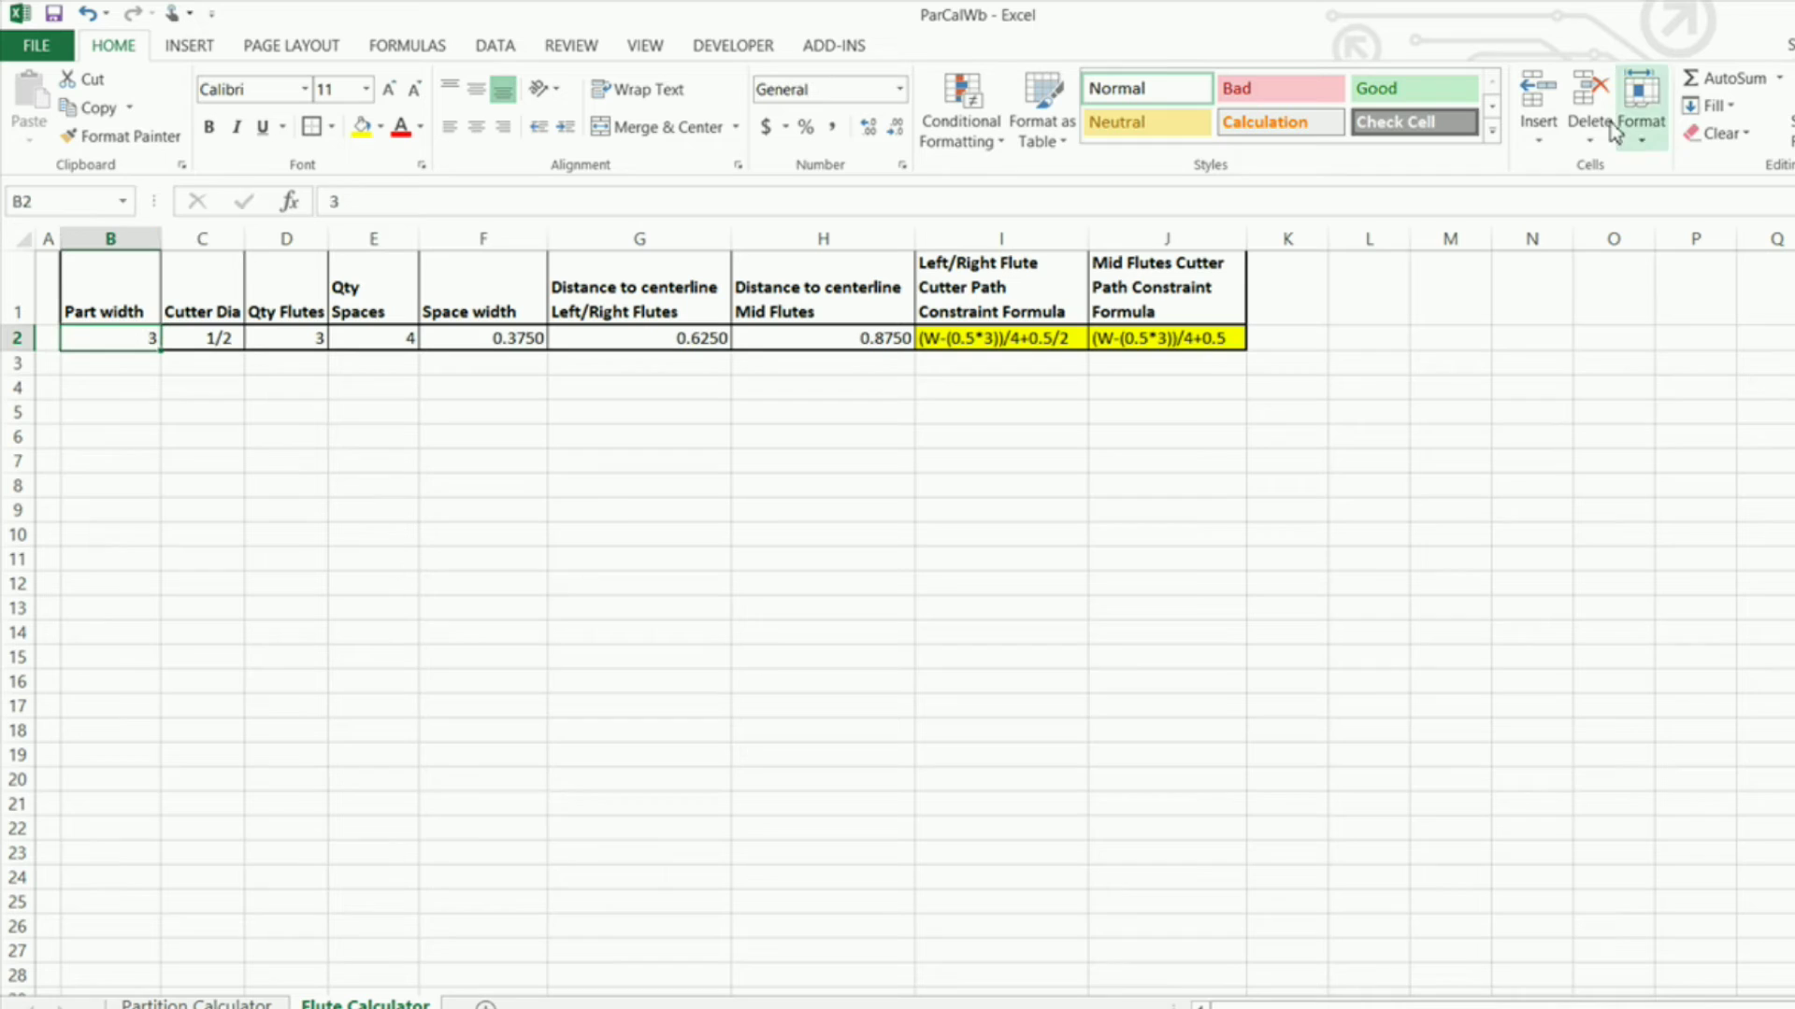
Switch off the Lock Cell setting for the calculated cells F2:J2
left_click(645, 344)
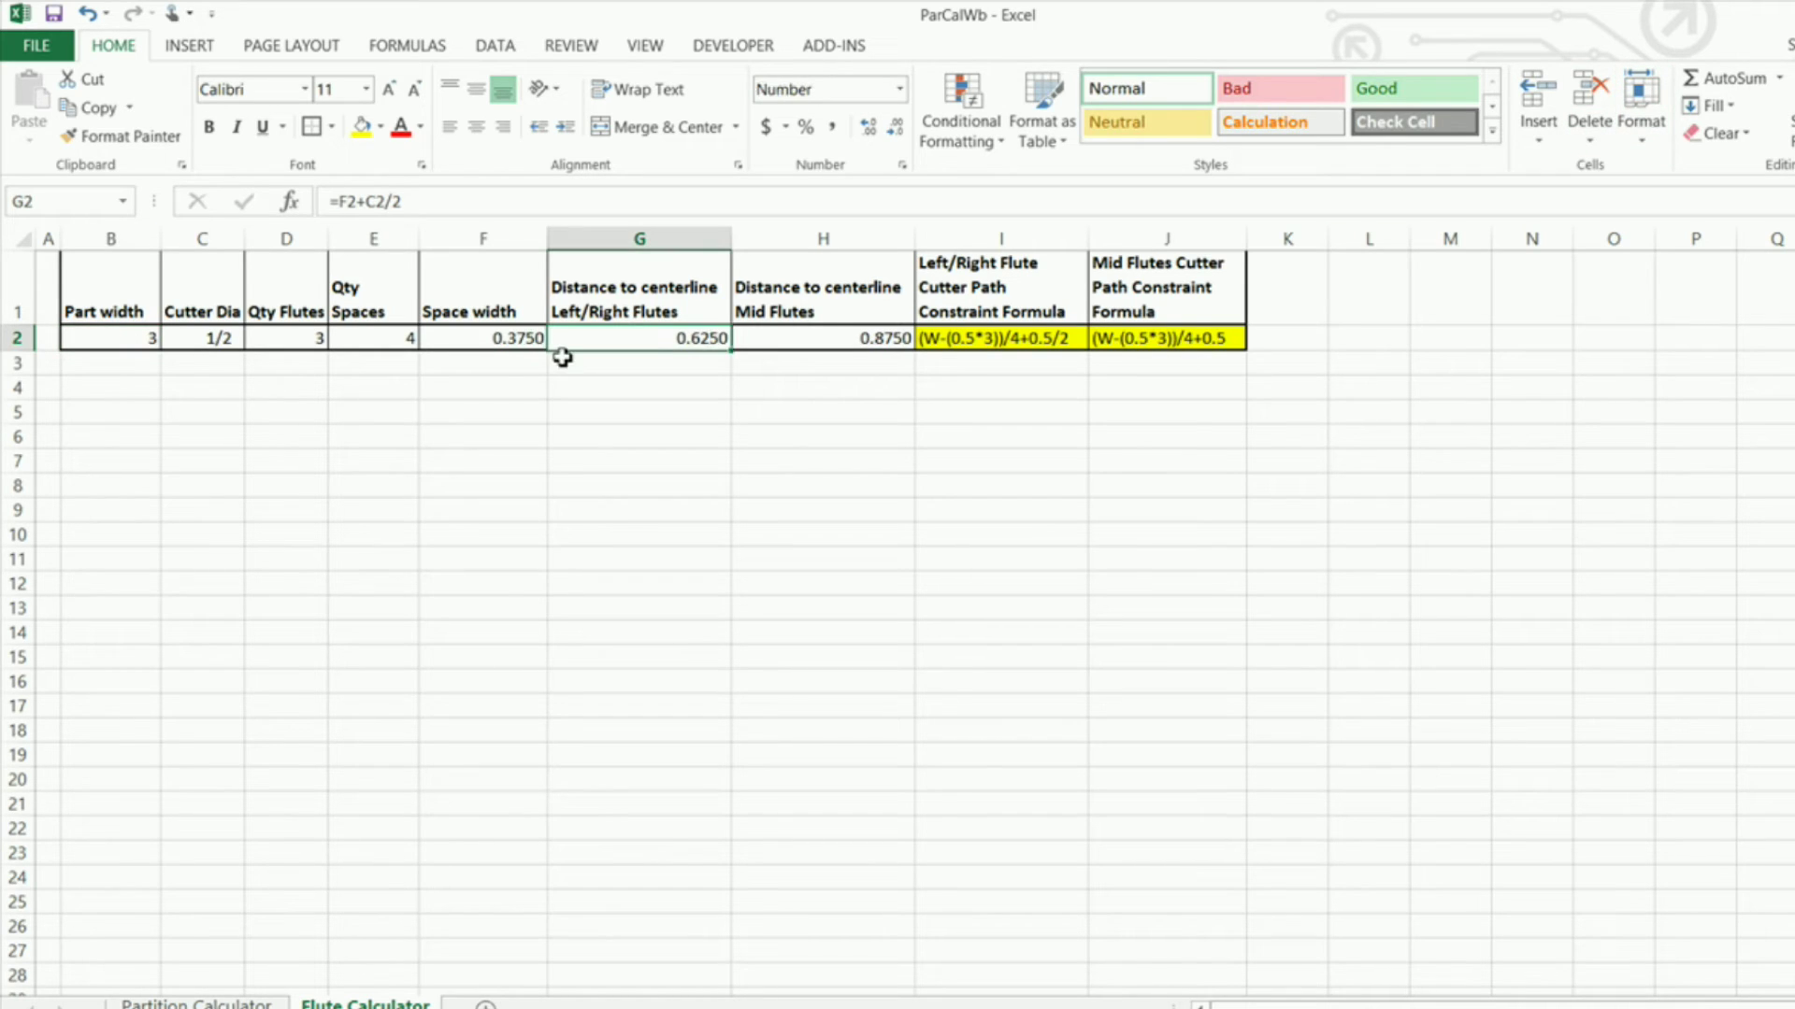
left_click(484, 339)
left_click_drag(487, 339, 1178, 350)
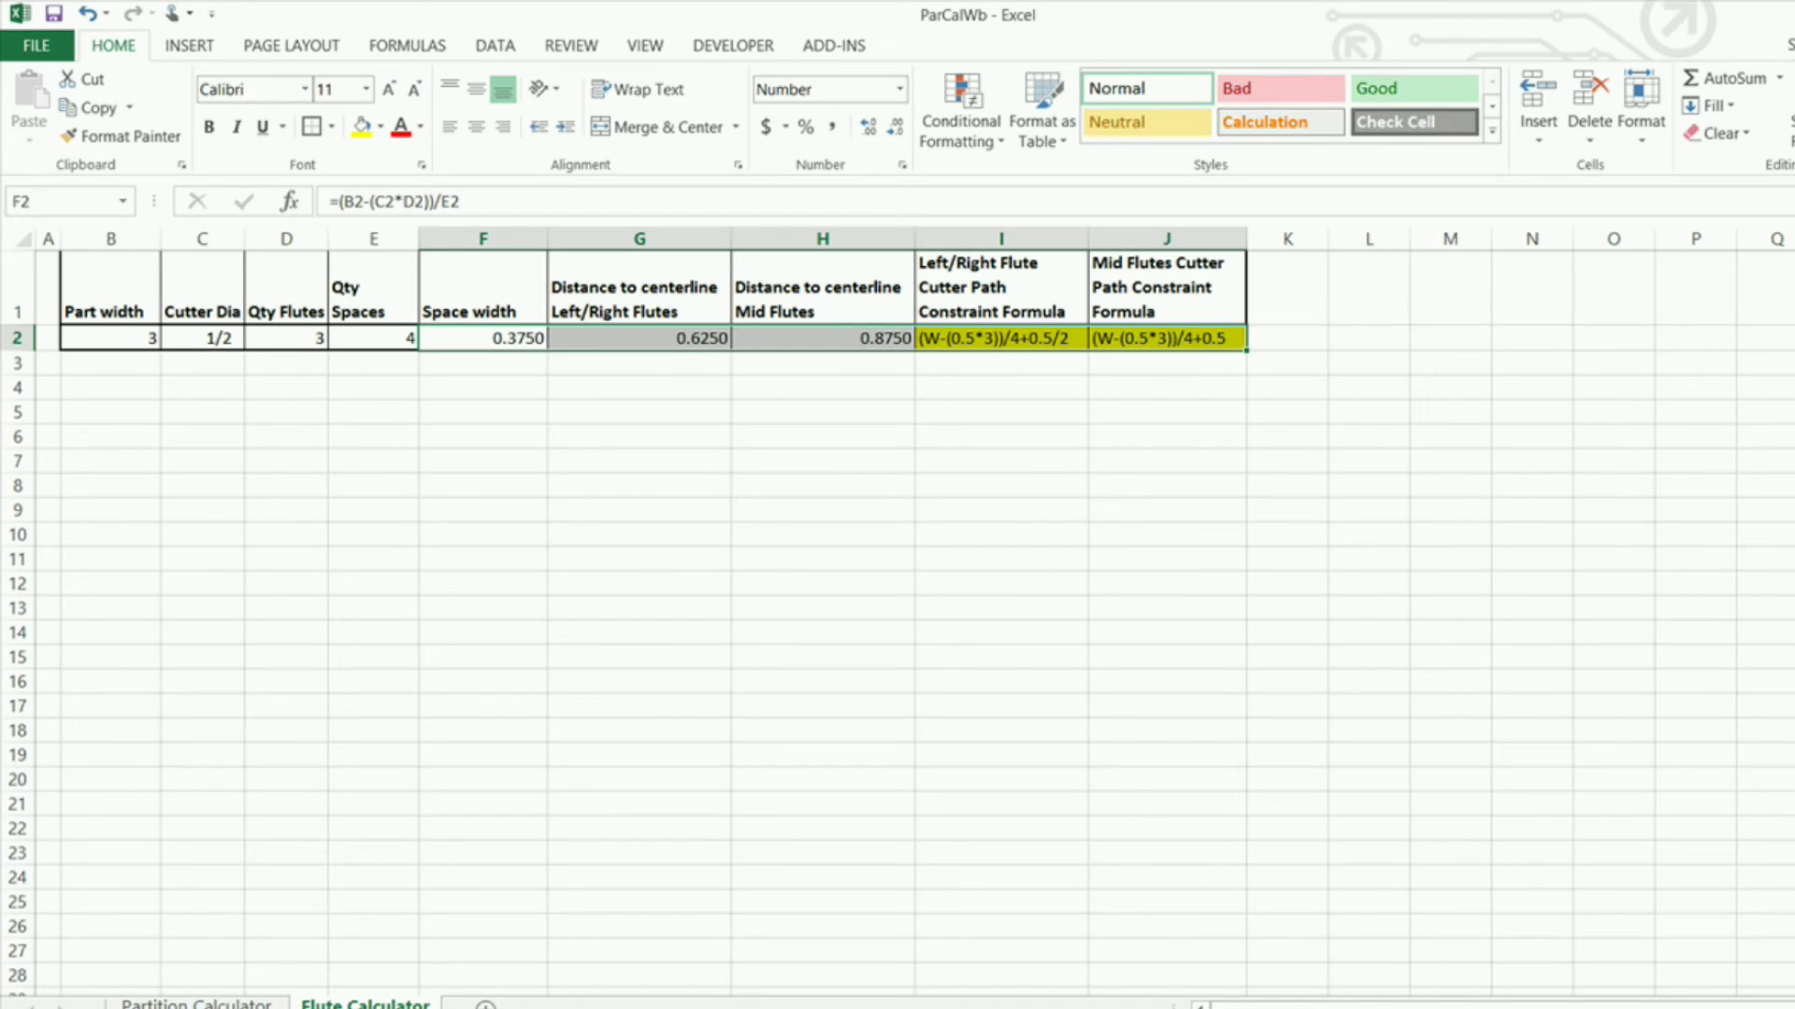
left_click(1650, 138)
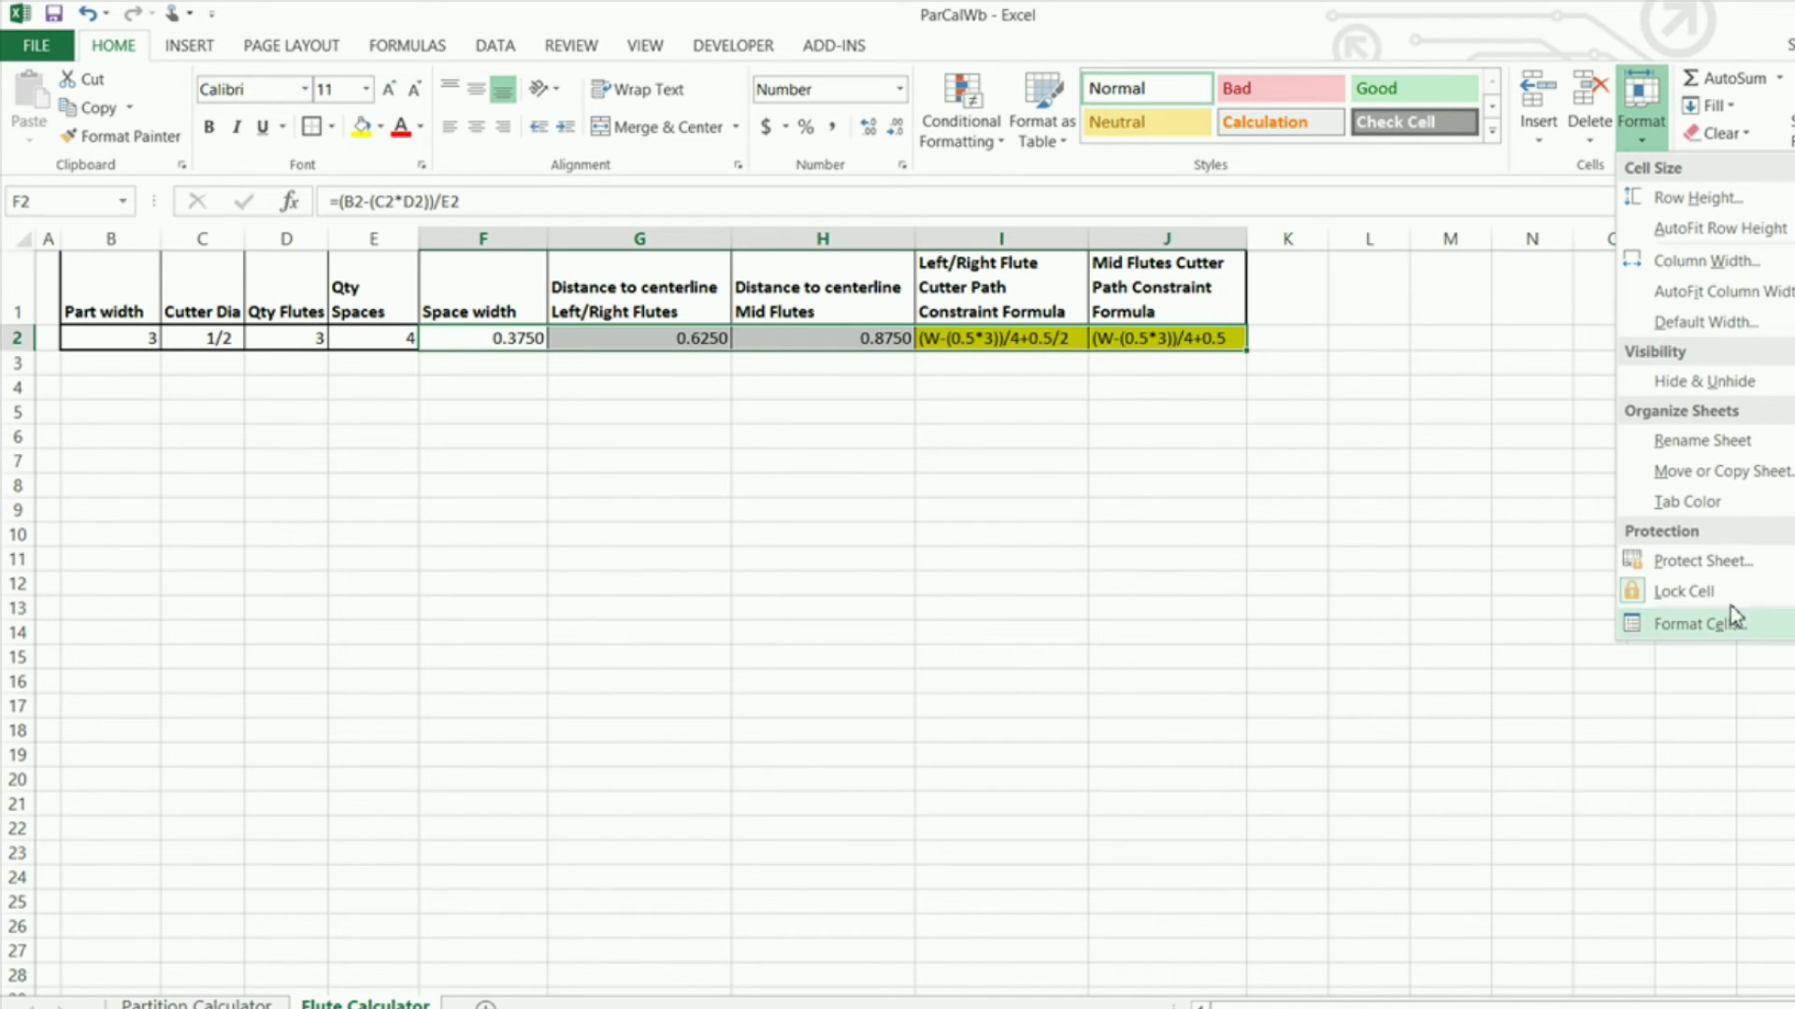
left_click(1684, 594)
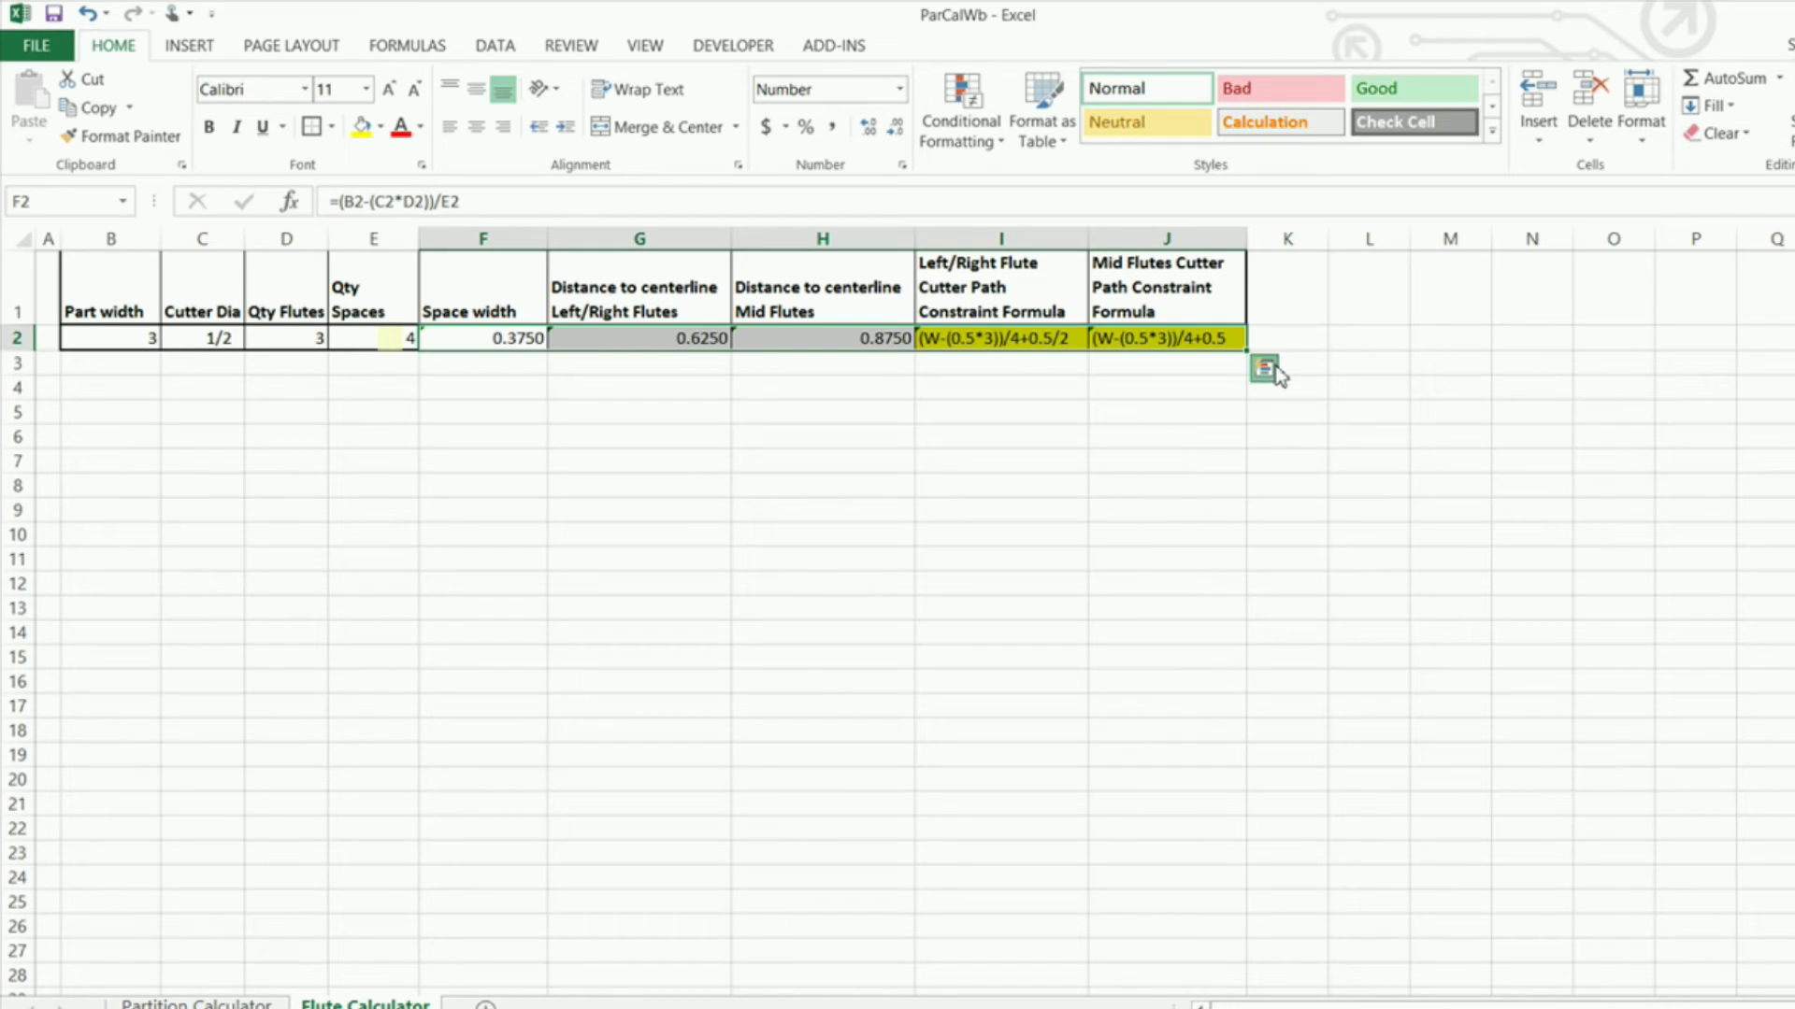
Inspect the calculated cells F2:J2 for the effect of the changed lock setting
left_click(1267, 371)
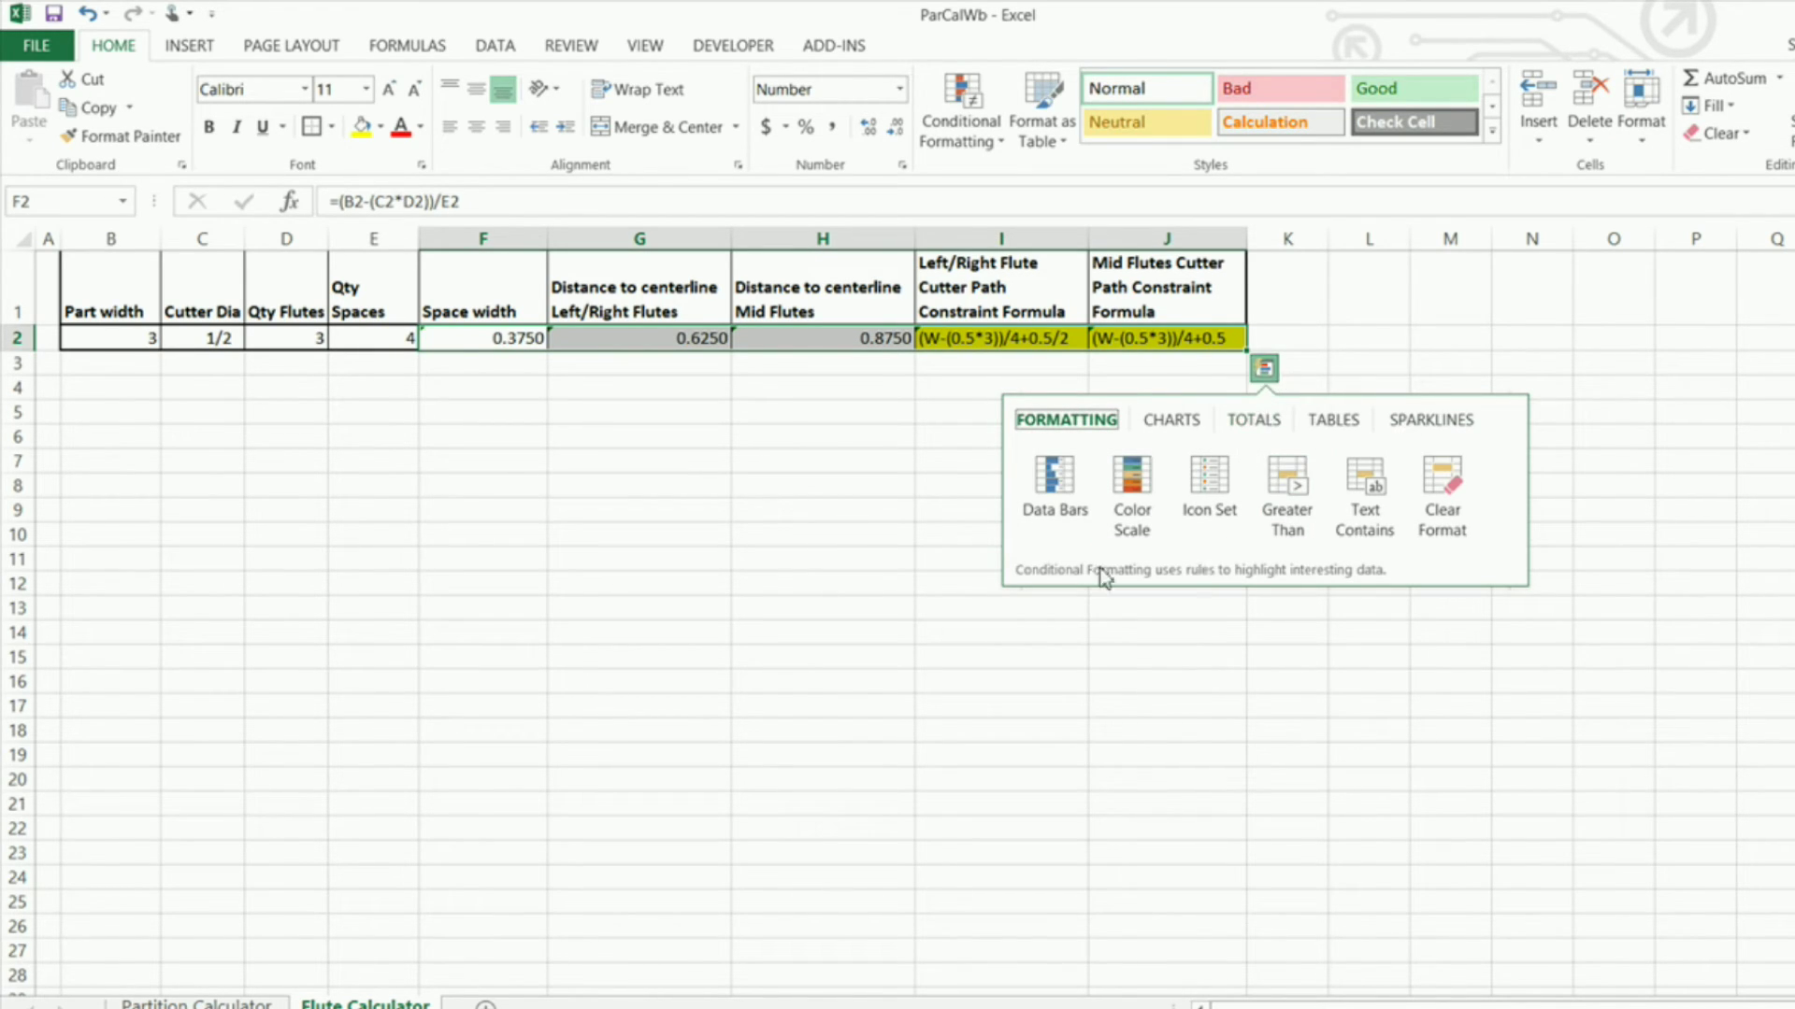
left_click(860, 506)
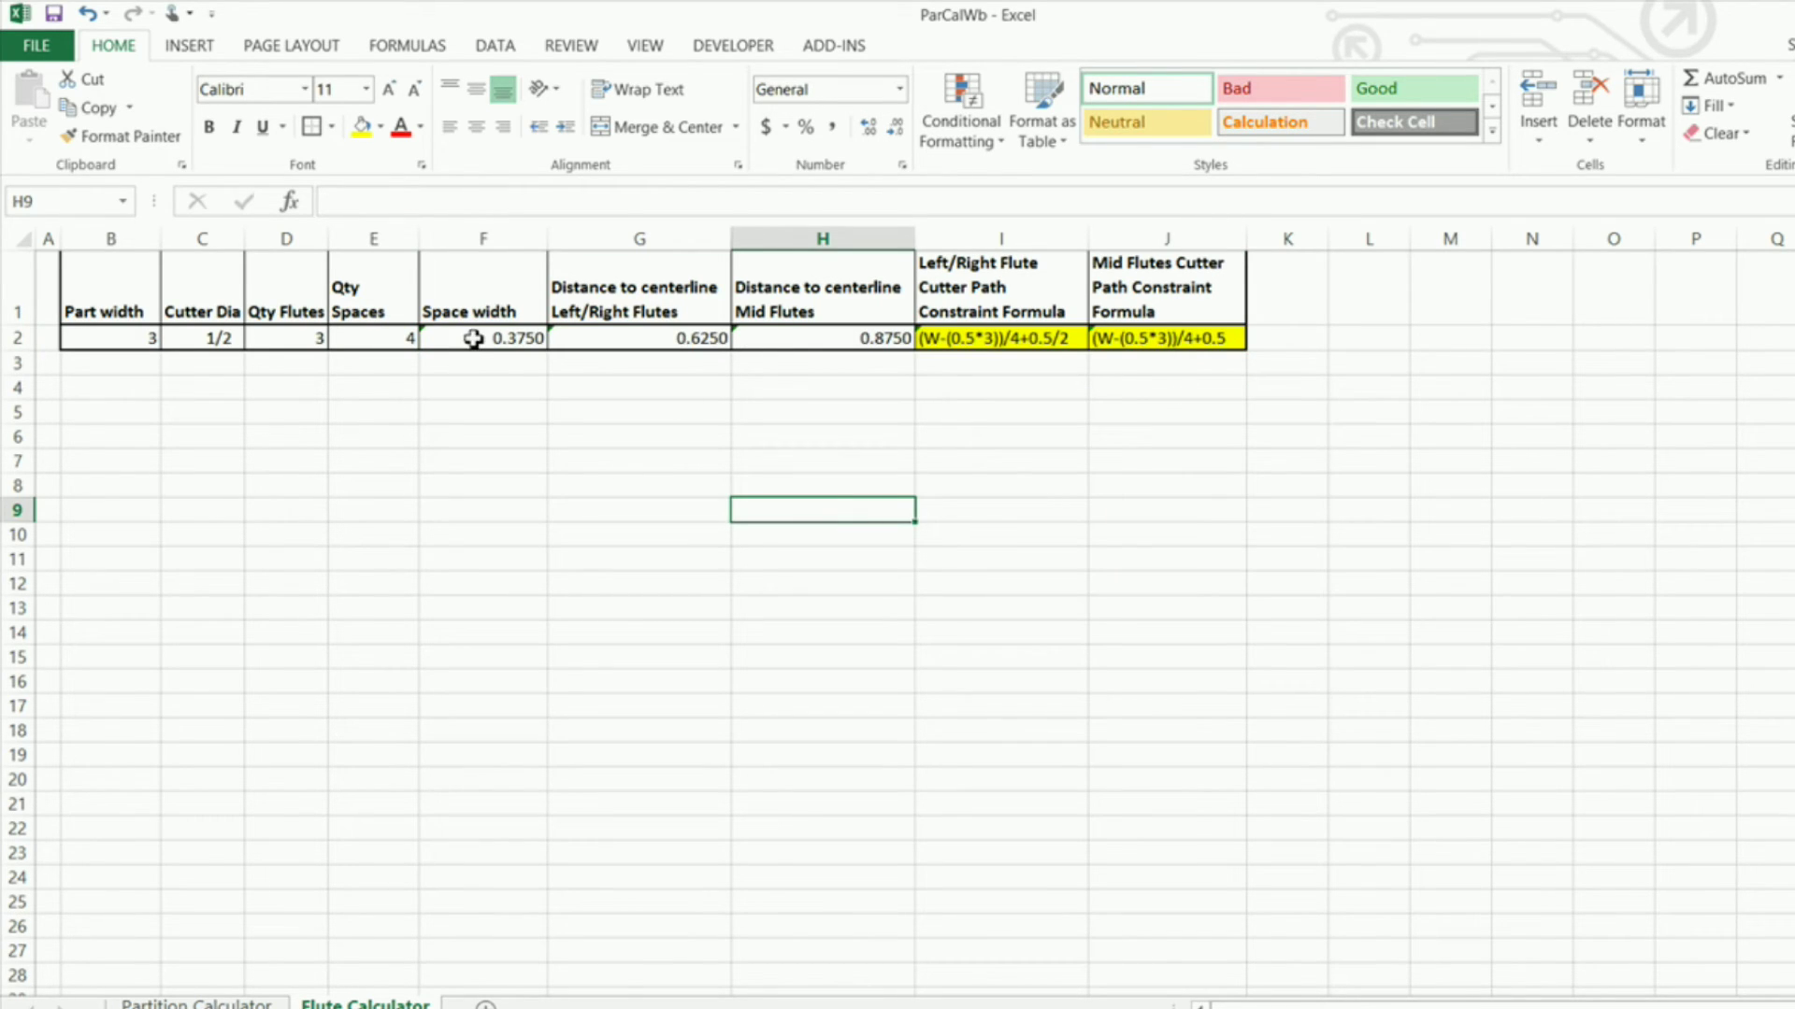
left_click(429, 333)
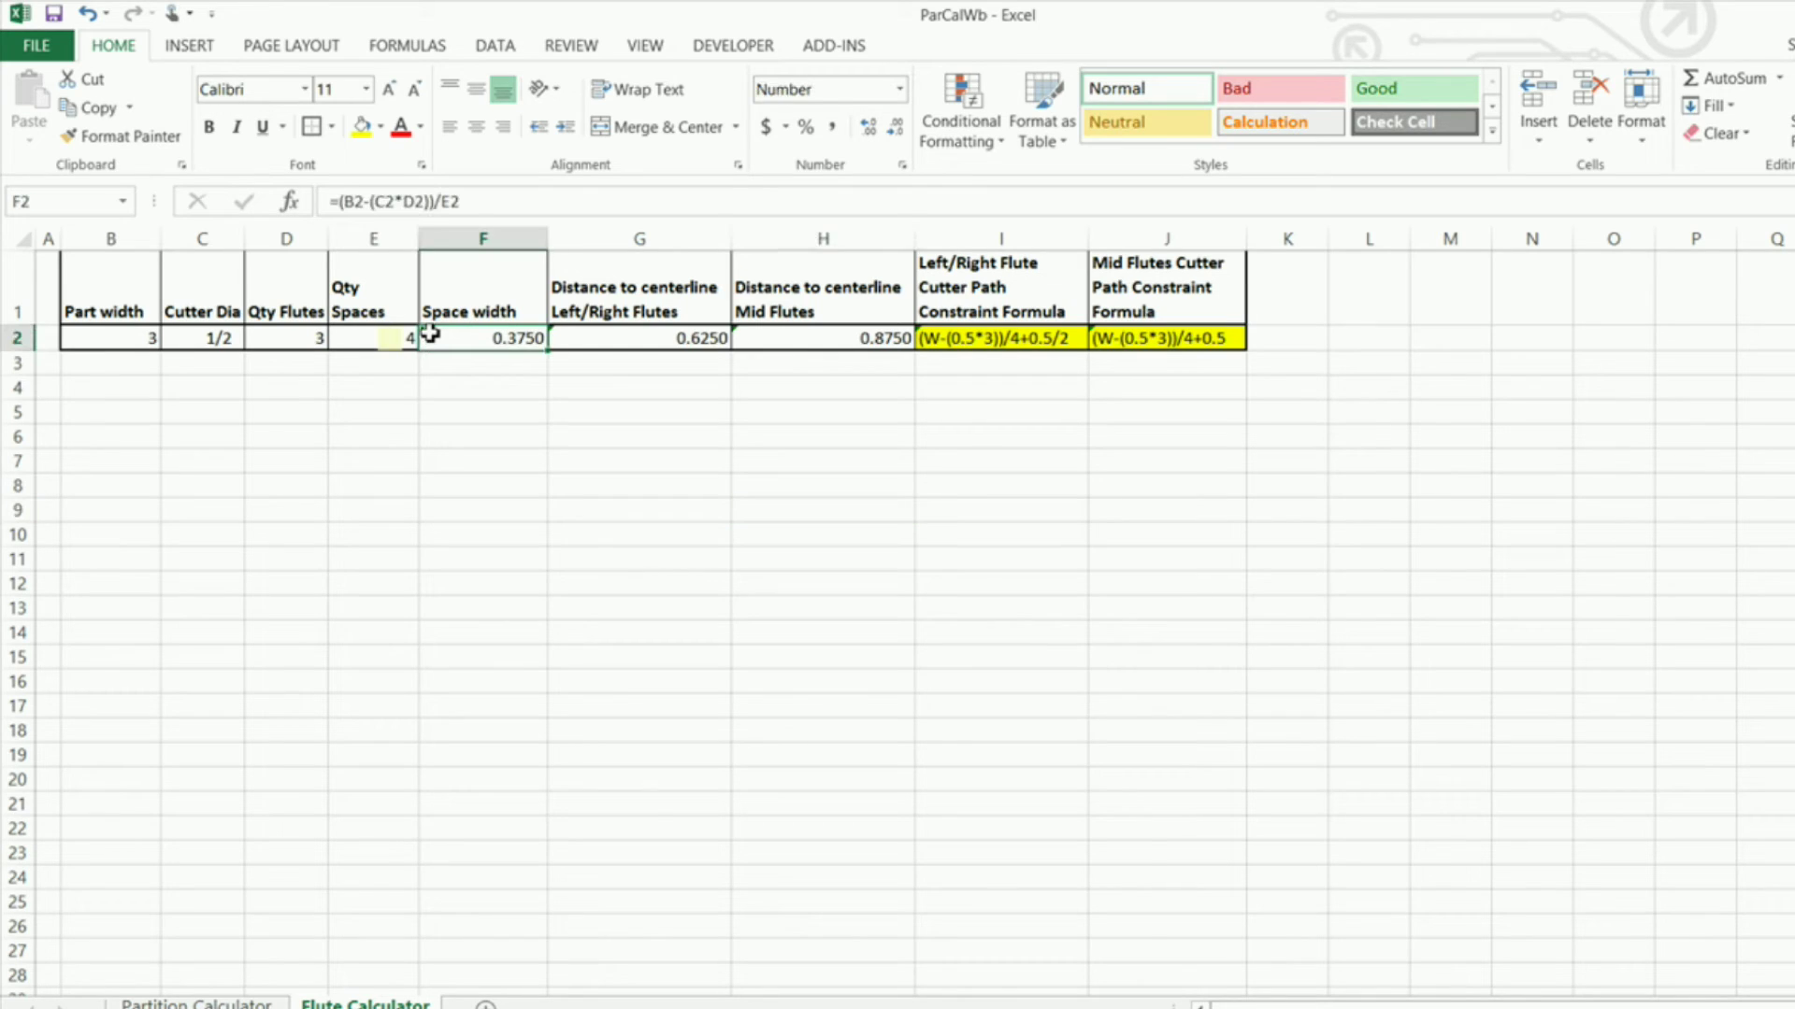
left_click(498, 417)
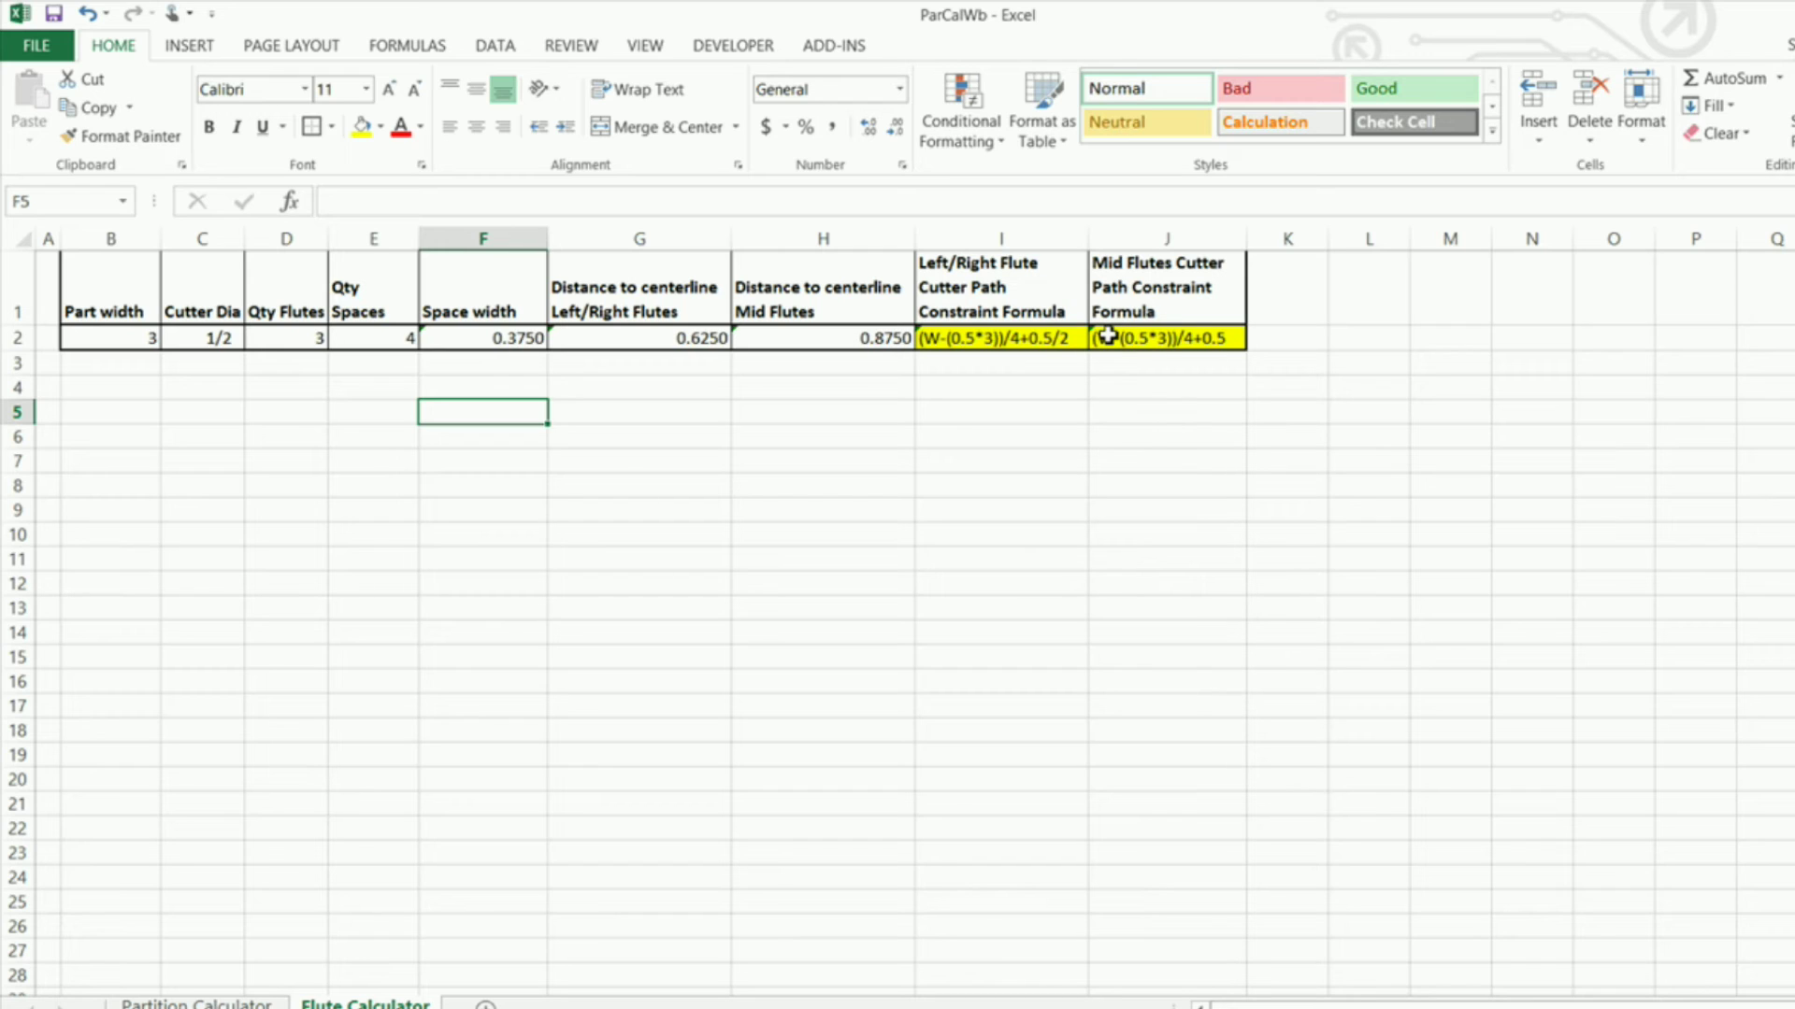
left_click(1152, 418)
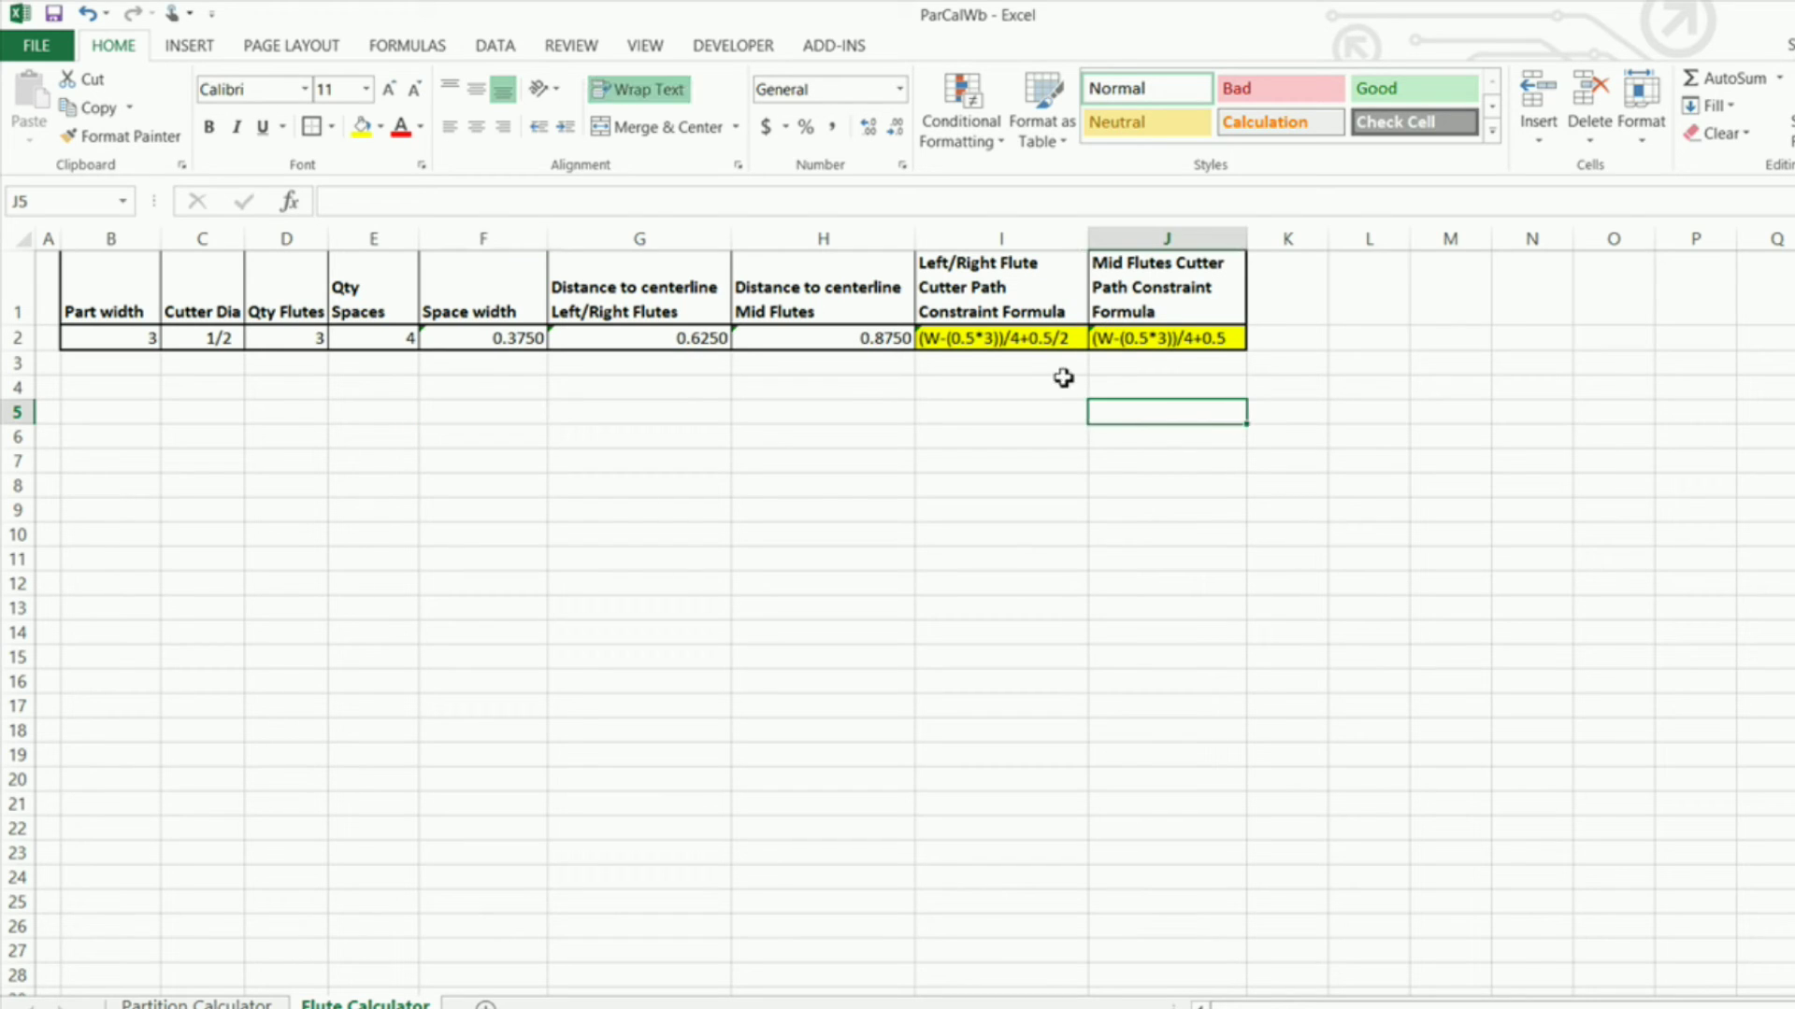
left_click(469, 339)
left_click(633, 417)
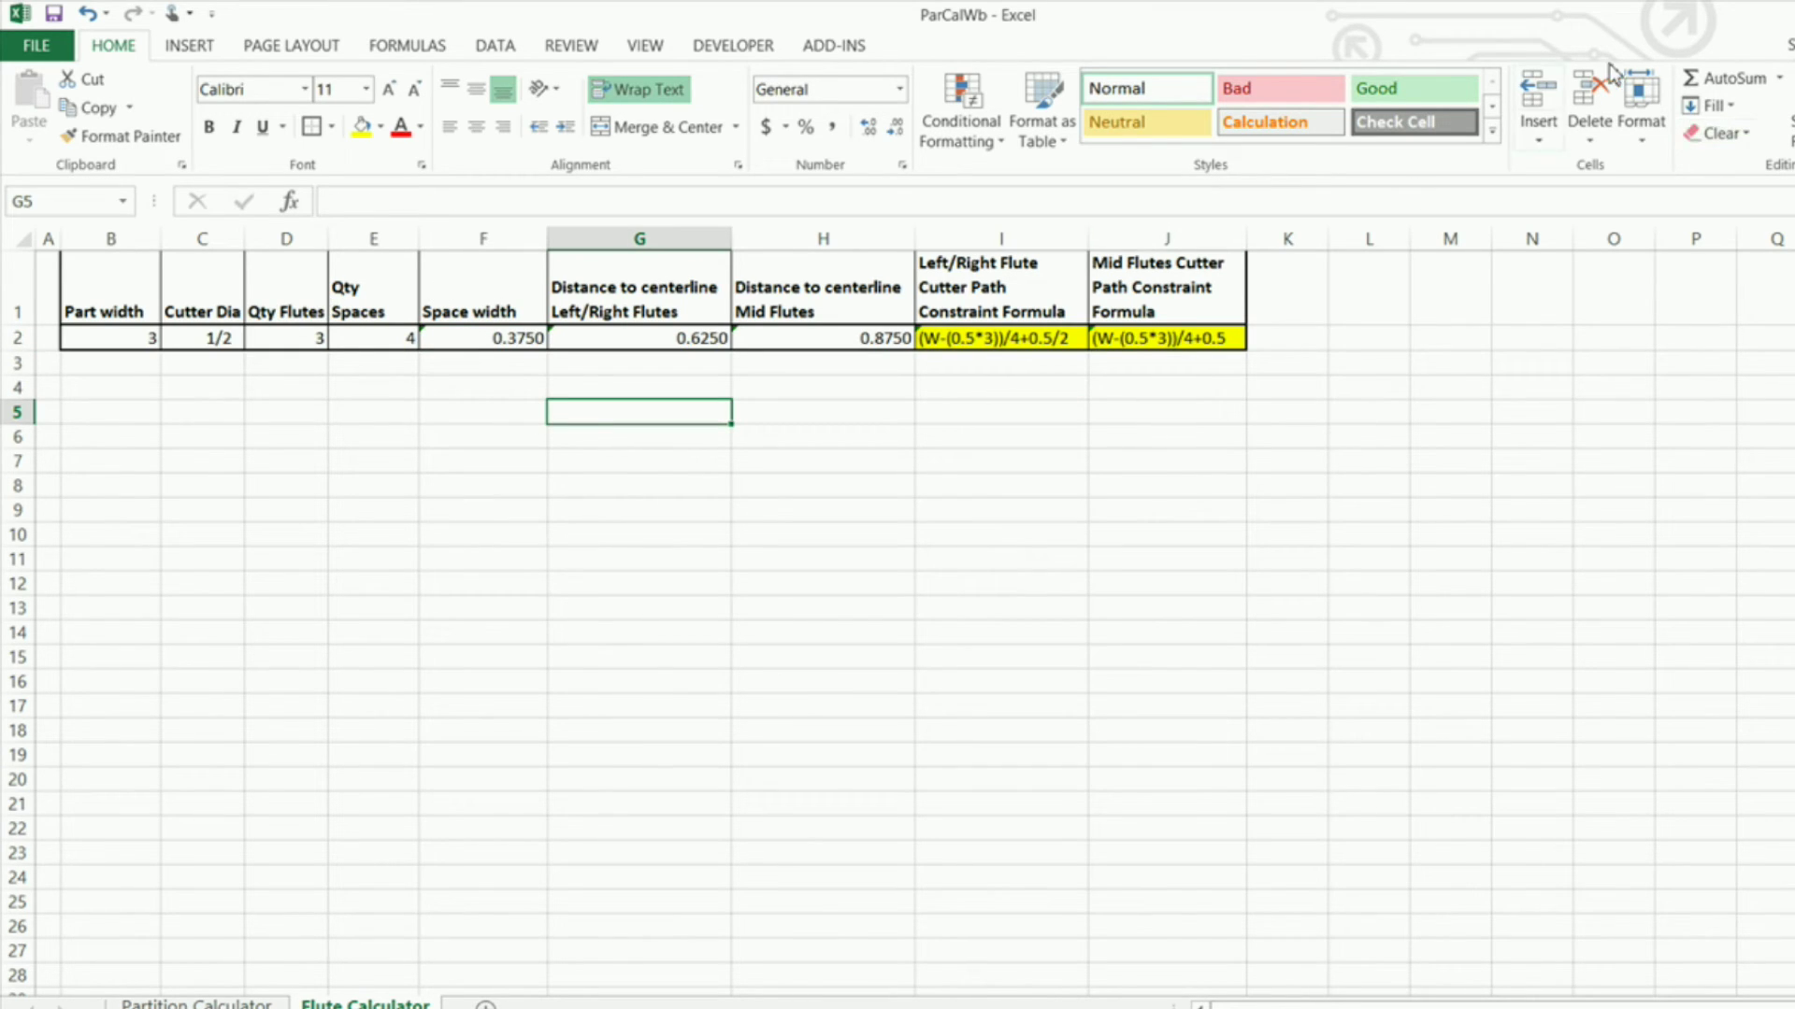
Protect the sheet without a password, allowing selection of locked and unlocked cells
left_click(1640, 138)
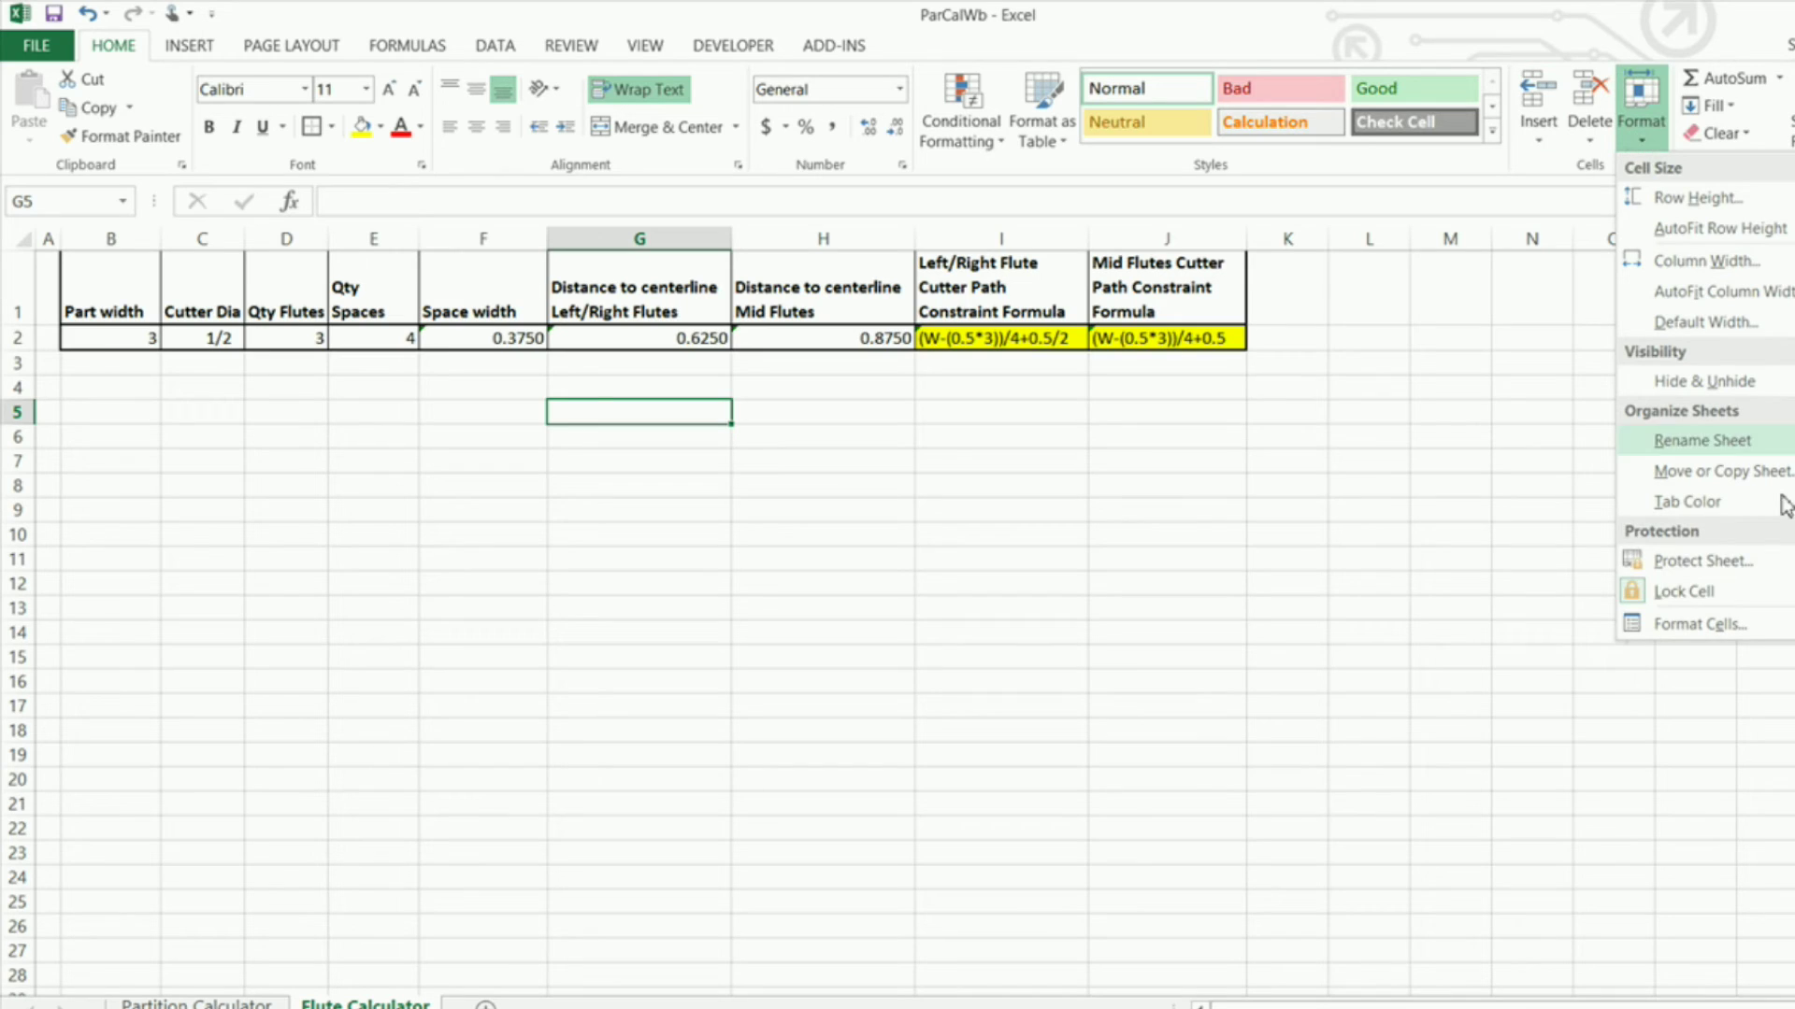
left_click(1701, 564)
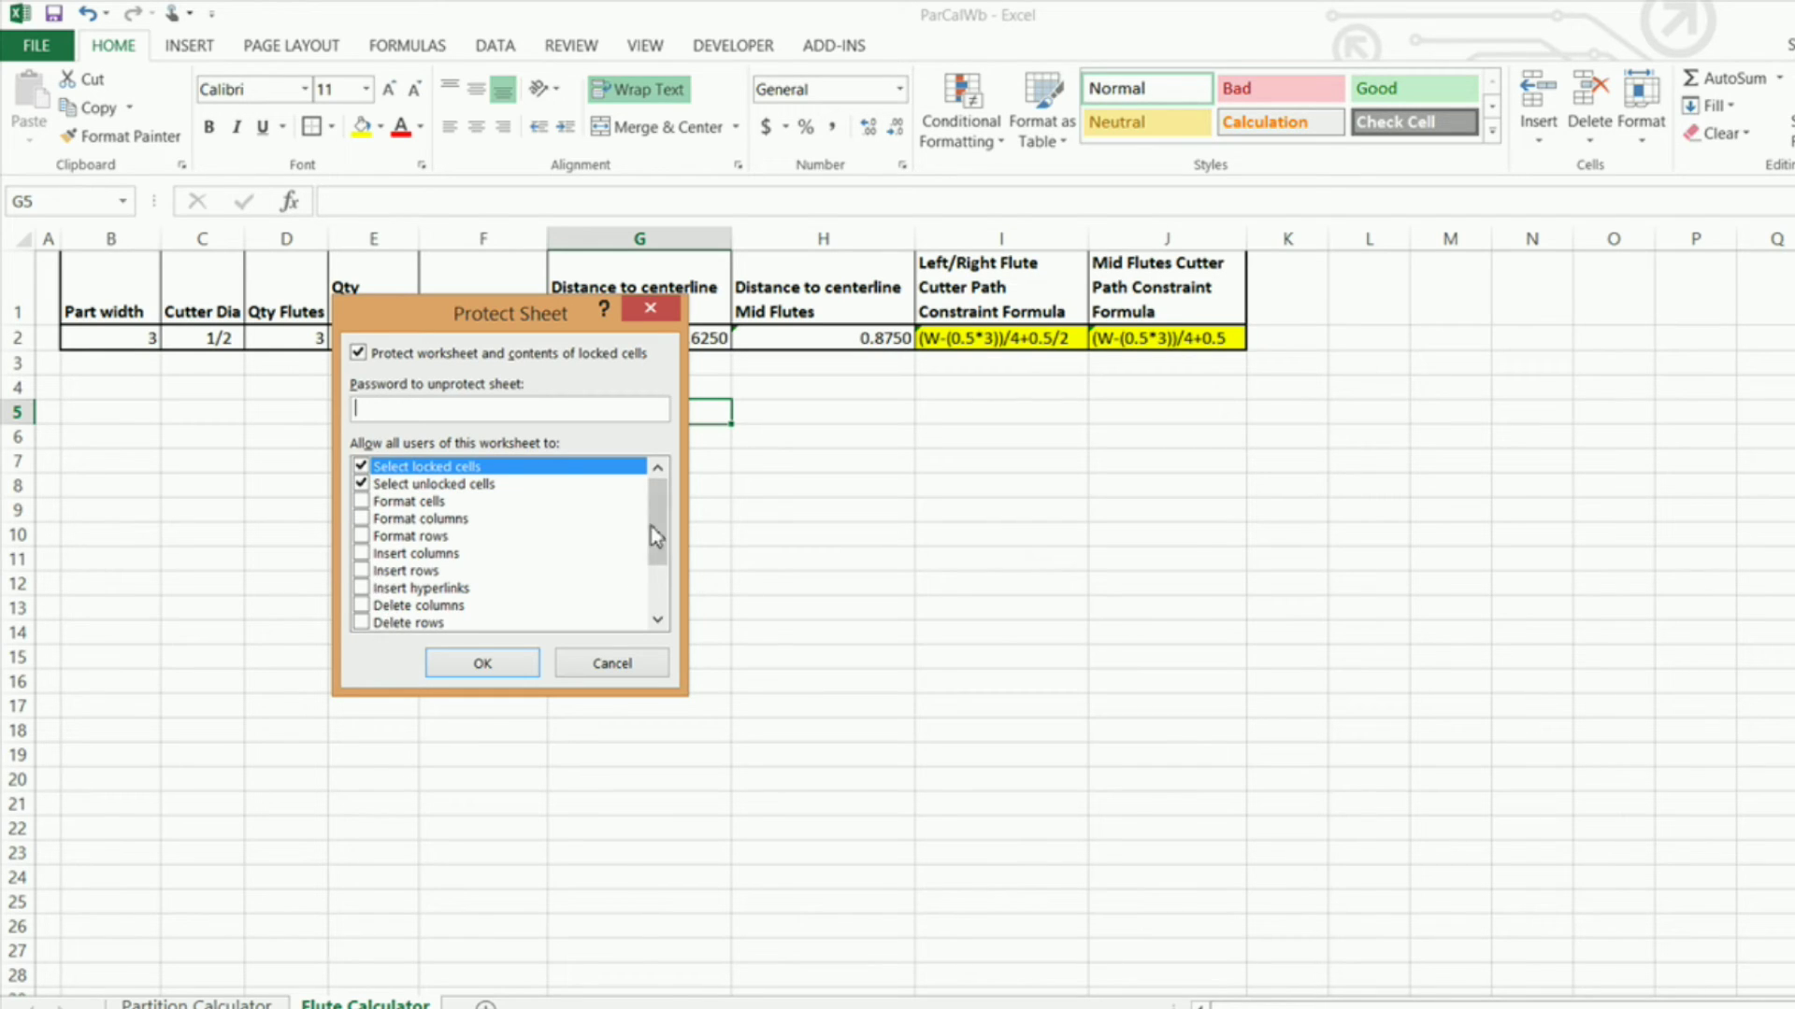
mouse_move(657, 538)
left_mouse_down()
mouse_move(657, 591)
mouse_move(666, 509)
left_mouse_up()
left_click(505, 665)
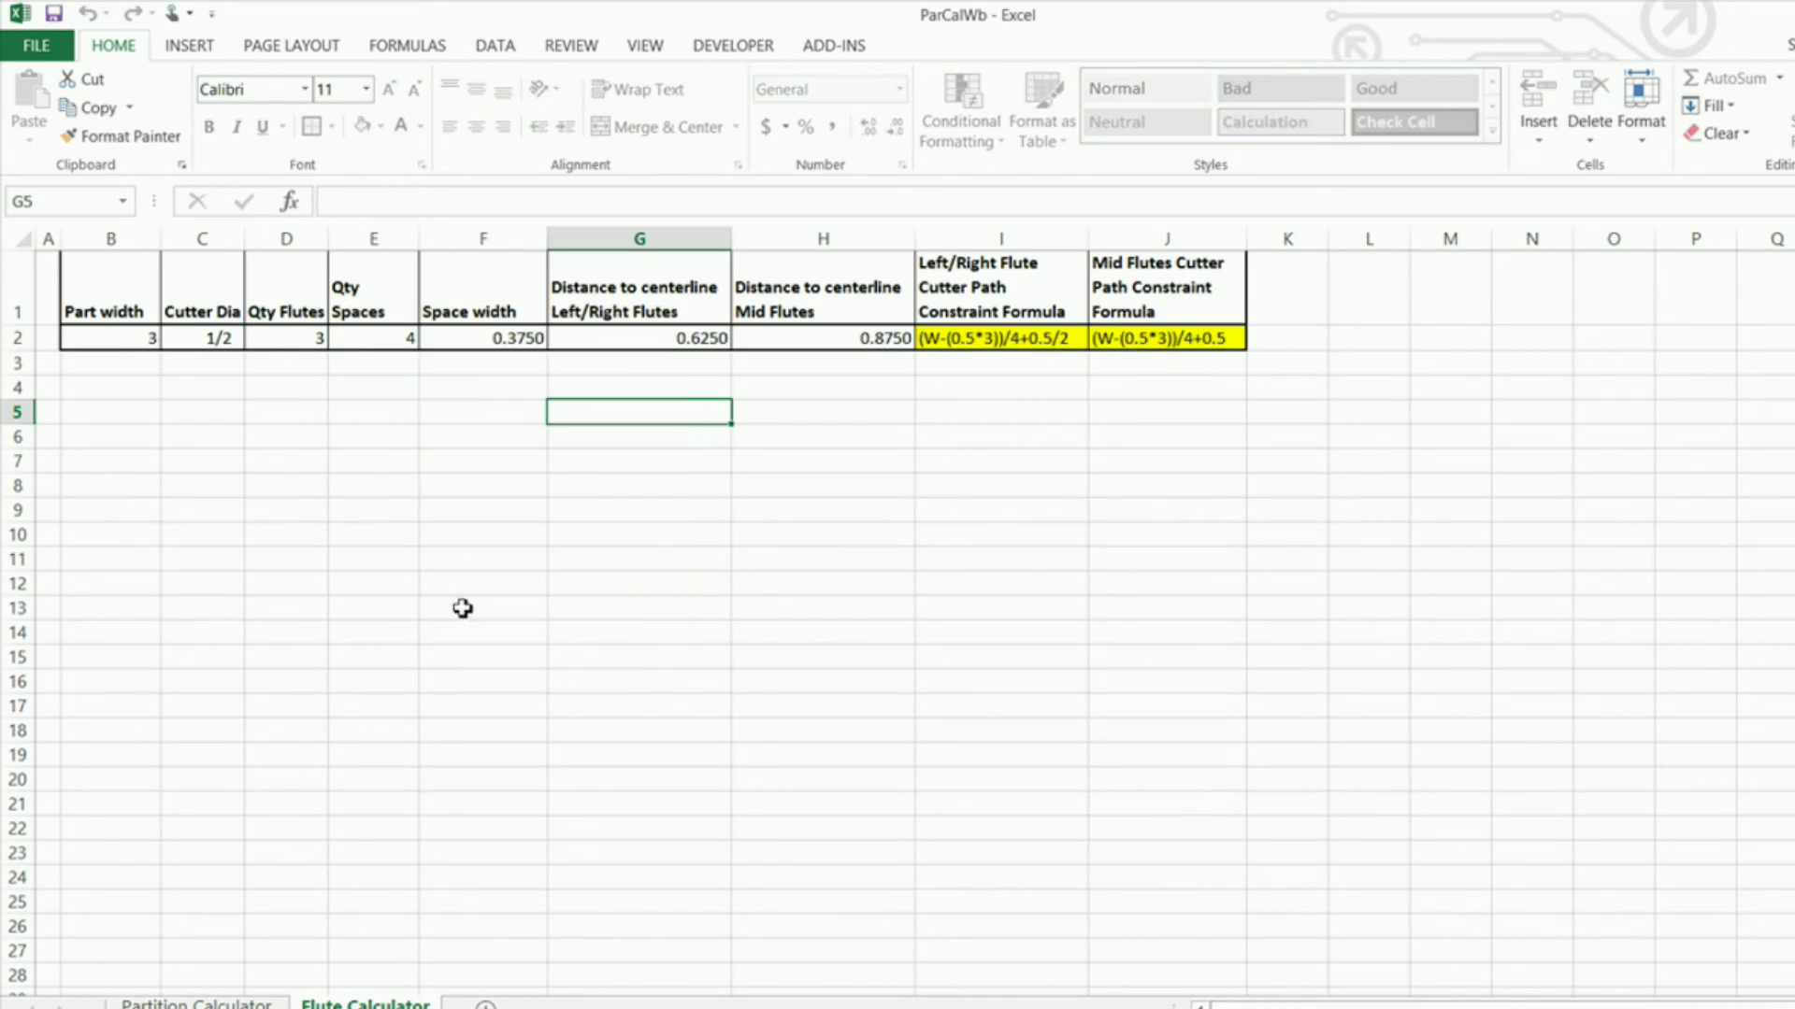
Try to change the part width in B2 to 4 on the protected sheet
left_click(400, 514)
left_click(140, 338)
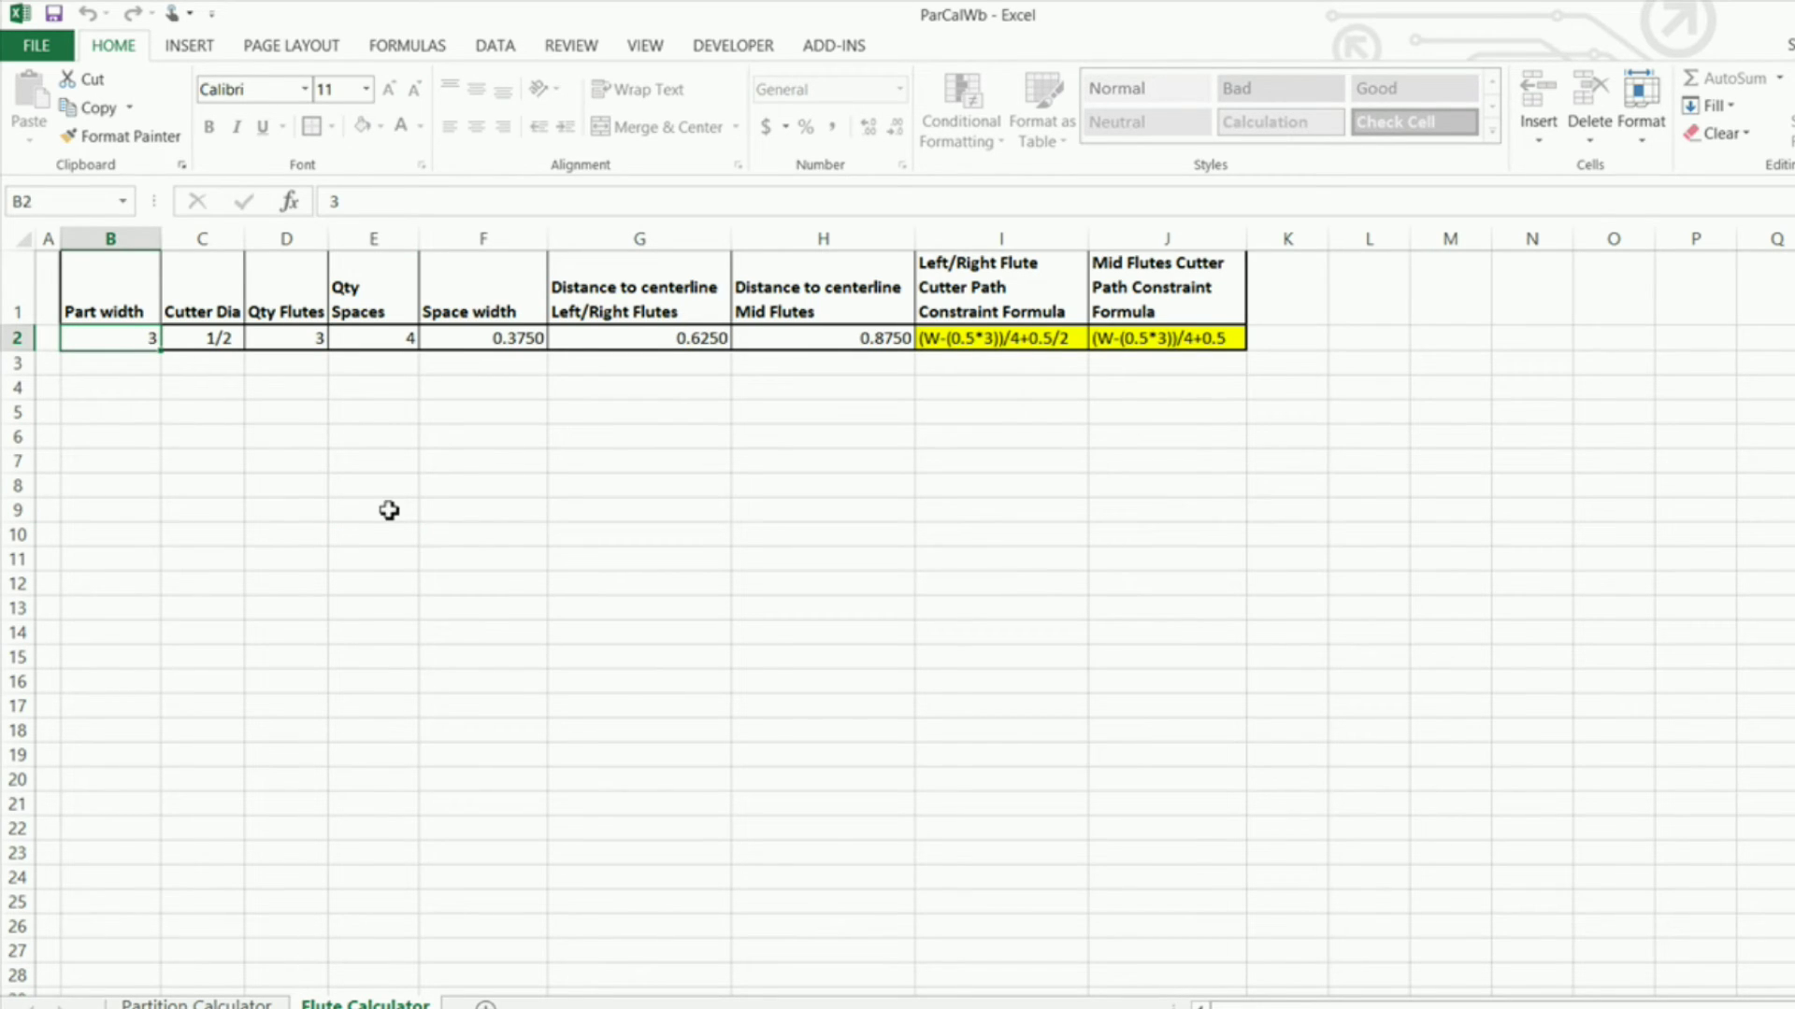
type("4")
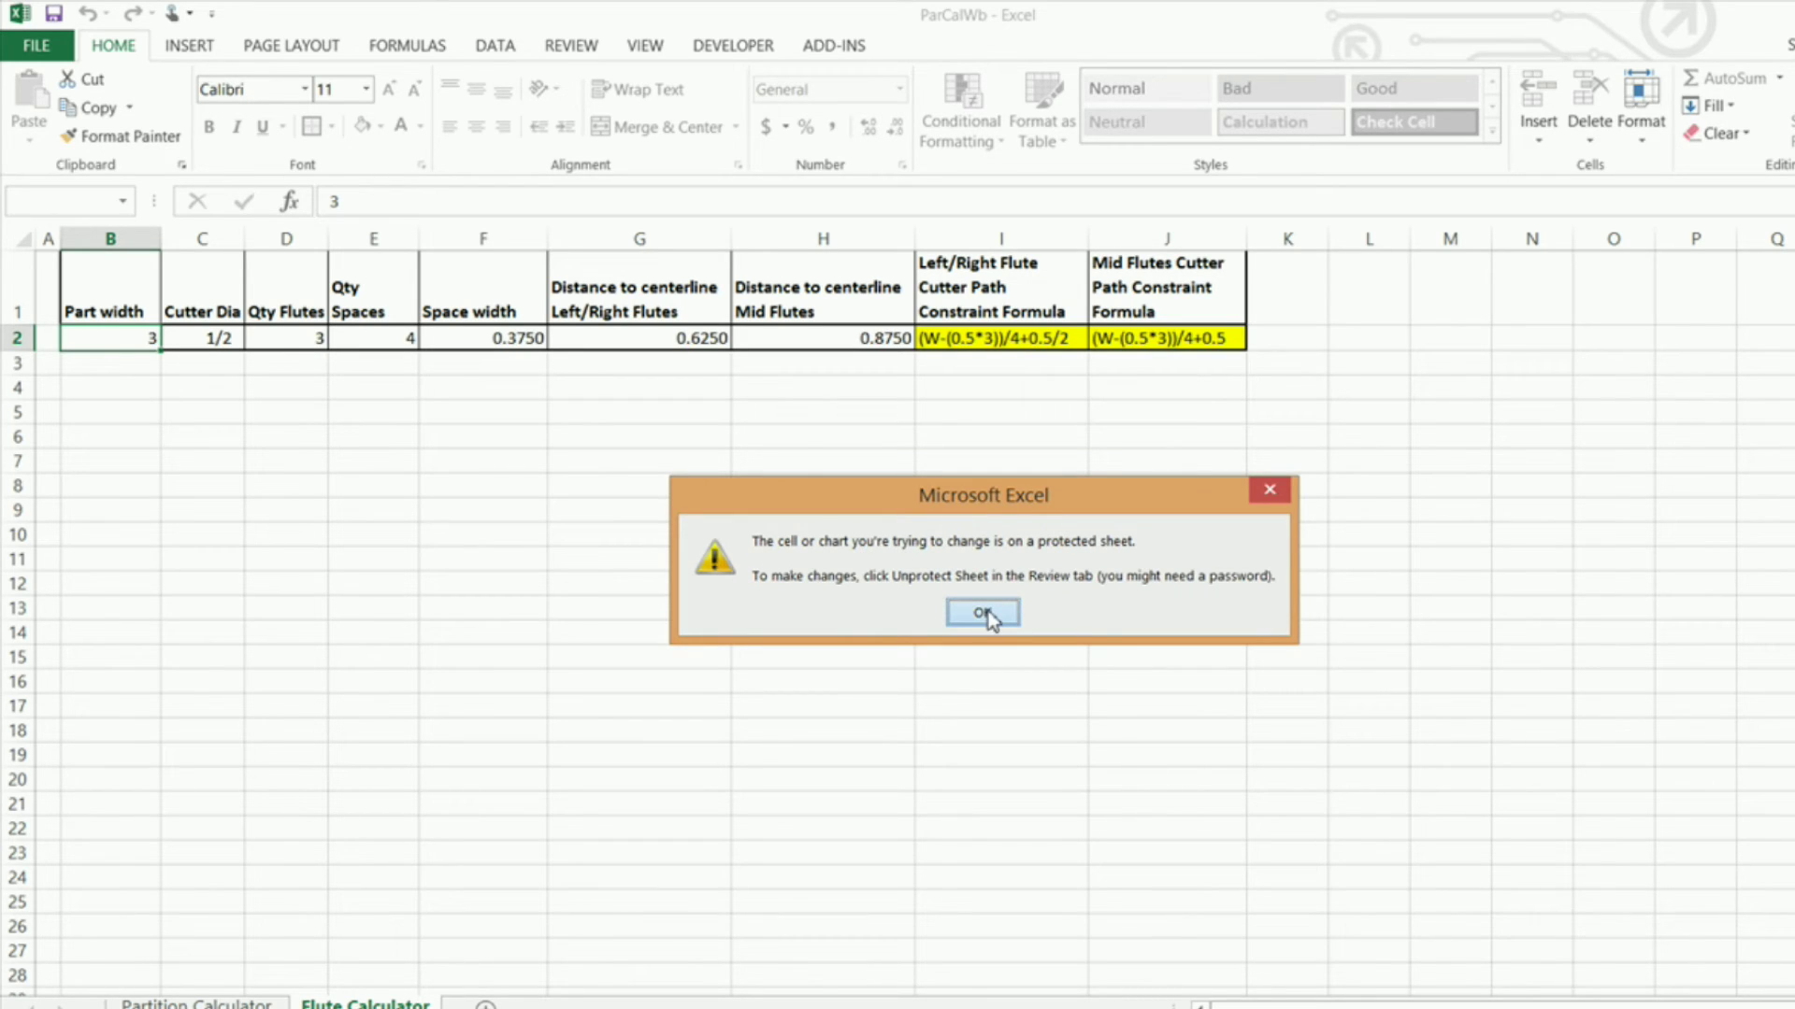
left_click(983, 613)
left_click(461, 440)
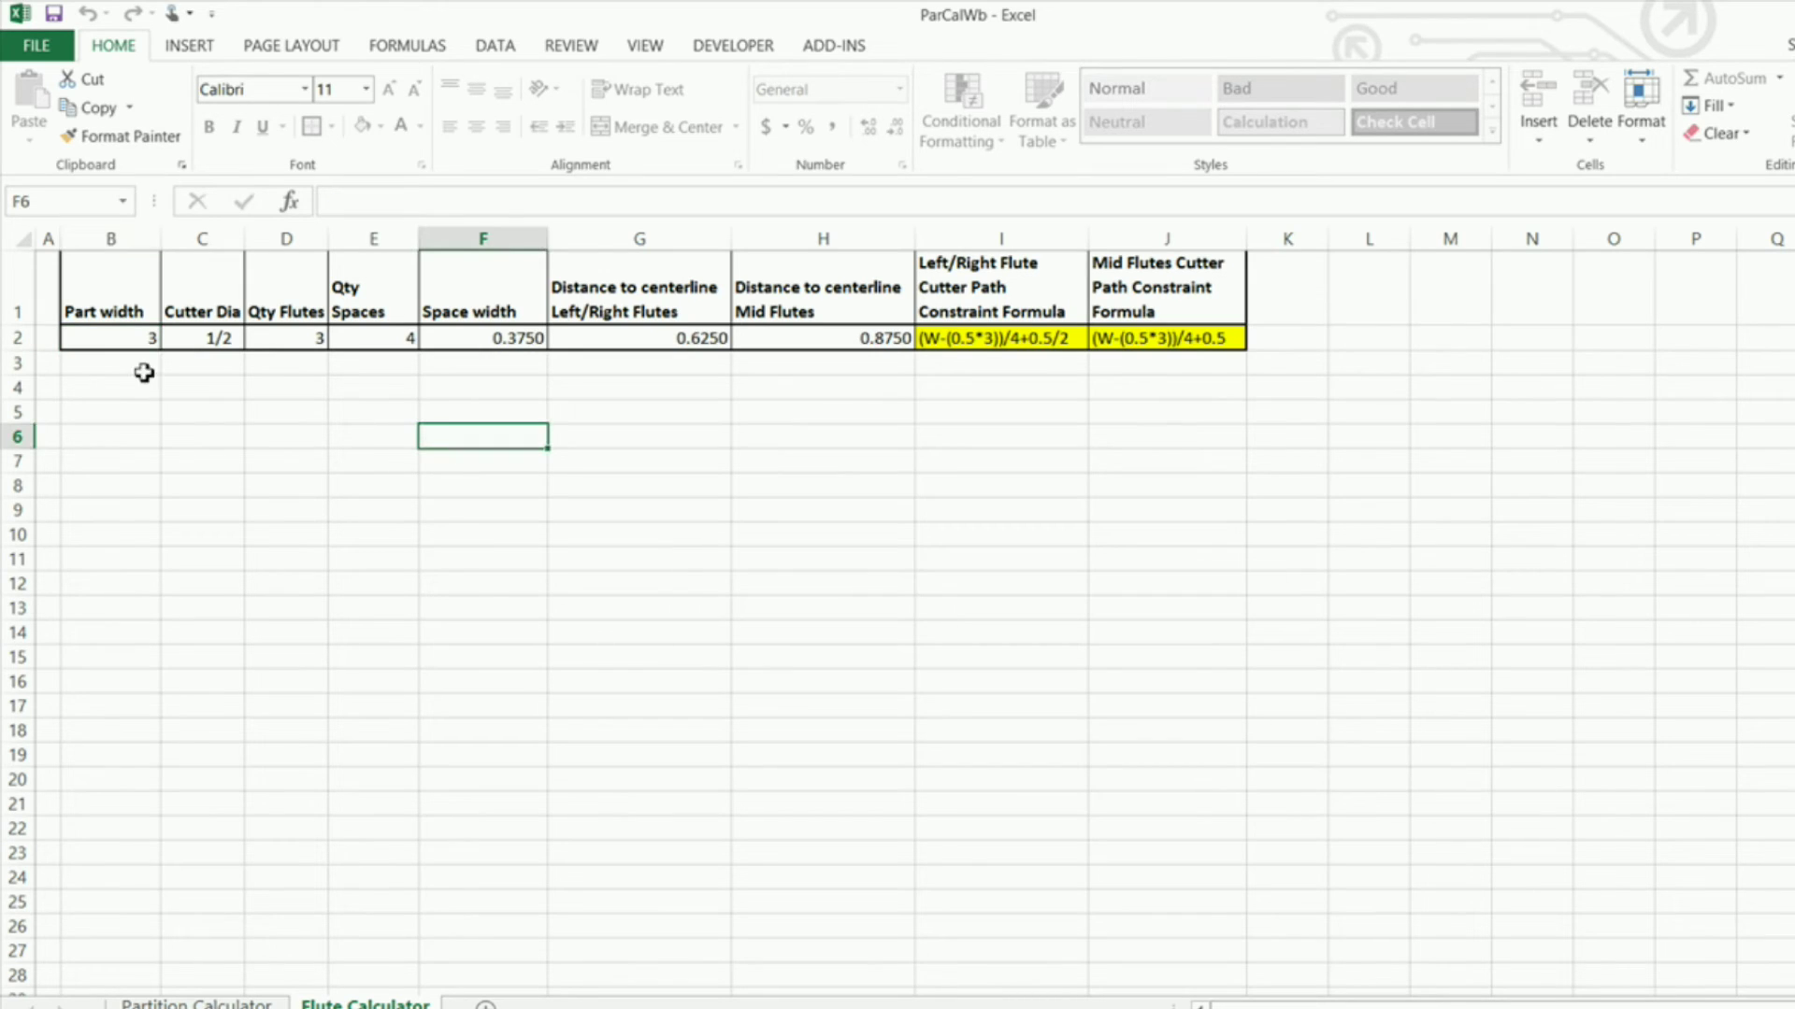
Unprotect the sheet and check the lock setting of the input cells B2:E2
left_click(1641, 111)
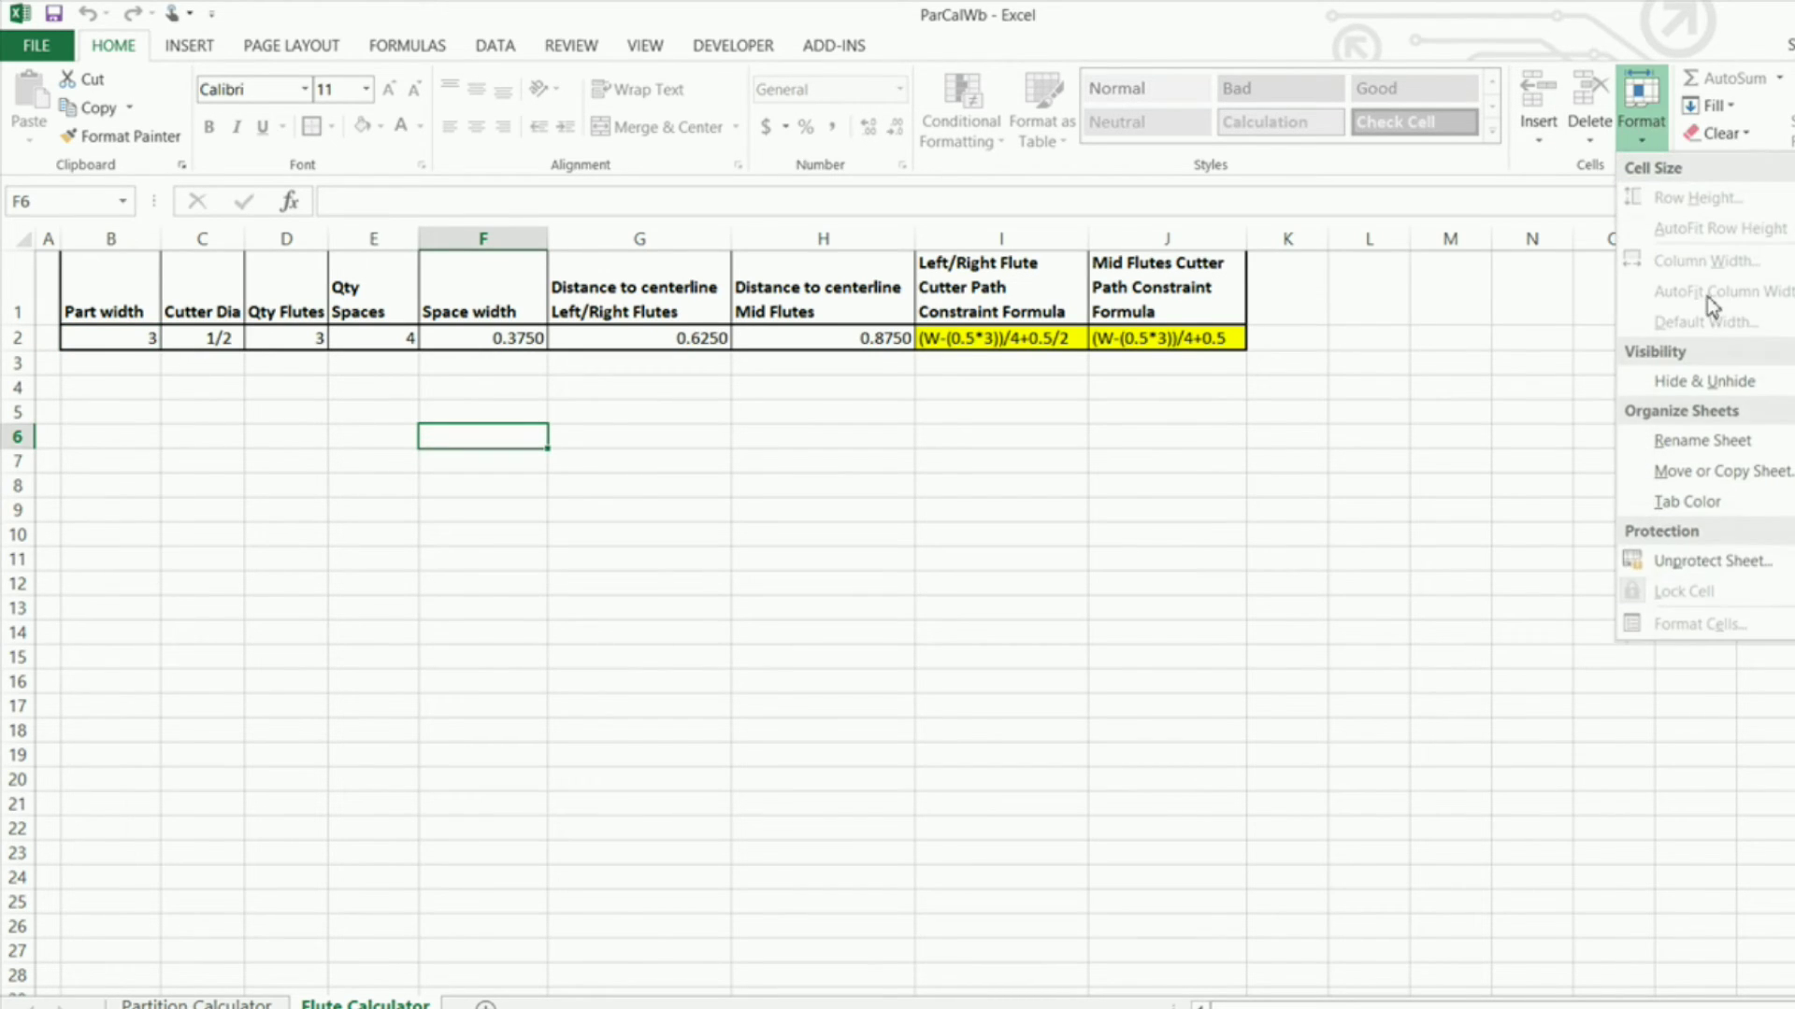
left_click(1716, 565)
left_click(98, 340)
left_click_drag(98, 340, 372, 347)
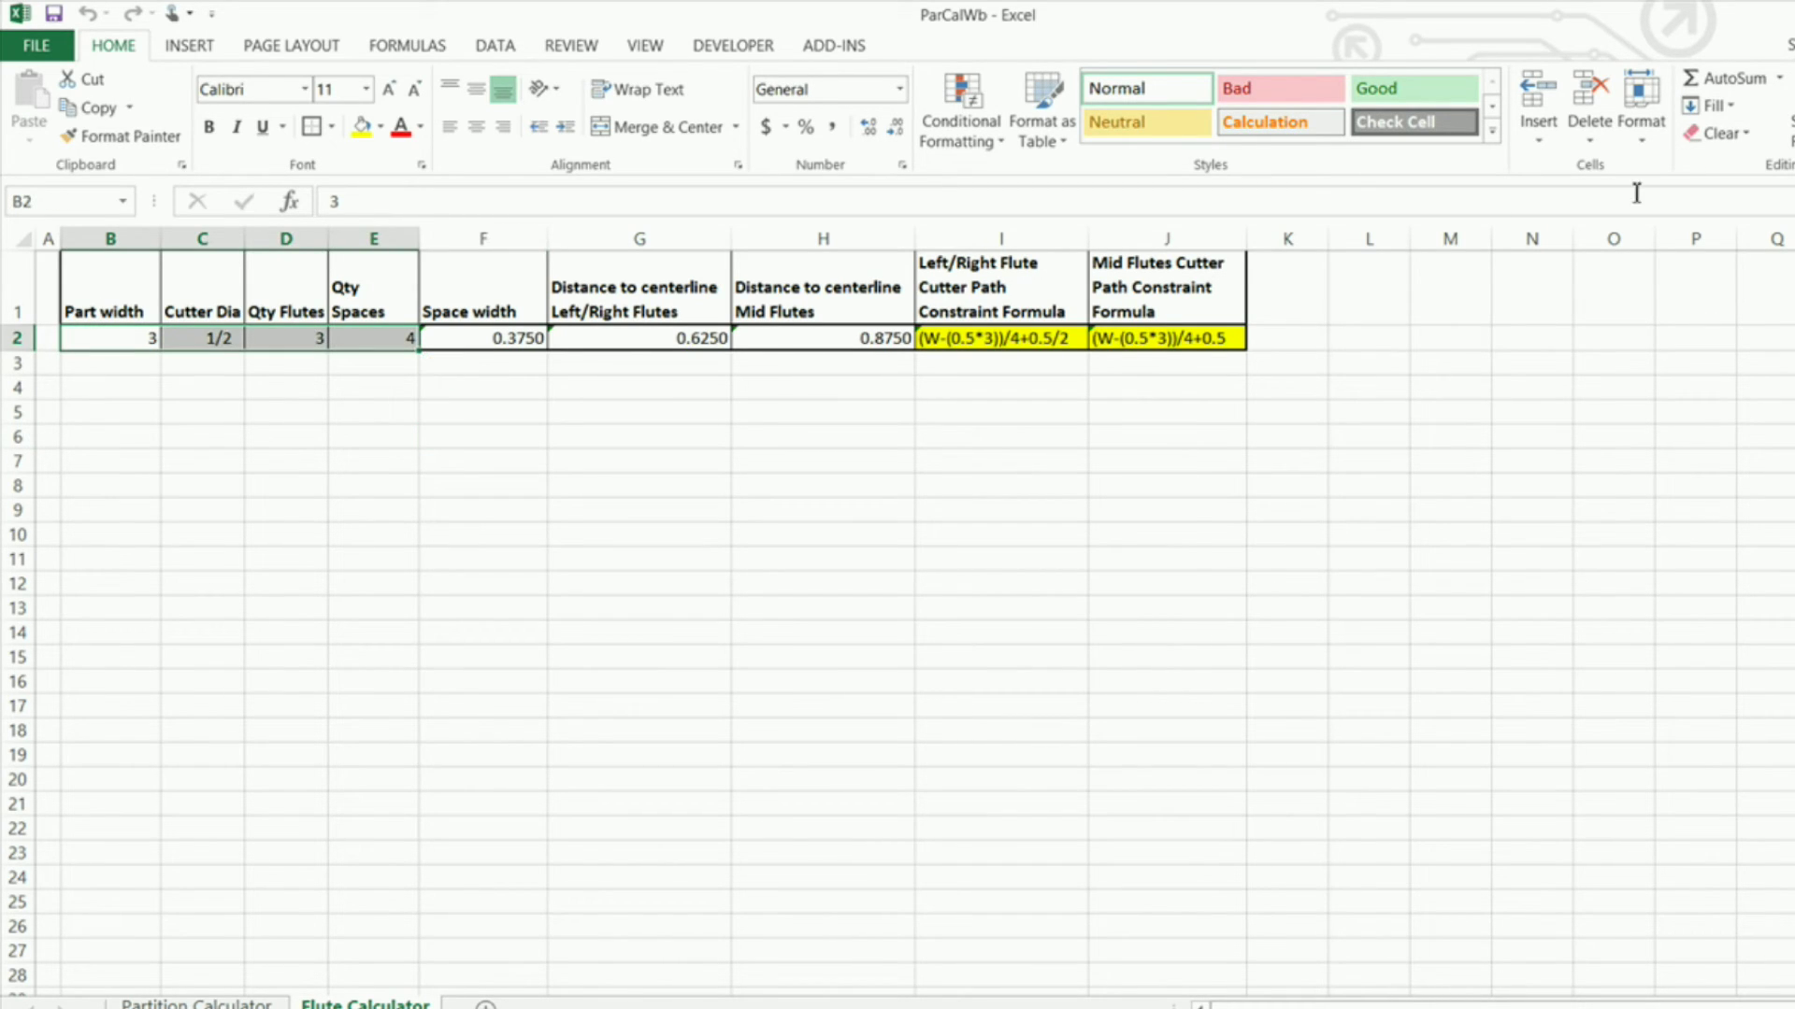
left_click(1645, 144)
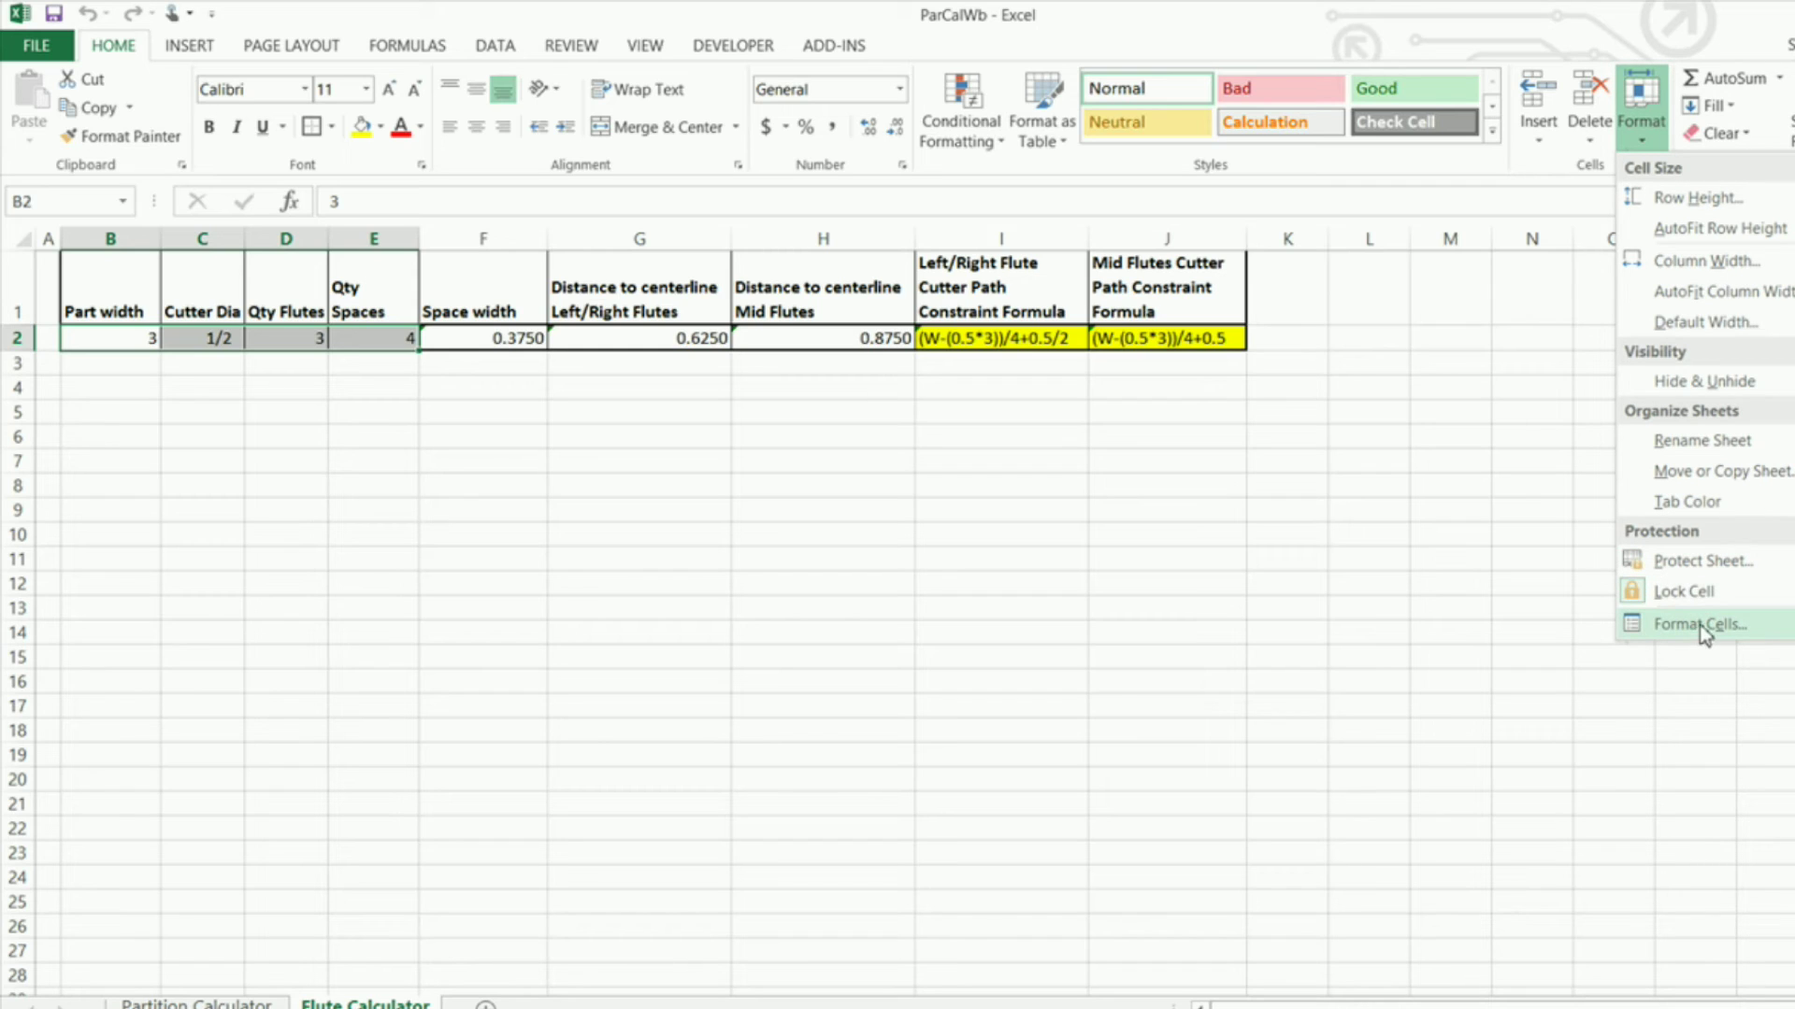
key("Escape")
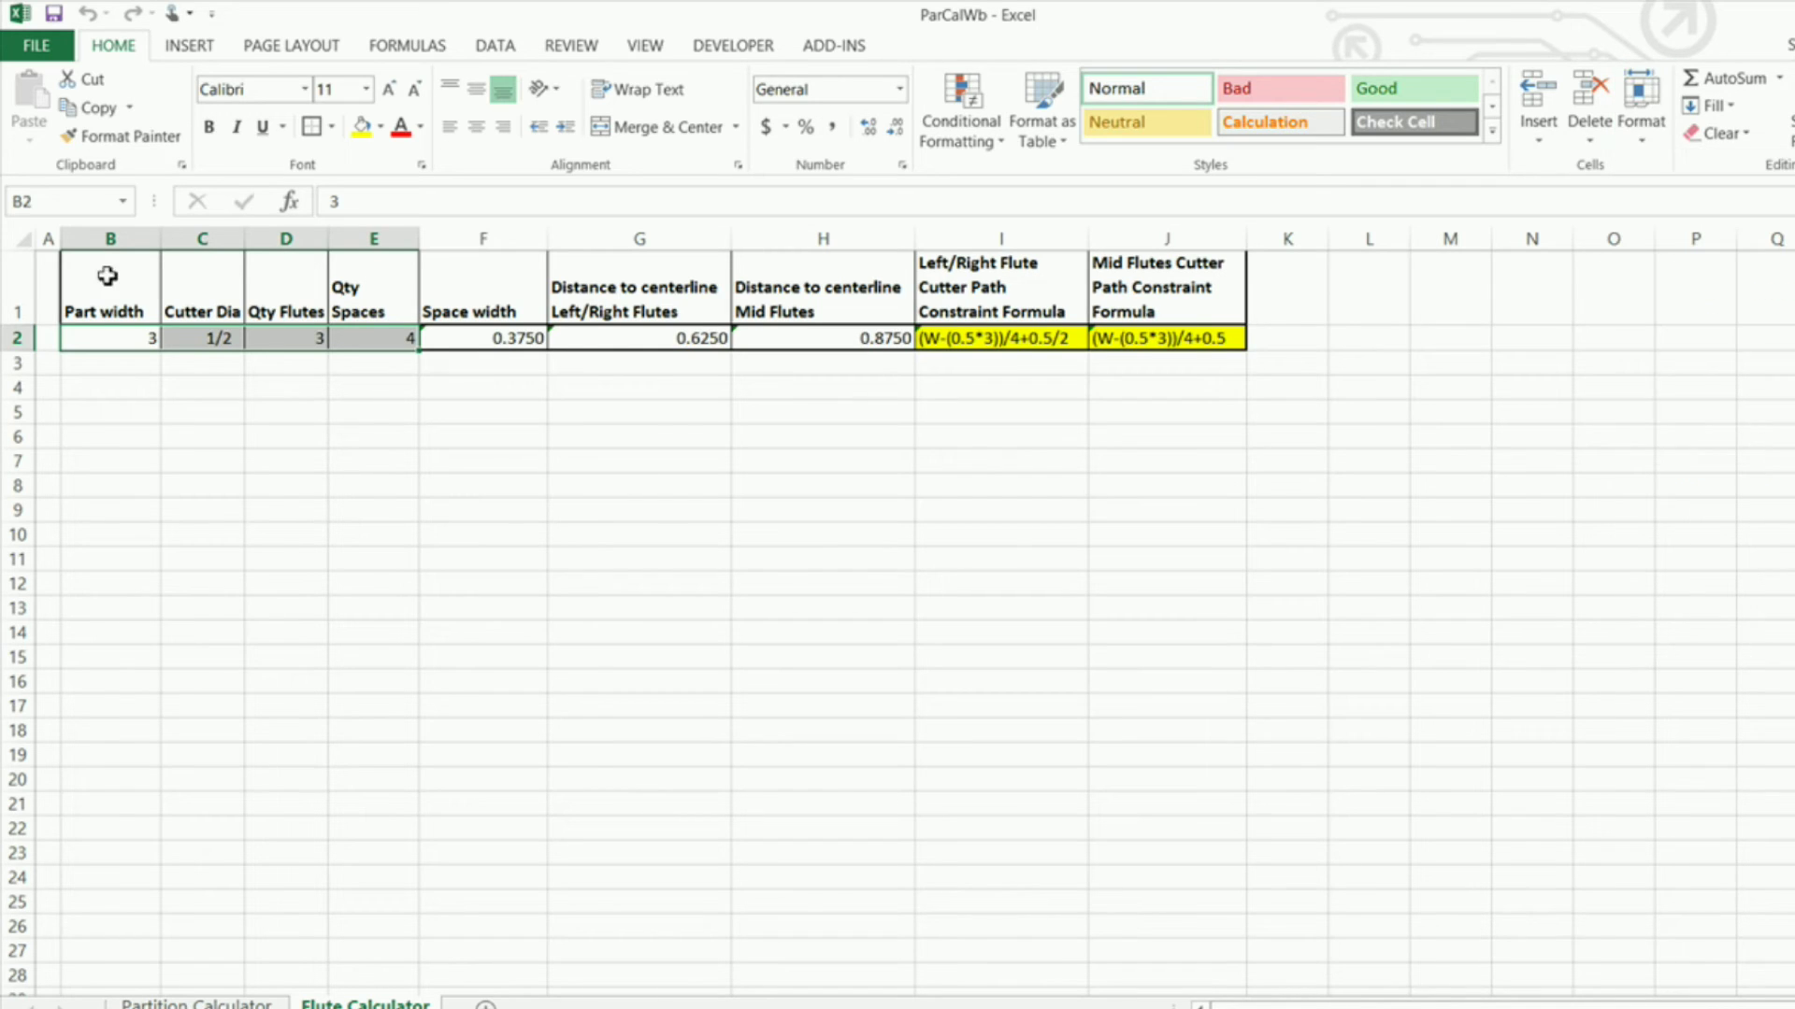
Check the lock setting and the number and alignment formats of the calculated cells F2:J2 without changing them
left_click_drag(500, 338, 1168, 338)
left_click(1643, 139)
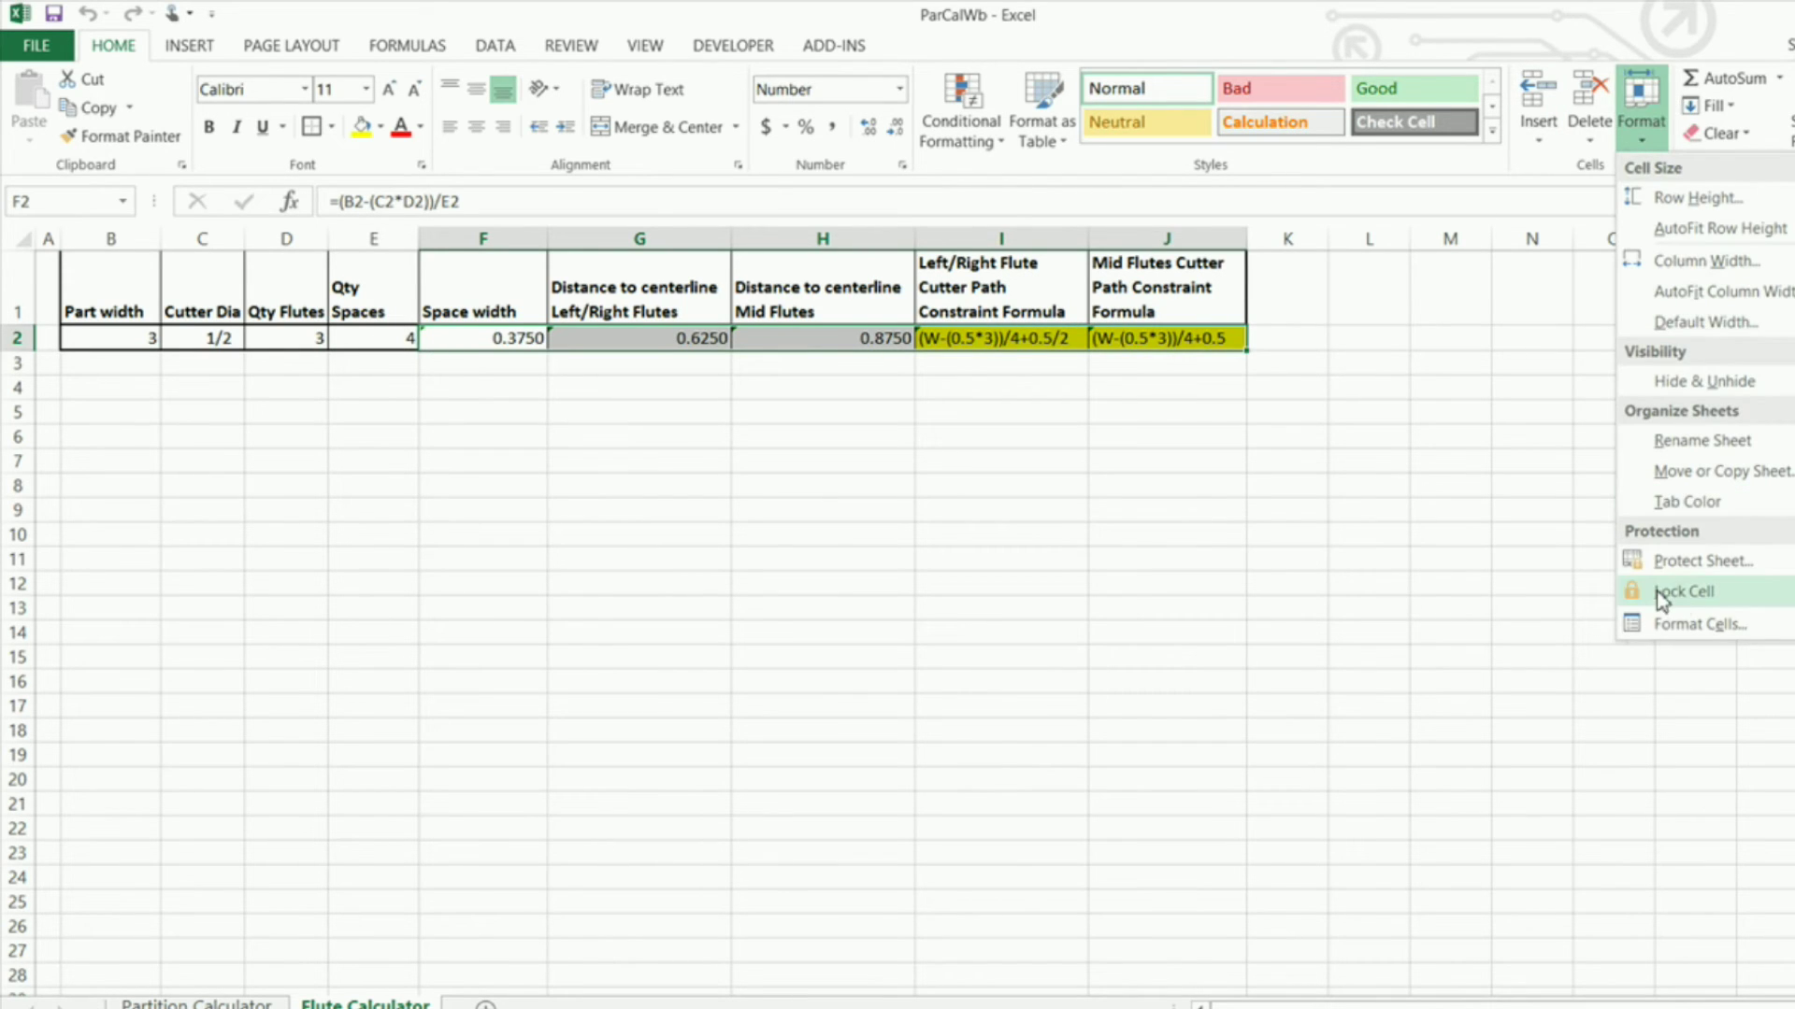
key("Escape")
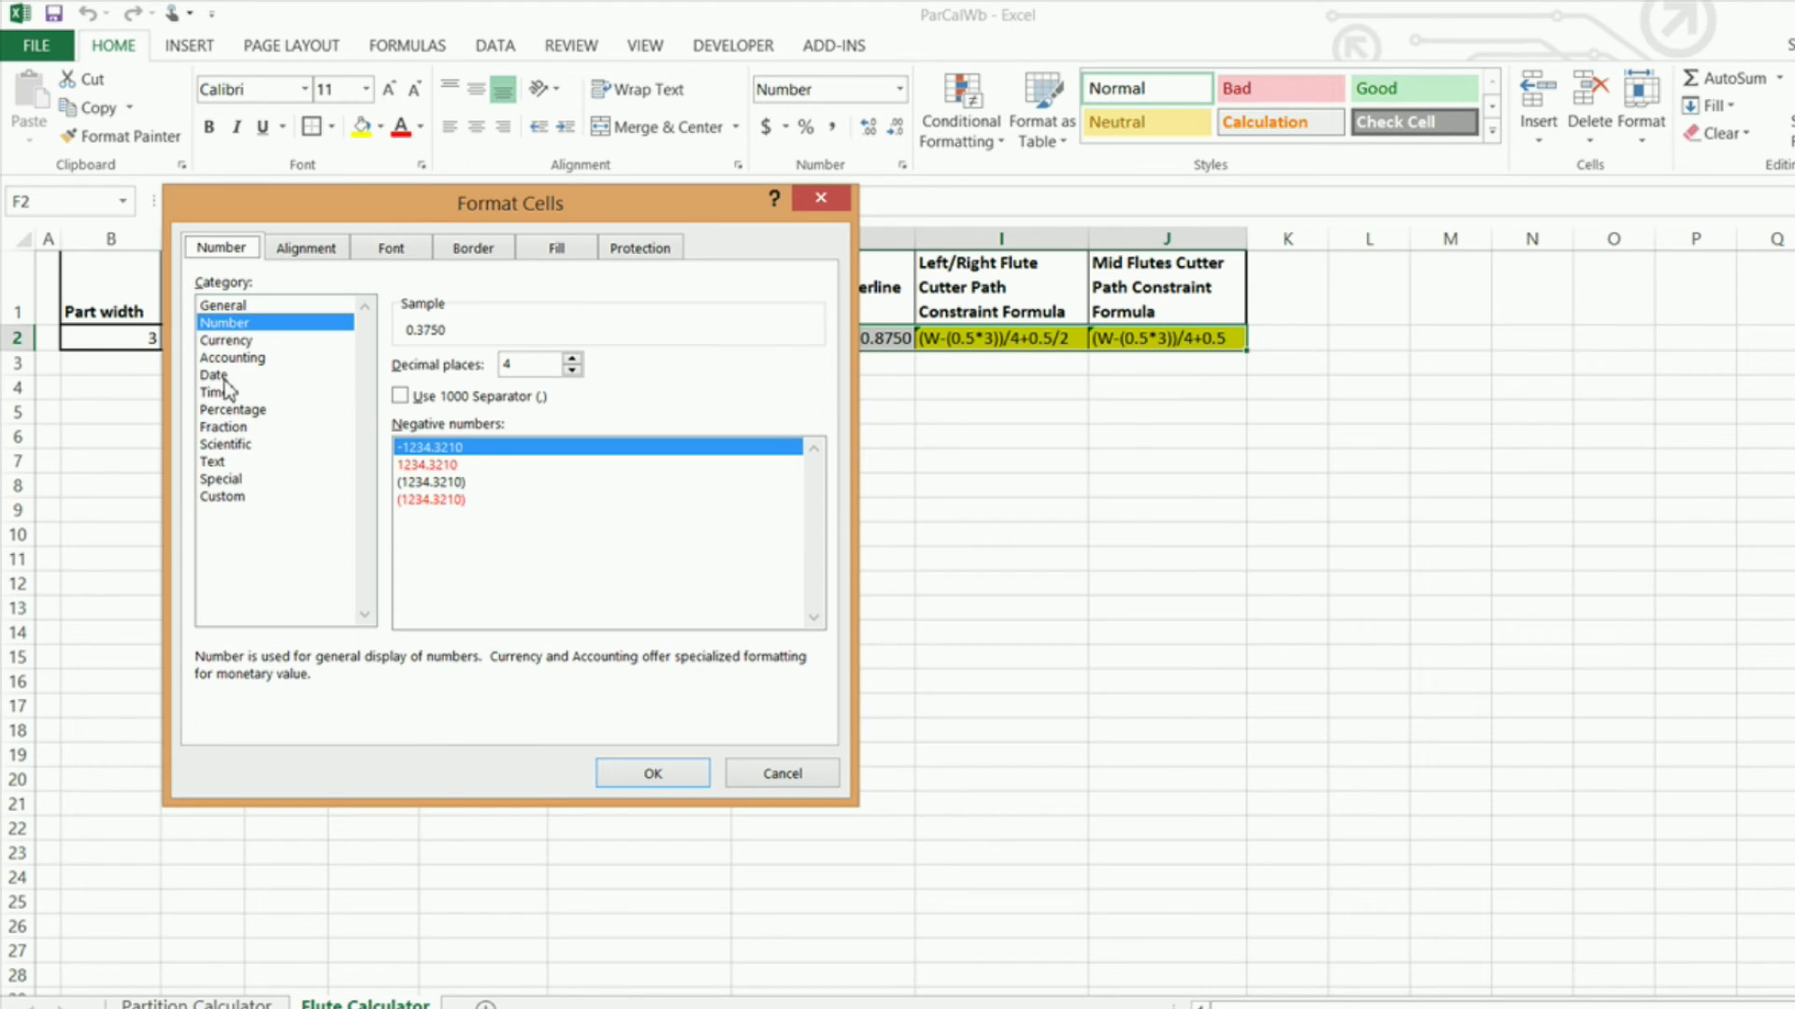
left_click(291, 248)
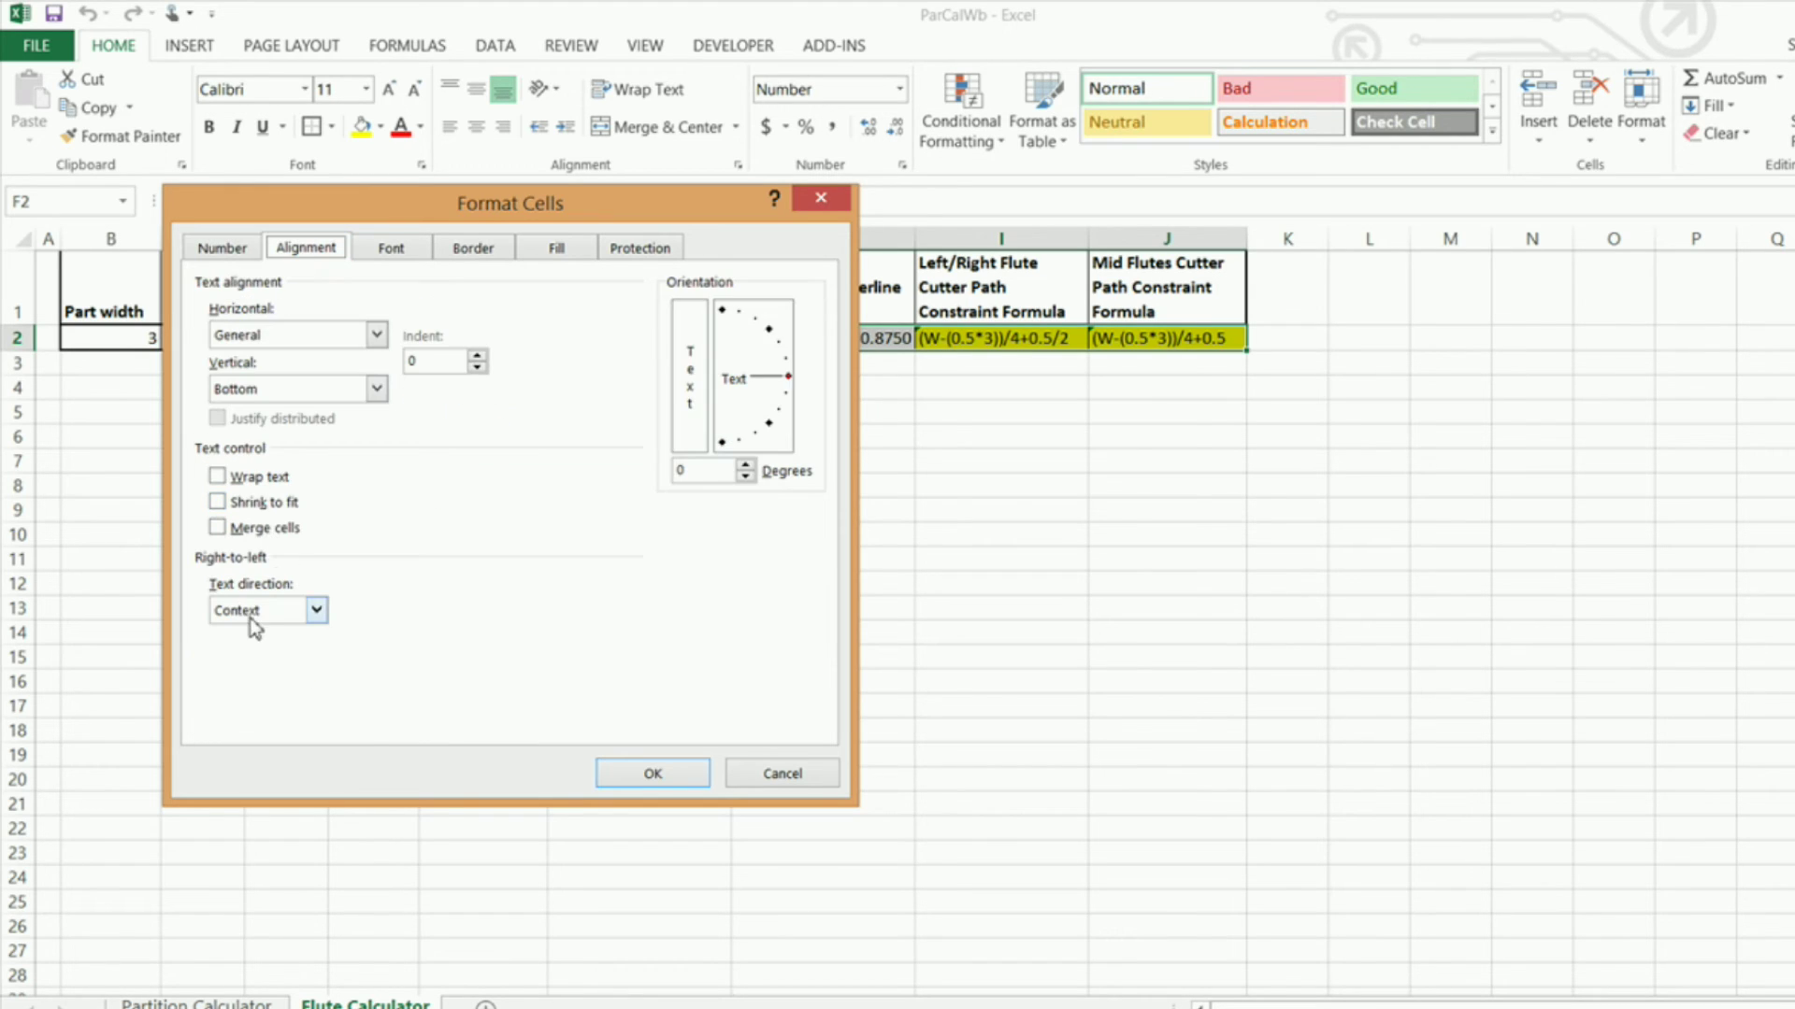
left_click(771, 775)
left_click(887, 626)
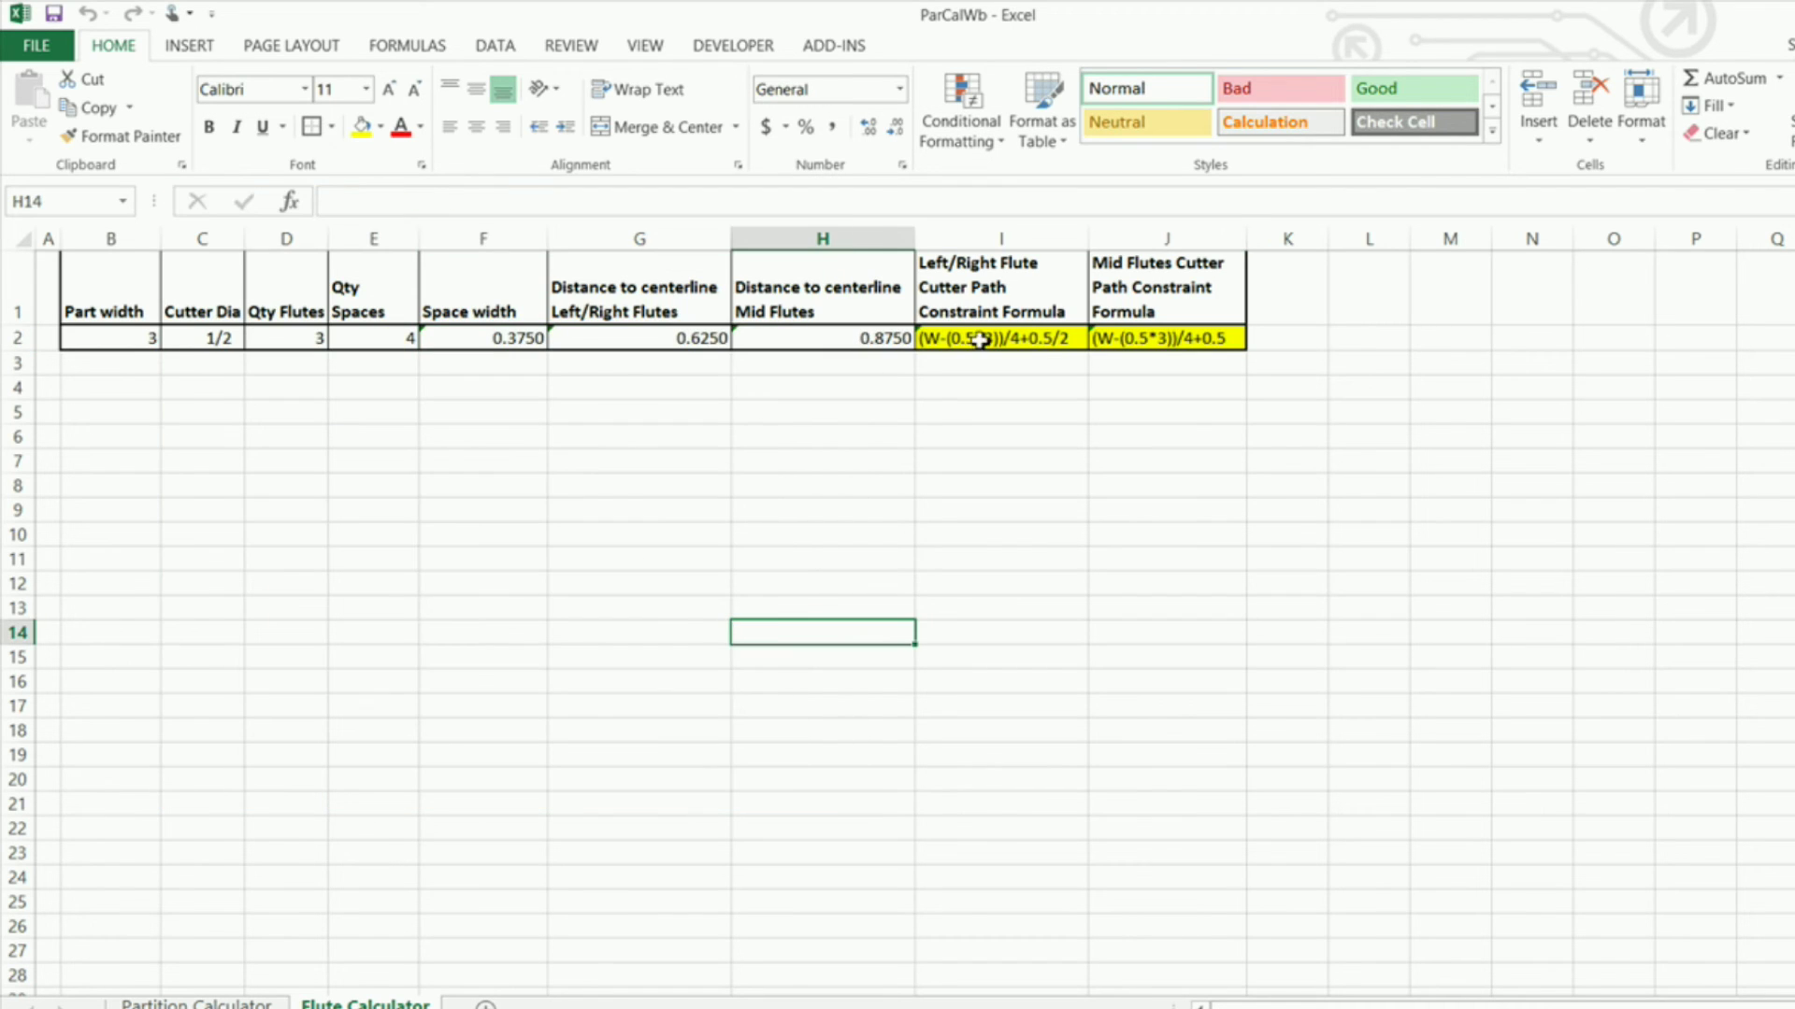
Inspect the formulas in H2, G2 and F2 and read the error warning on the space width cell
left_click(795, 338)
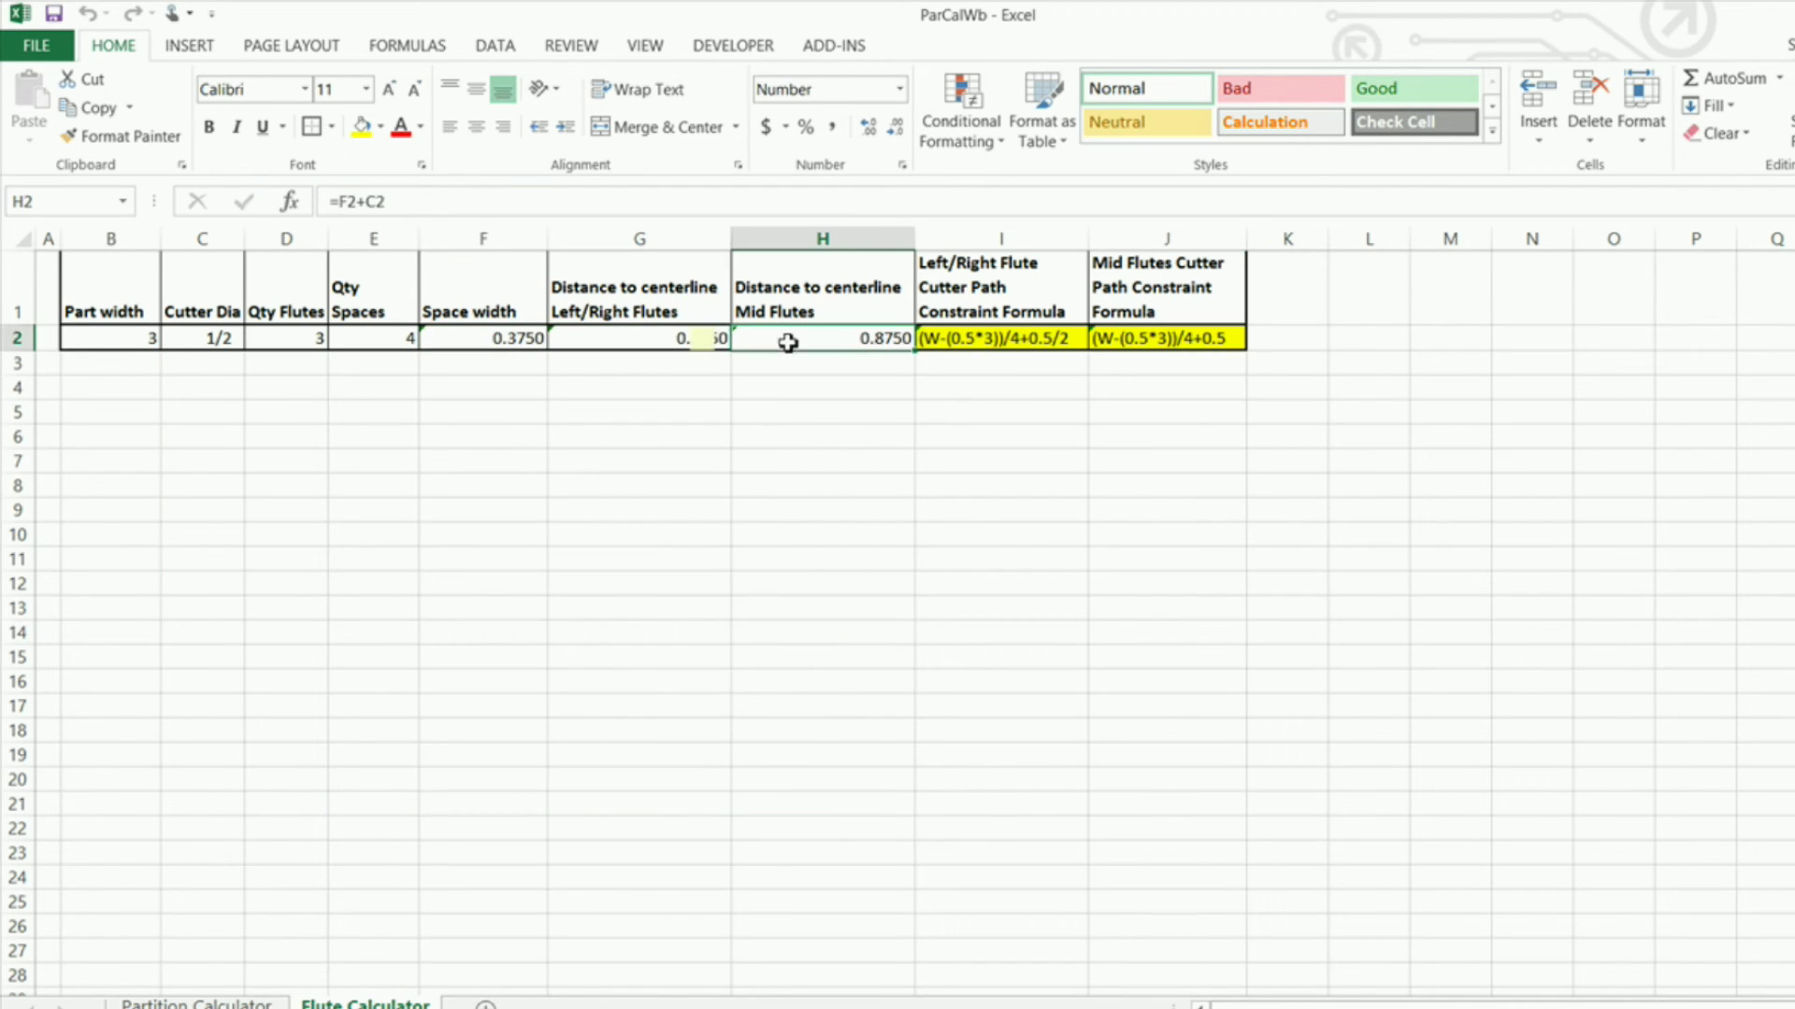
left_click(602, 339)
left_click(454, 339)
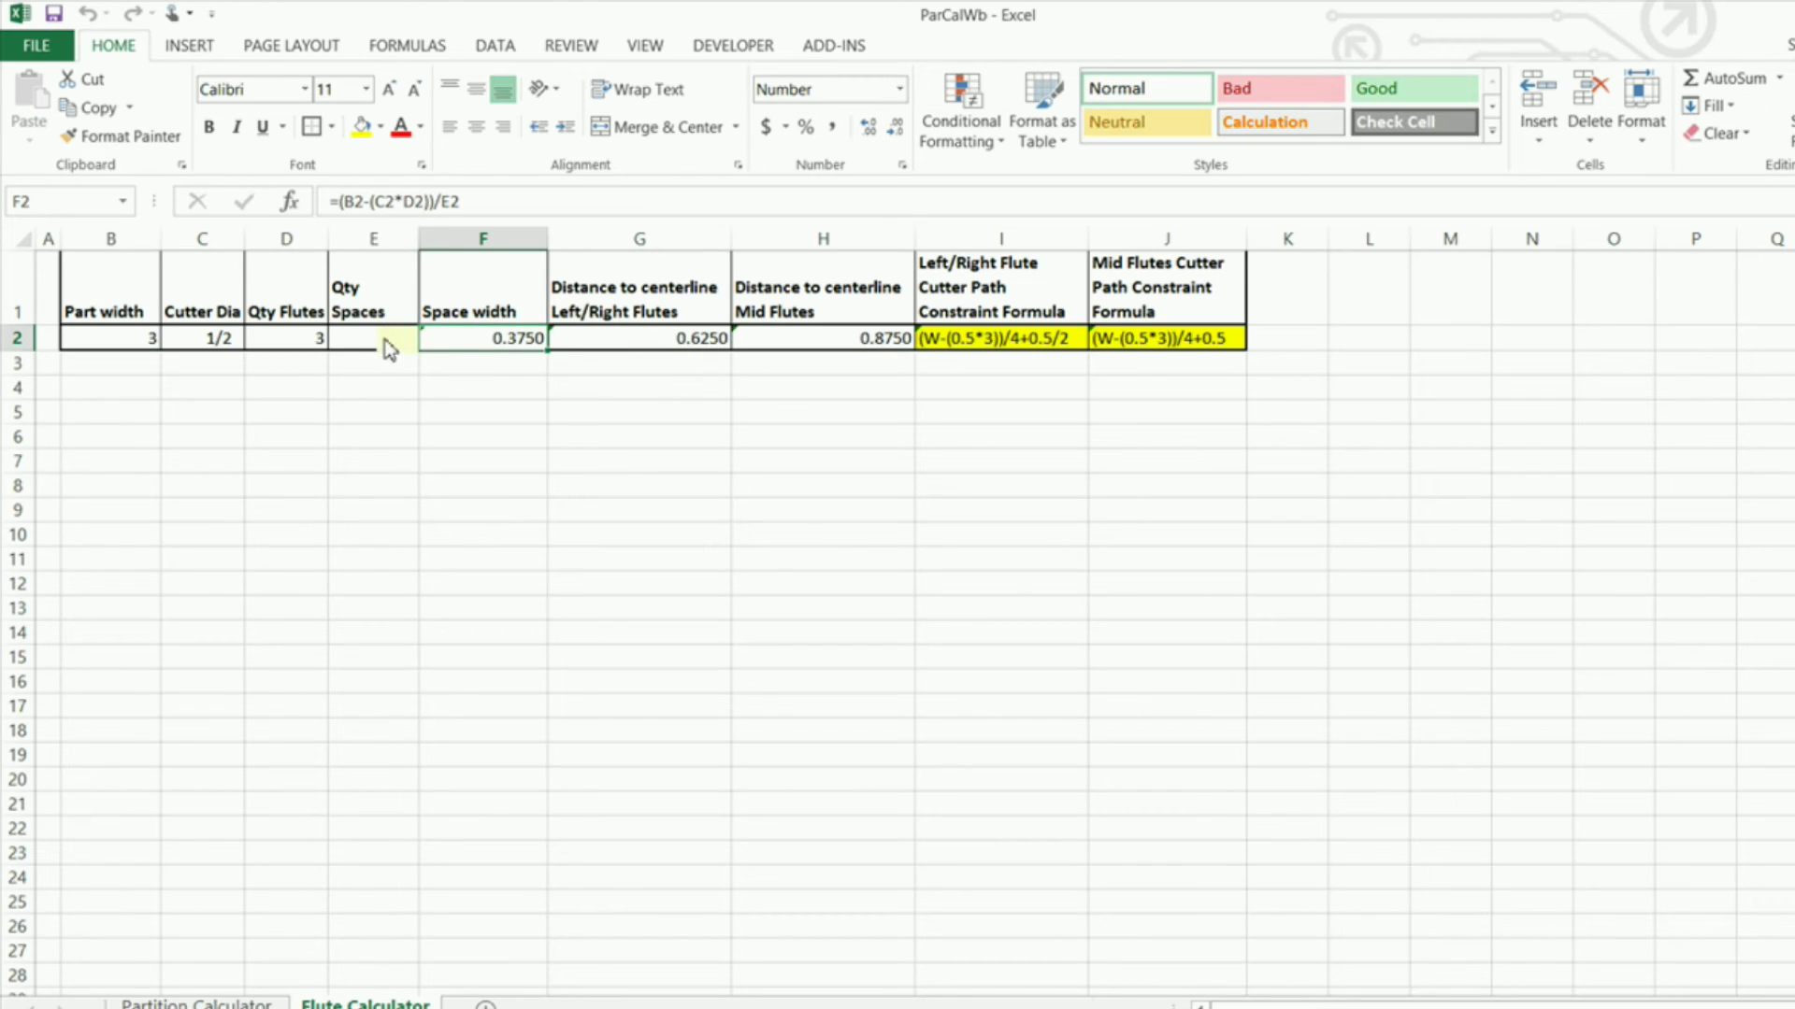
mouse_move(390, 349)
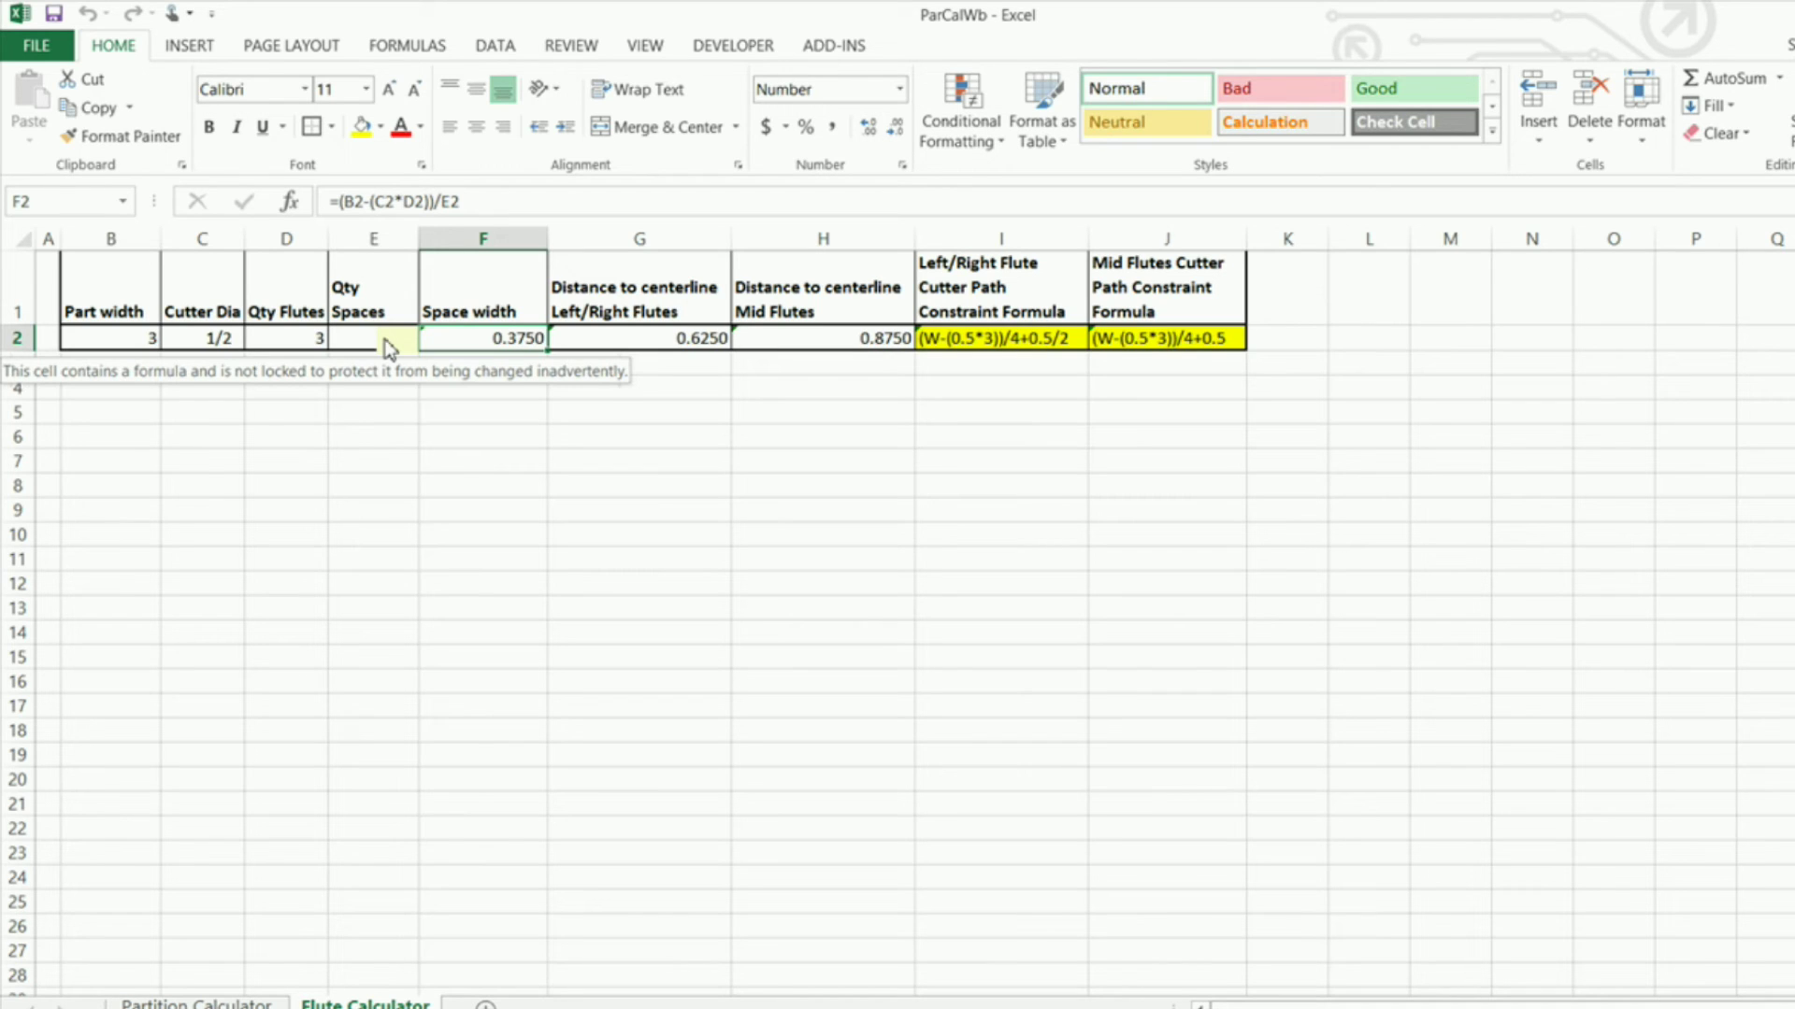
left_click(389, 350)
left_click(449, 462)
Lock the formula cells F2:J2 using the unprotected formula warning's Lock Cell option
left_click(485, 345)
left_click_drag(485, 345, 1134, 340)
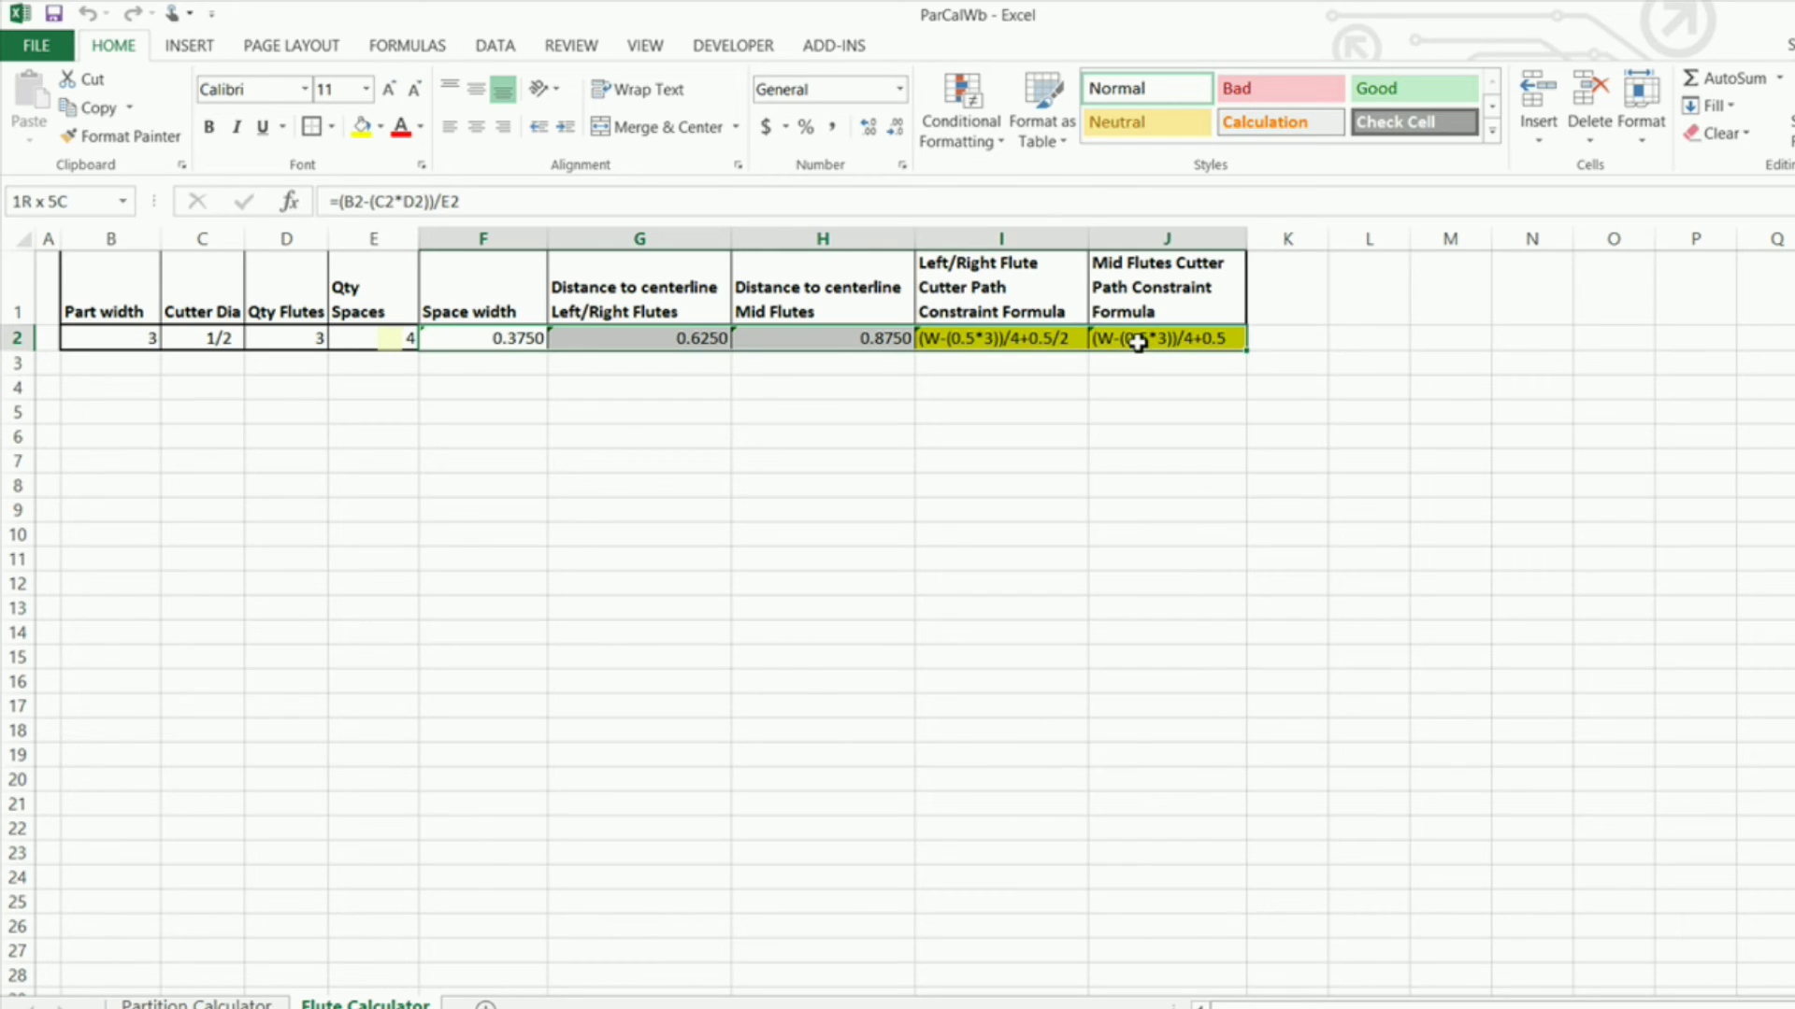
mouse_move(400, 348)
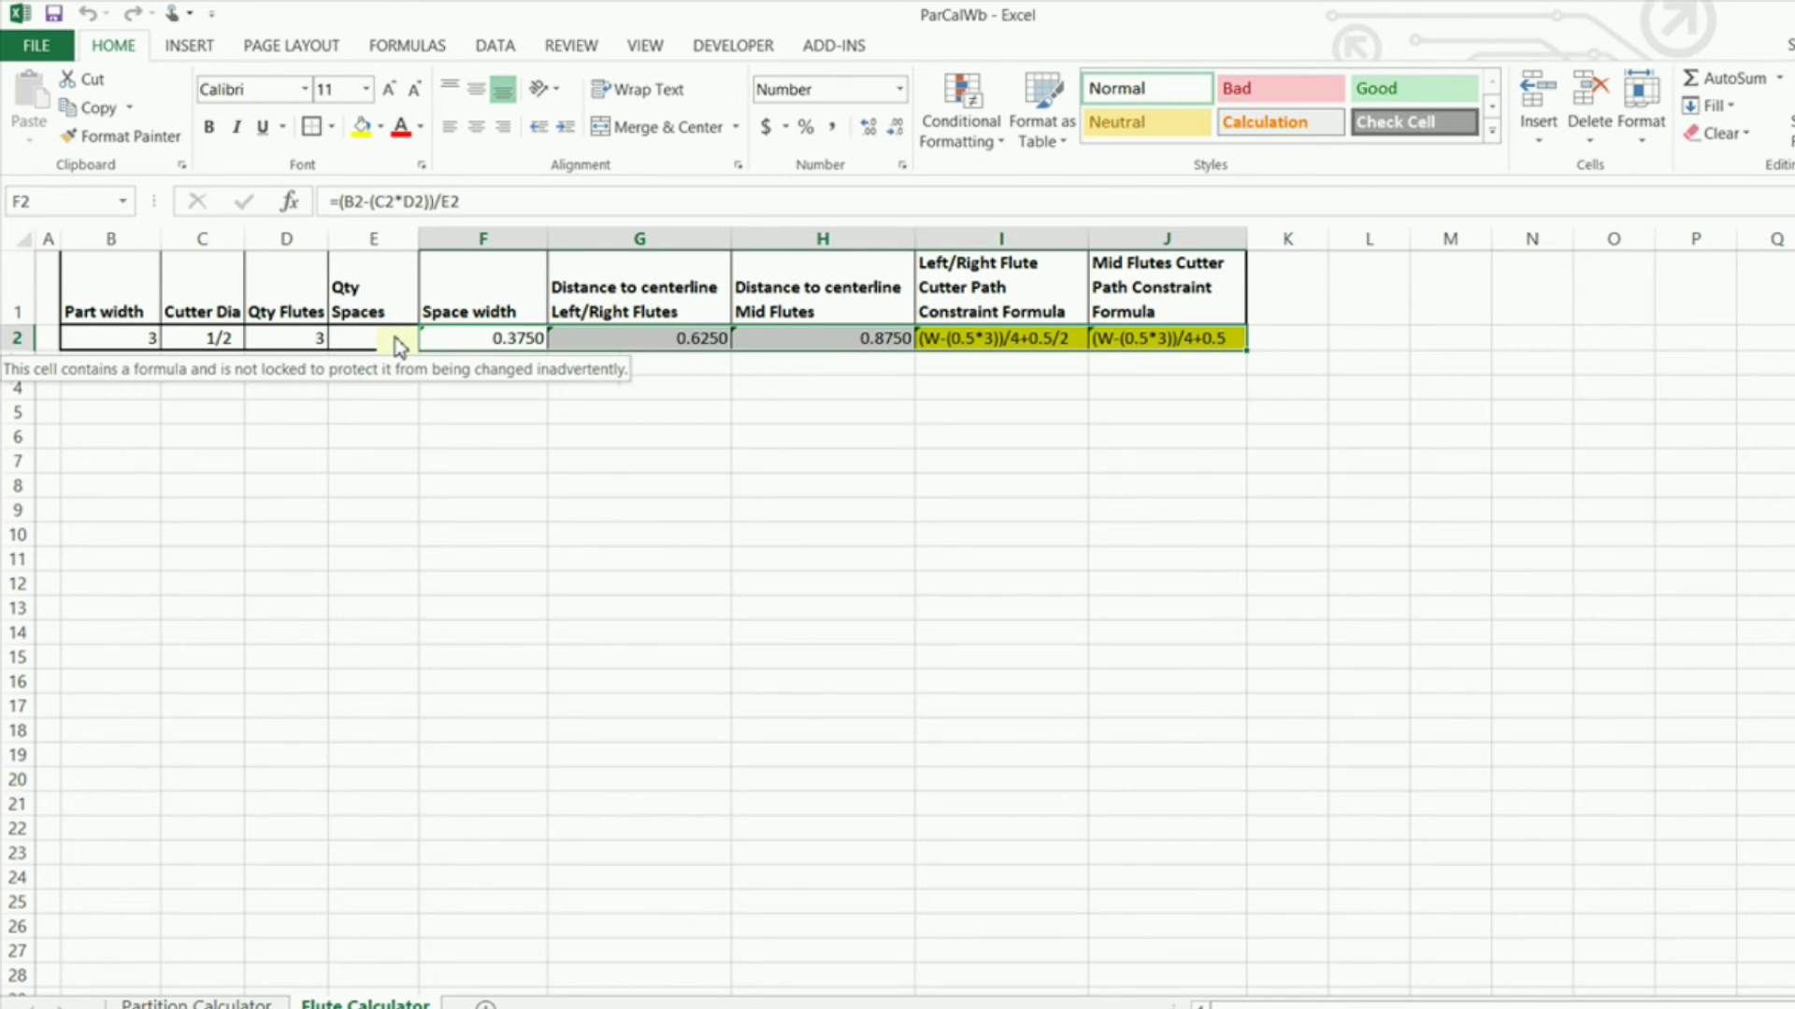
left_click(400, 348)
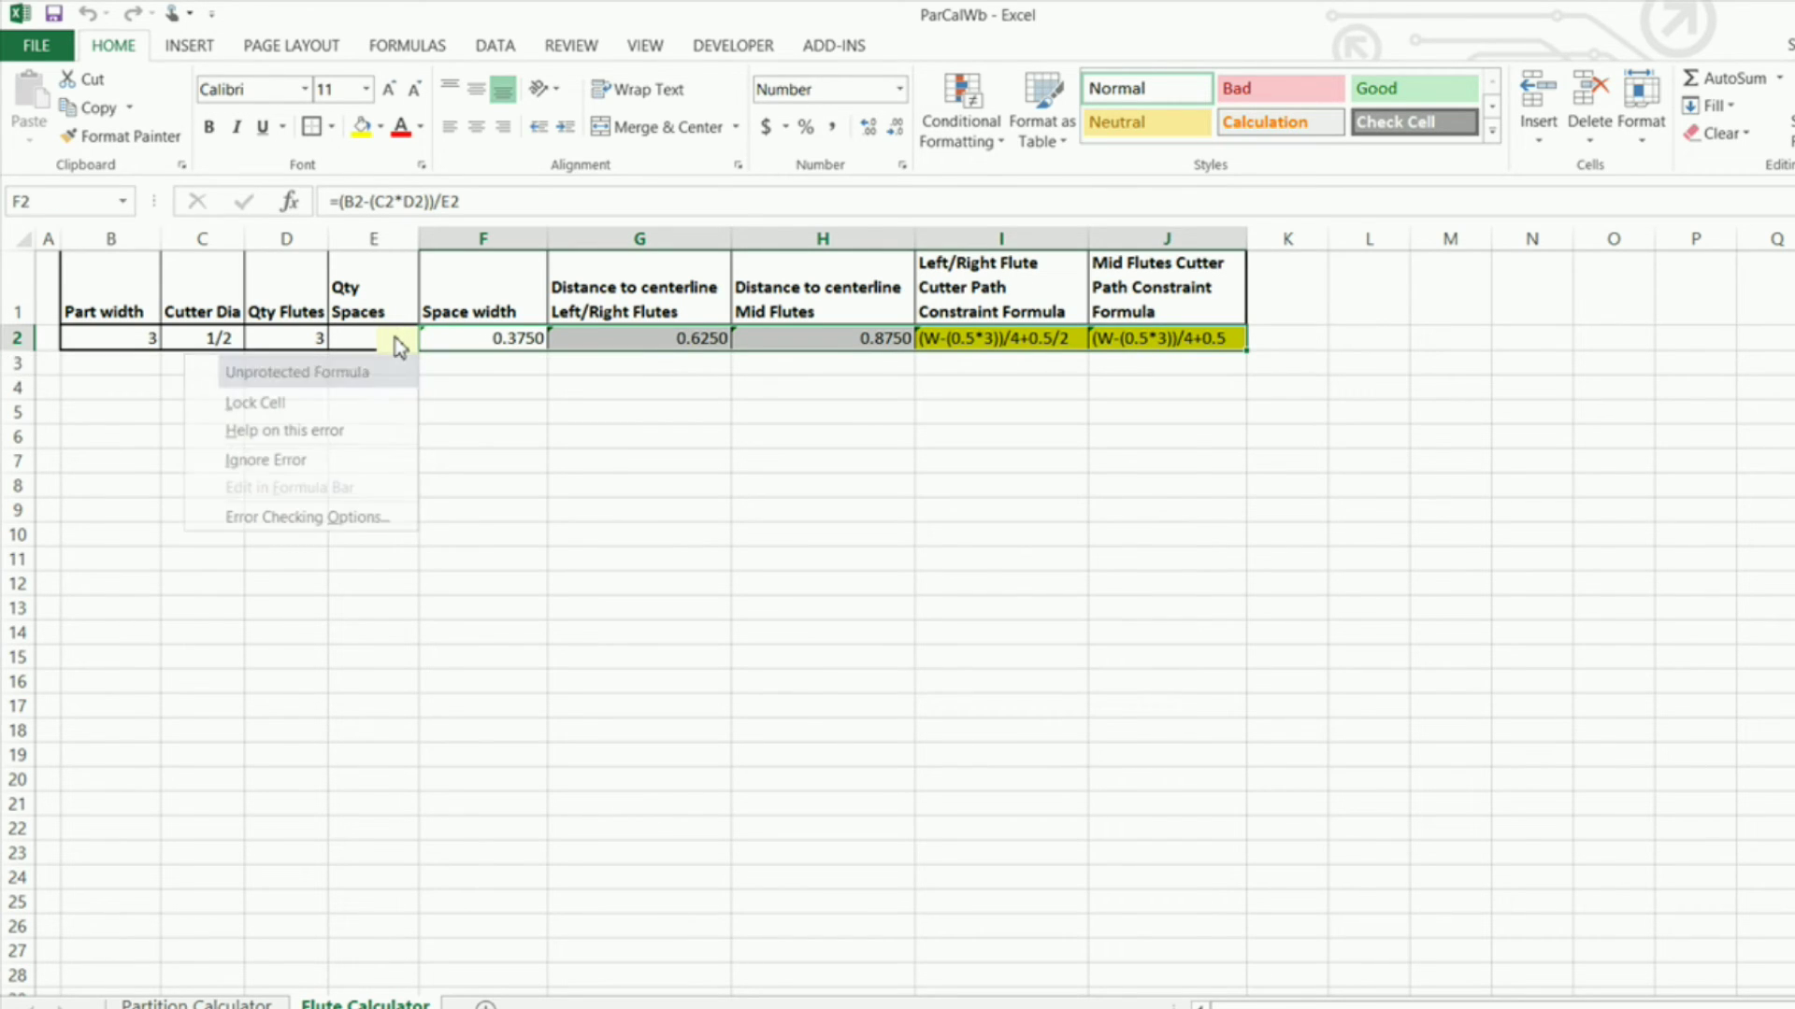
left_click(292, 410)
left_click(625, 494)
Unlock the input cells B2:E2 by turning off their Lock Cell setting
left_click_drag(131, 339, 369, 334)
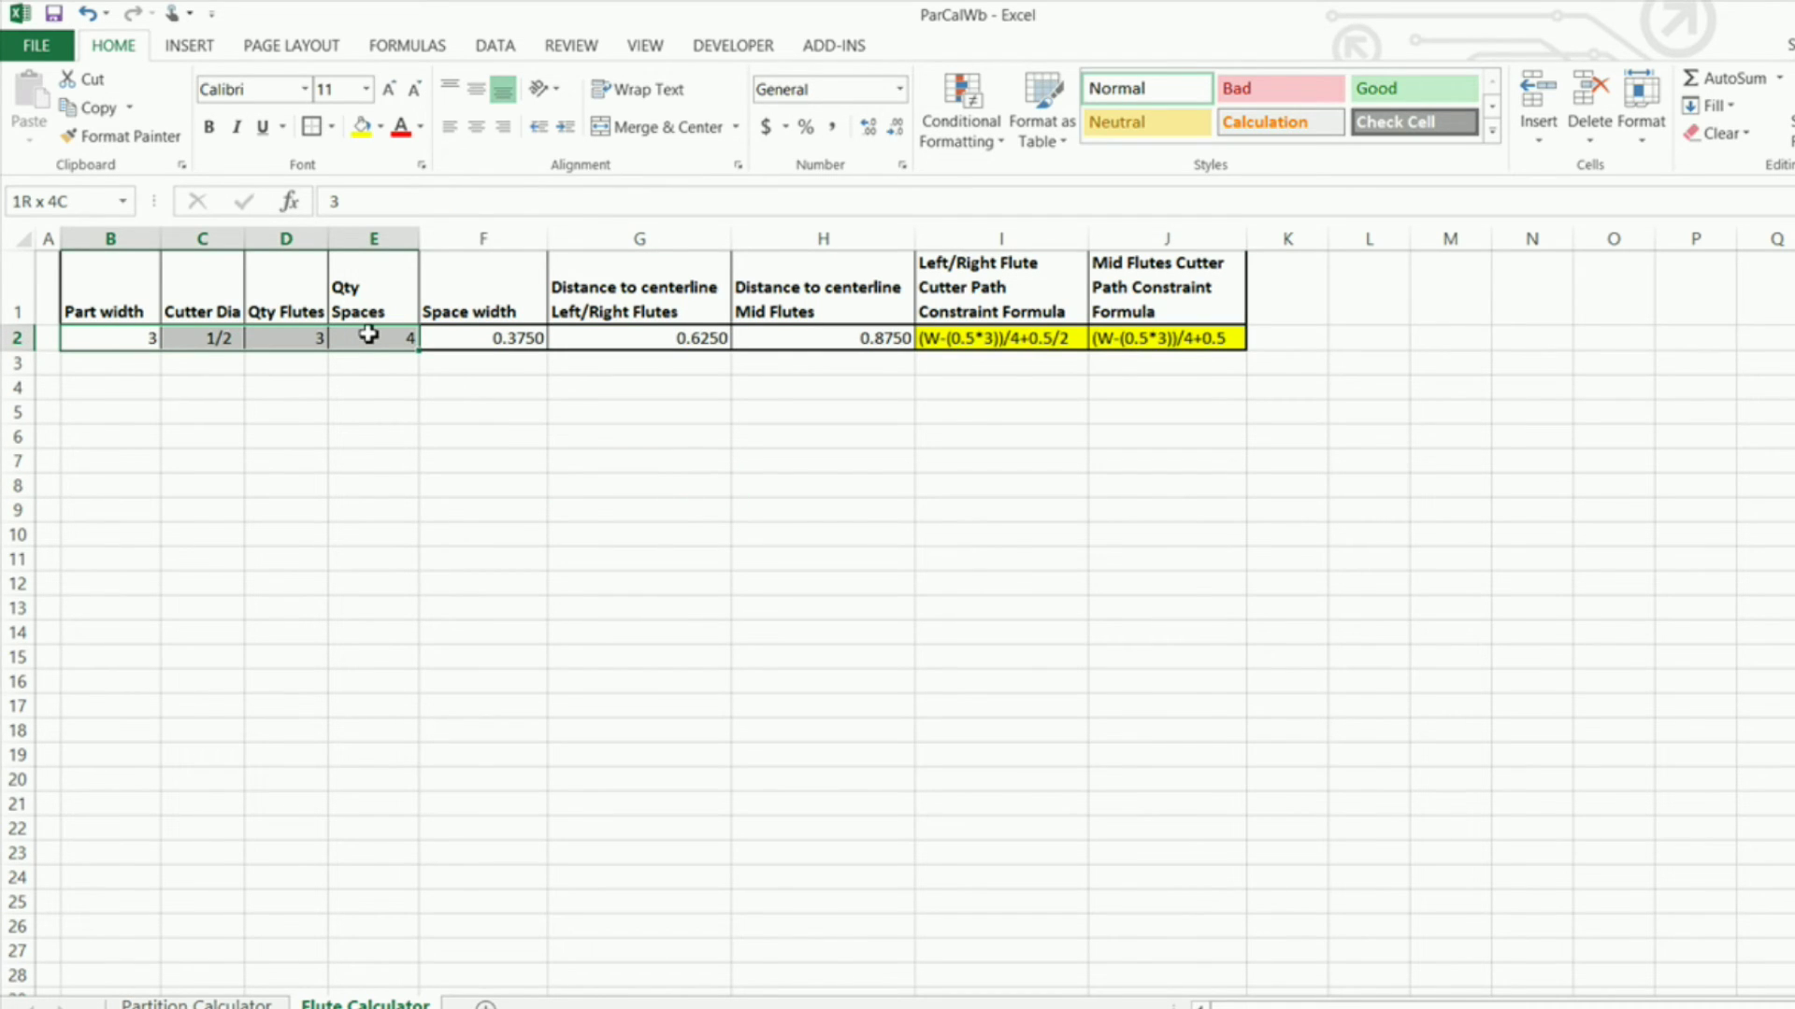
right_click(209, 339)
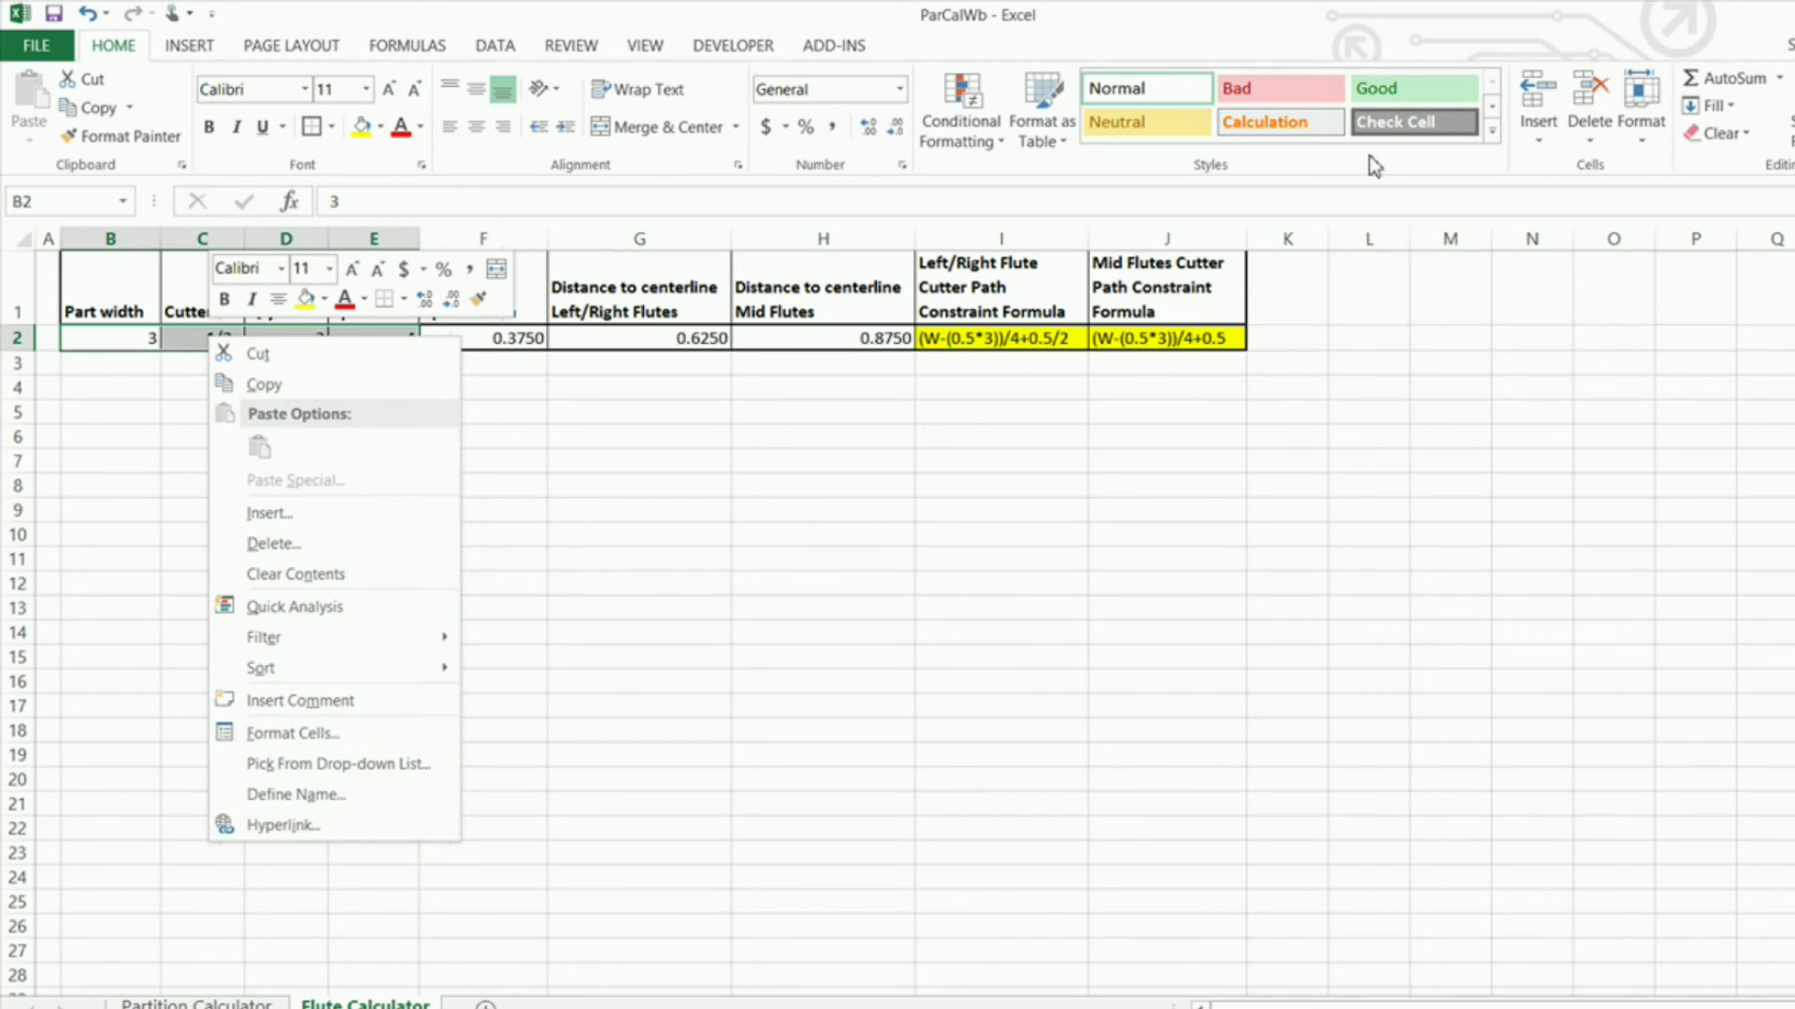
left_click(1640, 126)
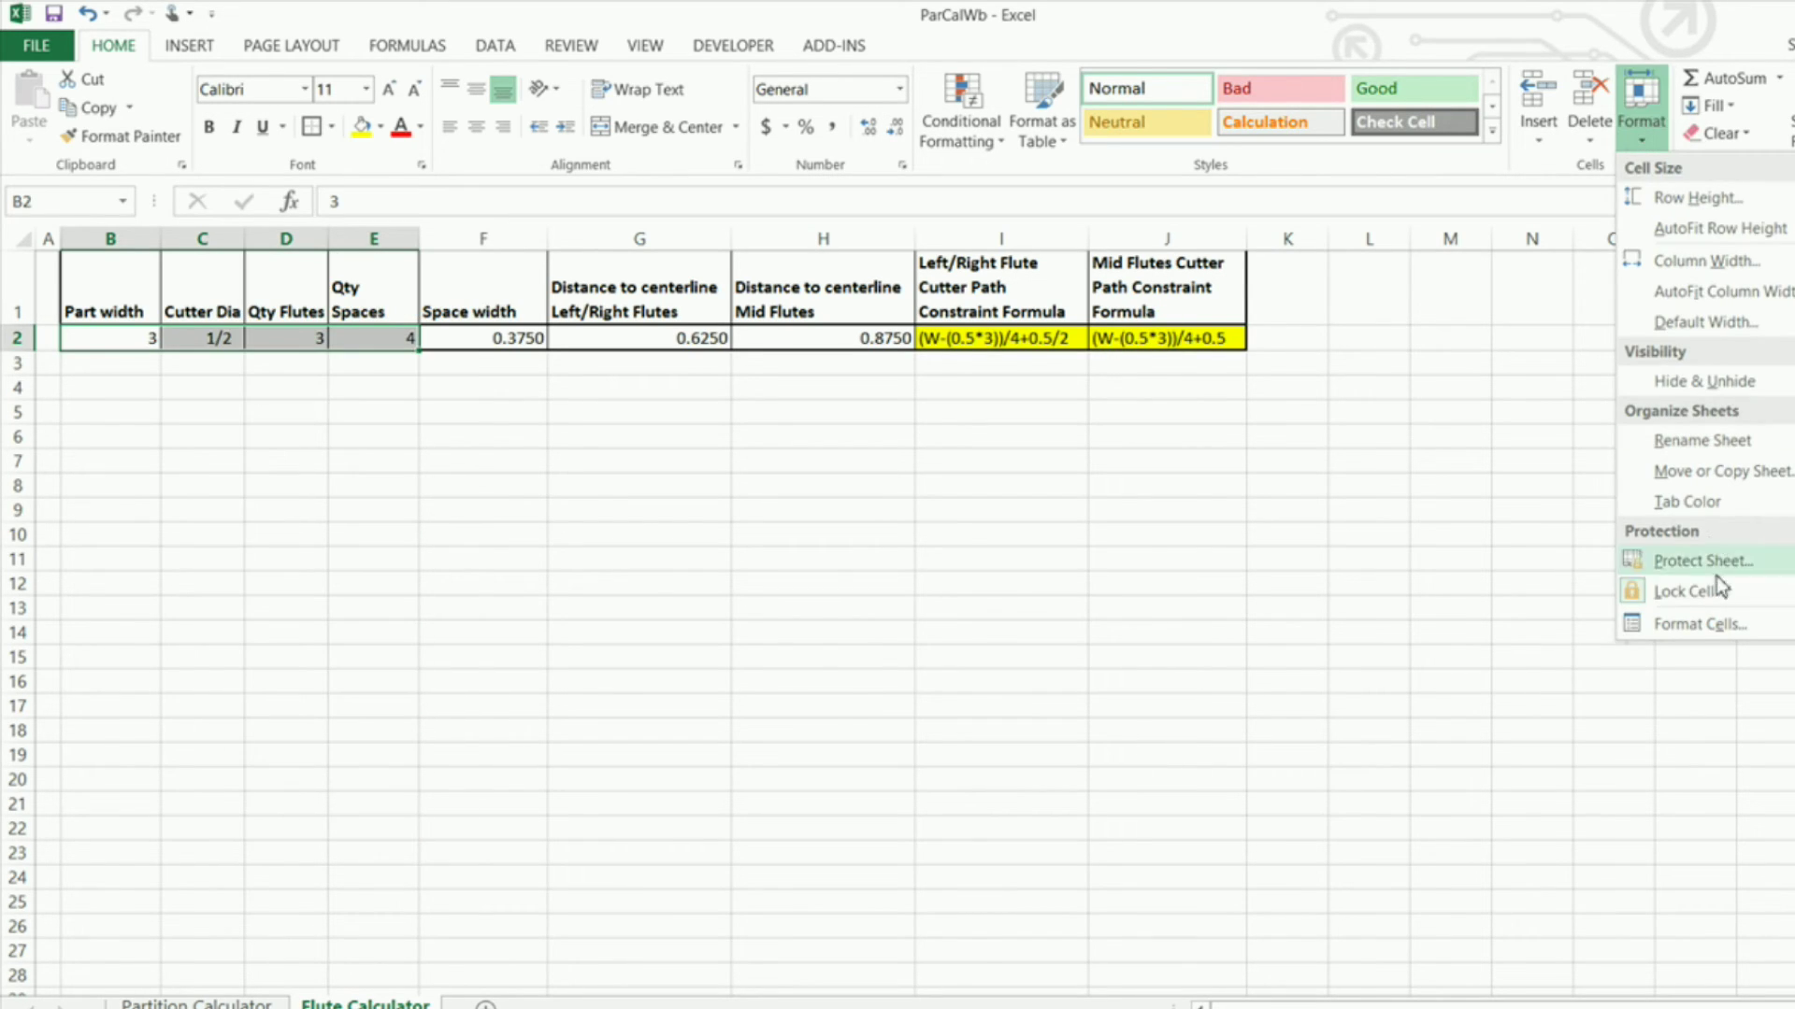
left_click(1686, 594)
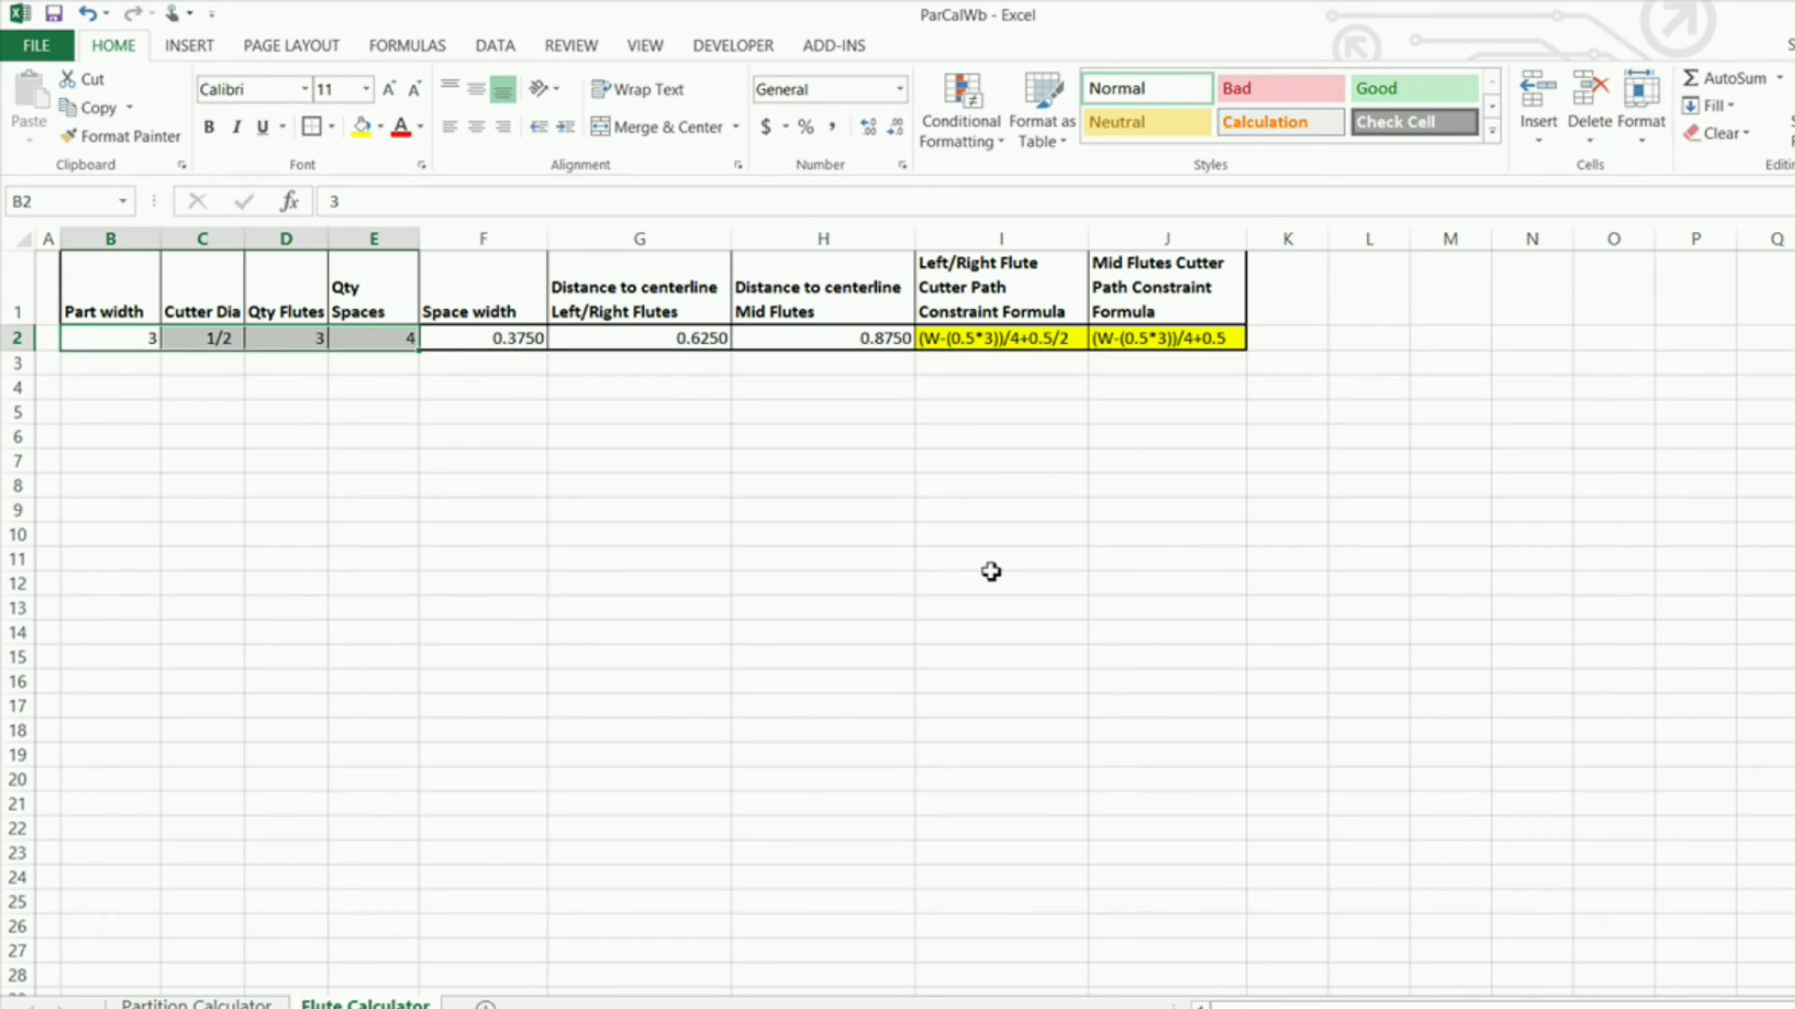
left_click(219, 418)
Review the alignment and number format settings of the input cells B2:E2 without changing them
left_click_drag(137, 339, 392, 336)
right_click(142, 337)
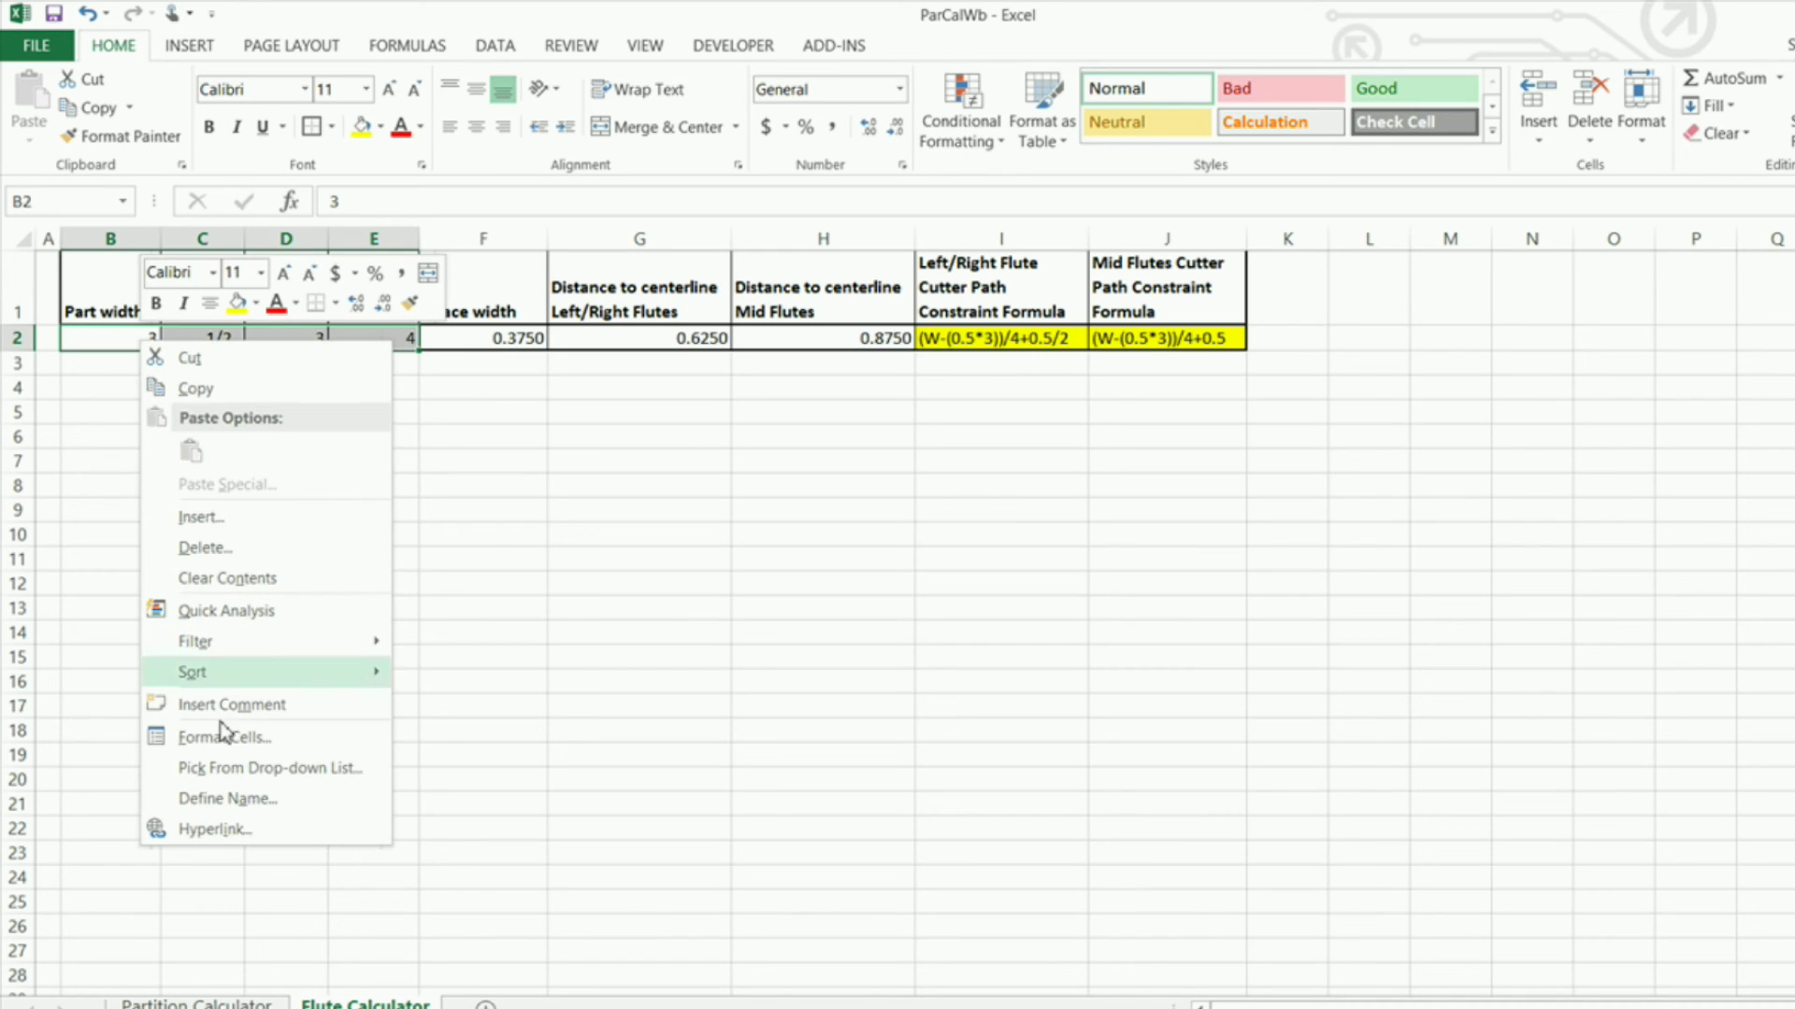
left_click(277, 741)
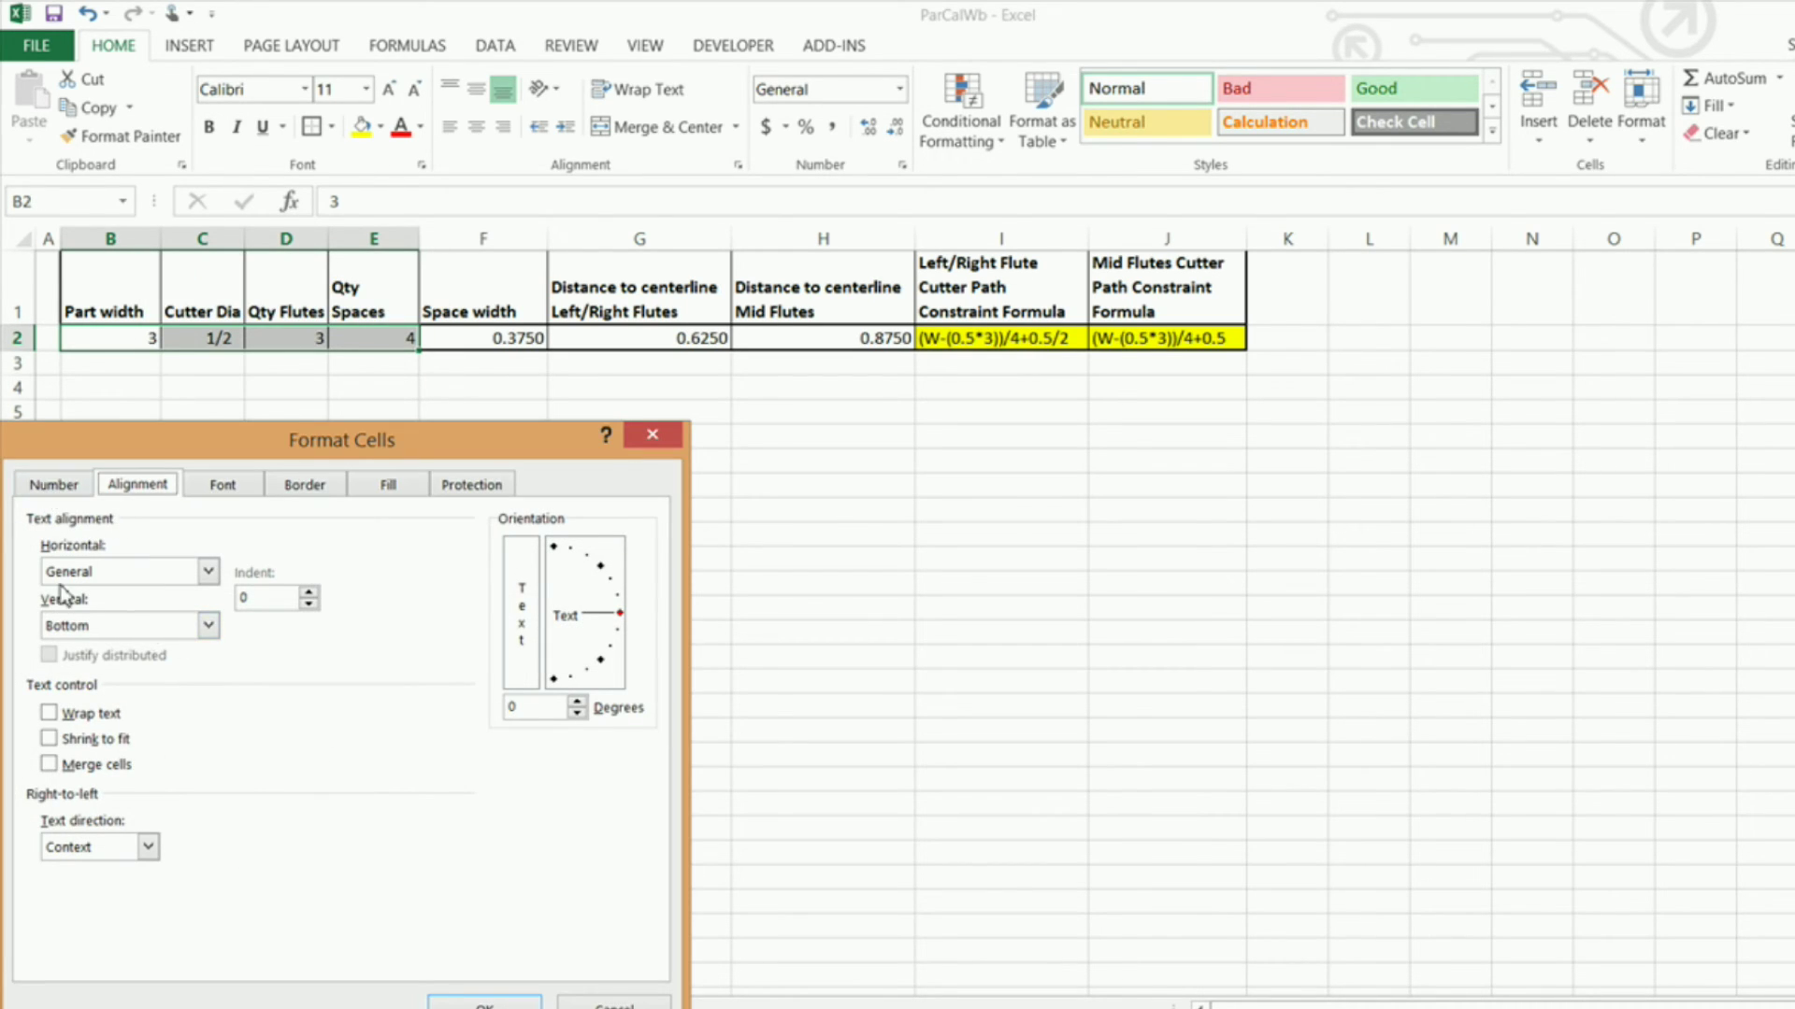
left_click(80, 492)
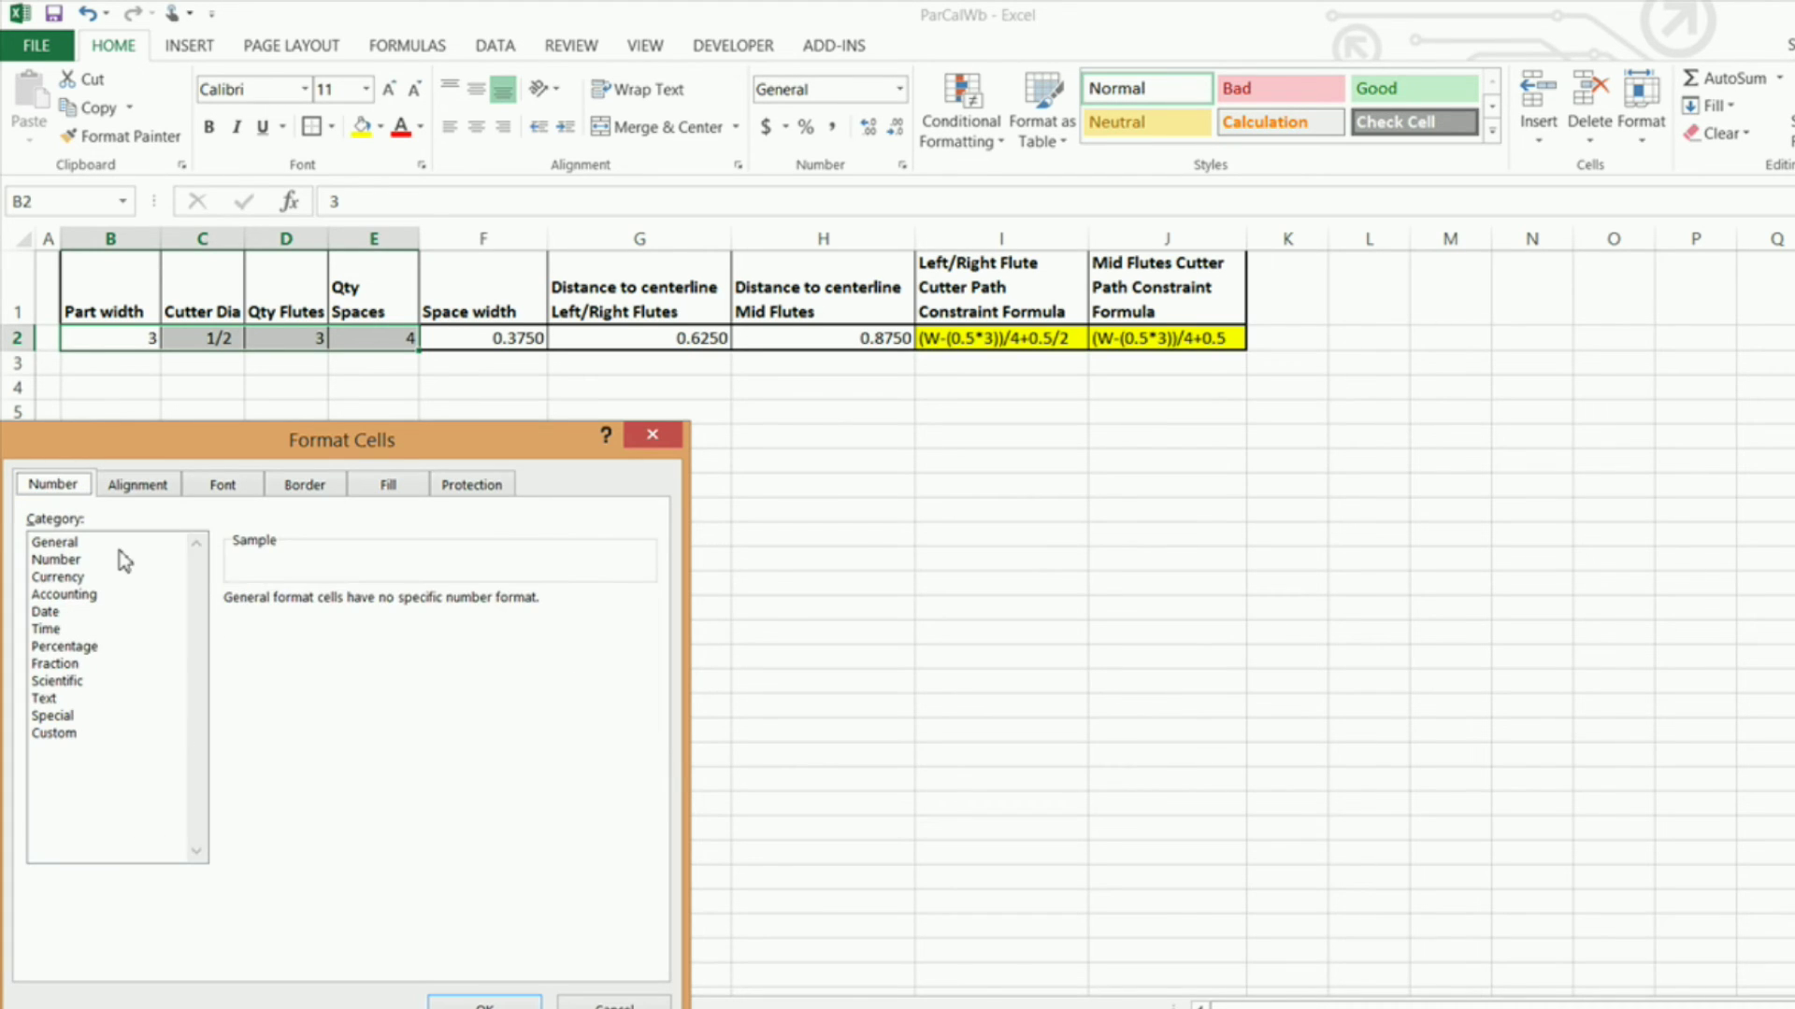
left_click(669, 443)
right_click(119, 338)
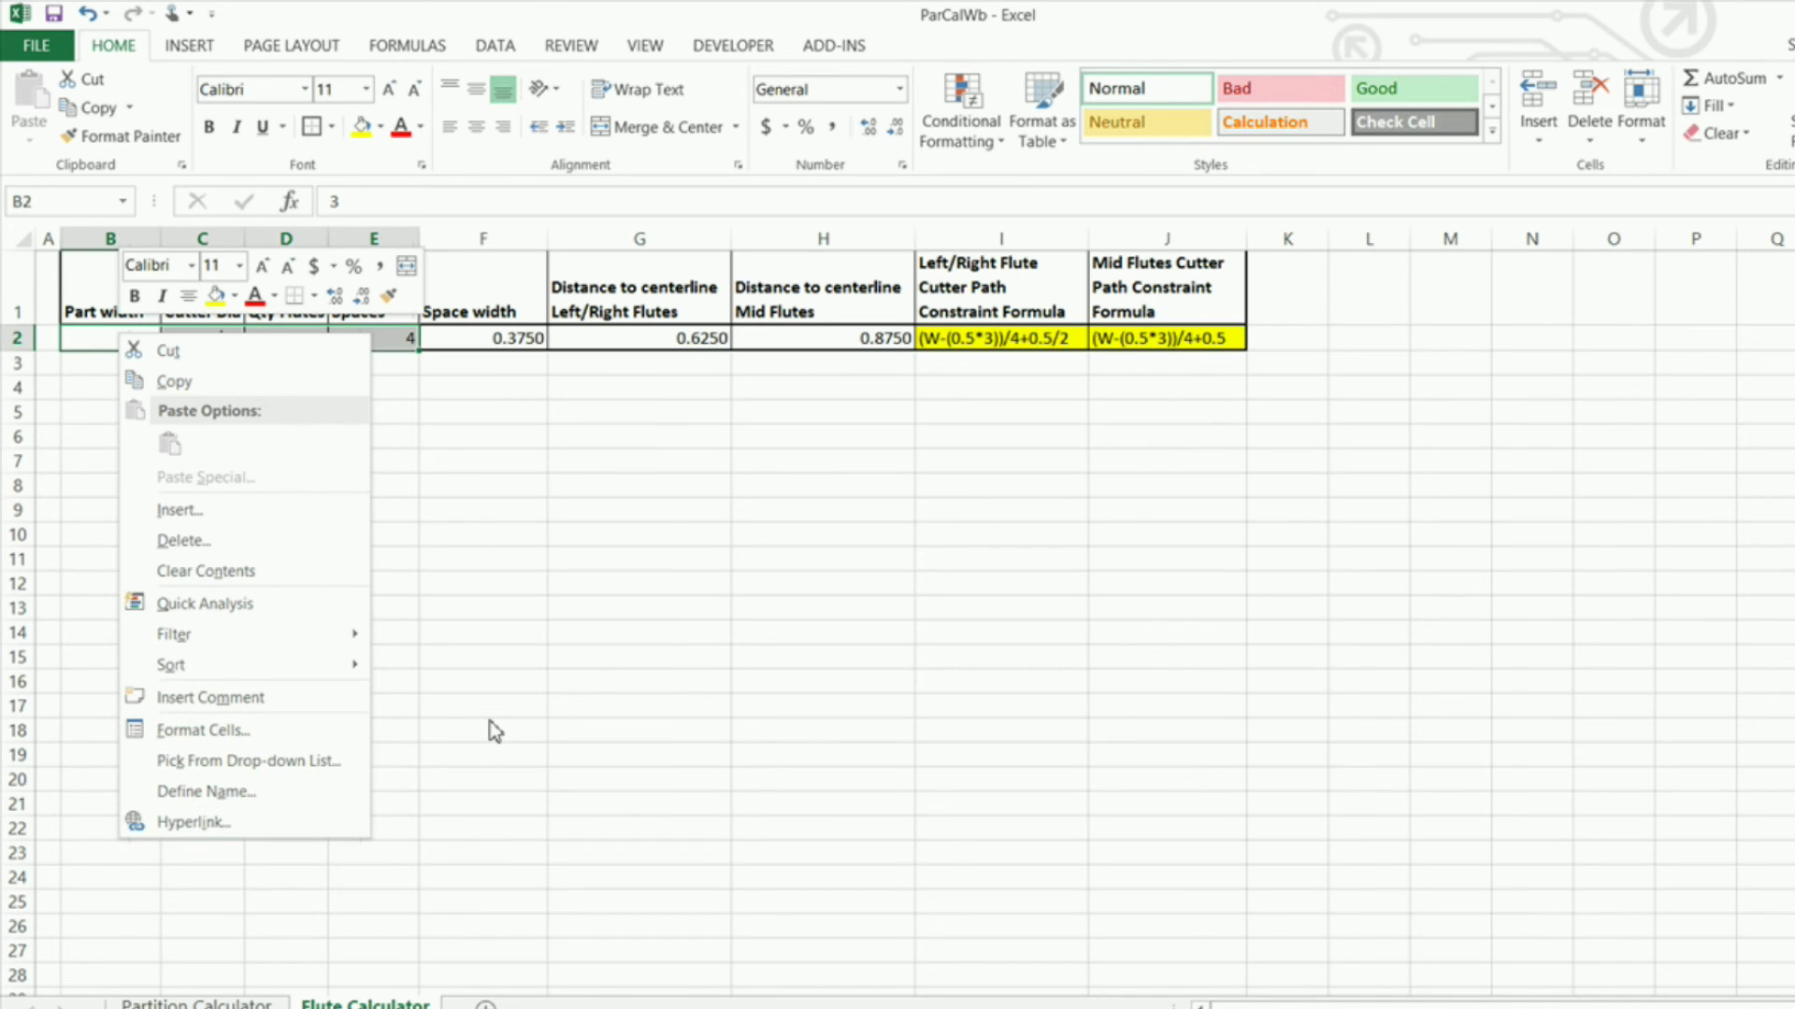
key("Escape")
left_click(440, 371)
left_click(240, 385)
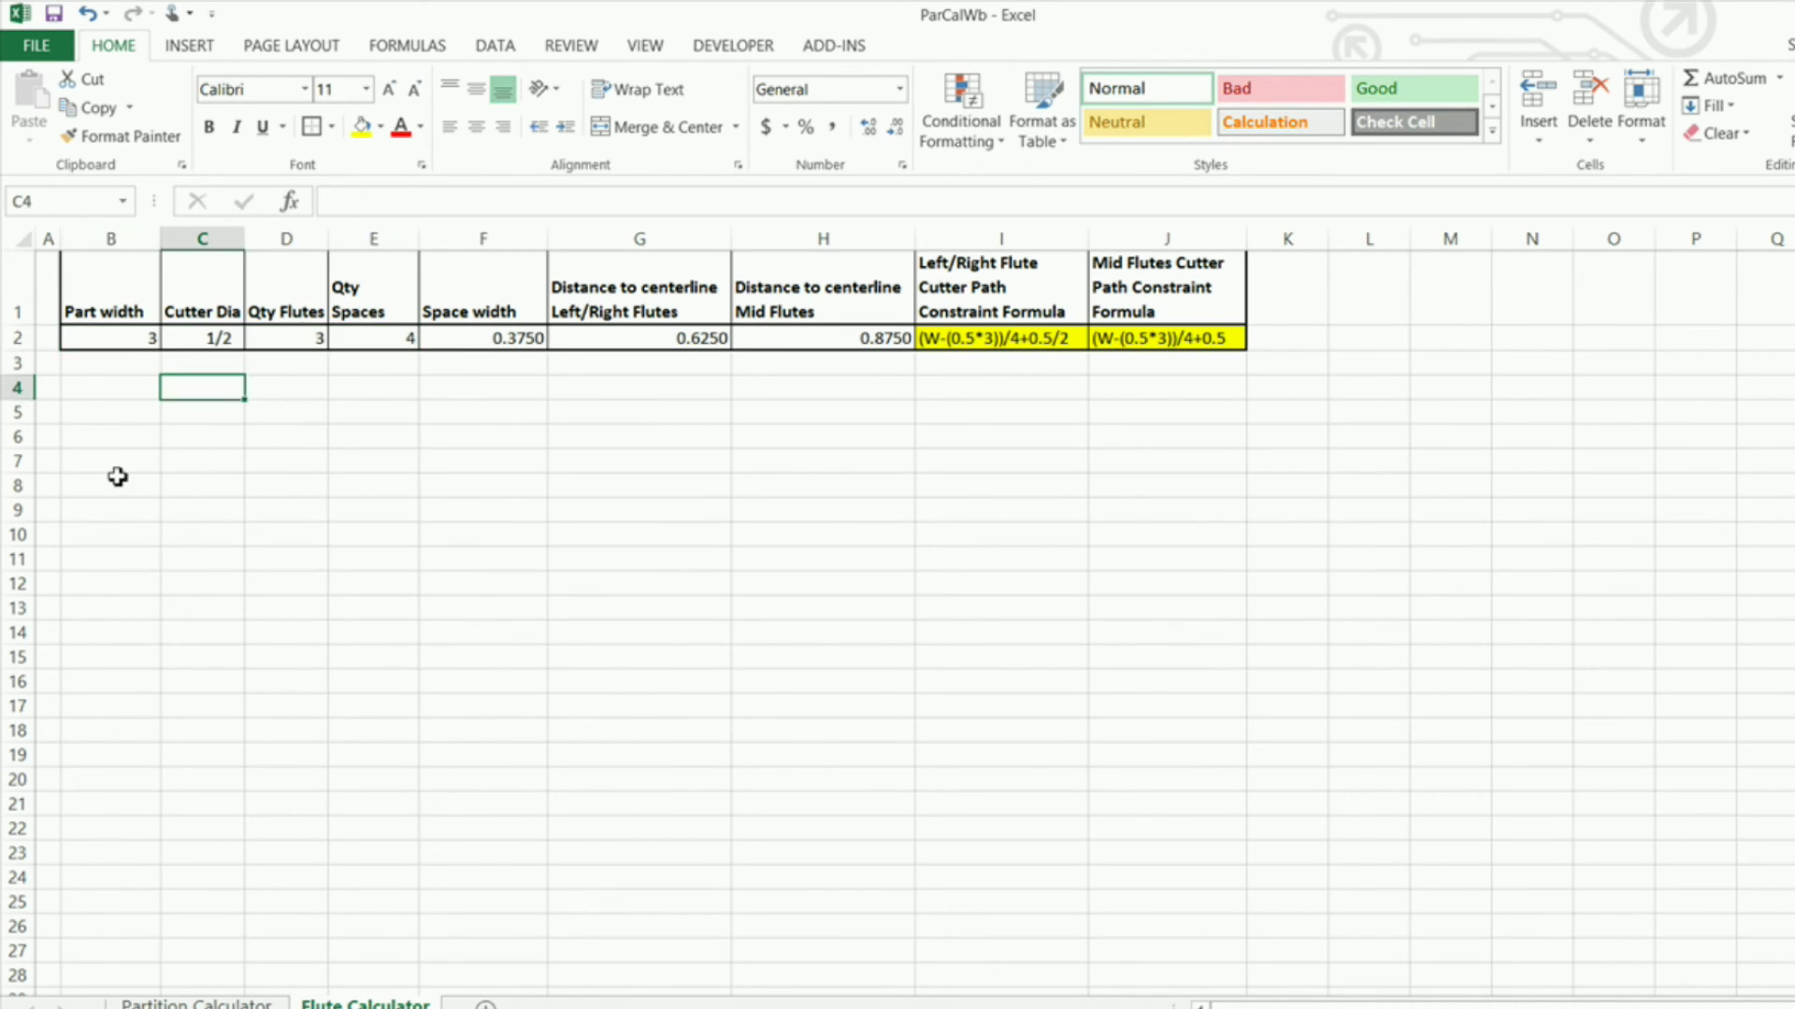
left_click(117, 476)
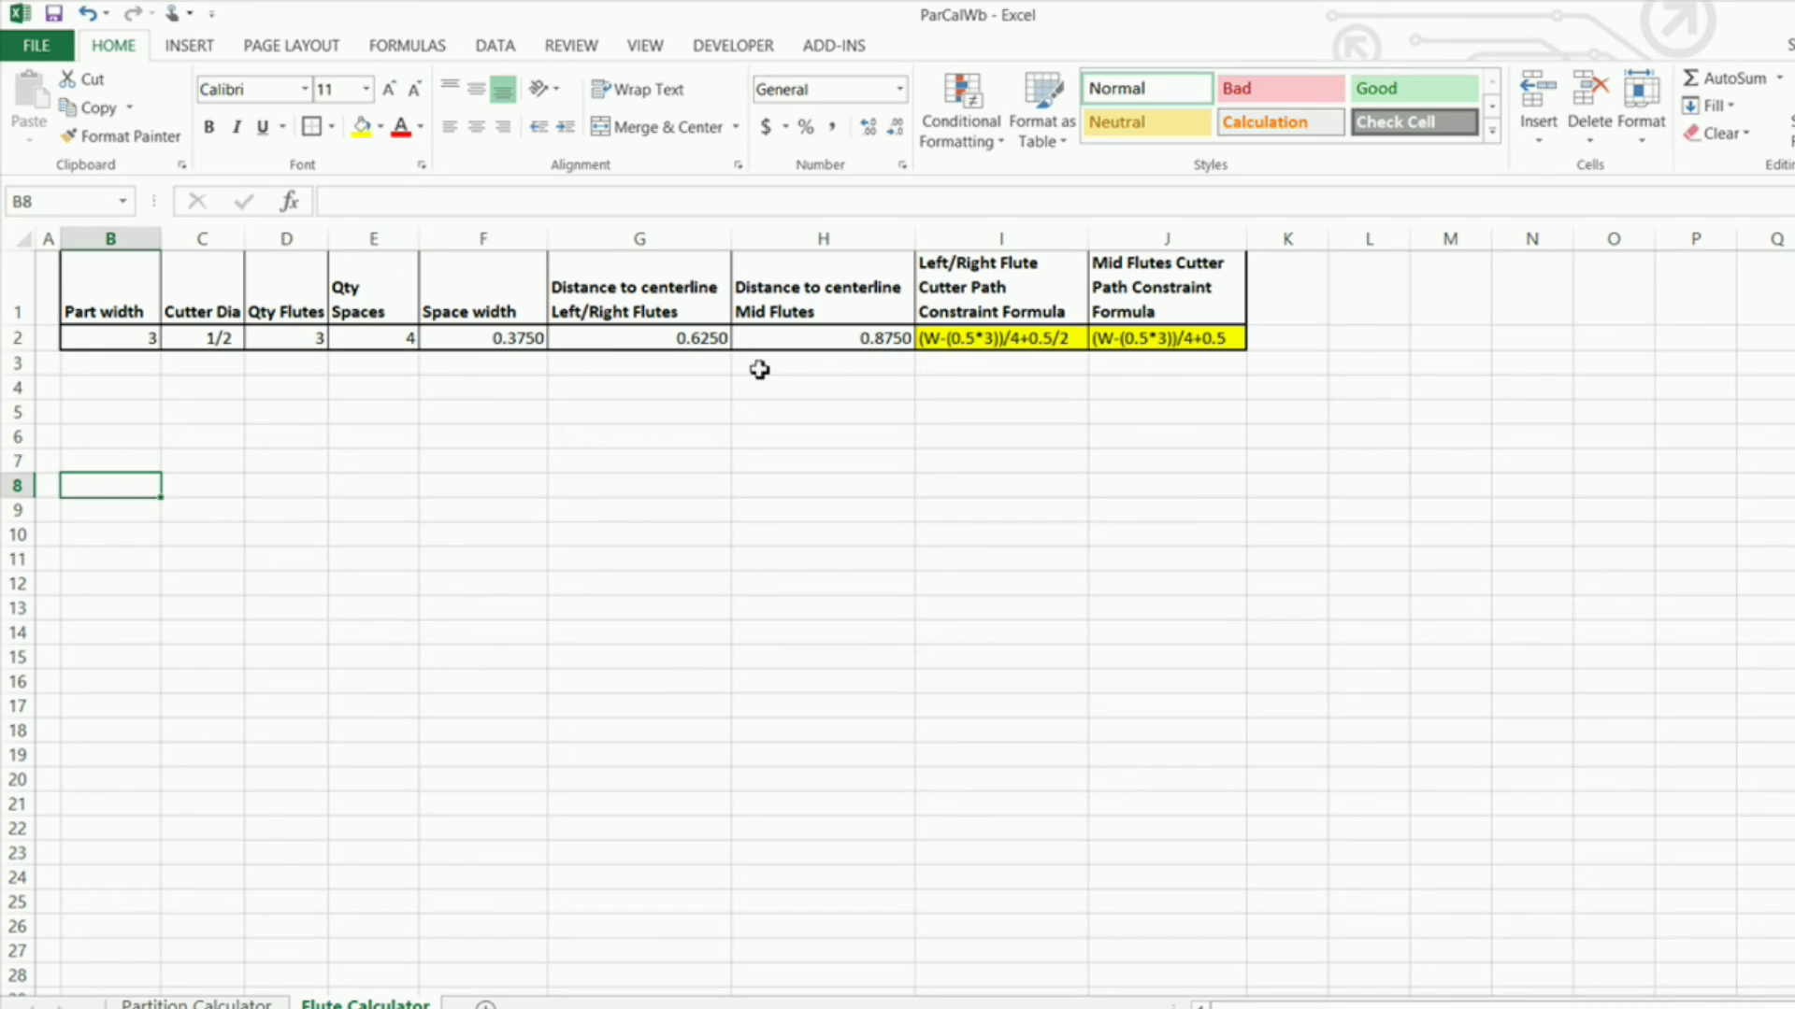
Protect the sheet without a password, allowing only selection of locked and unlocked cells
left_click(1639, 135)
left_click(1668, 561)
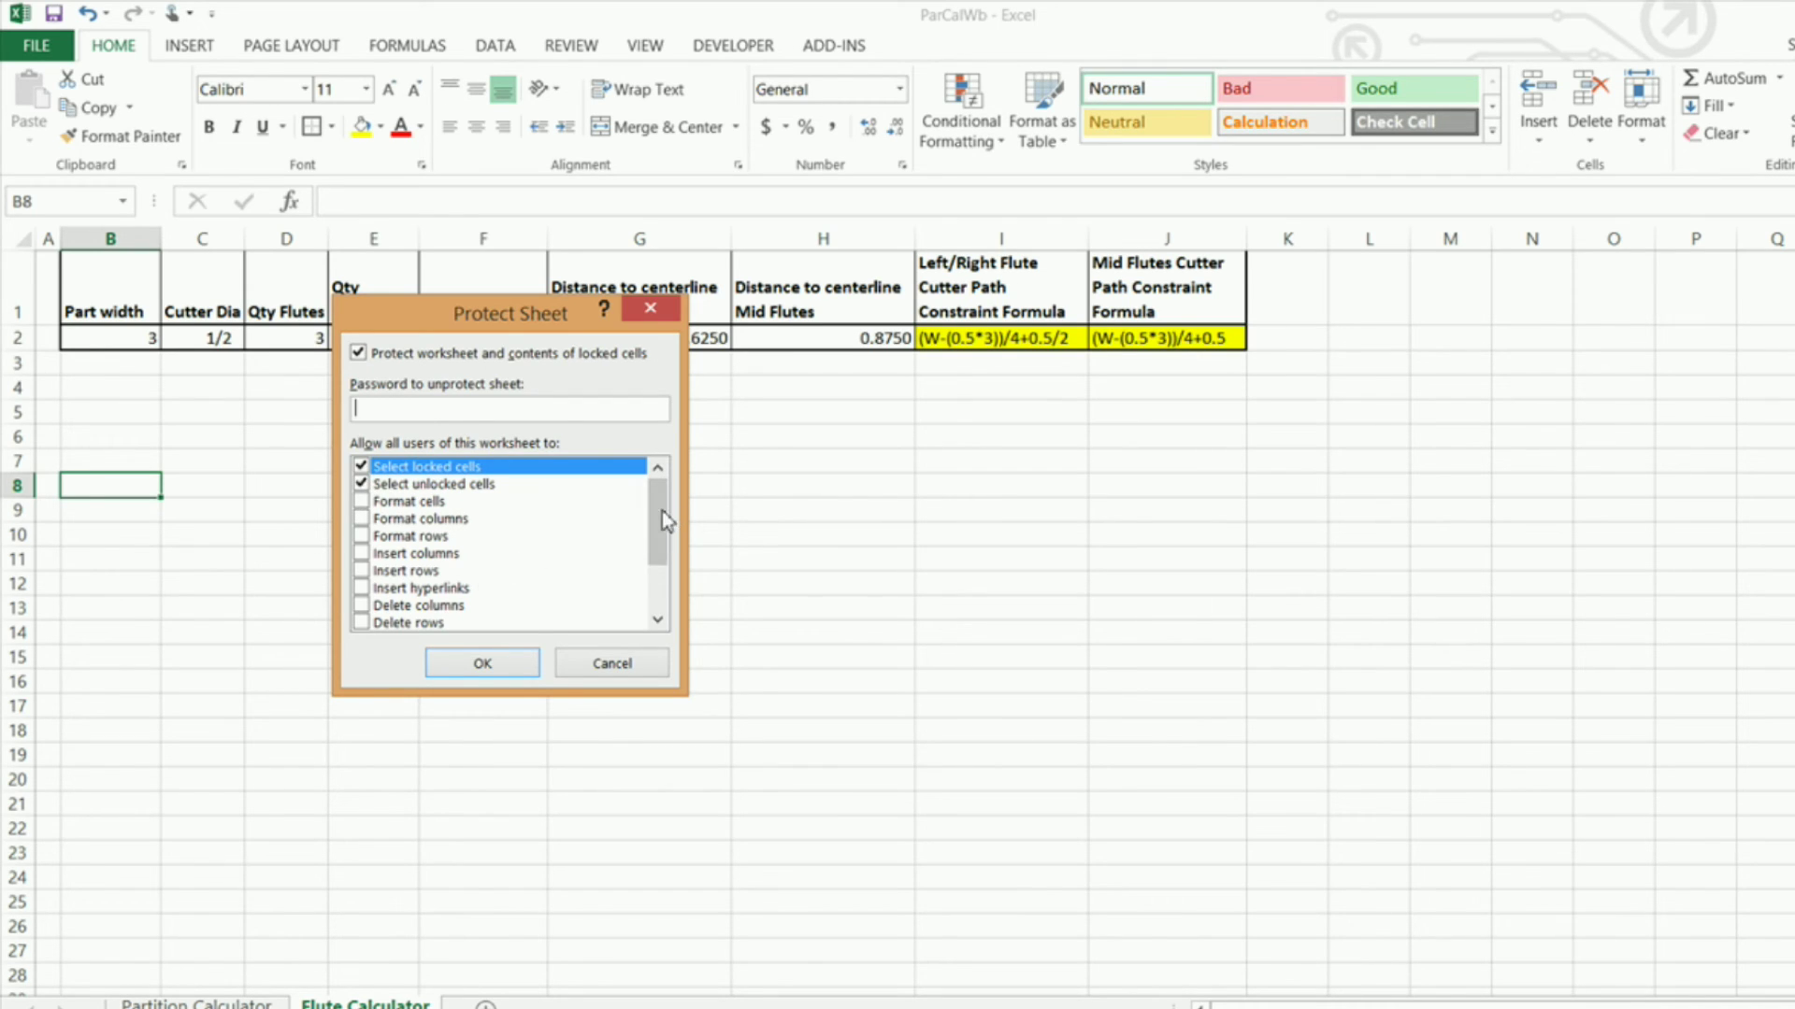
left_click_drag(669, 522, 665, 572)
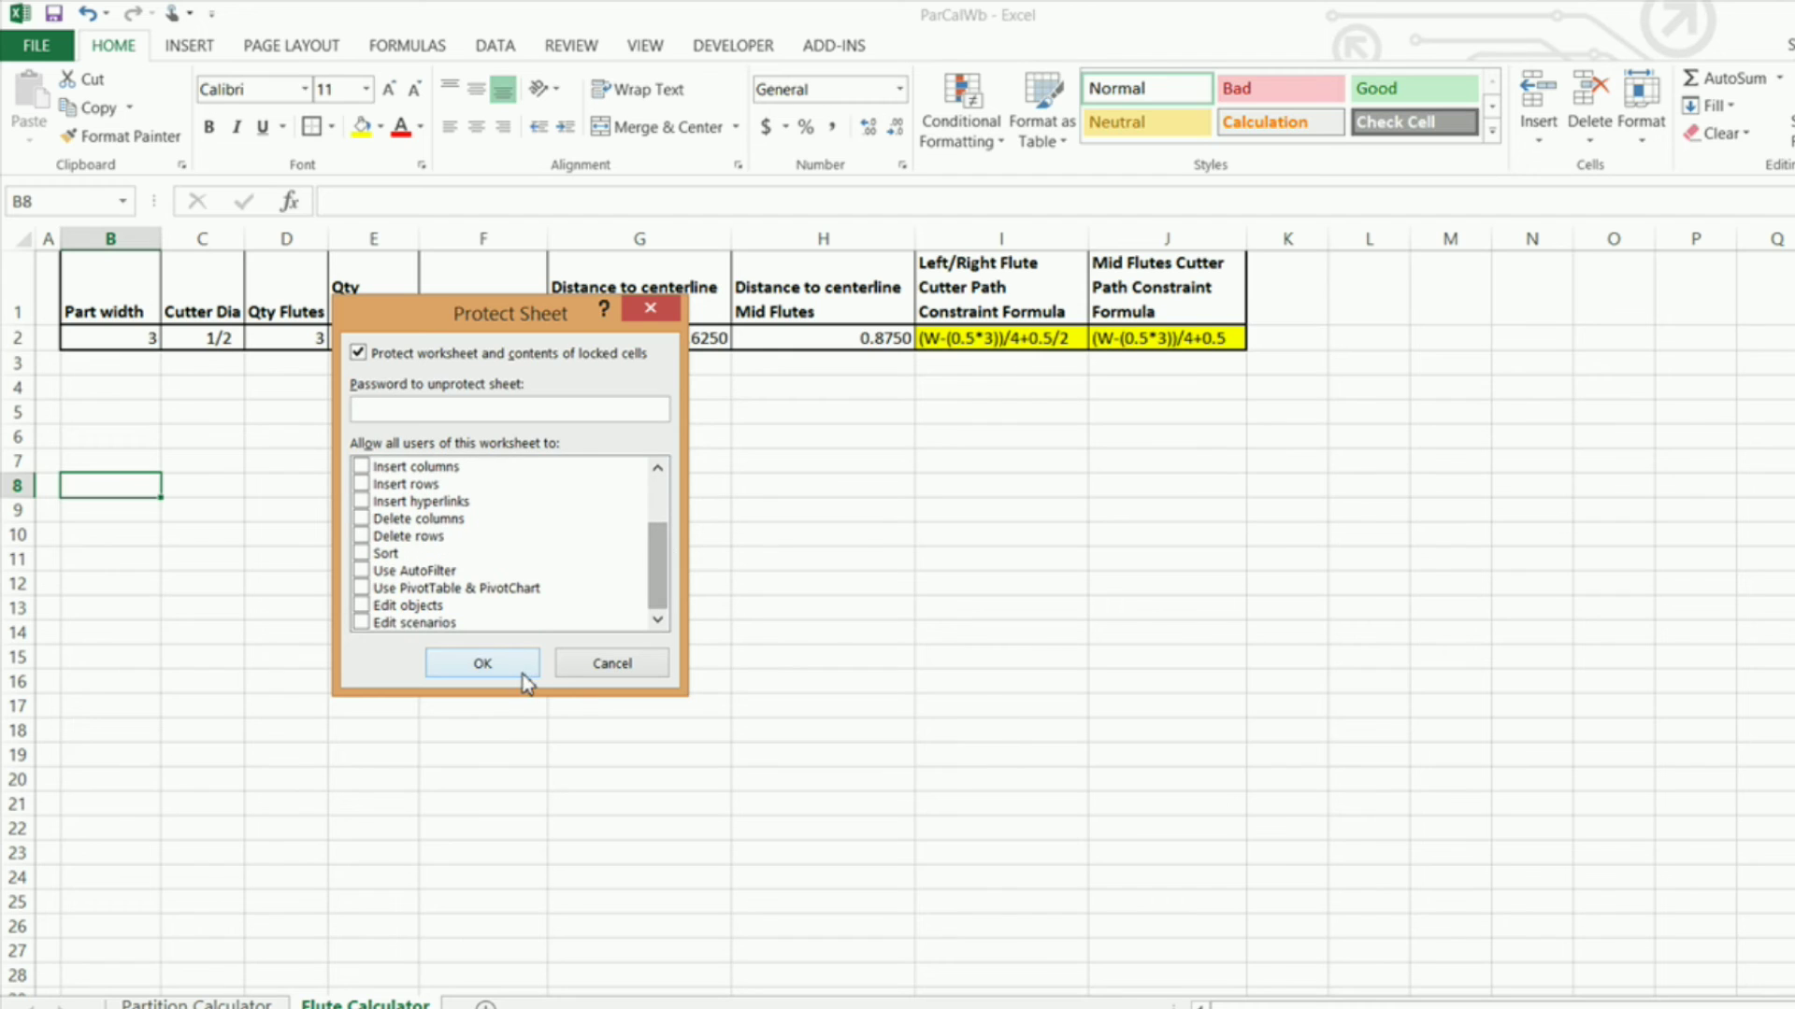
left_click(484, 663)
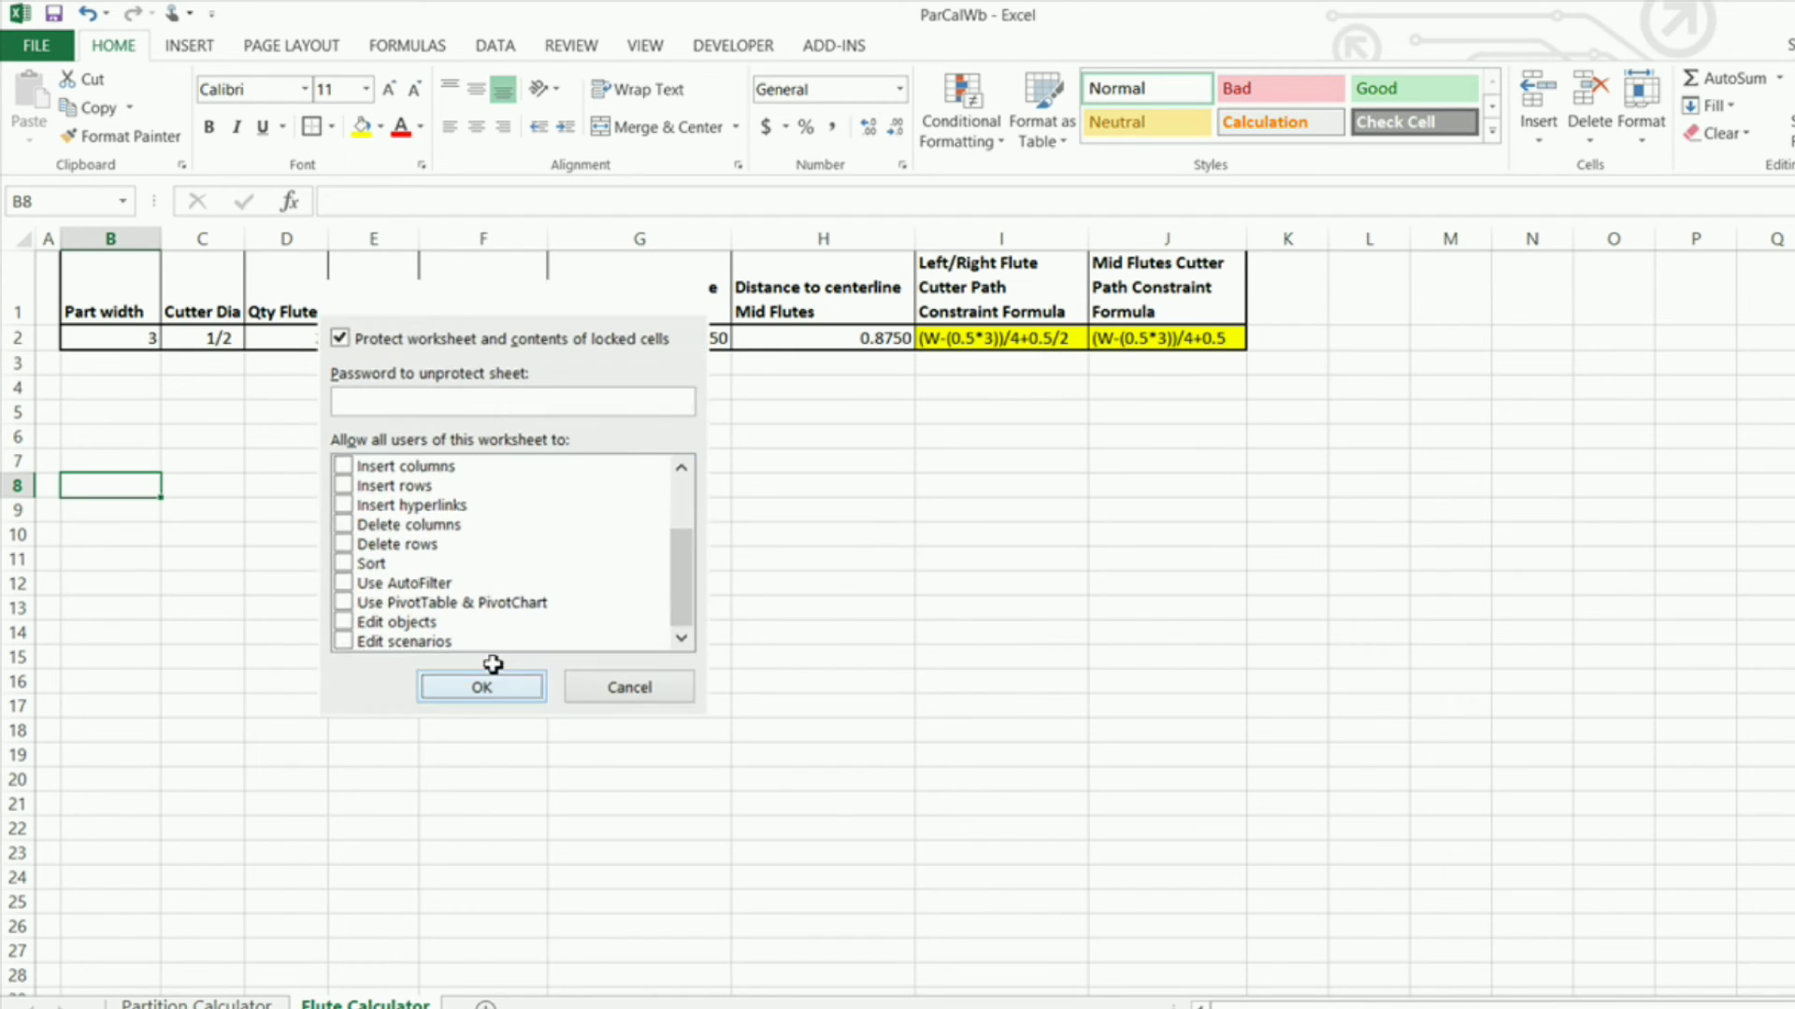
left_click(706, 656)
Test editing on the protected sheet by clearing the cutter diameter in C2, and undo the deletion
left_click(209, 339)
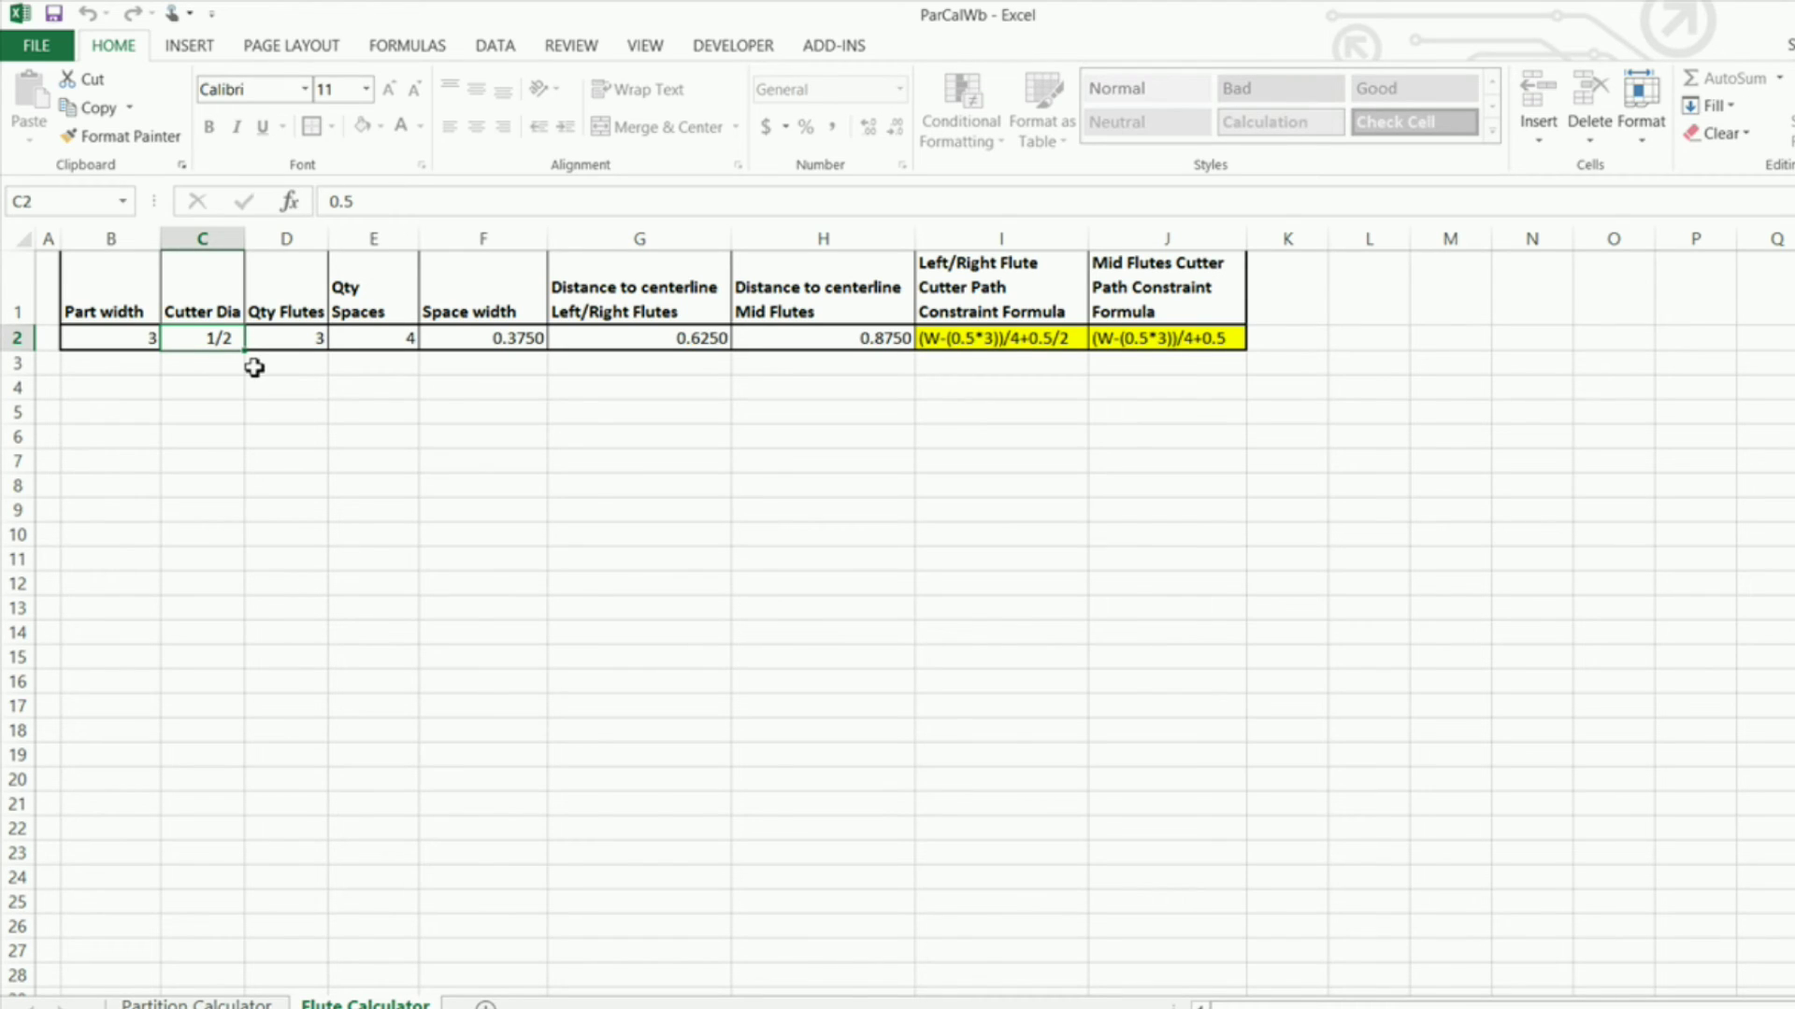
key("Delete")
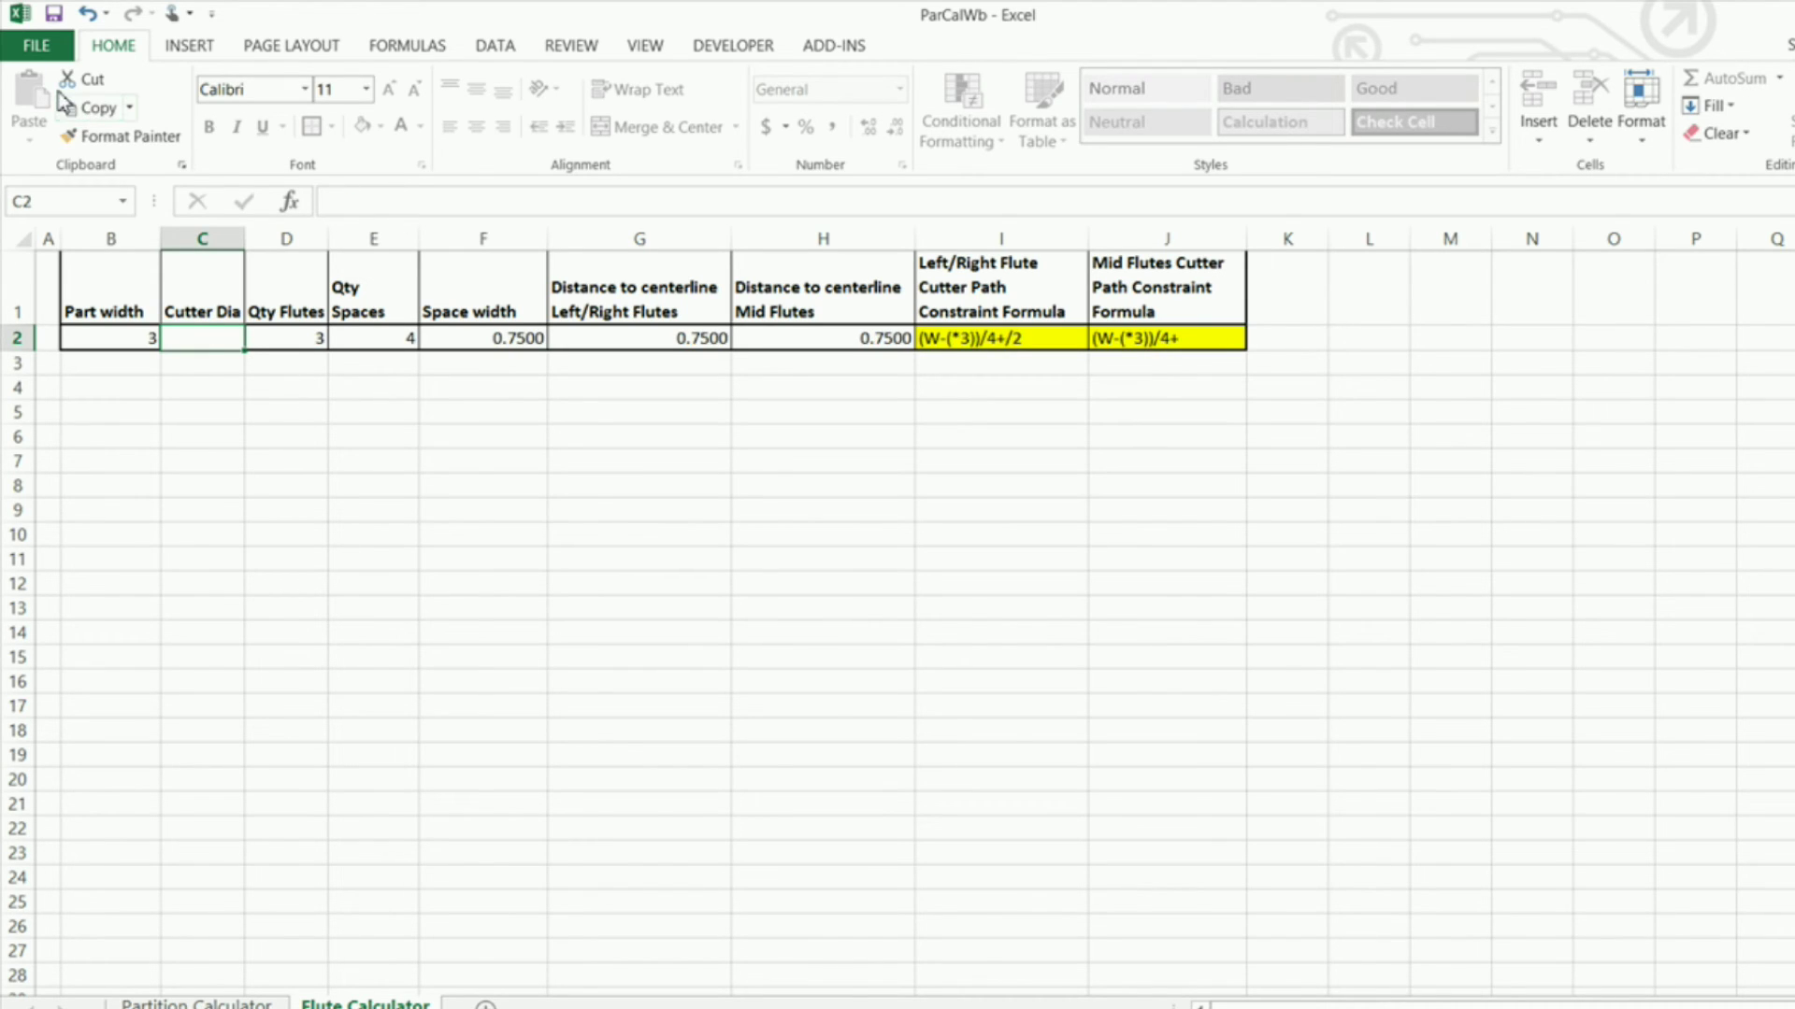
left_click(89, 13)
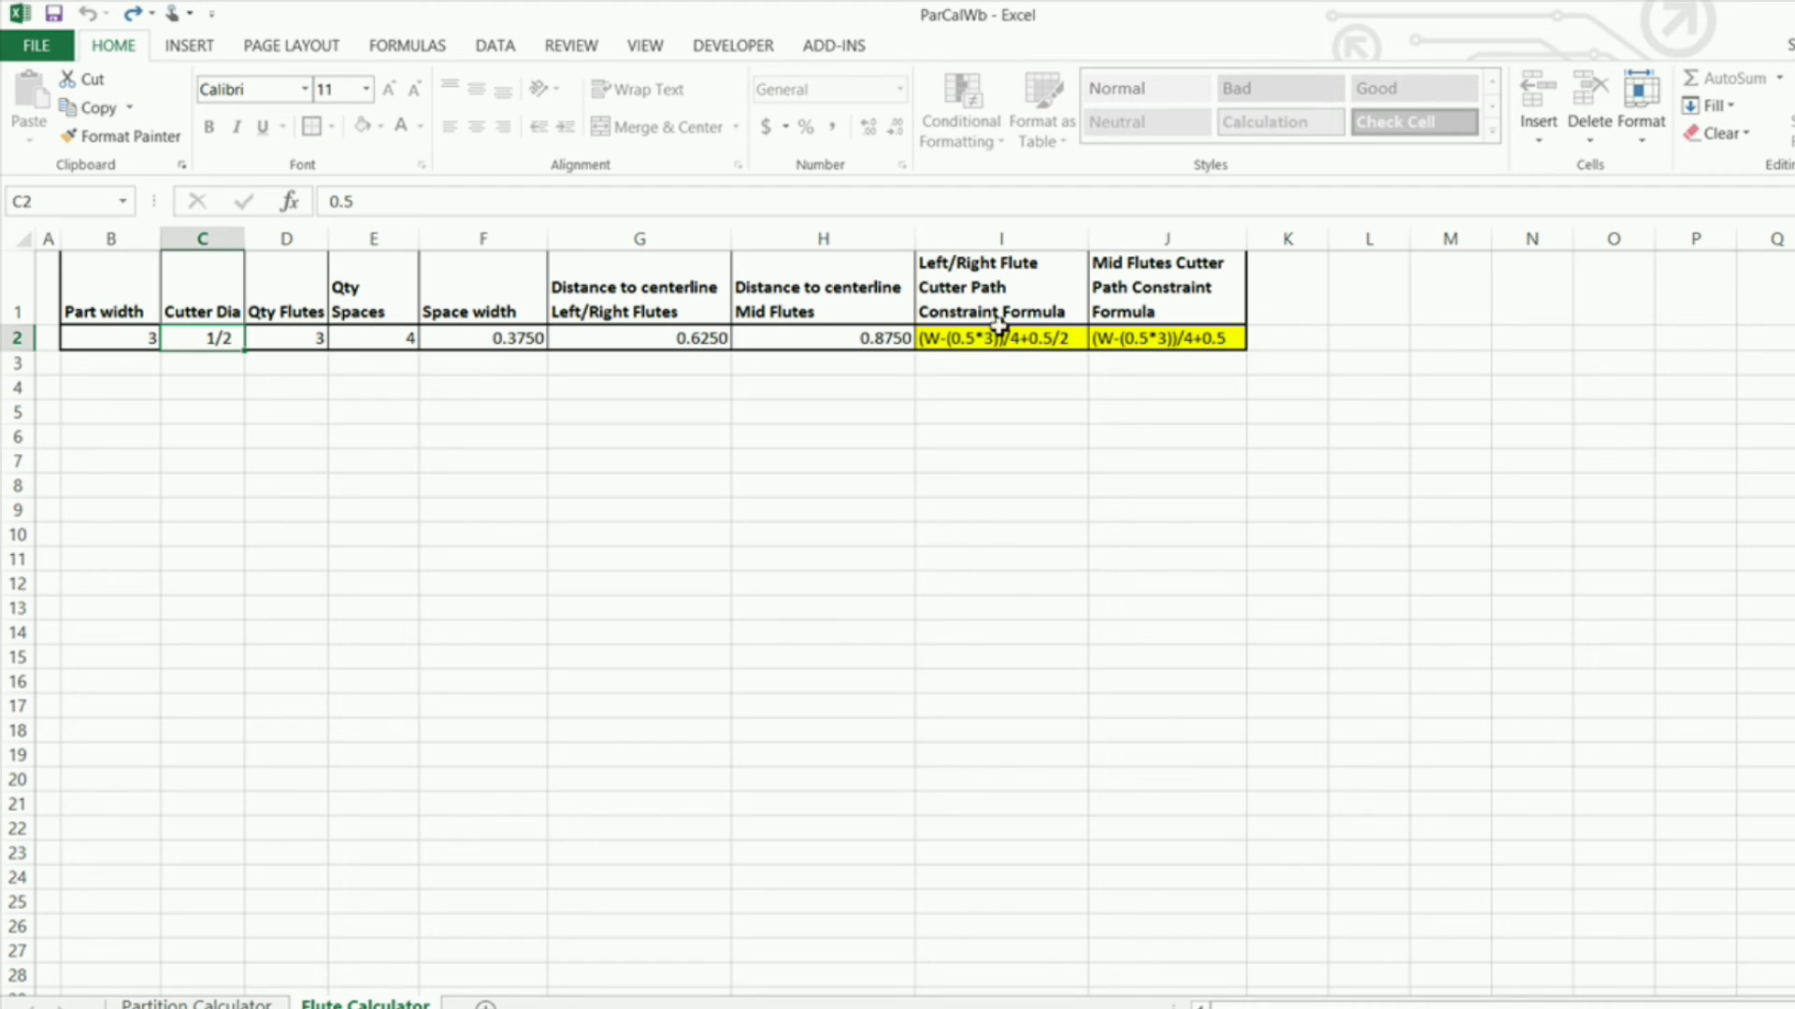
Try to clear the space width and centerline distance formulas in F2, G2 and H2 on the protected sheet
left_click(466, 336)
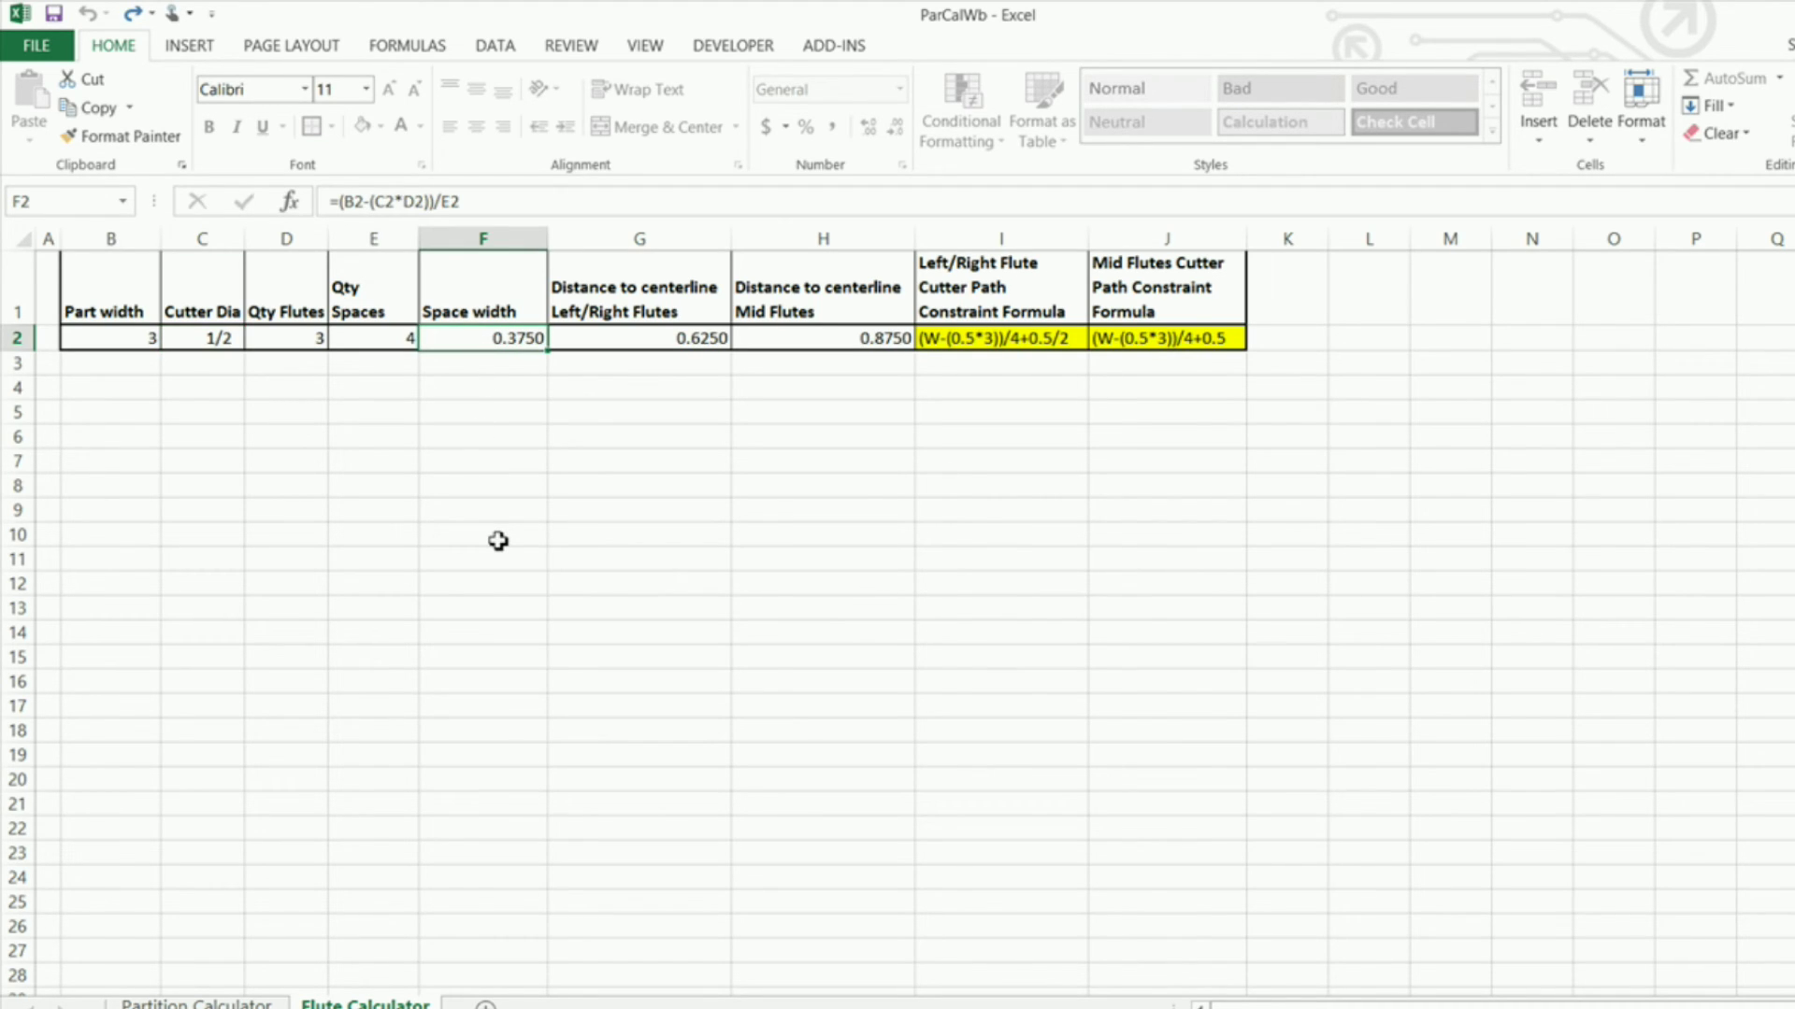
key("Delete")
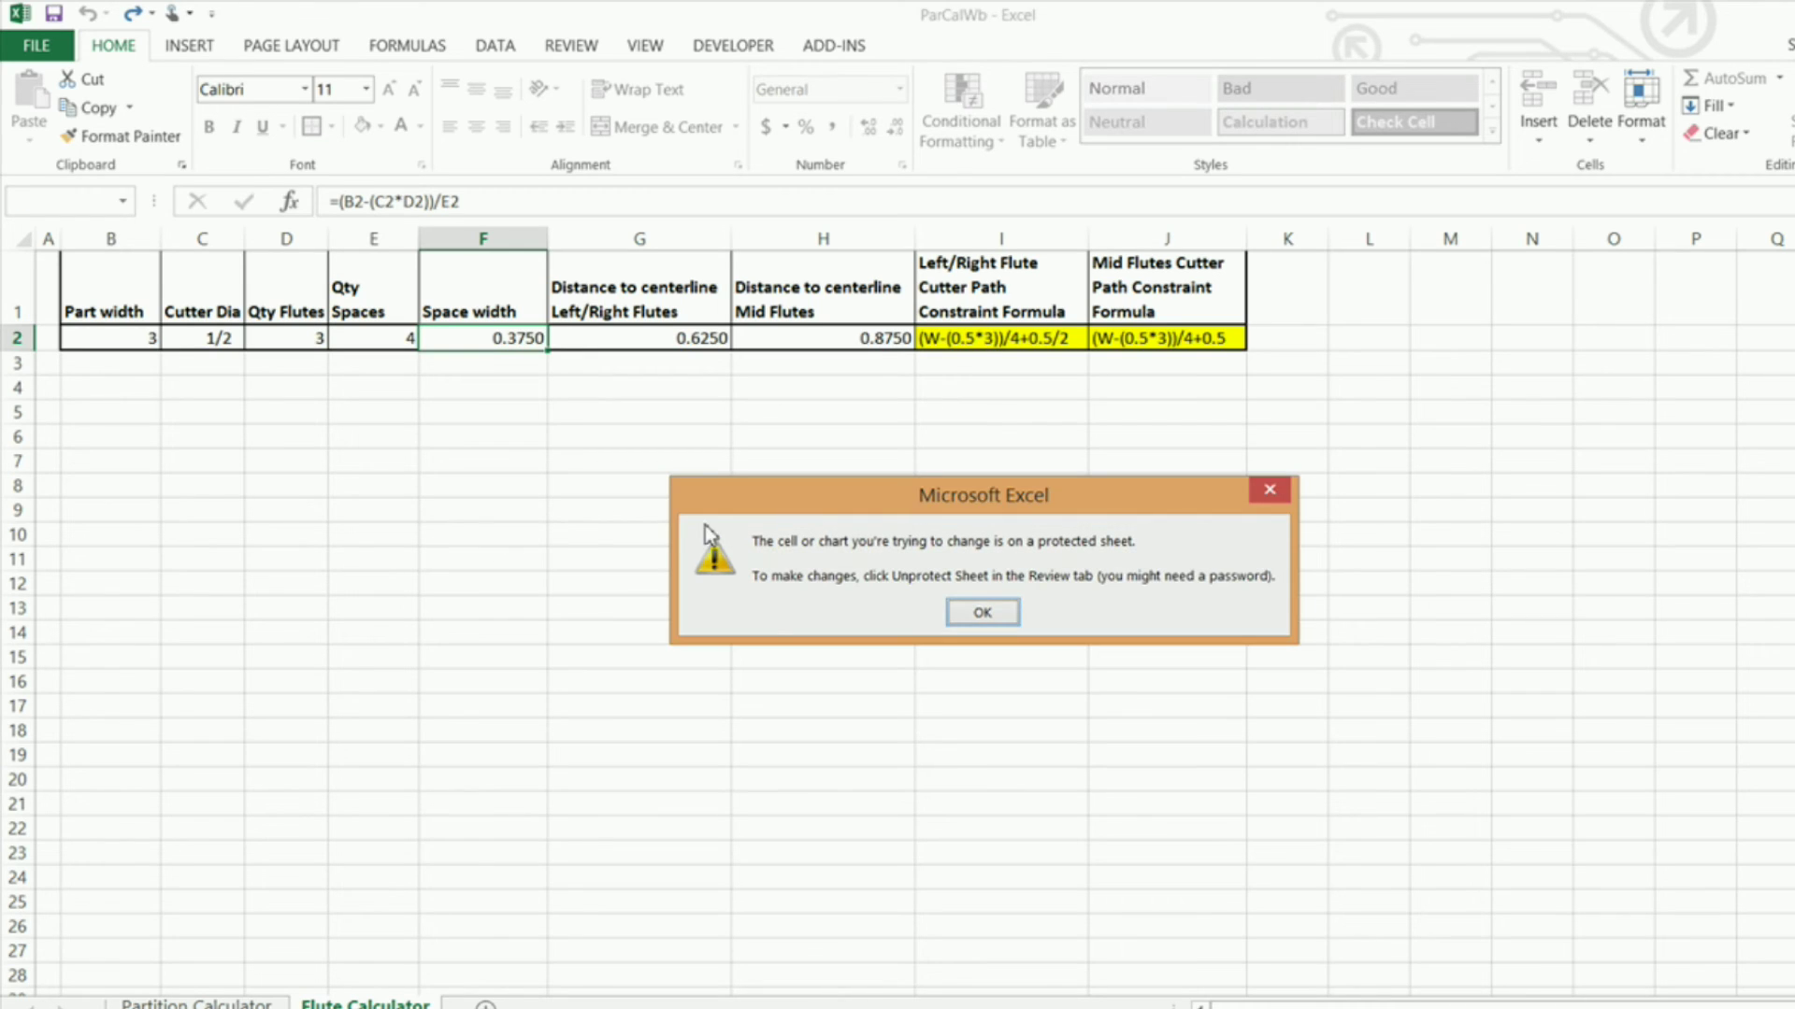
left_click(979, 613)
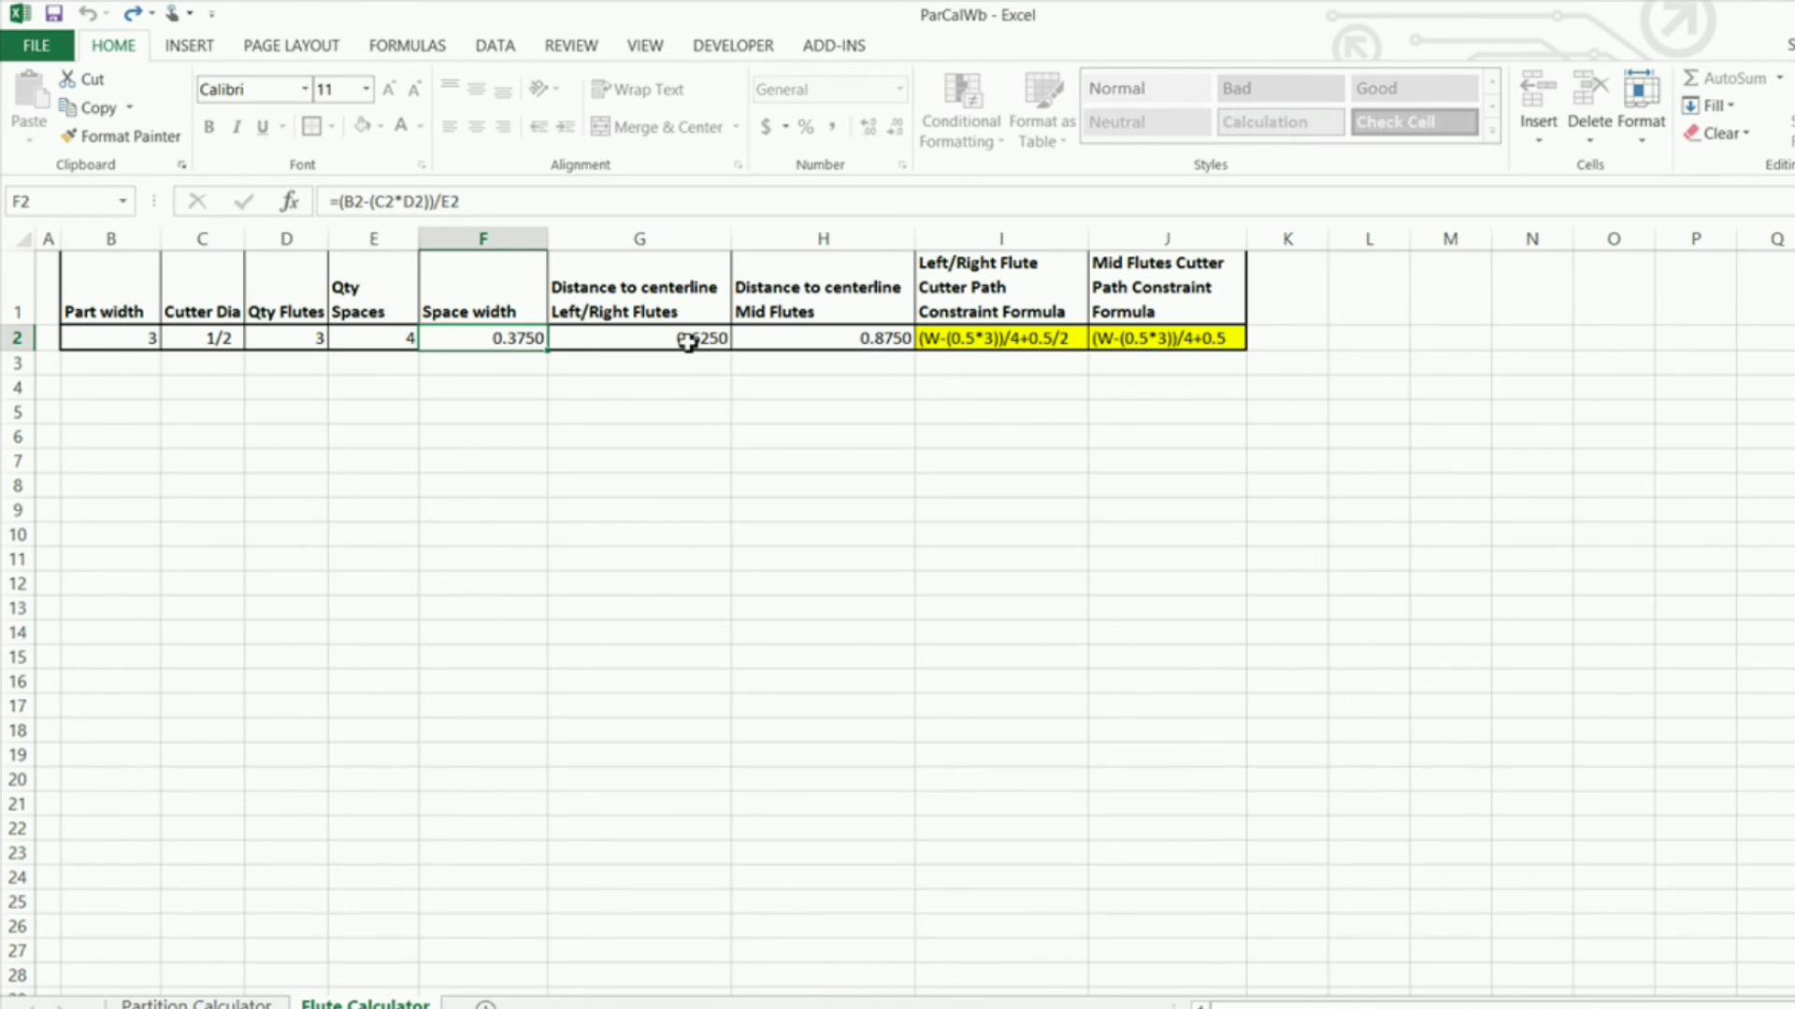
left_click(687, 342)
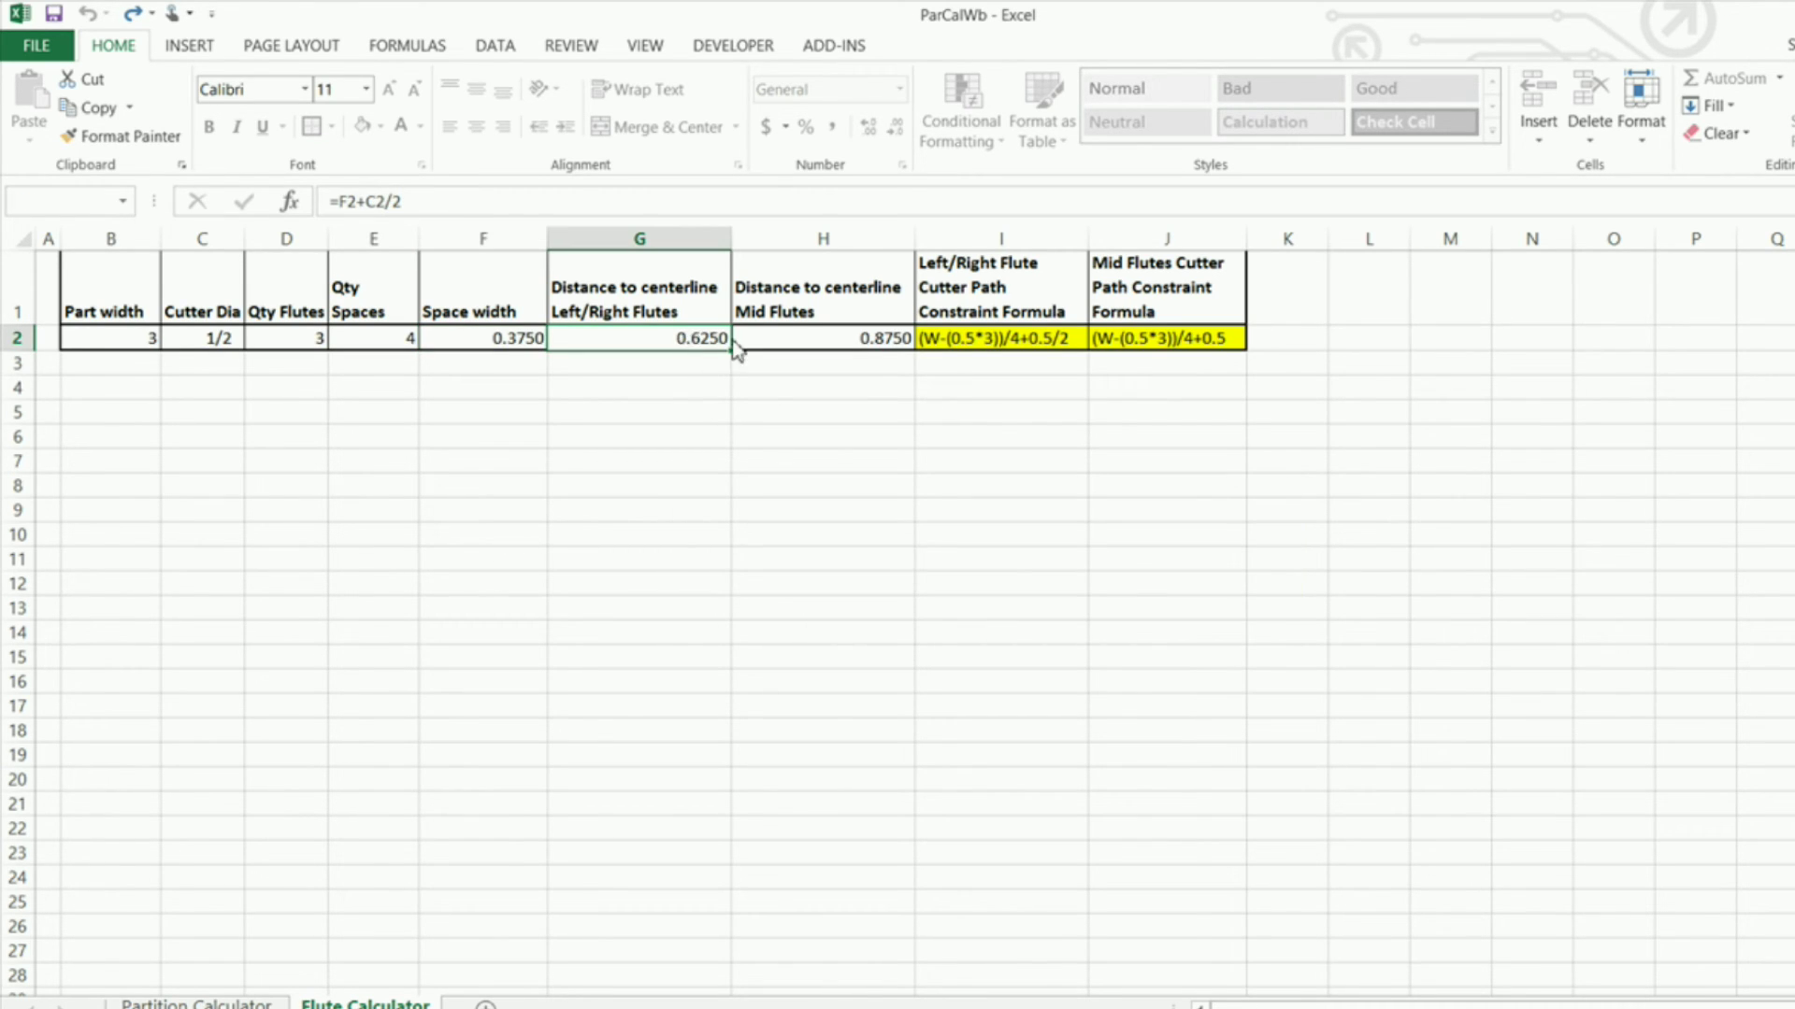
key("Delete")
left_click(994, 620)
left_click(849, 339)
key("Delete")
left_click(977, 615)
Try to clear the cutter path constraint formulas in I2 and J2 on the protected sheet
left_click(975, 340)
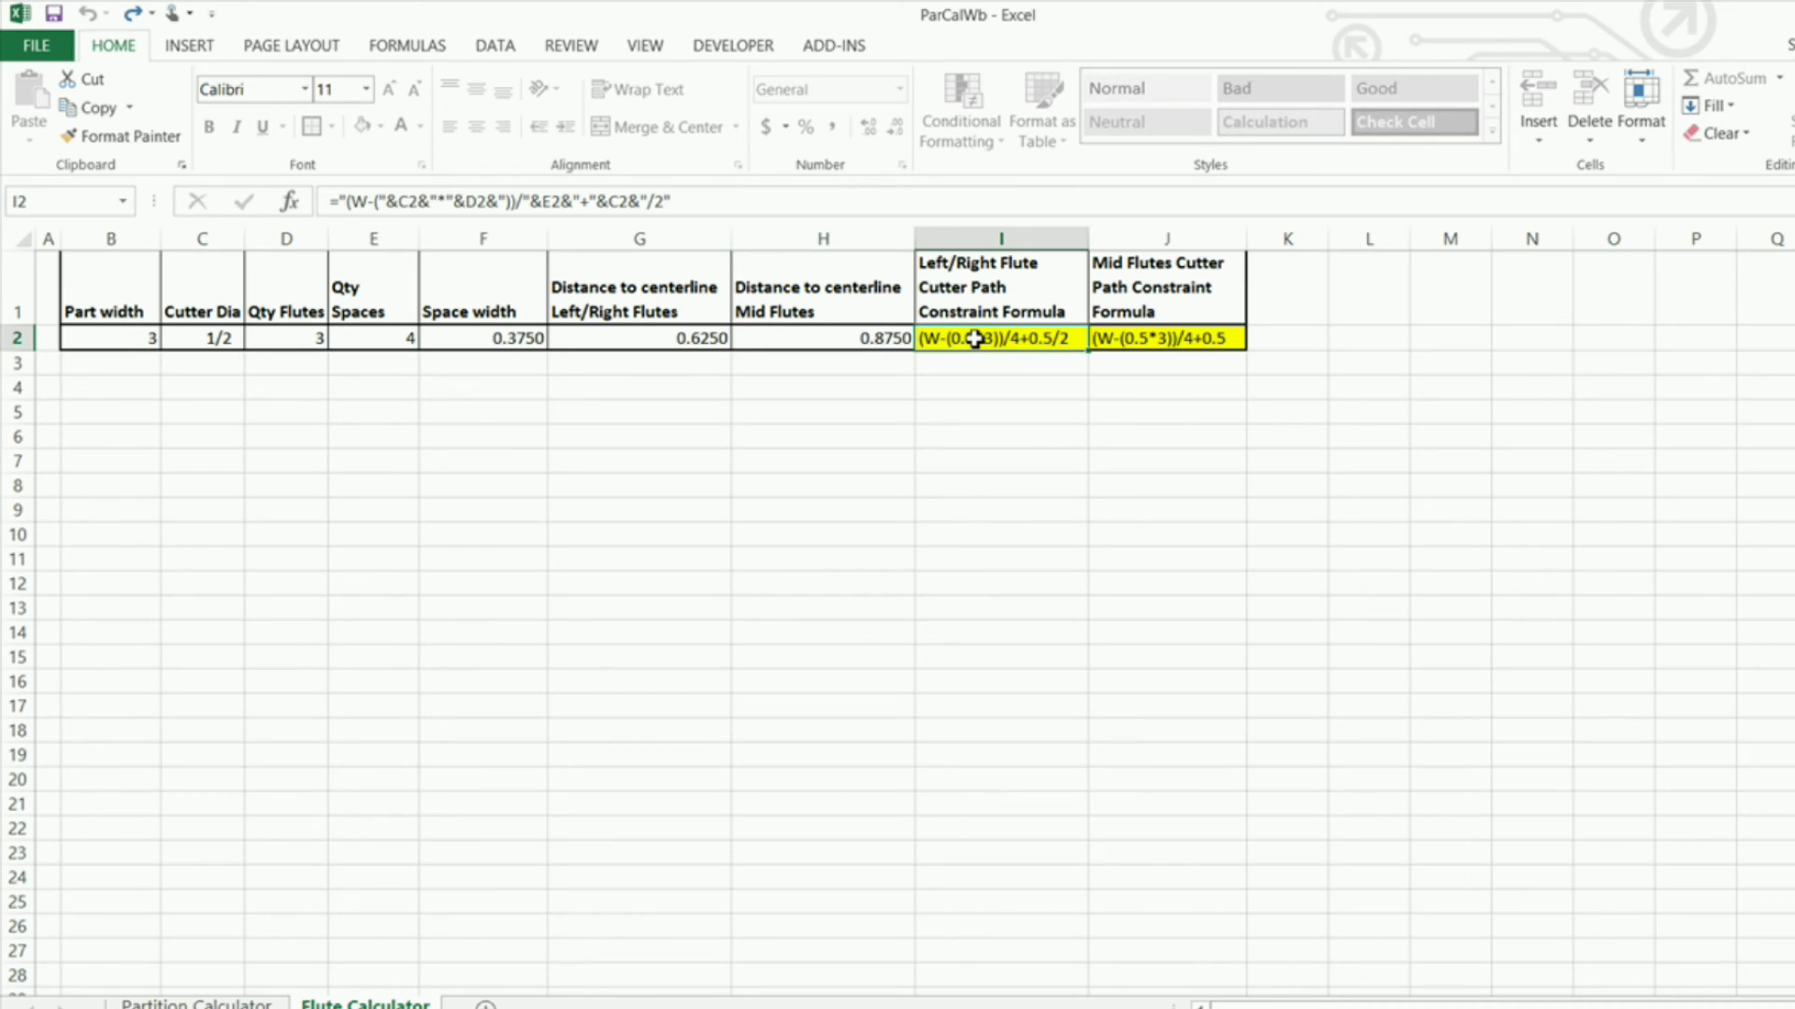
key("Delete")
left_click(973, 623)
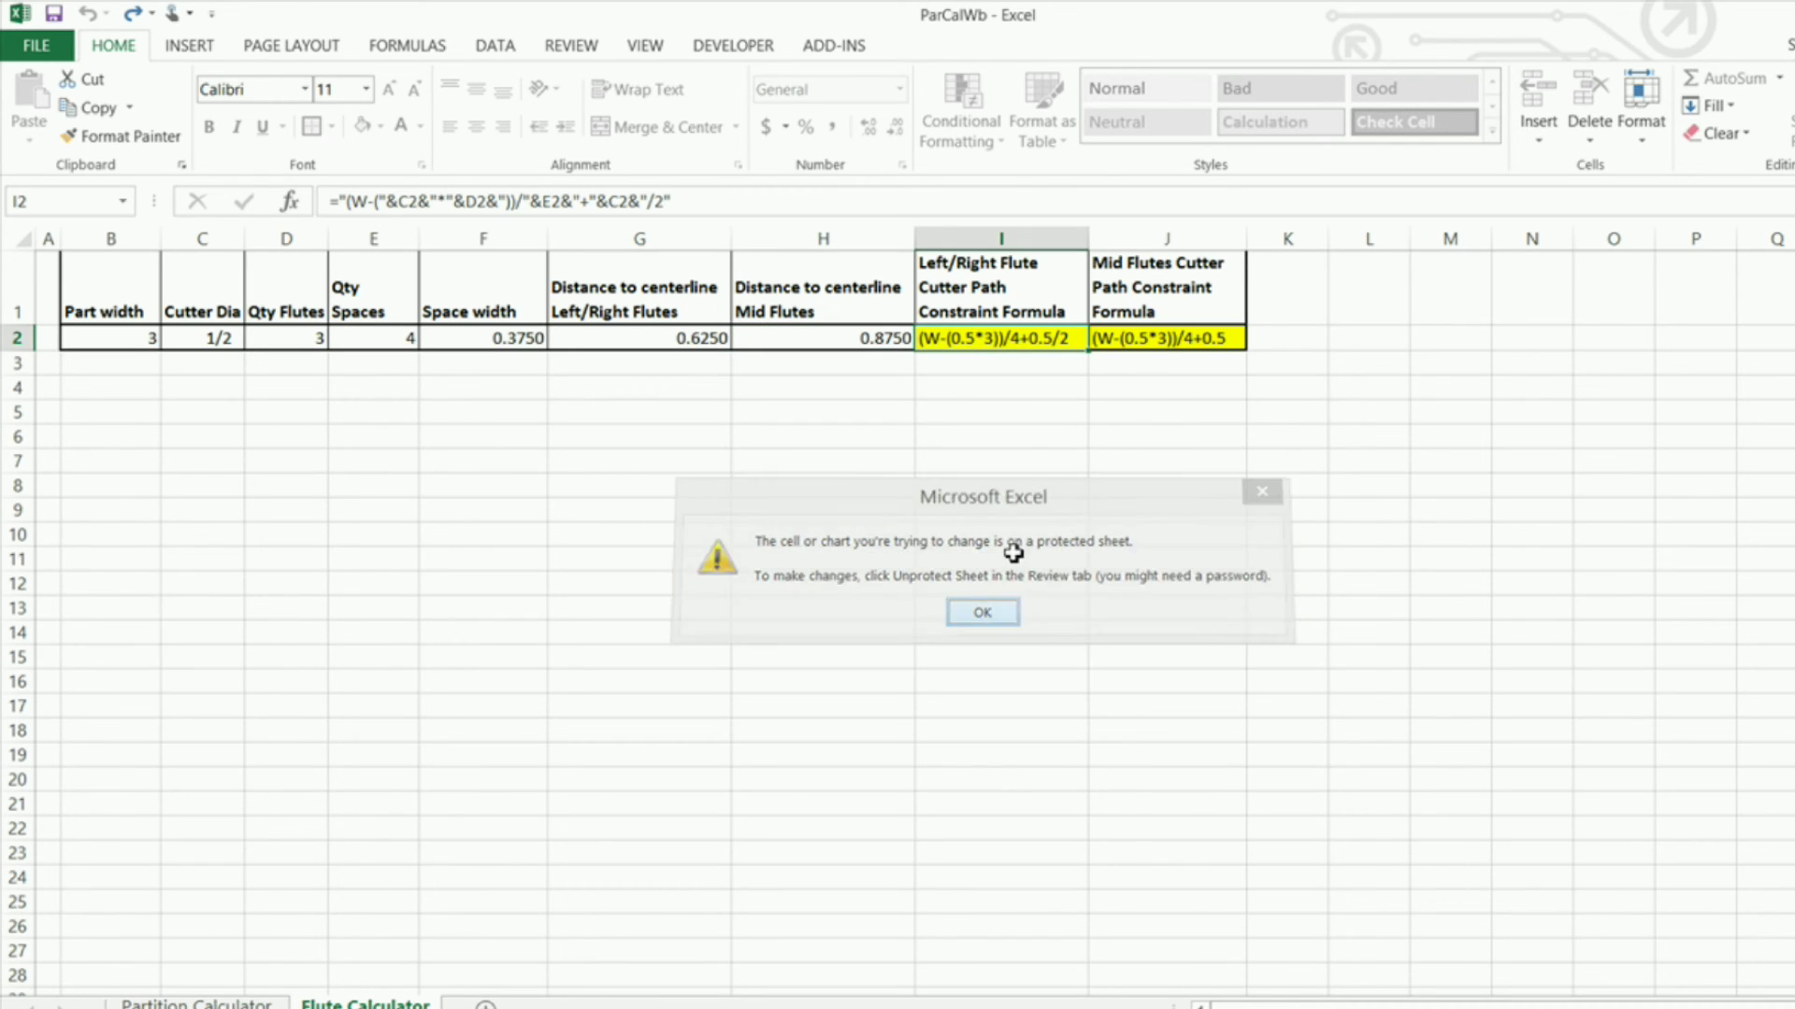
left_click(1174, 335)
key("Delete")
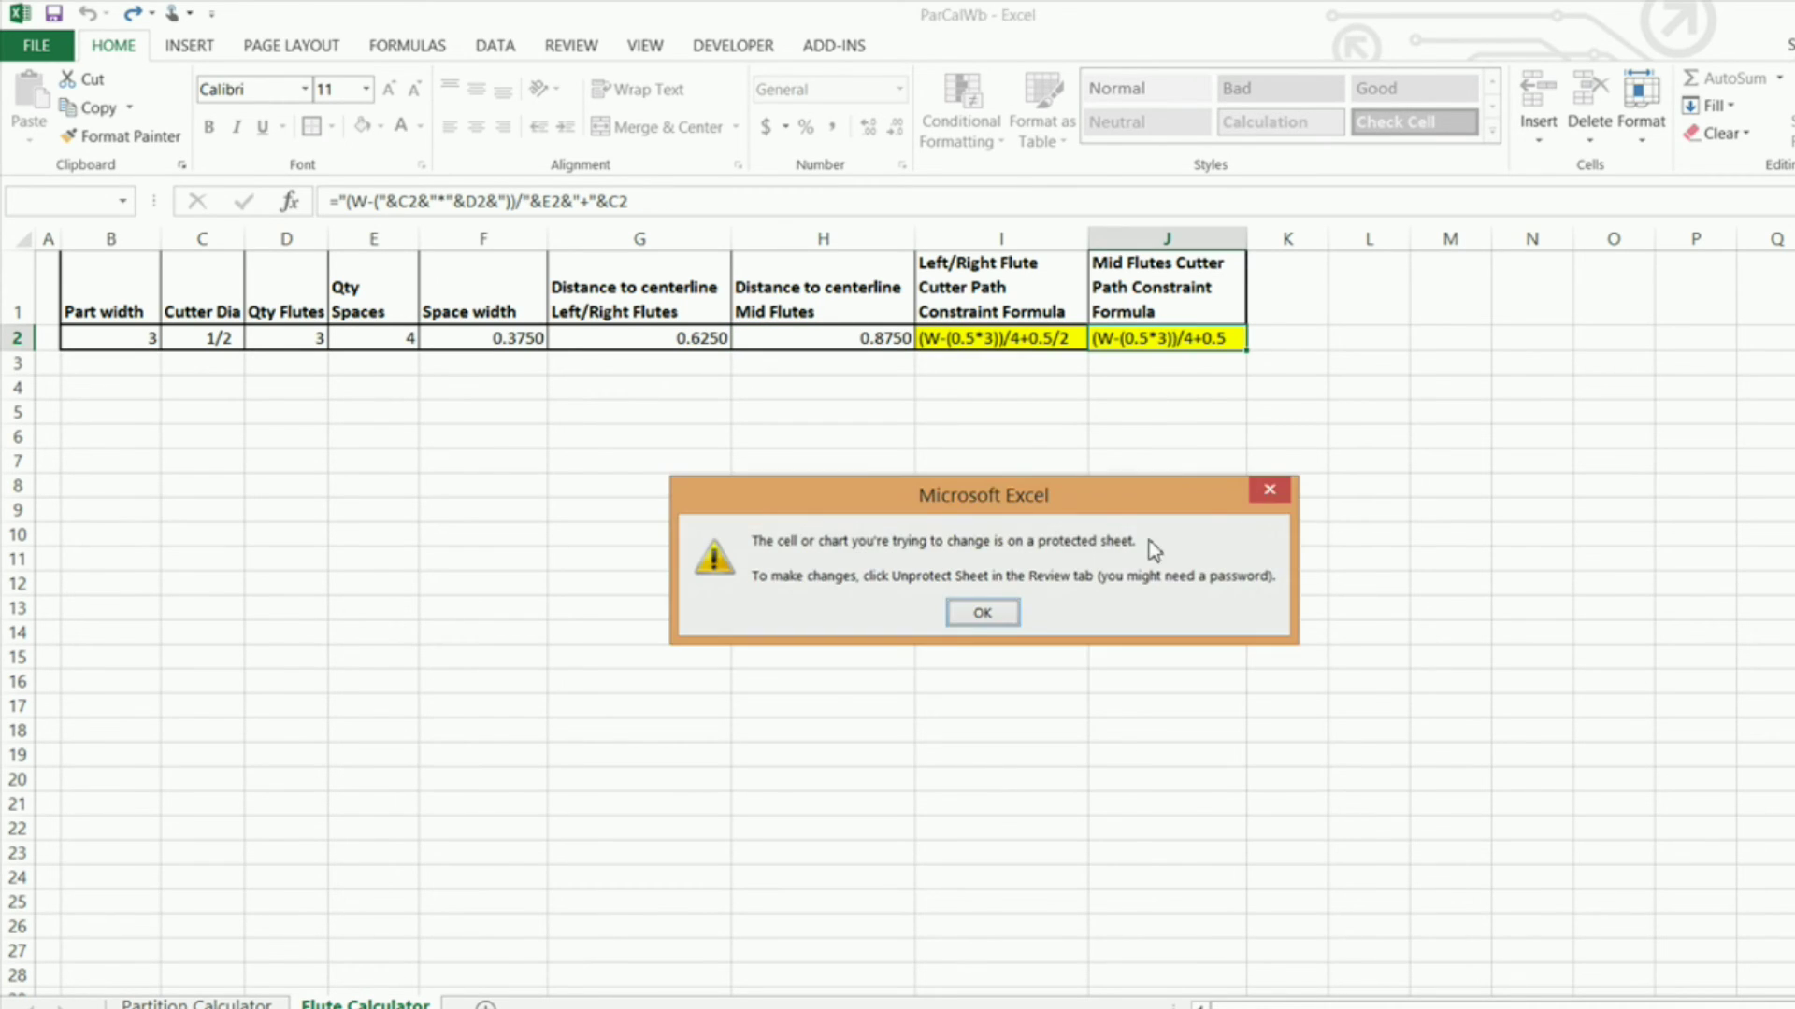
left_click(975, 611)
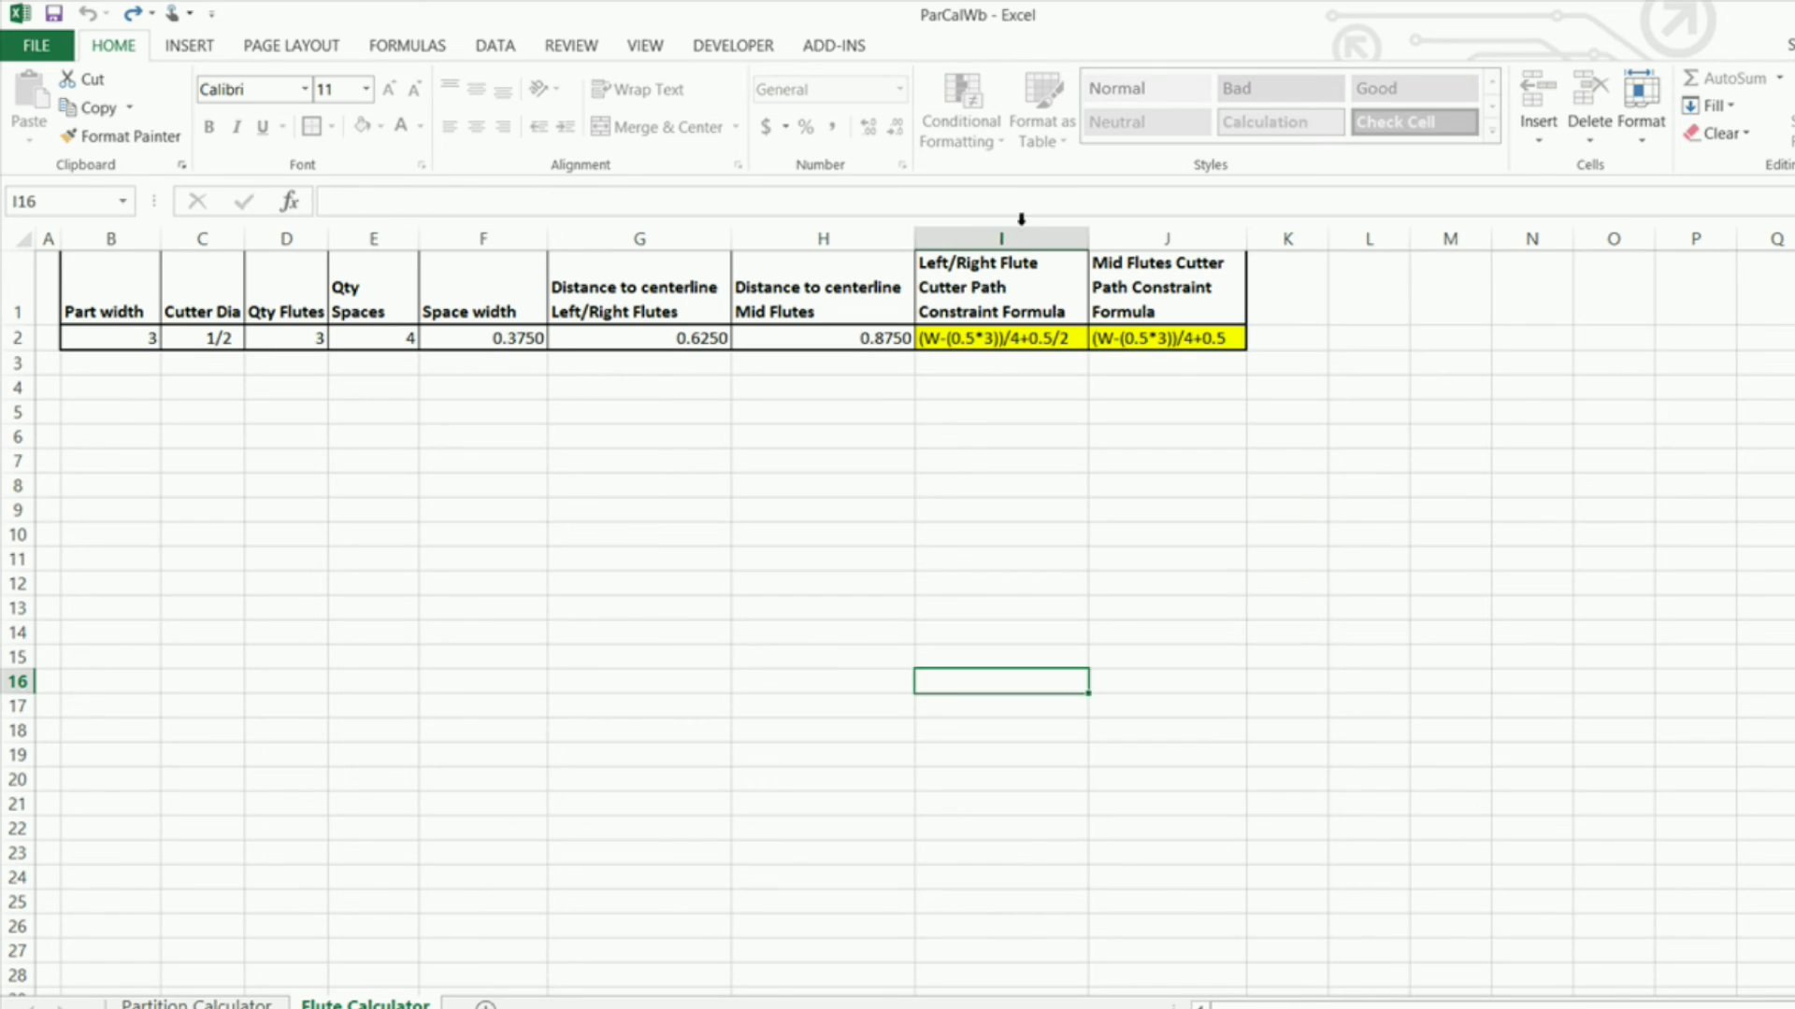
Try to copy the left/right flute constraint formula from I2 and paste it into I6 on the protected sheet
left_click(1012, 344)
right_click(1018, 342)
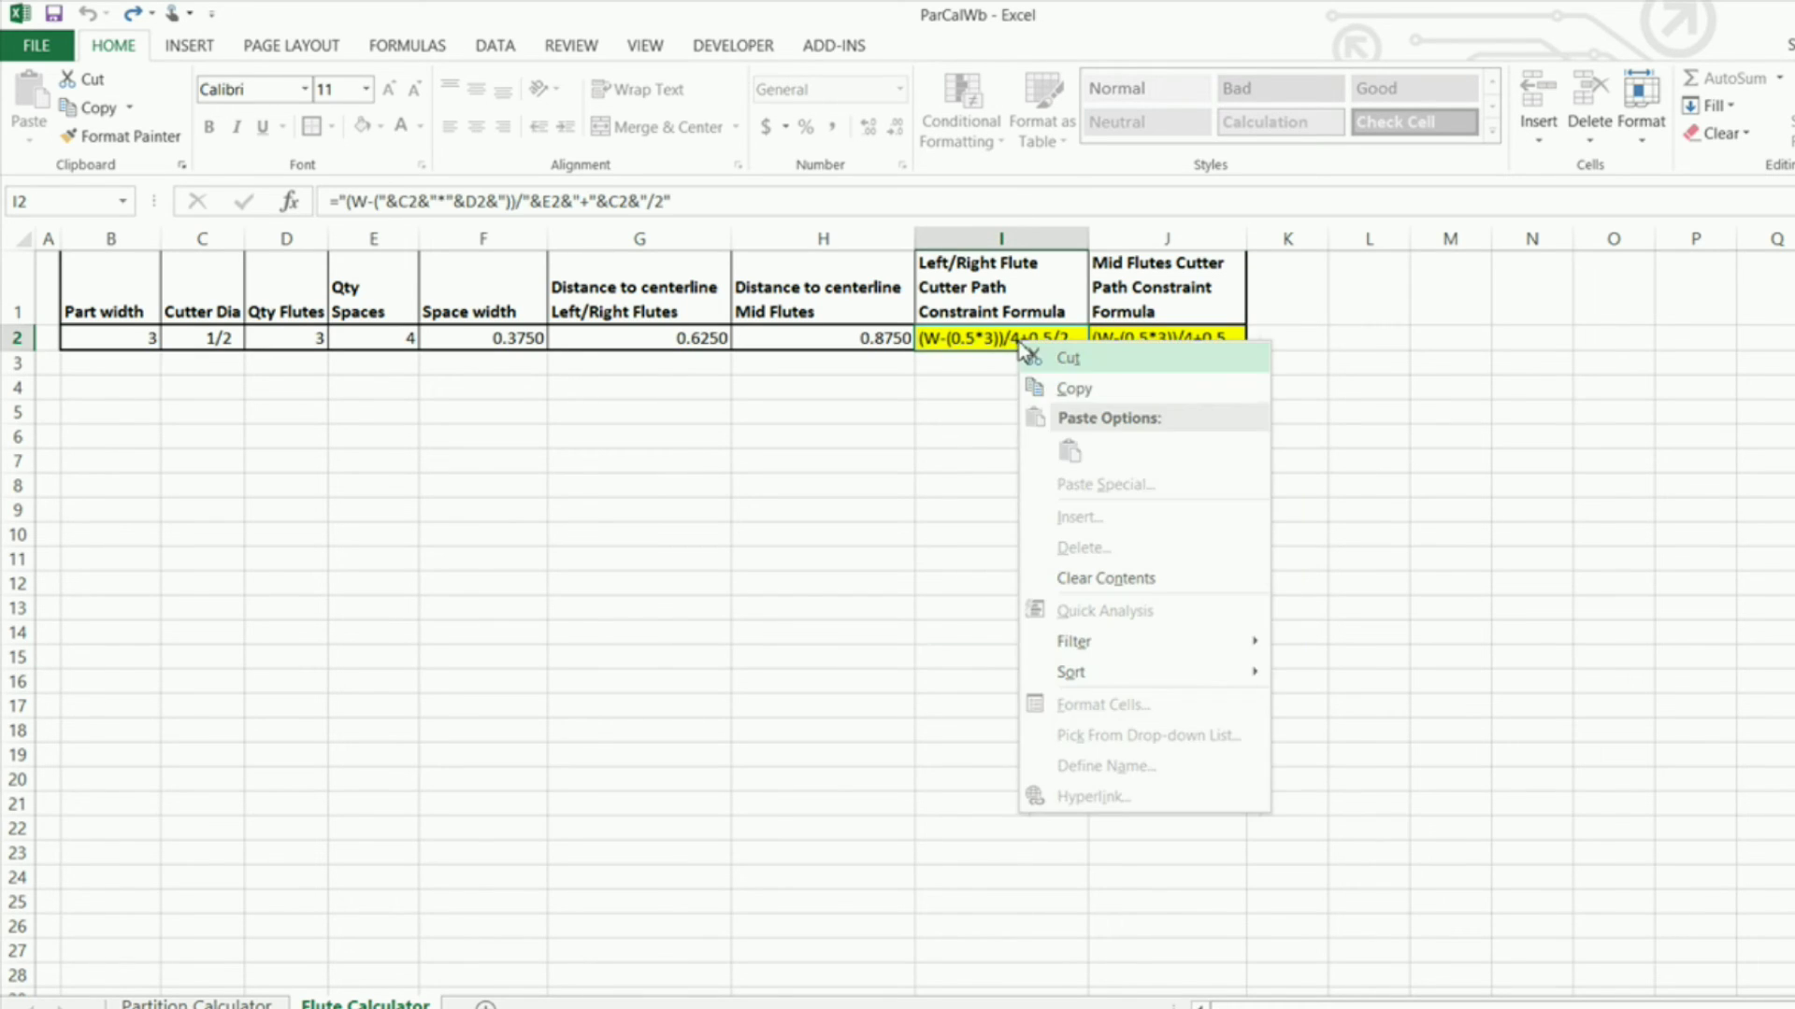
left_click(1076, 388)
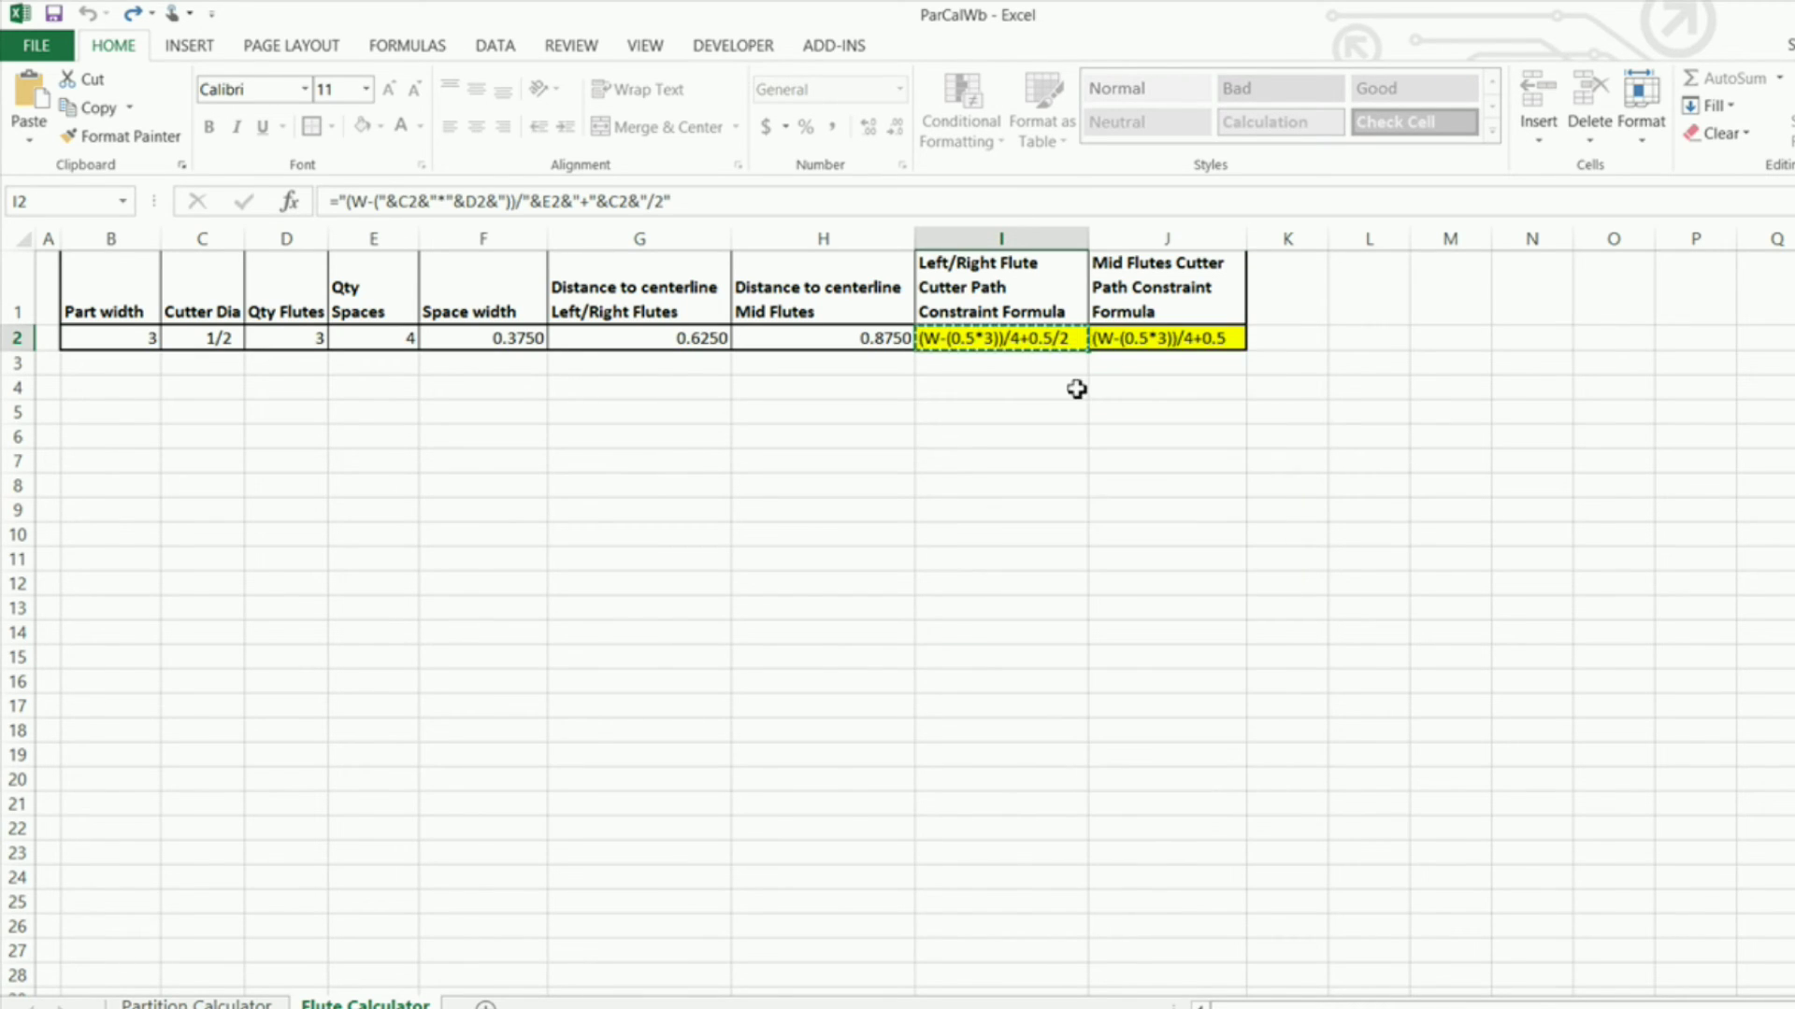
right_click(985, 437)
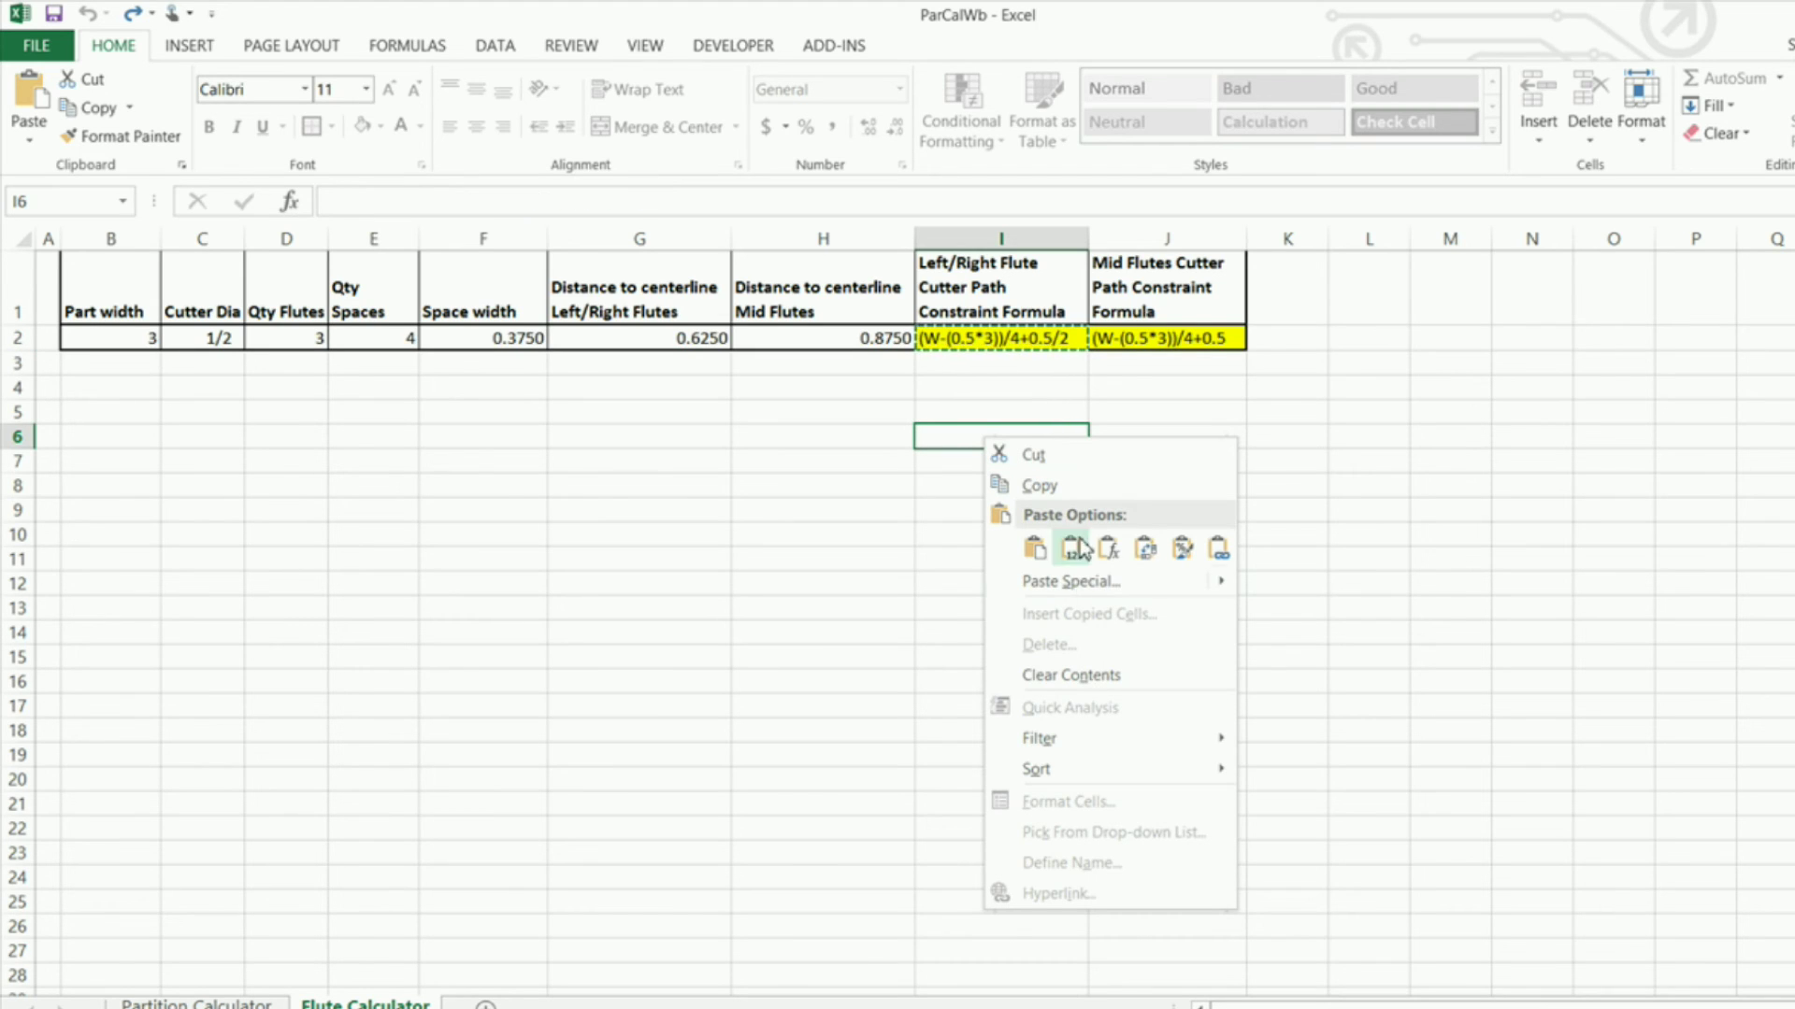
left_click(1033, 552)
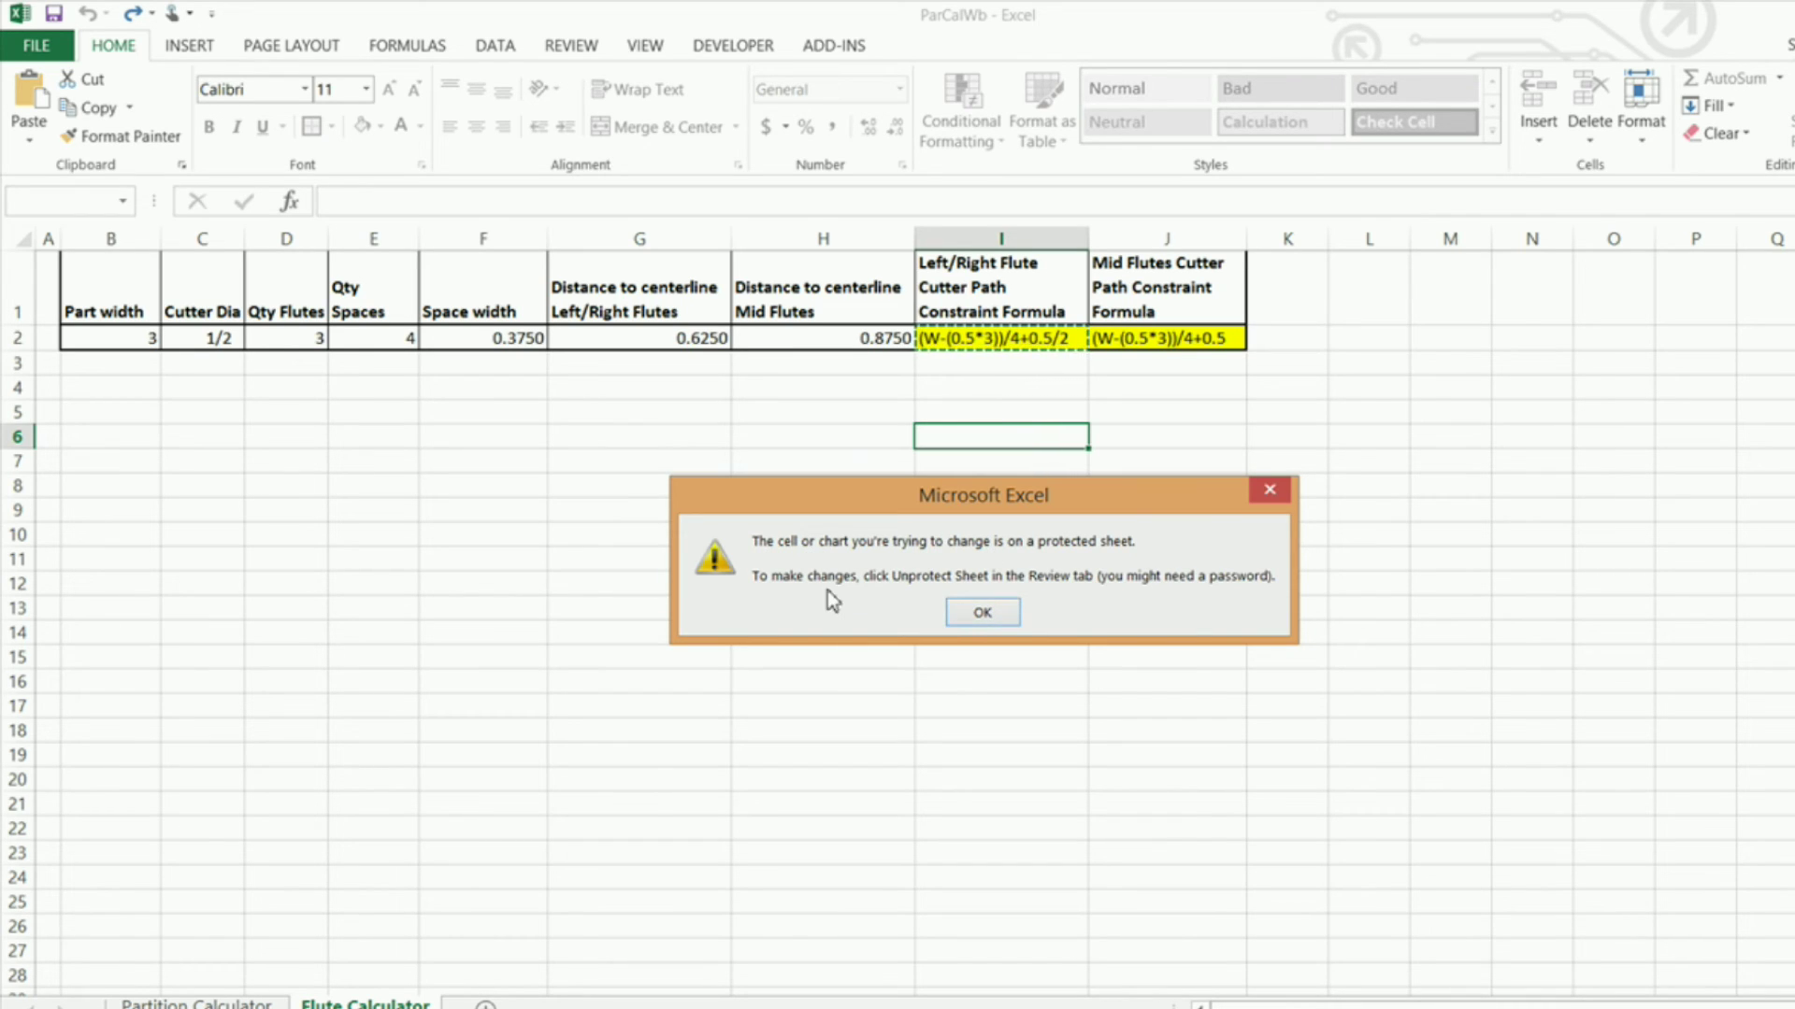
left_click(977, 613)
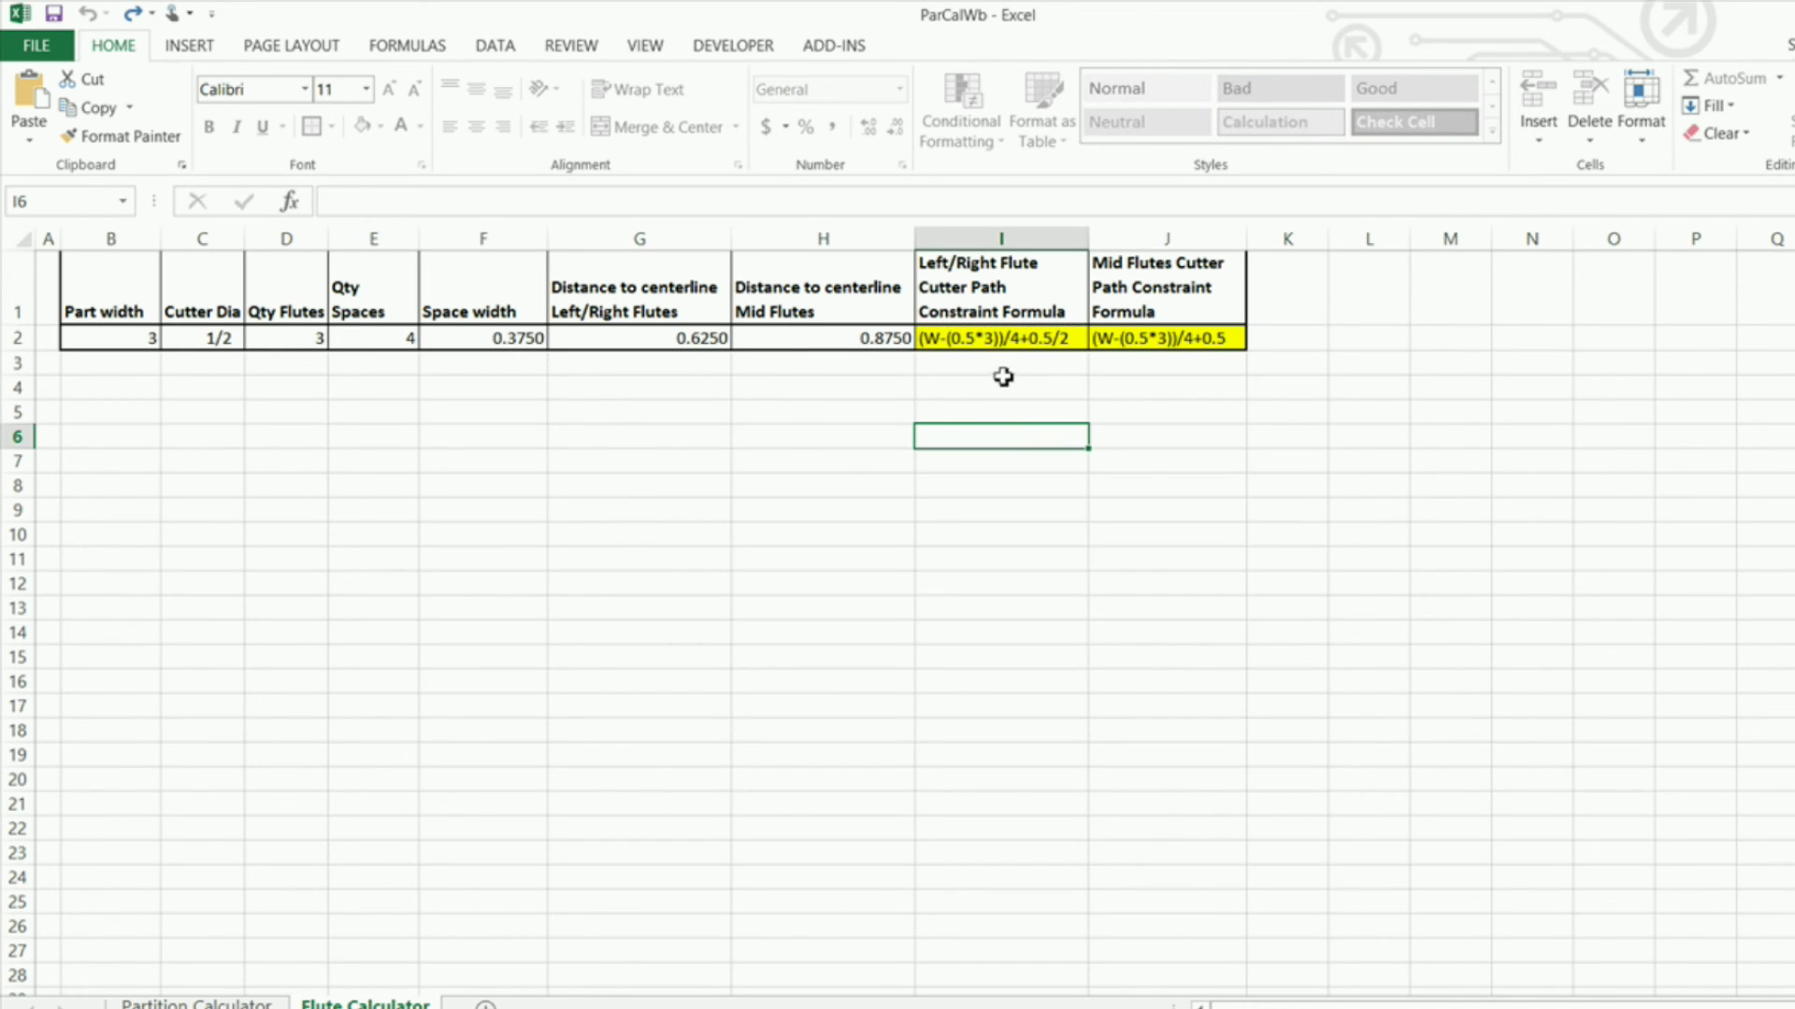
Copy the formula from I2, switch to eCabinet Systems and paste it as the value of the (w-(1 1/2"))/4+0 1/4" flute dimension
right_click(998, 338)
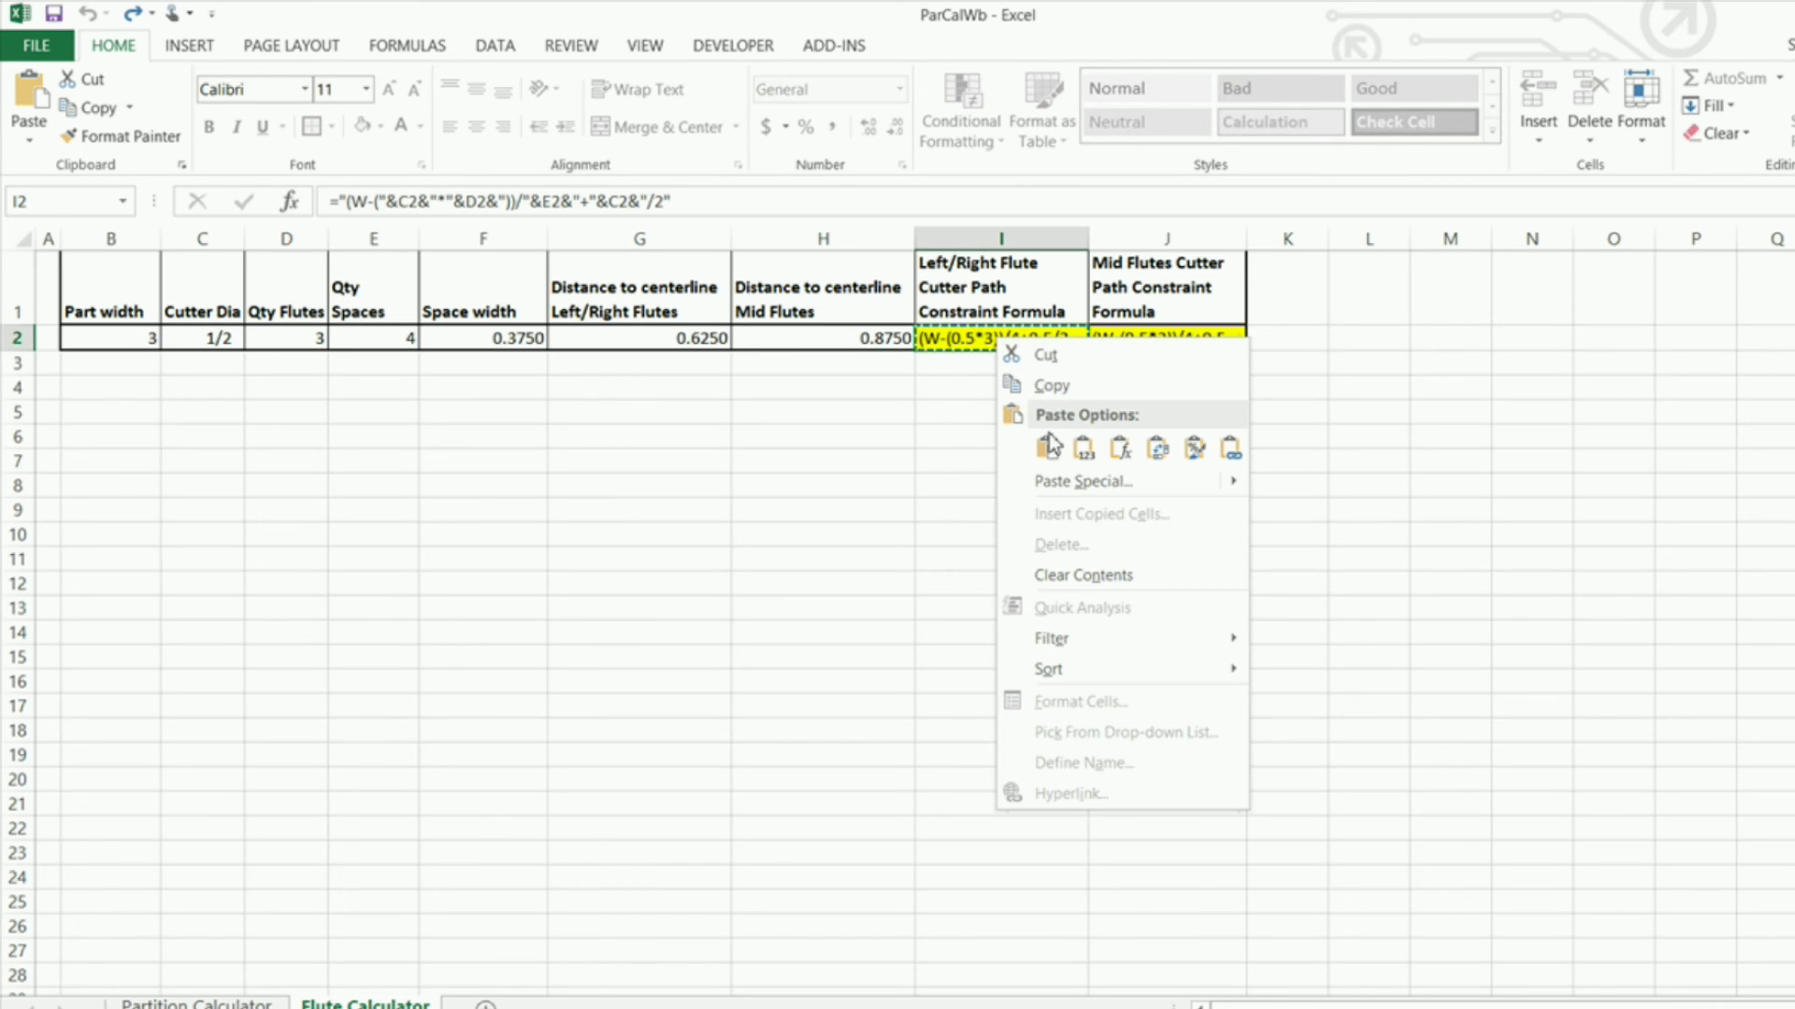
left_click(1068, 389)
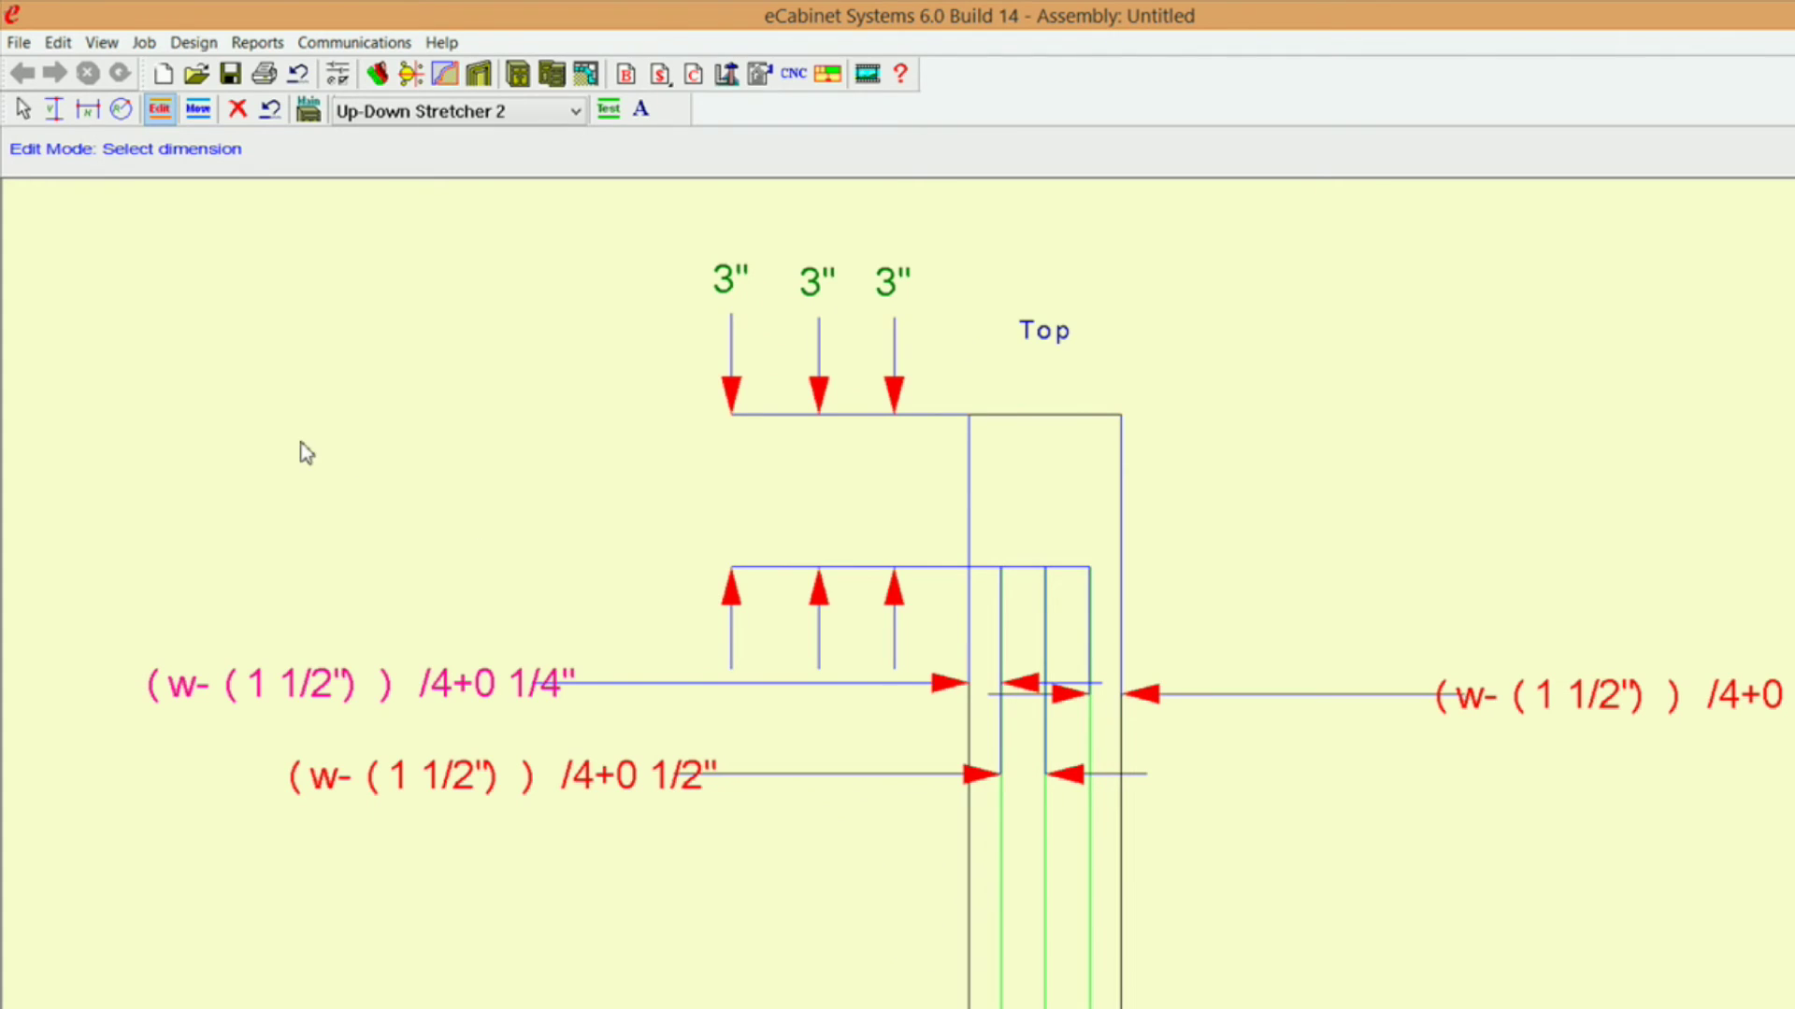
left_click(284, 686)
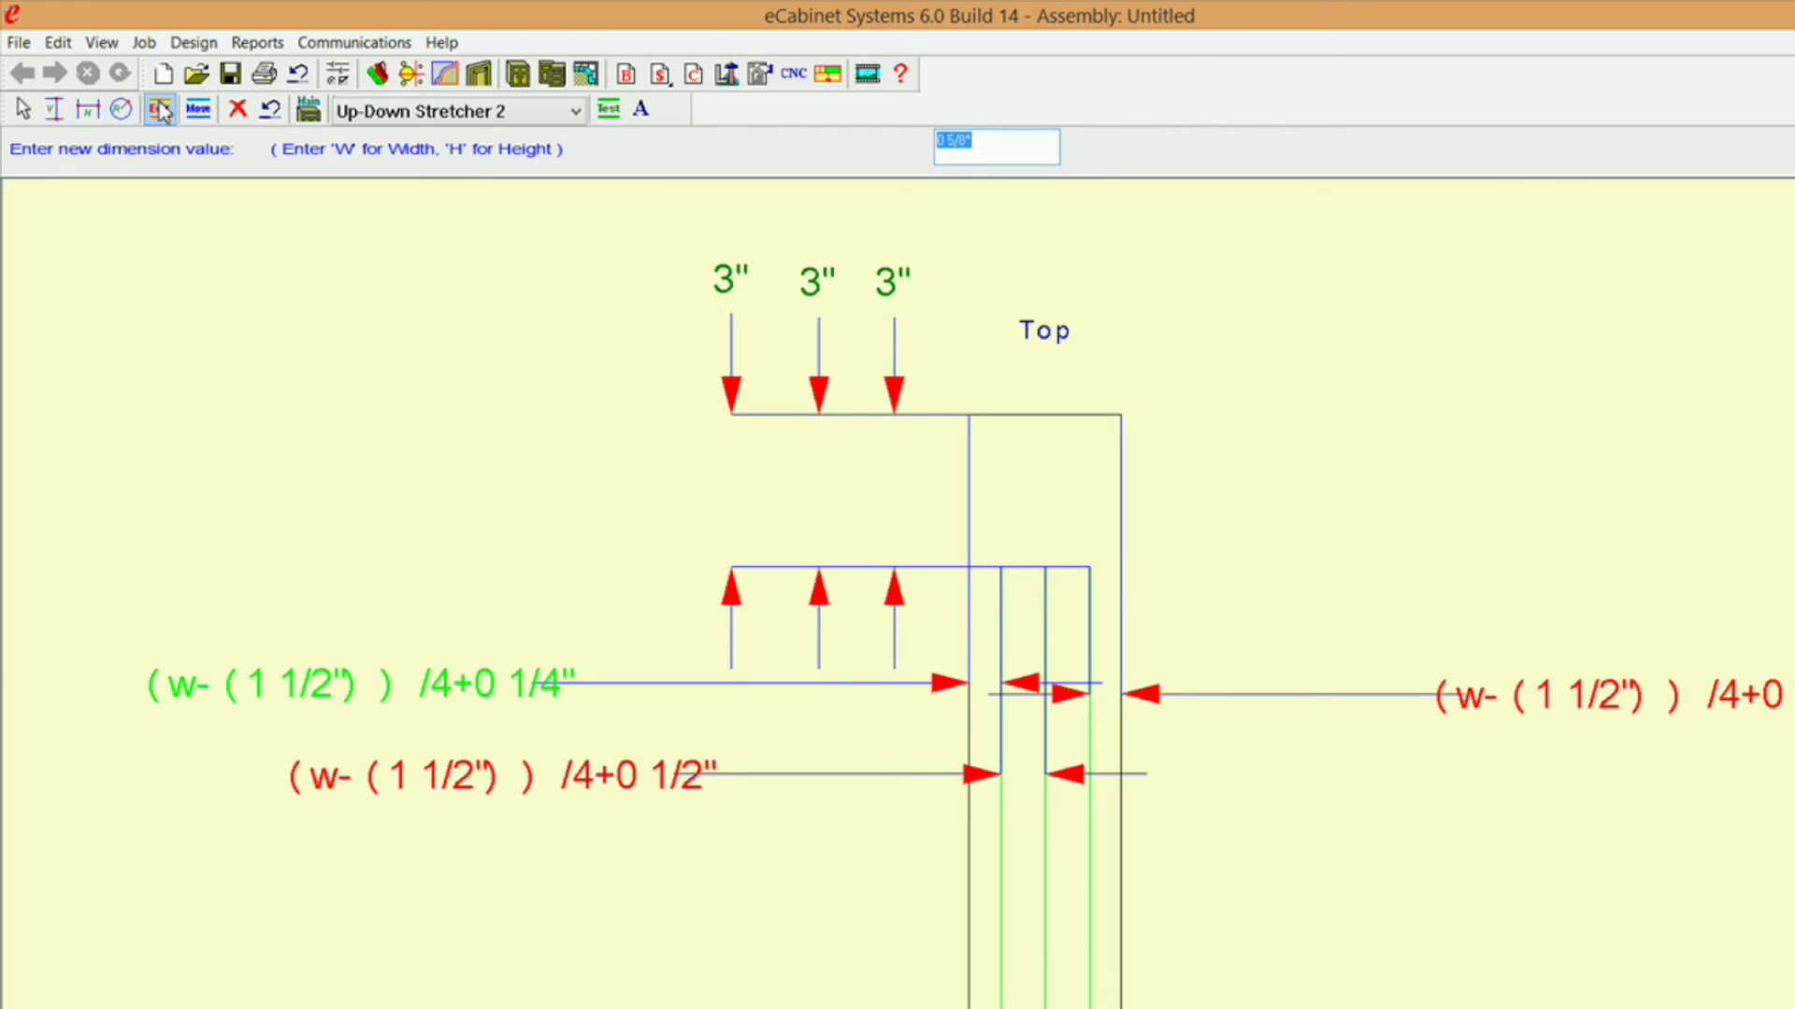
right_click(983, 142)
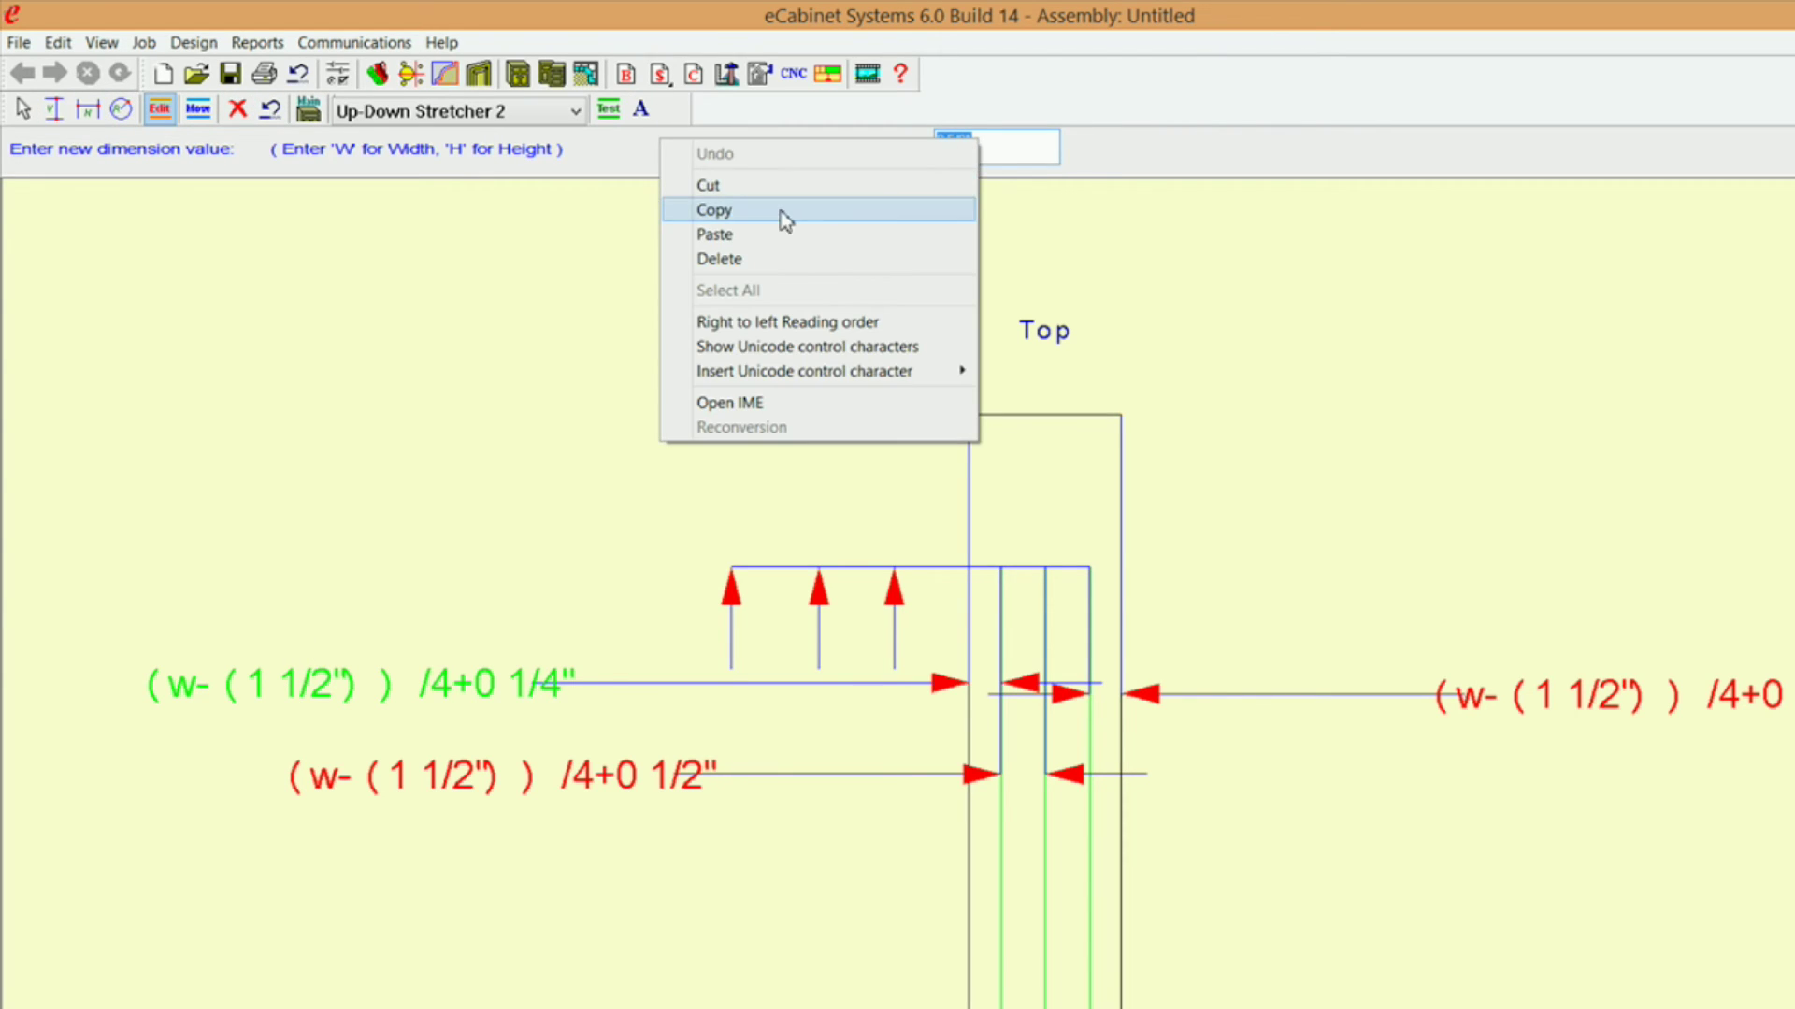
left_click(771, 234)
key("Return")
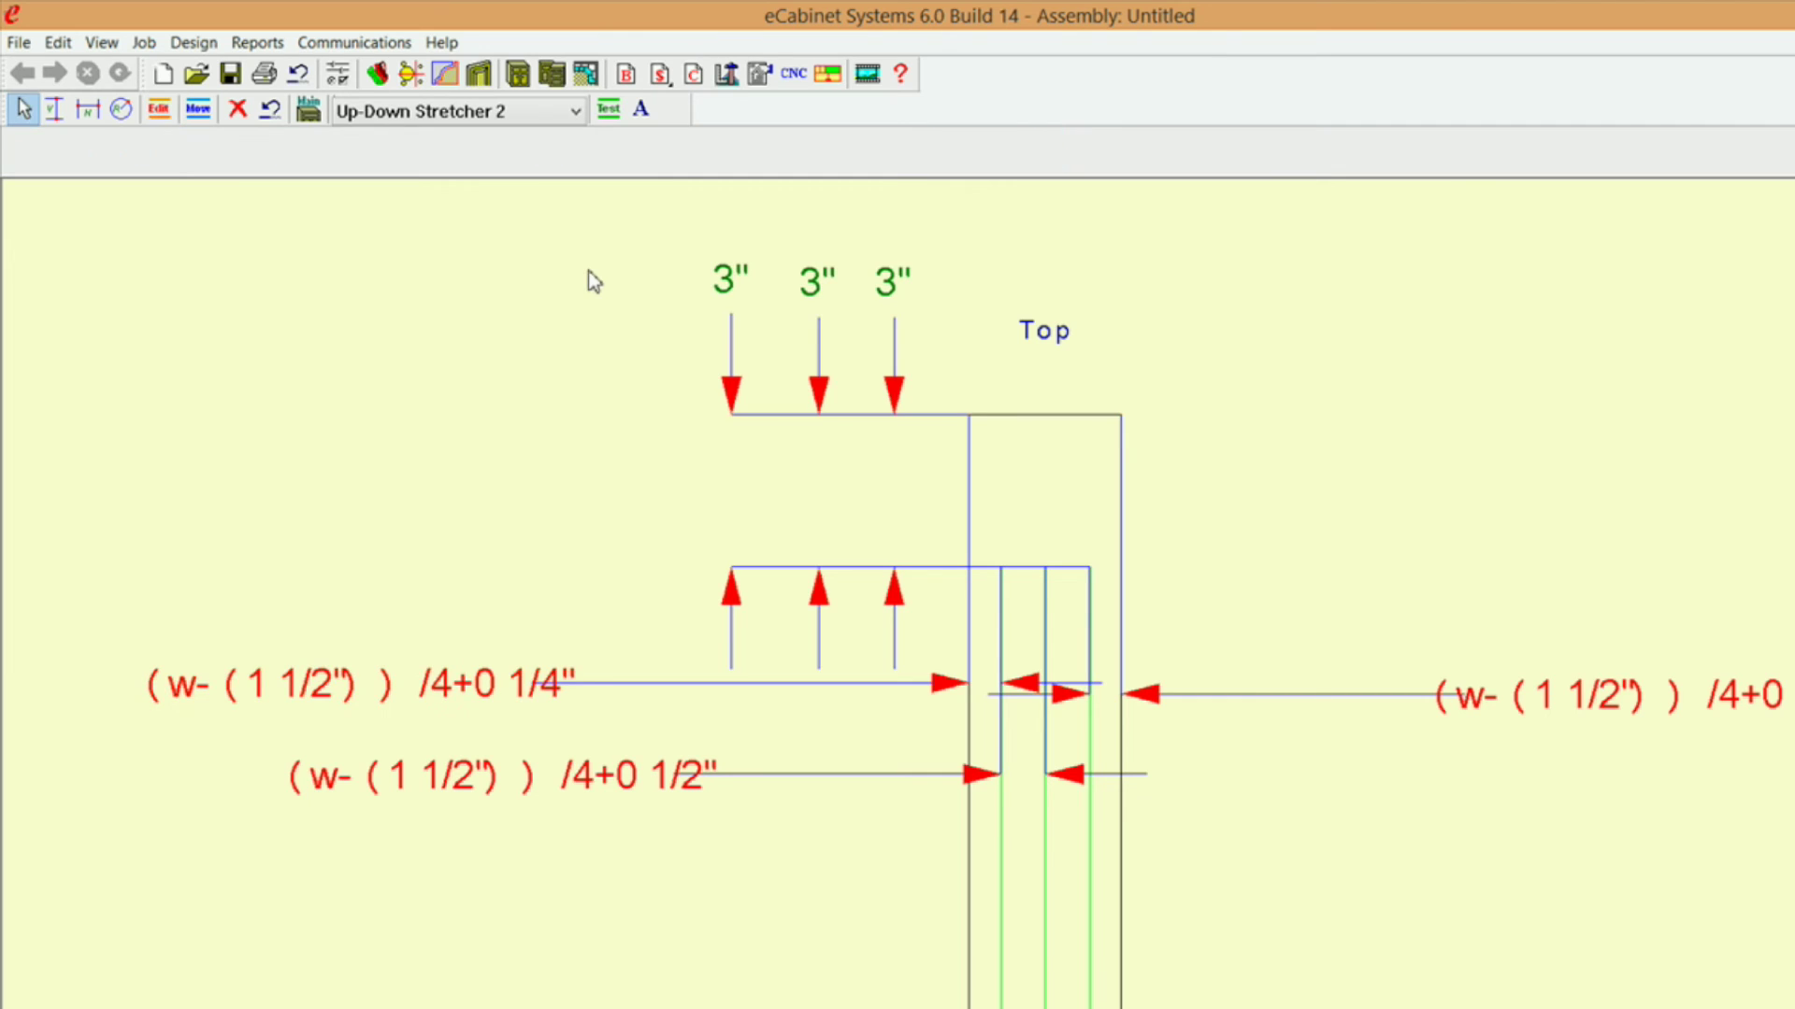
Switch back to Excel, clear the copy selection and unprotect the Flute Calculator sheet
key("alt+Tab")
left_click(993, 481)
key("Escape")
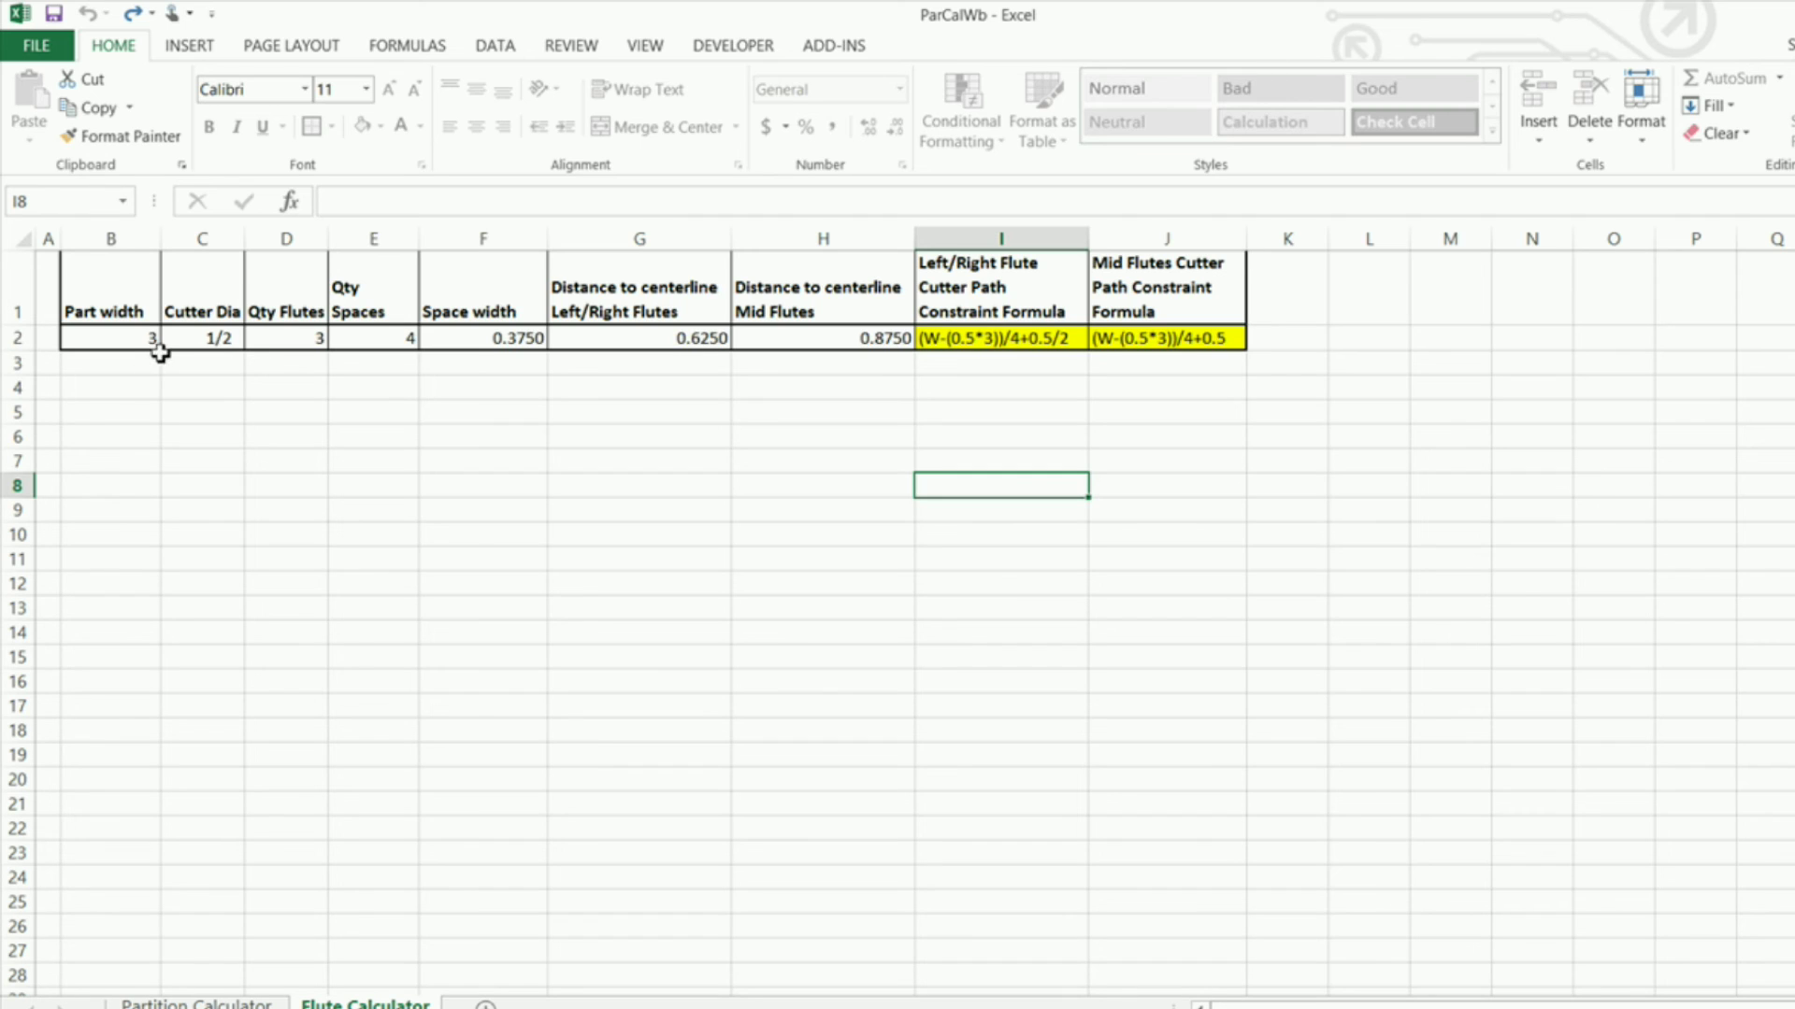
left_click_drag(144, 337, 1161, 342)
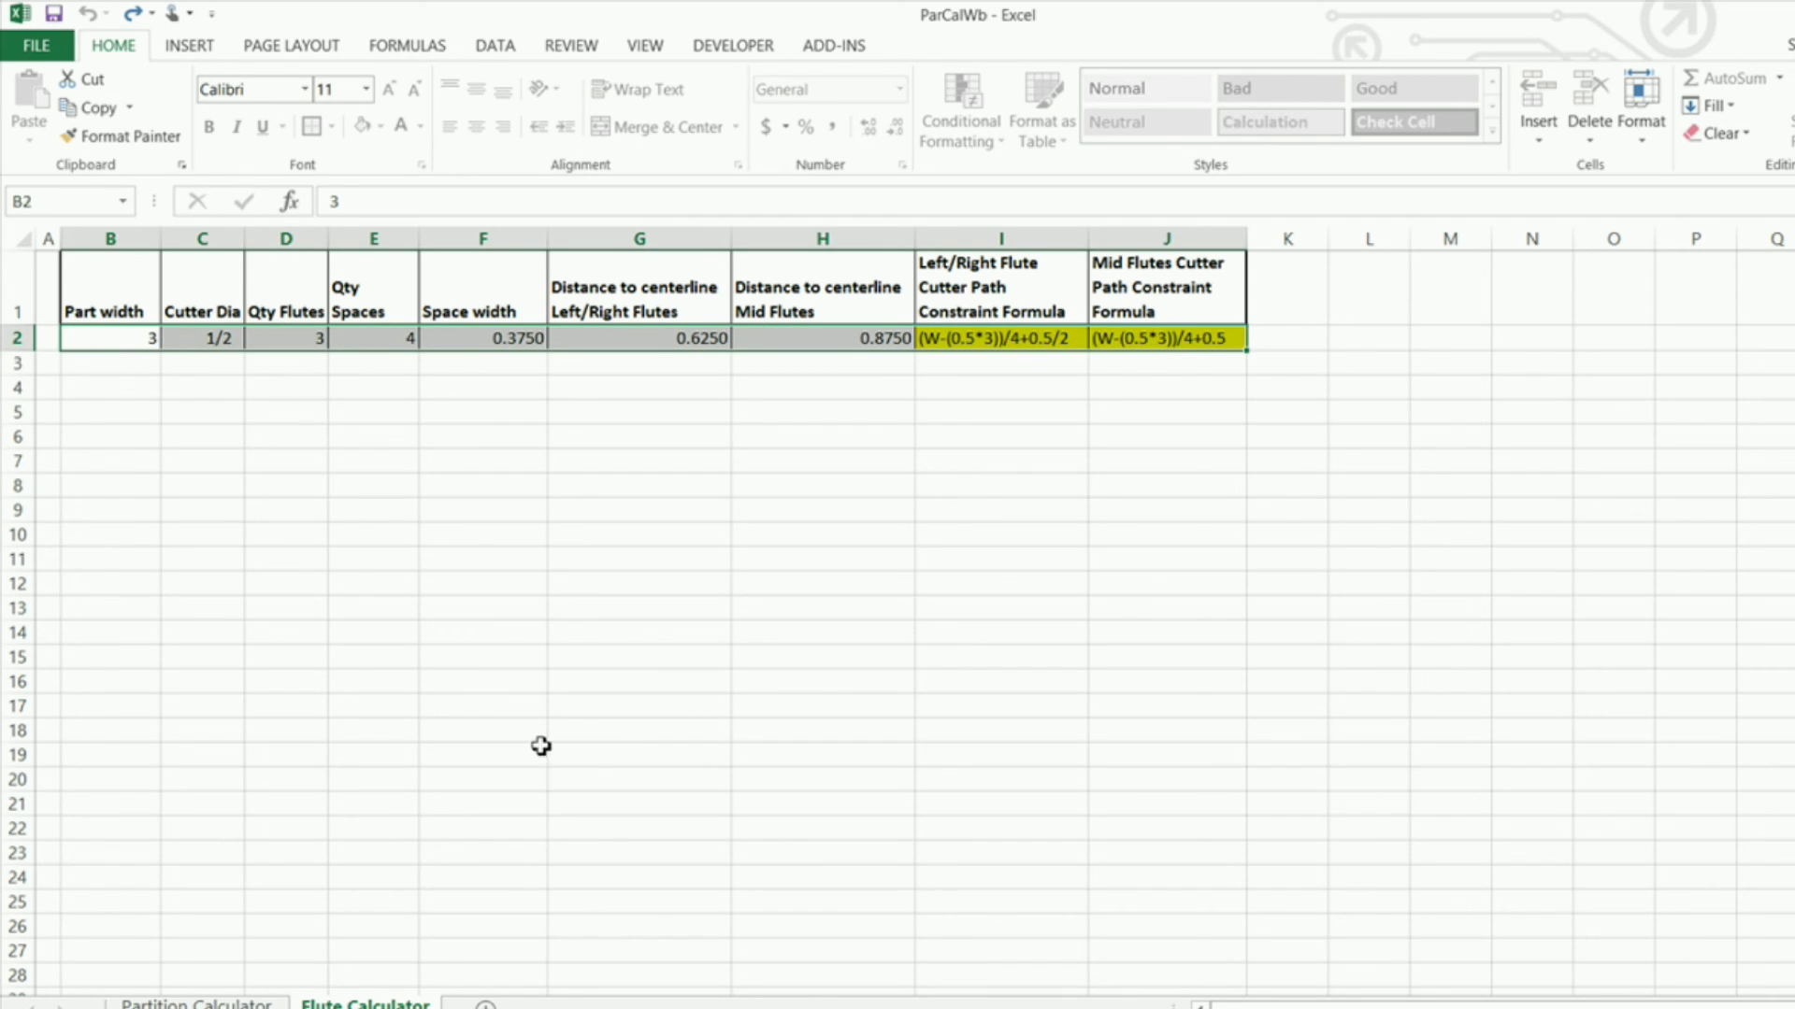
left_click(172, 394)
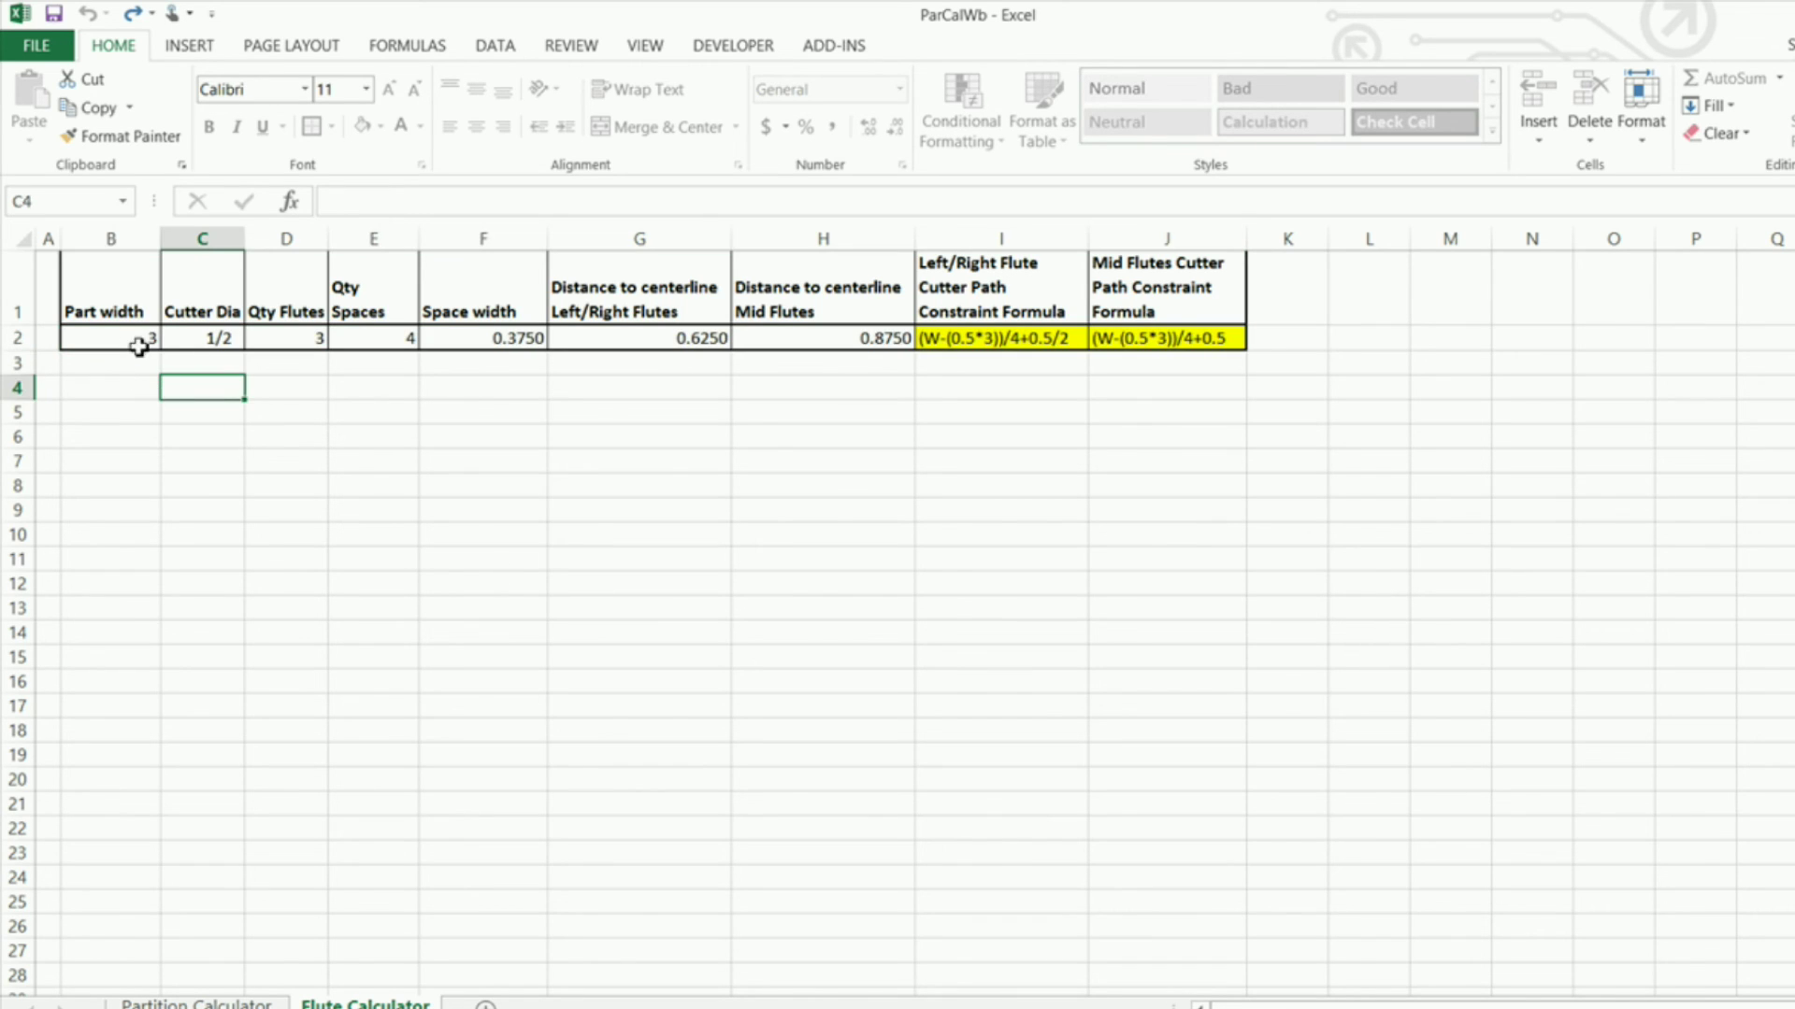
left_click(134, 339)
left_click(106, 409)
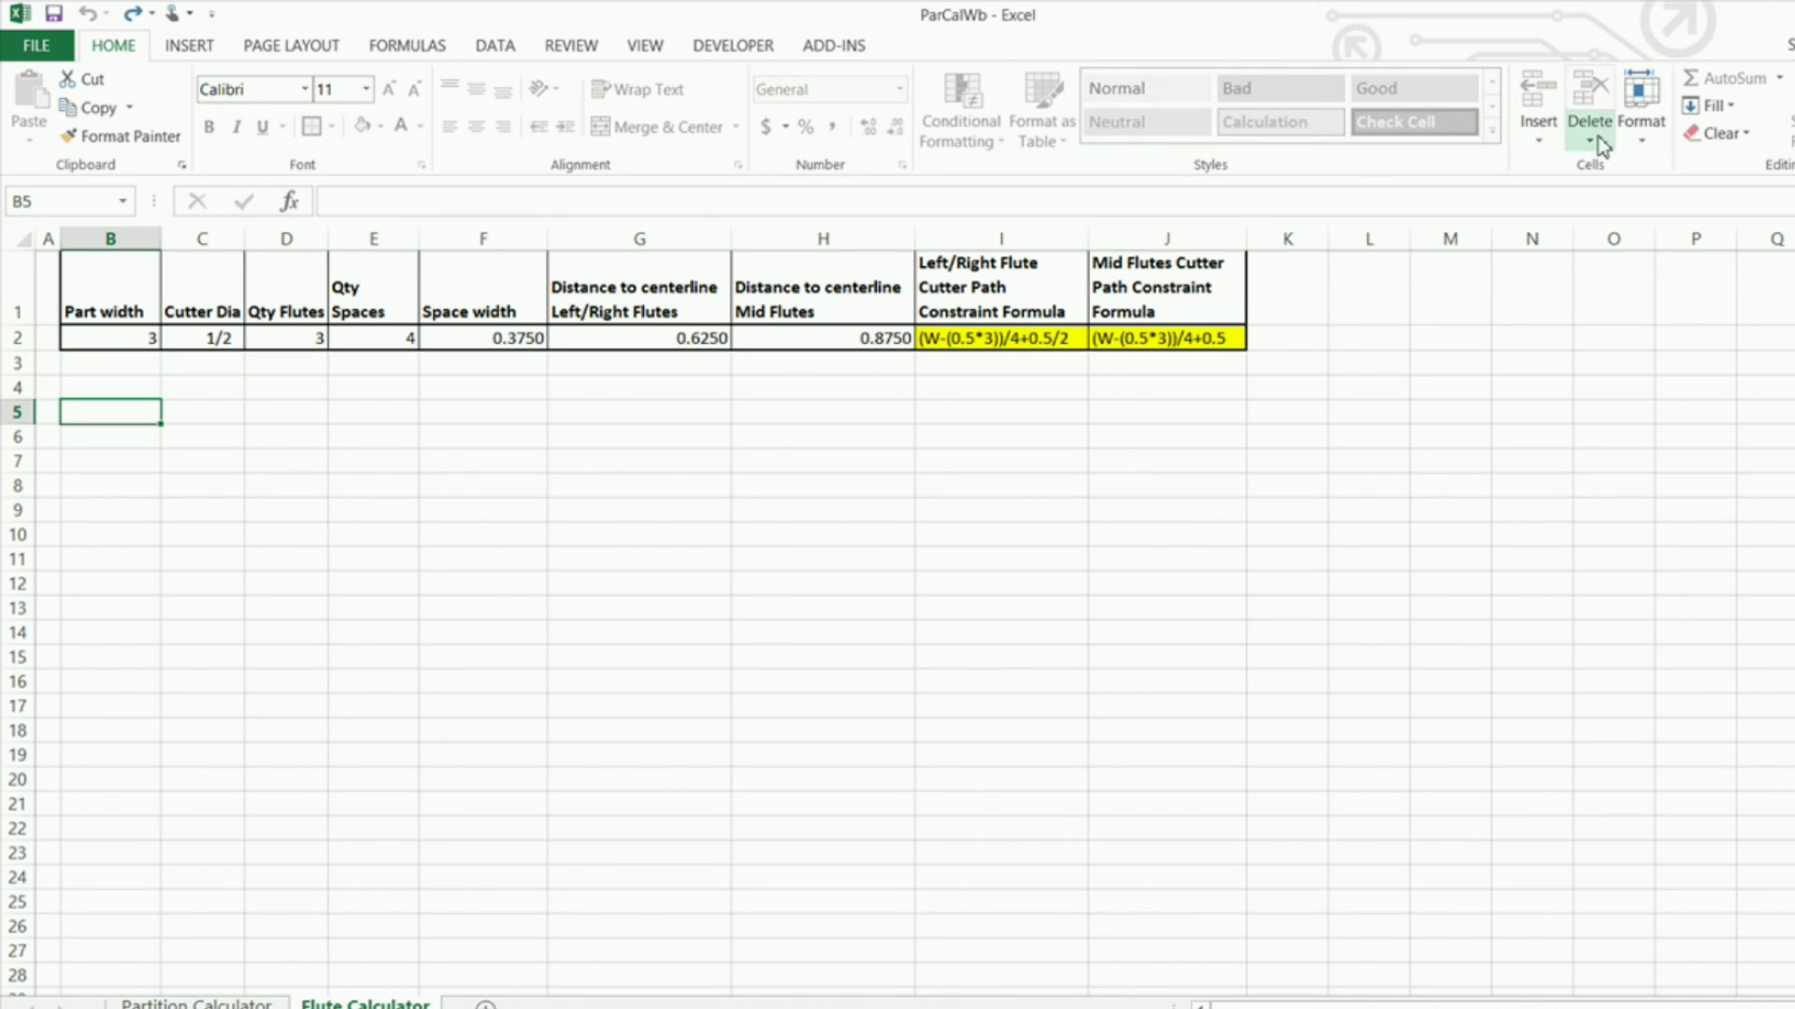
left_click(1631, 136)
left_click(1724, 559)
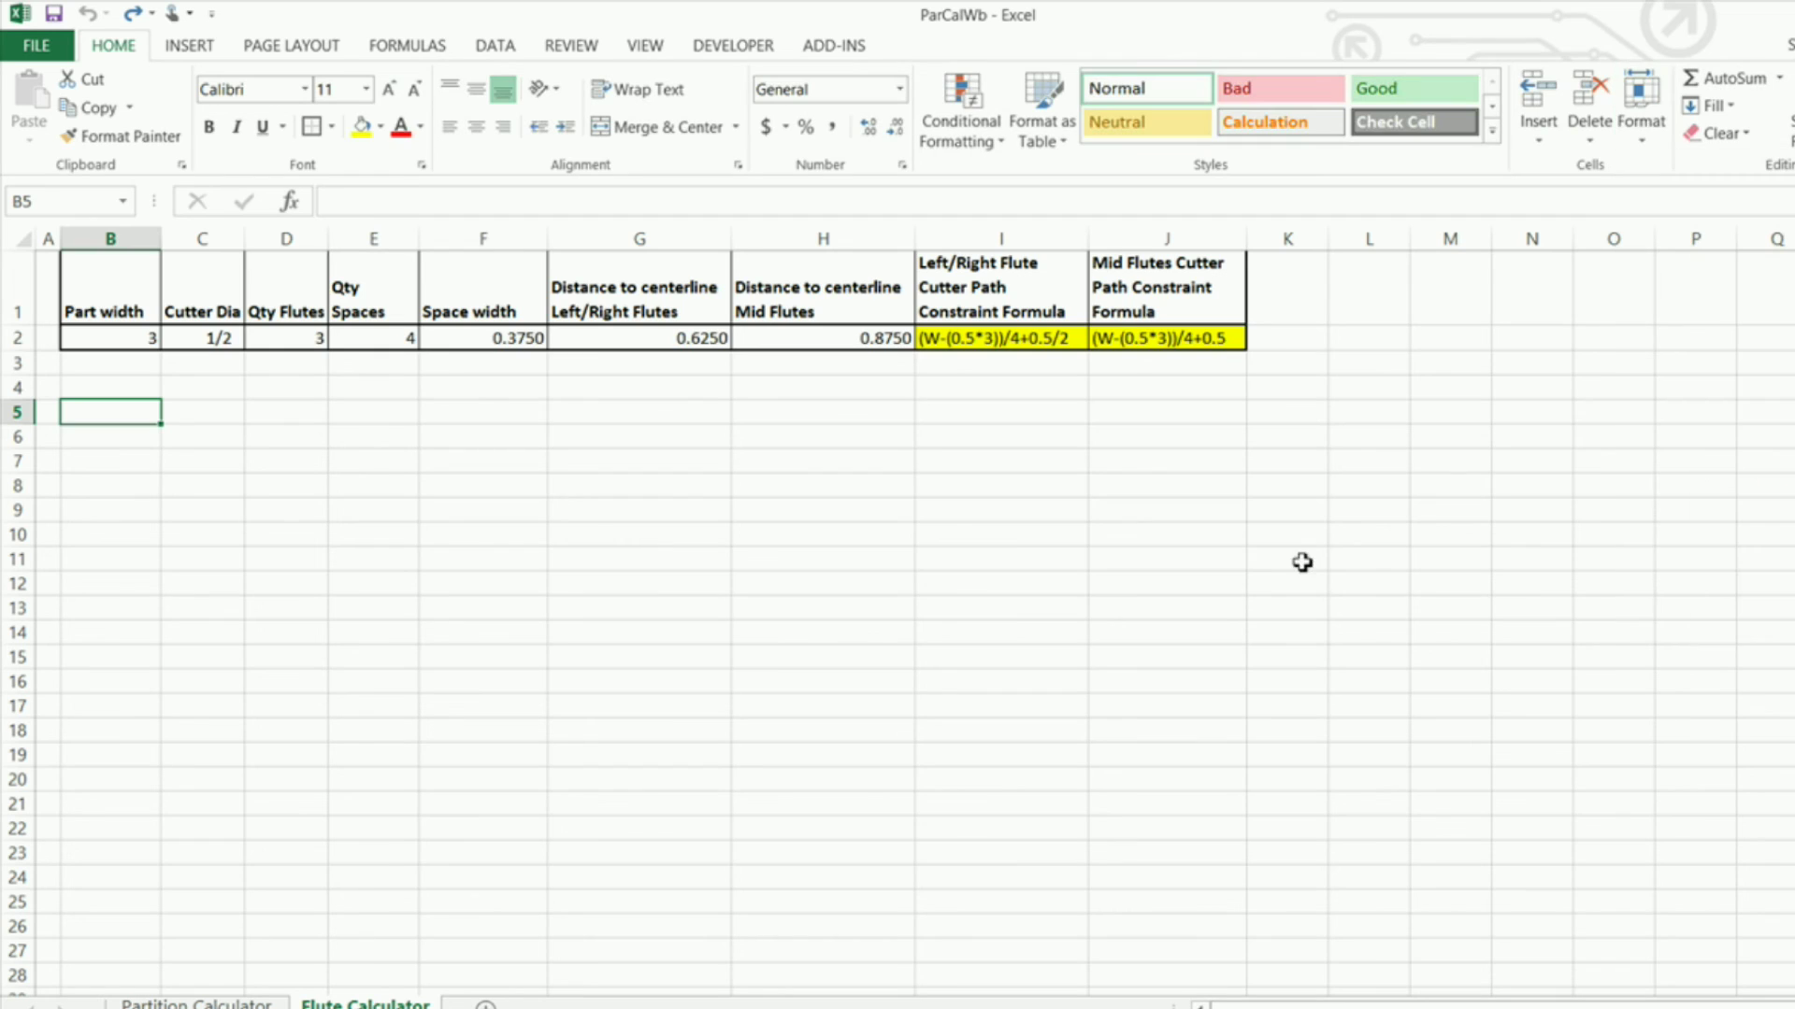
Check the cell protection settings of the input cells B2:E2 without changing them
left_click(281, 528)
left_click_drag(107, 339, 382, 339)
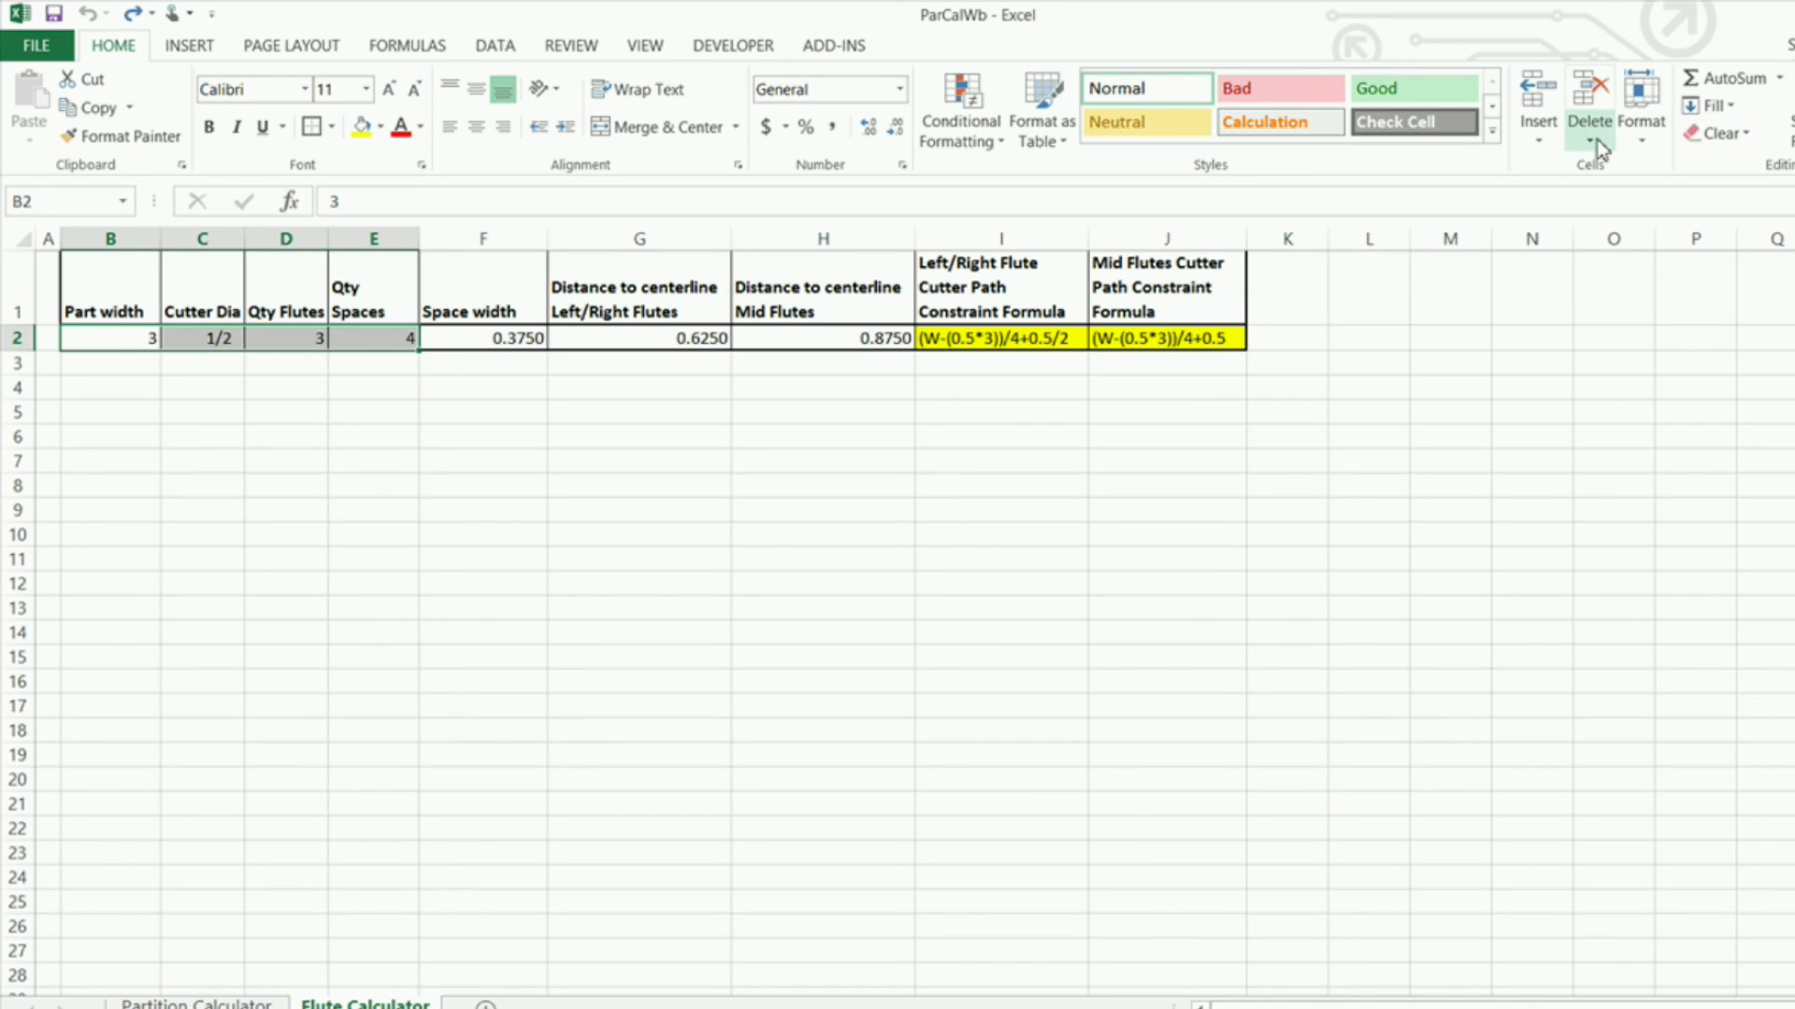
left_click(1646, 132)
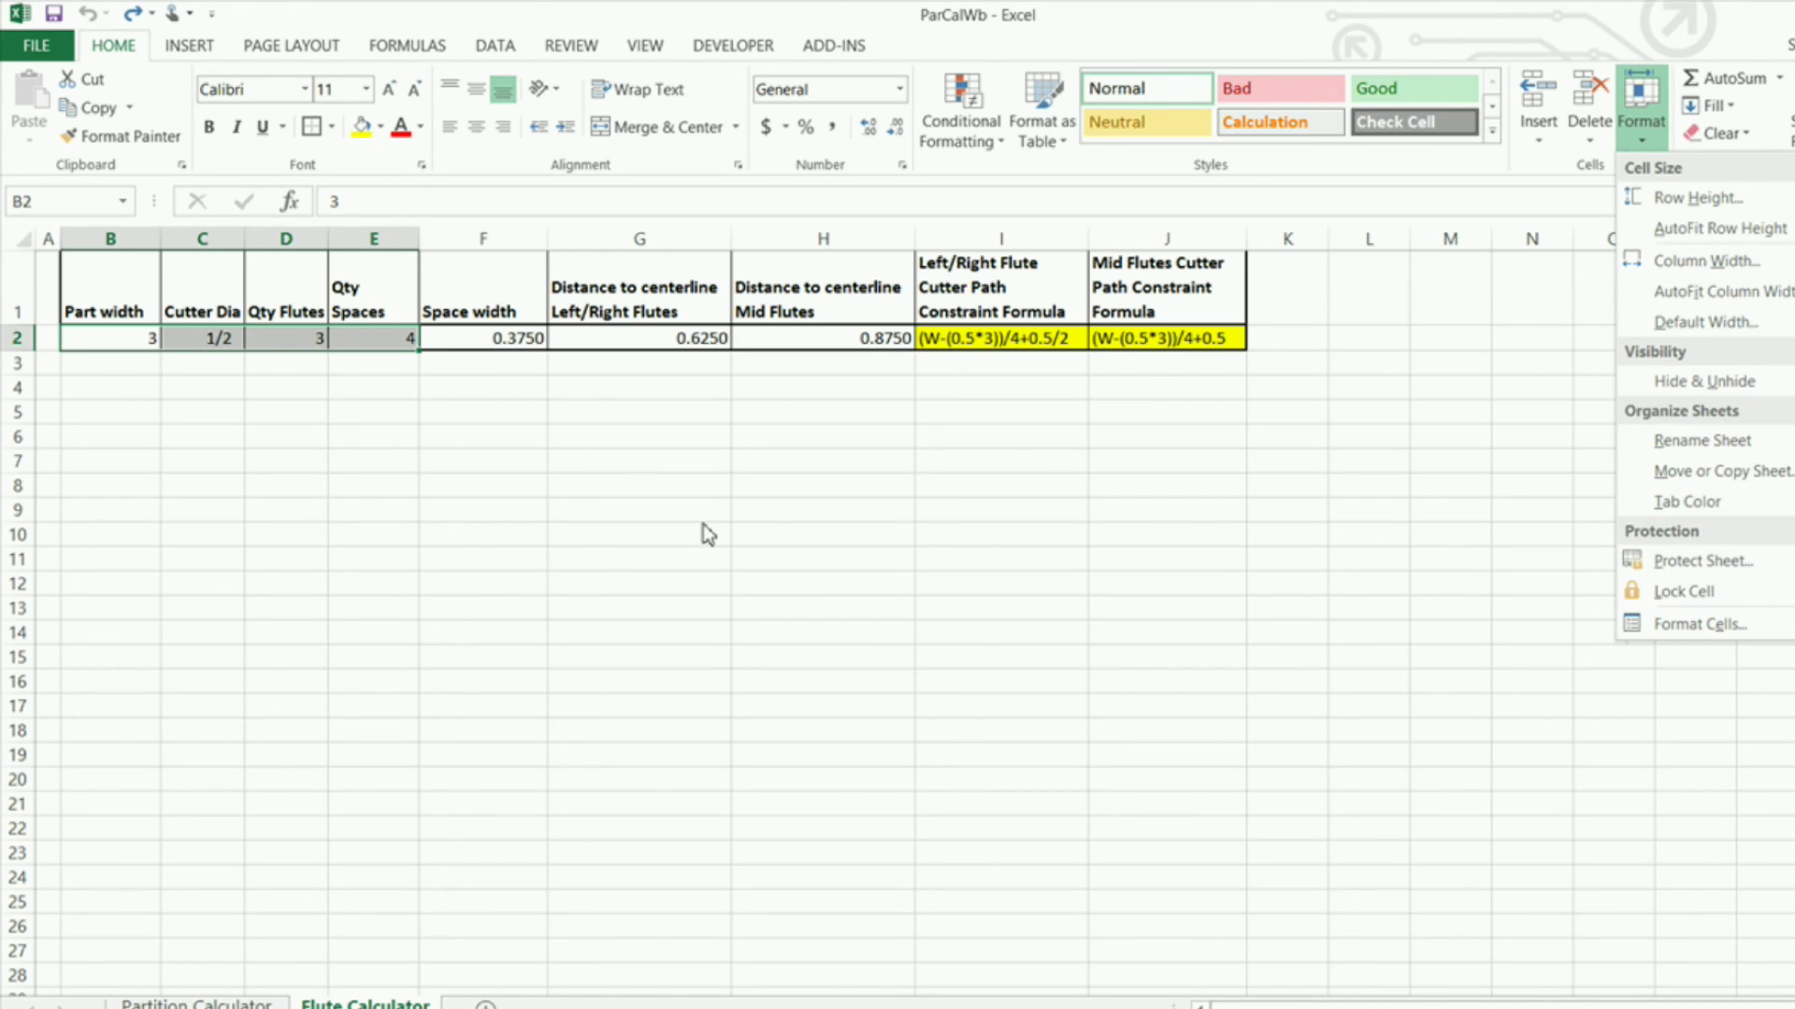
left_click(138, 396)
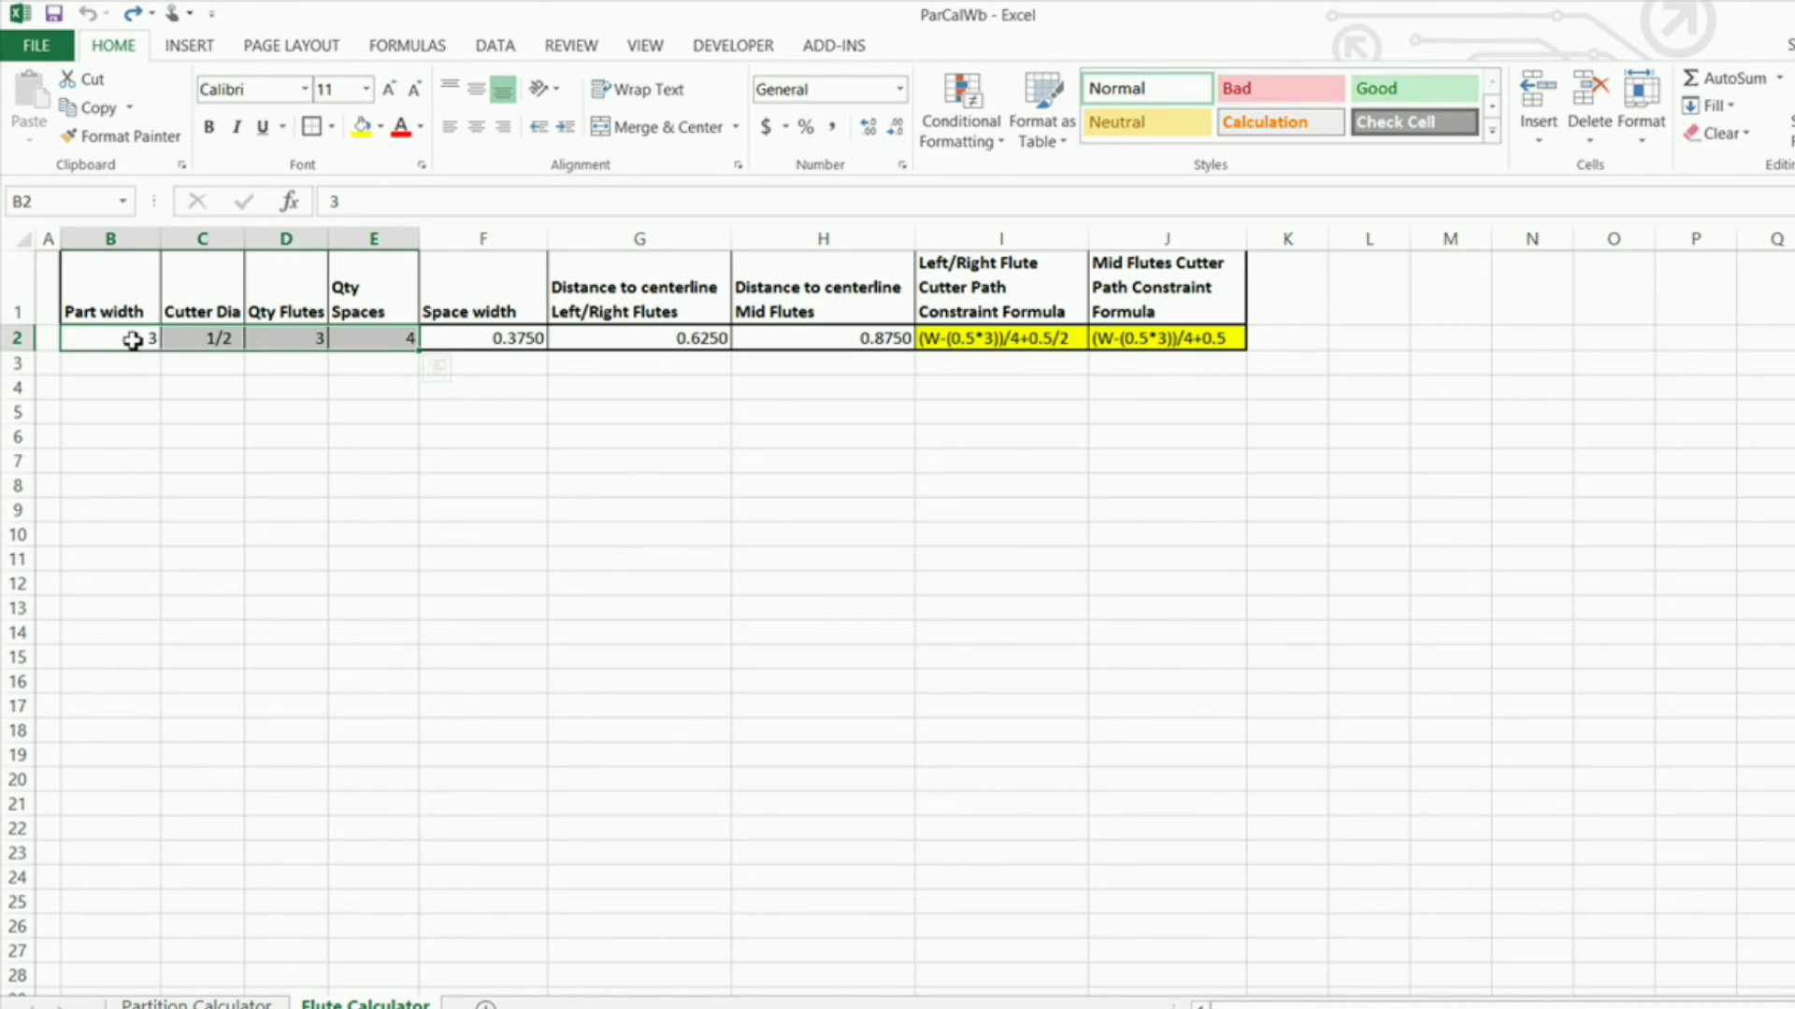
right_click(133, 340)
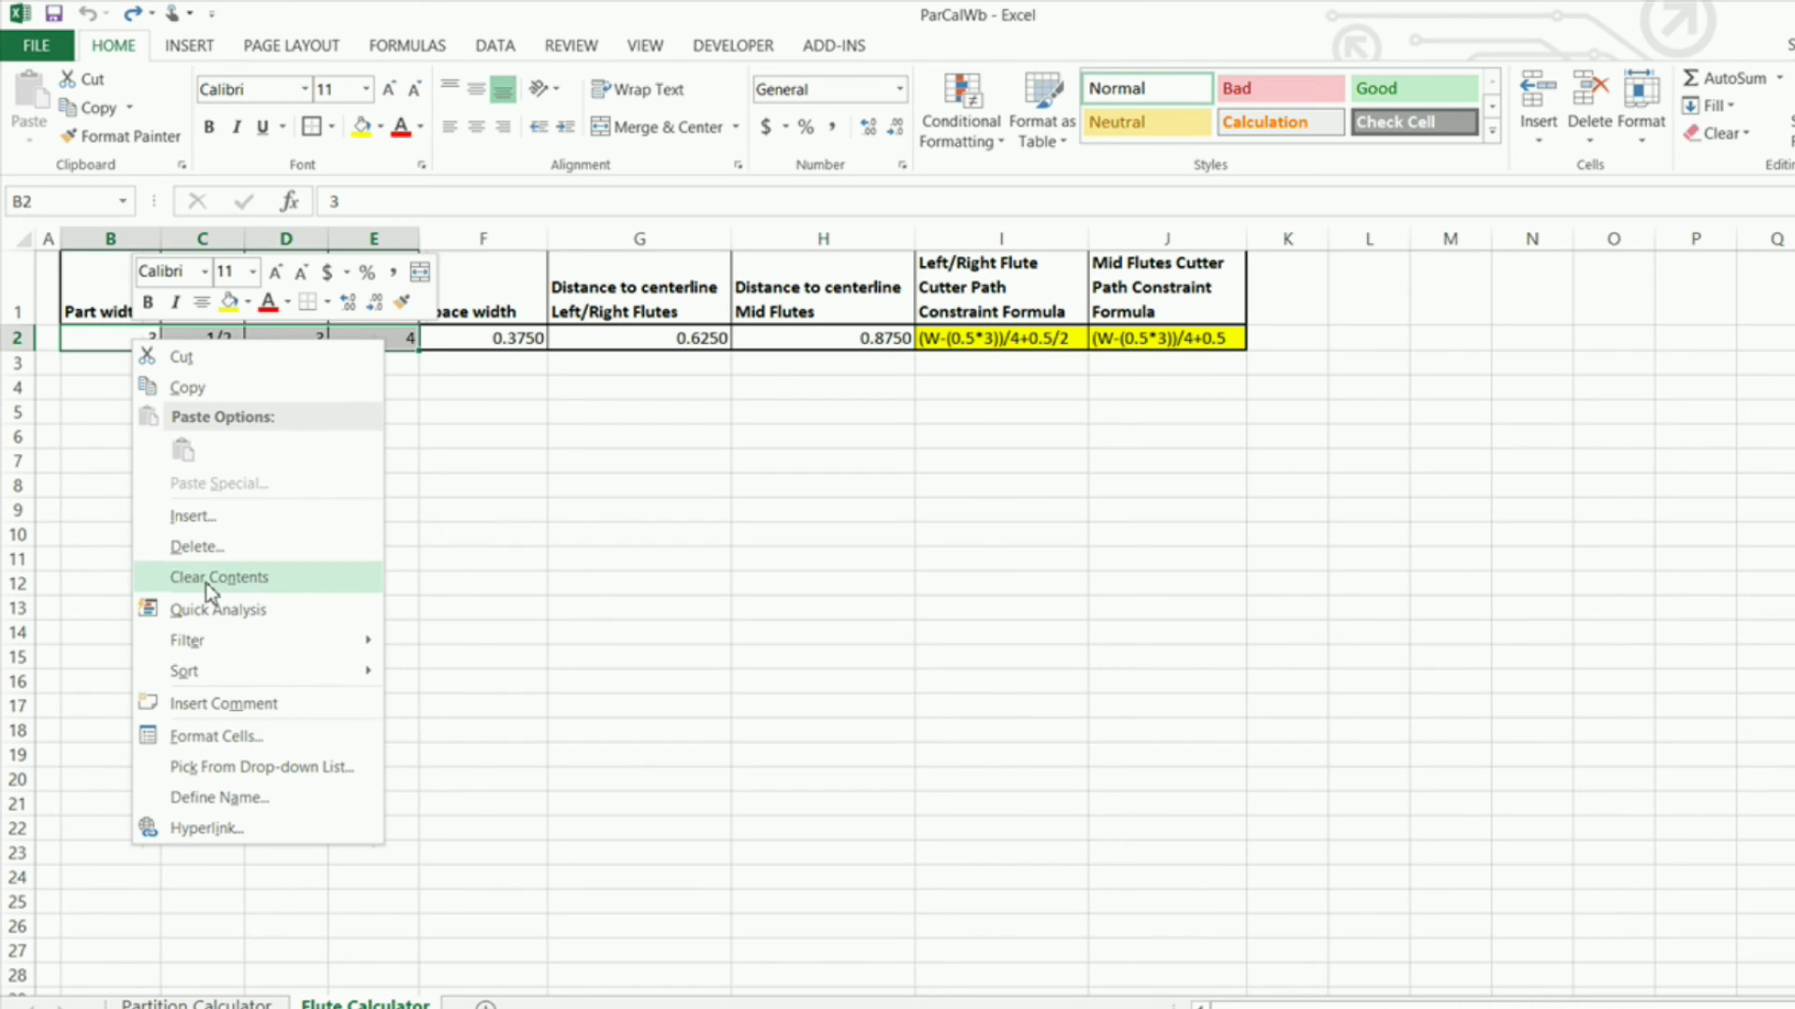
left_click(217, 738)
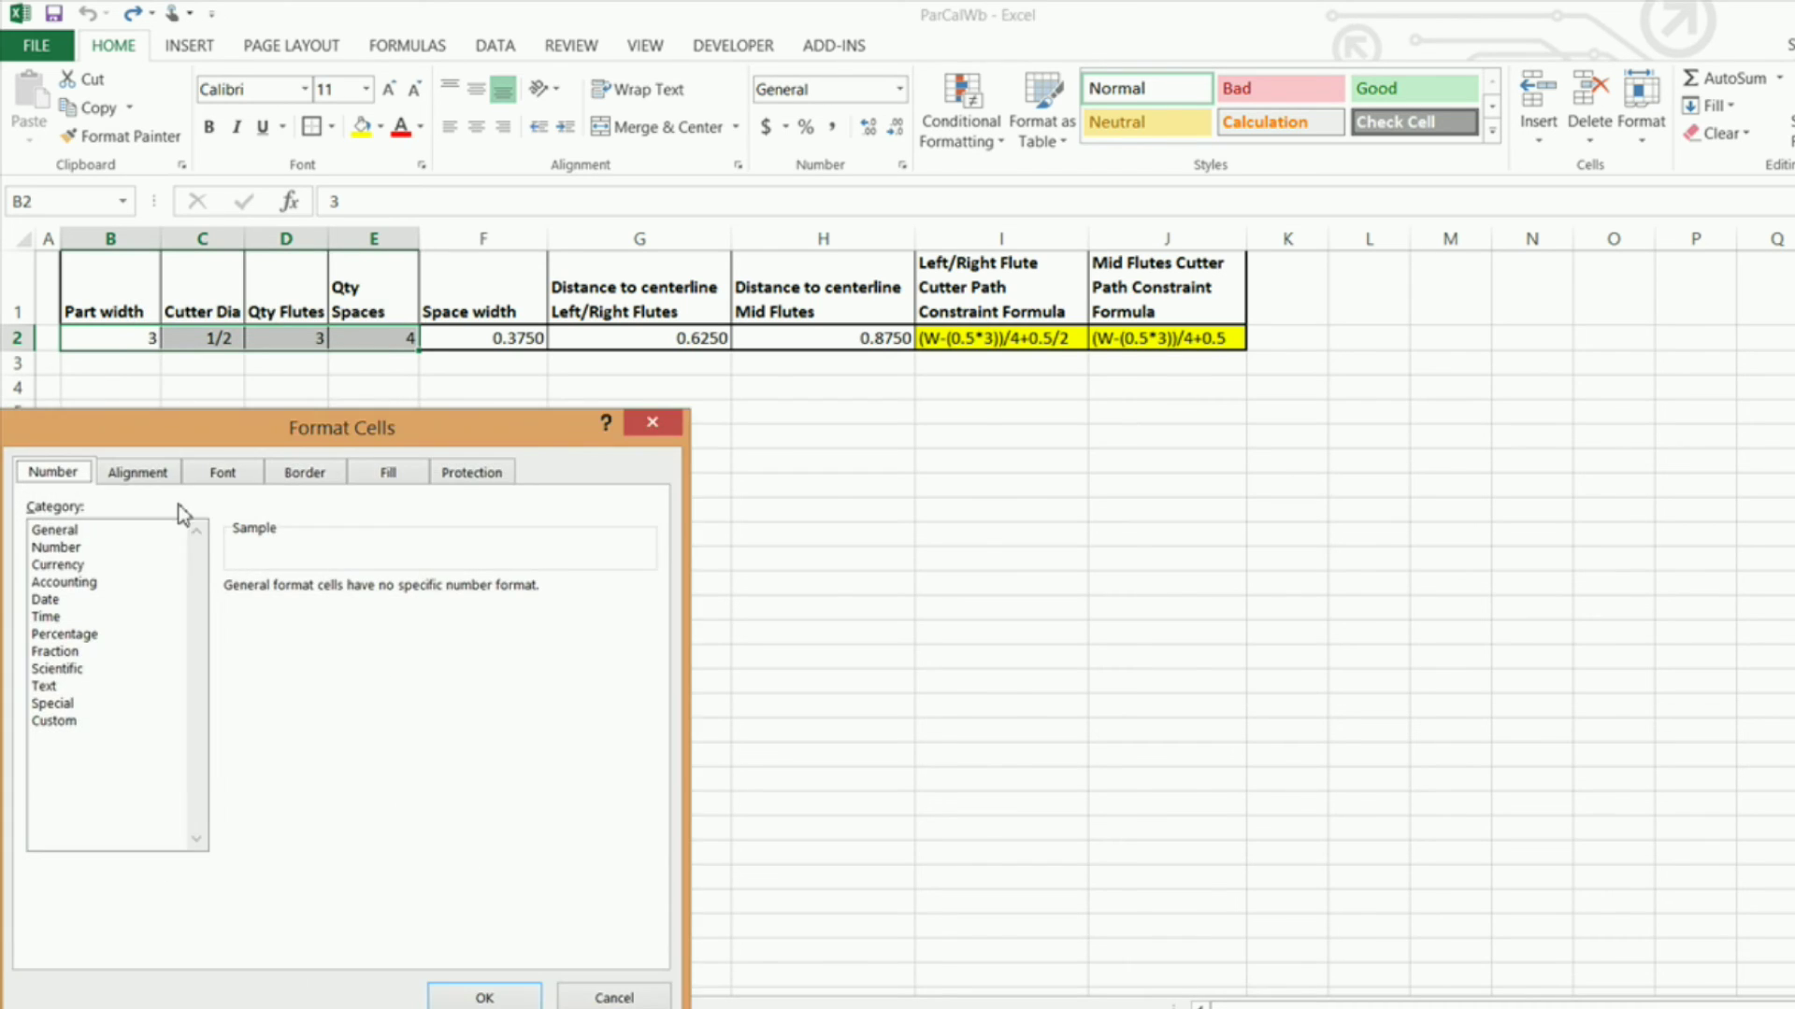
left_click(145, 480)
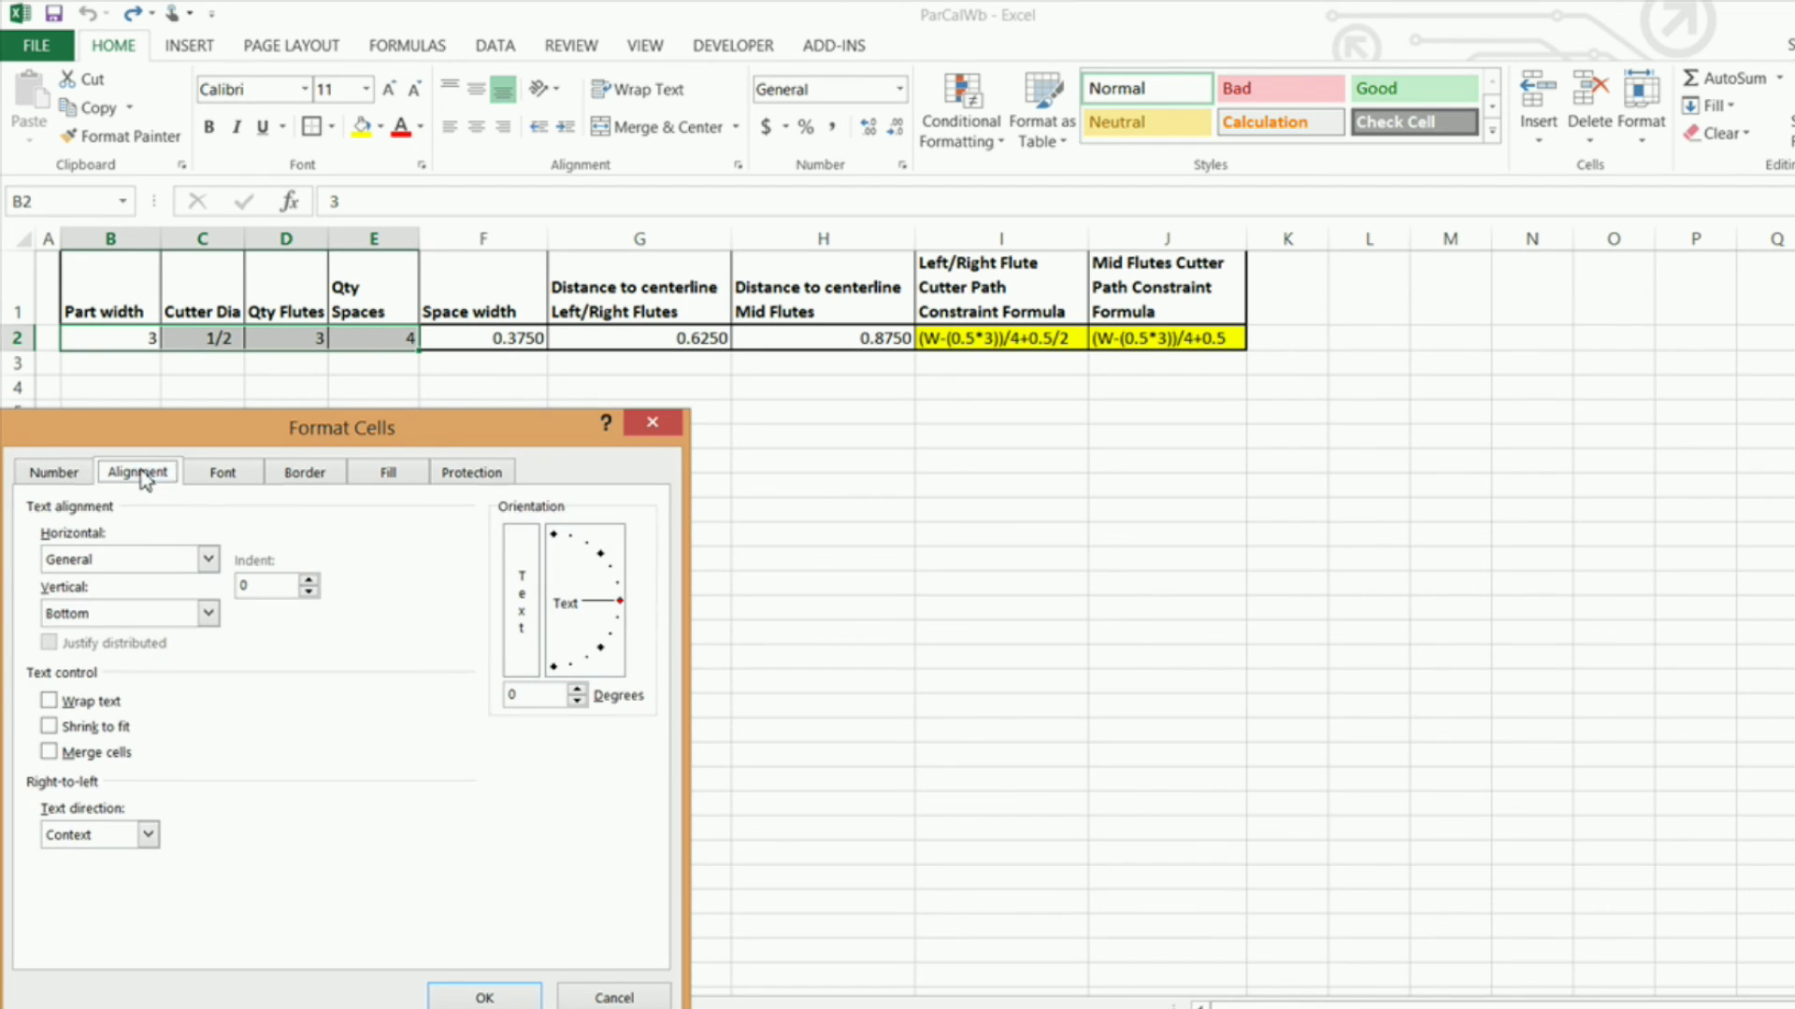
left_click(483, 474)
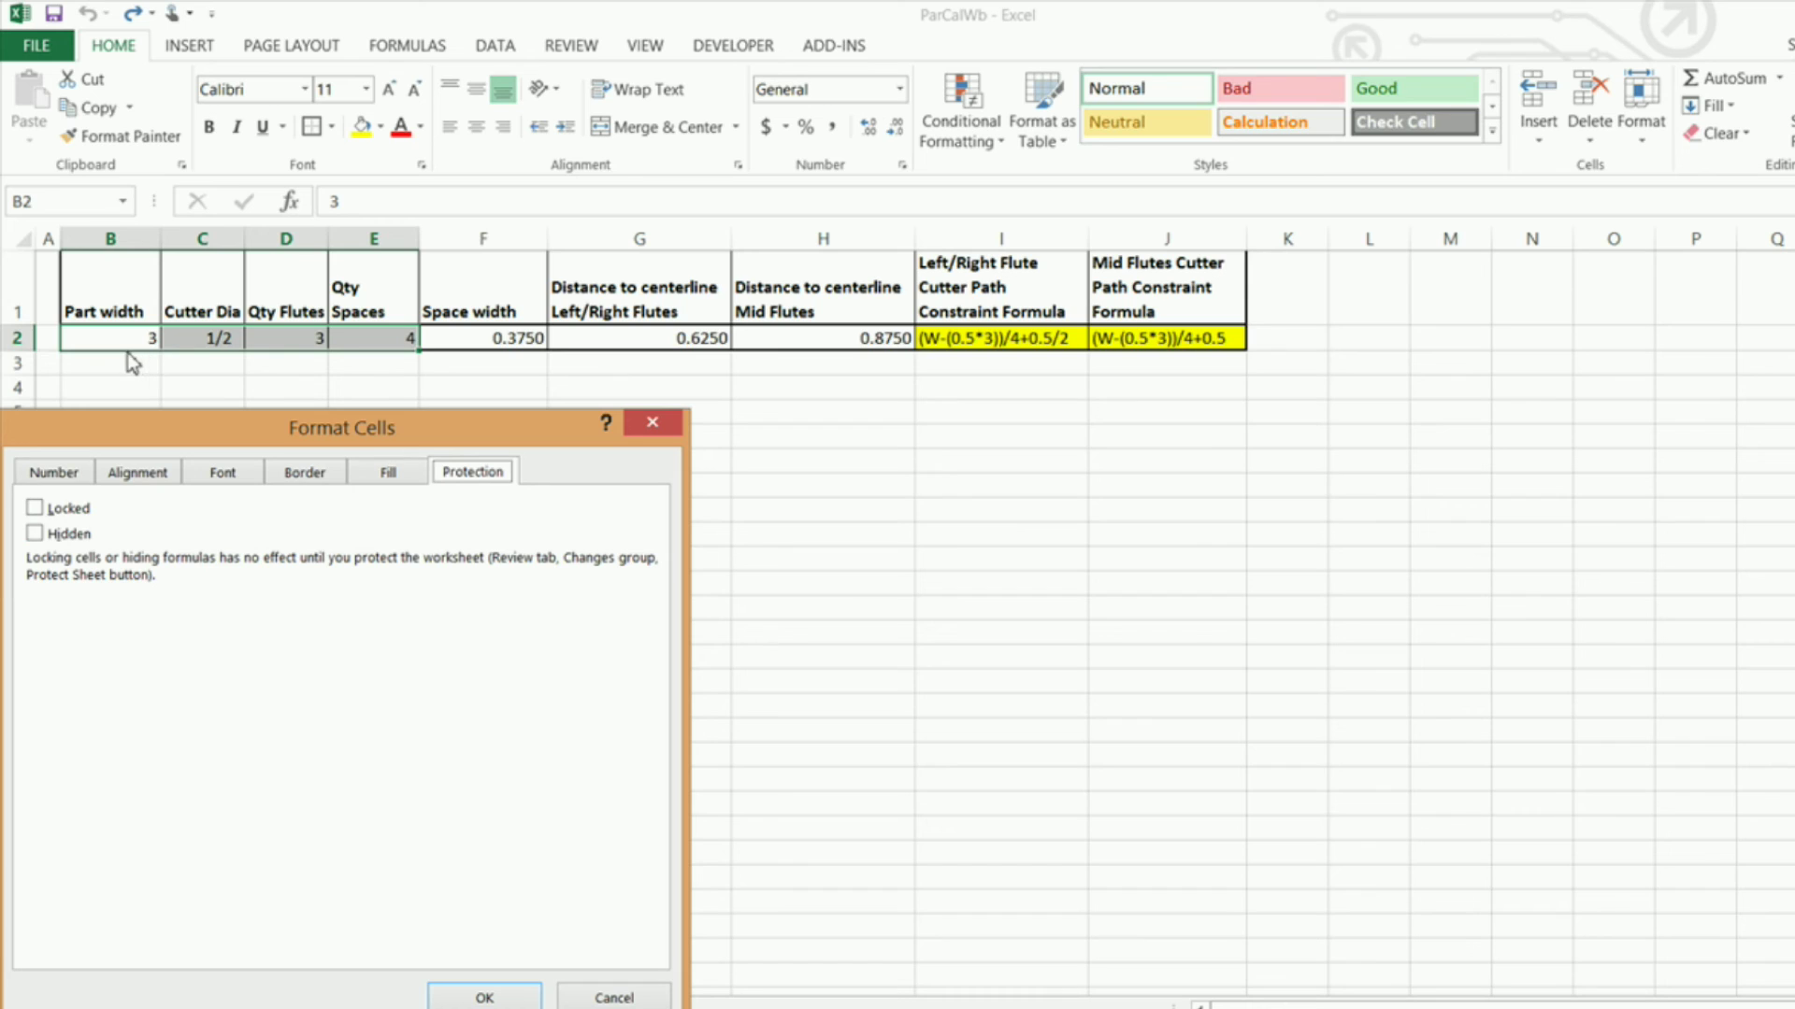
left_click(605, 999)
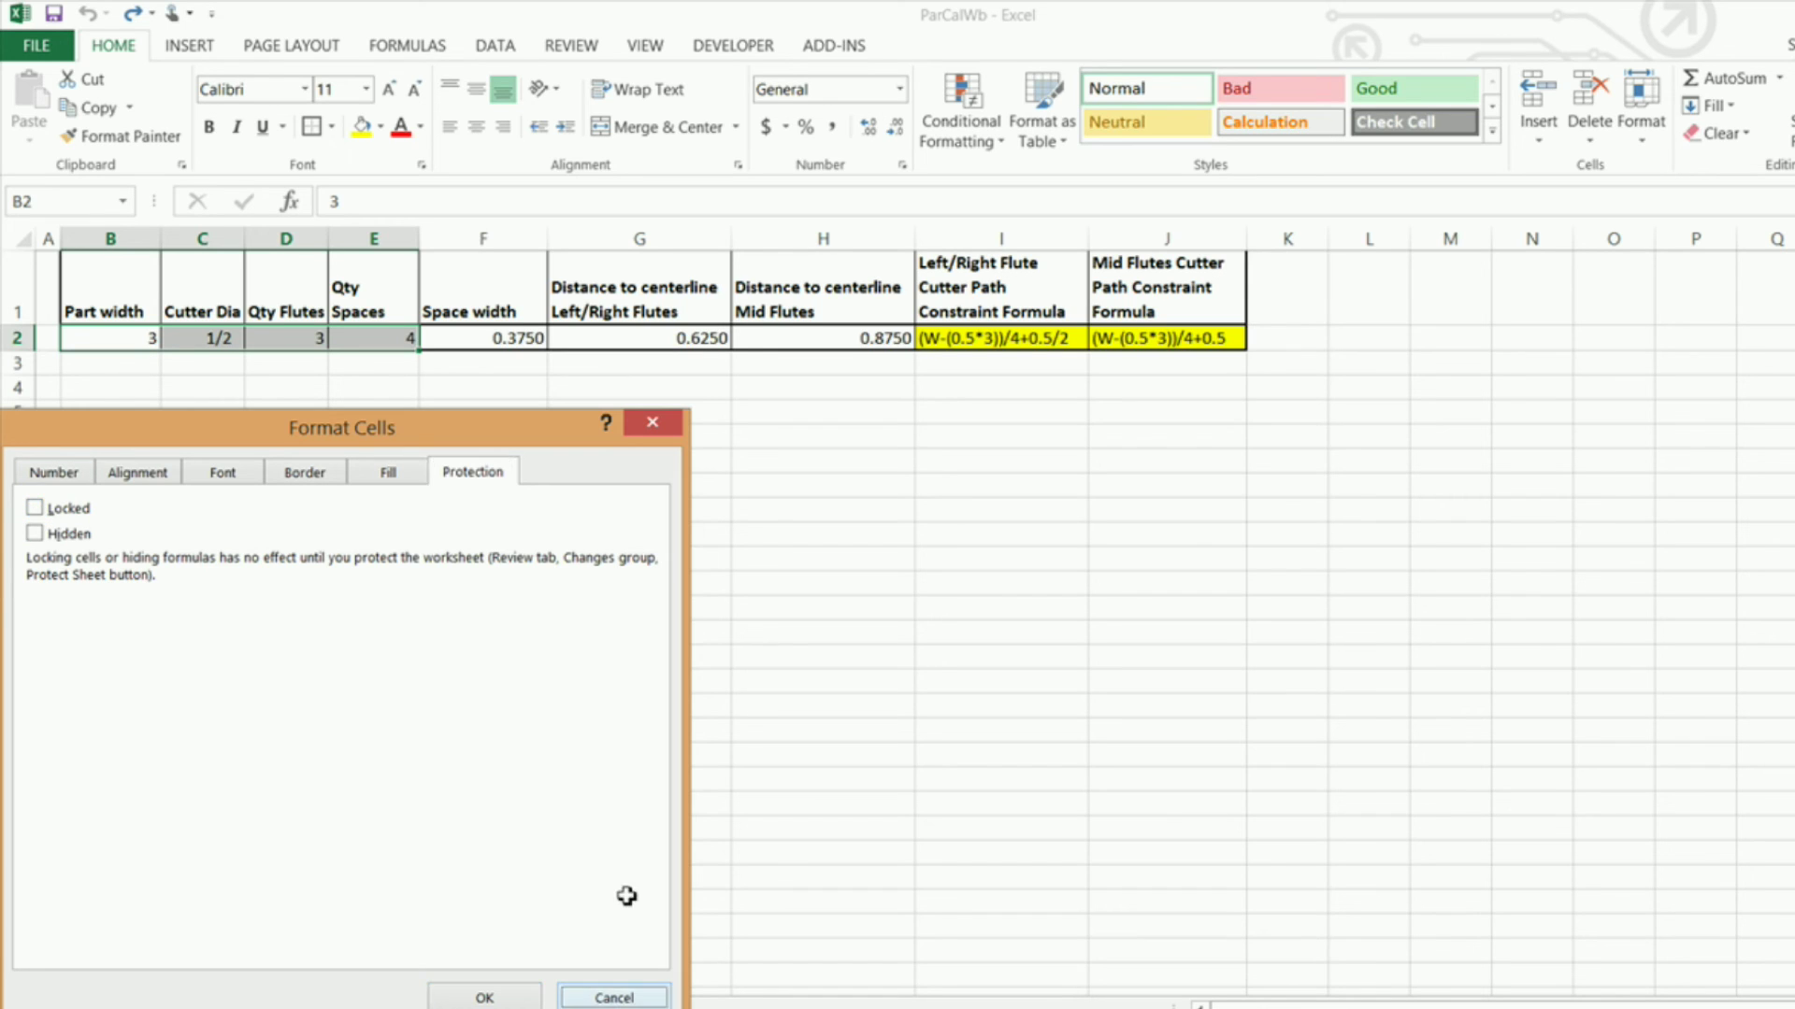
Check the cell protection settings of the formula cells F2:J2 without changing them
left_click(648, 338)
left_click_drag(520, 340, 1121, 338)
right_click(516, 342)
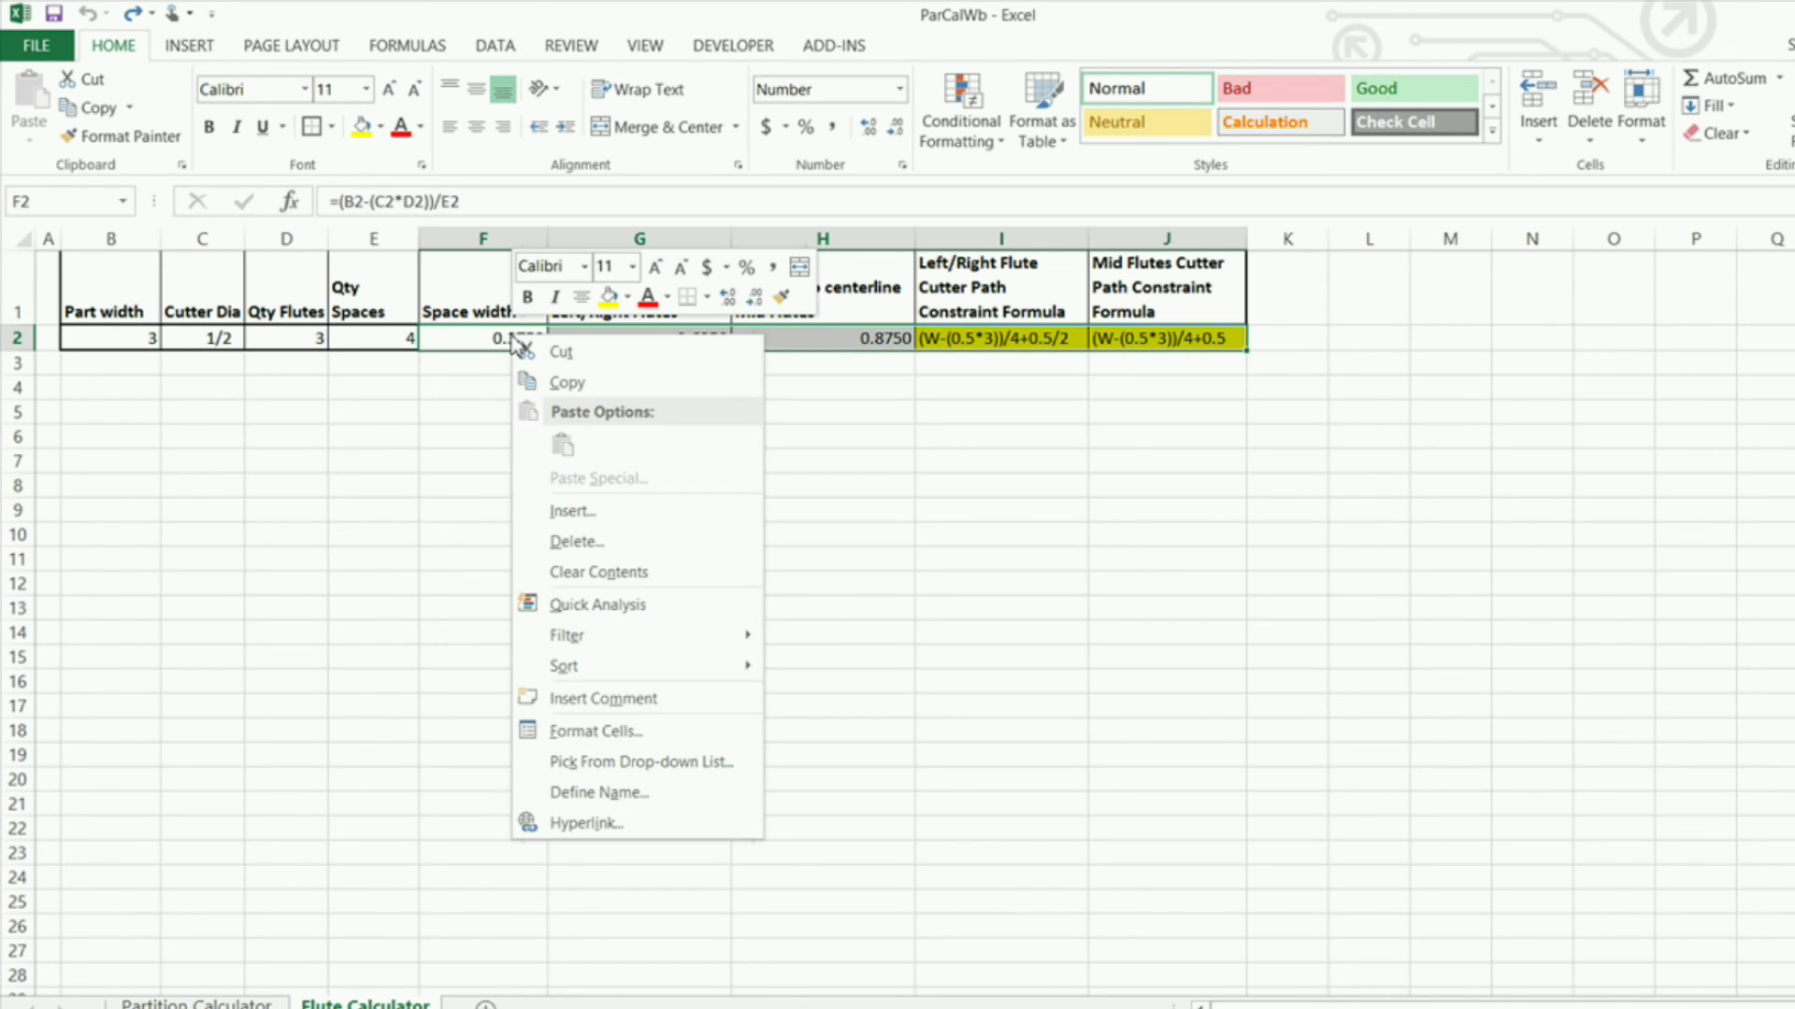
left_click(587, 732)
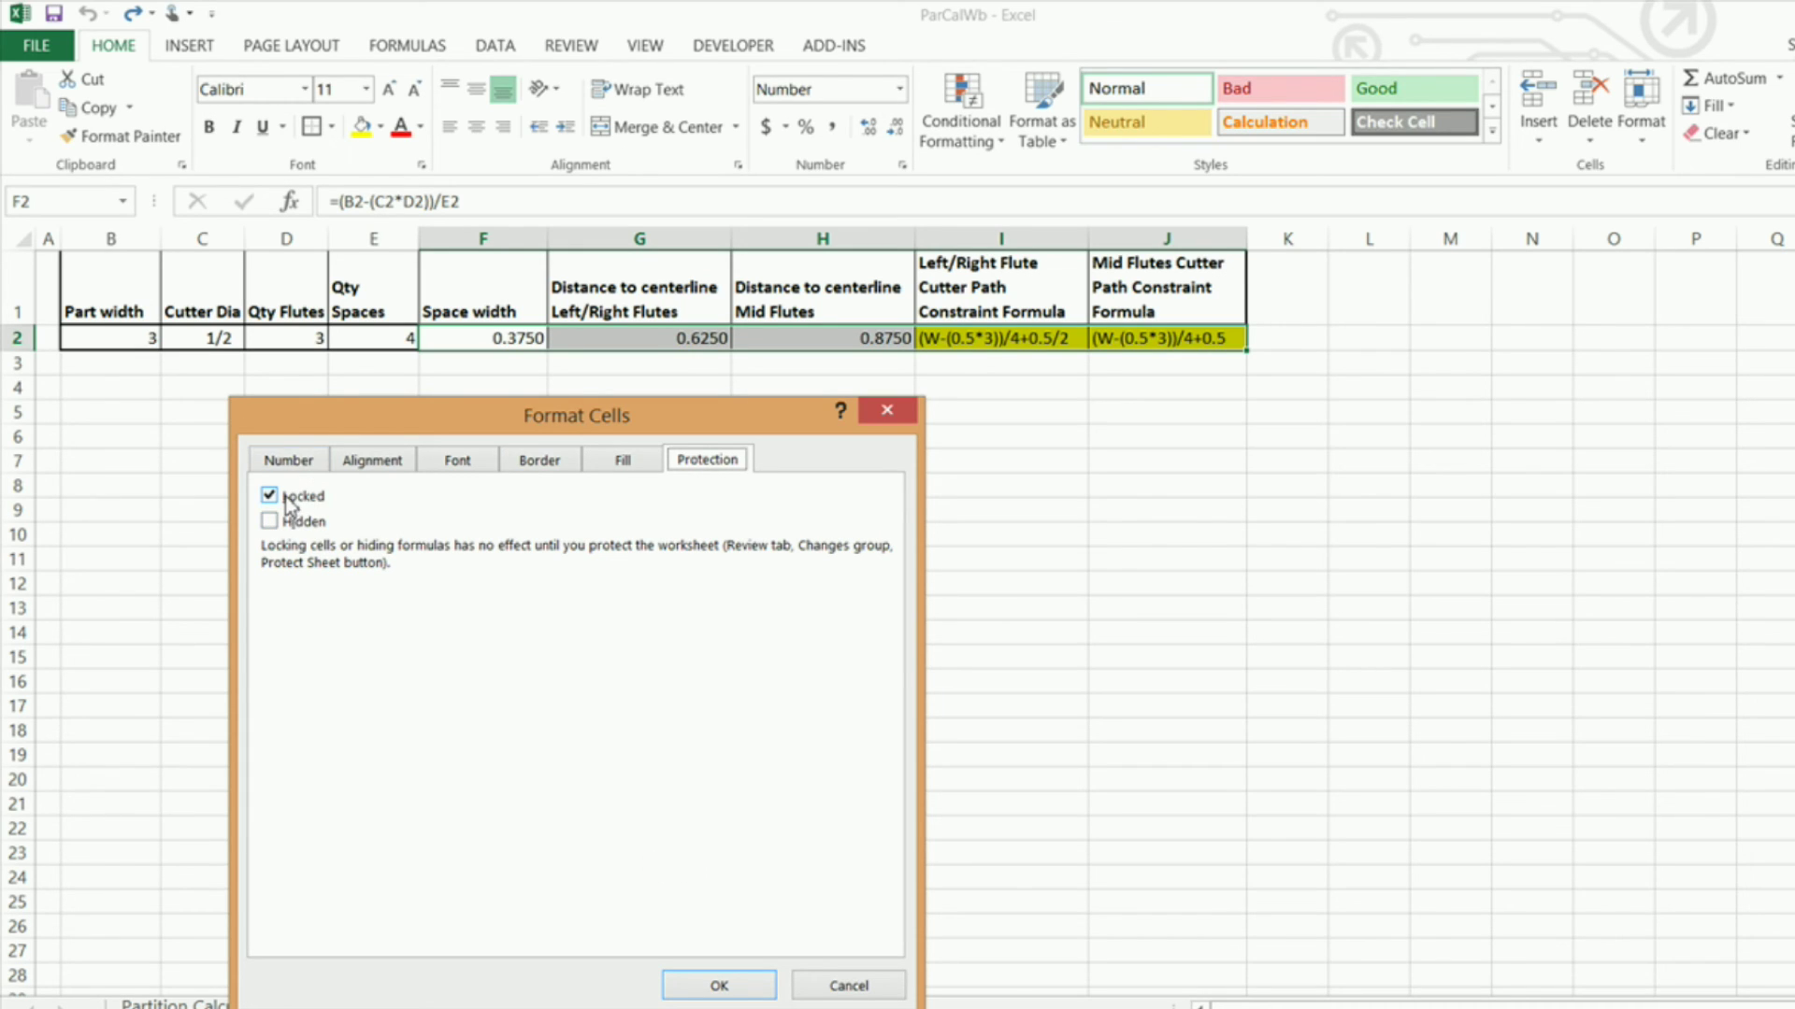
left_click(888, 412)
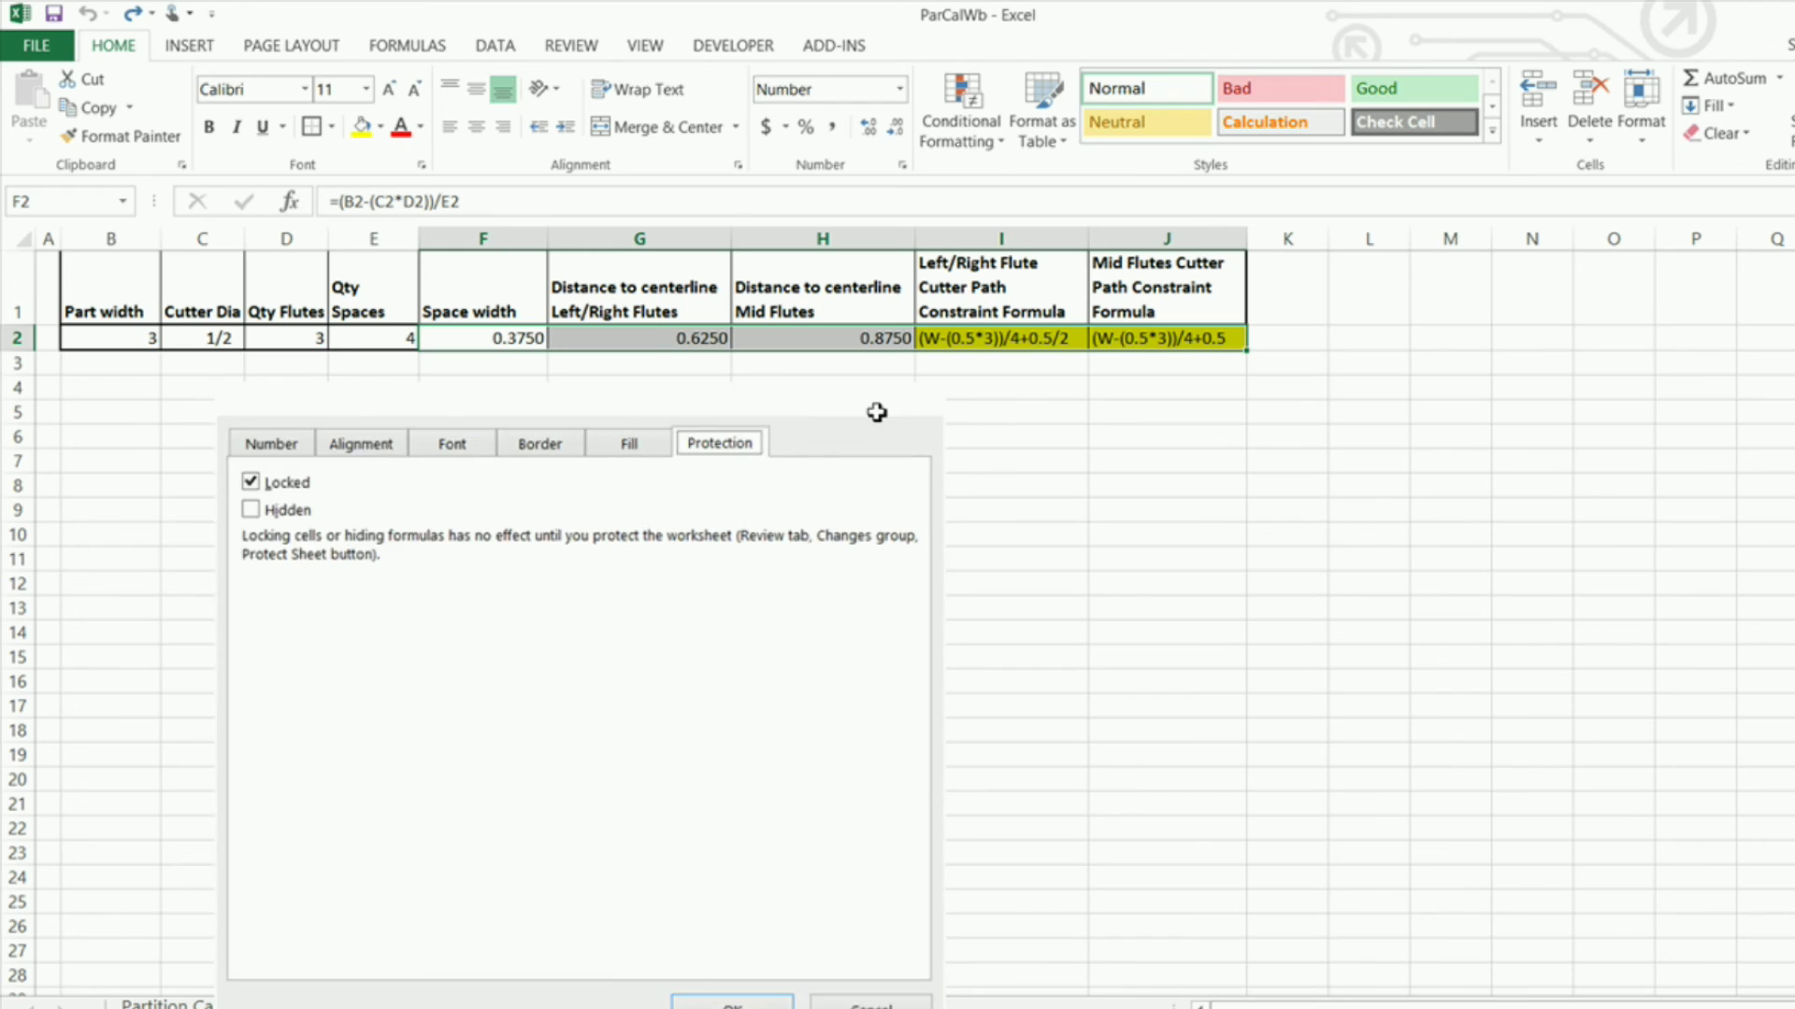
Review the Locked setting of the part width through quantity spaces inputs in B2:E2 once more
left_click(224, 463)
left_click(139, 339)
left_click_drag(138, 339, 393, 341)
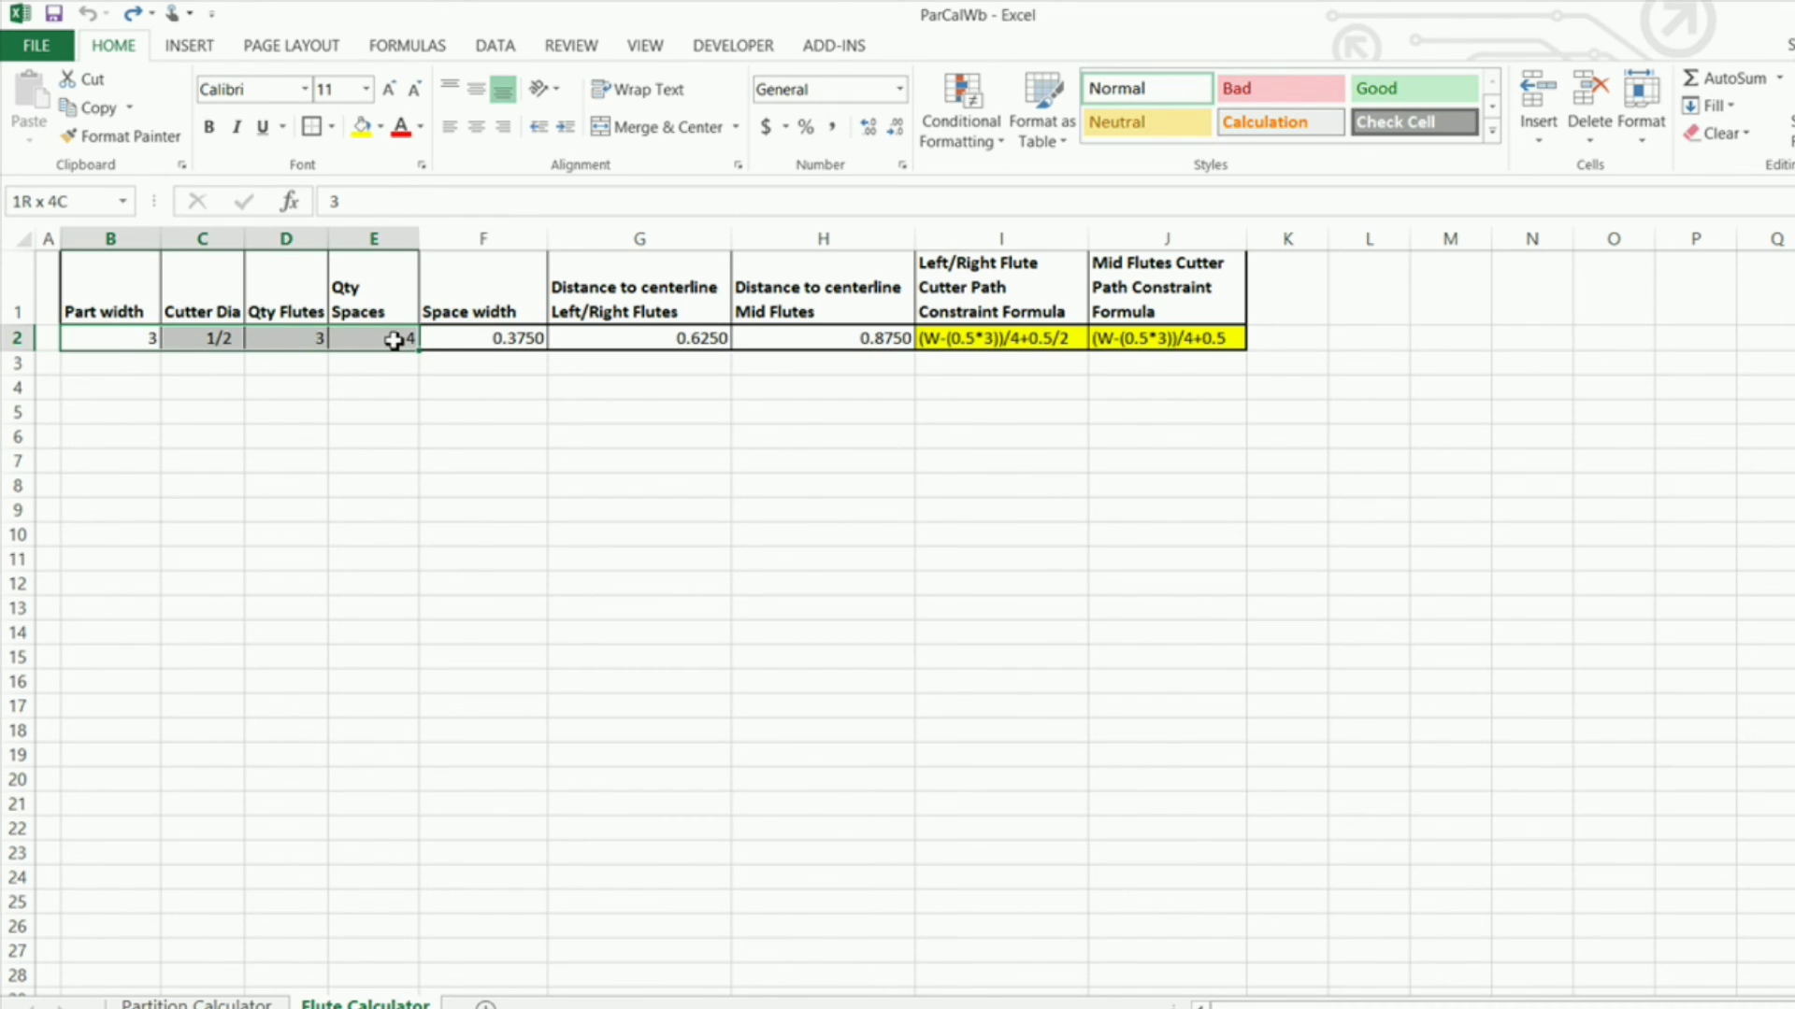
right_click(109, 342)
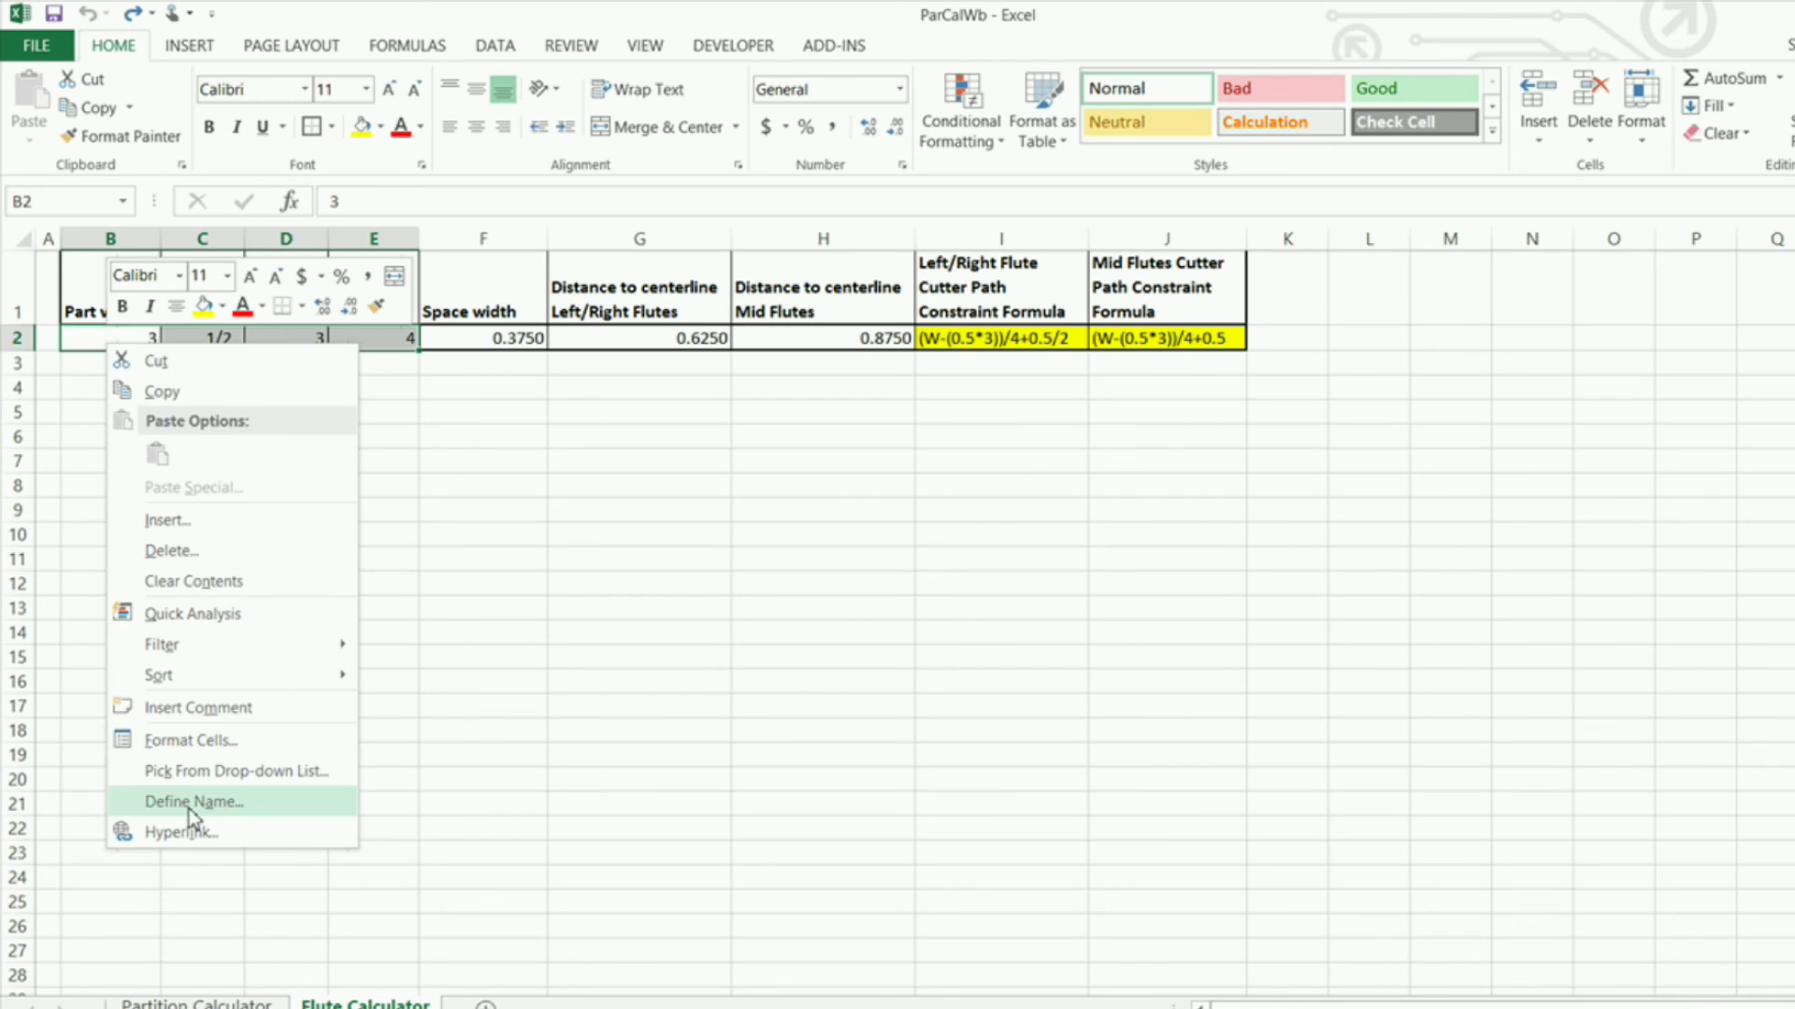
left_click(196, 740)
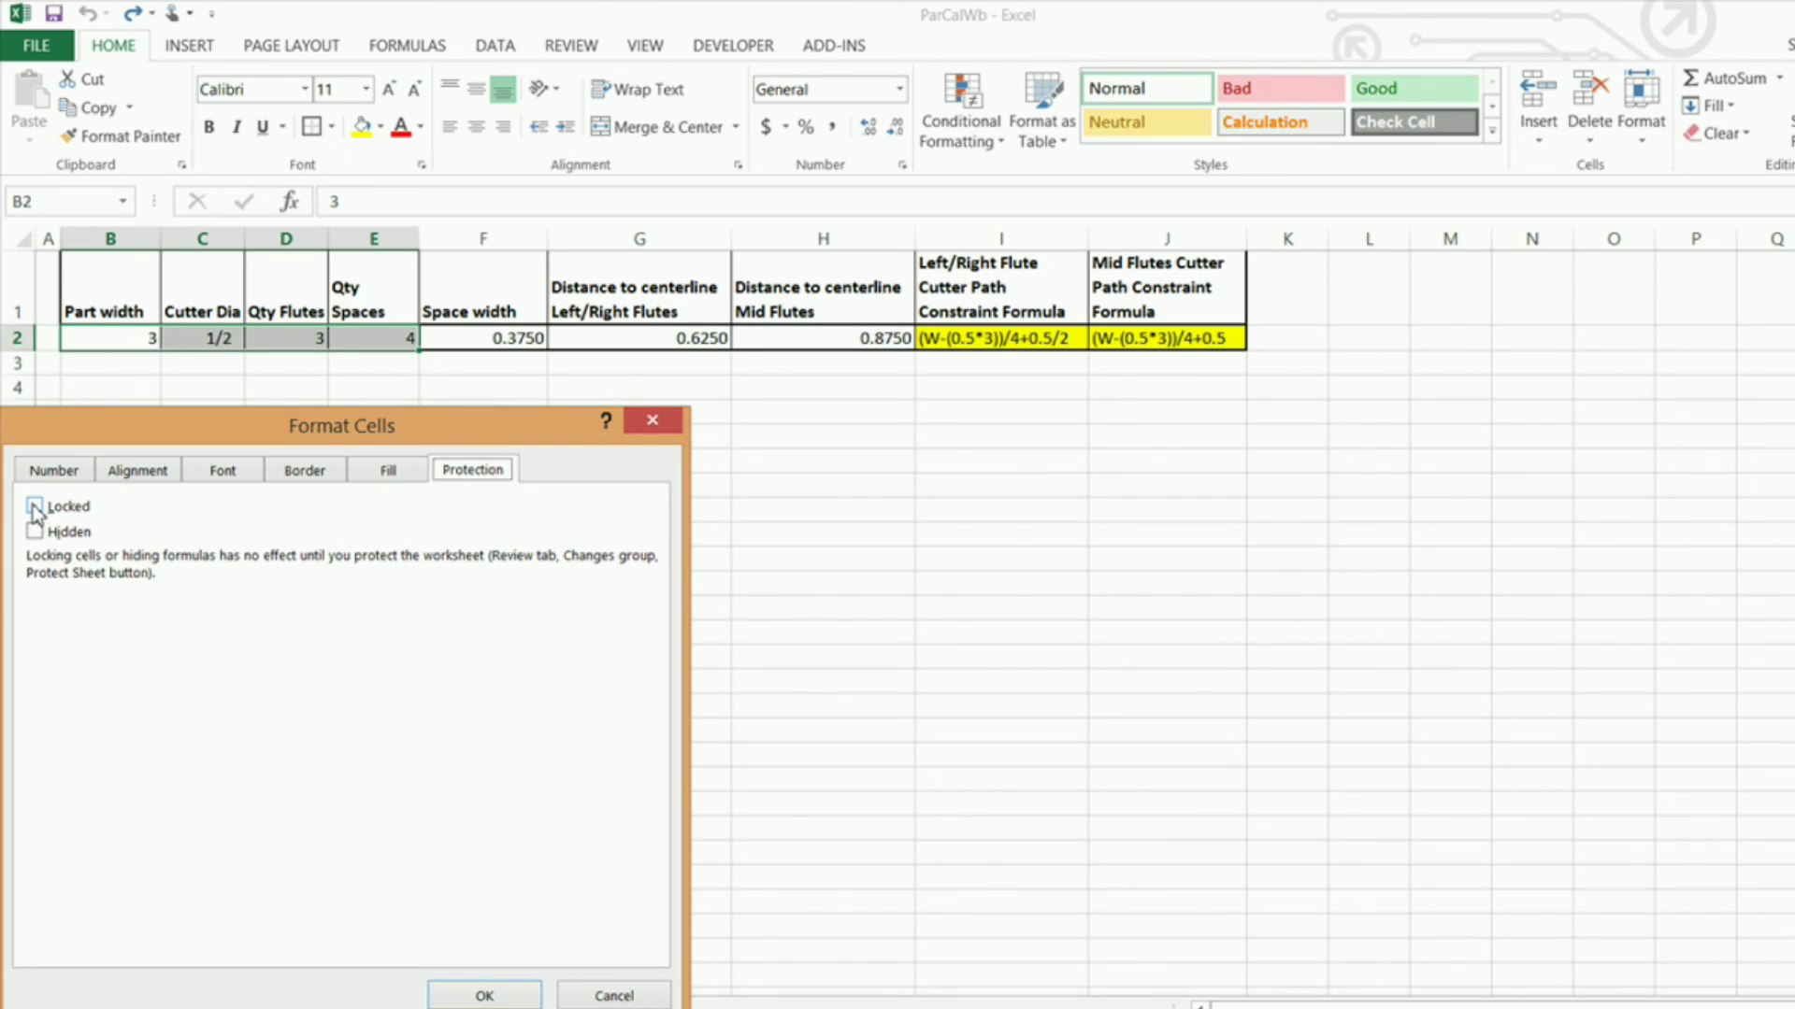
left_click(653, 428)
Apply the Locked protection setting to the formula cells F2:J2
left_click_drag(501, 340, 1174, 340)
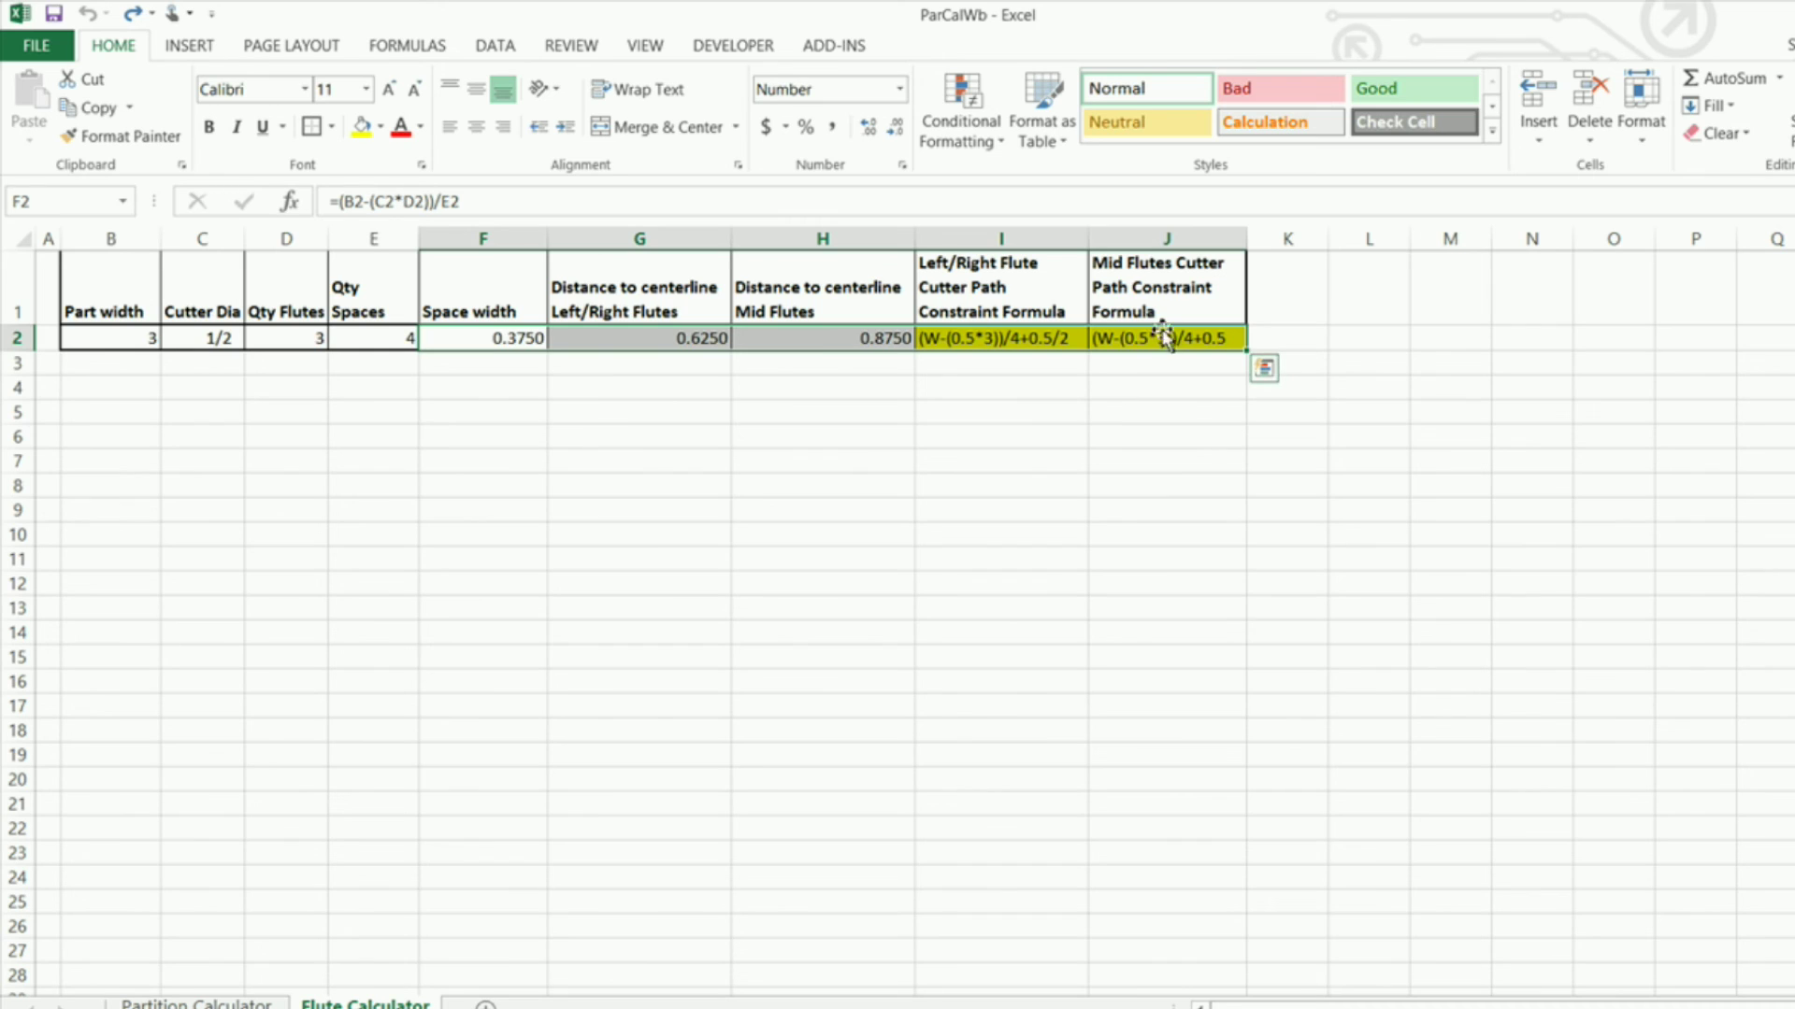
right_click(606, 340)
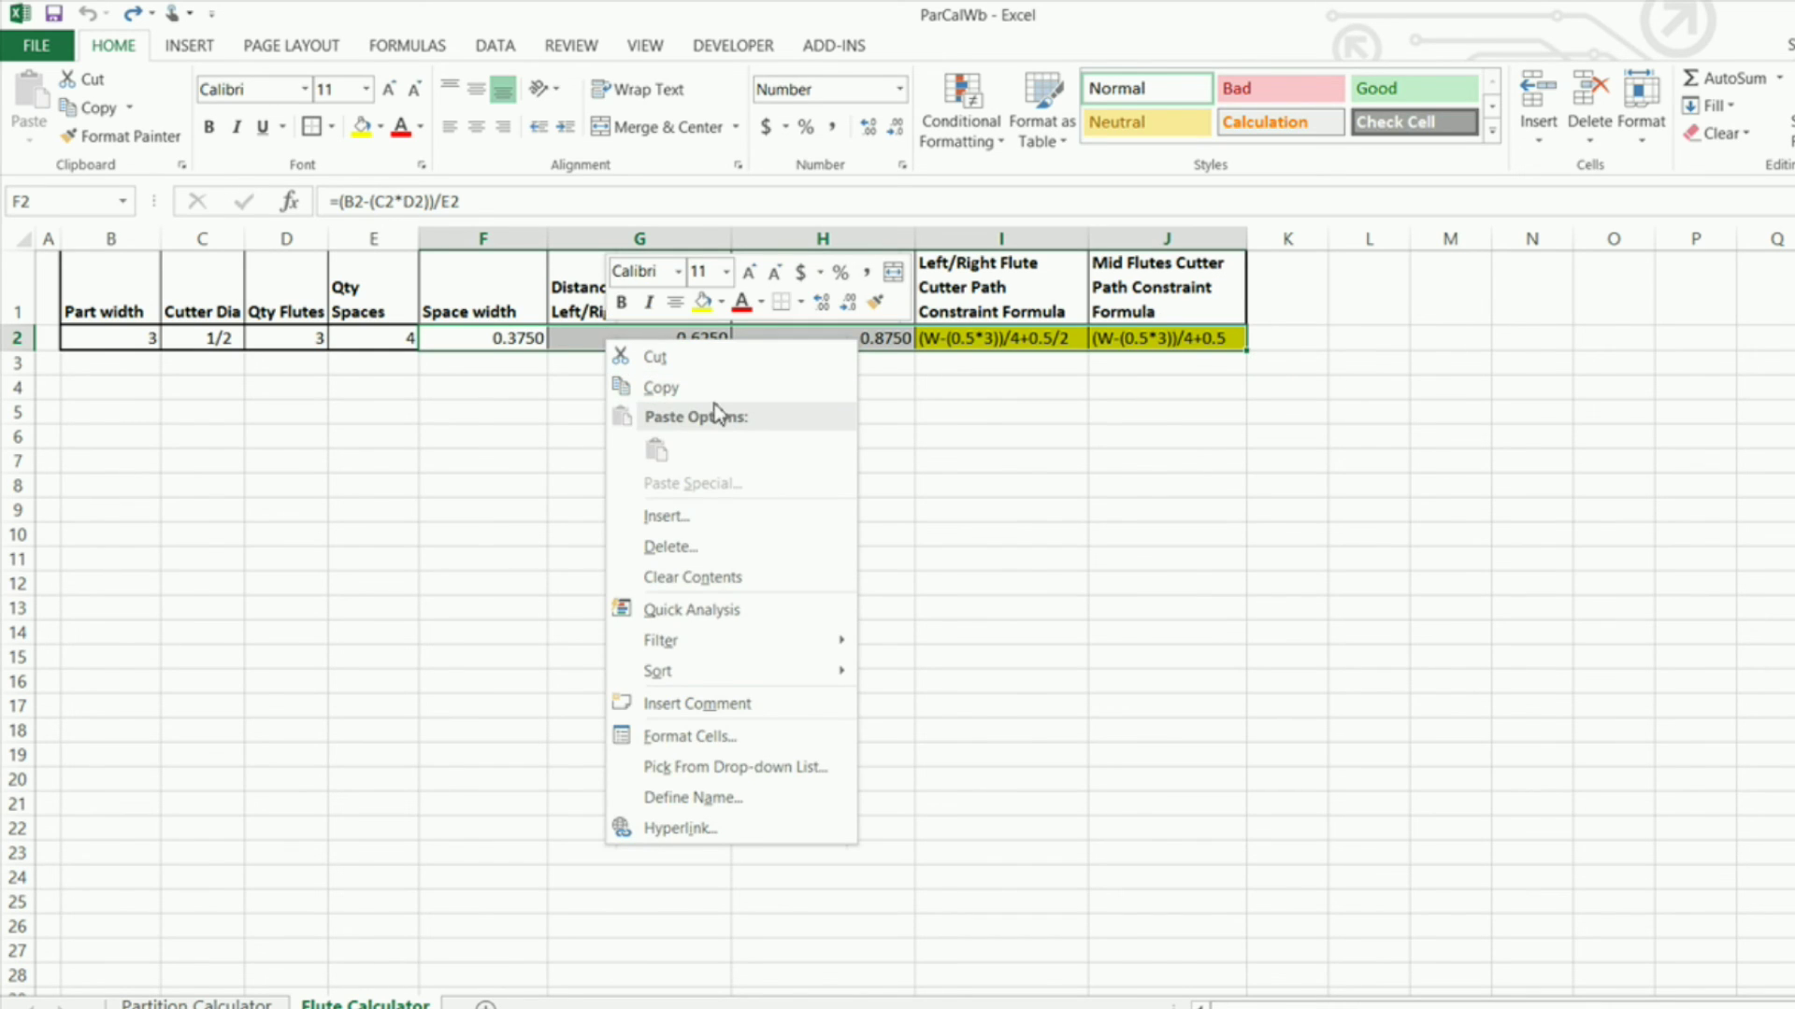
left_click(680, 739)
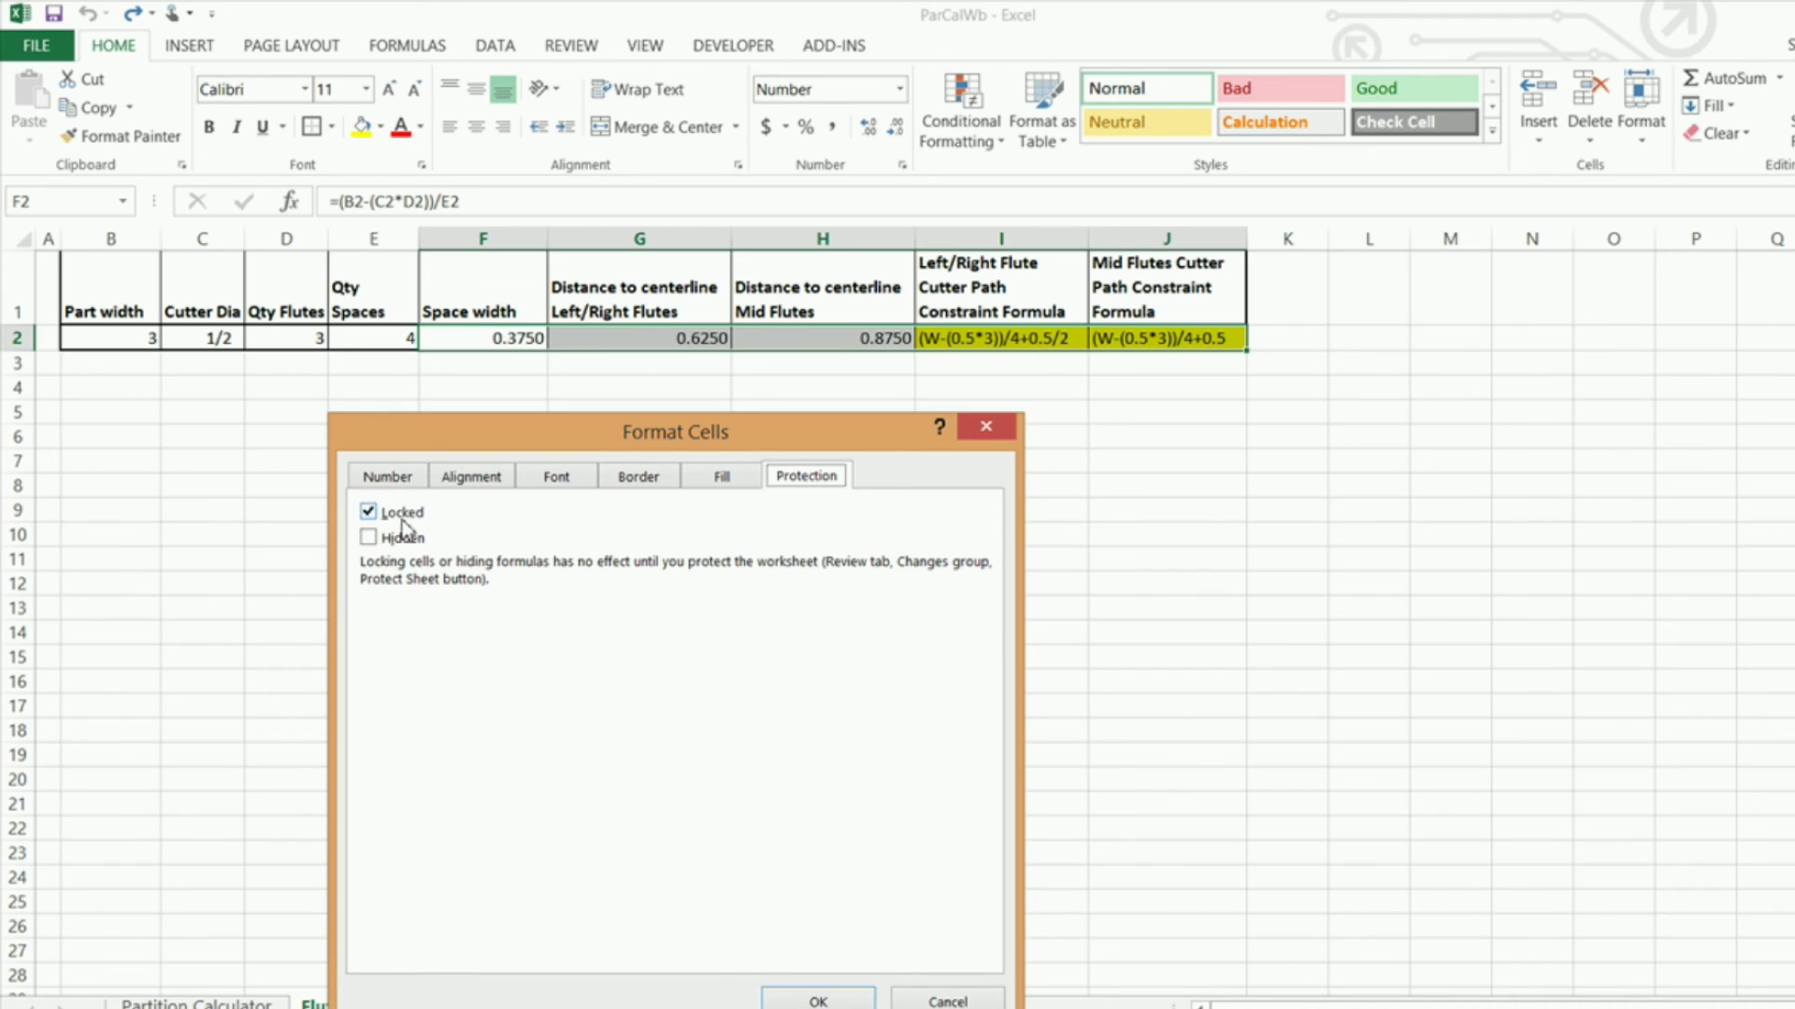
left_click(819, 1000)
Protect the Flute Calculator sheet without a password, allowing only selection of locked and unlocked cells
left_click(352, 461)
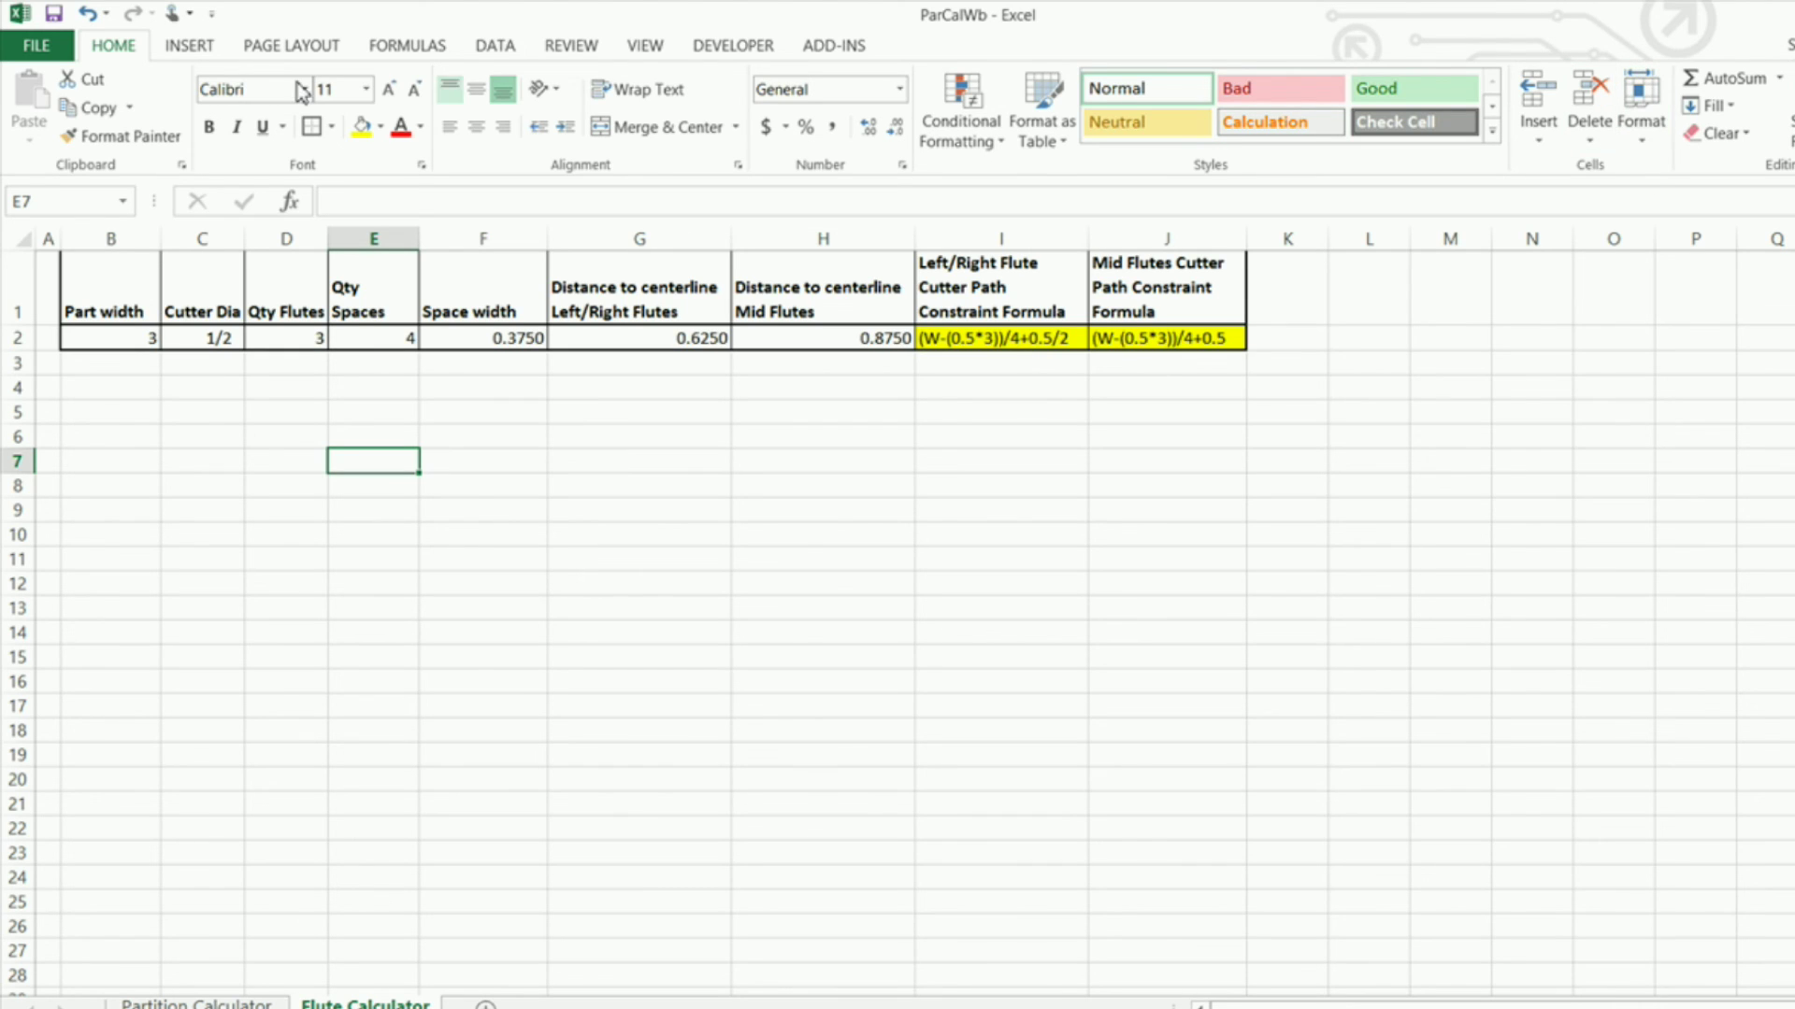
left_click(1645, 141)
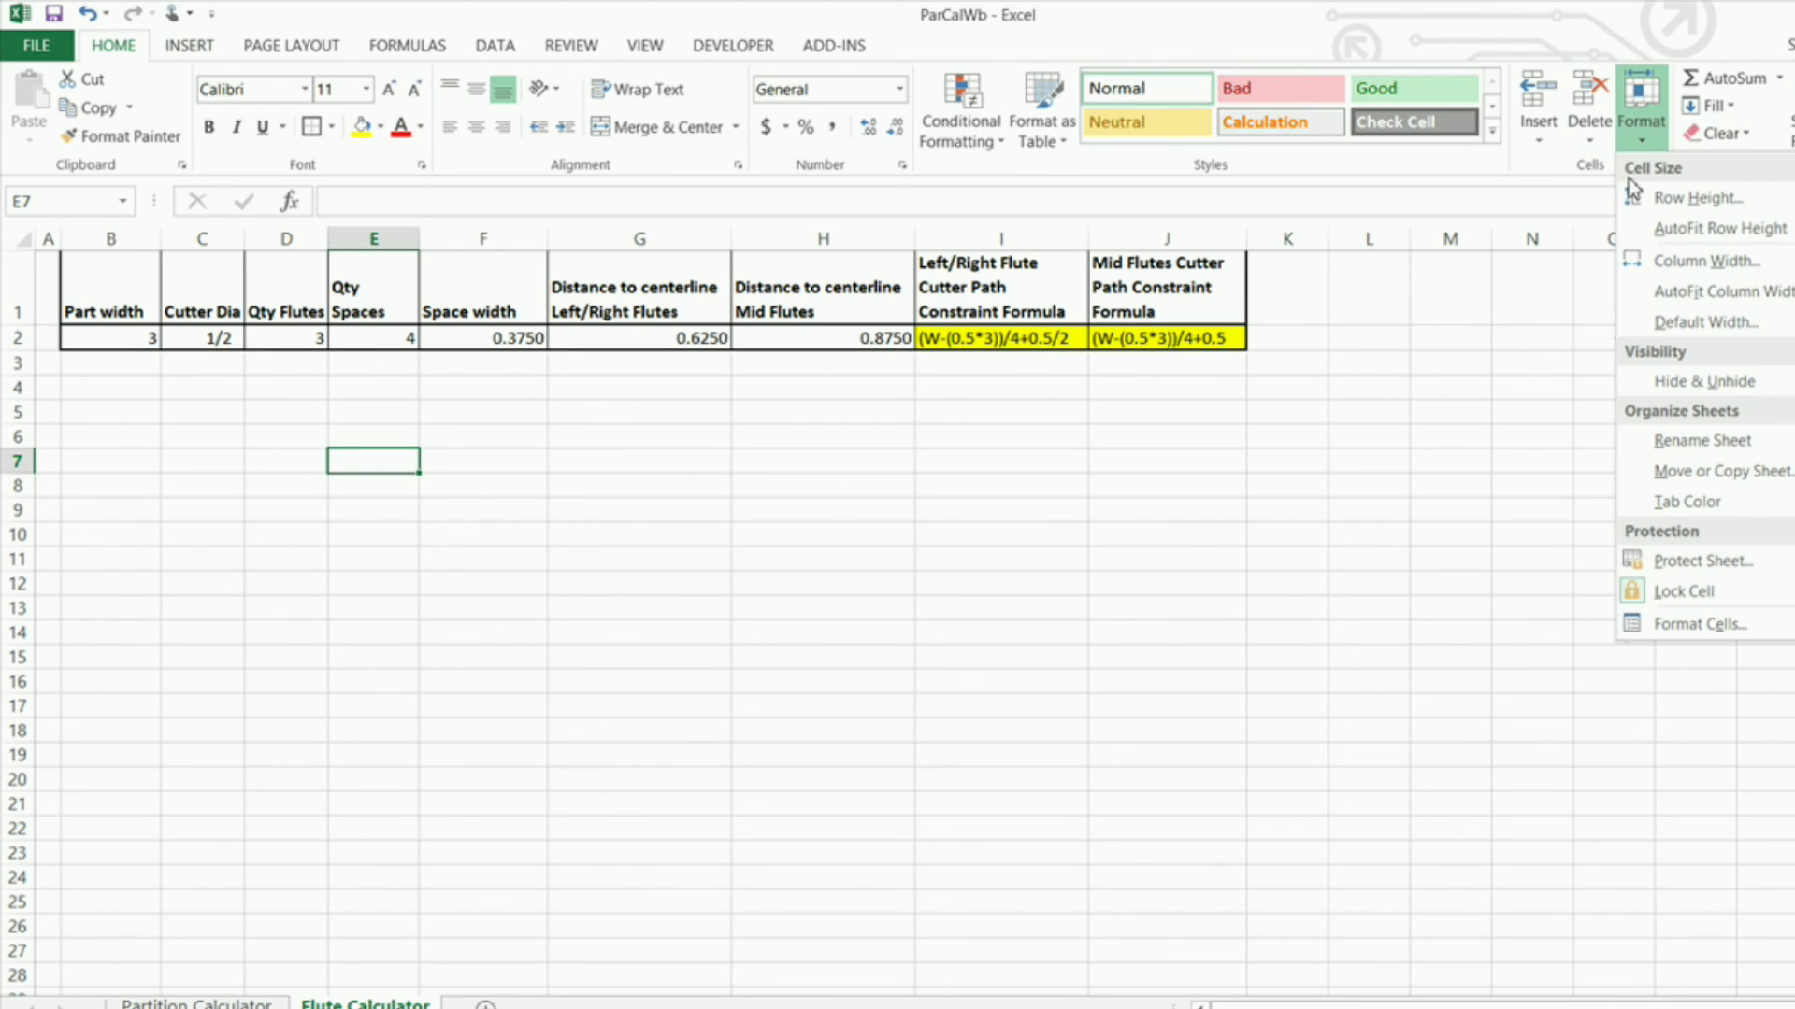
left_click(1691, 564)
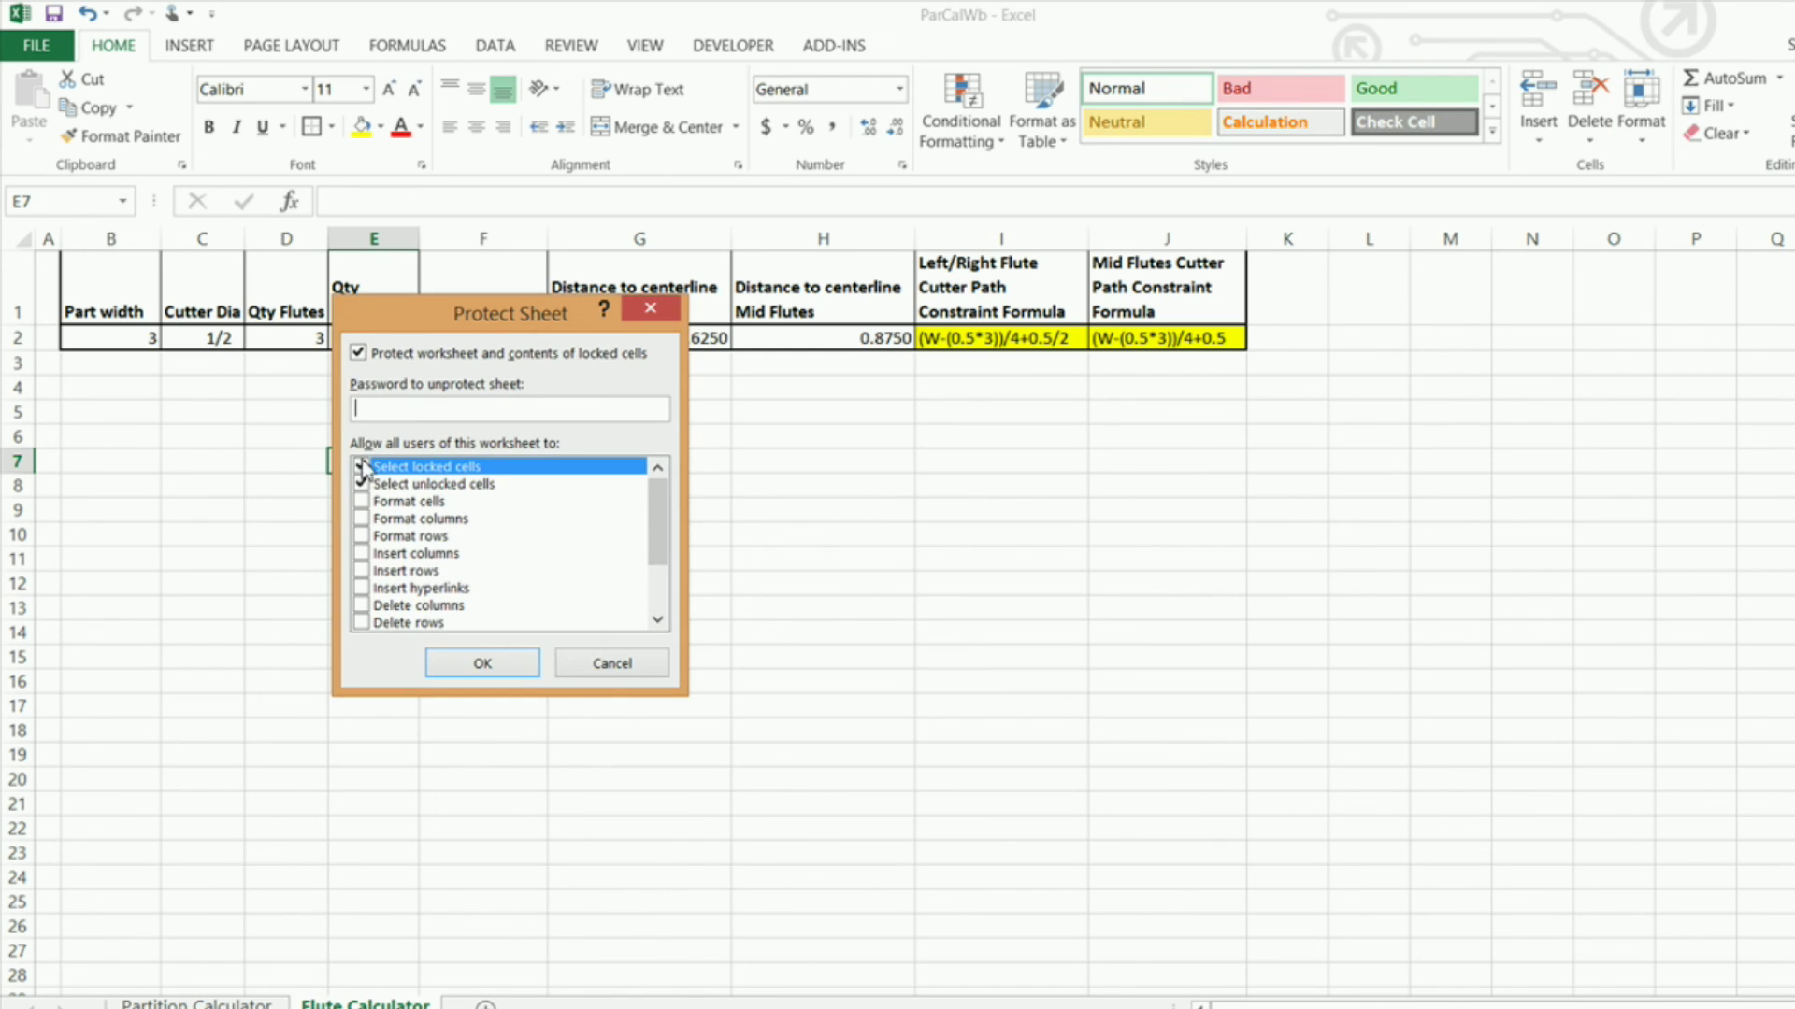
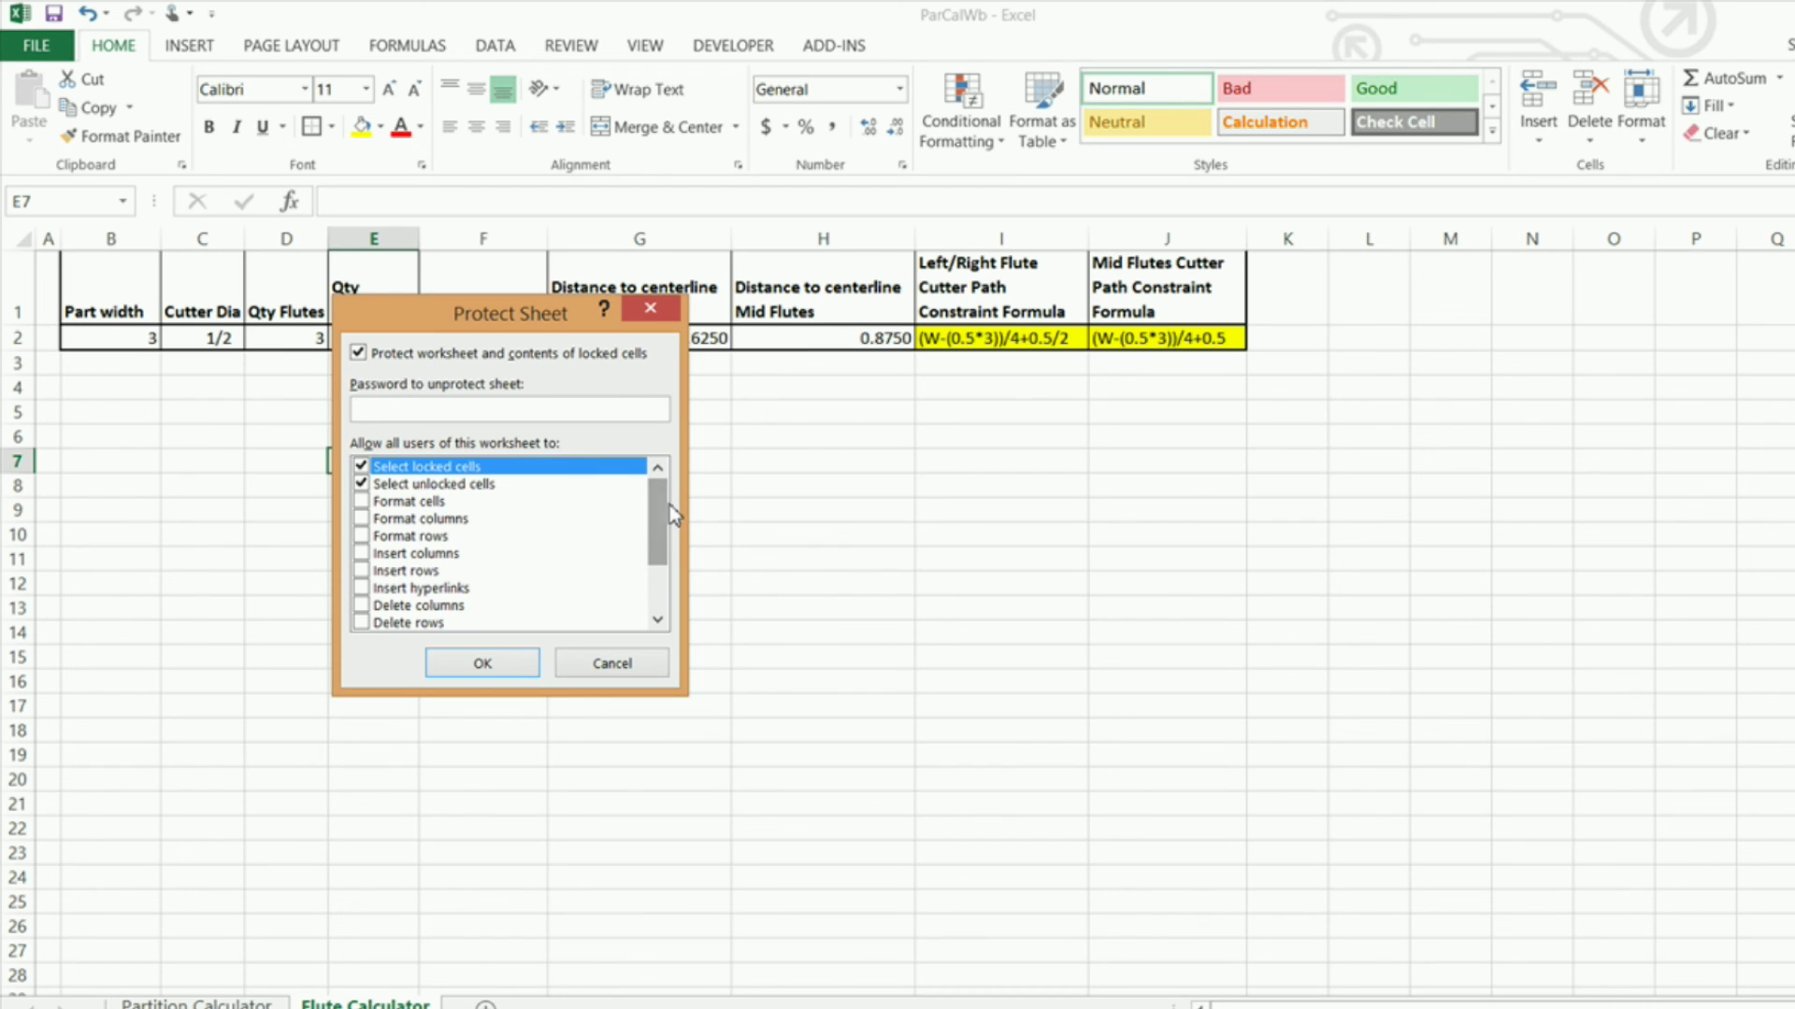
mouse_move(662, 524)
left_mouse_down()
mouse_move(657, 561)
mouse_move(675, 506)
left_mouse_up()
left_click(483, 666)
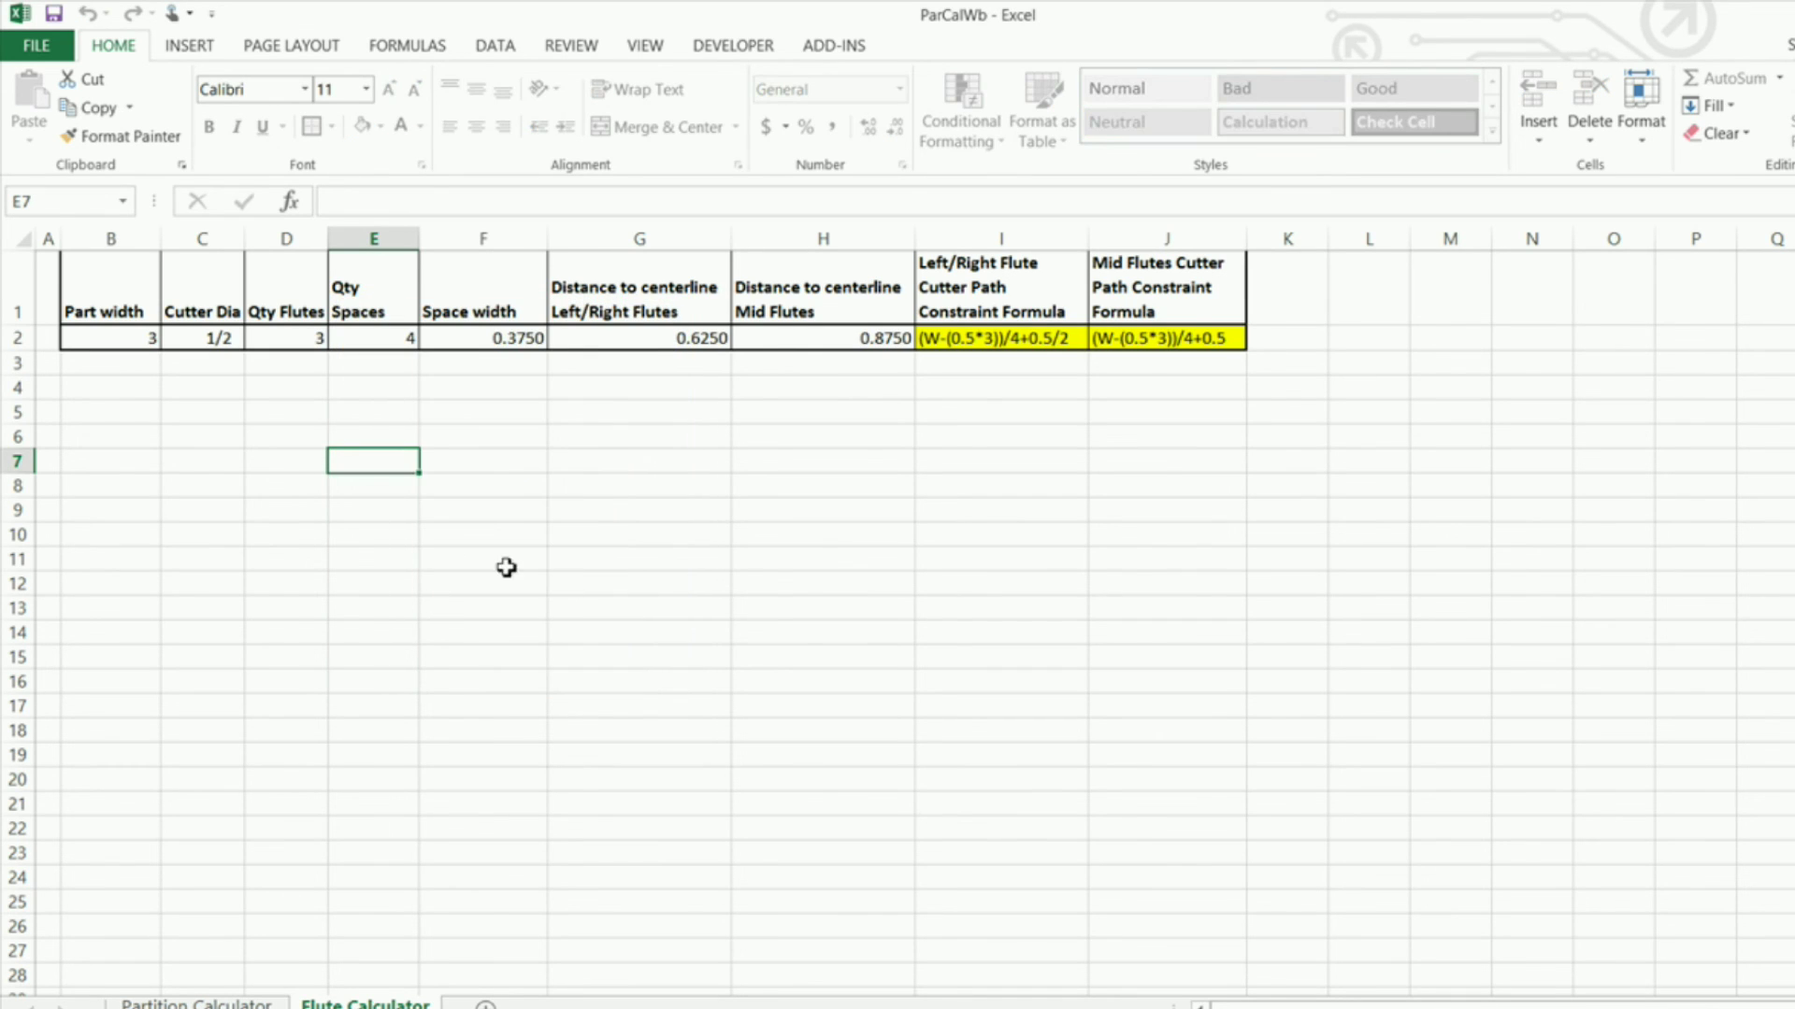
left_click(500, 560)
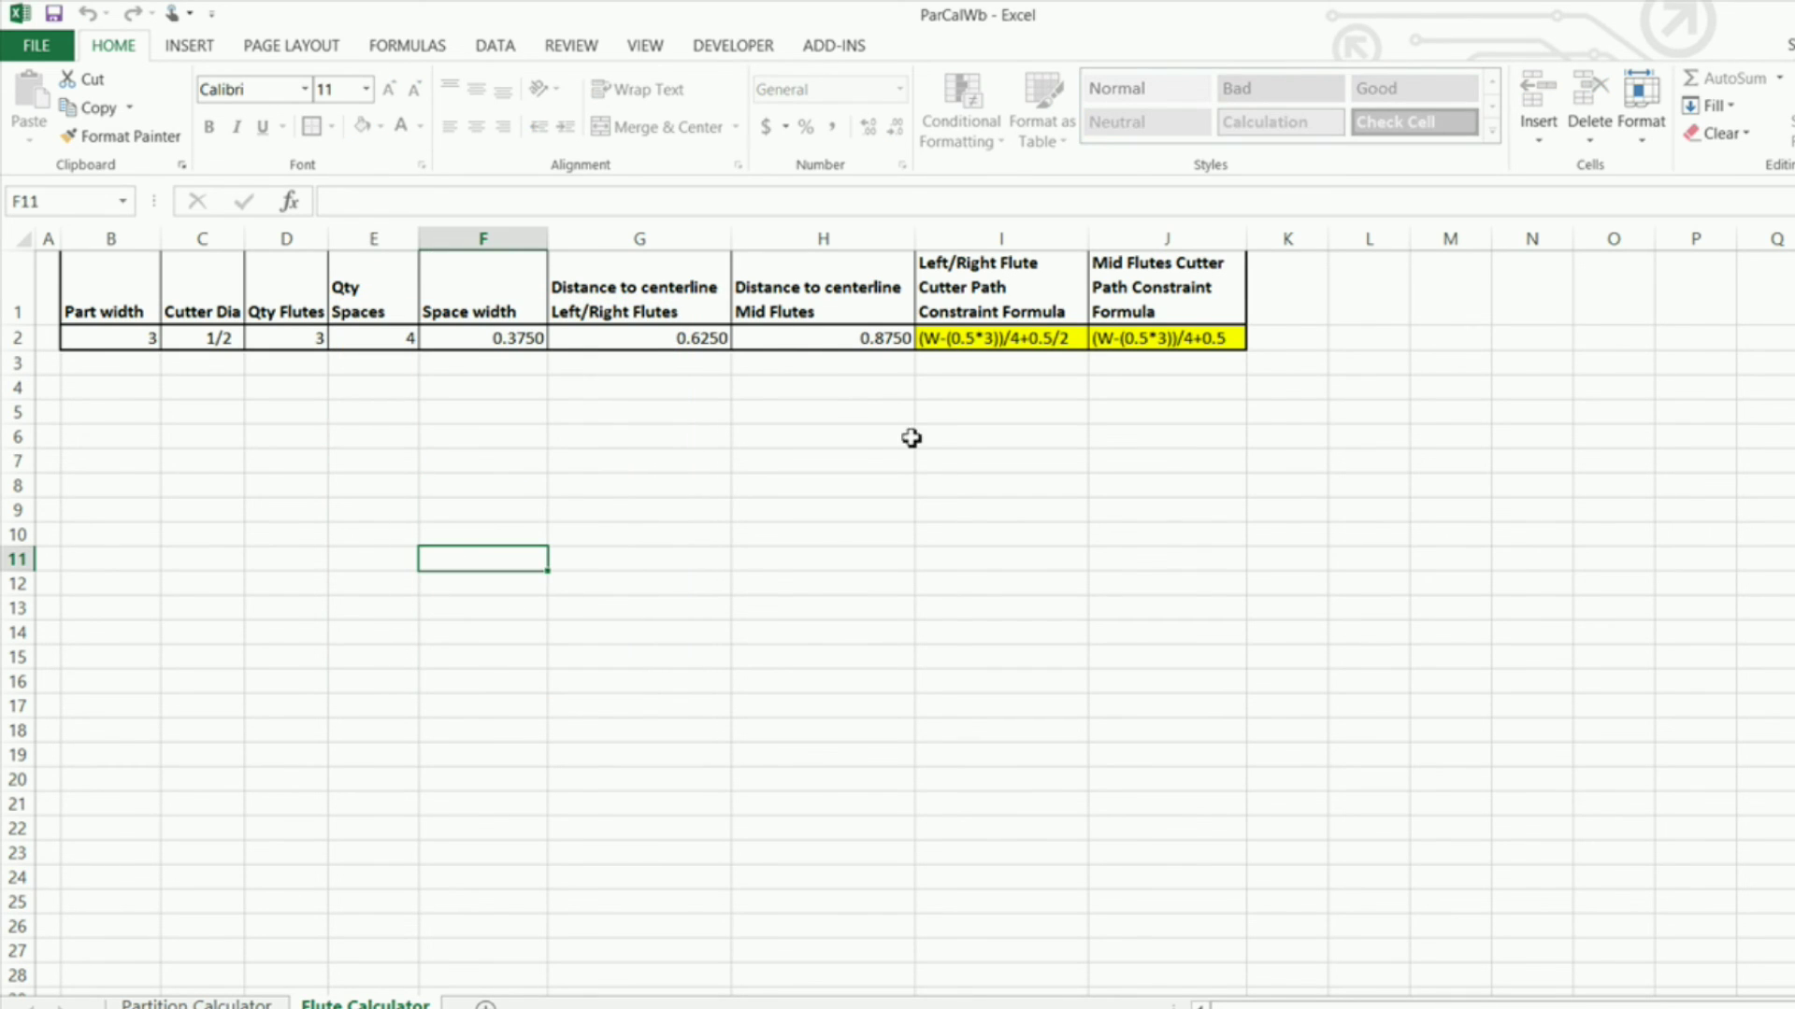
Unprotect the sheet and review the Protect Sheet options without applying them
left_click(1641, 129)
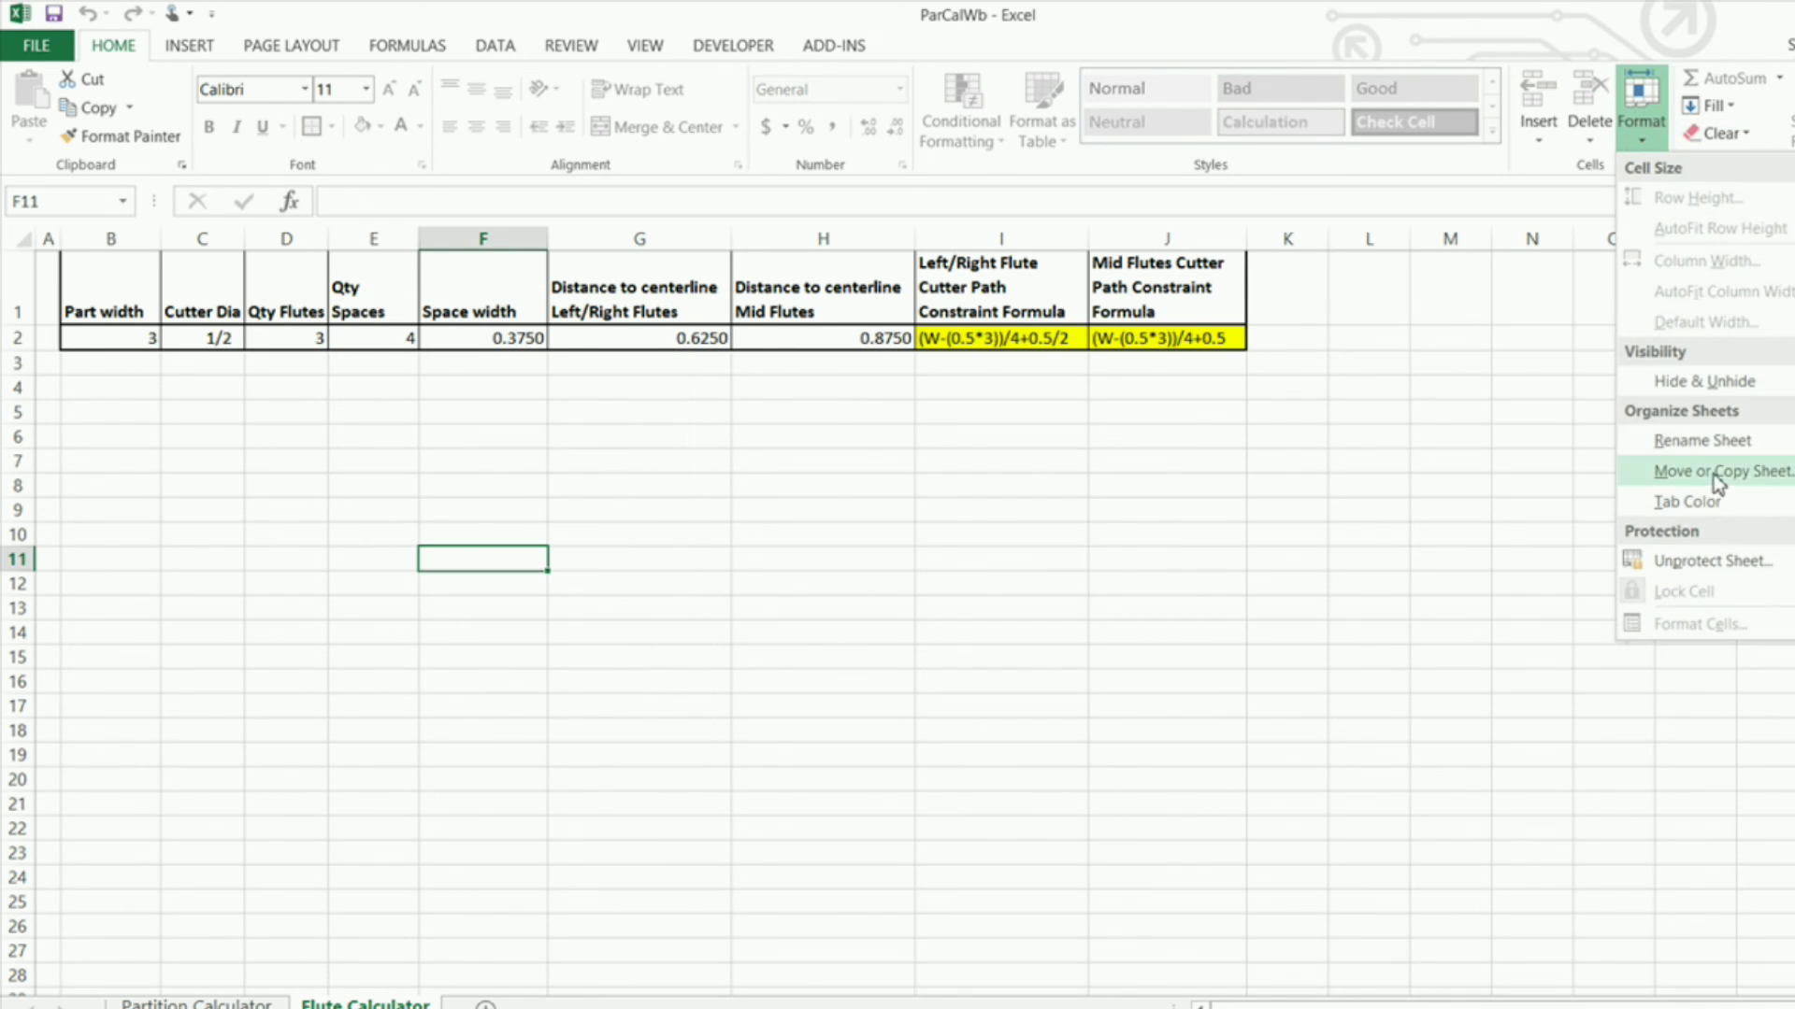
left_click(1714, 564)
left_click(1642, 140)
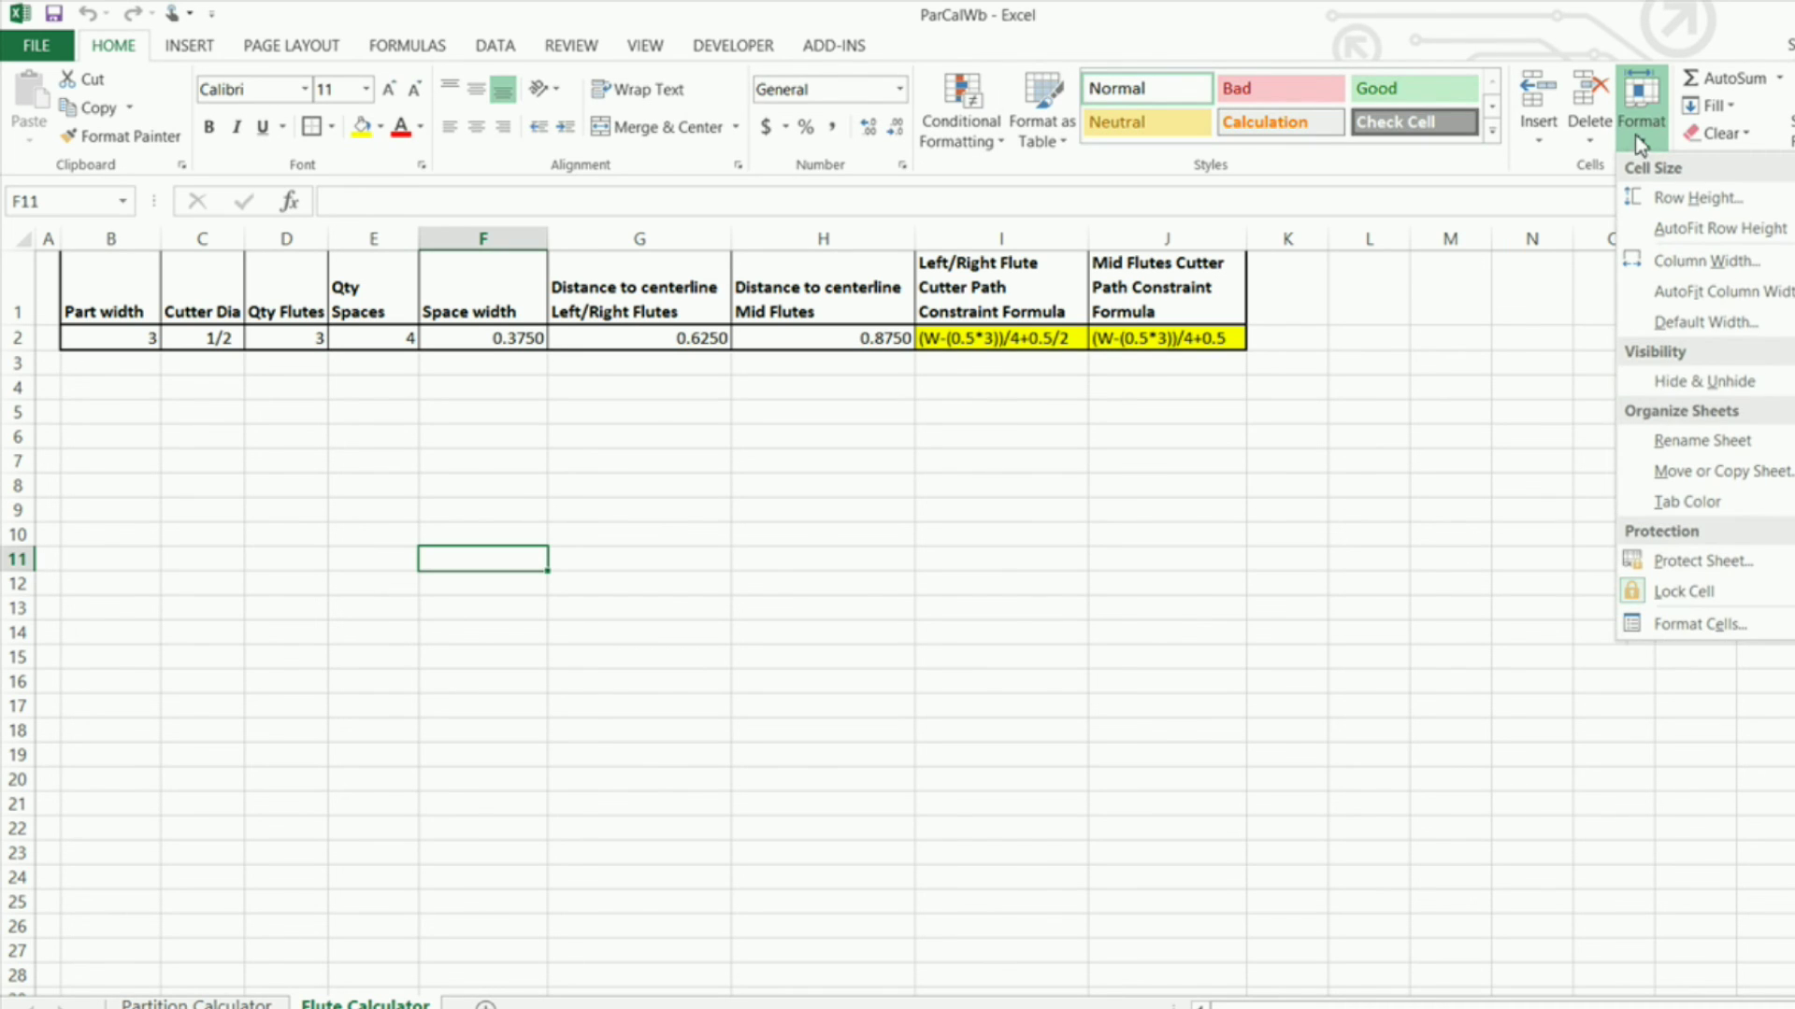
left_click(1726, 561)
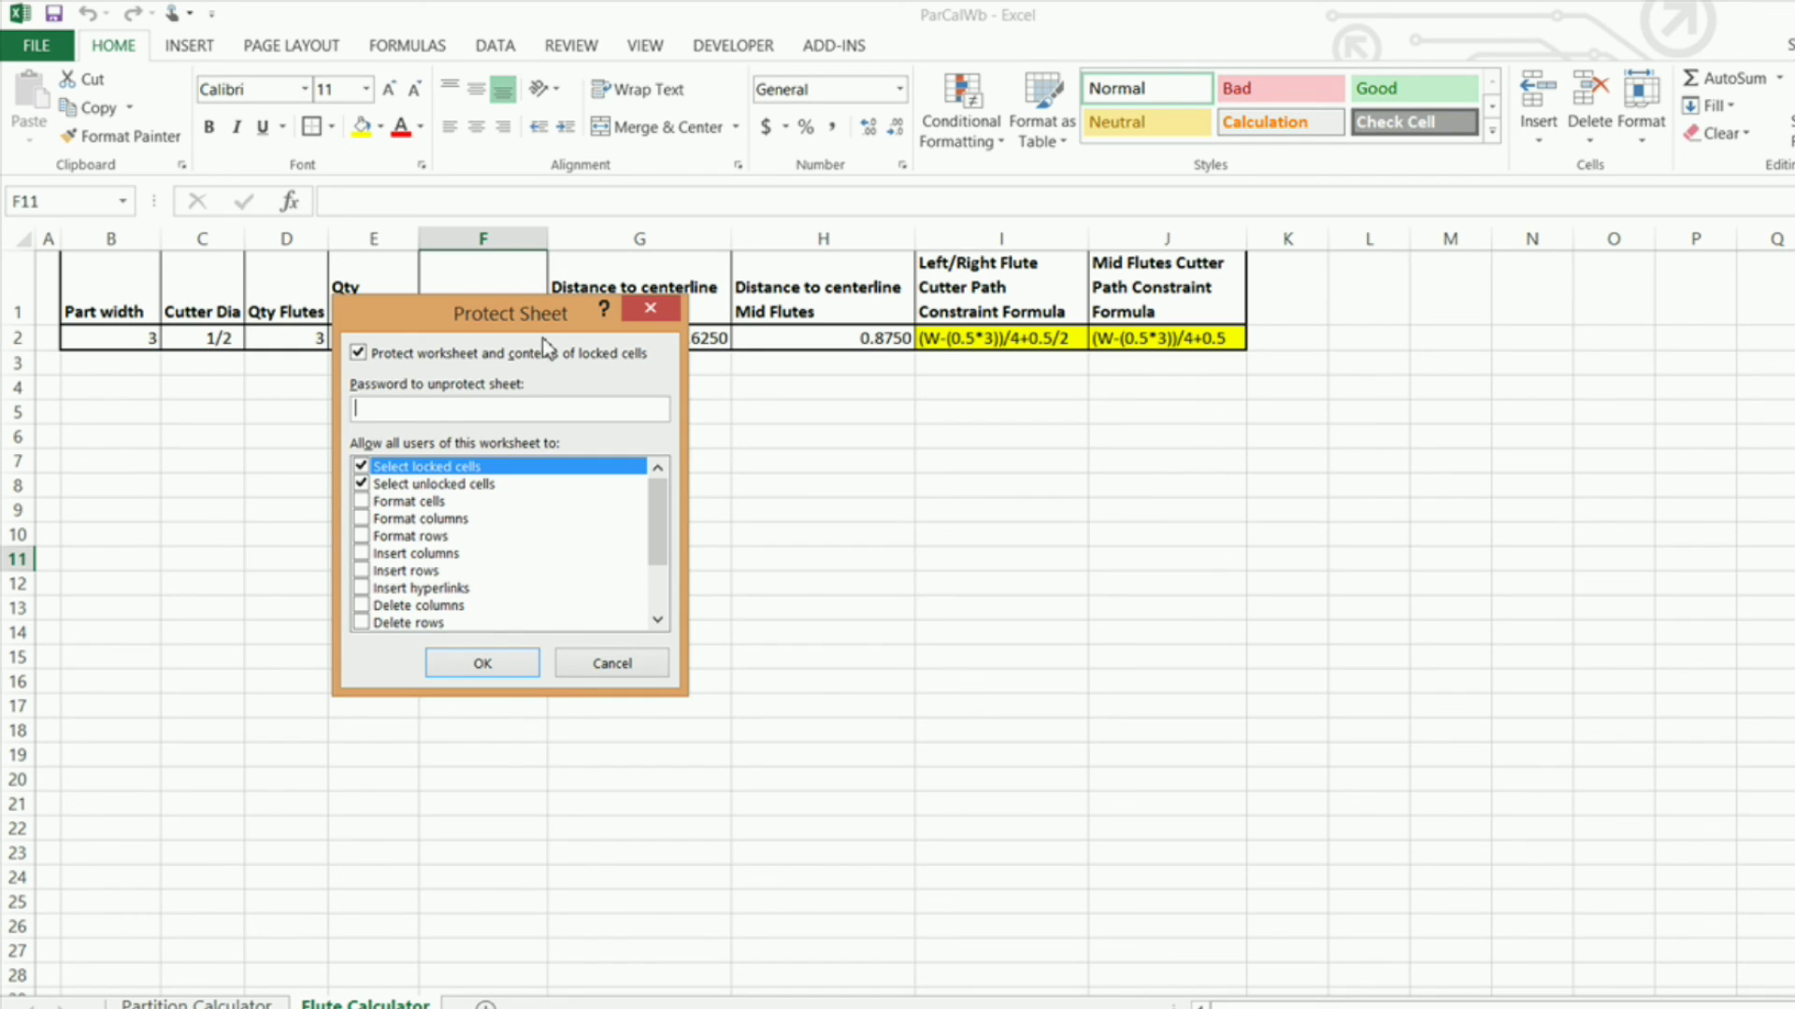
left_click(609, 667)
Examine the calculated distances and the cutter path constraint formulas in G2:J2
left_click(367, 509)
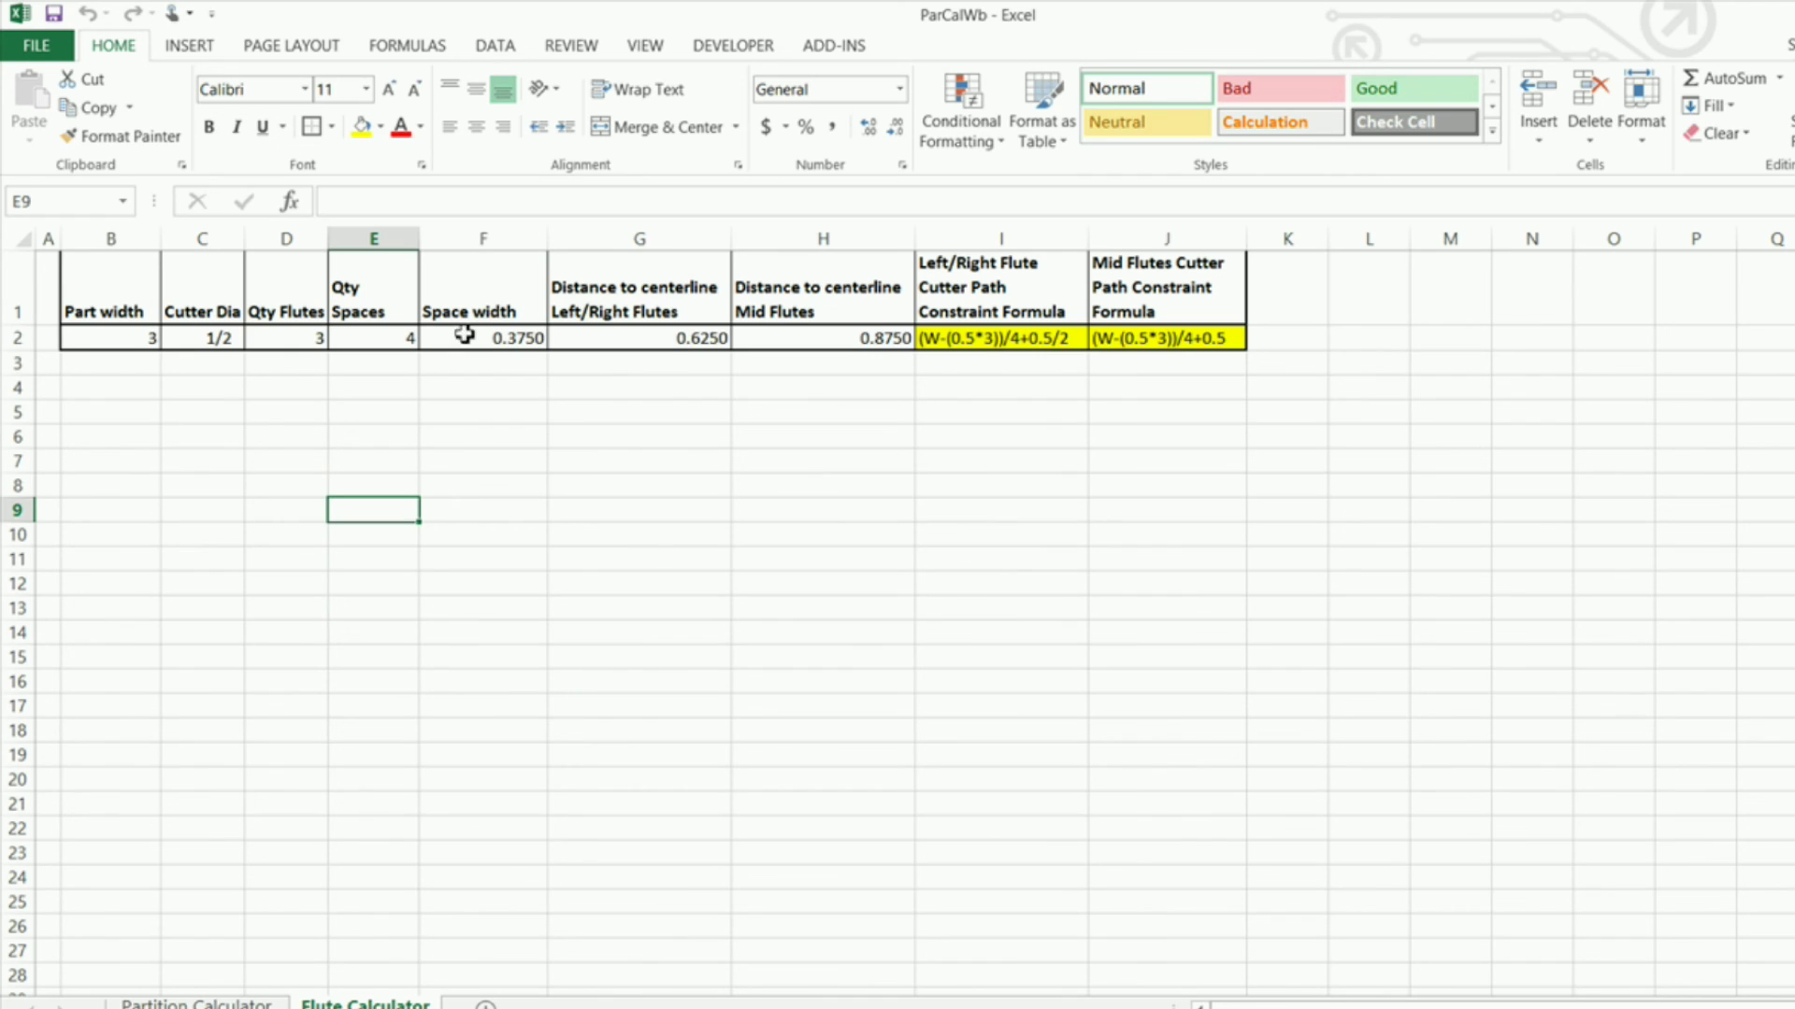
left_click(670, 337)
left_click(807, 323)
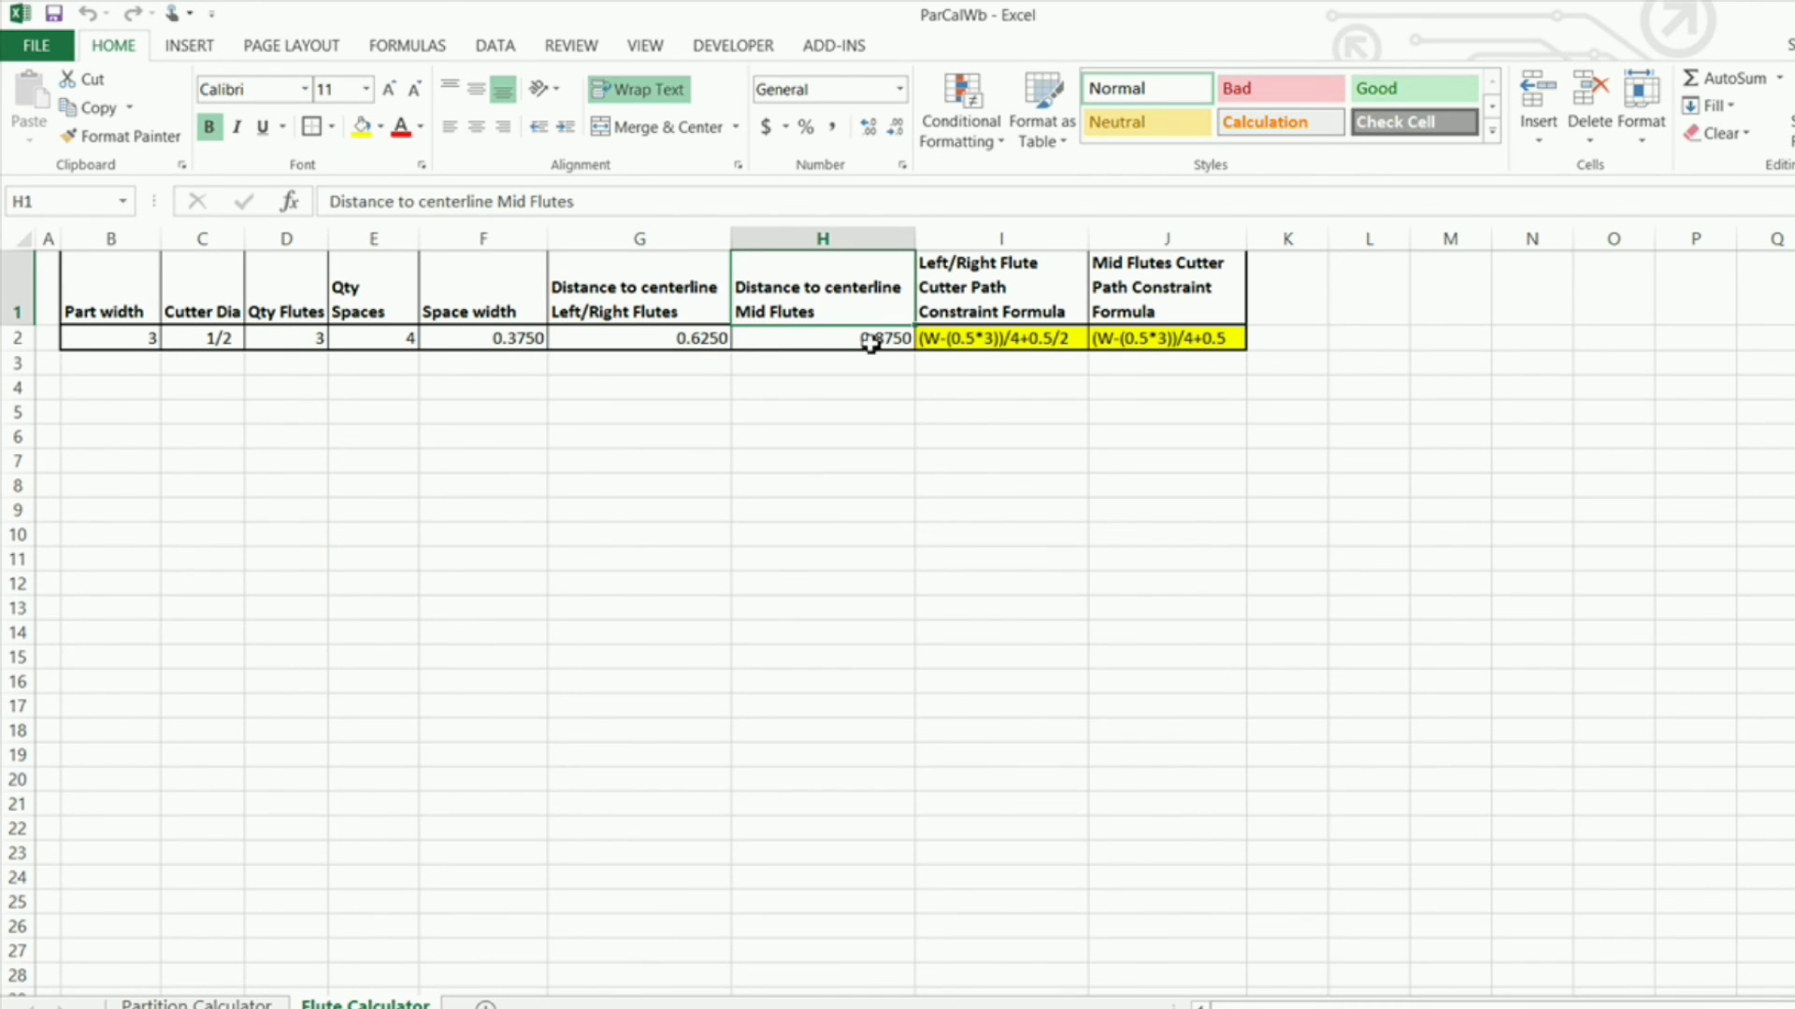
left_click(855, 338)
left_click(957, 340)
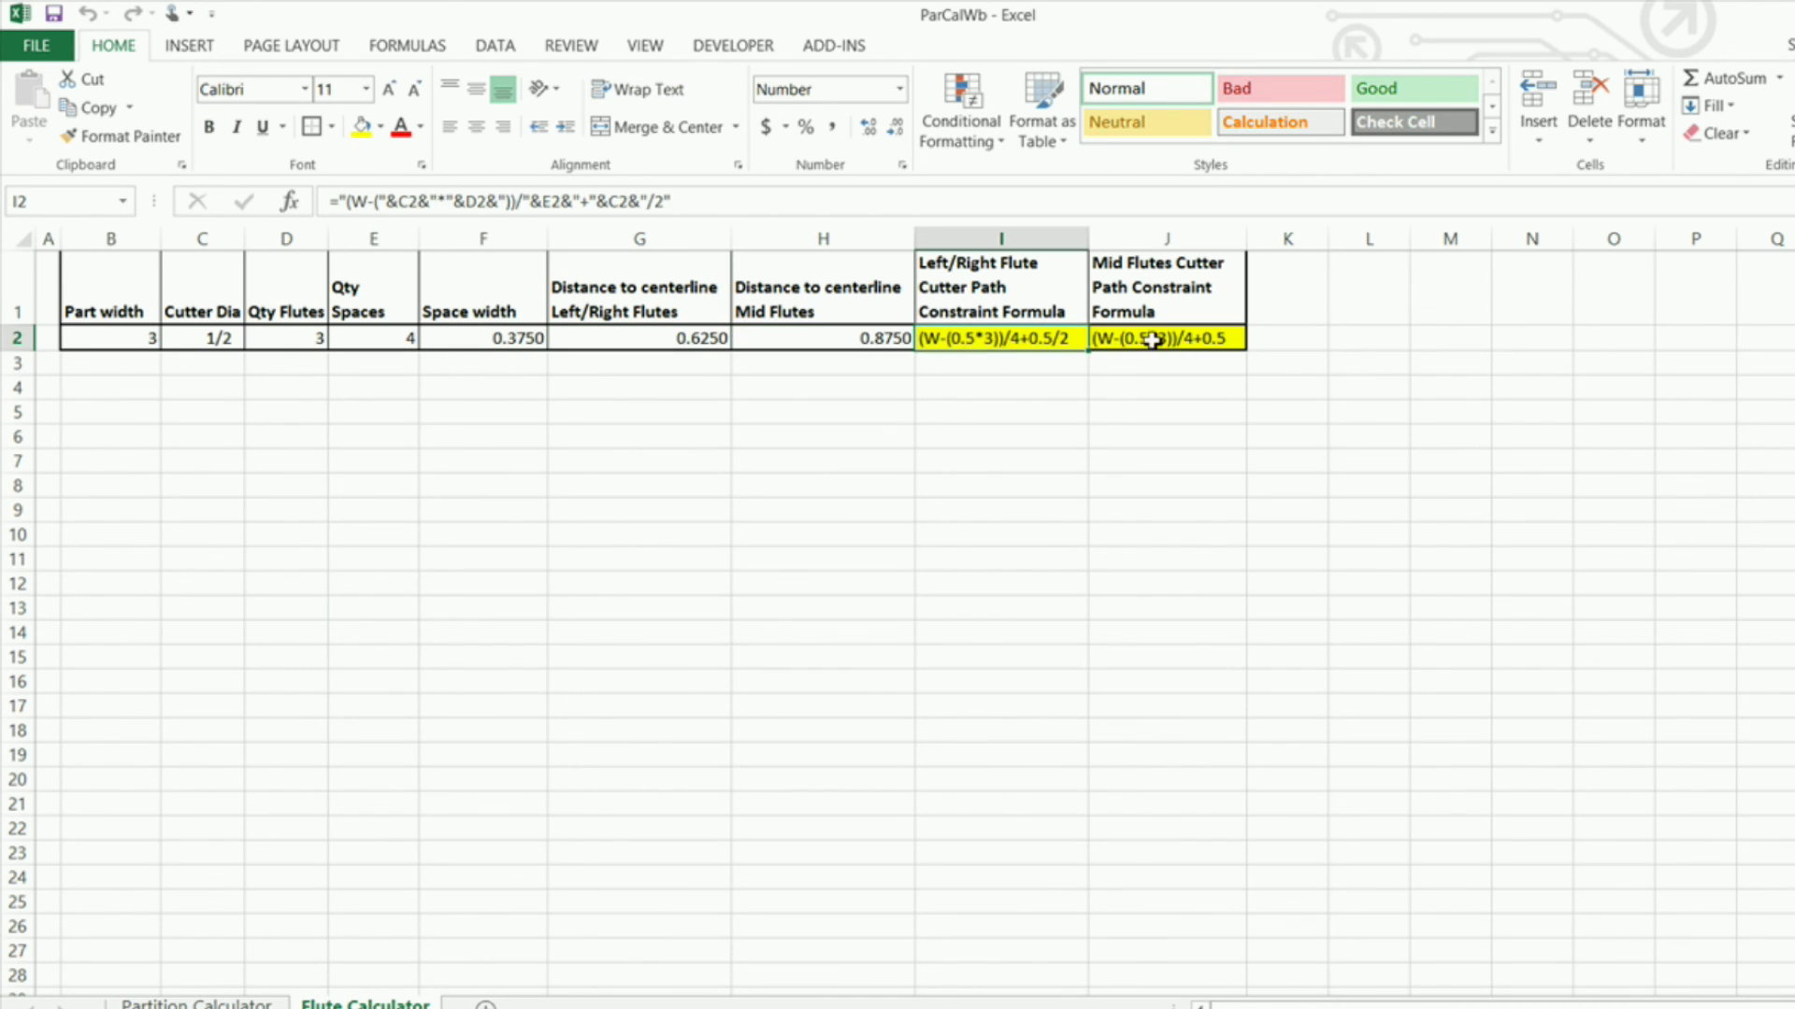
left_click(1154, 340)
left_click(879, 407)
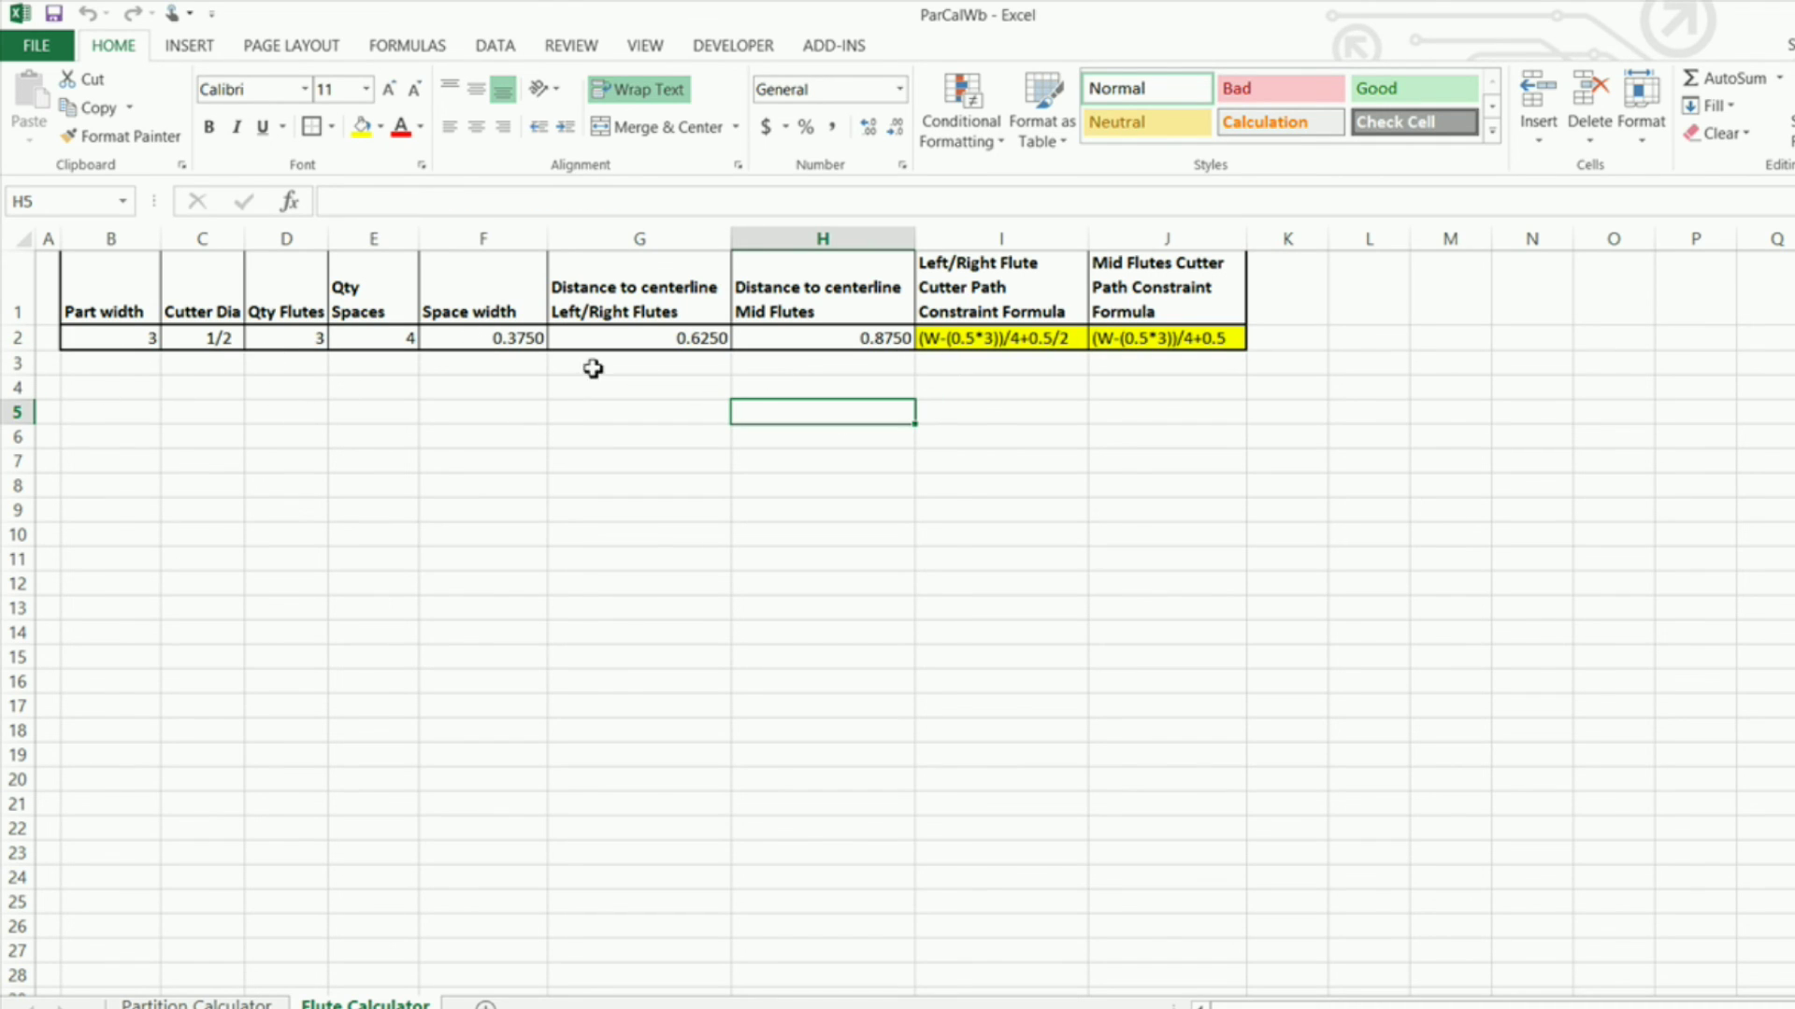
Reduce the height of row 3 to about half, leaving a thin strip beneath the calculator table
left_click(145, 366)
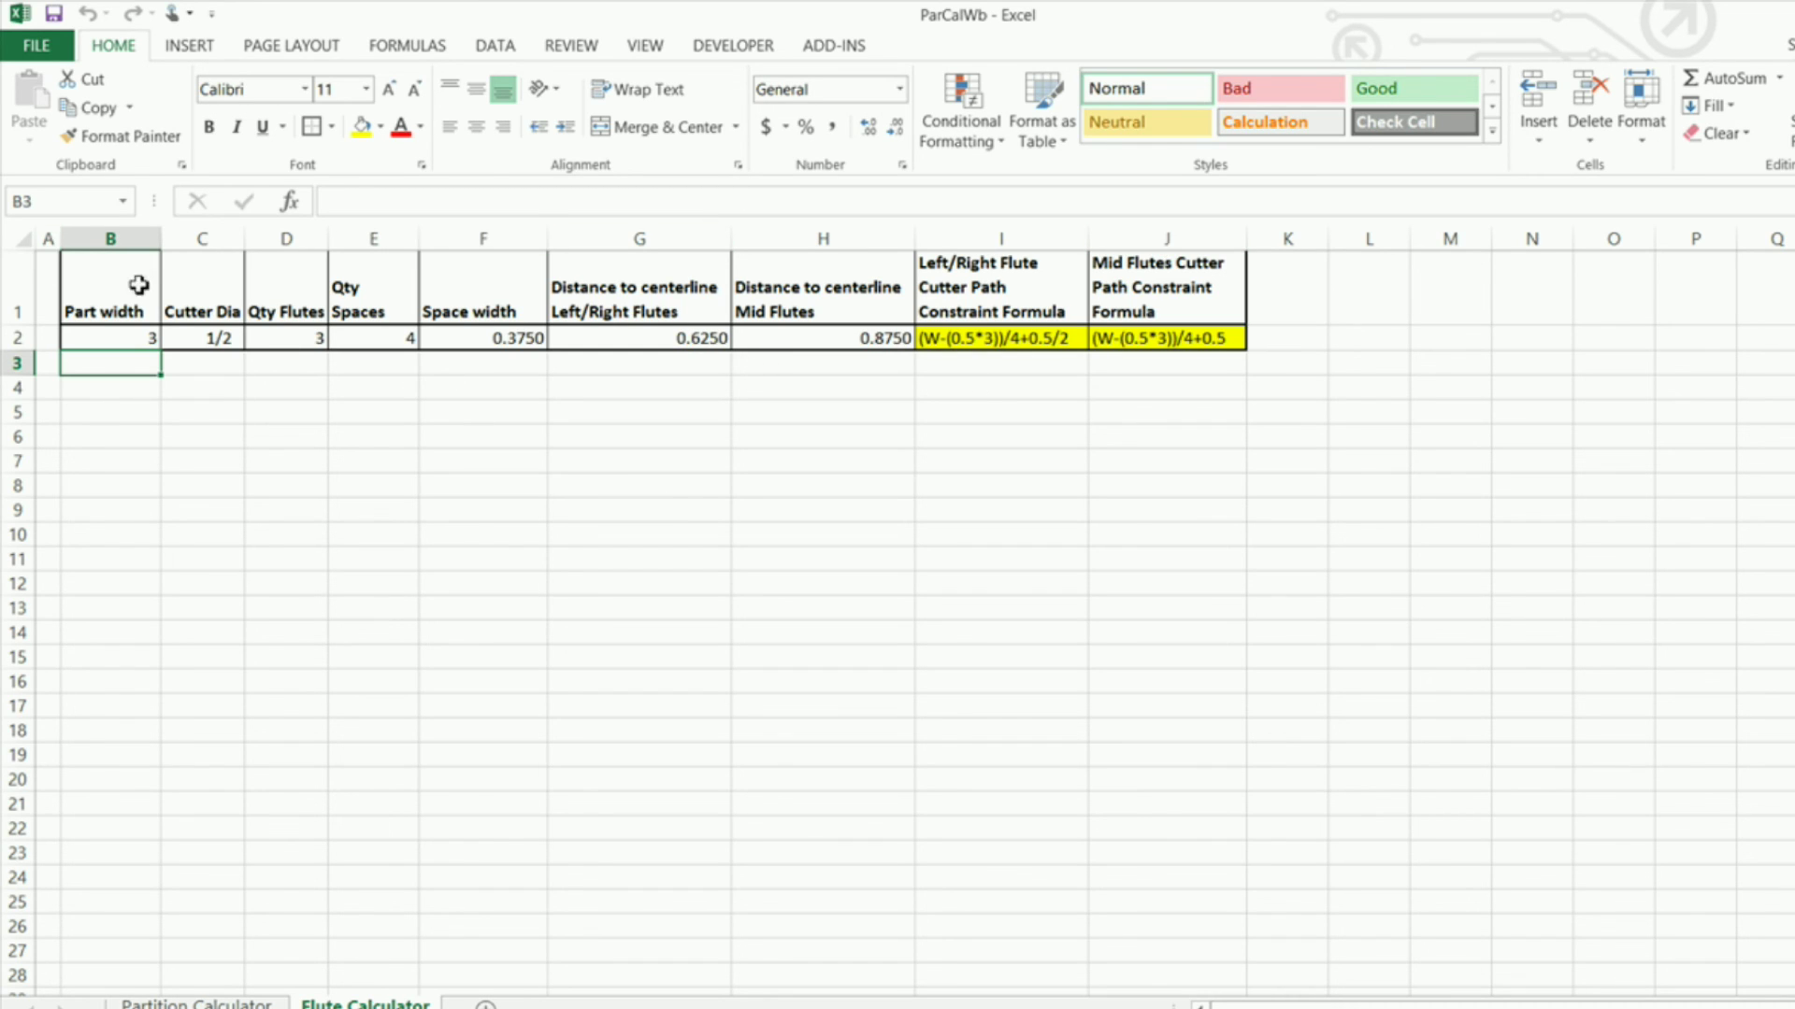
left_click(98, 276)
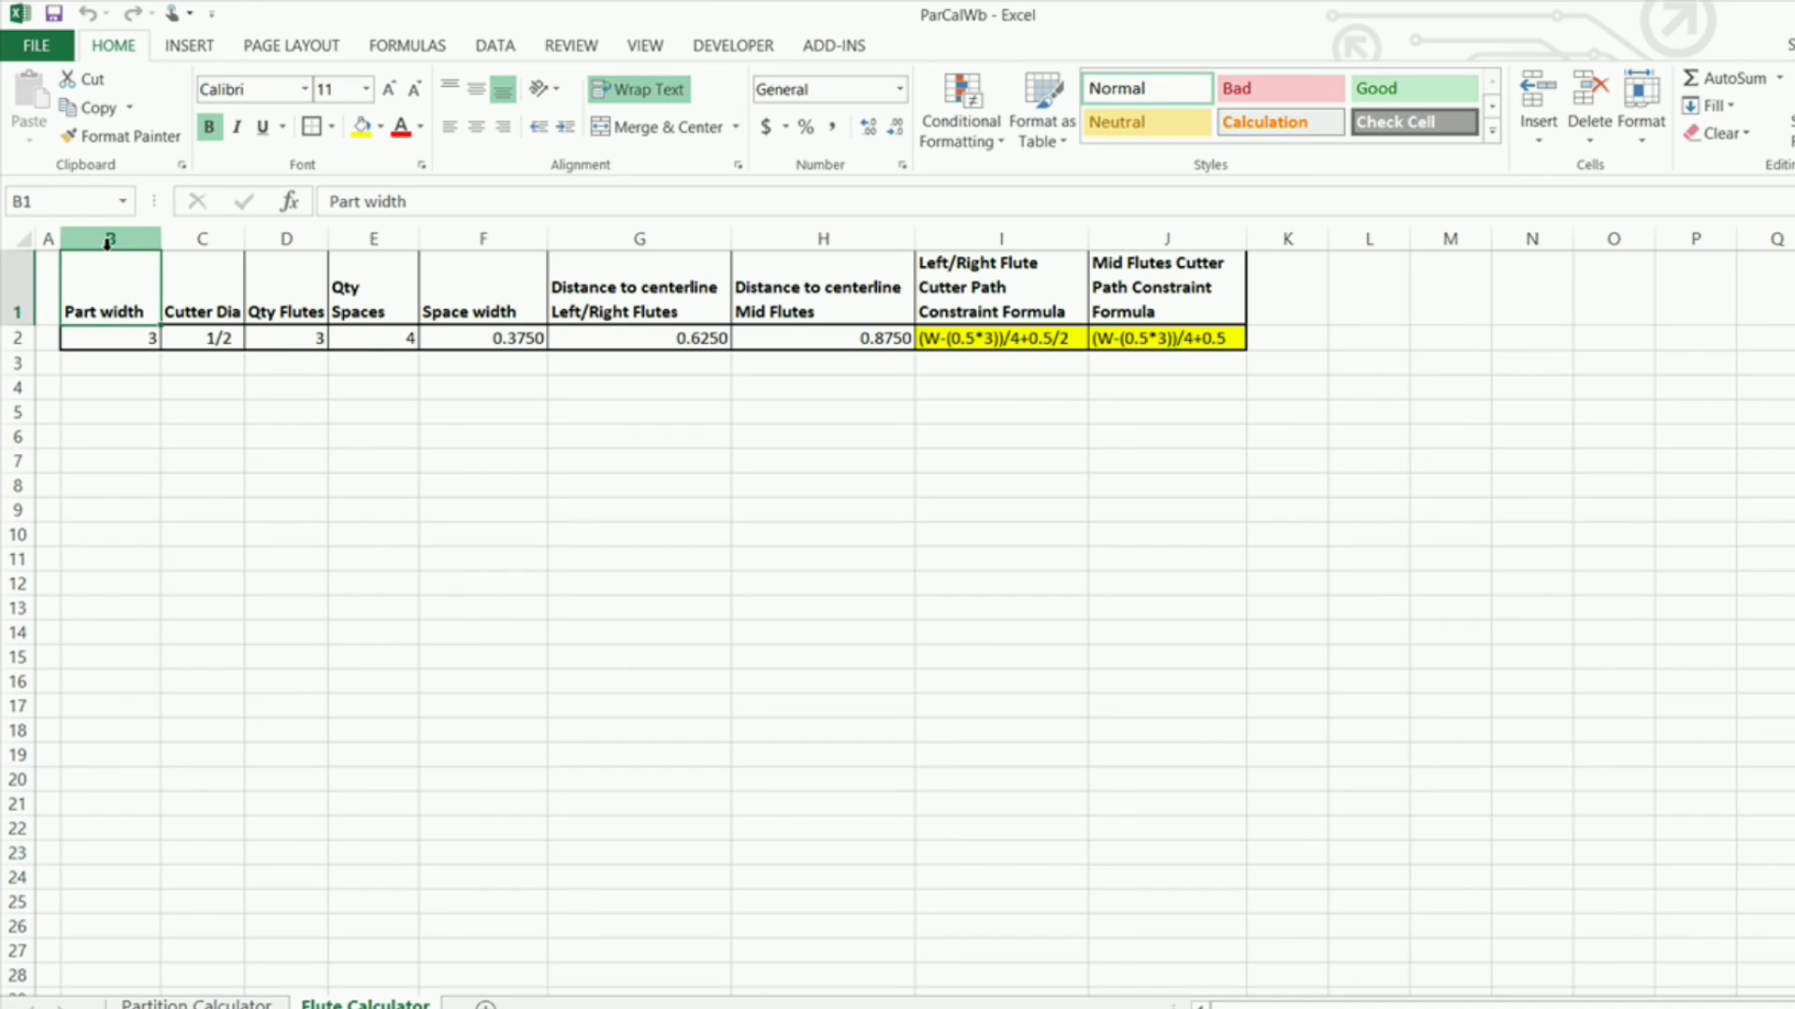
left_click(16, 363)
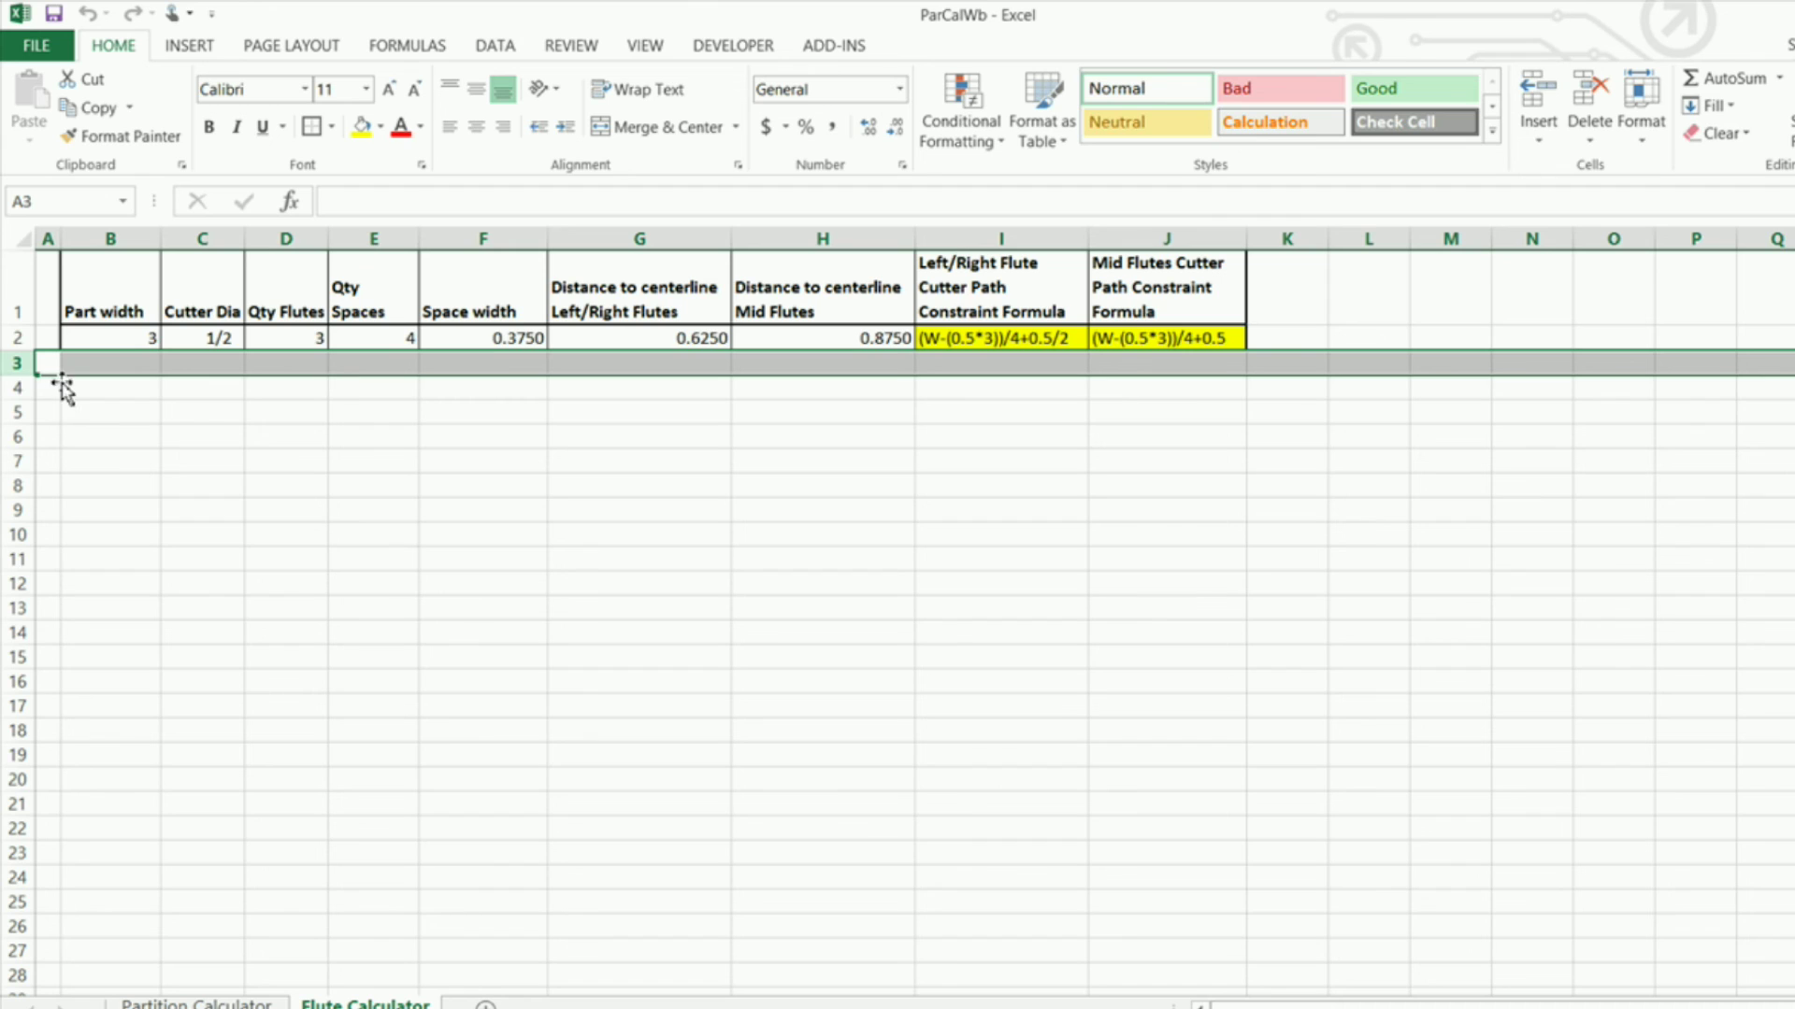
left_click_drag(20, 379, 20, 357)
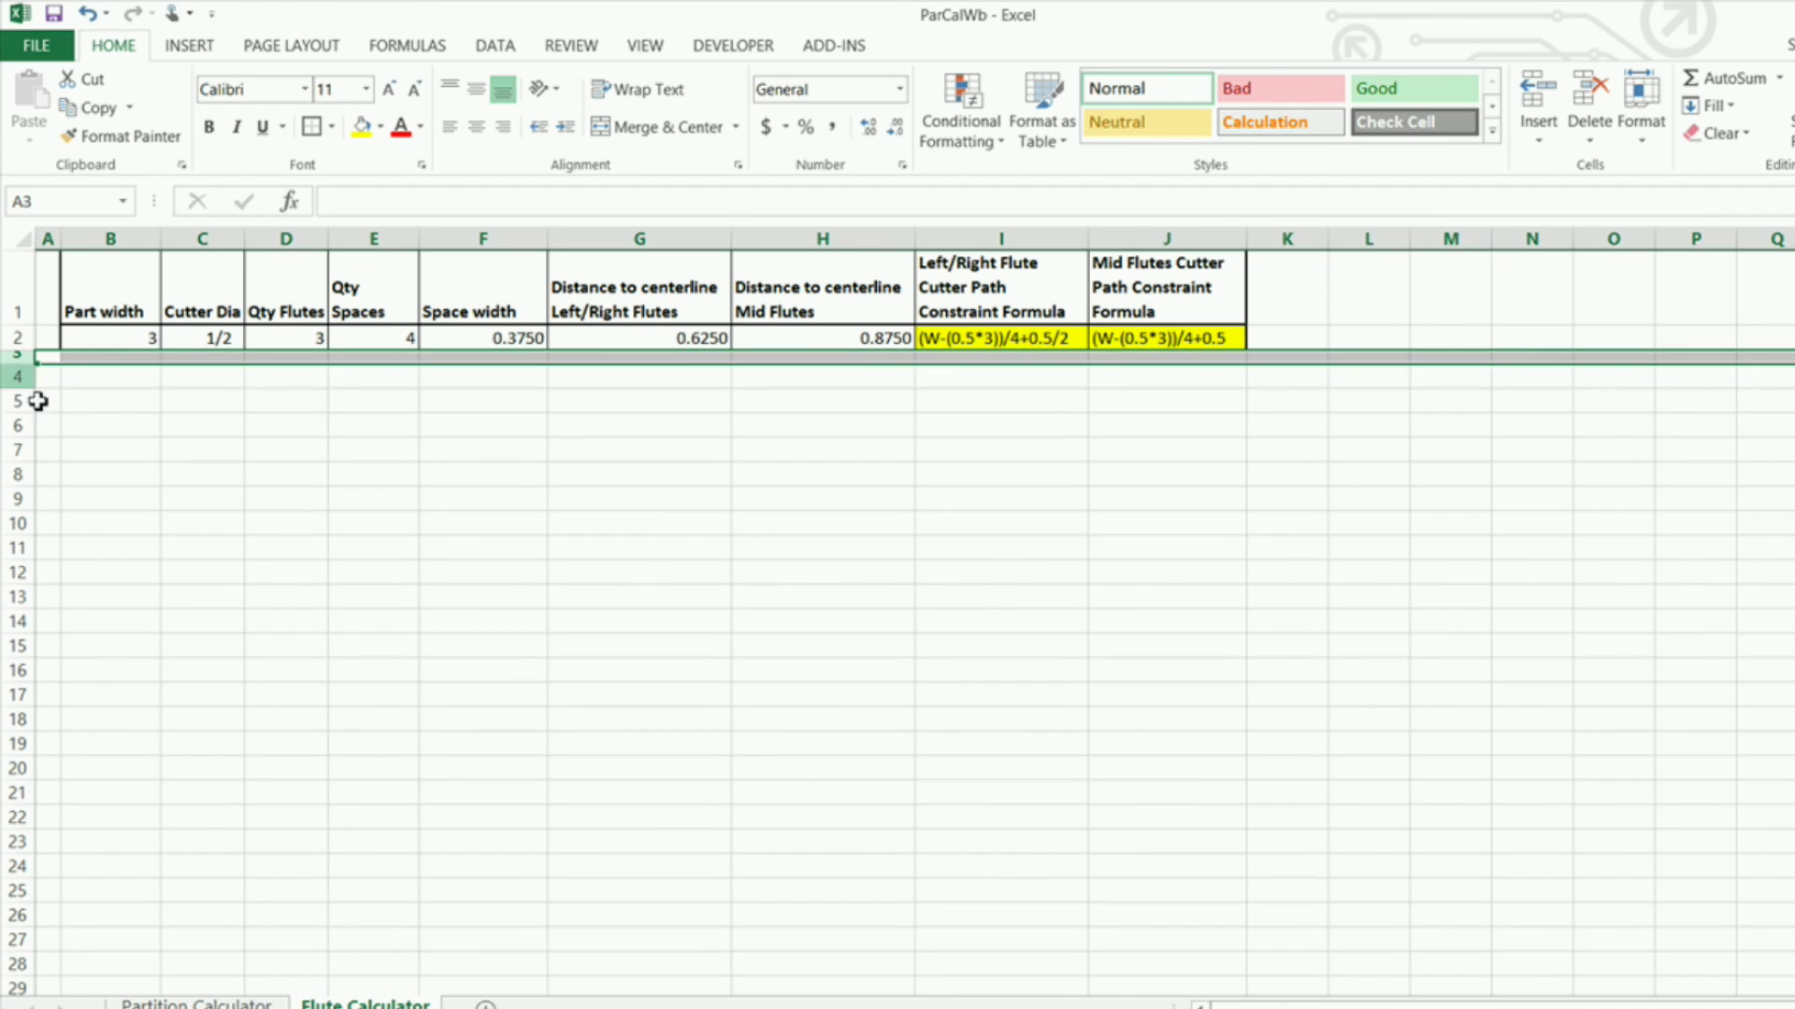
left_click(56, 381)
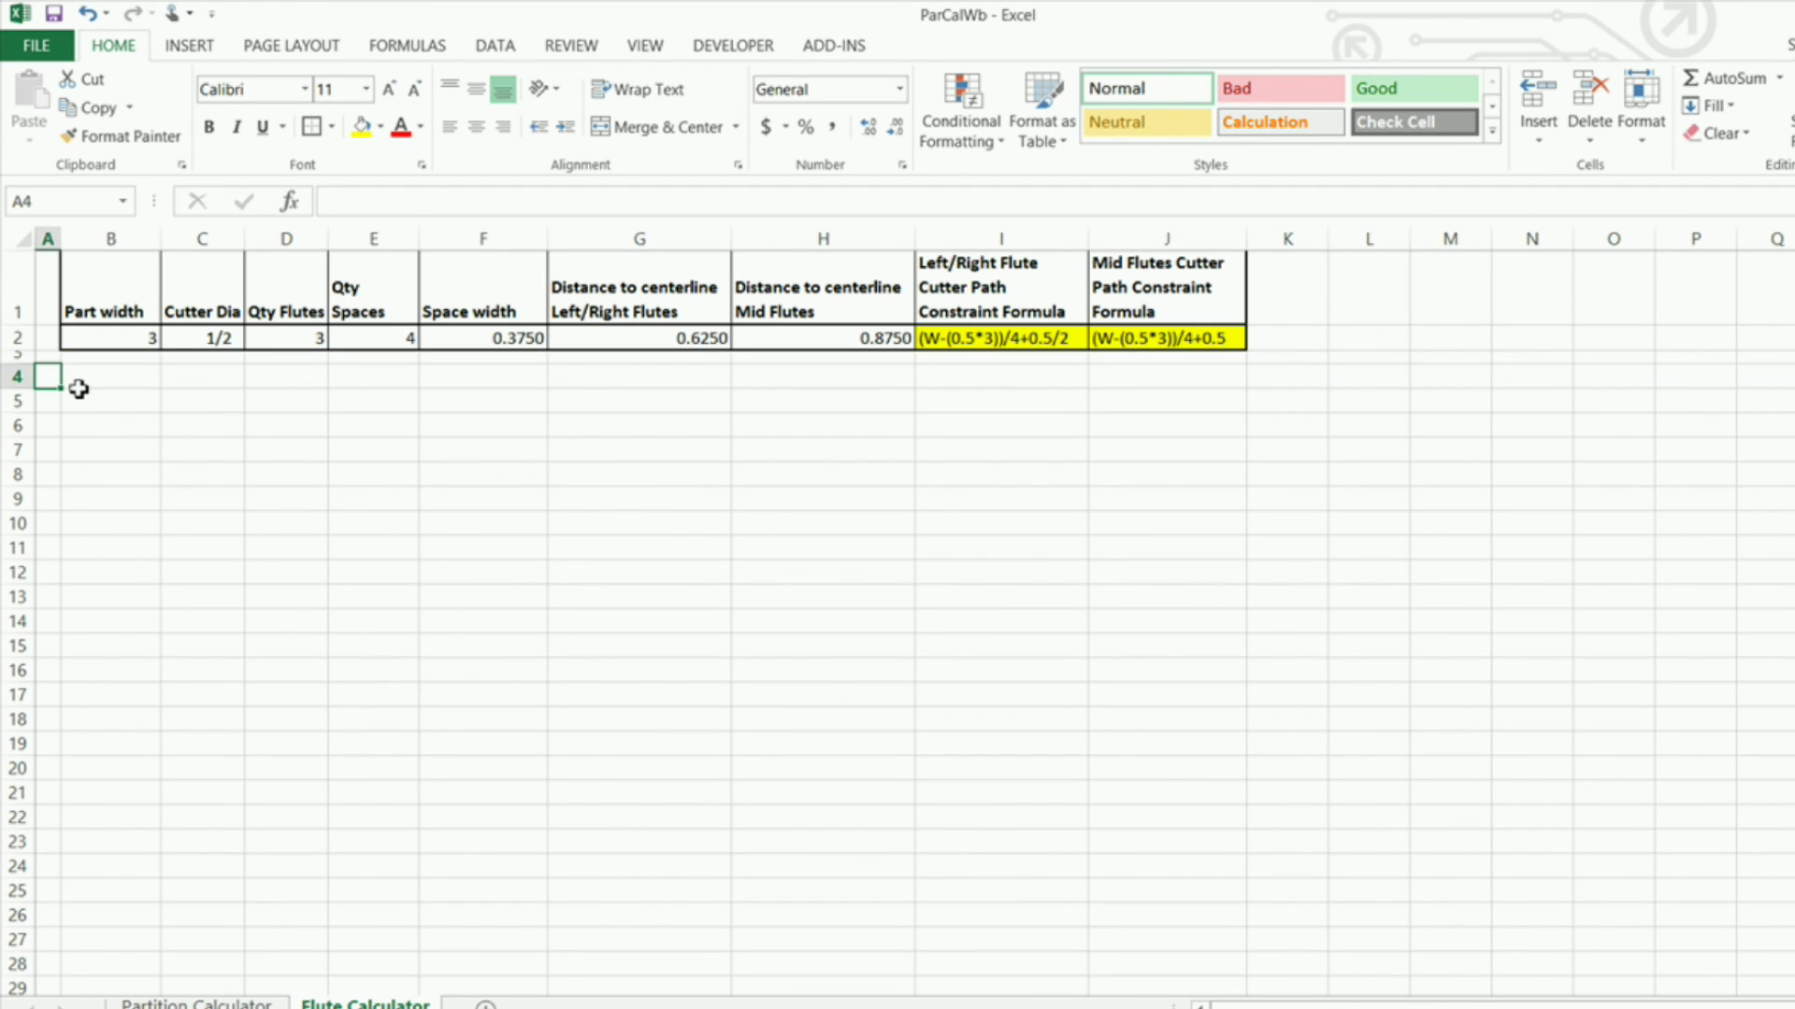
key("ctrl+shift+Down")
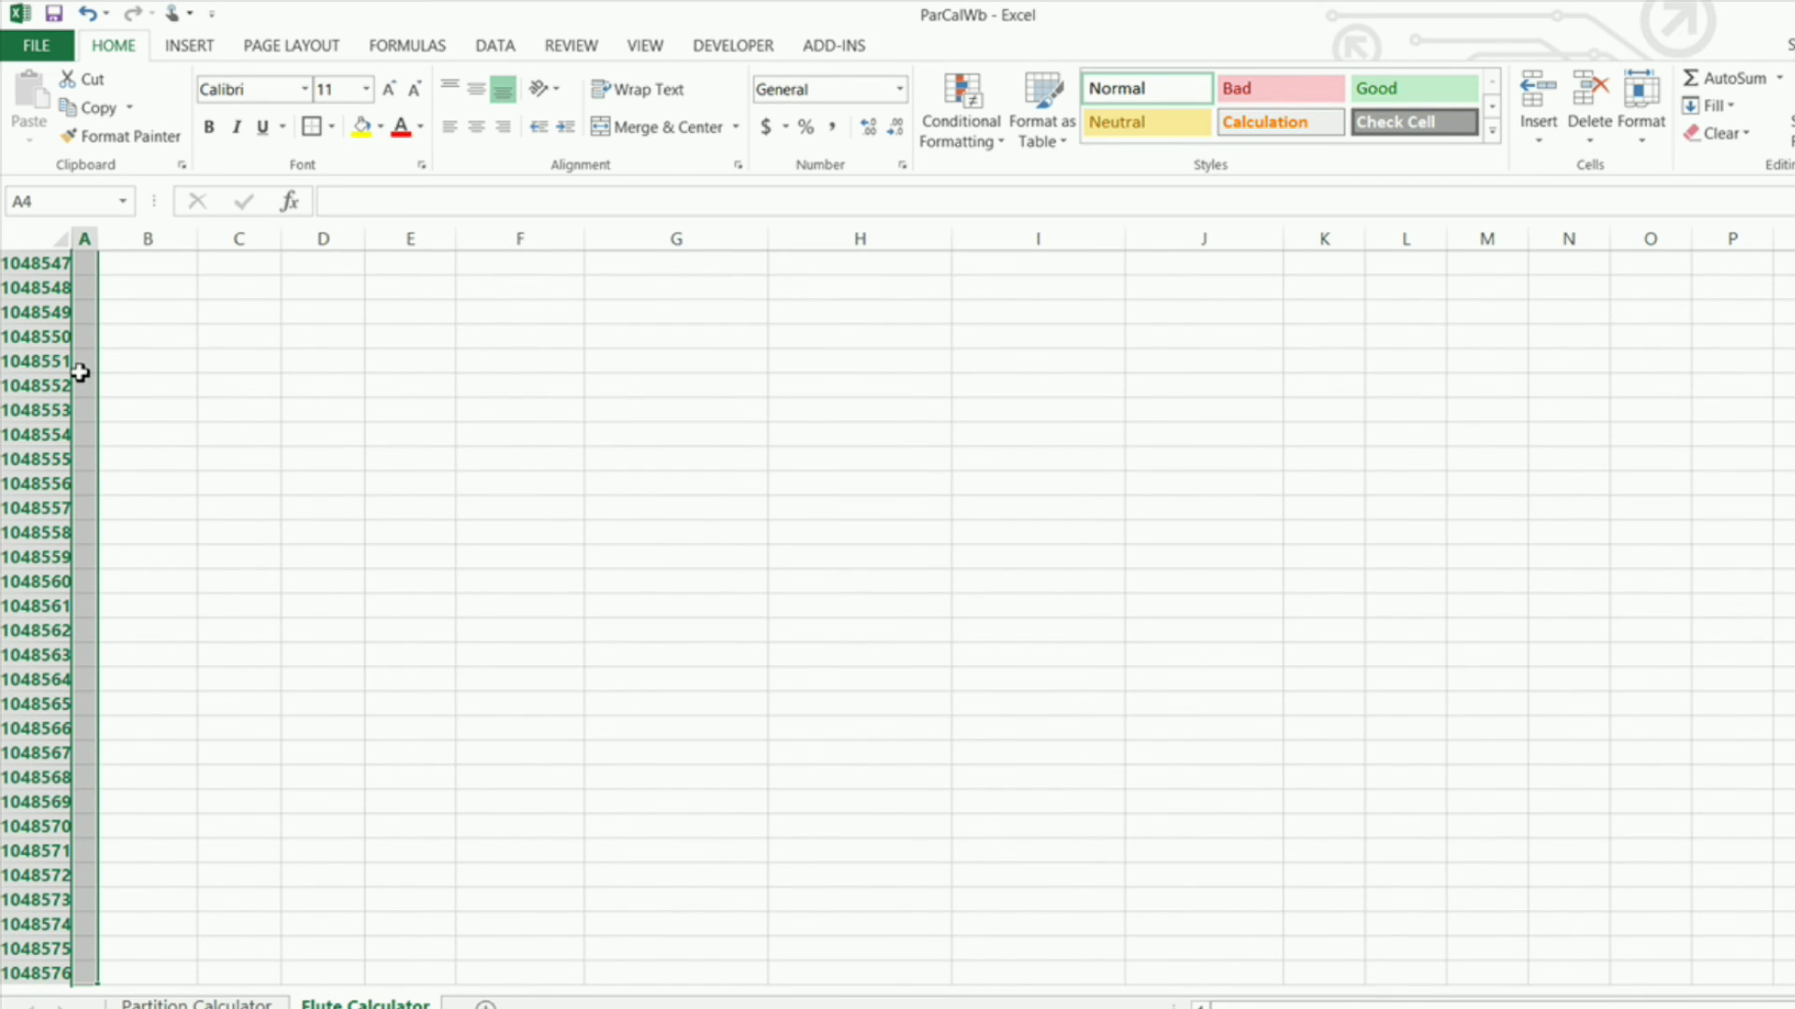
right_click(77, 372)
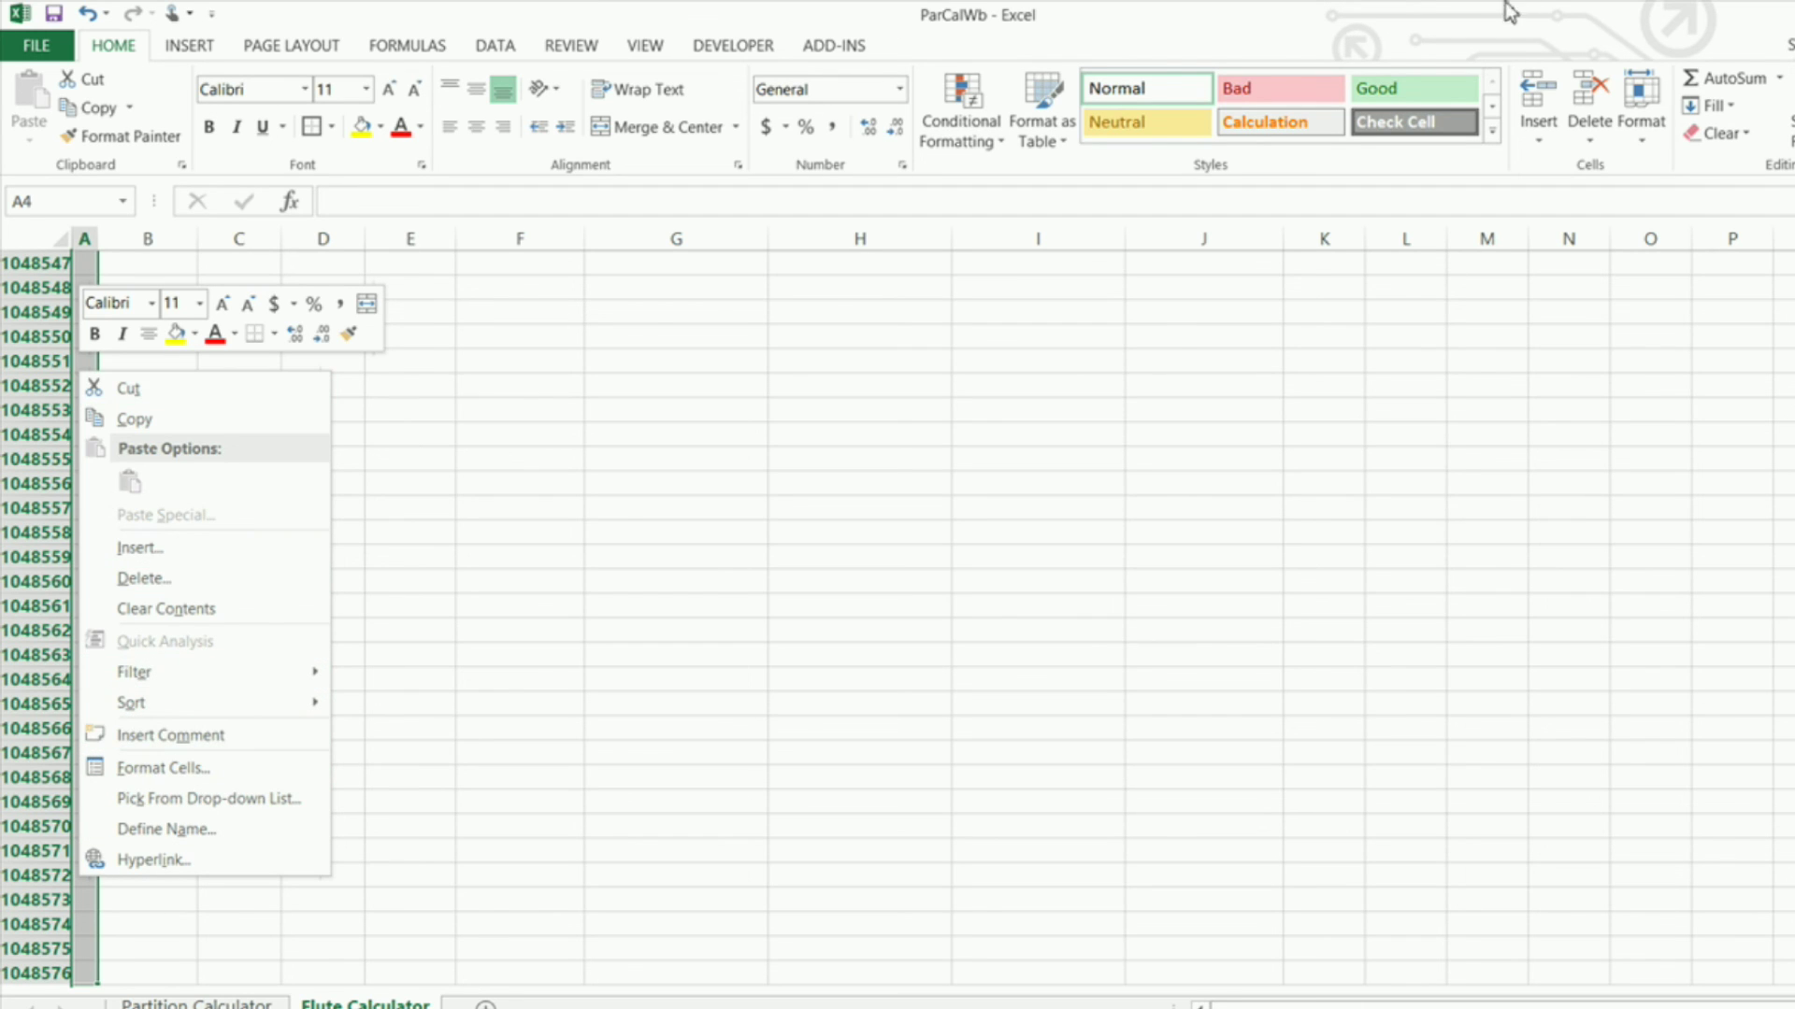
left_click(1643, 140)
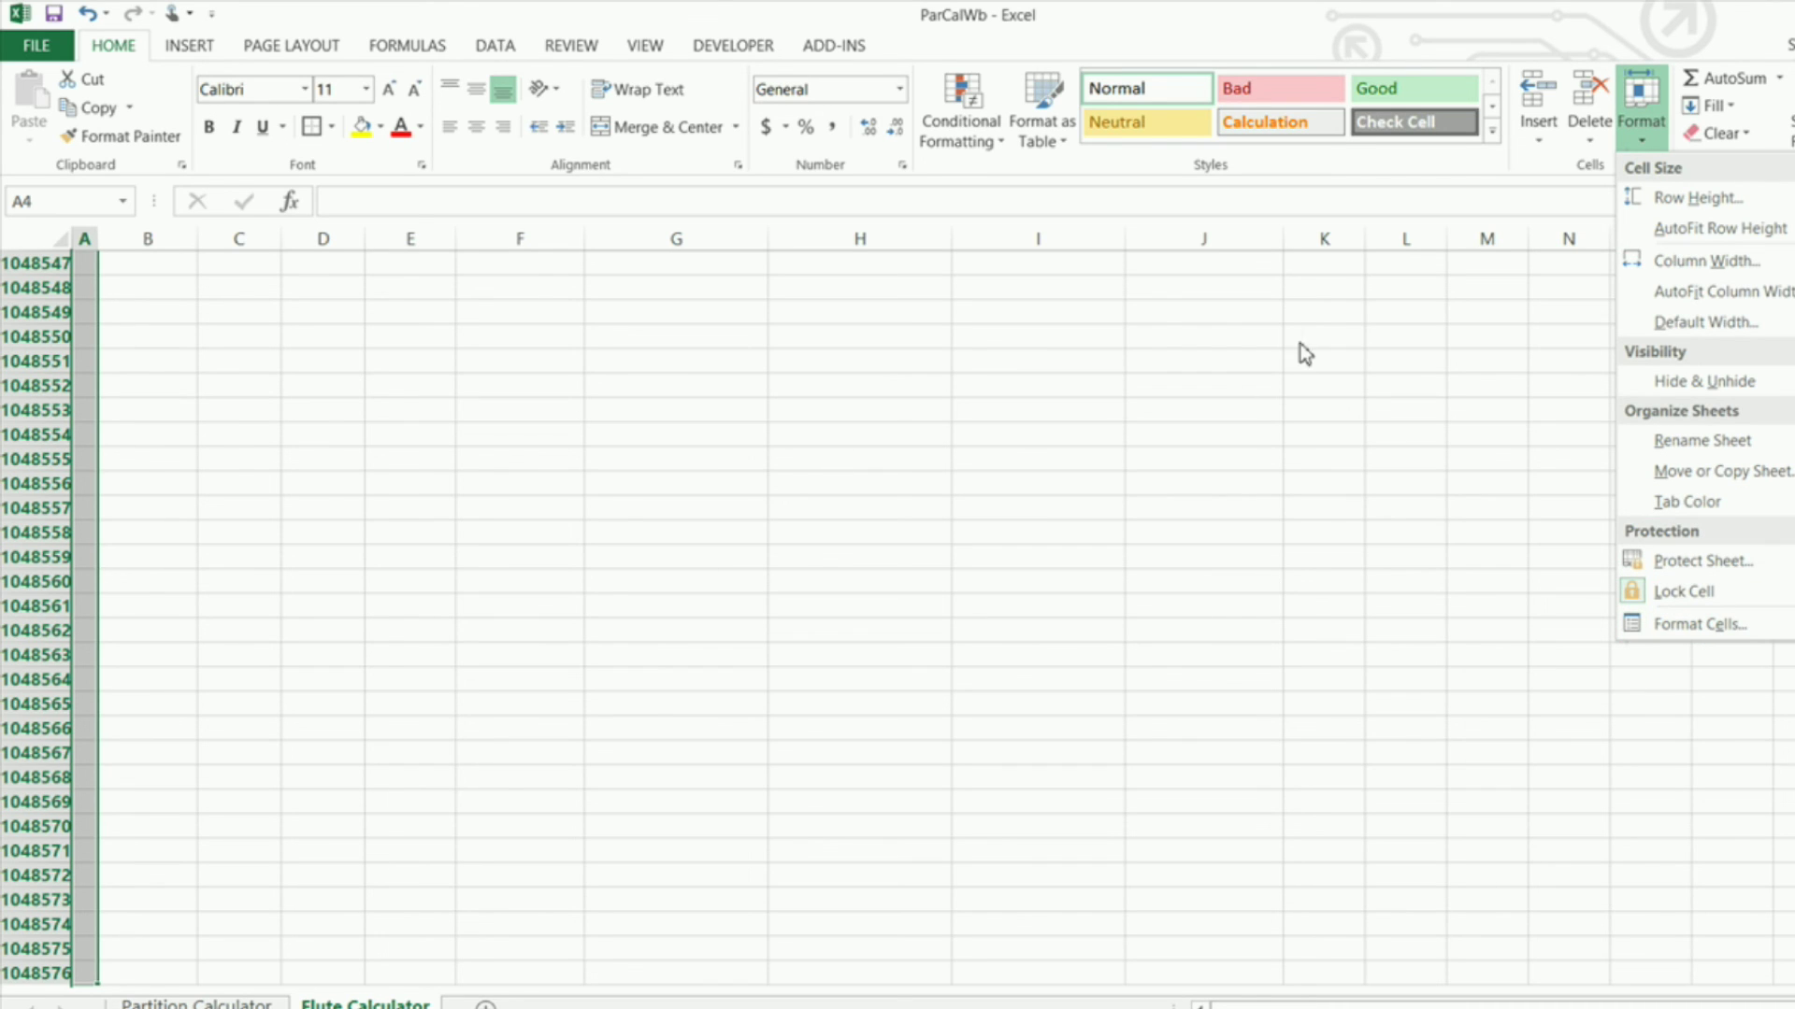
key("Escape")
scroll(196, 357, "up", 5)
scroll(194, 358, "up", 5)
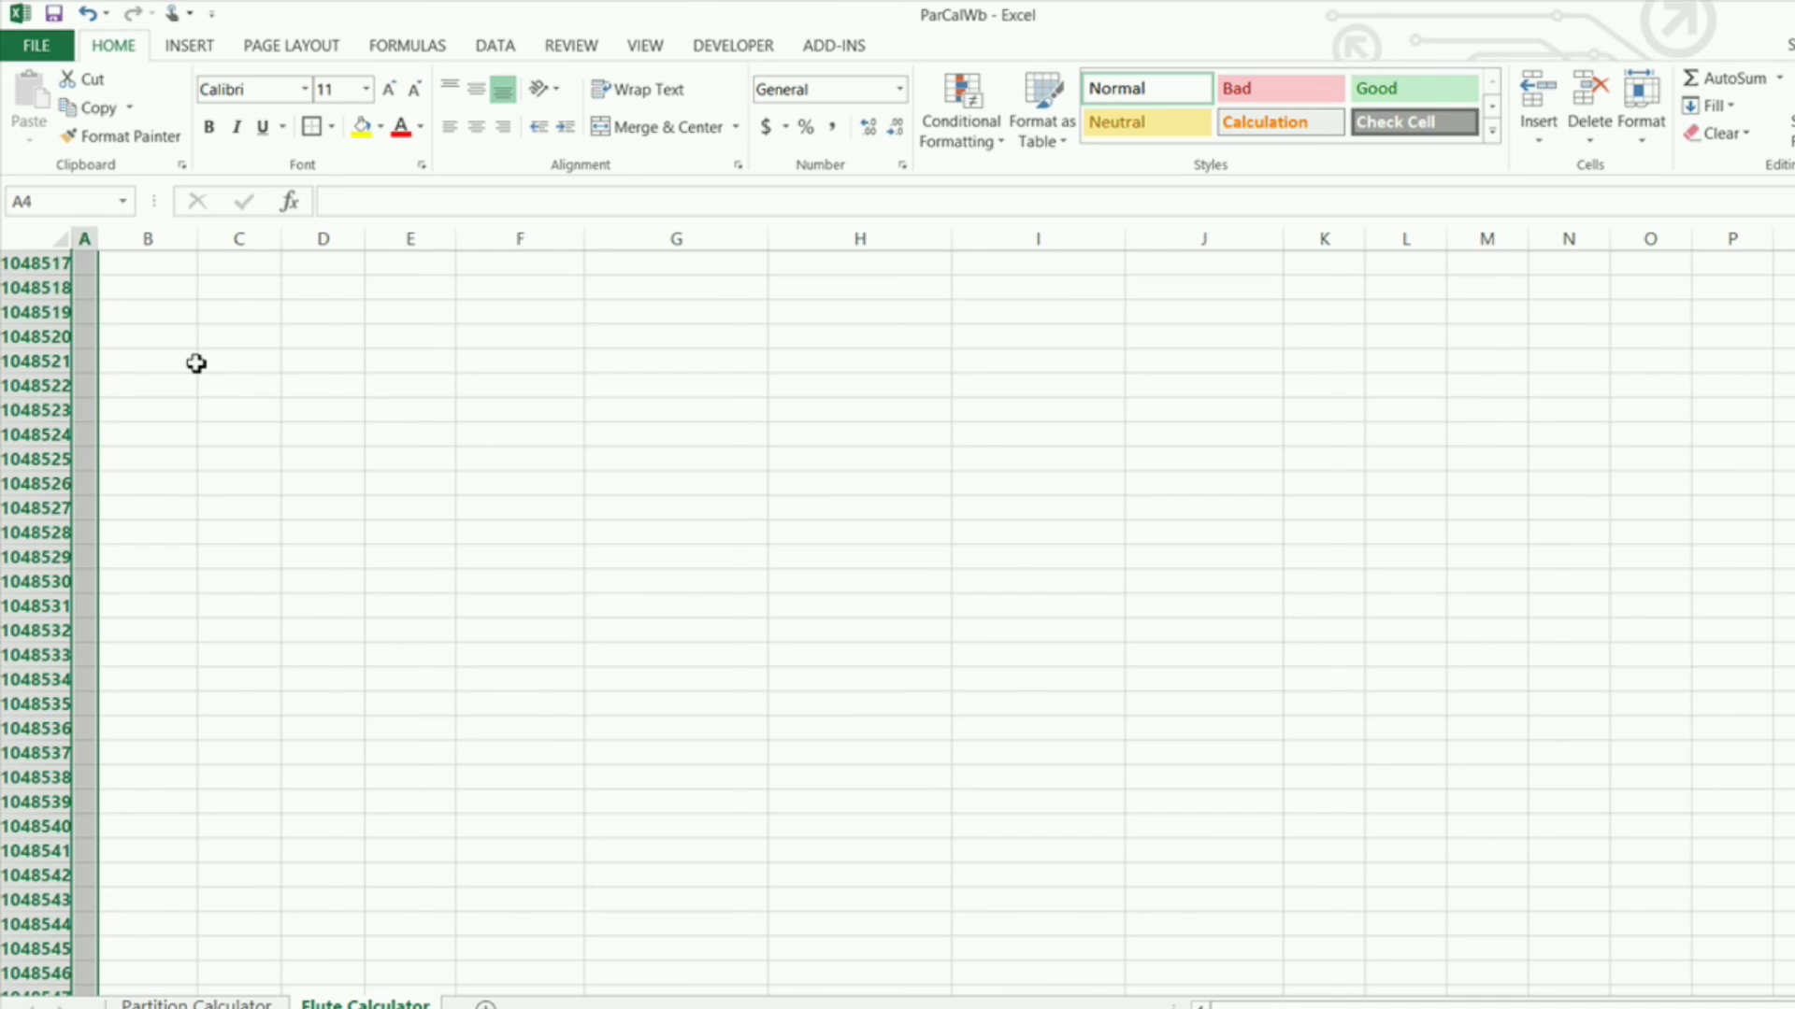
key("ctrl+shift+Up")
scroll(201, 331, "up", 1)
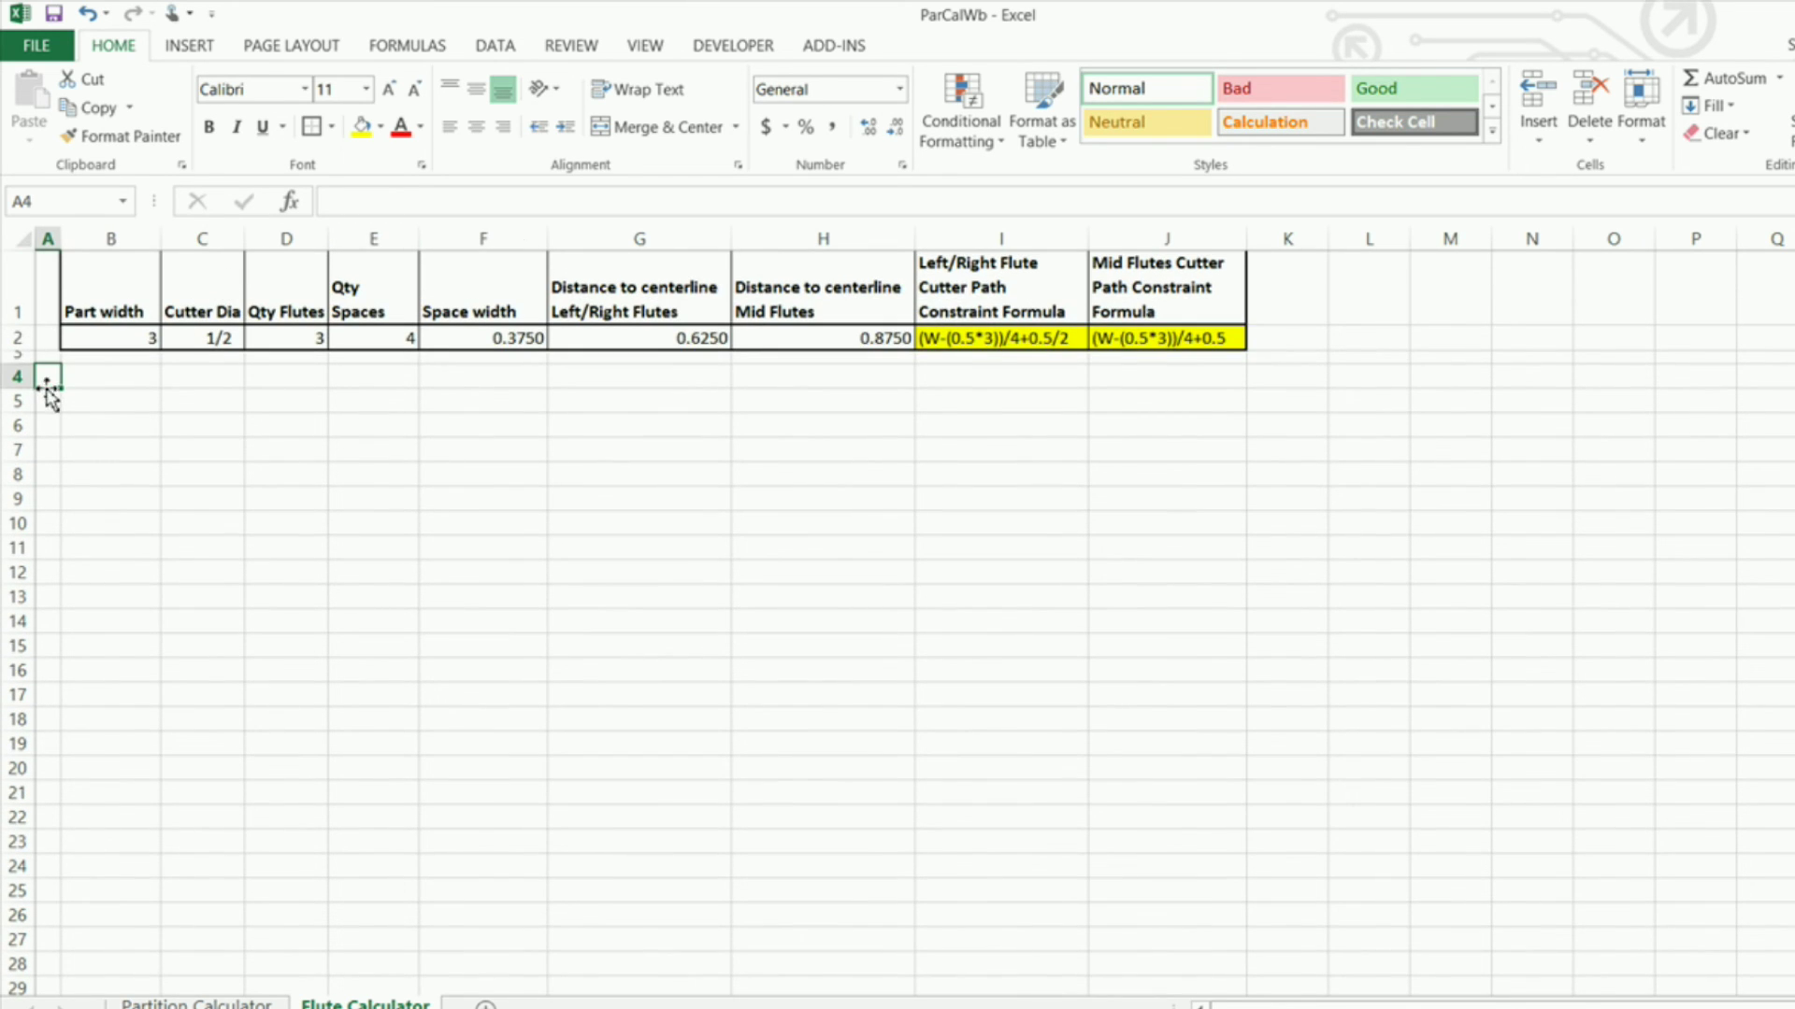
Hide all rows from row 4 down to the end of the sheet
left_click(17, 377)
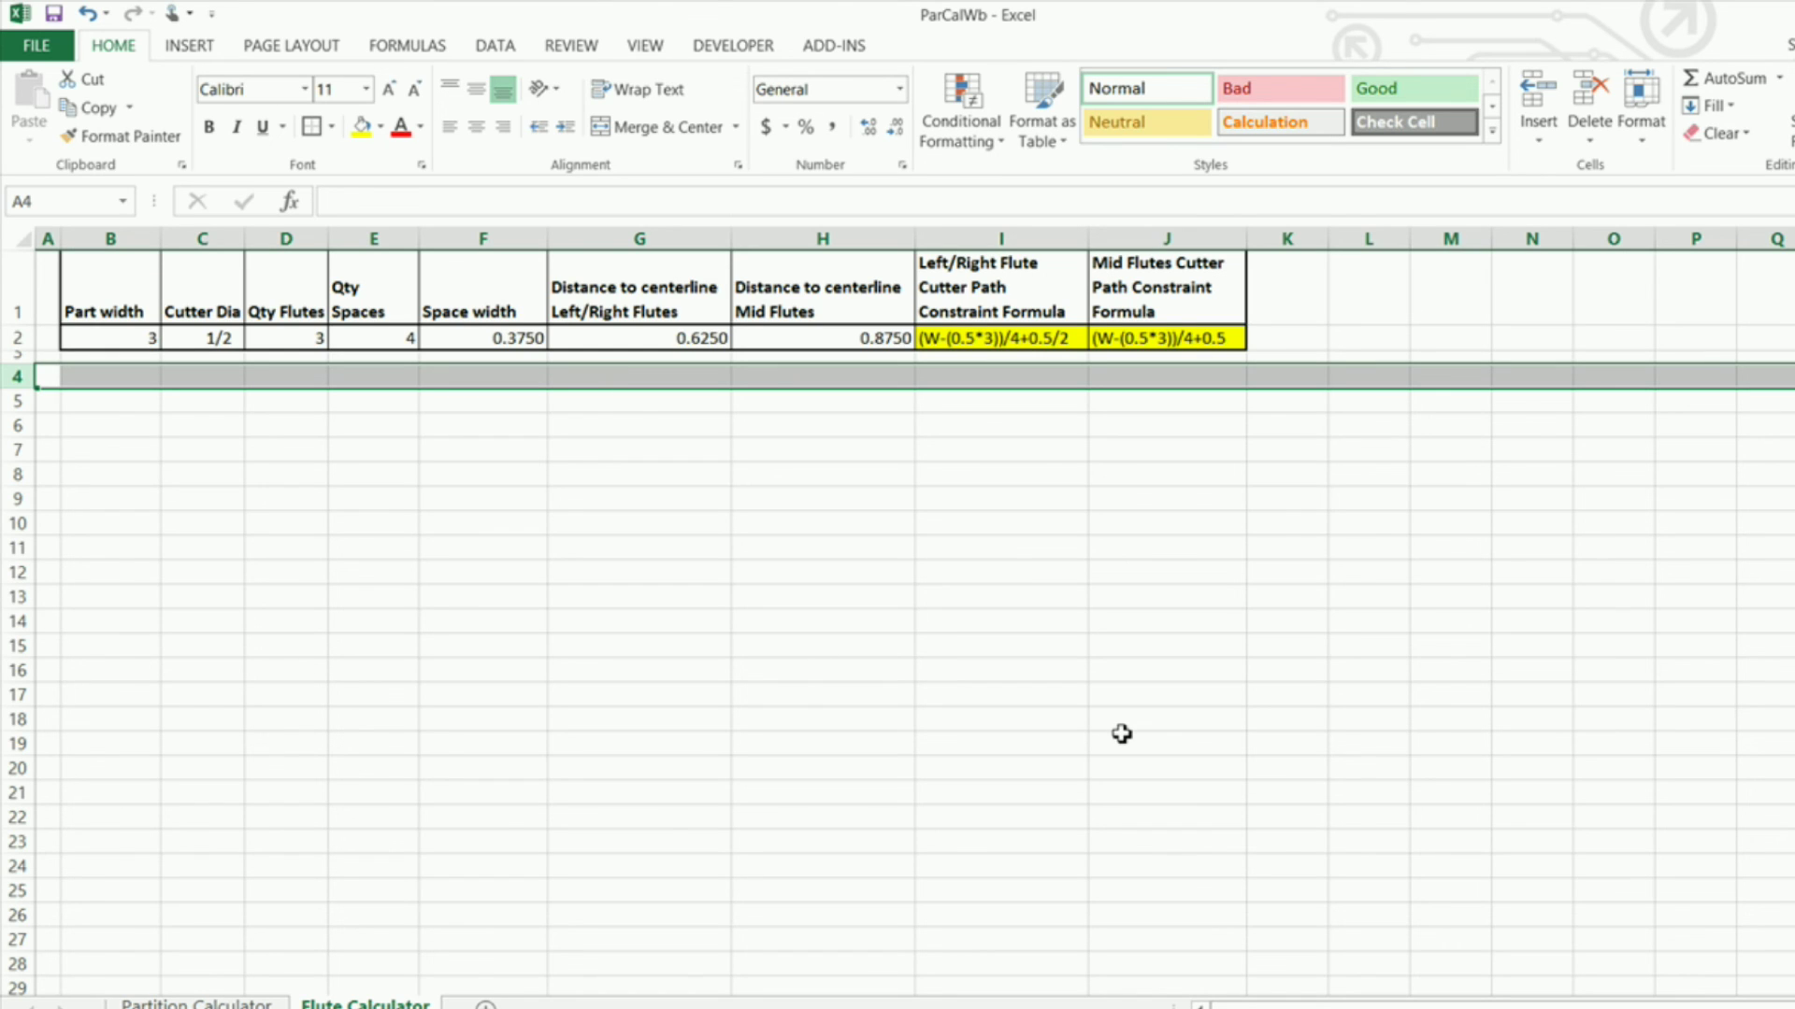
key("ctrl+shift+Down")
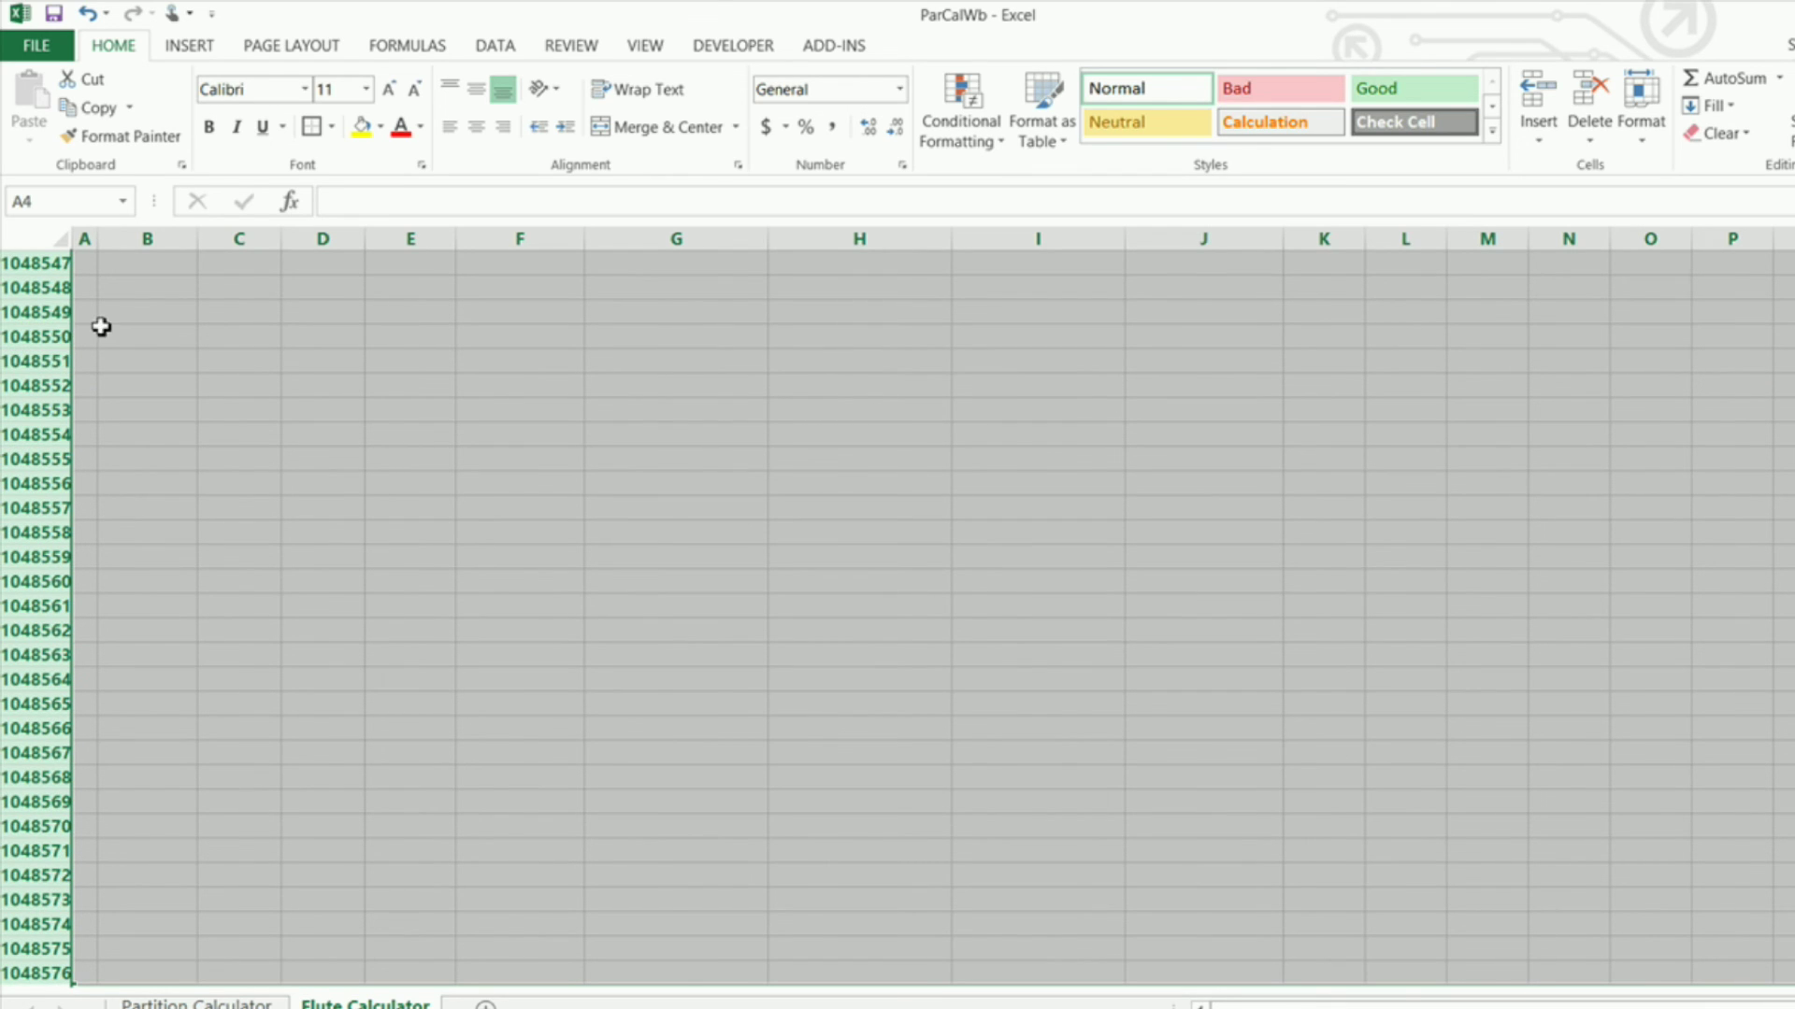
right_click(49, 322)
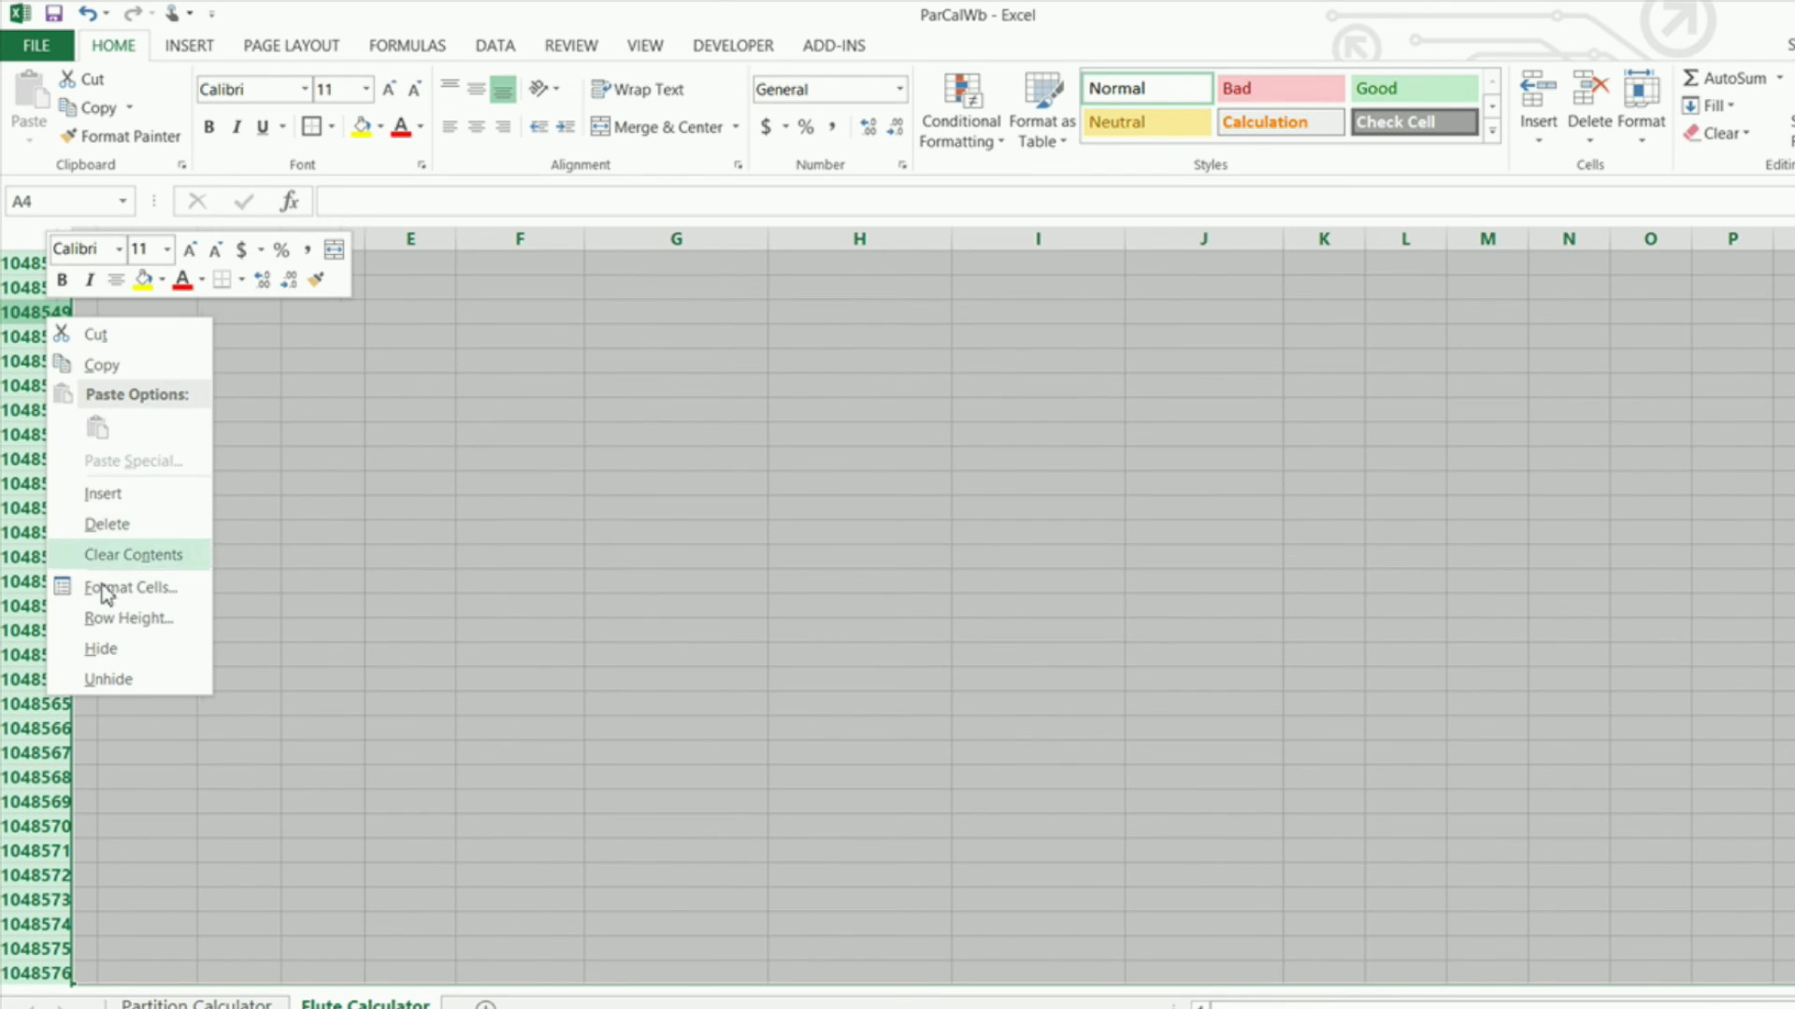
left_click(103, 653)
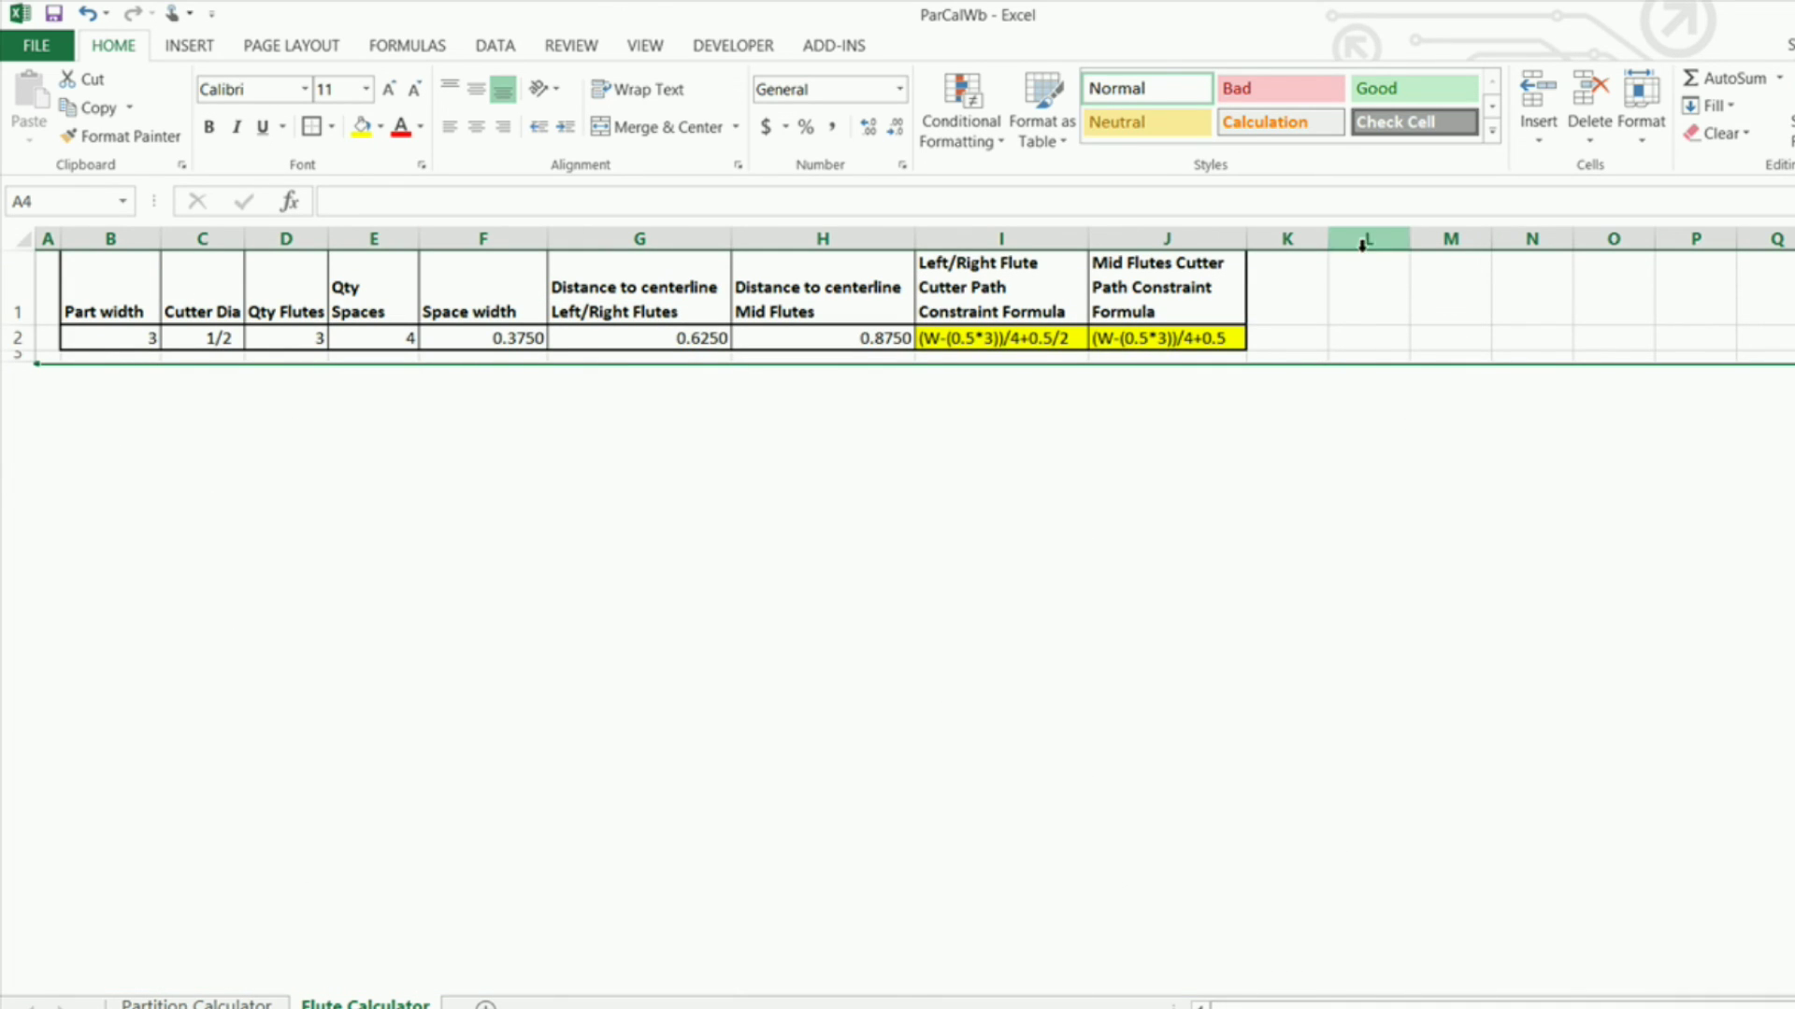
Narrow column K to a thin strip and hide all columns from L to the end of the sheet
left_click_drag(1324, 240, 1264, 391)
left_click(1312, 243)
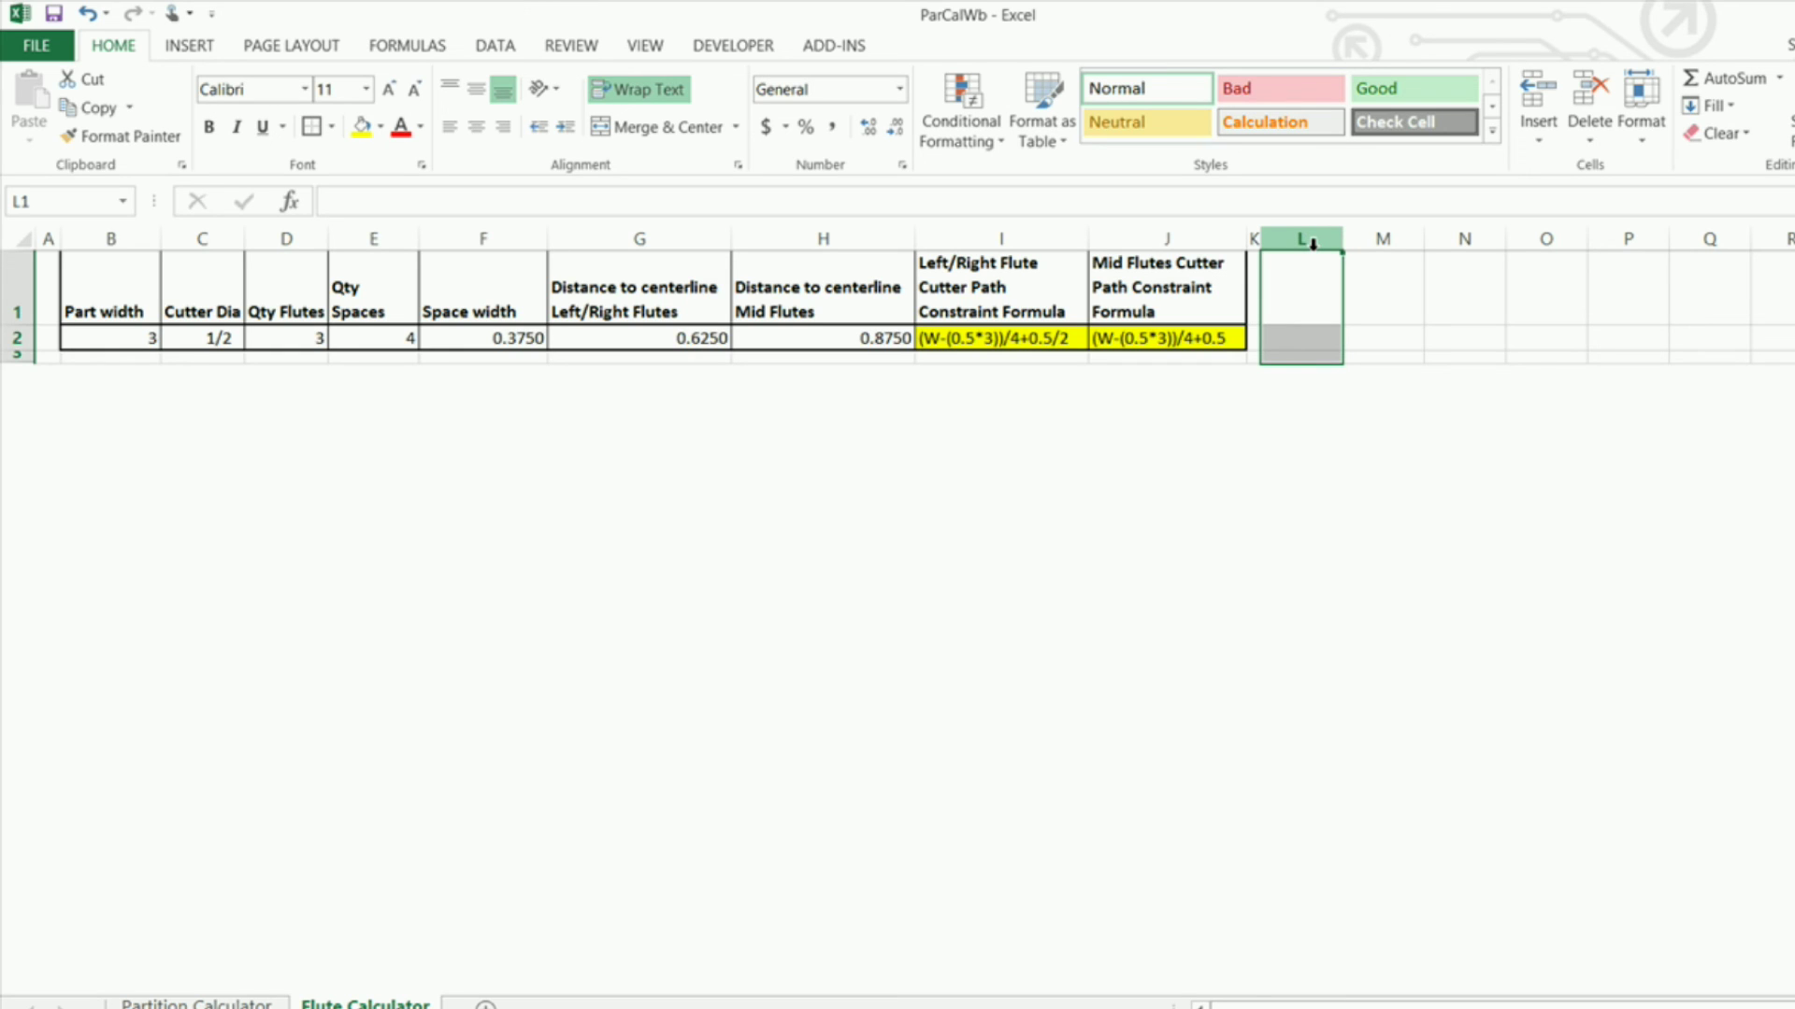
key("ctrl+shift+Right")
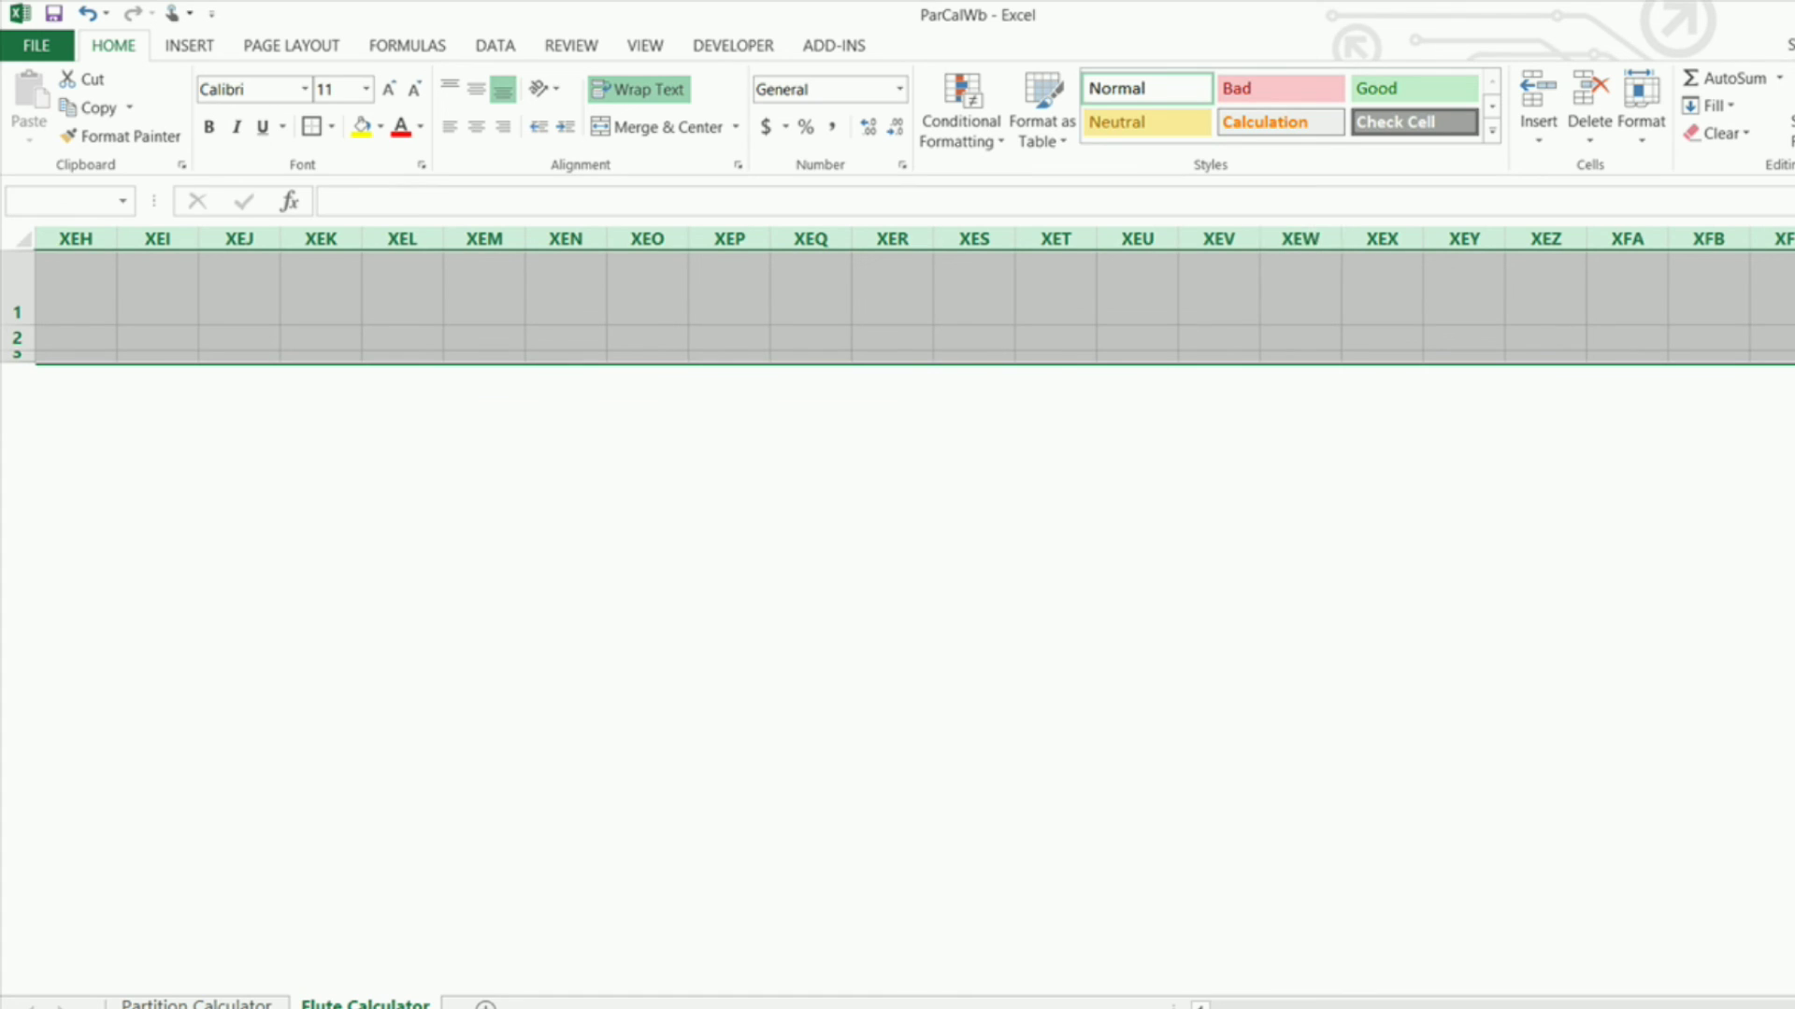
left_click(1641, 133)
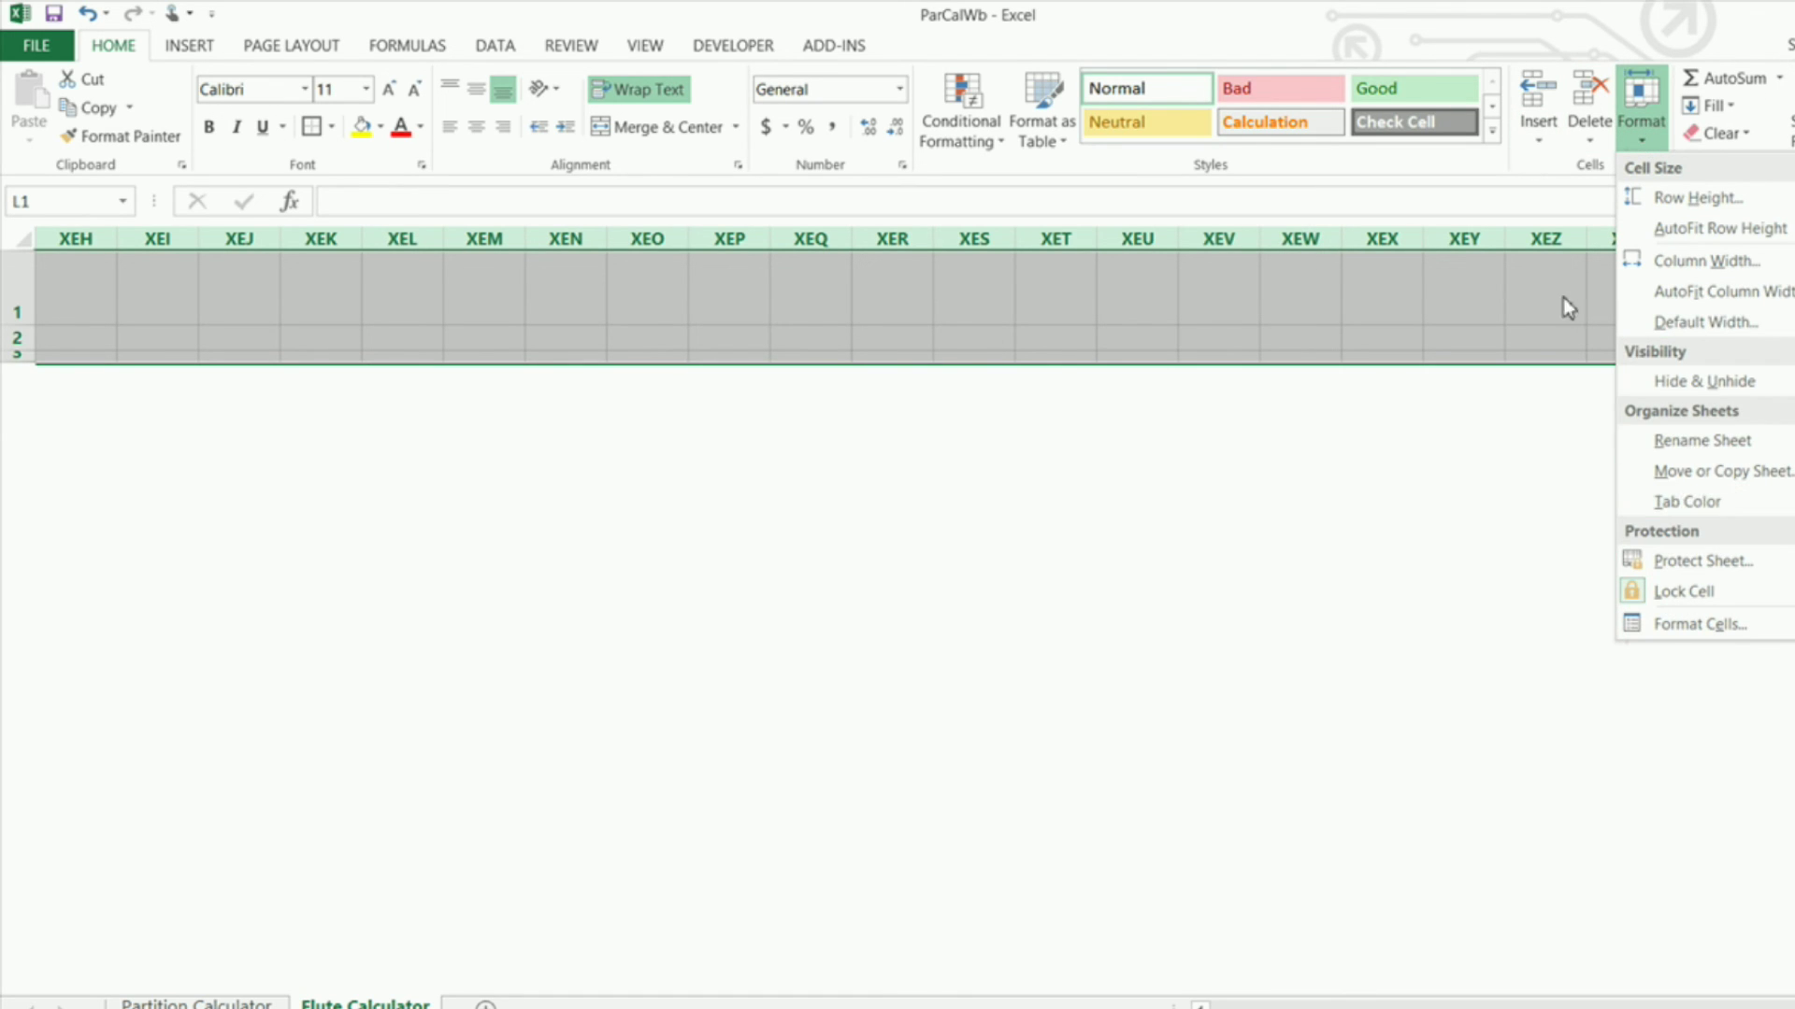
right_click(1232, 238)
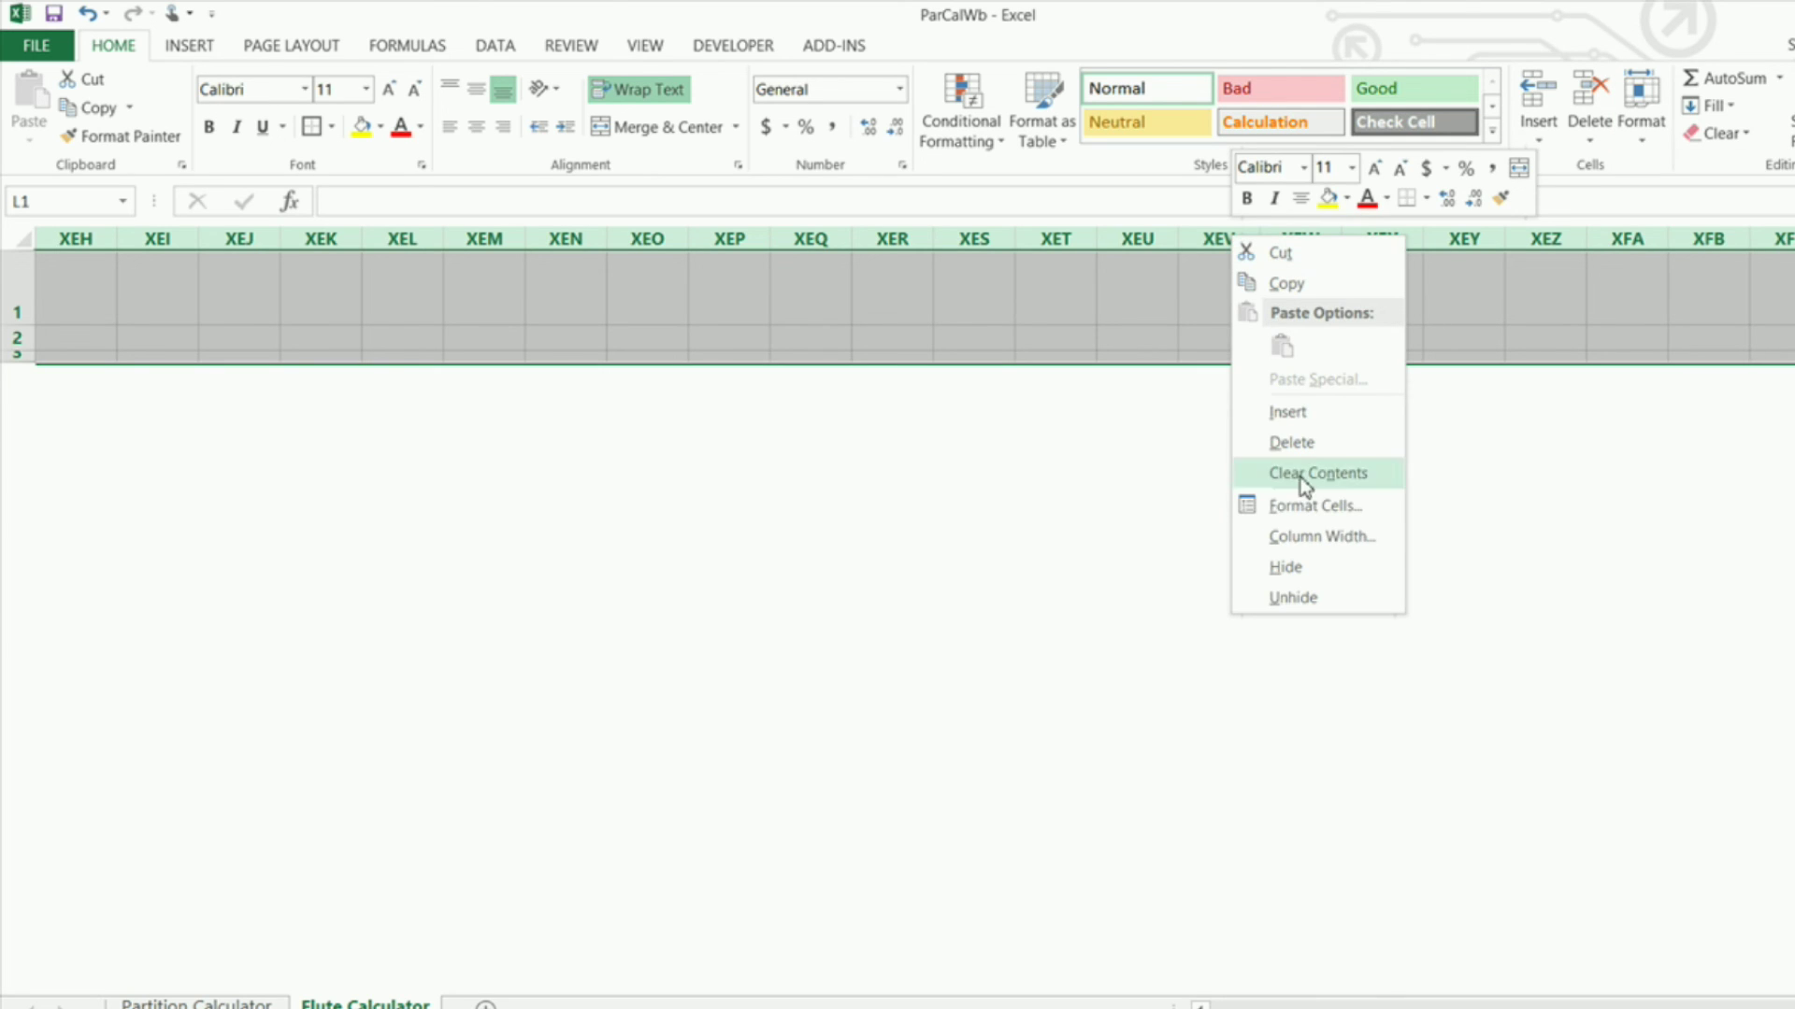
left_click(1301, 569)
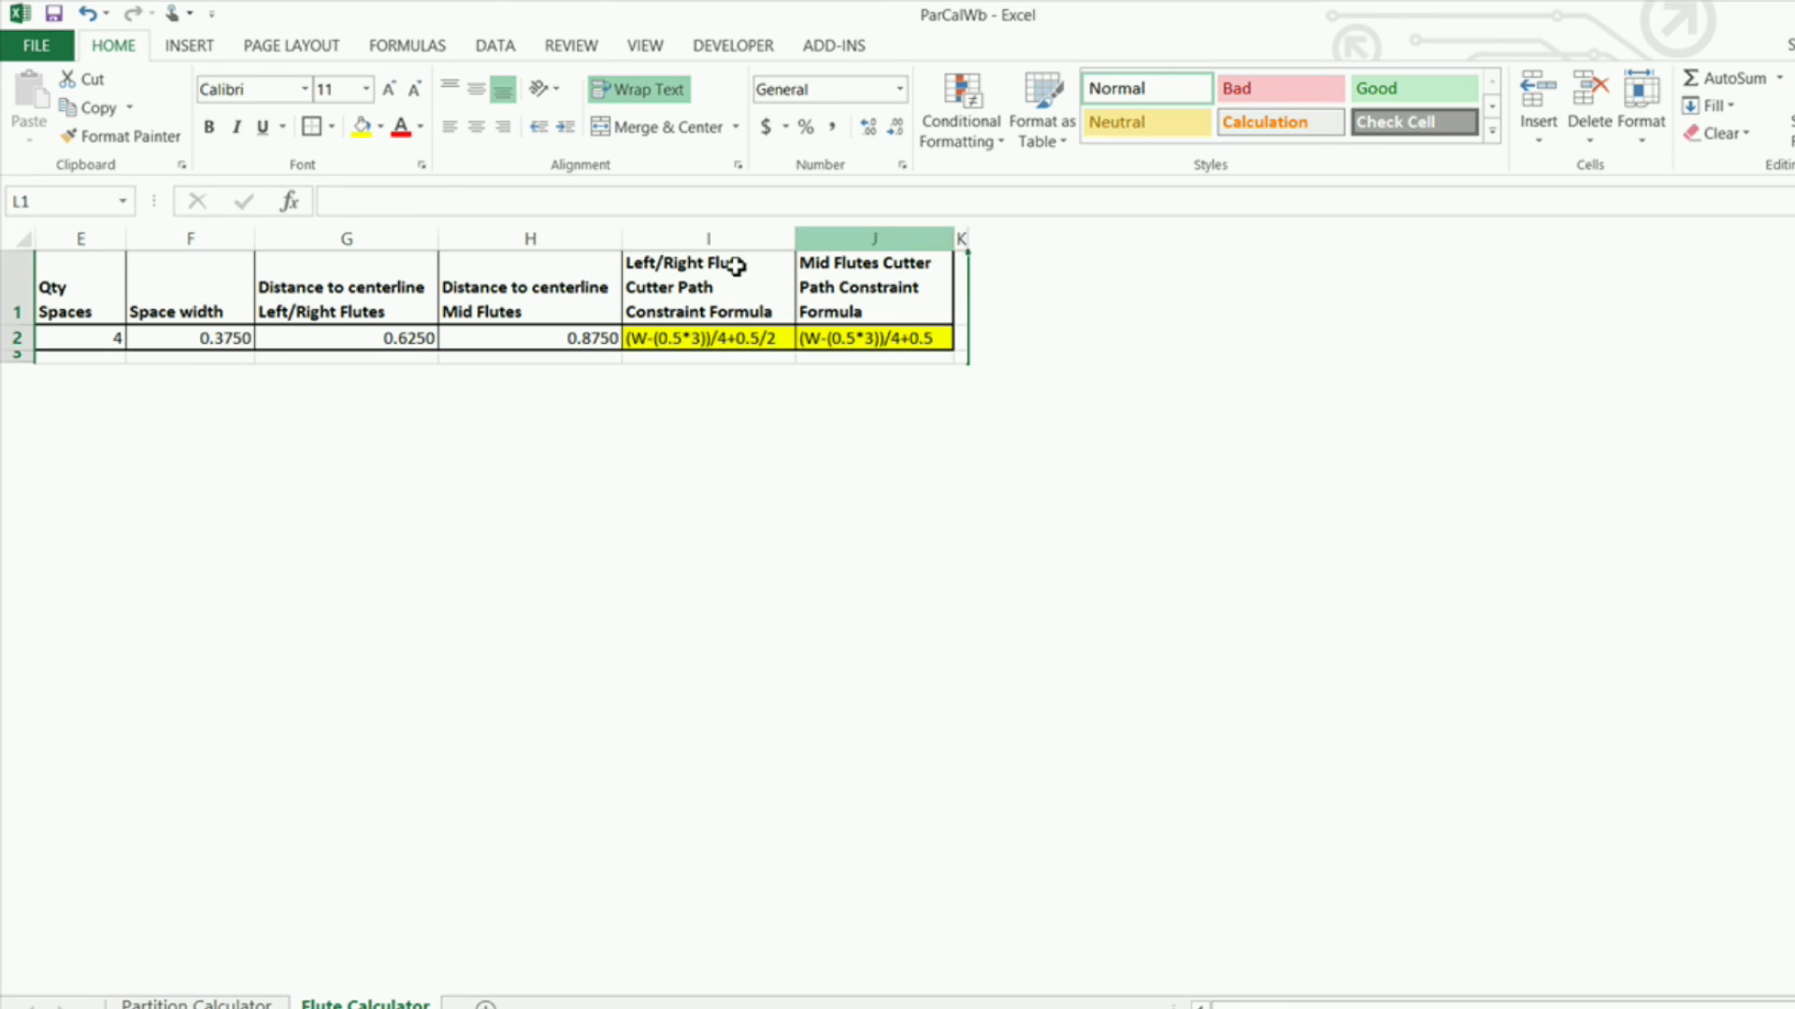
Turn off the display of gridlines and row and column headings on the Flute Calculator sheet
left_click(647, 52)
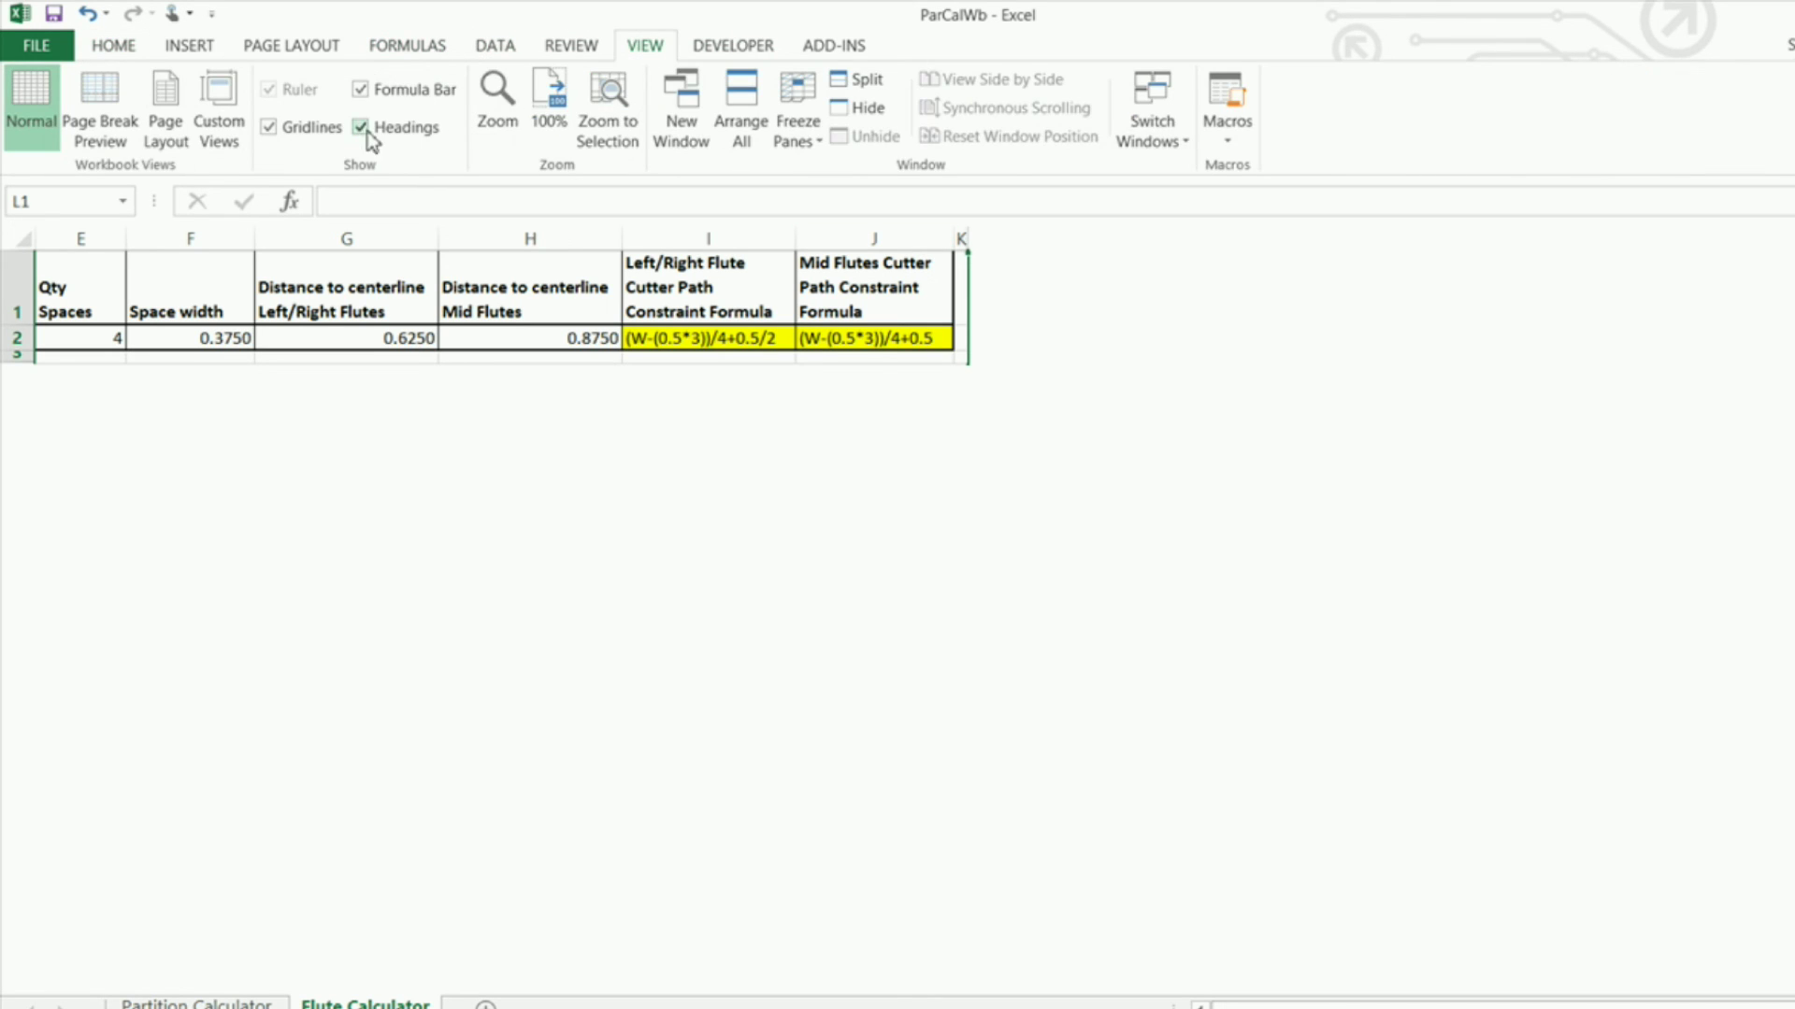
left_click(278, 129)
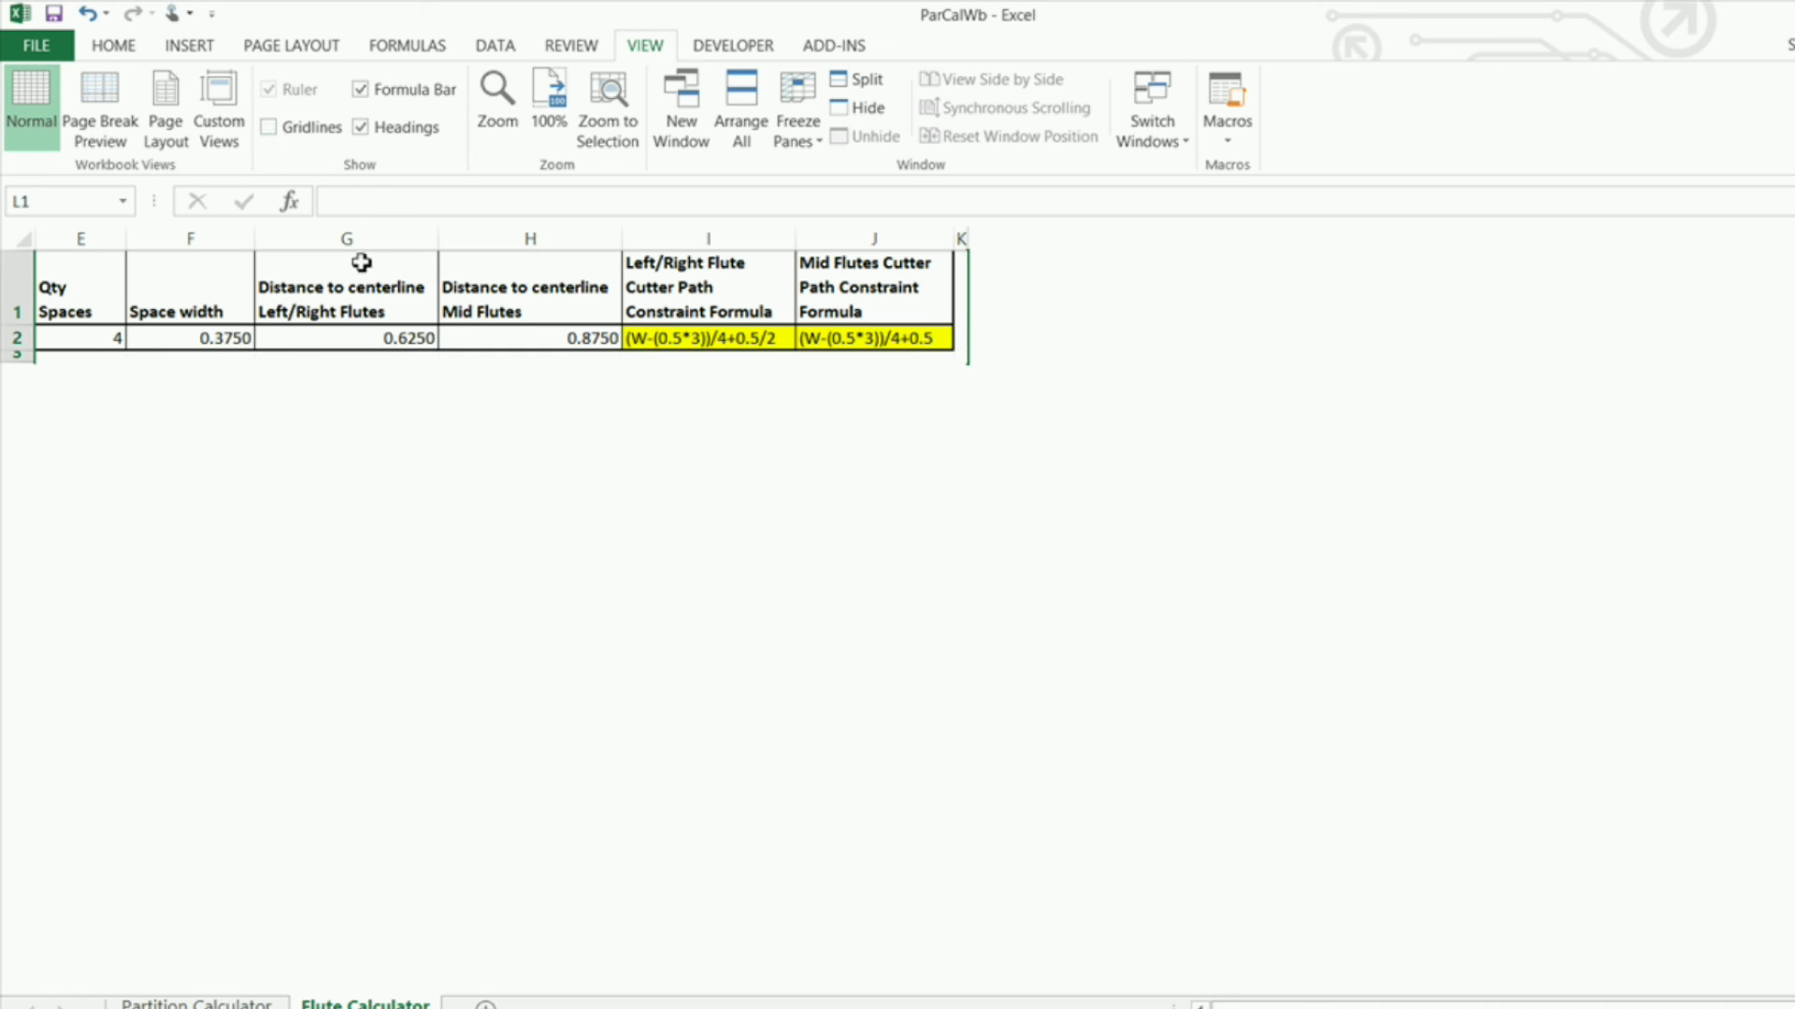
left_click(366, 127)
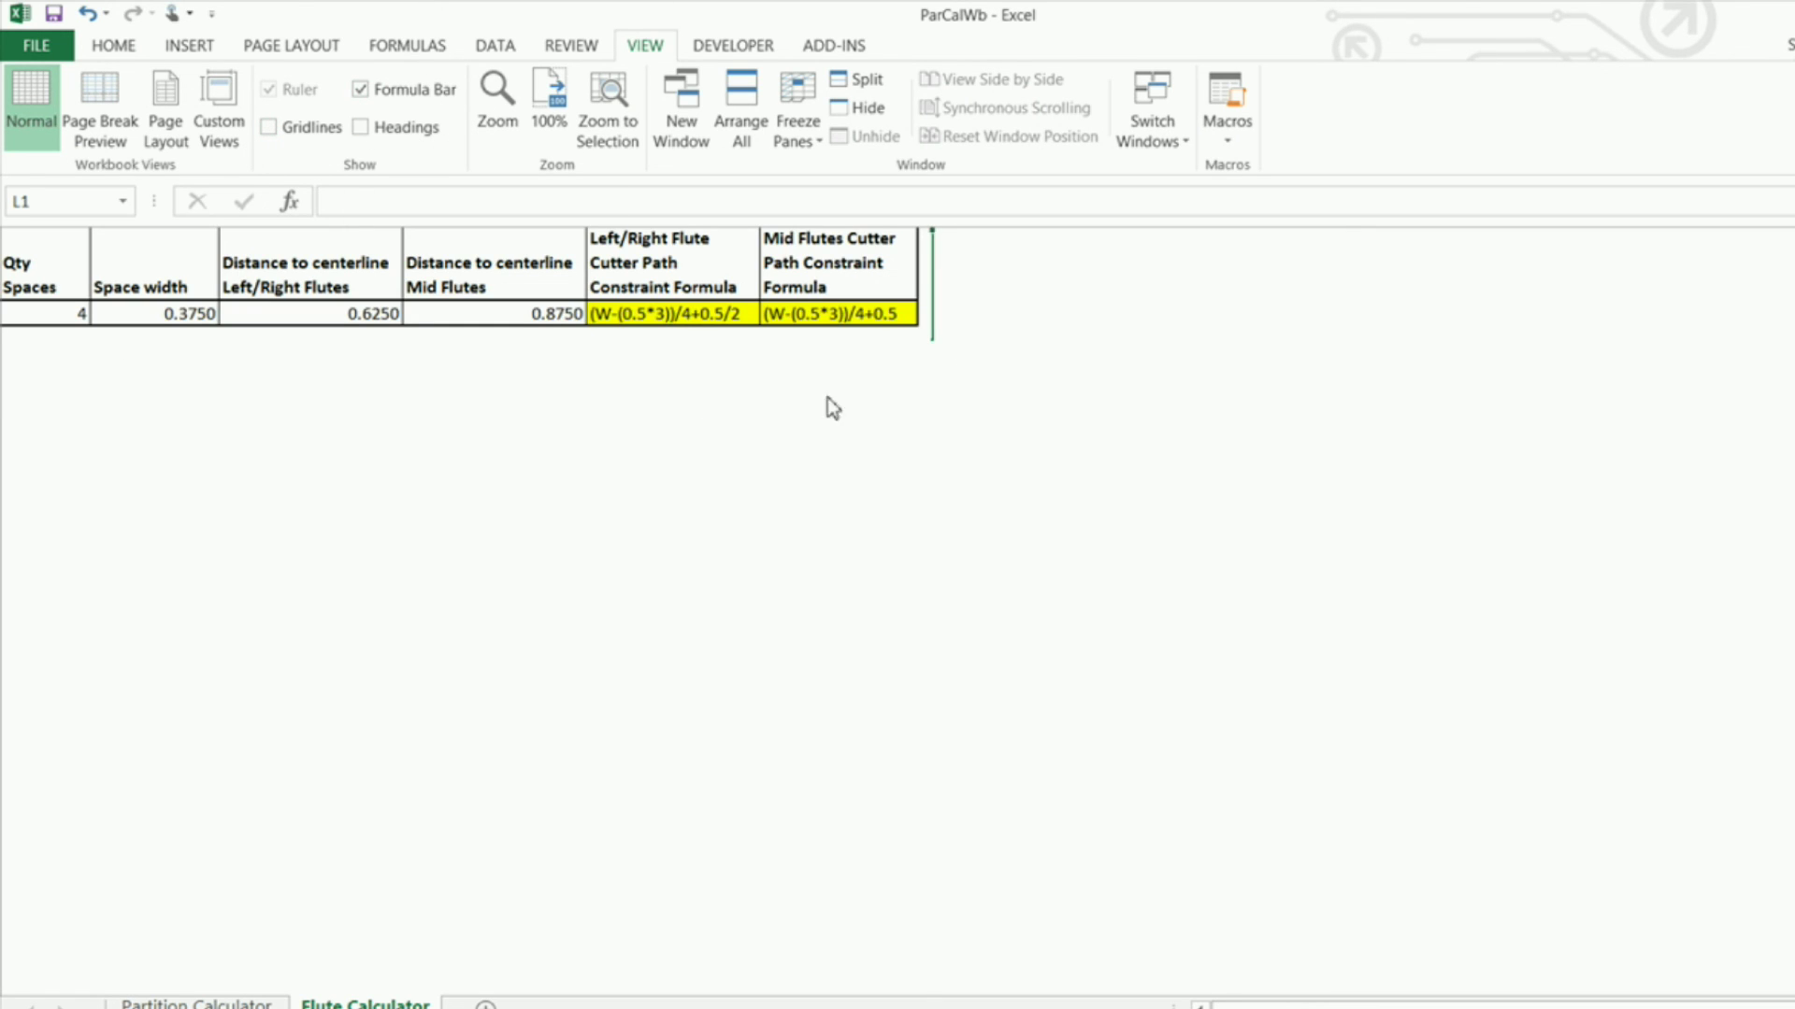
left_click(674, 273)
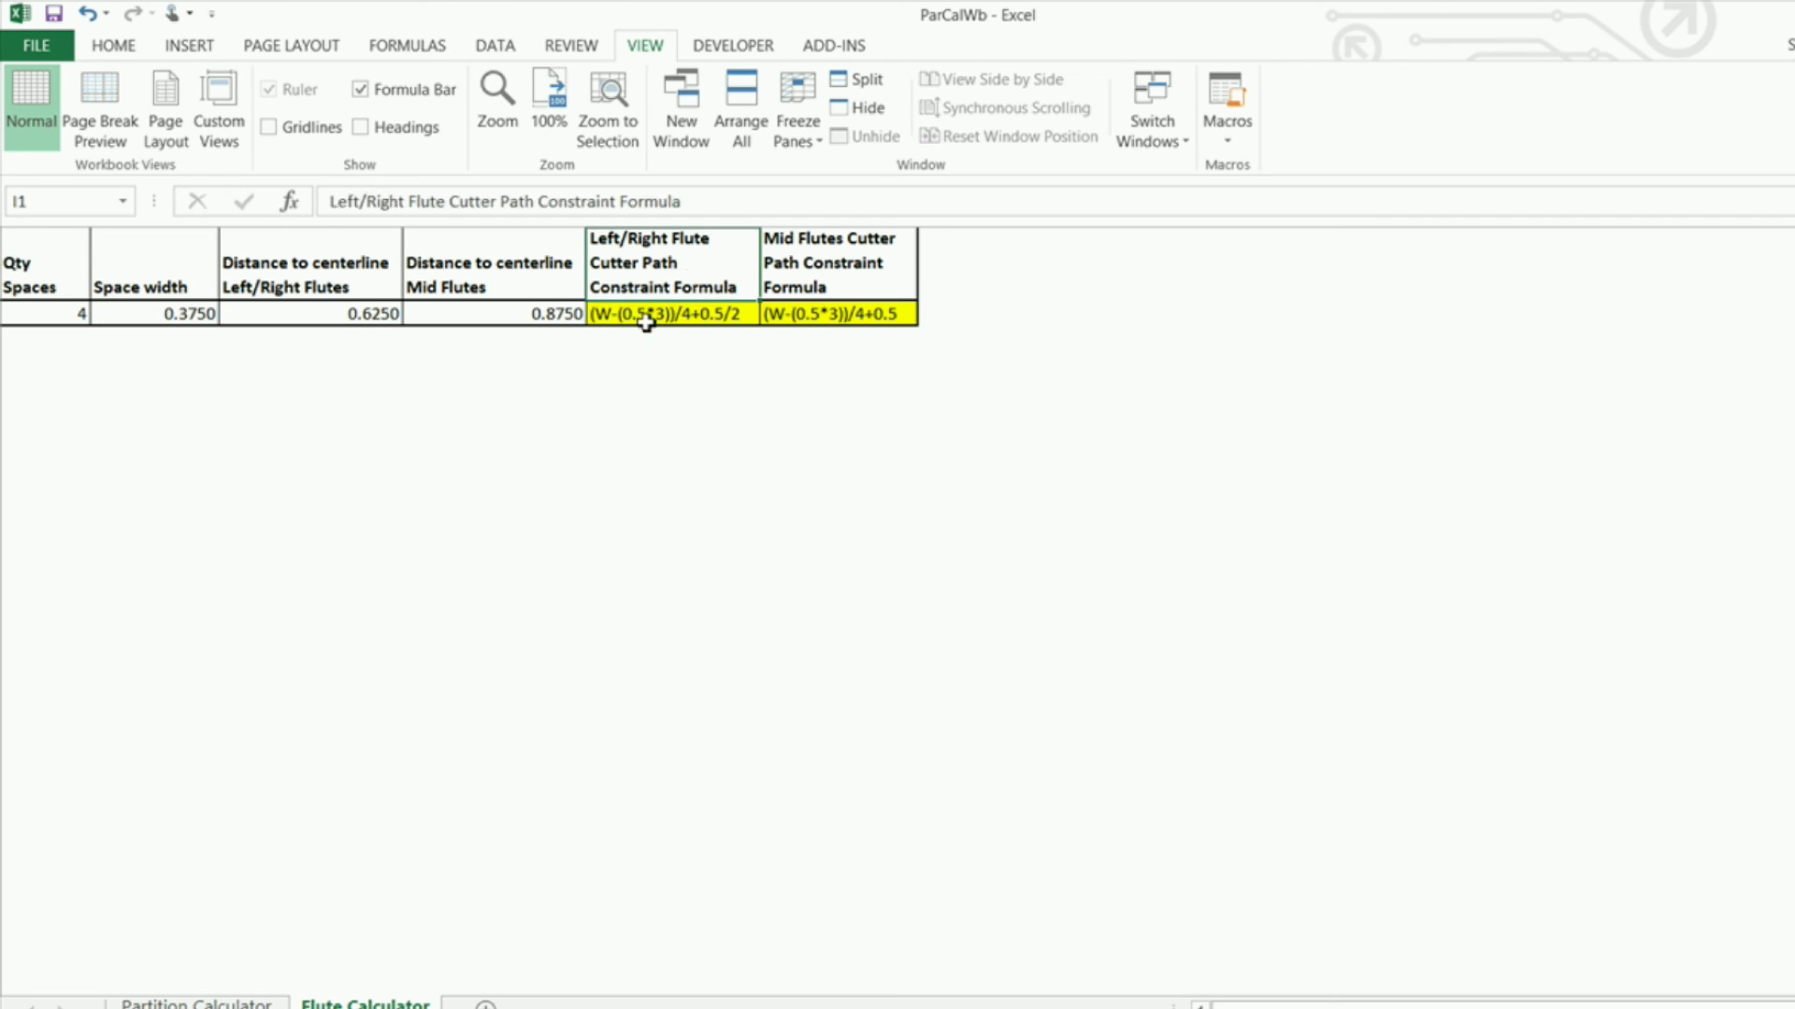
left_click(387, 335)
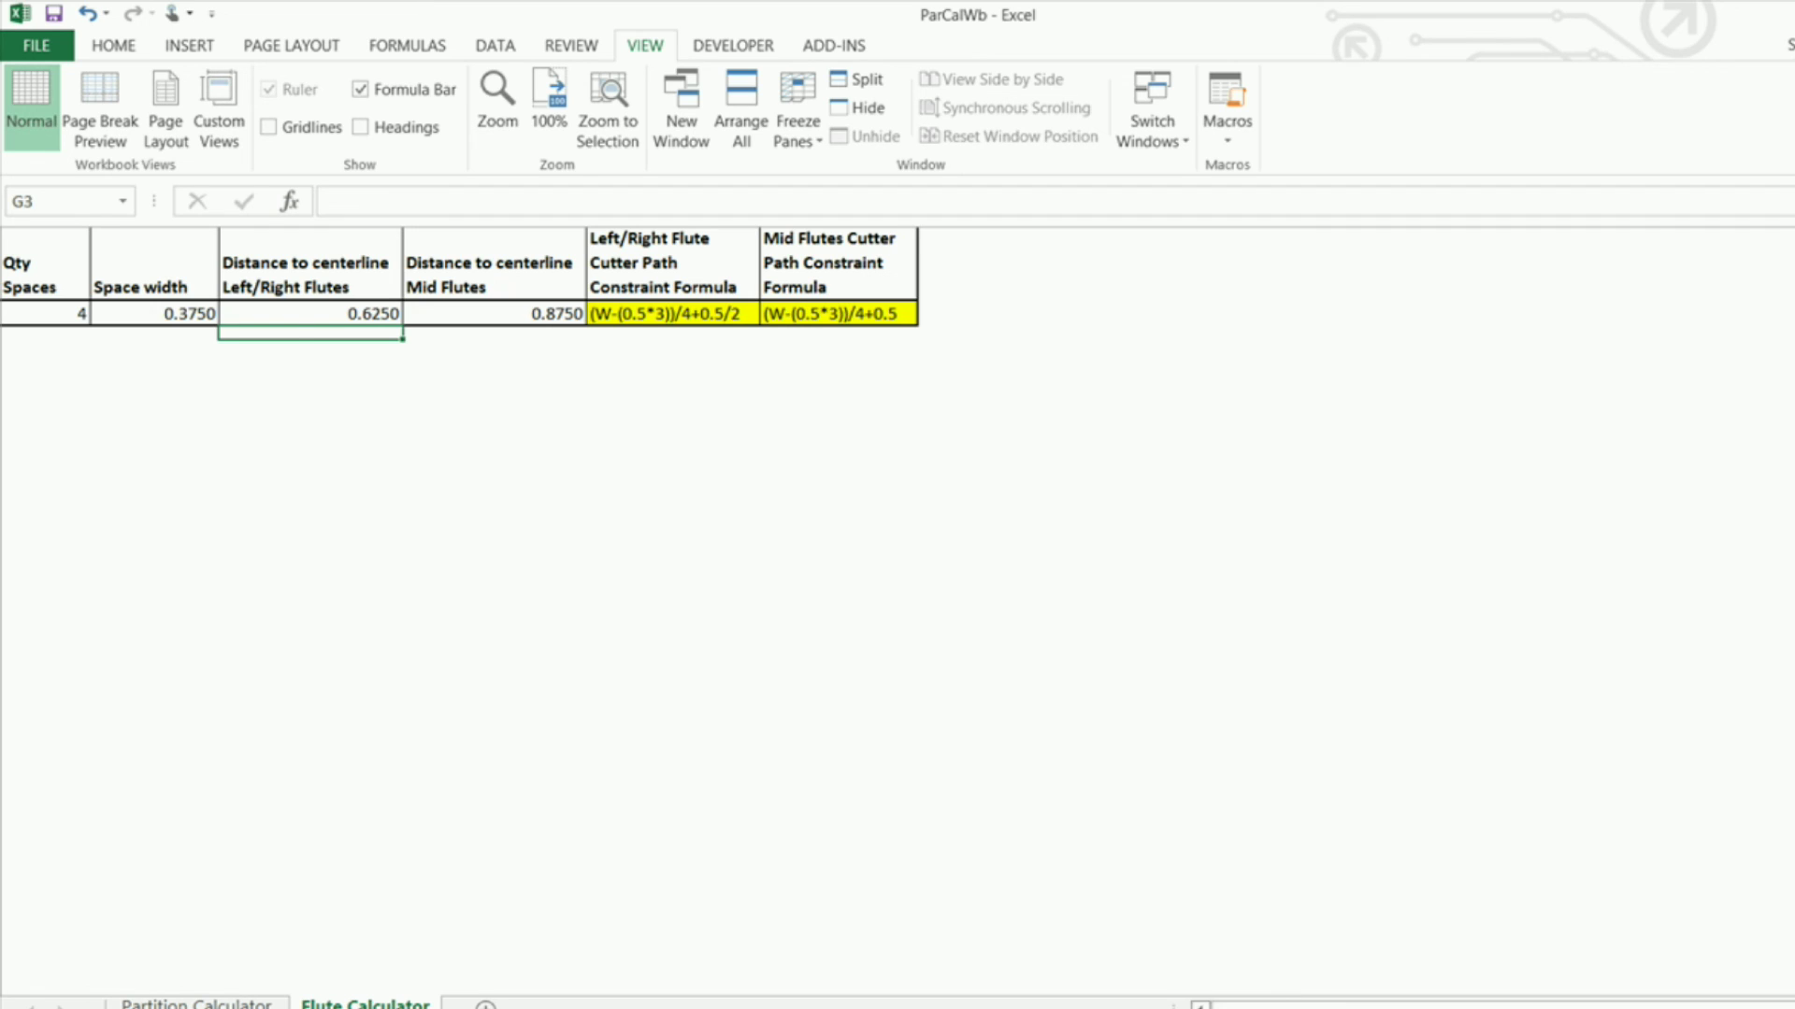
Try to unhide the sheet's hidden columns with the calculator range A1:K3 selected
left_click(1199, 1003)
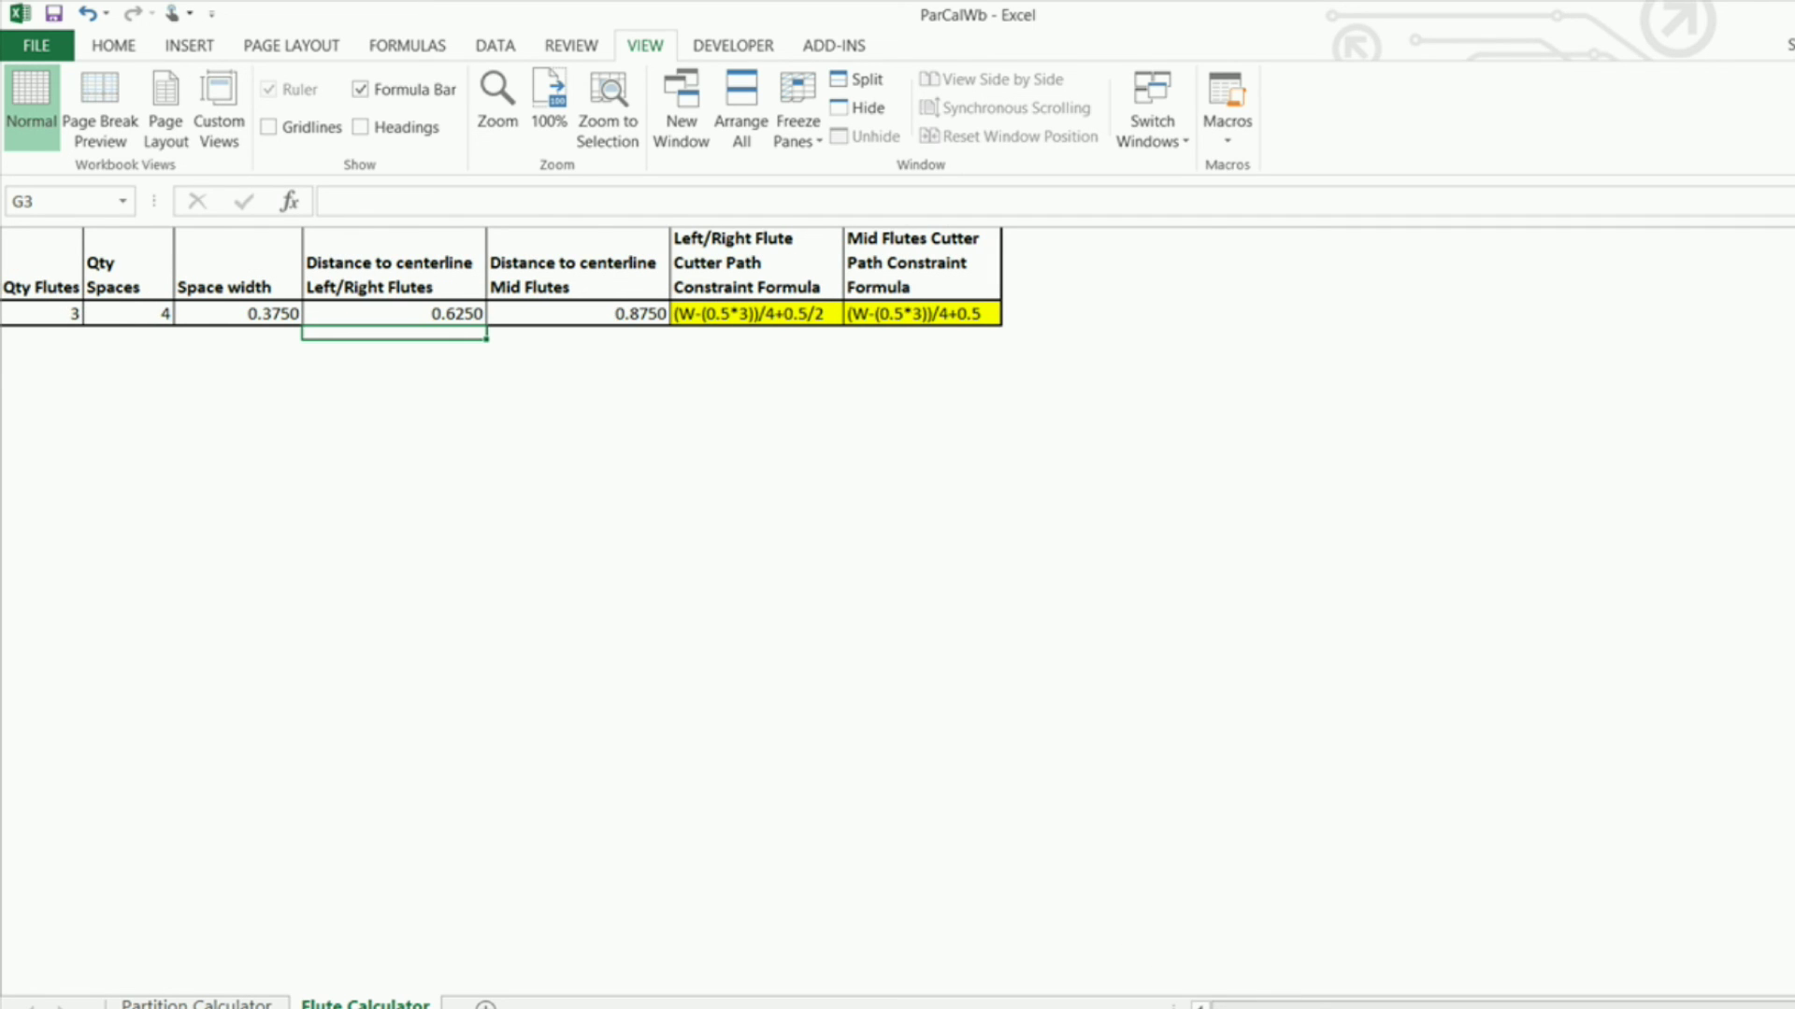
left_click_drag(1217, 1004, 1211, 1005)
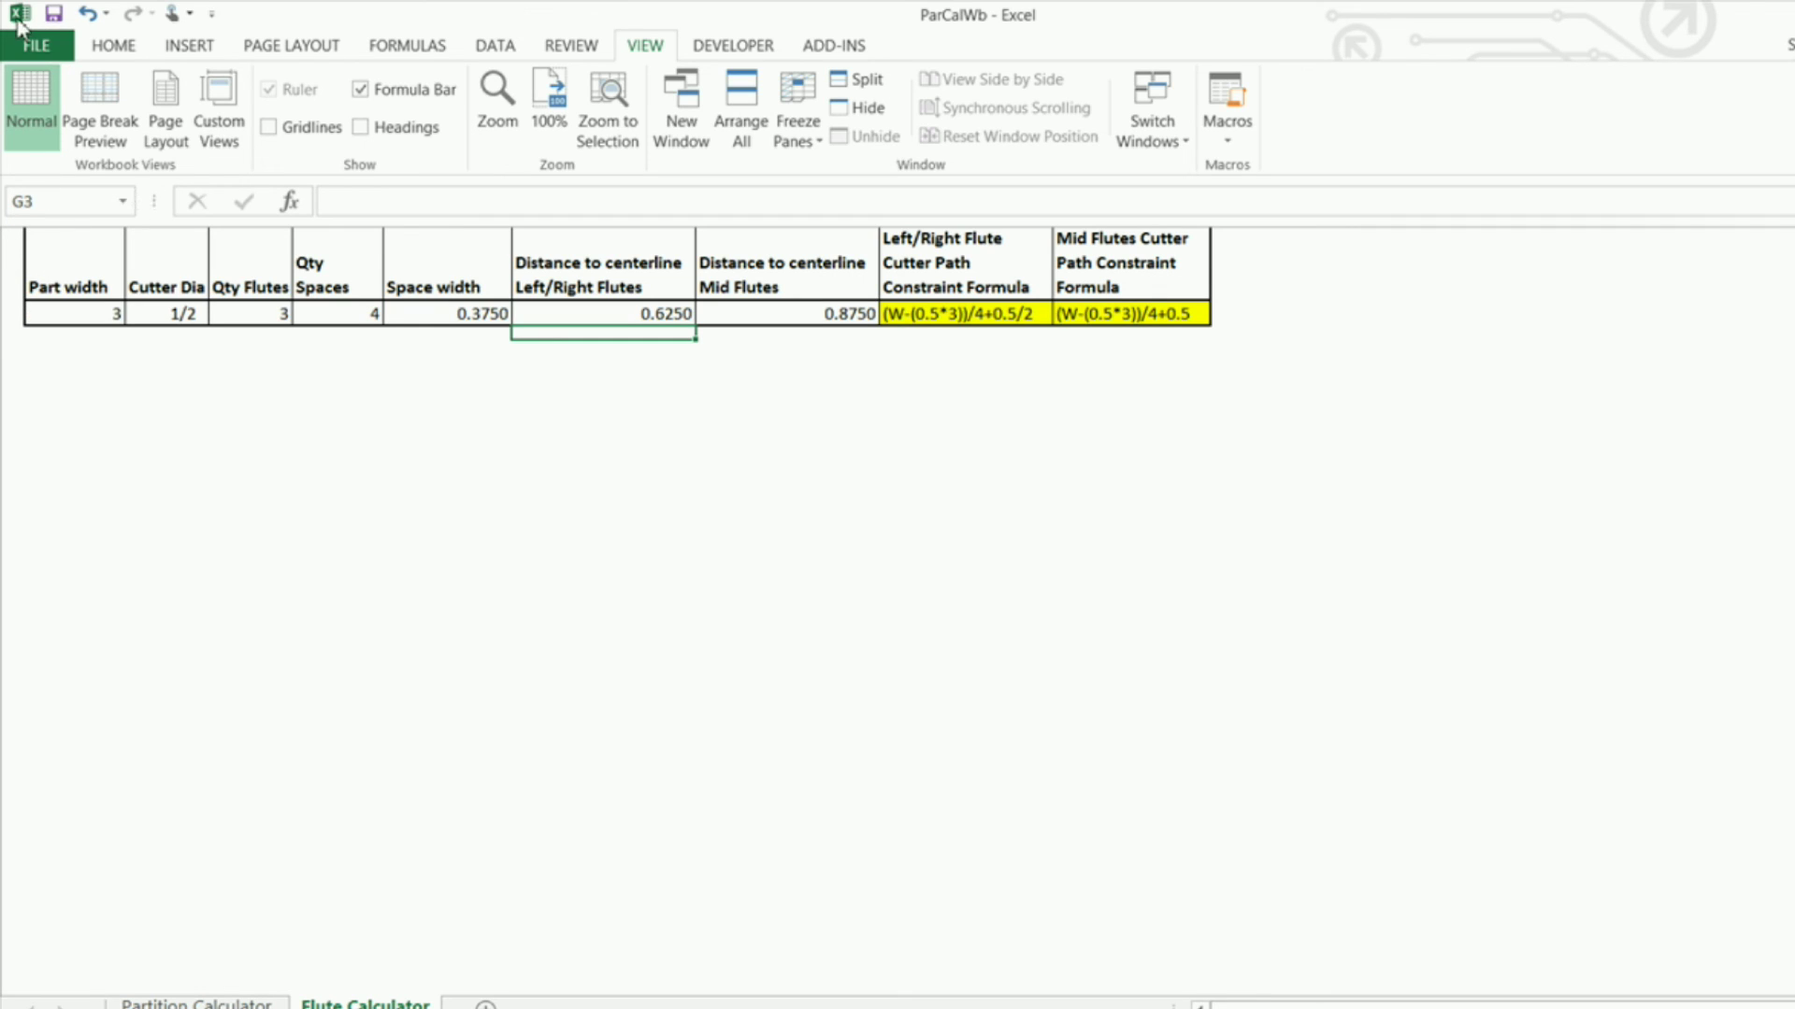
left_click(14, 249)
left_click(50, 241)
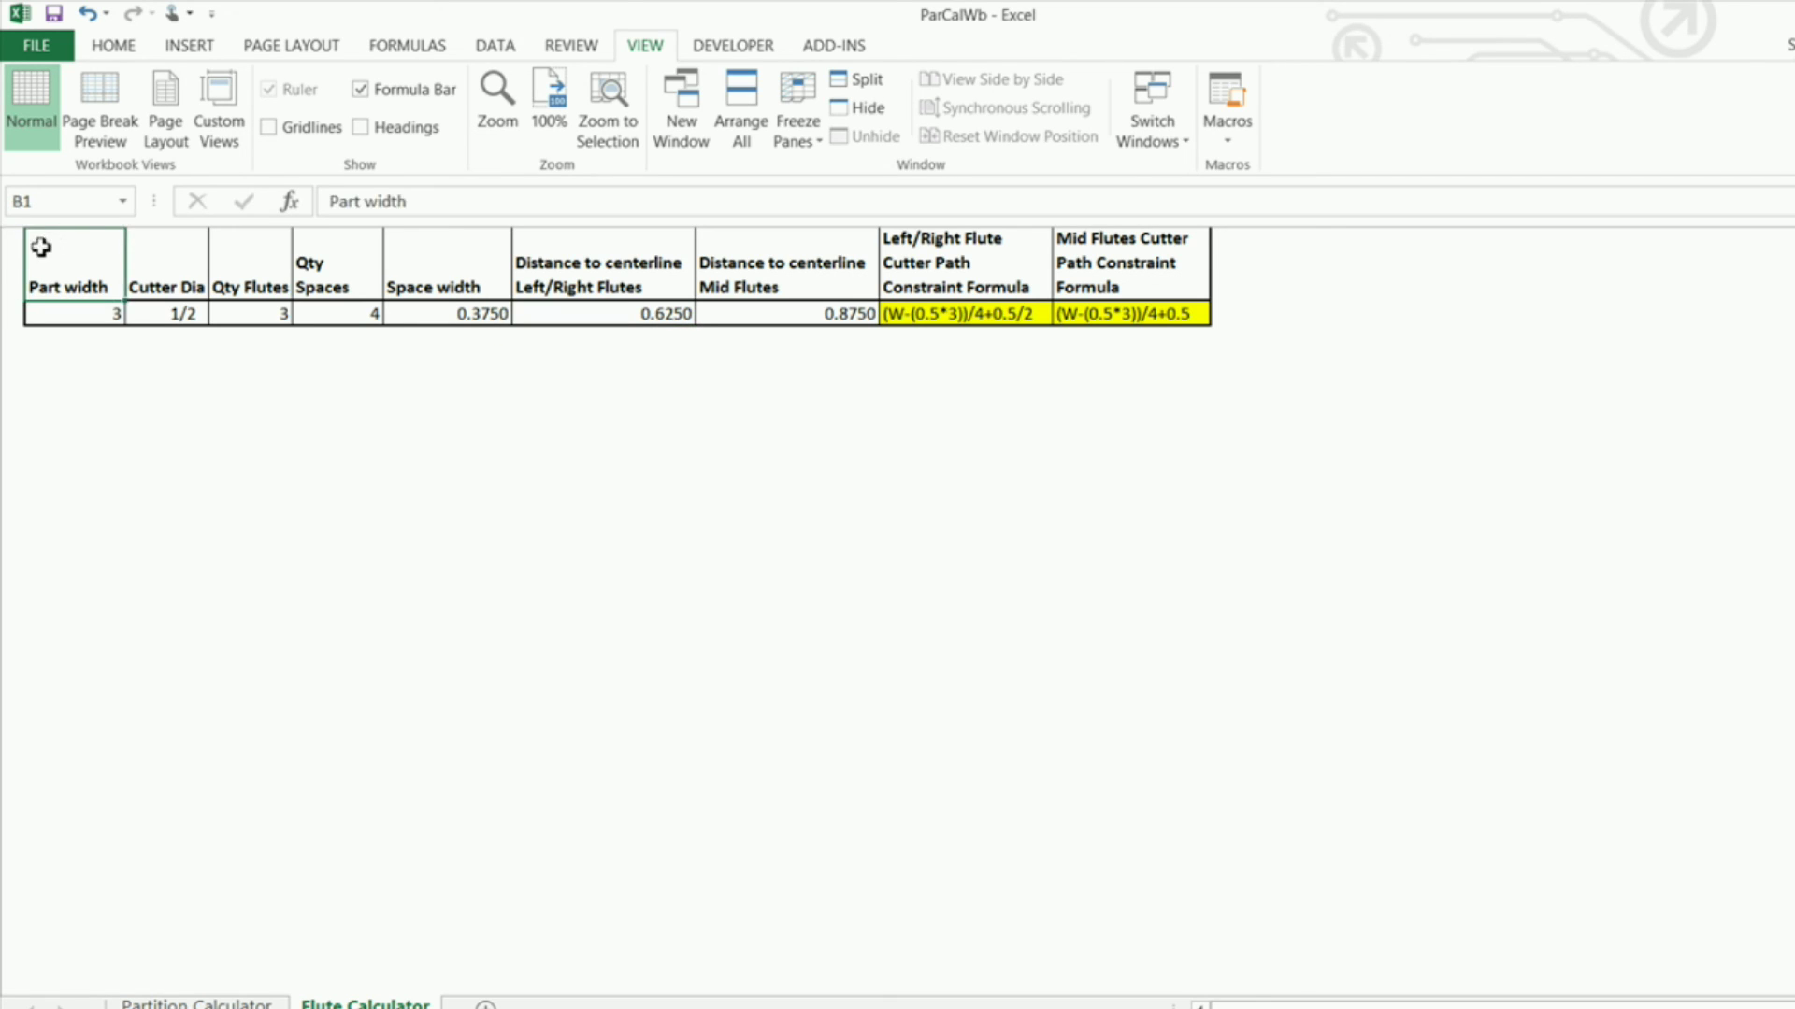
left_click(11, 246)
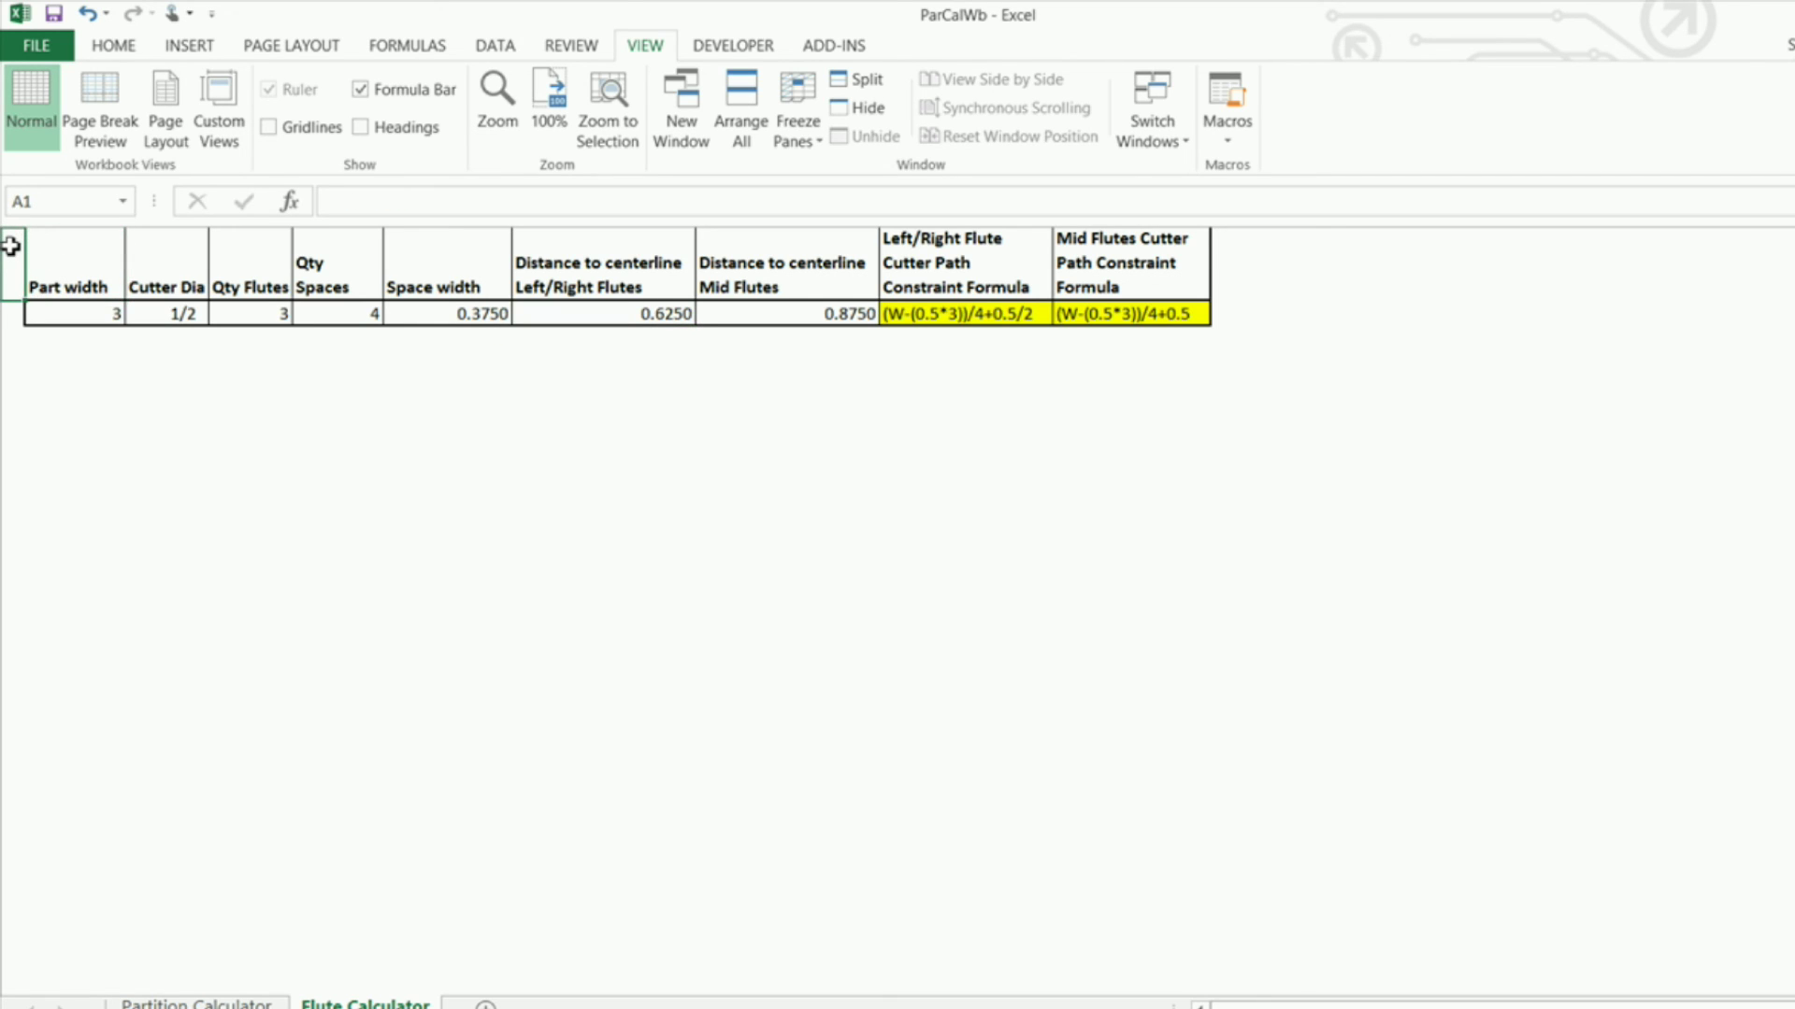
left_click_drag(11, 246, 65, 266)
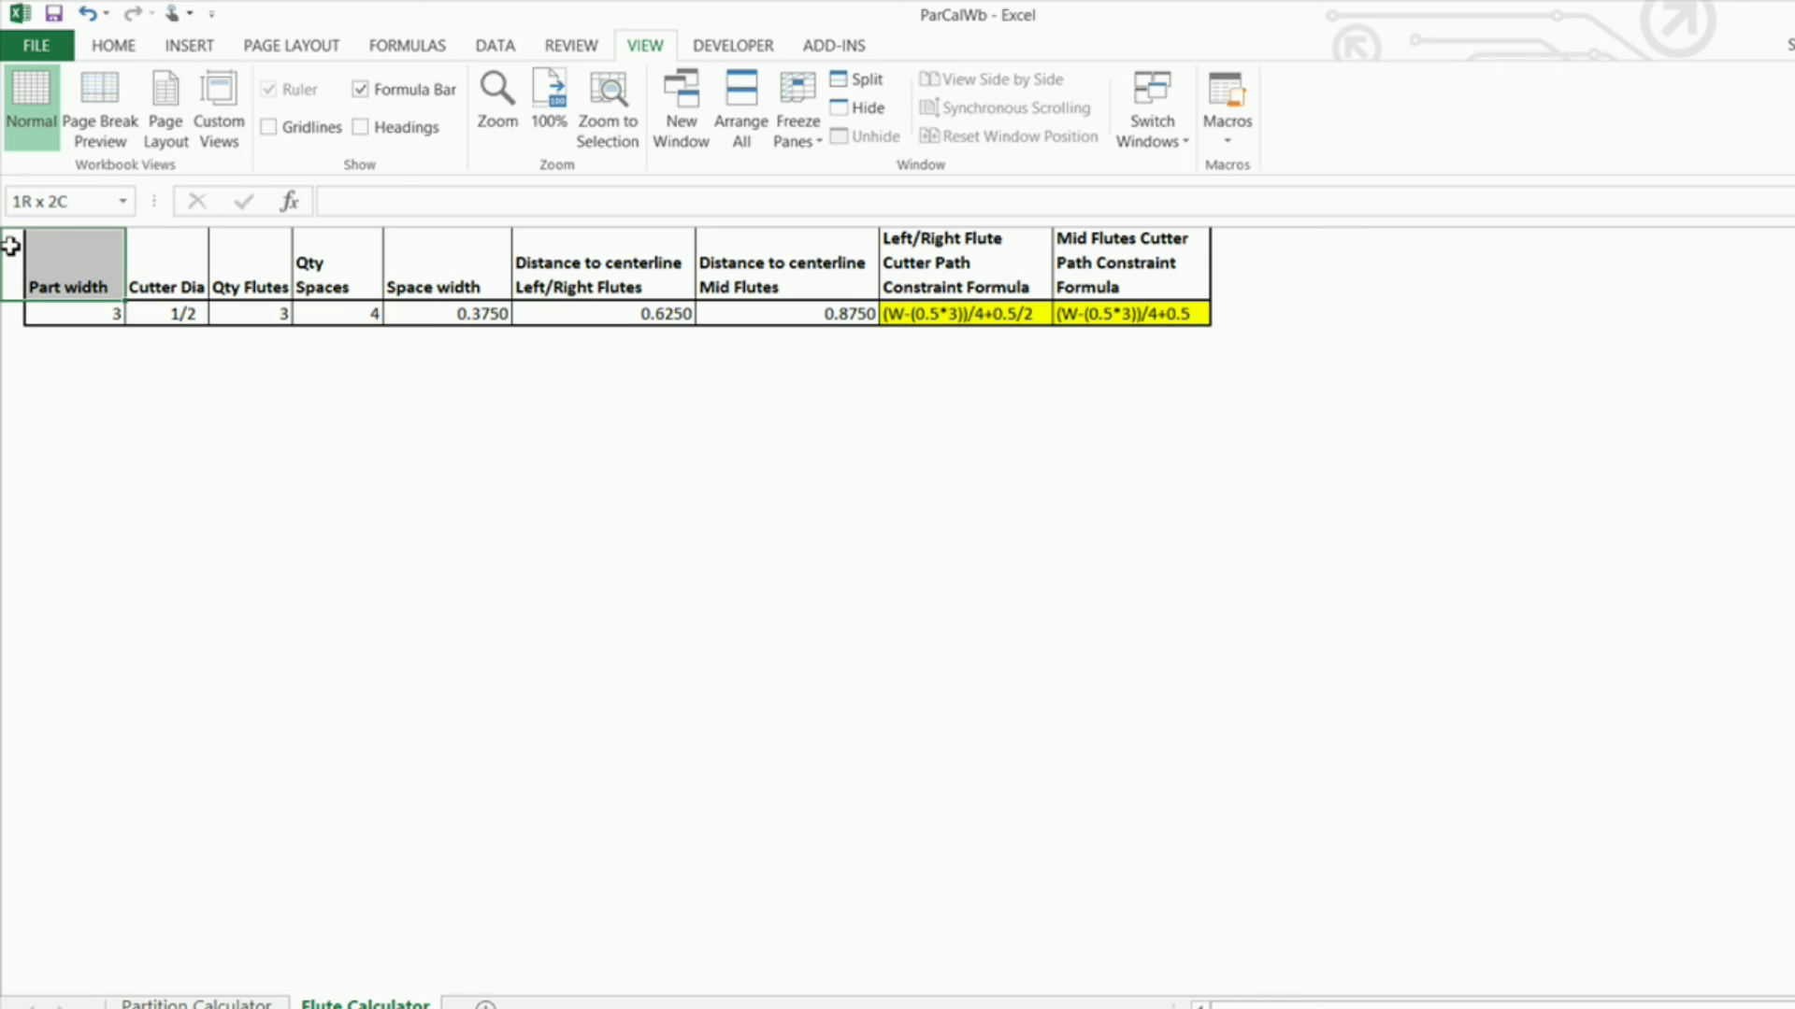
key("ctrl+shift+Right")
key("shift+Right")
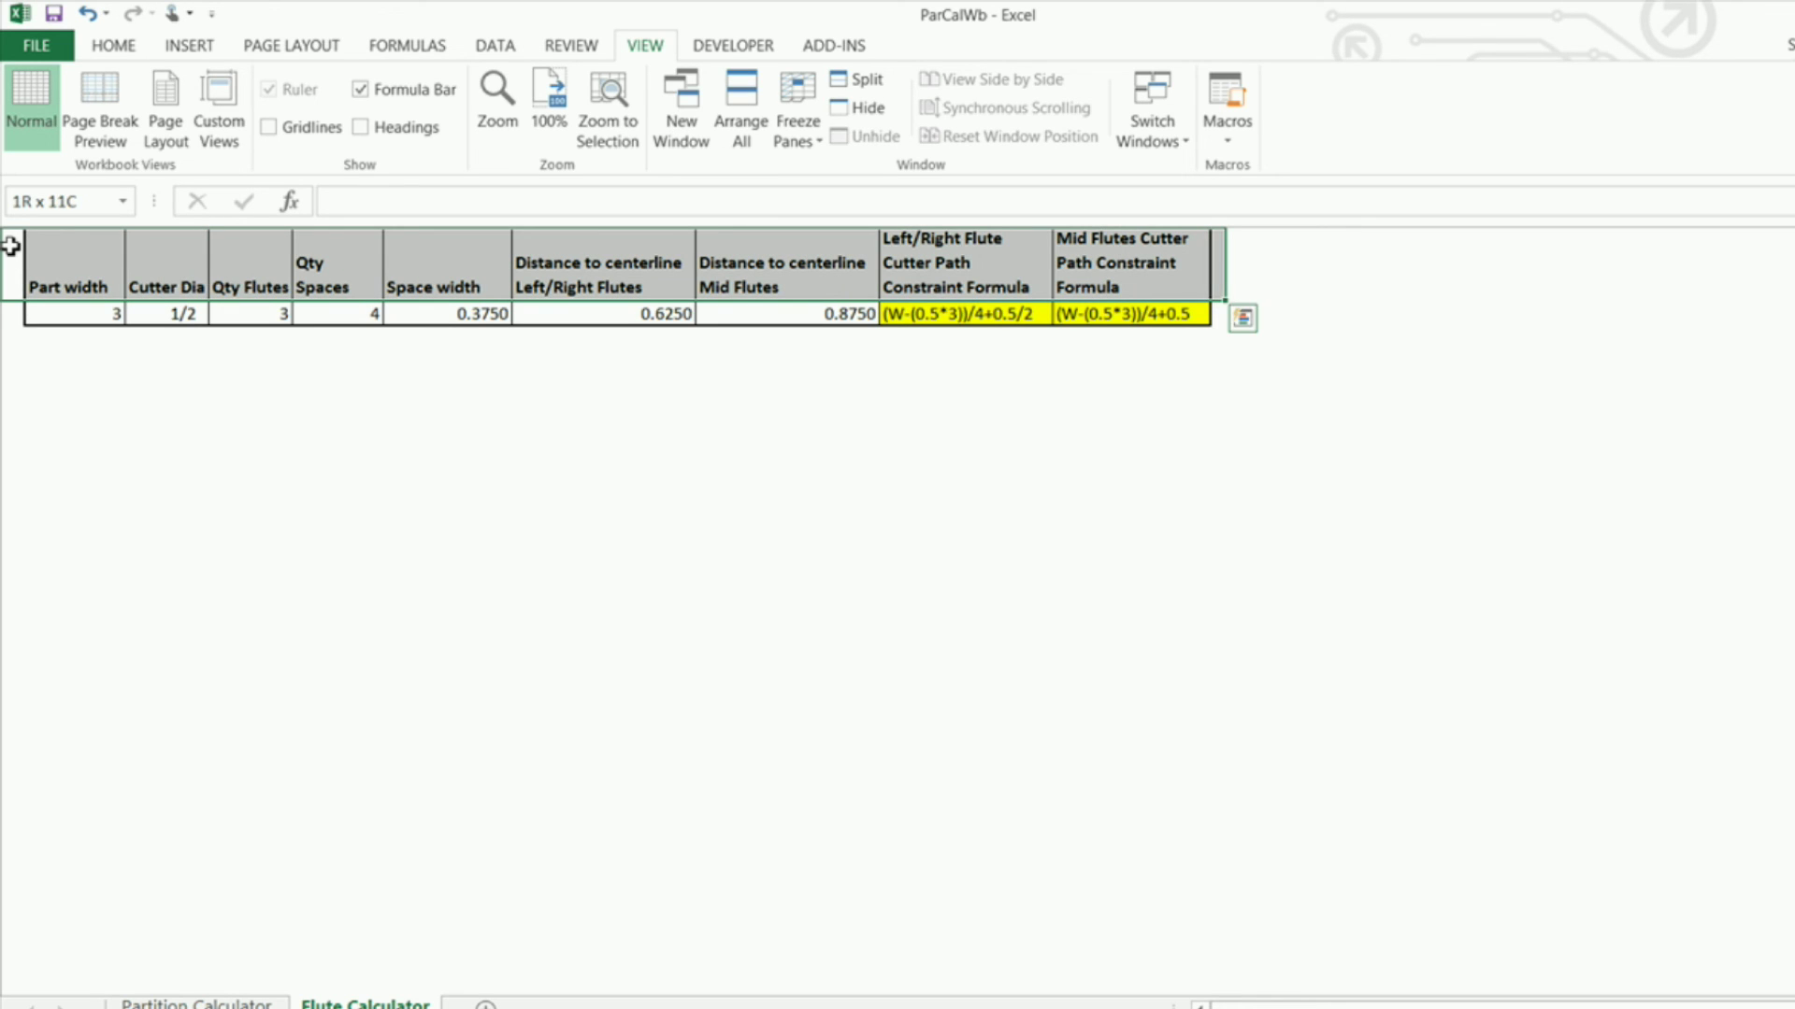
key("shift+Down")
key("shift+Down")
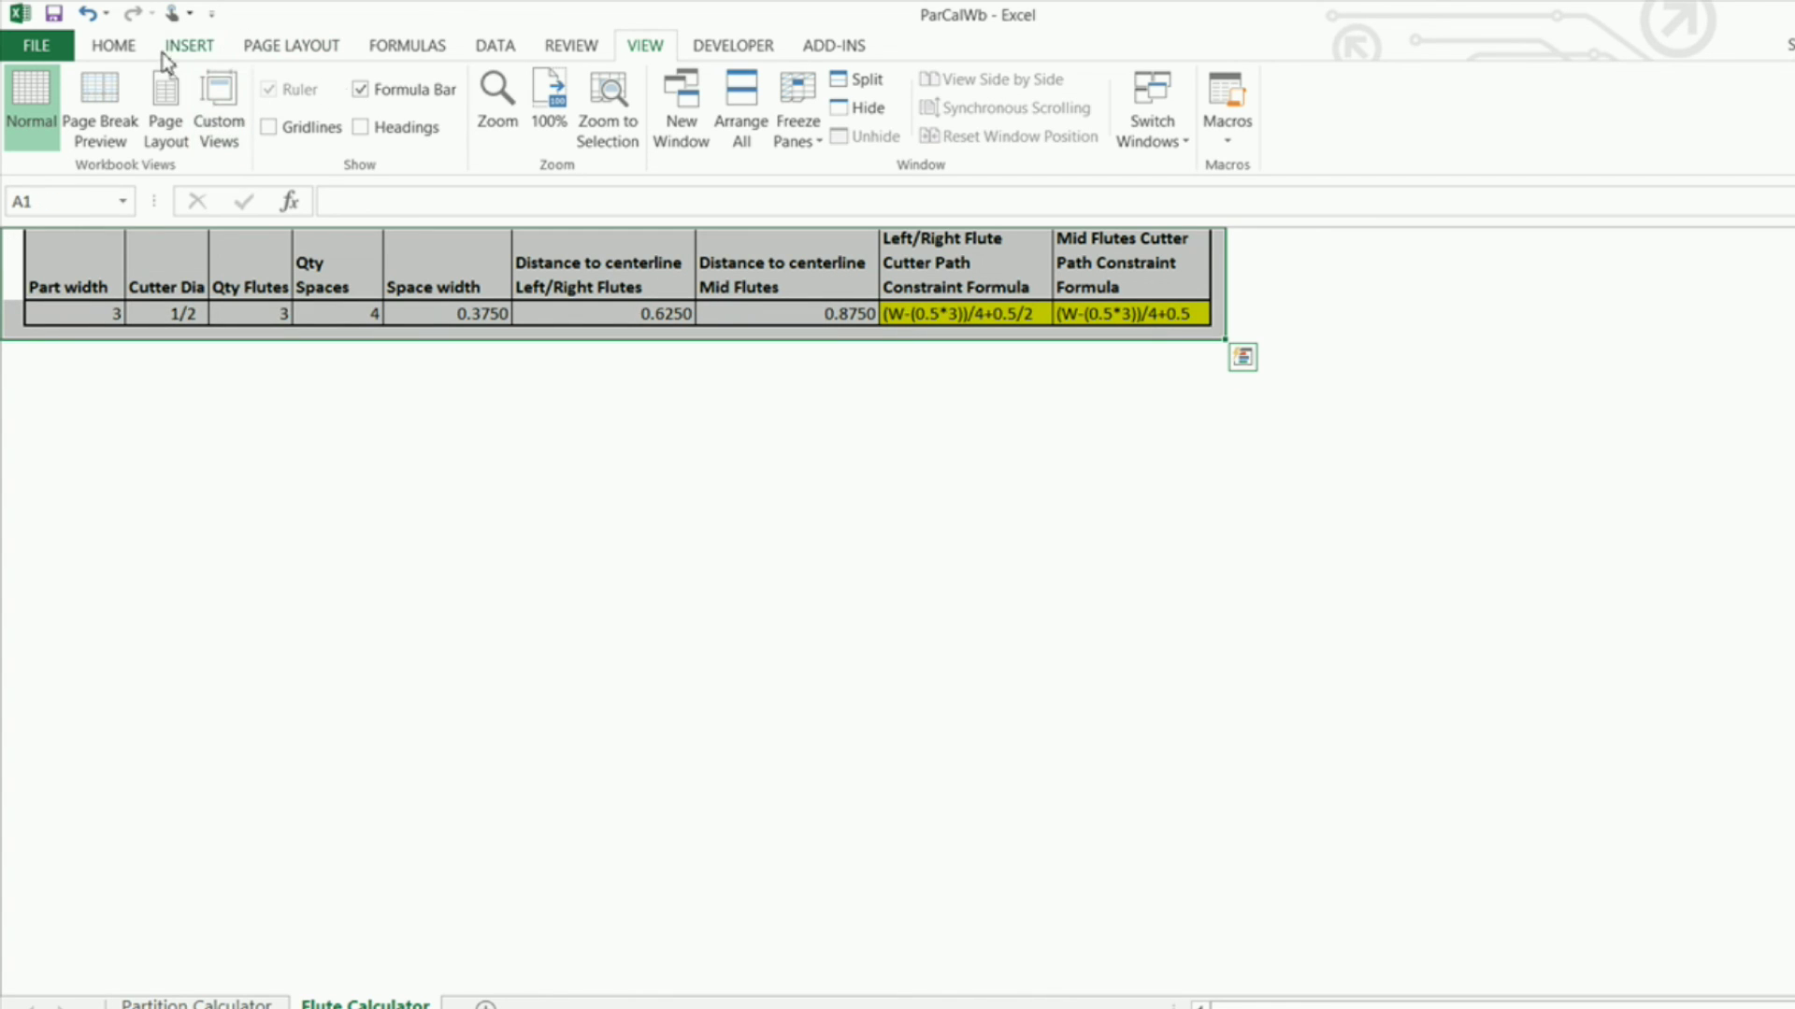
left_click(126, 48)
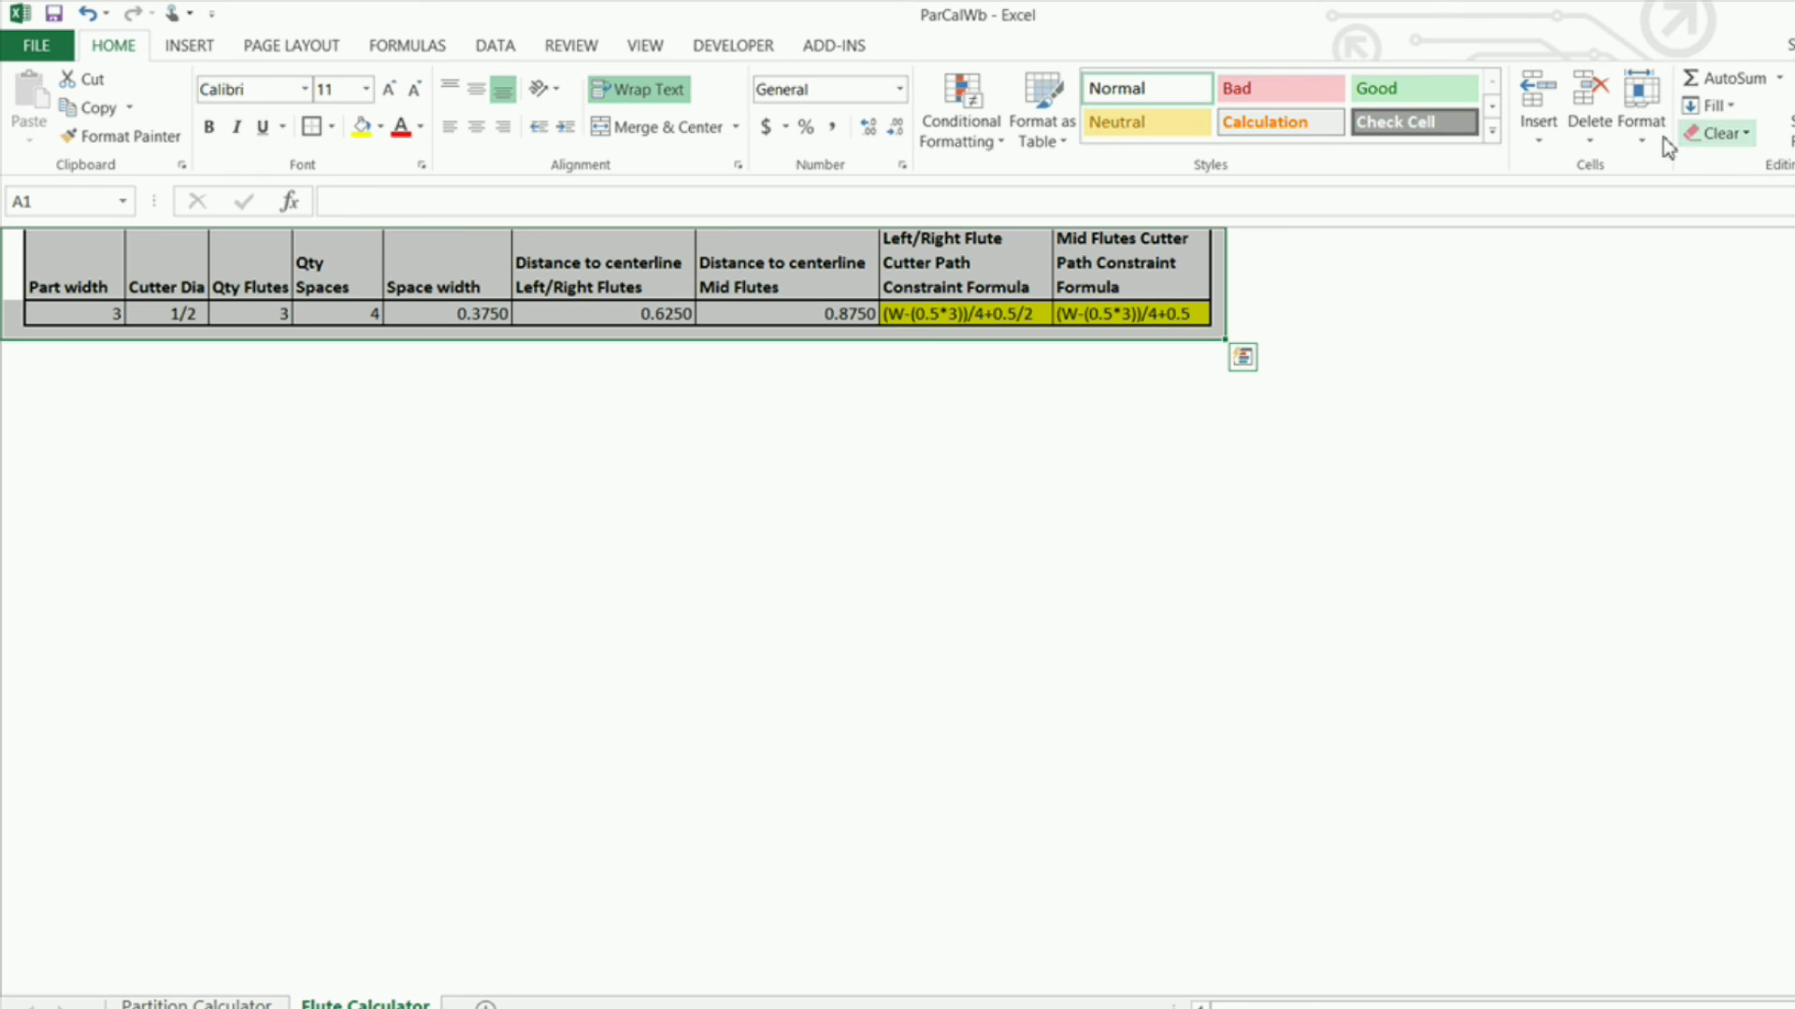
left_click(1641, 145)
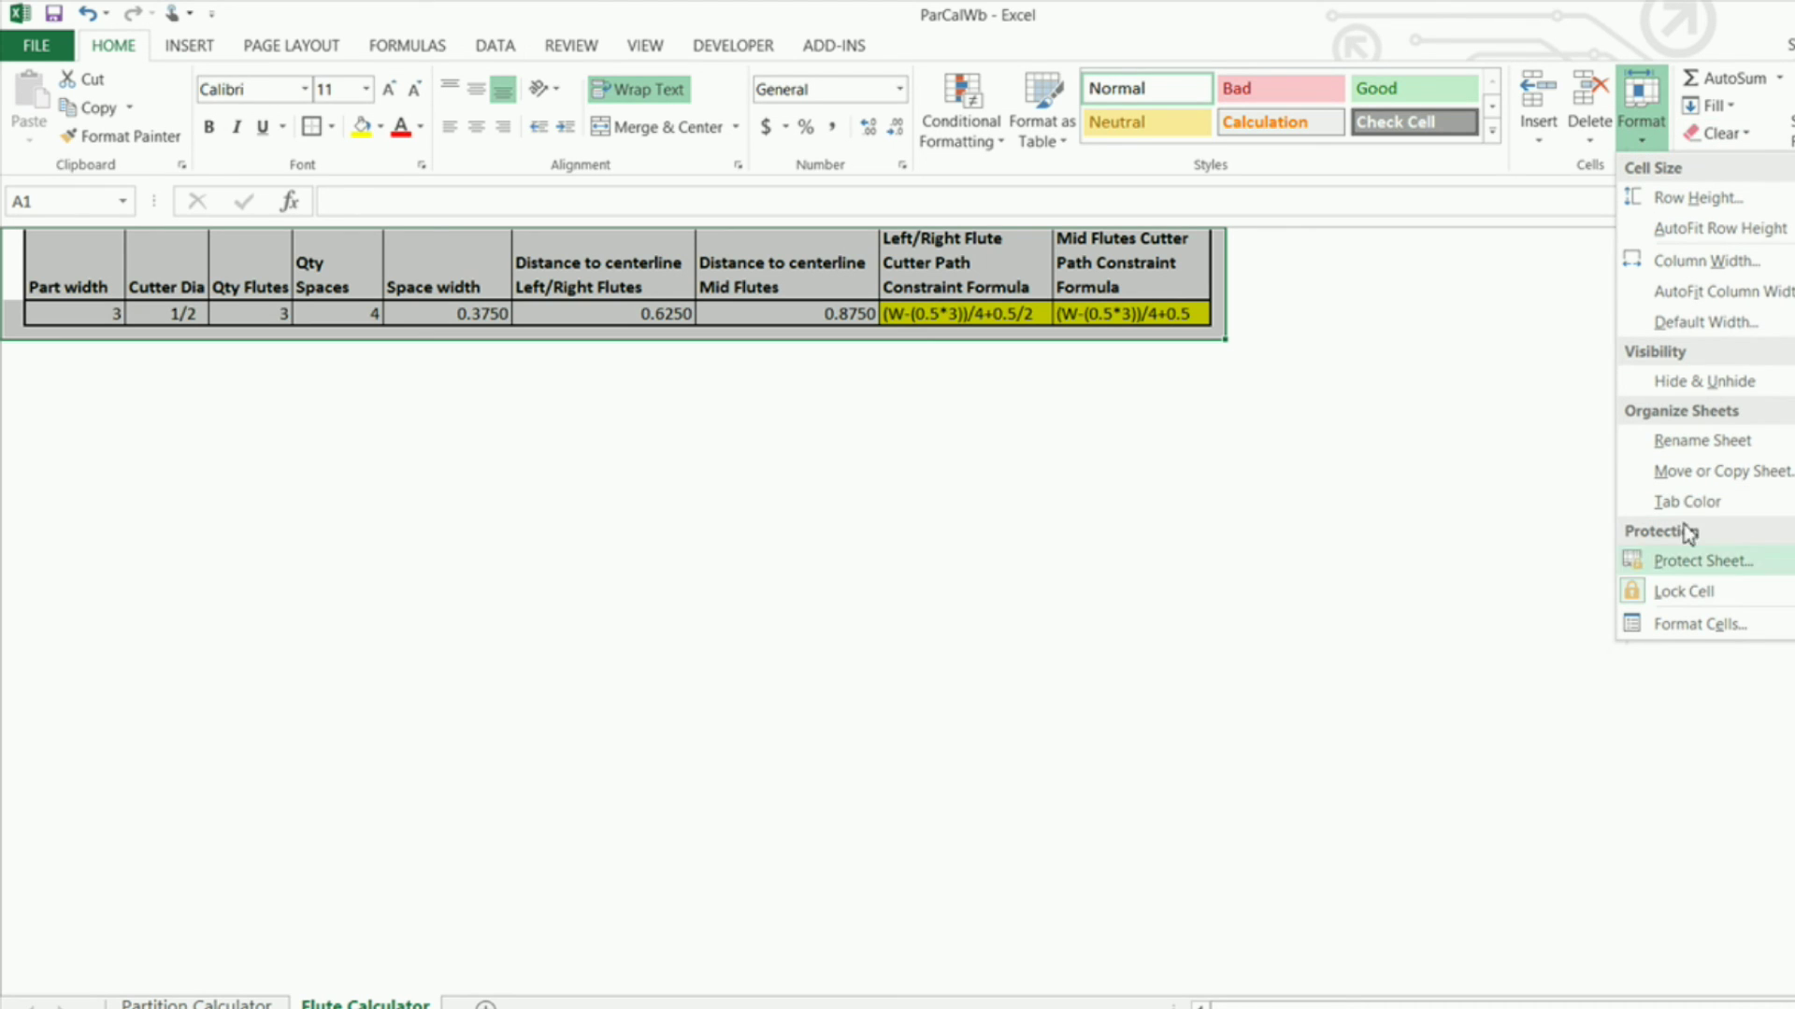
mouse_move(1710, 384)
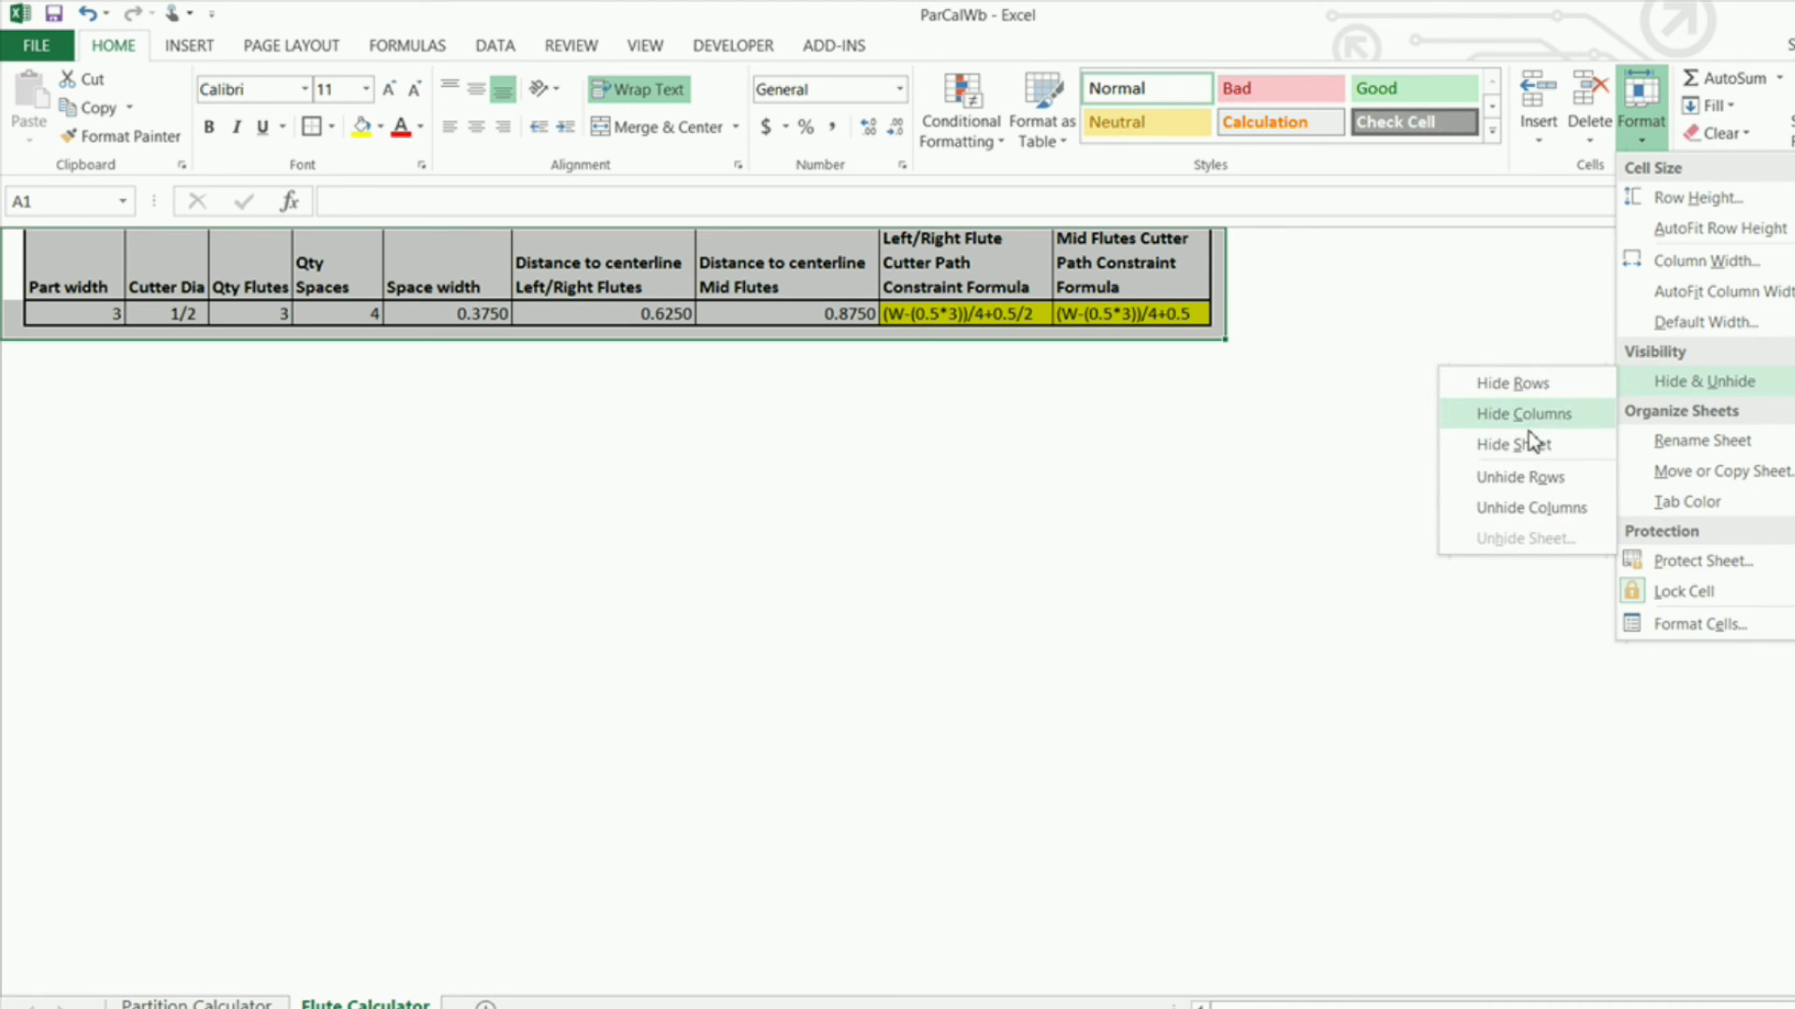
left_click(1534, 508)
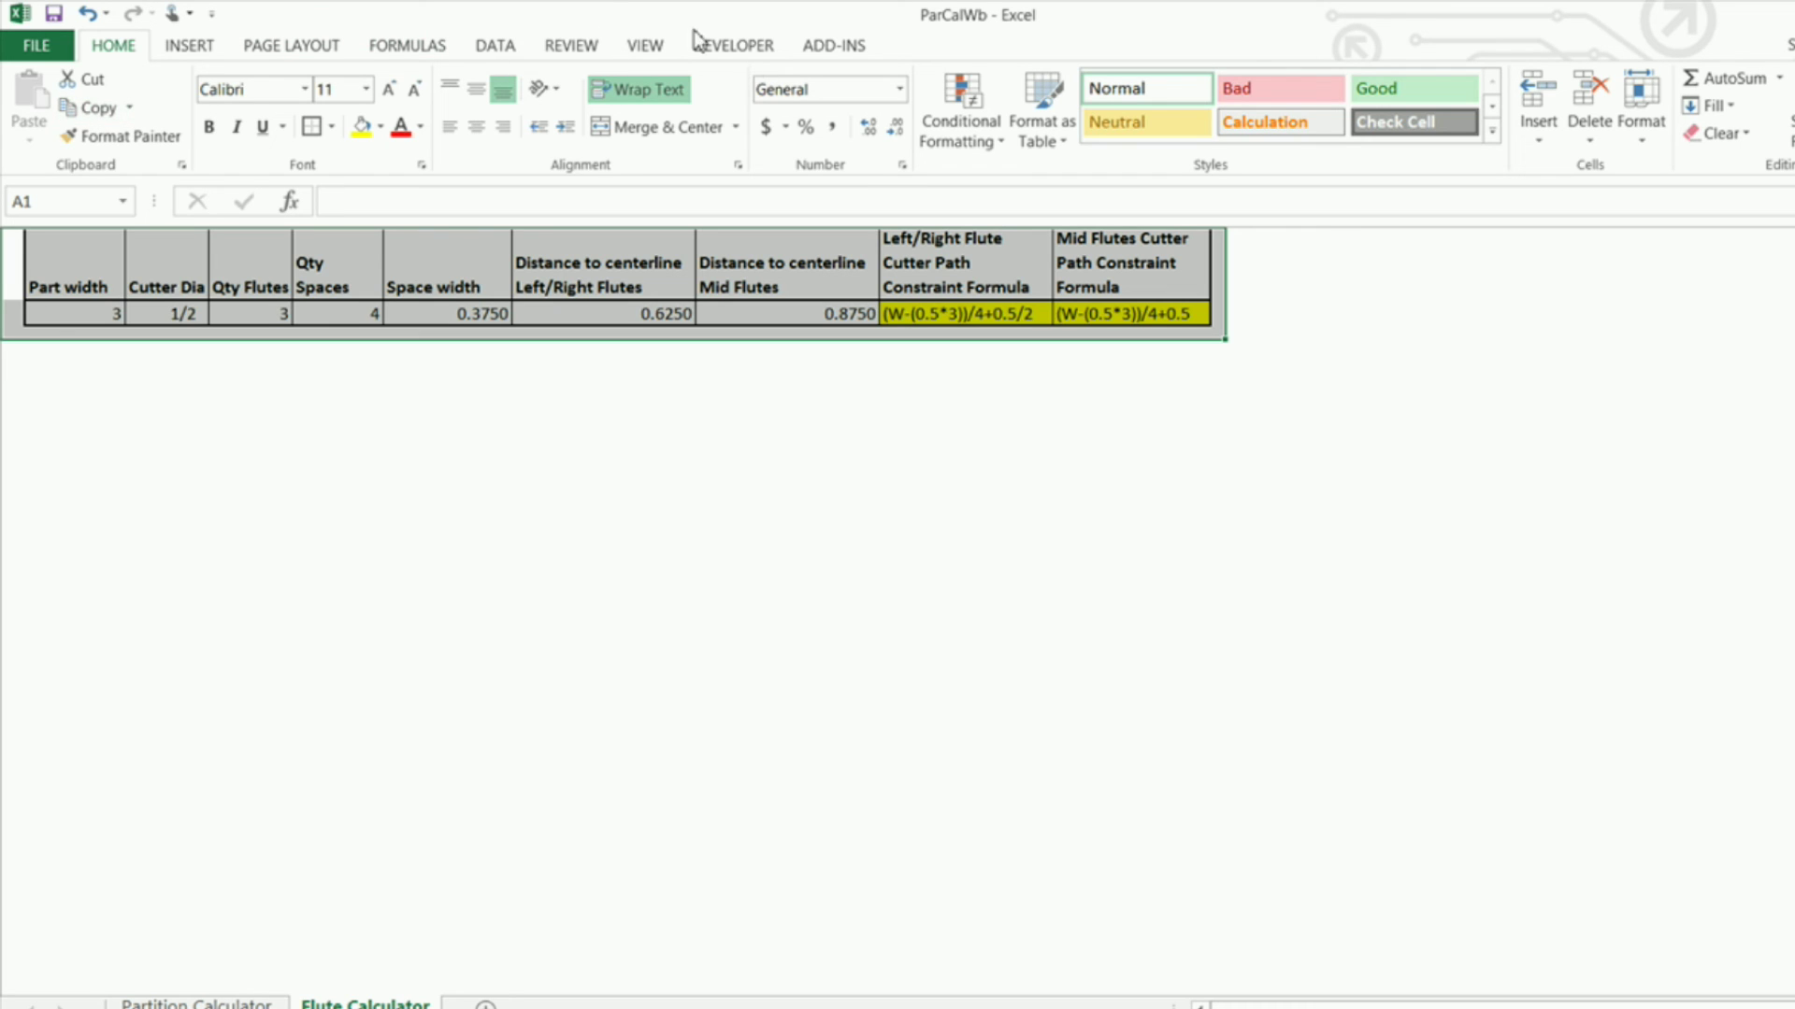
Turn the display of row and column headings back on for the Flute Calculator sheet
left_click(645, 46)
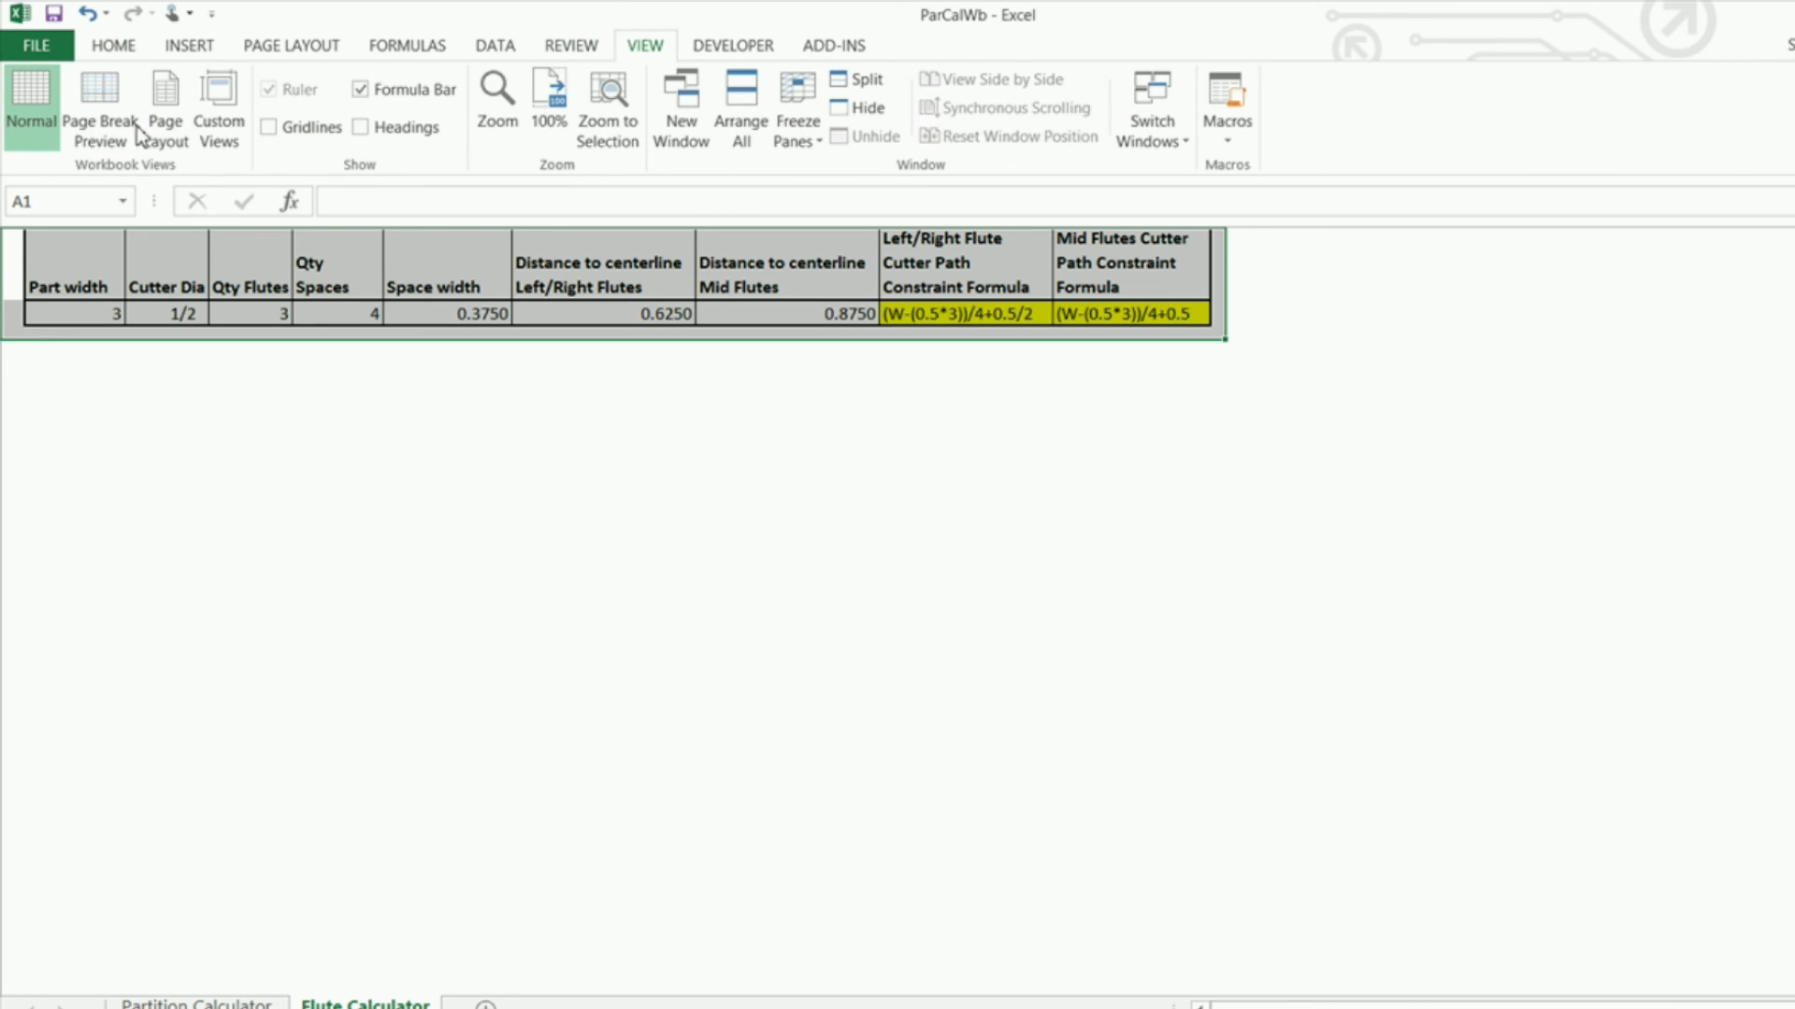
left_click(360, 128)
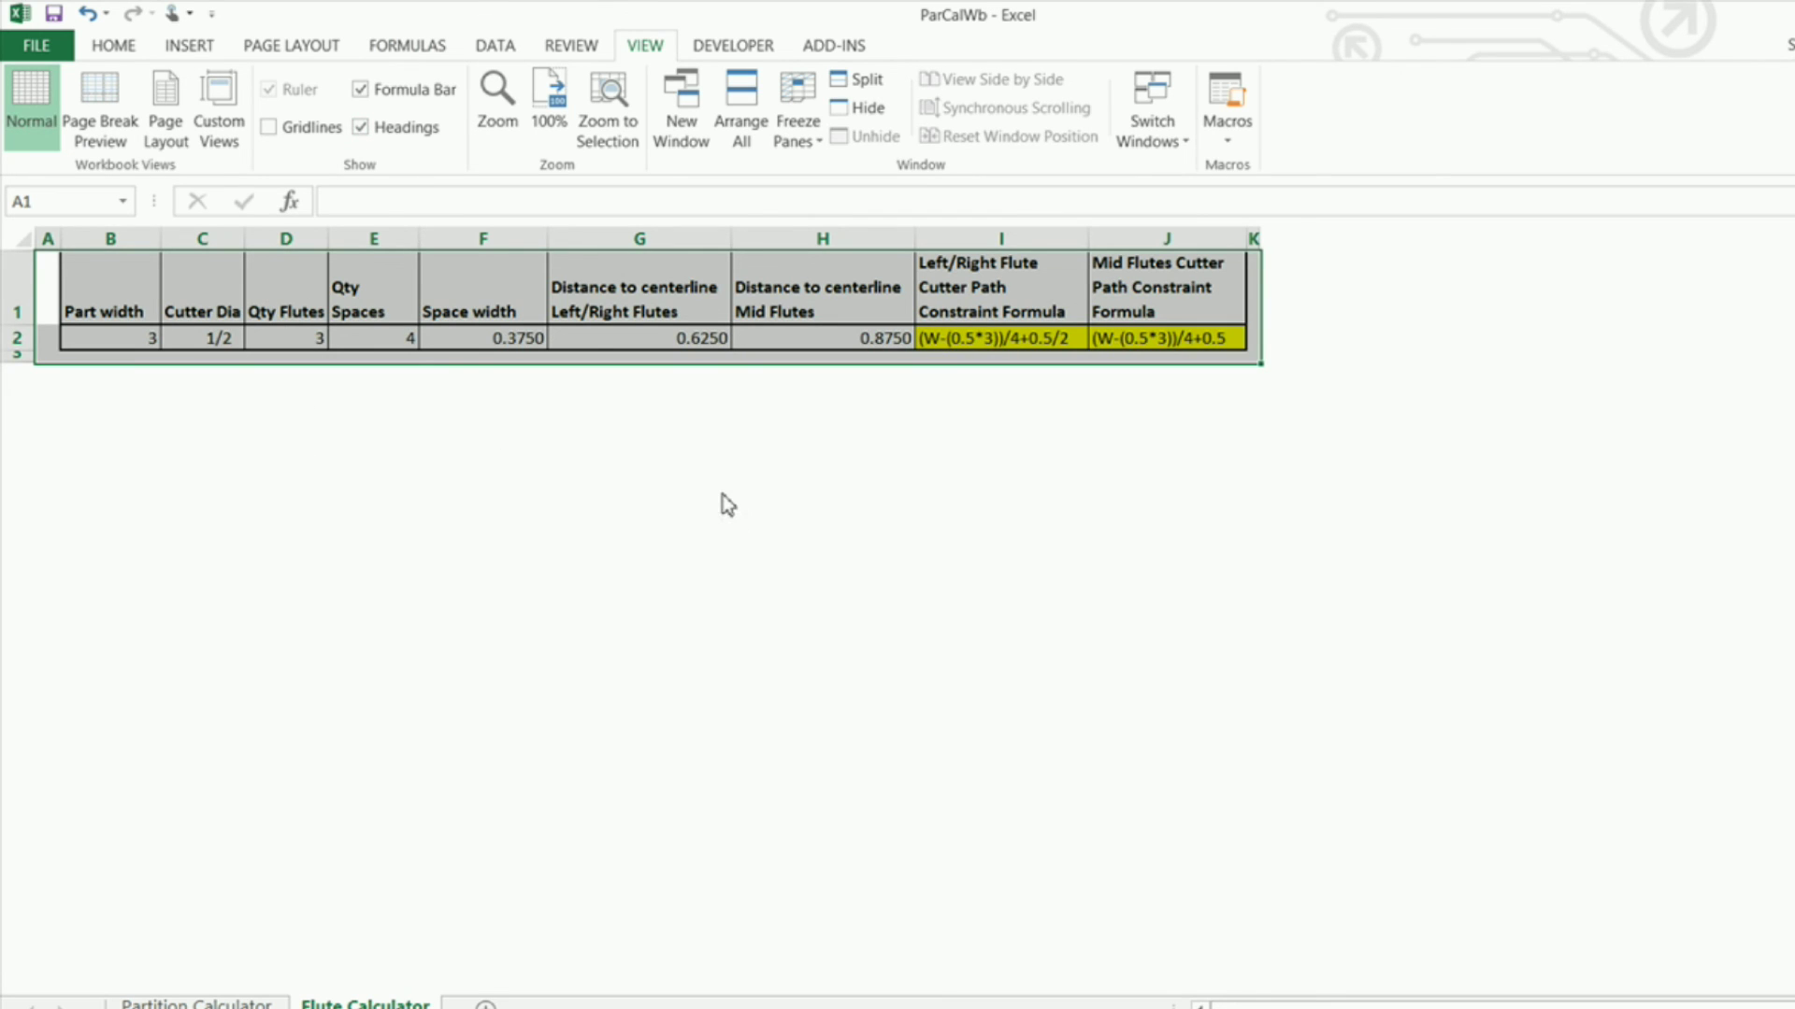
left_click(120, 286)
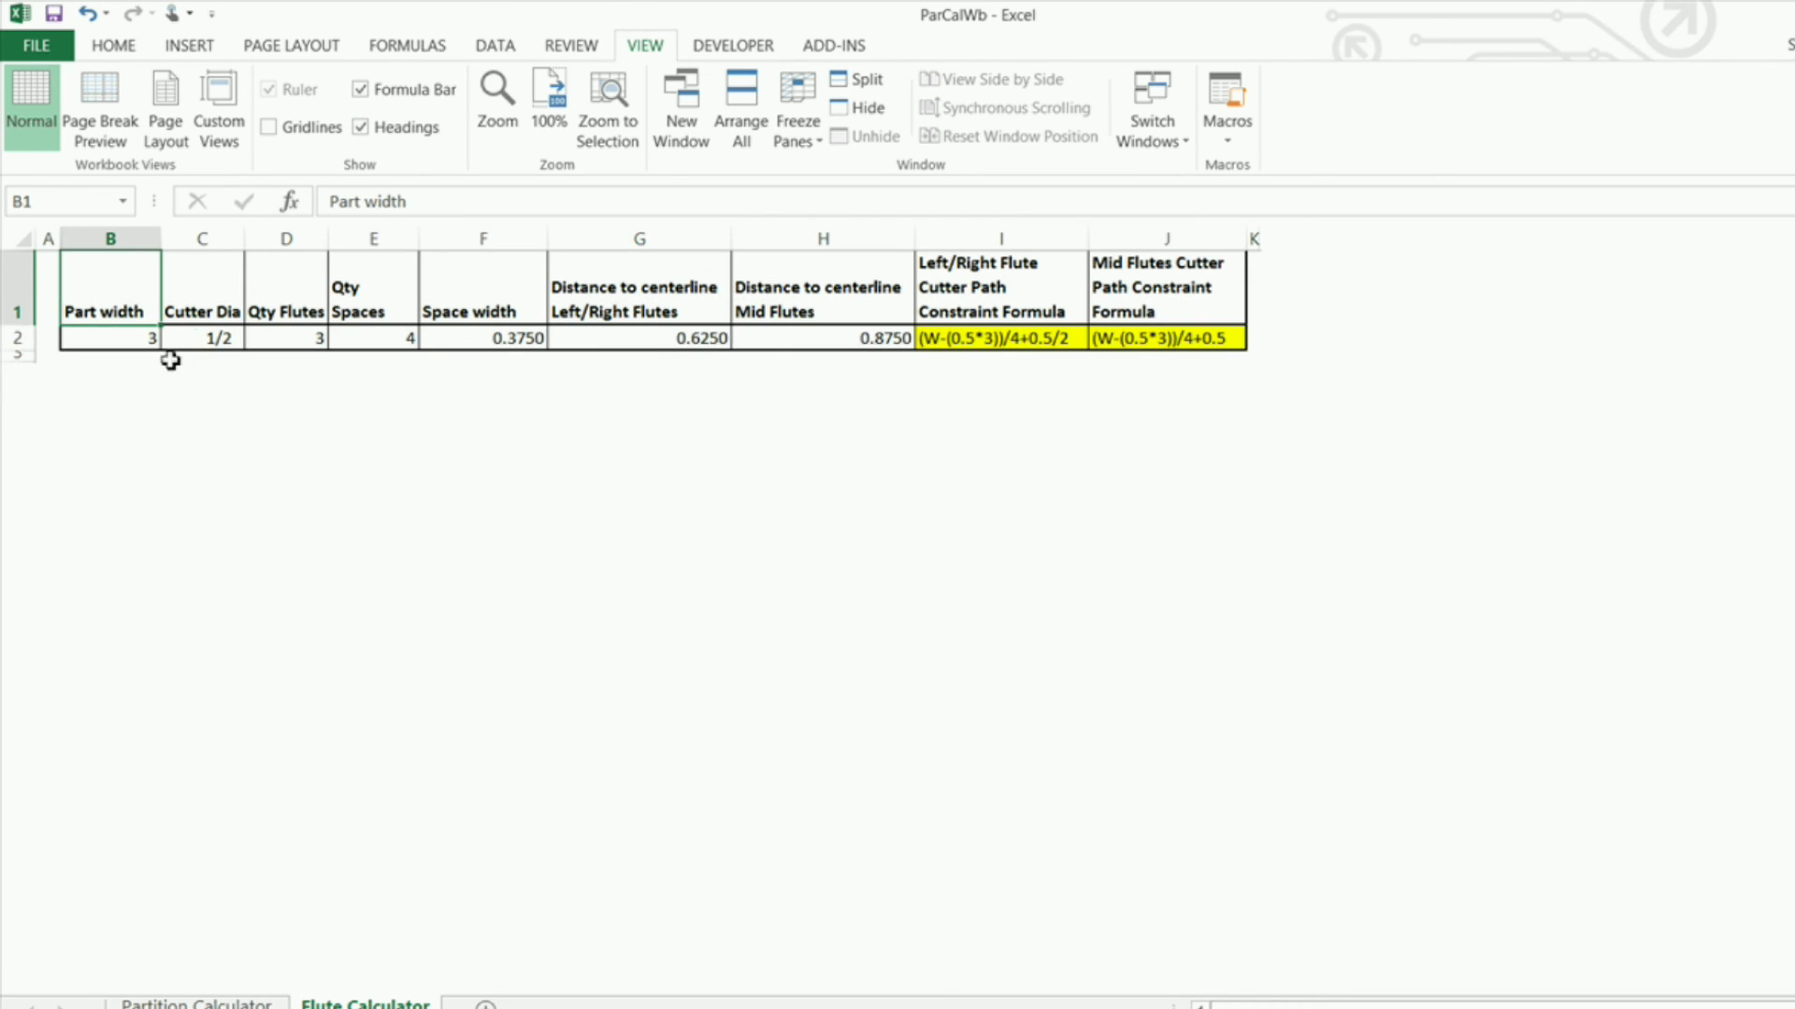
Select the entire Flute Calculator sheet and unhide all its hidden columns
left_click(22, 239)
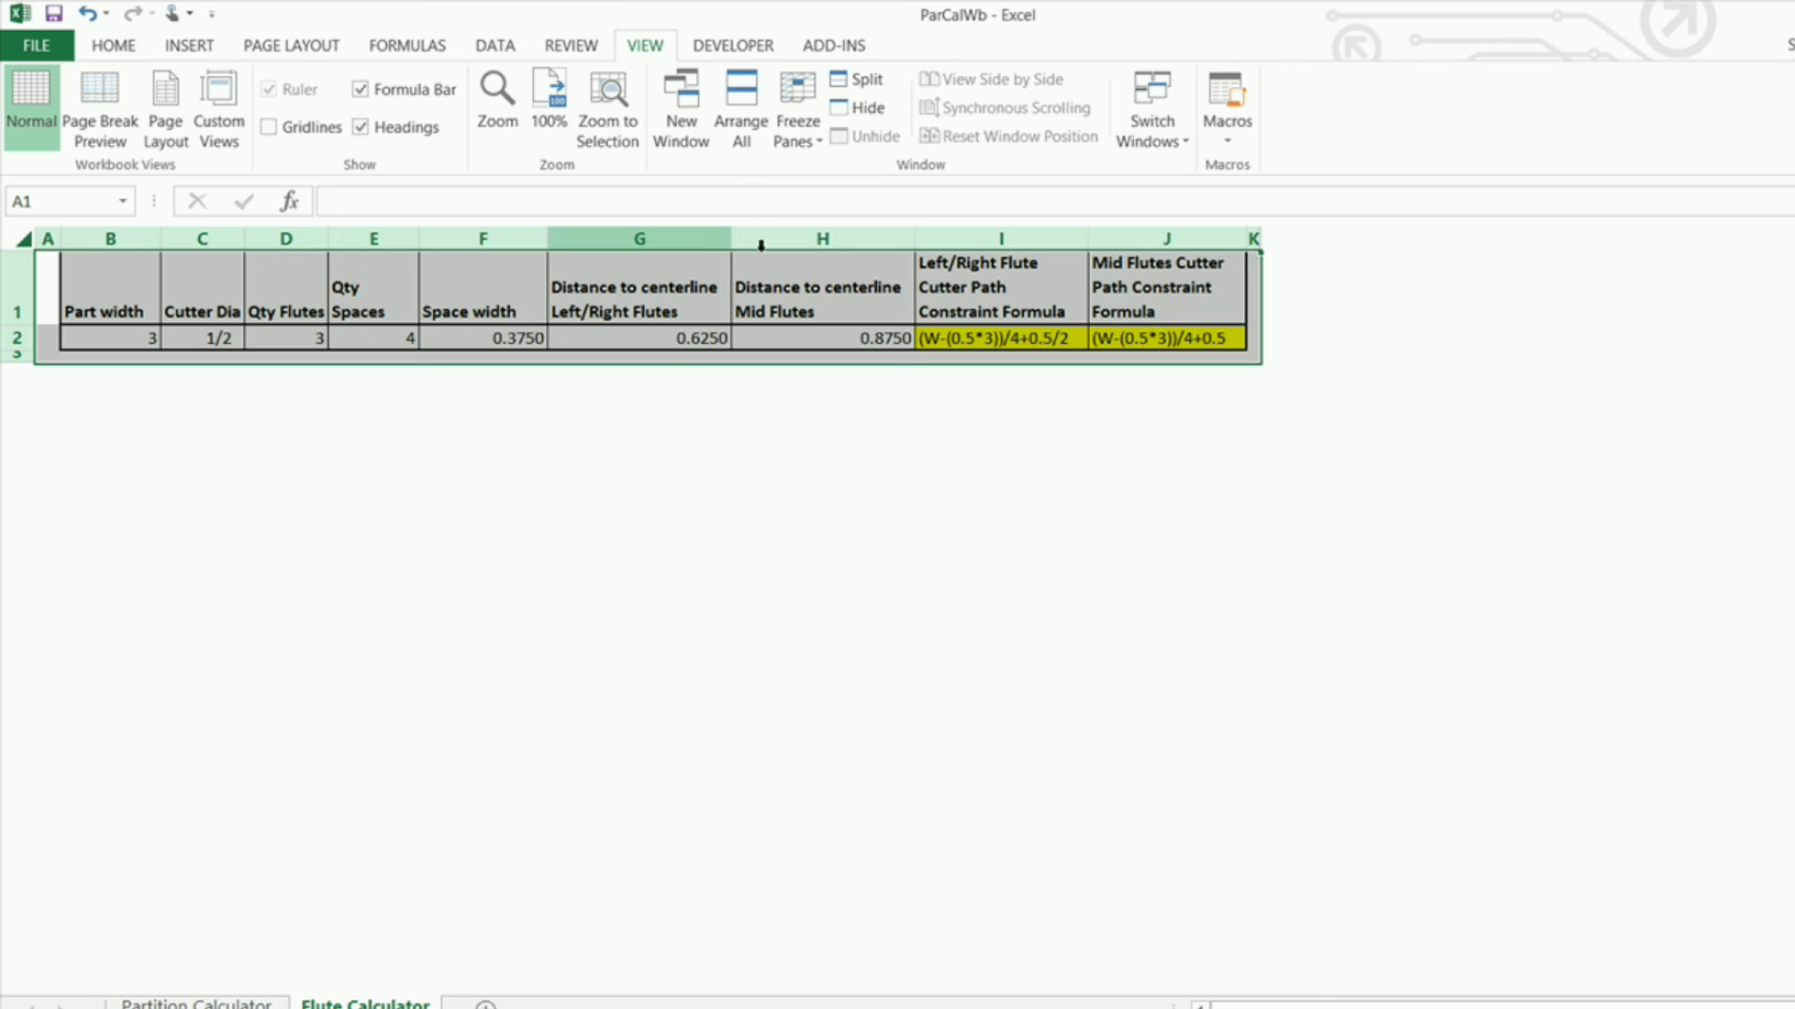
right_click(985, 242)
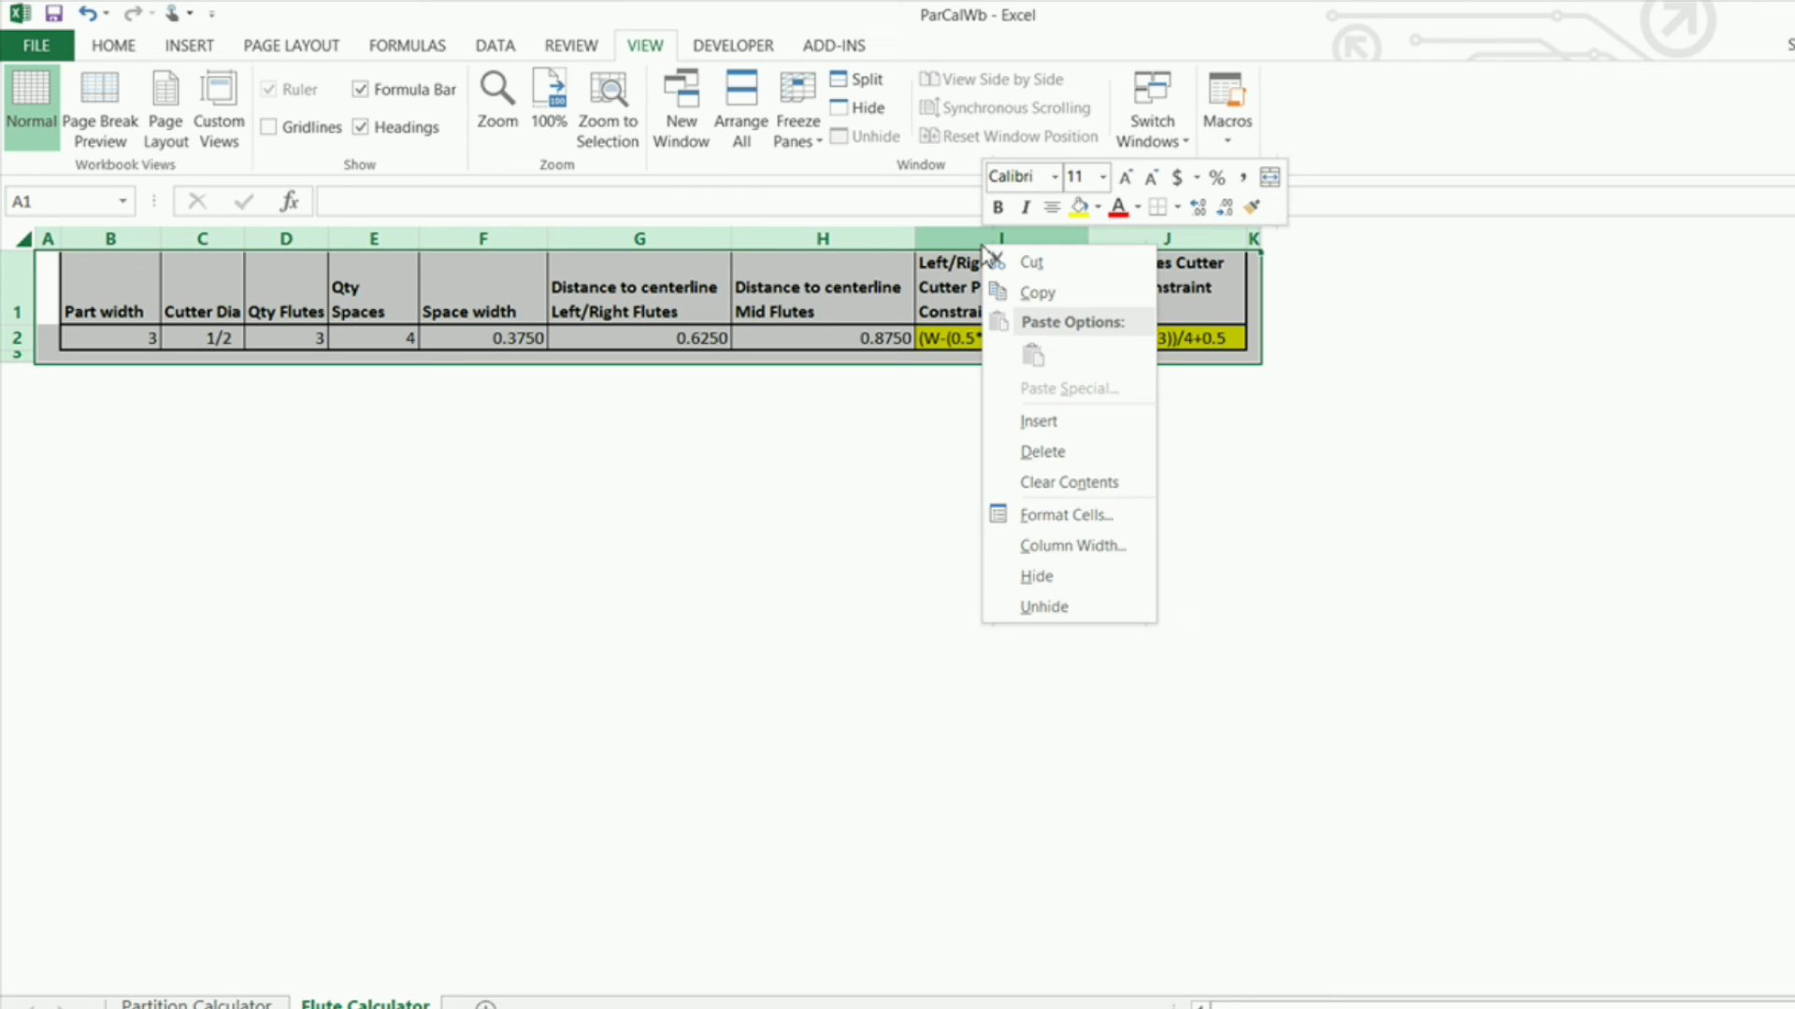
left_click(1050, 608)
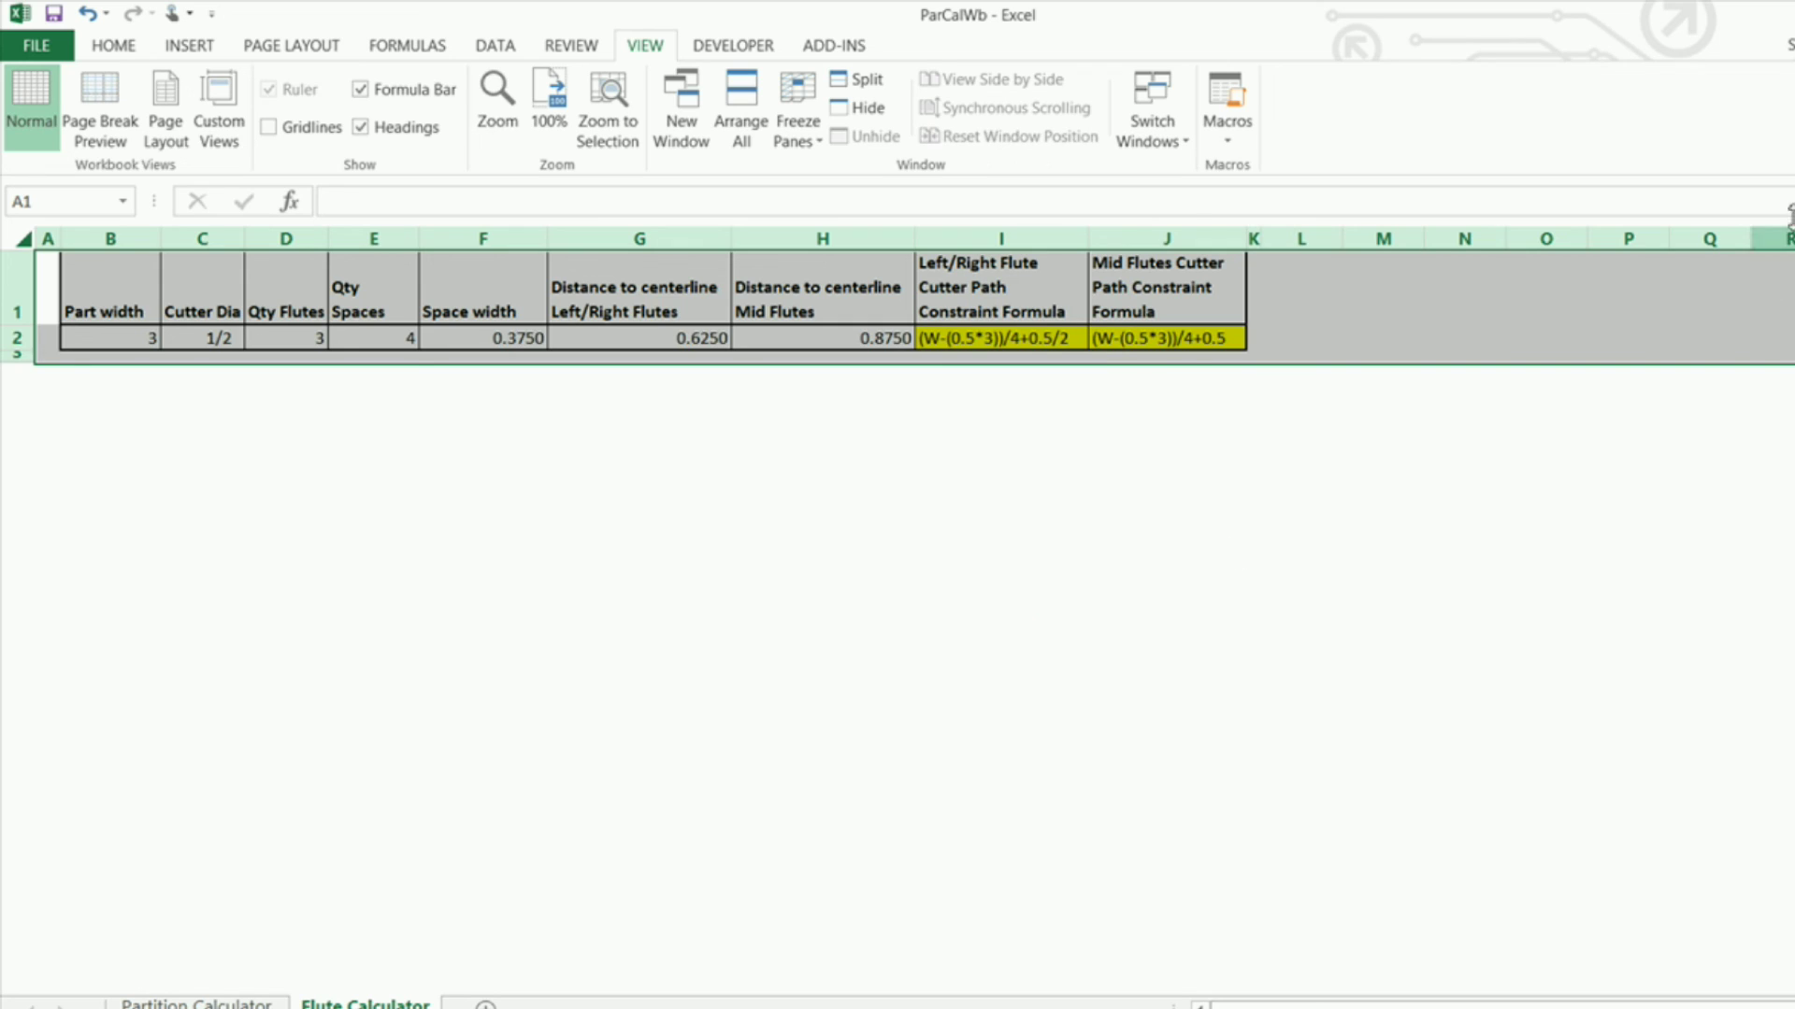
Unhide all hidden rows below the calculator table while the entire sheet is selected
right_click(637, 241)
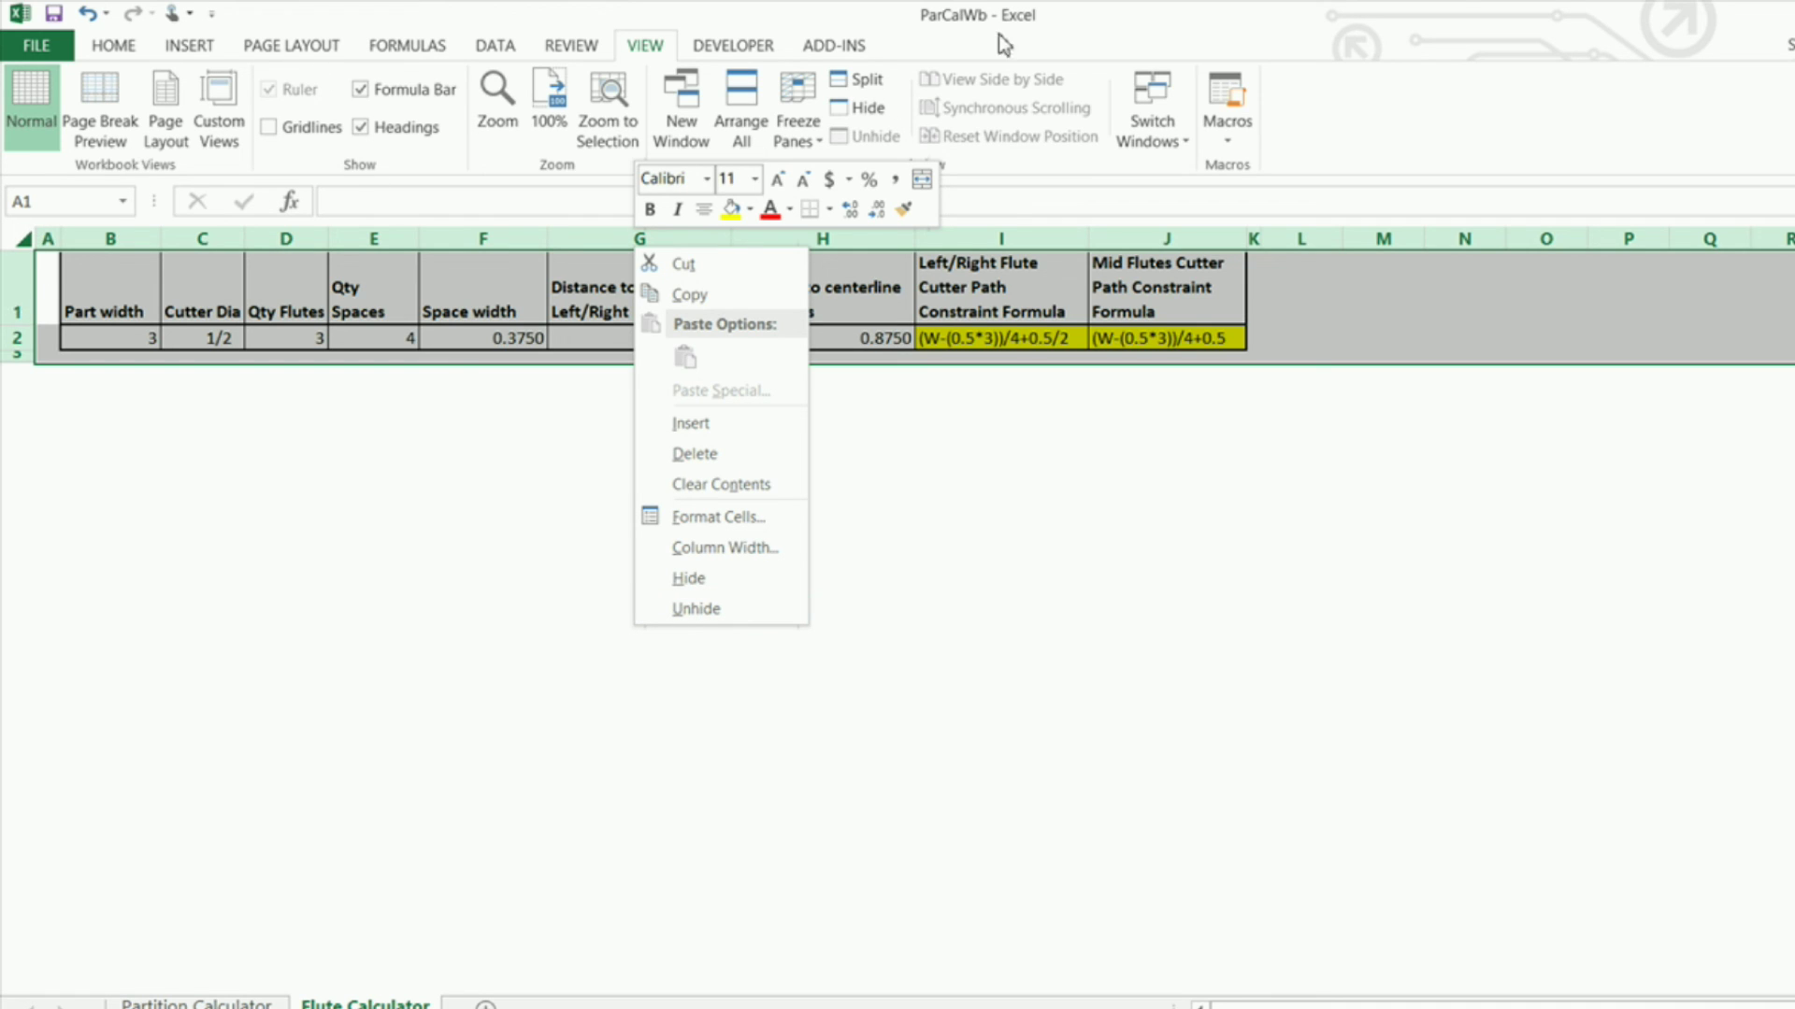
left_click(131, 48)
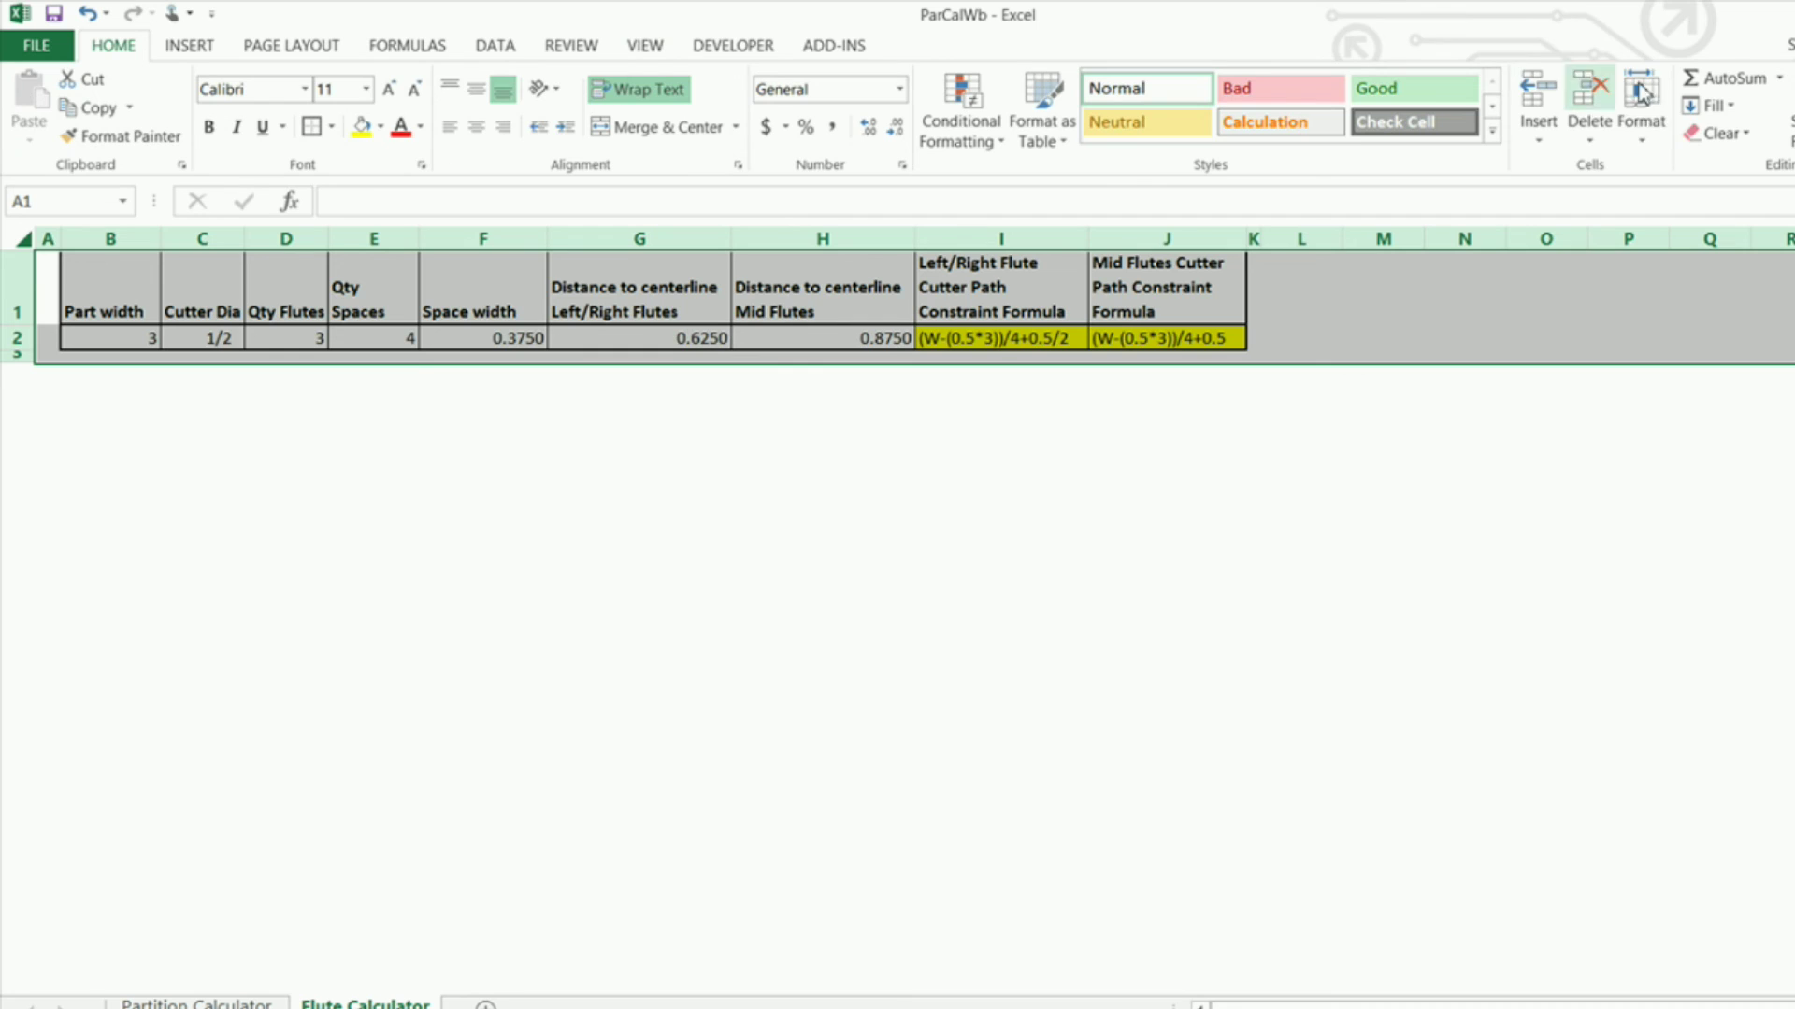
left_click(1645, 136)
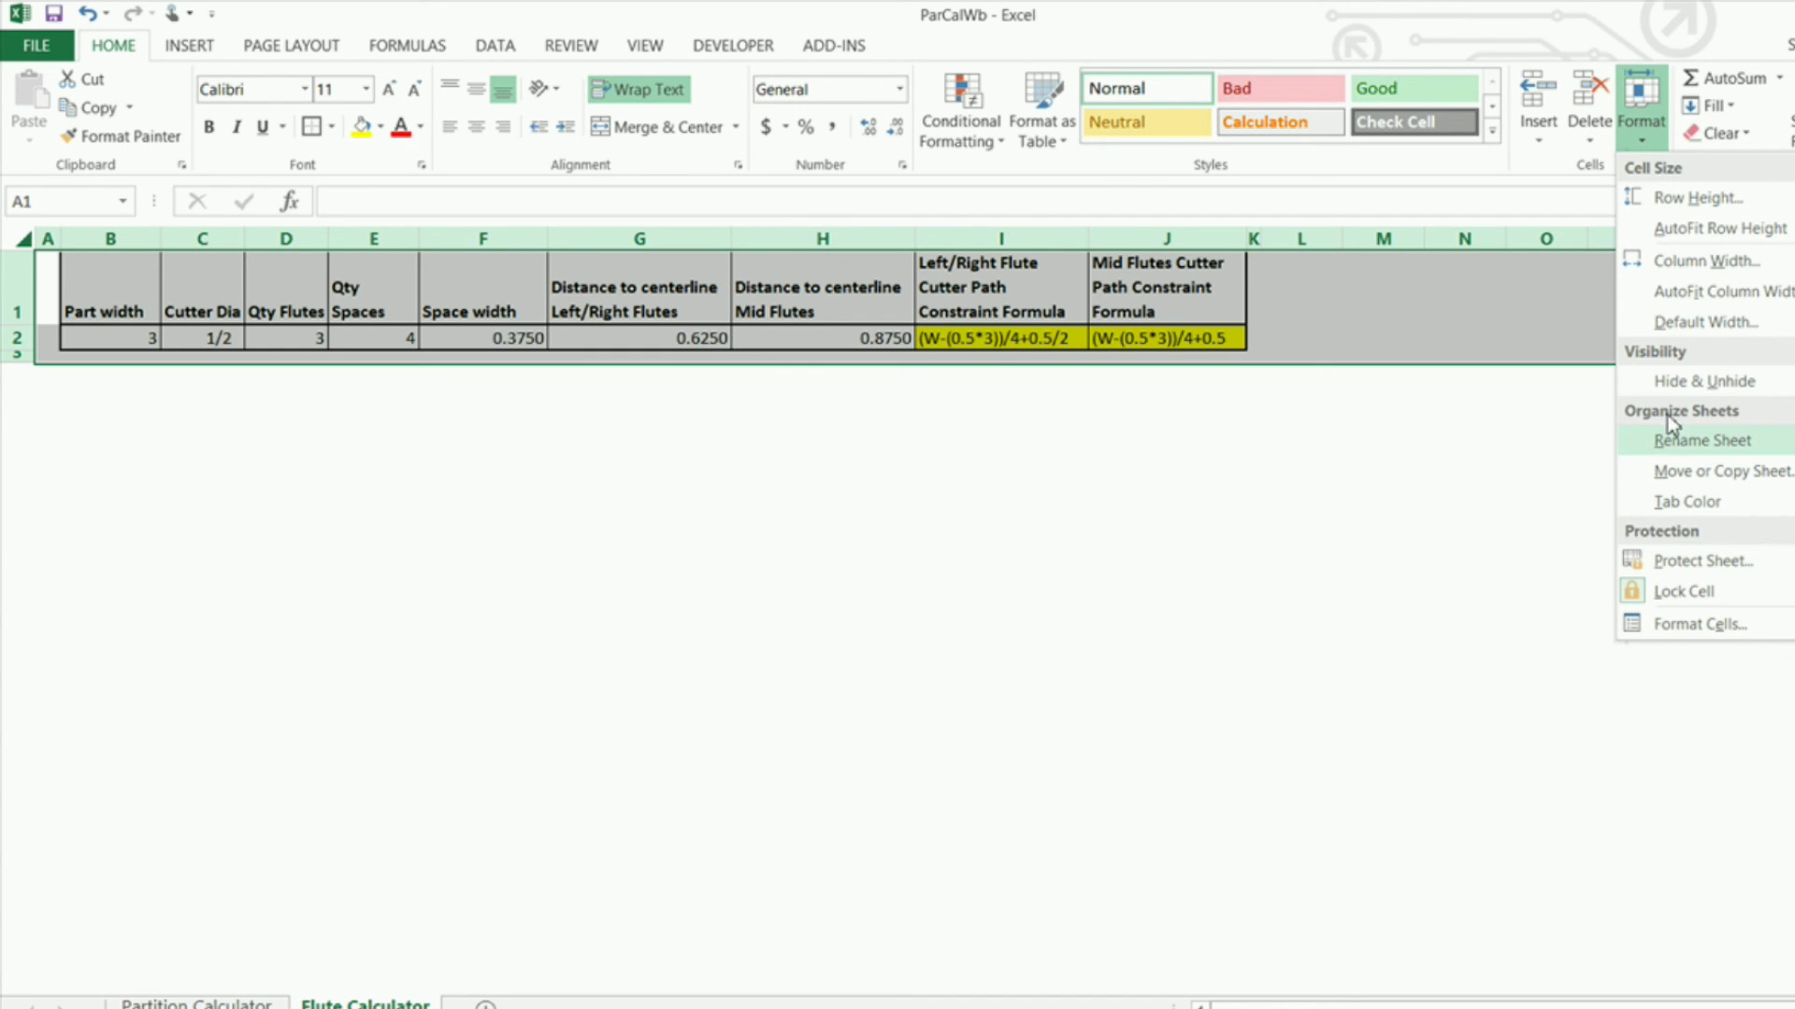
mouse_move(1703, 380)
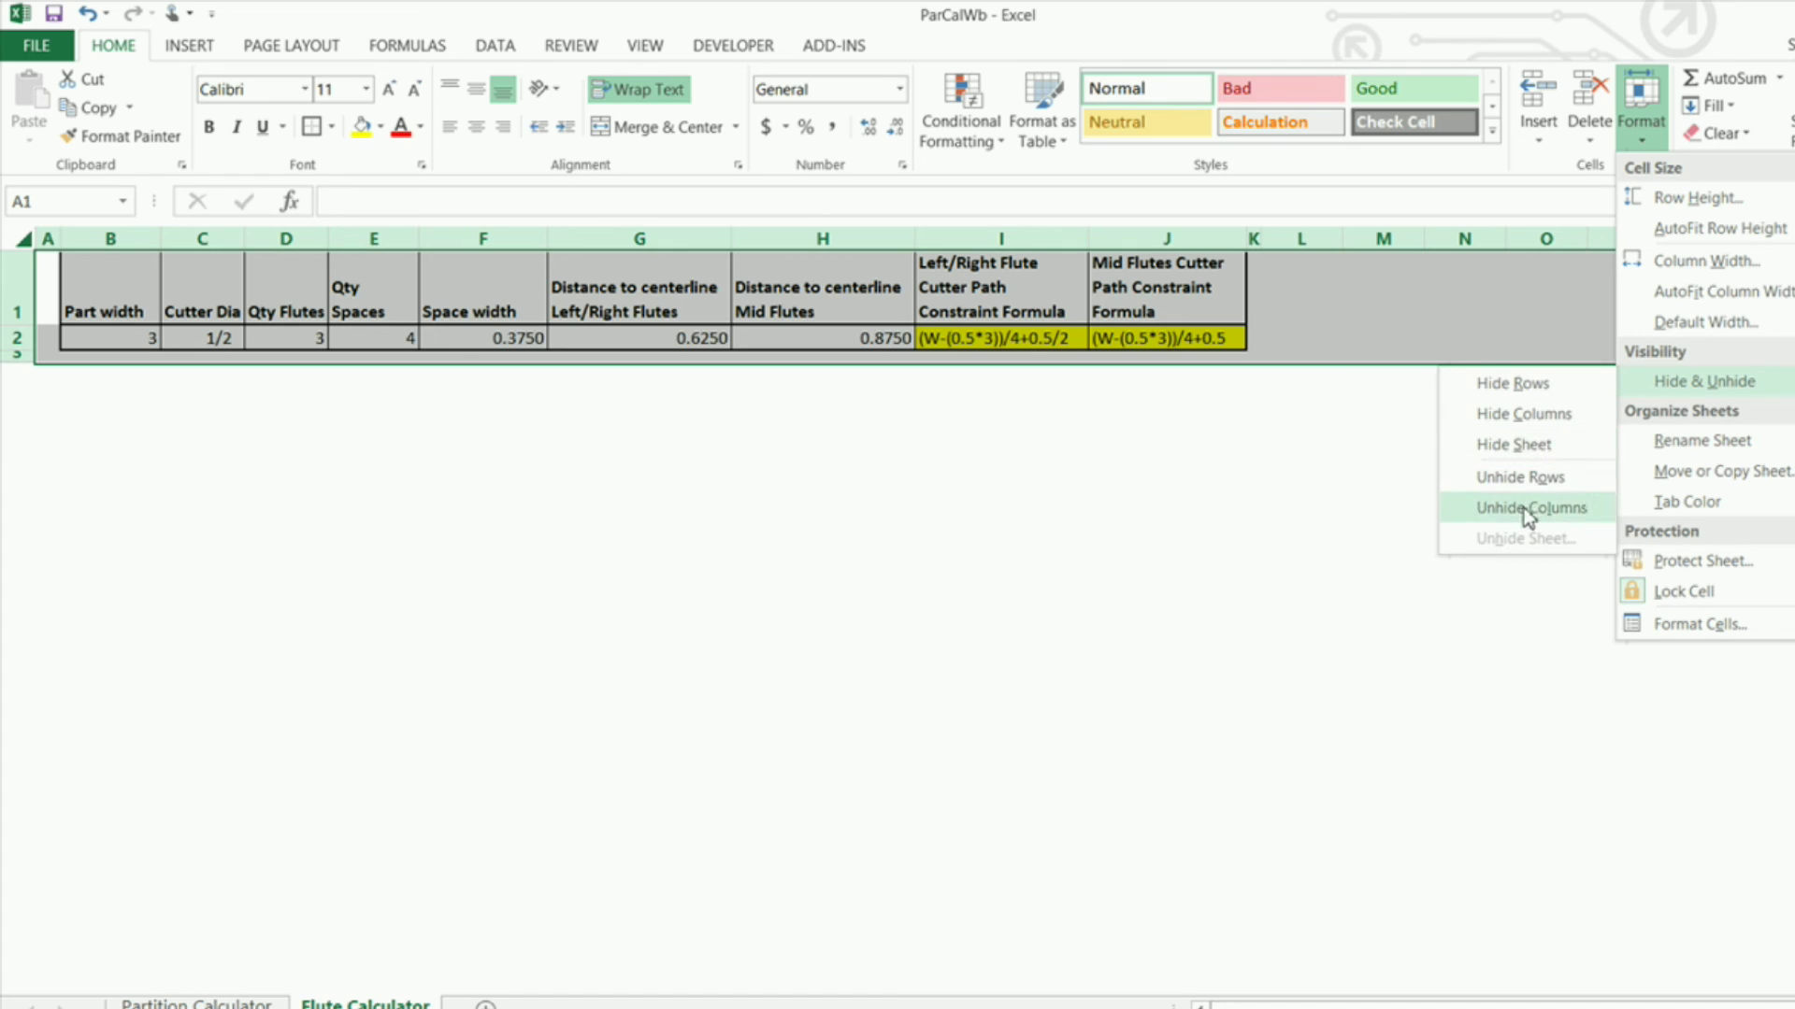
left_click(1524, 478)
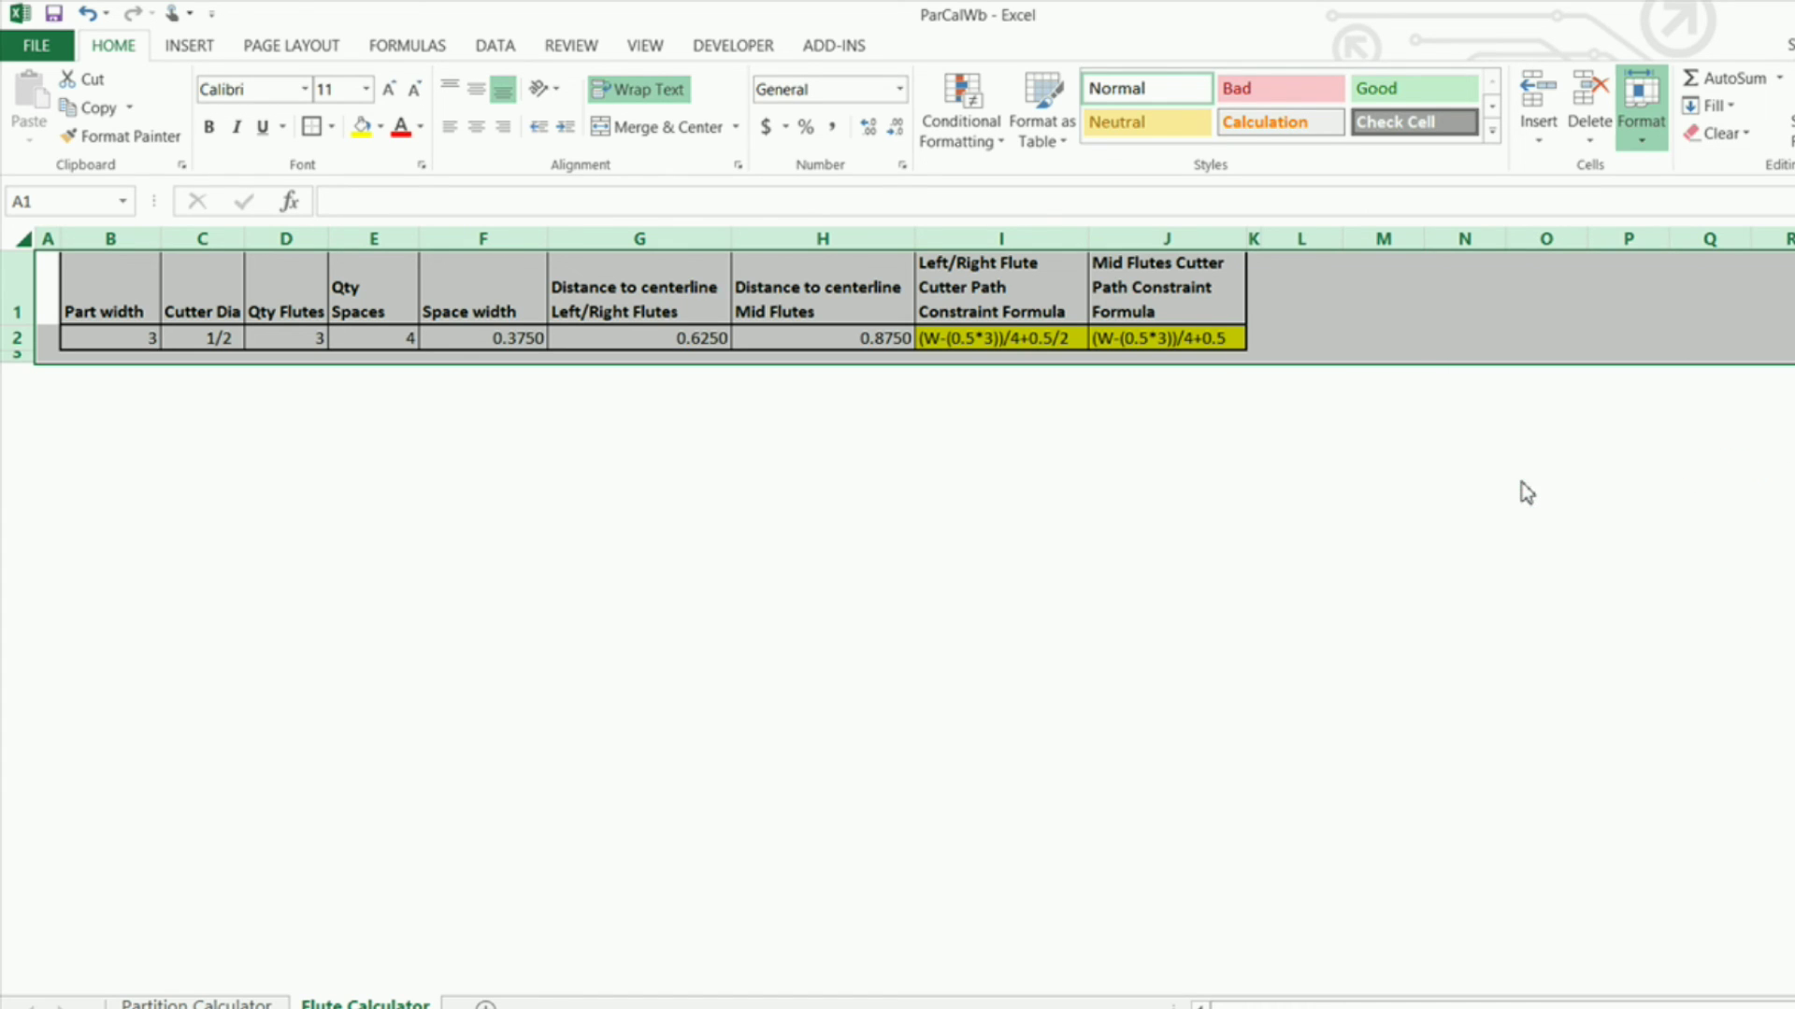
left_click(430, 546)
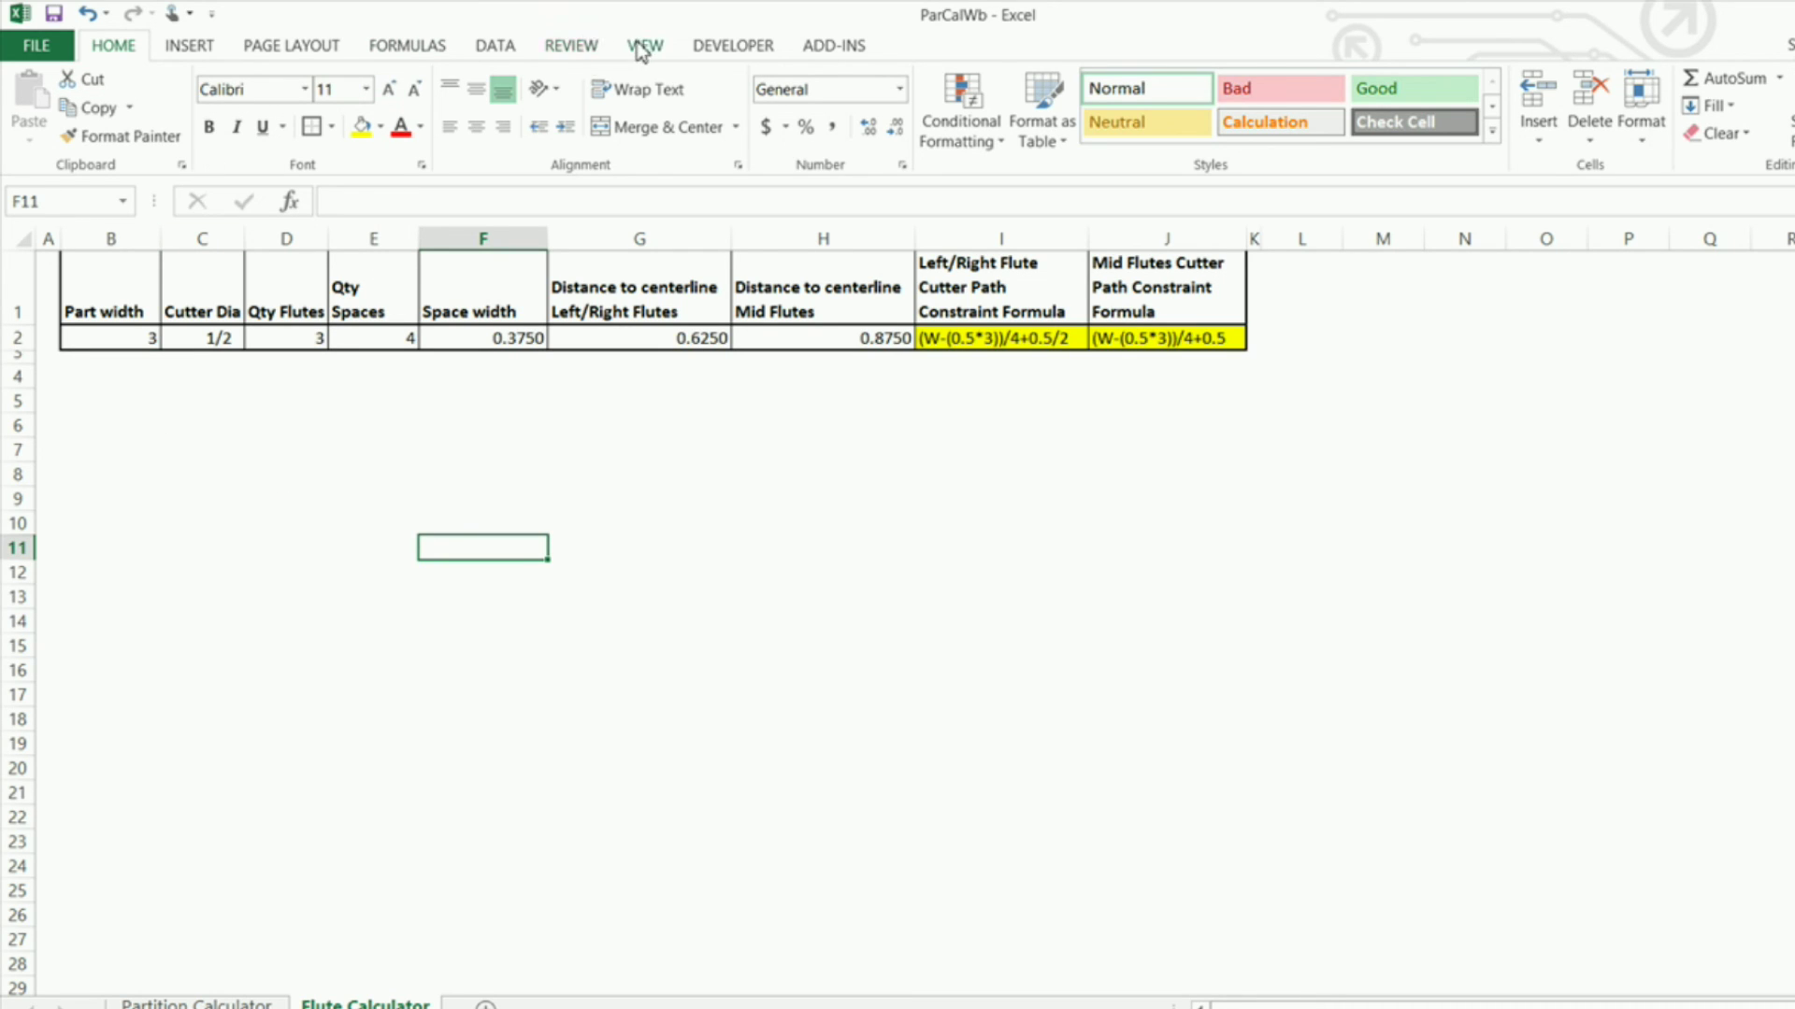
left_click(369, 396)
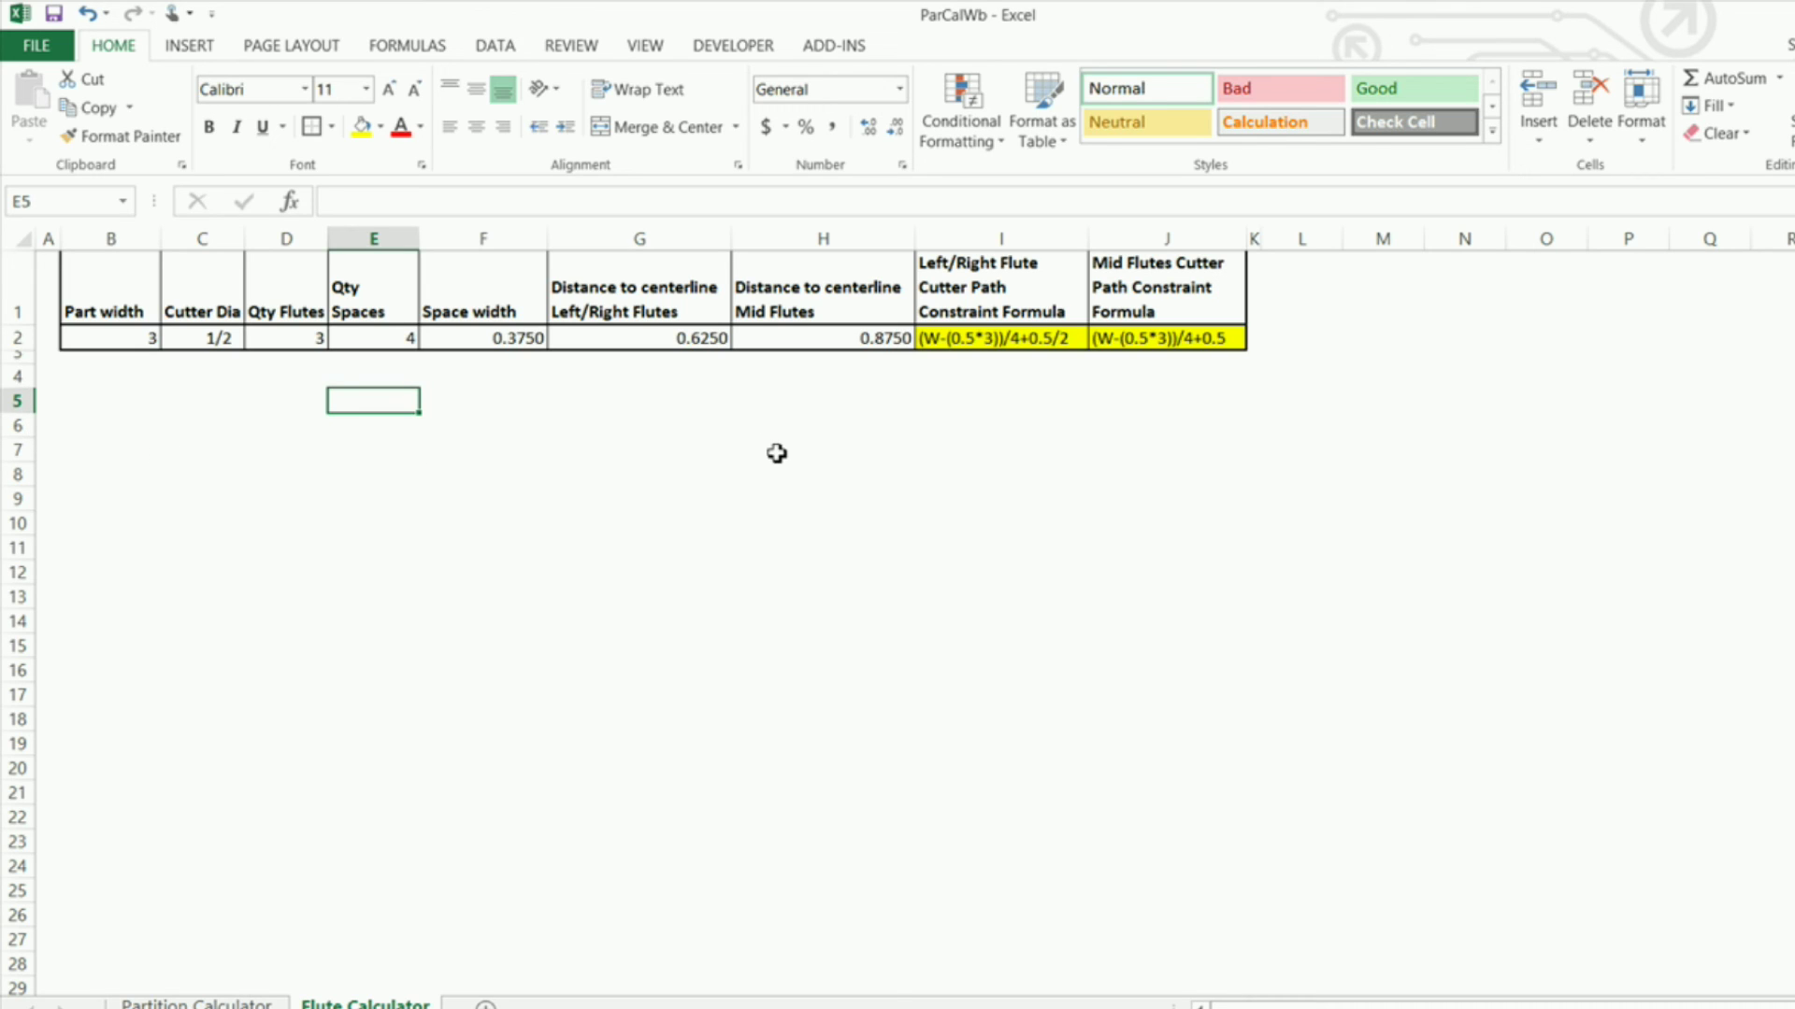
left_click(850, 405)
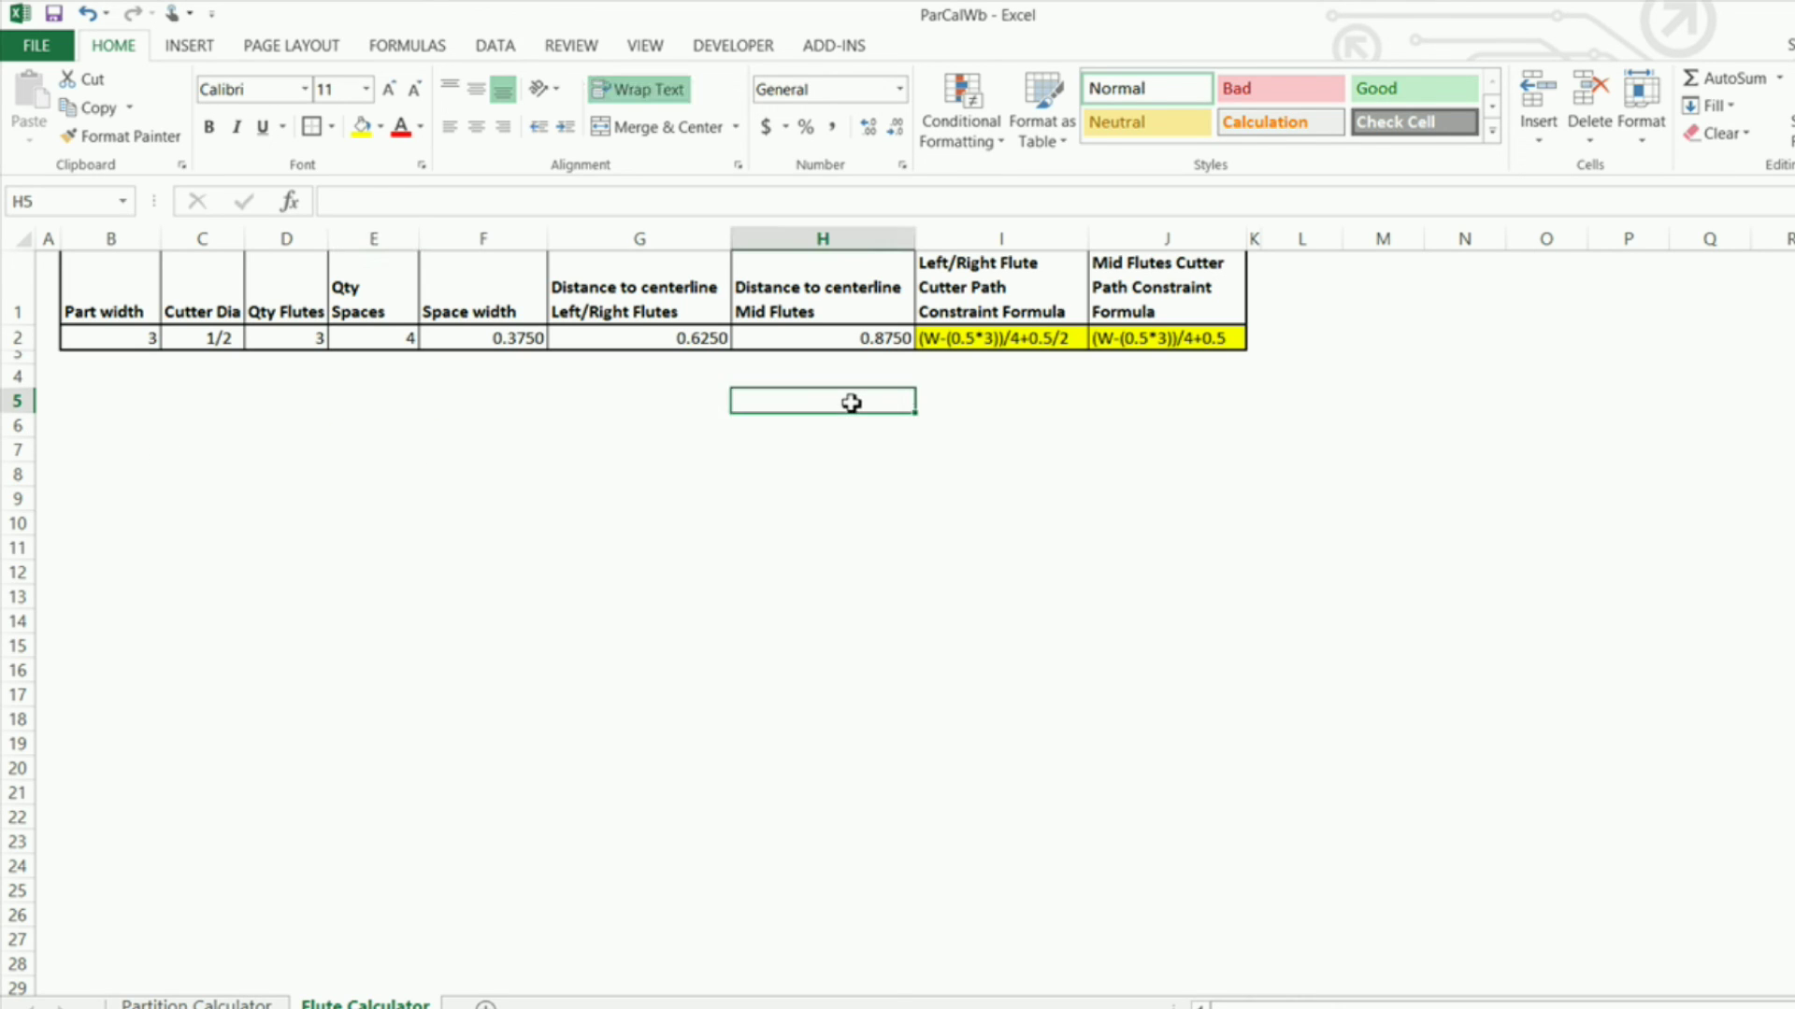
left_click(1419, 312)
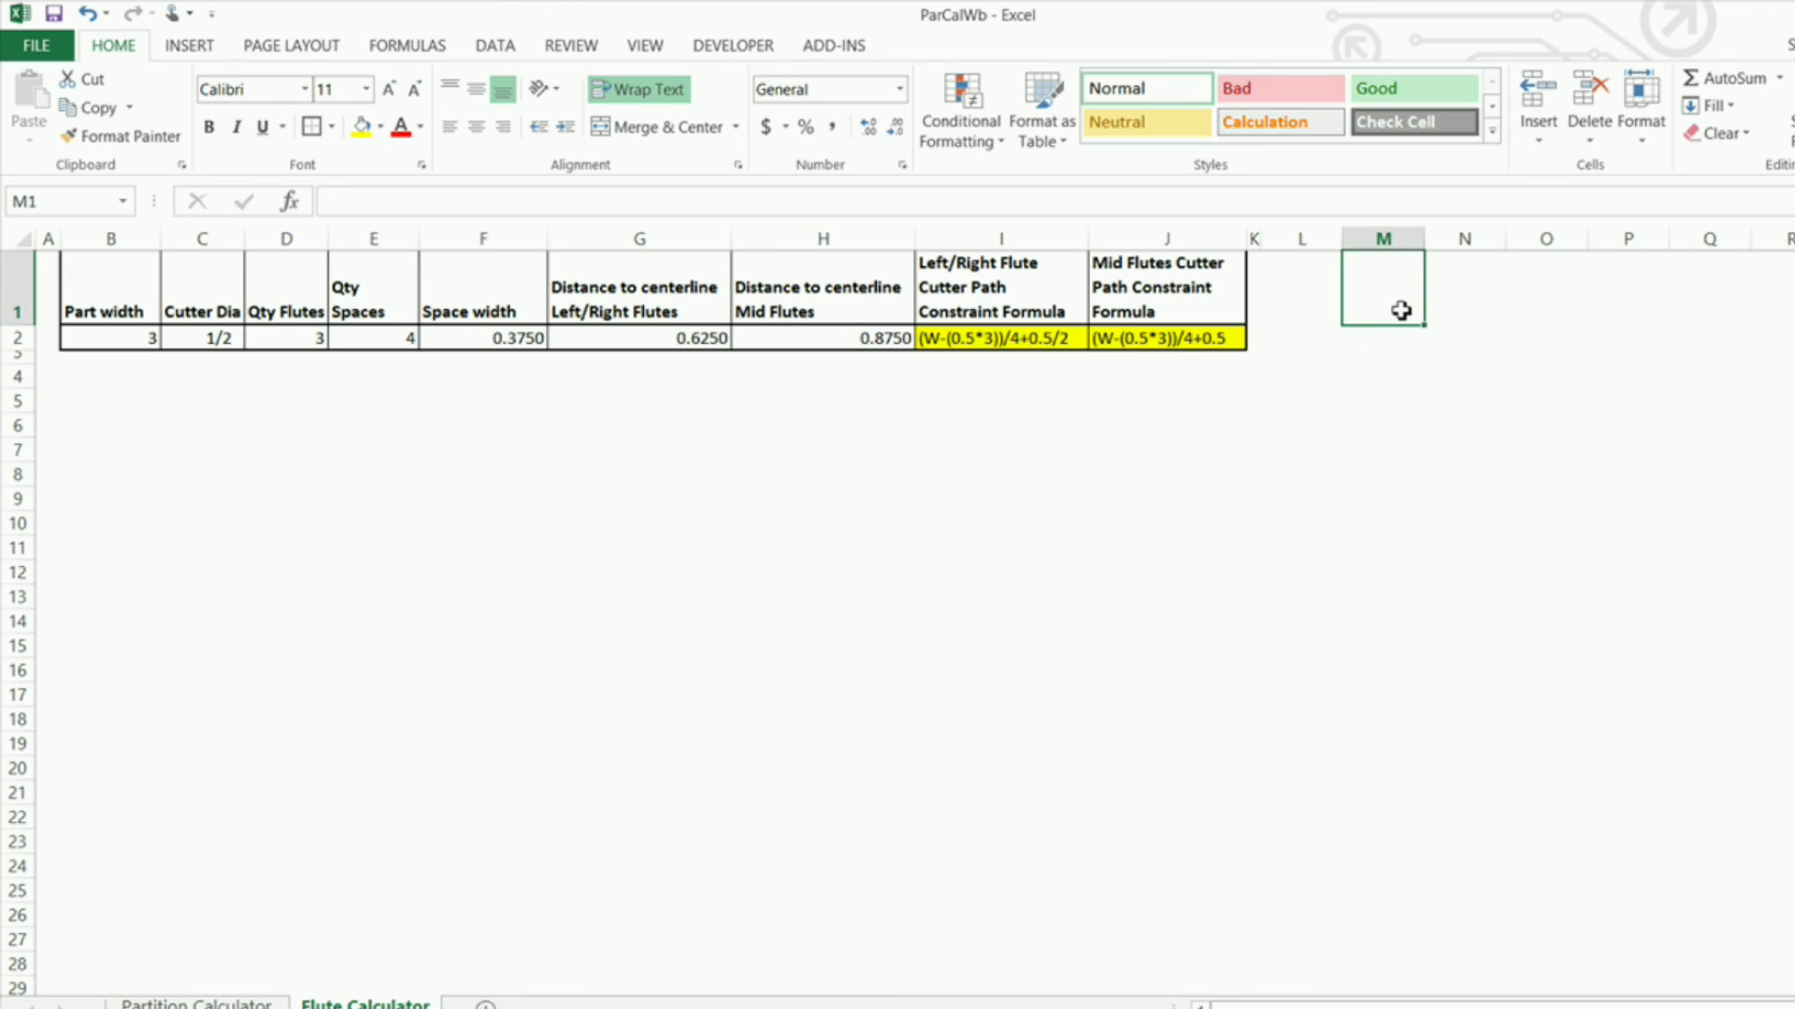